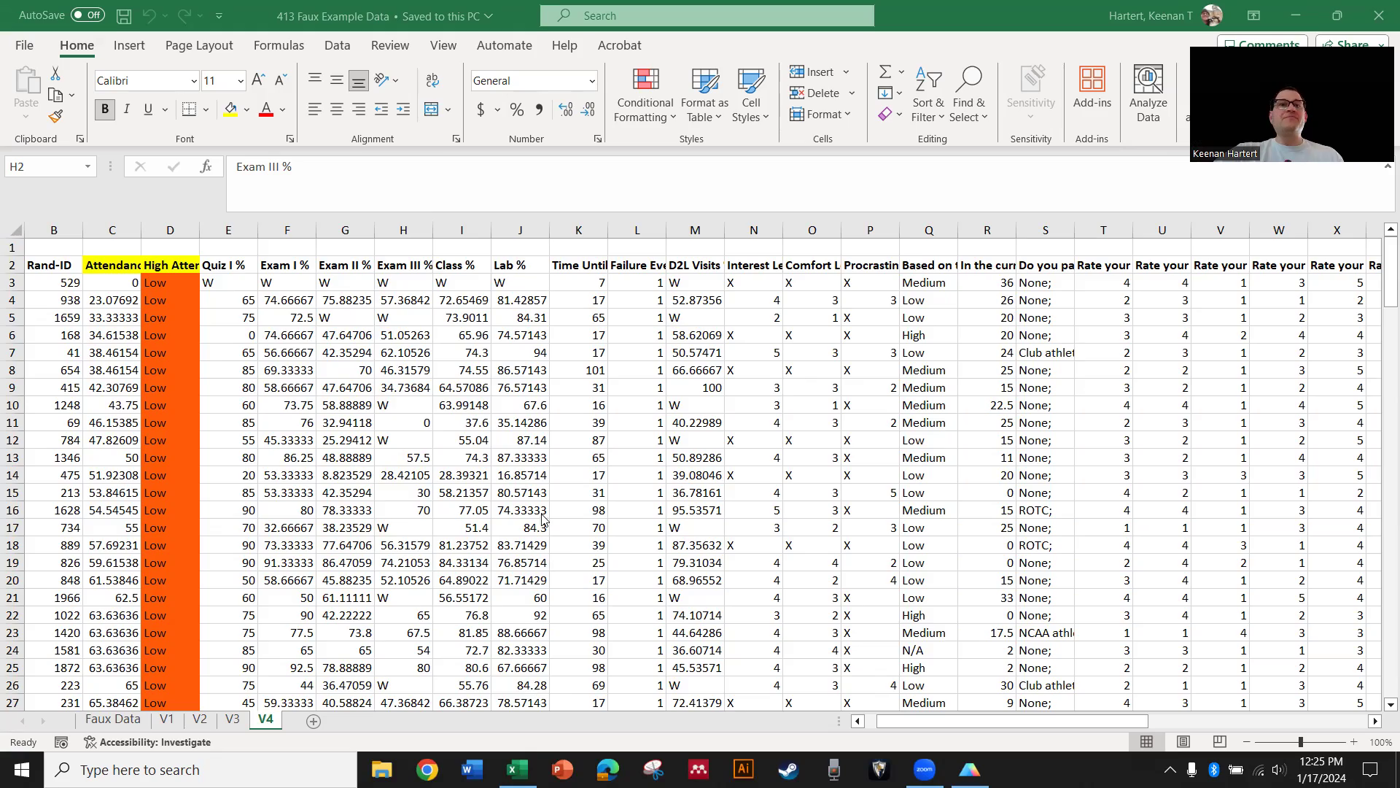
# Review the student data on the V4 sheet down to the attendance summary table and return to the header row
pyautogui.scroll(-12, 496, 470)
pyautogui.scroll(-12, 393, 472)
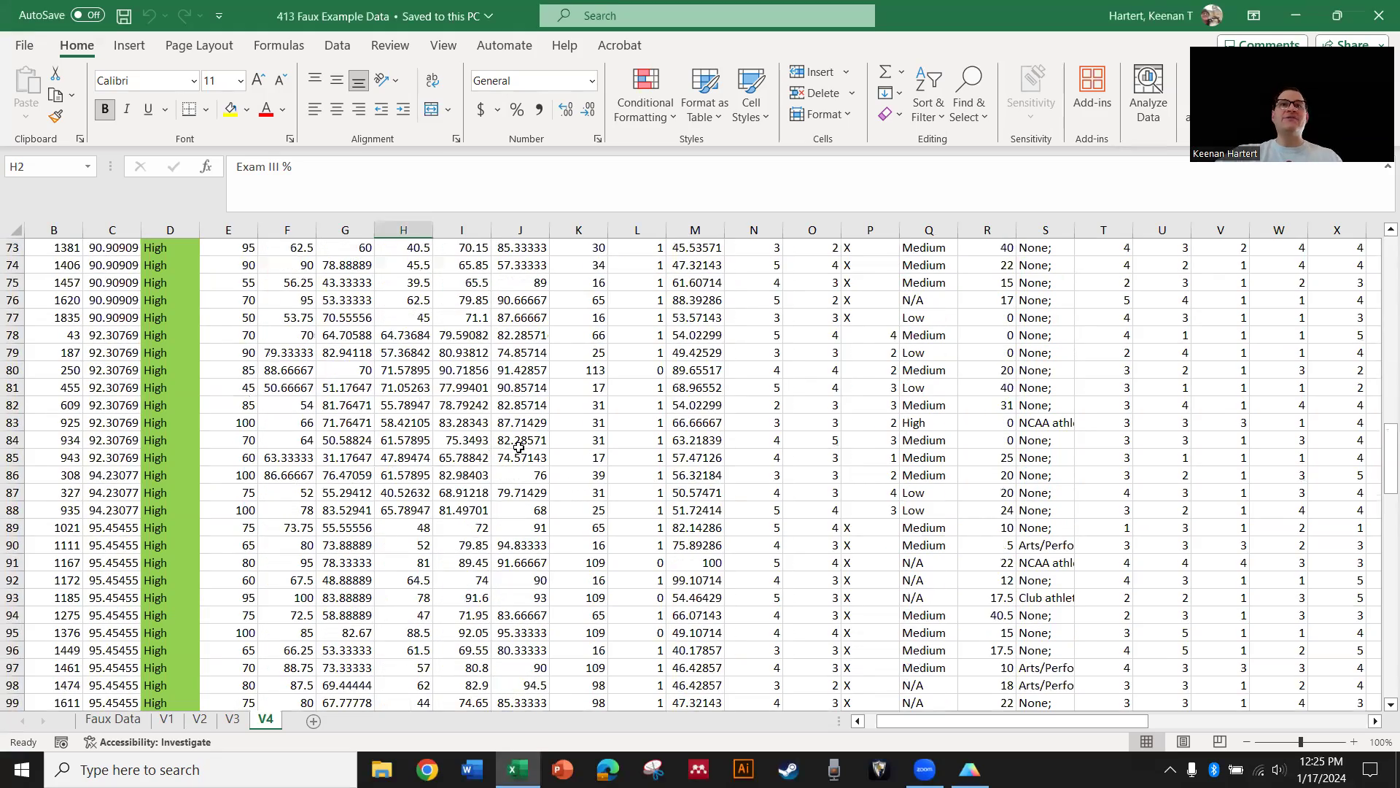
pyautogui.scroll(-13, 510, 445)
pyautogui.scroll(-17, 476, 403)
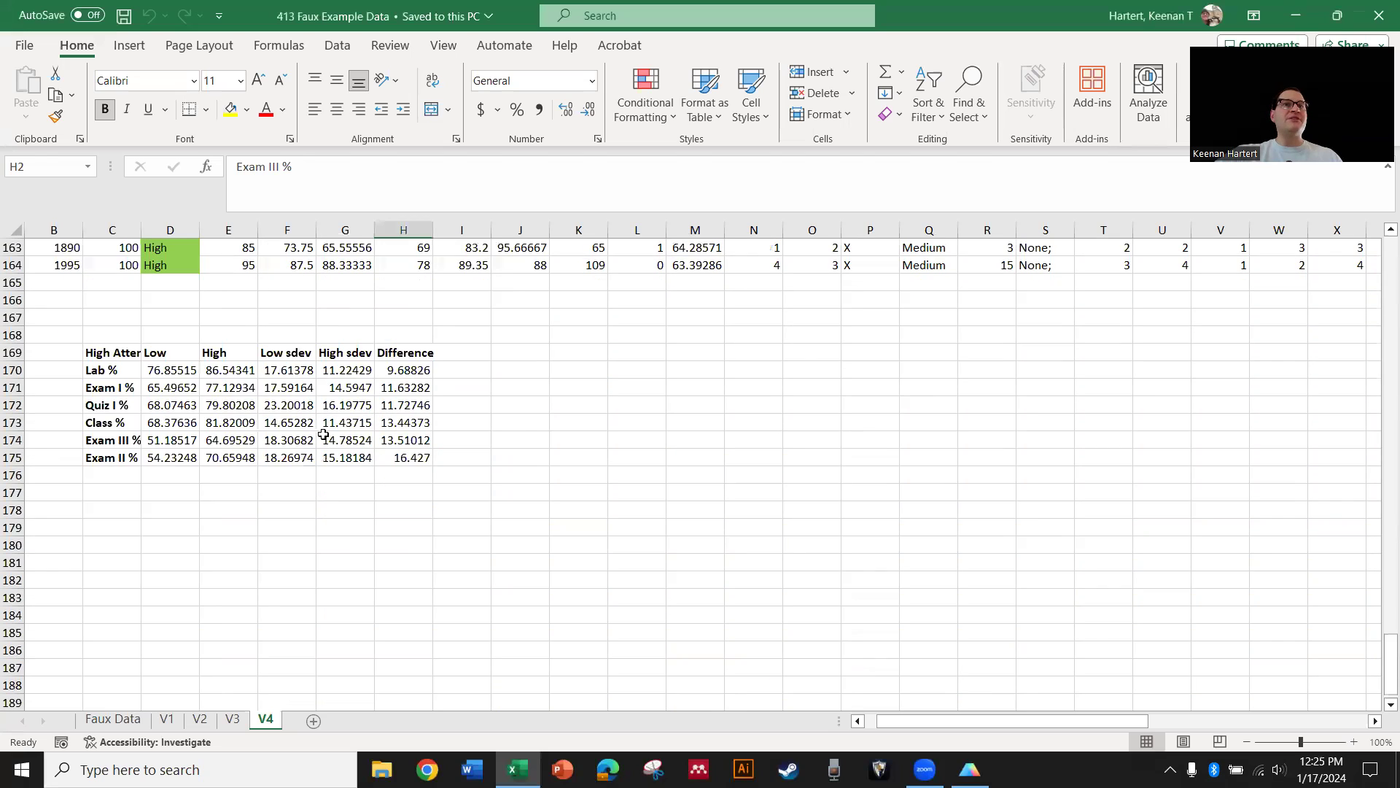
pyautogui.click(324, 438)
pyautogui.click(802, 369)
pyautogui.scroll(5, 605, 369)
pyautogui.click(568, 411)
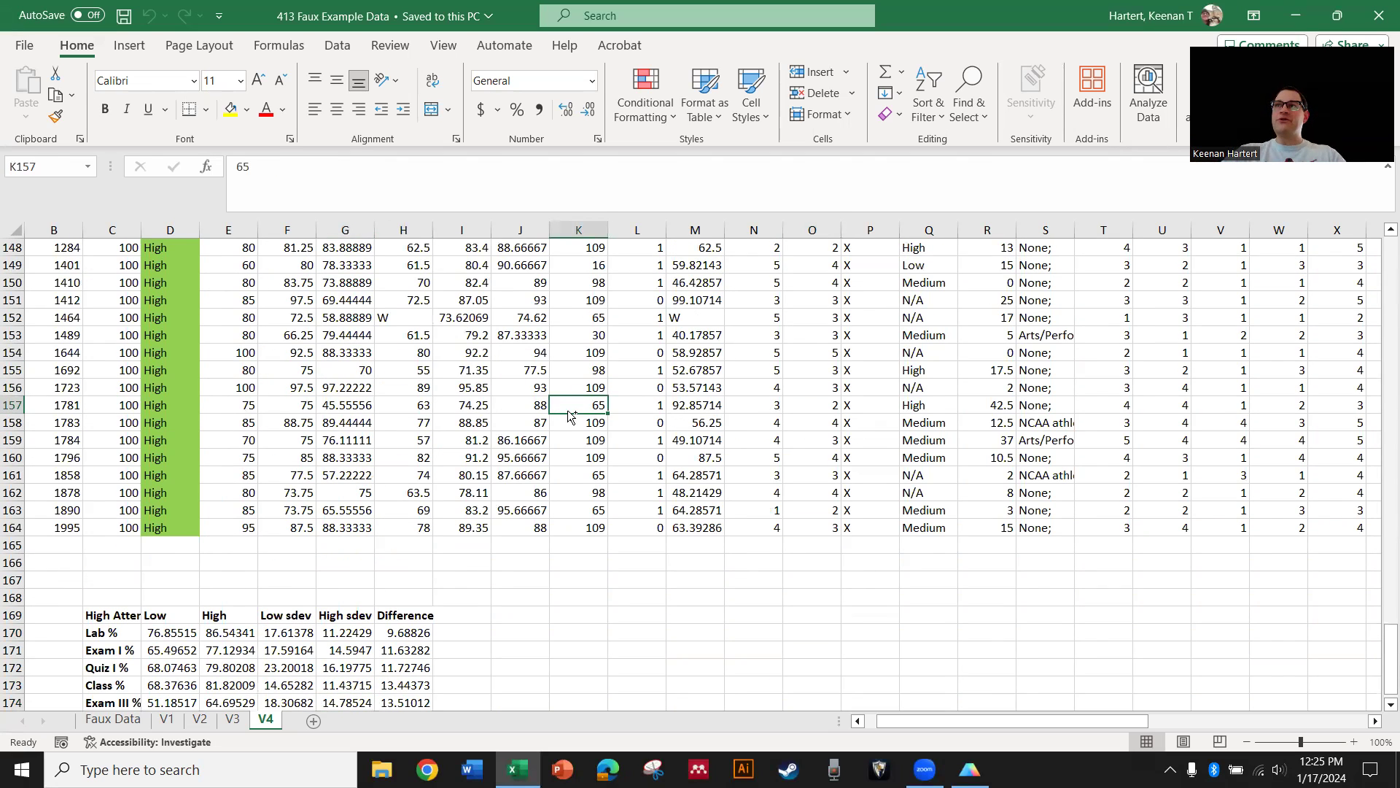
pyautogui.hotkey('ctrl', 'Up')
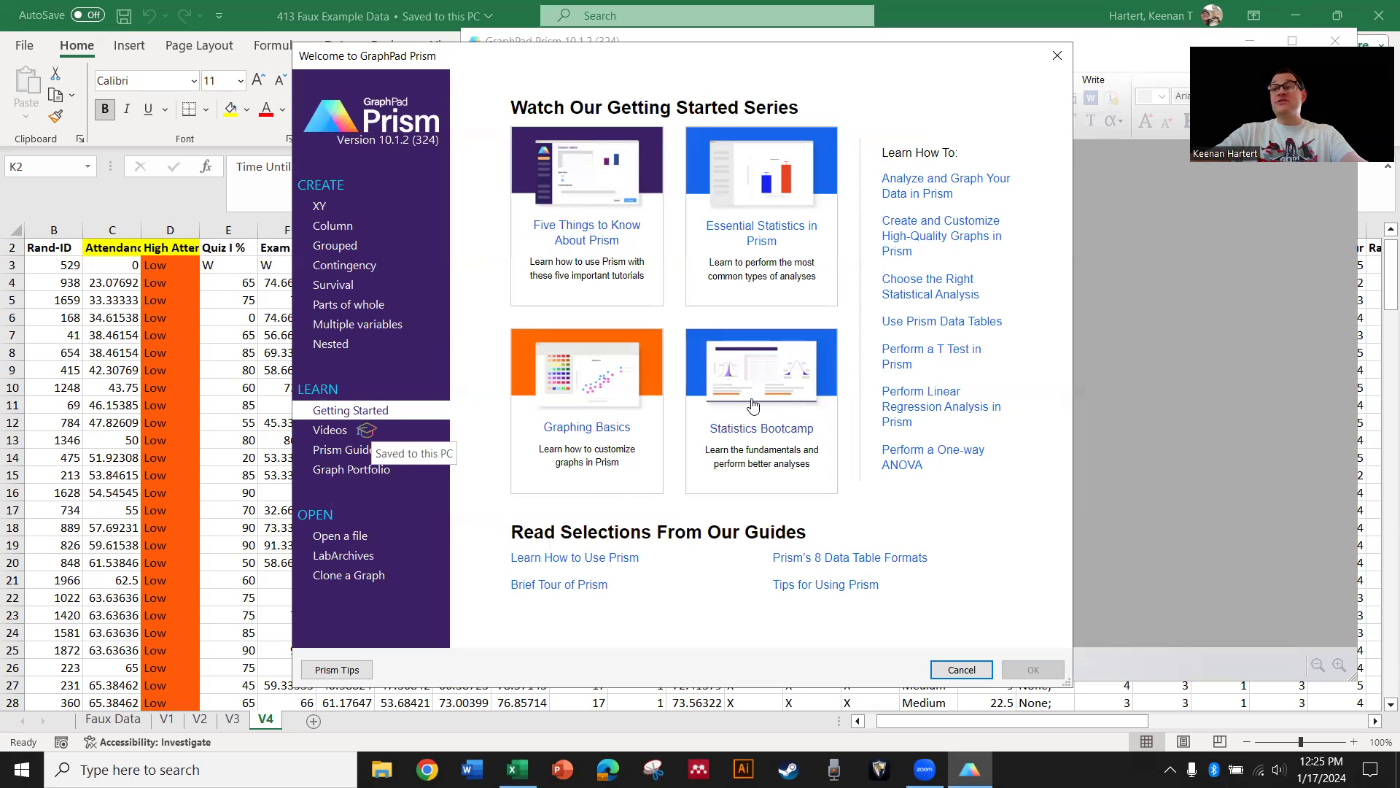
# Look through the Videos, Prism Guides and Graph Portfolio pages of the GraphPad Prism welcome dialog
pyautogui.click(331, 430)
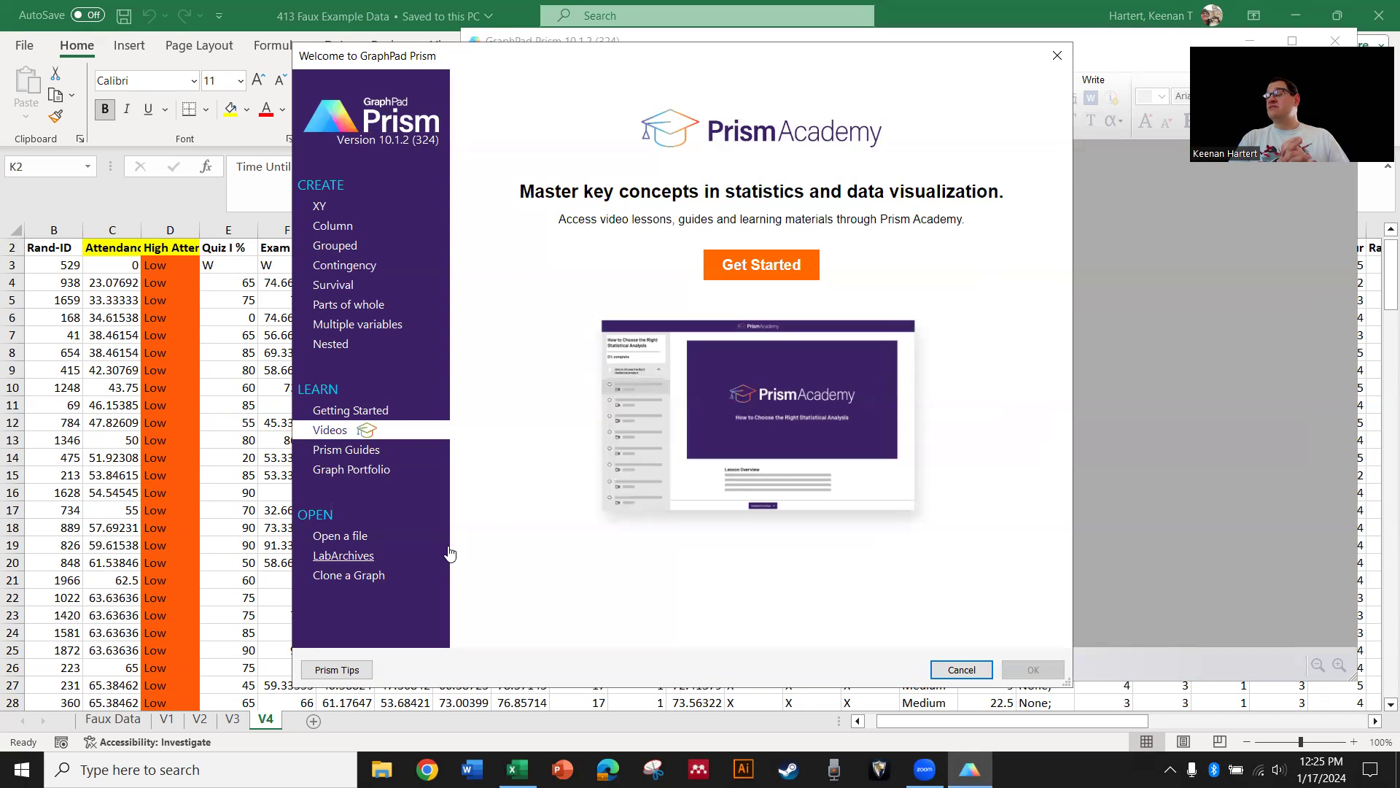
pyautogui.click(346, 452)
pyautogui.click(350, 470)
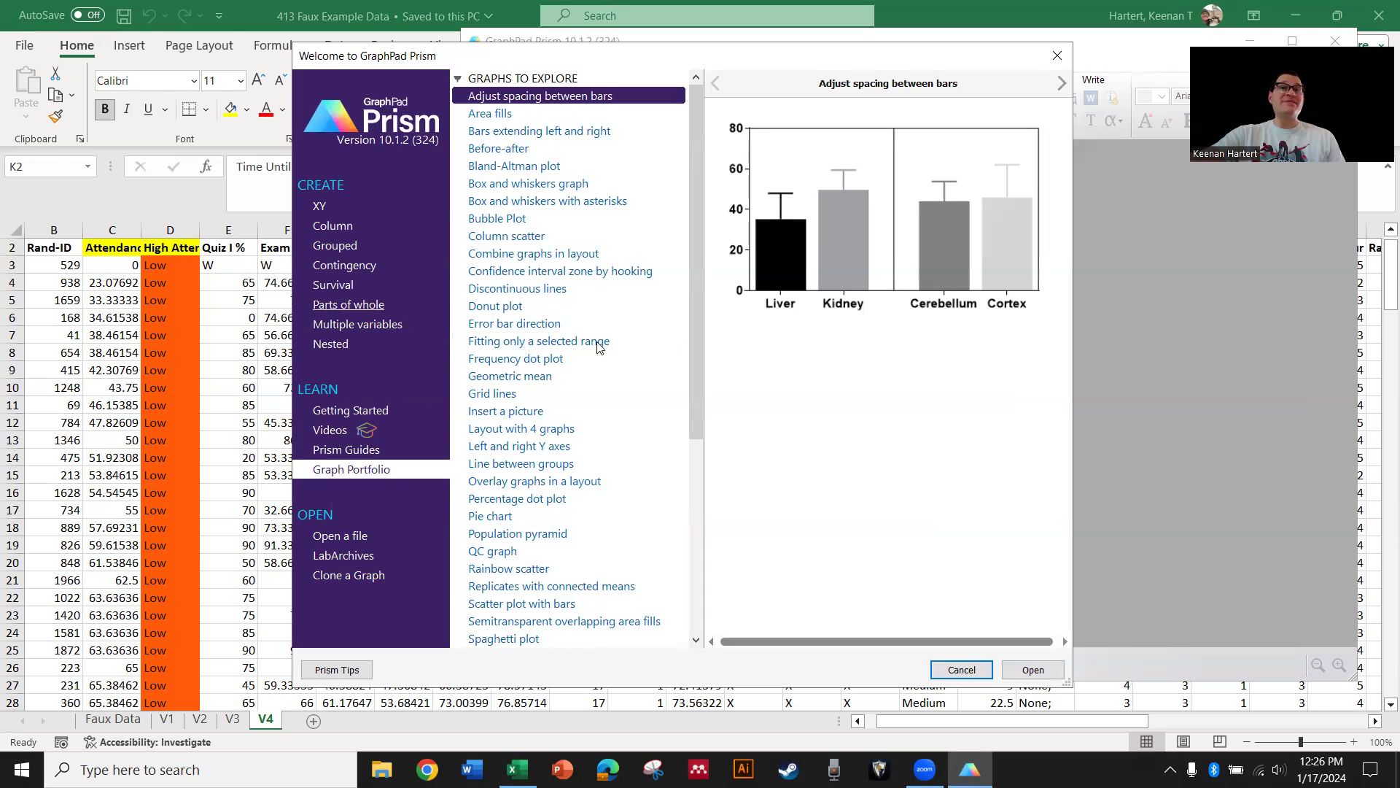
# Preview example graphs in the portfolio, including column scatter, population pyramid, volcano plot, multiple baseline design, confidence bands, time scale axis and bubble plot
pyautogui.click(528, 306)
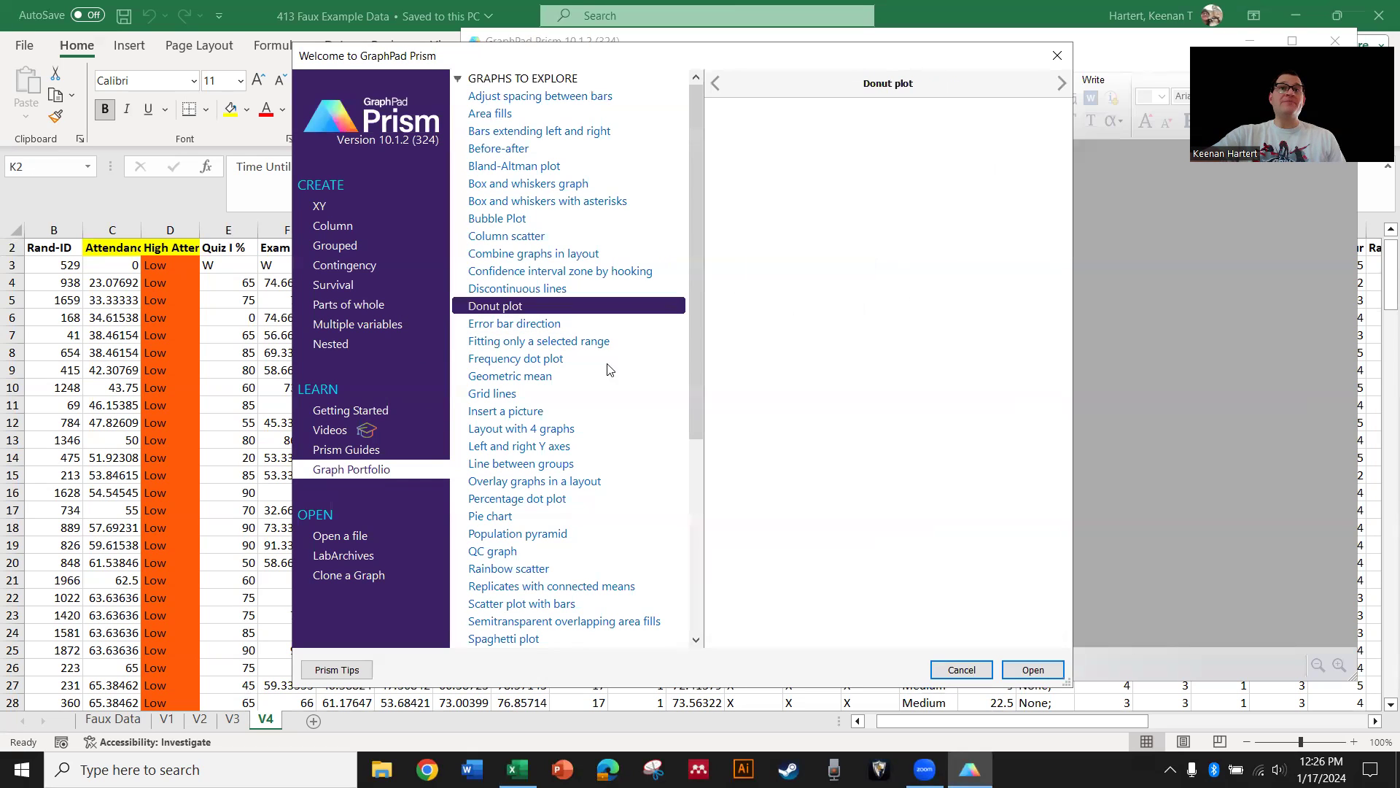
pyautogui.click(514, 235)
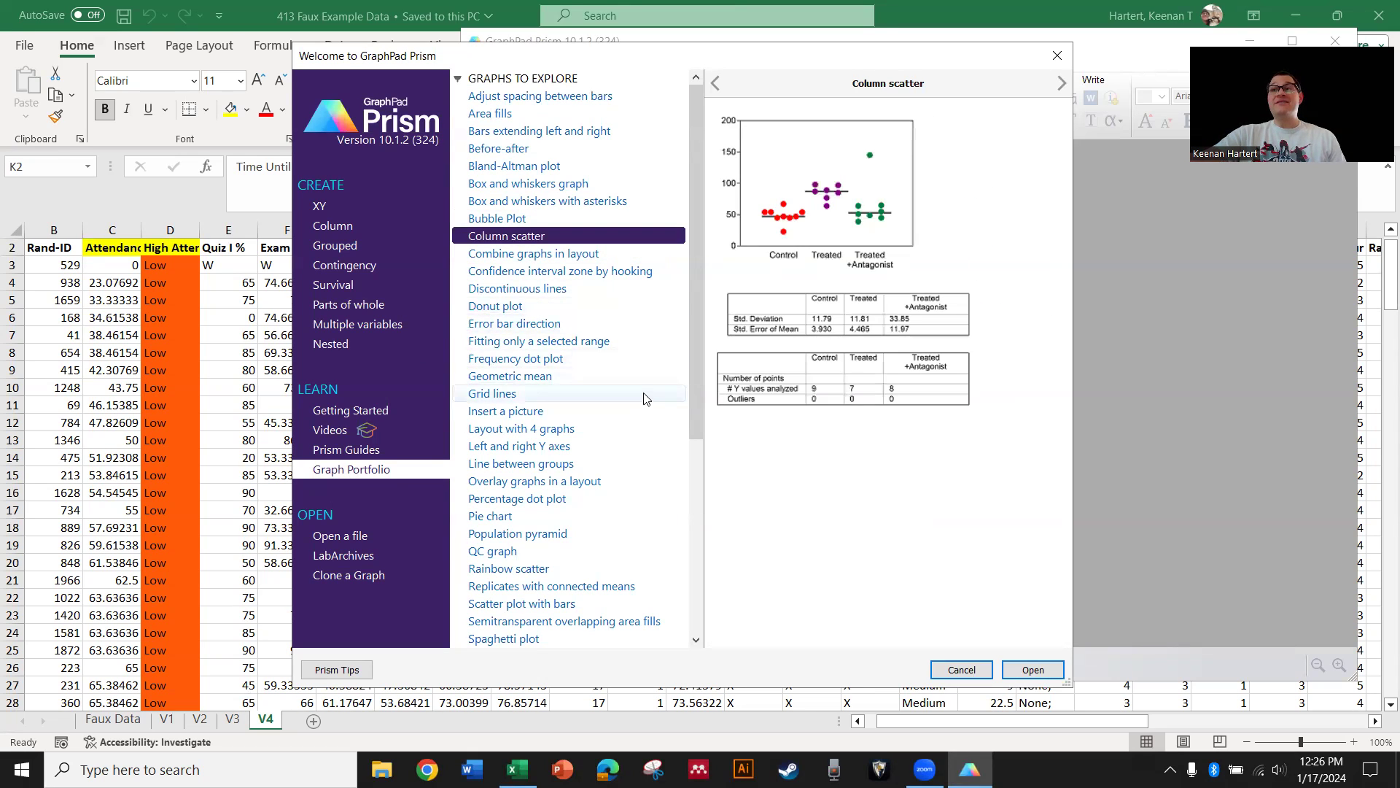
pyautogui.click(532, 533)
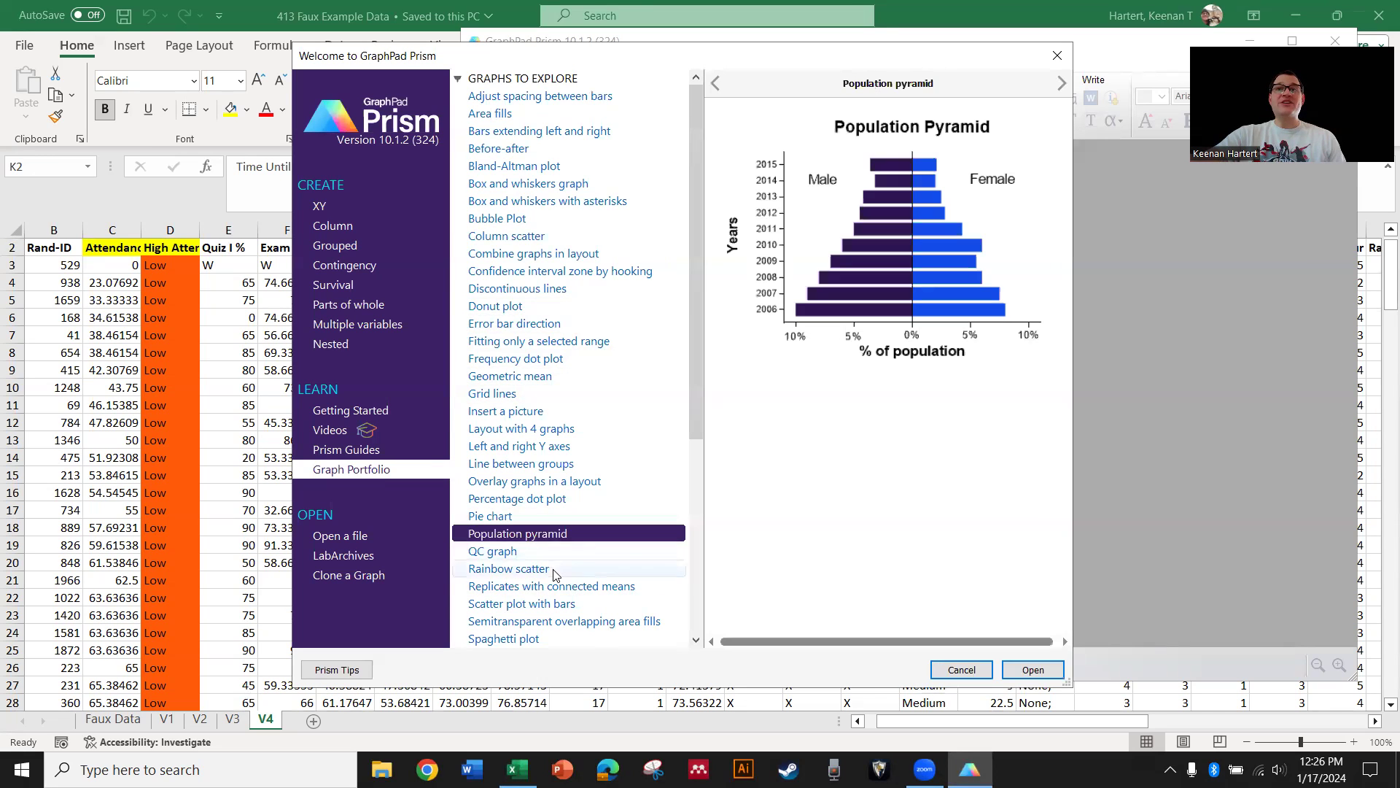
pyautogui.scroll(-3, 552, 577)
pyautogui.scroll(-2, 552, 577)
pyautogui.click(511, 445)
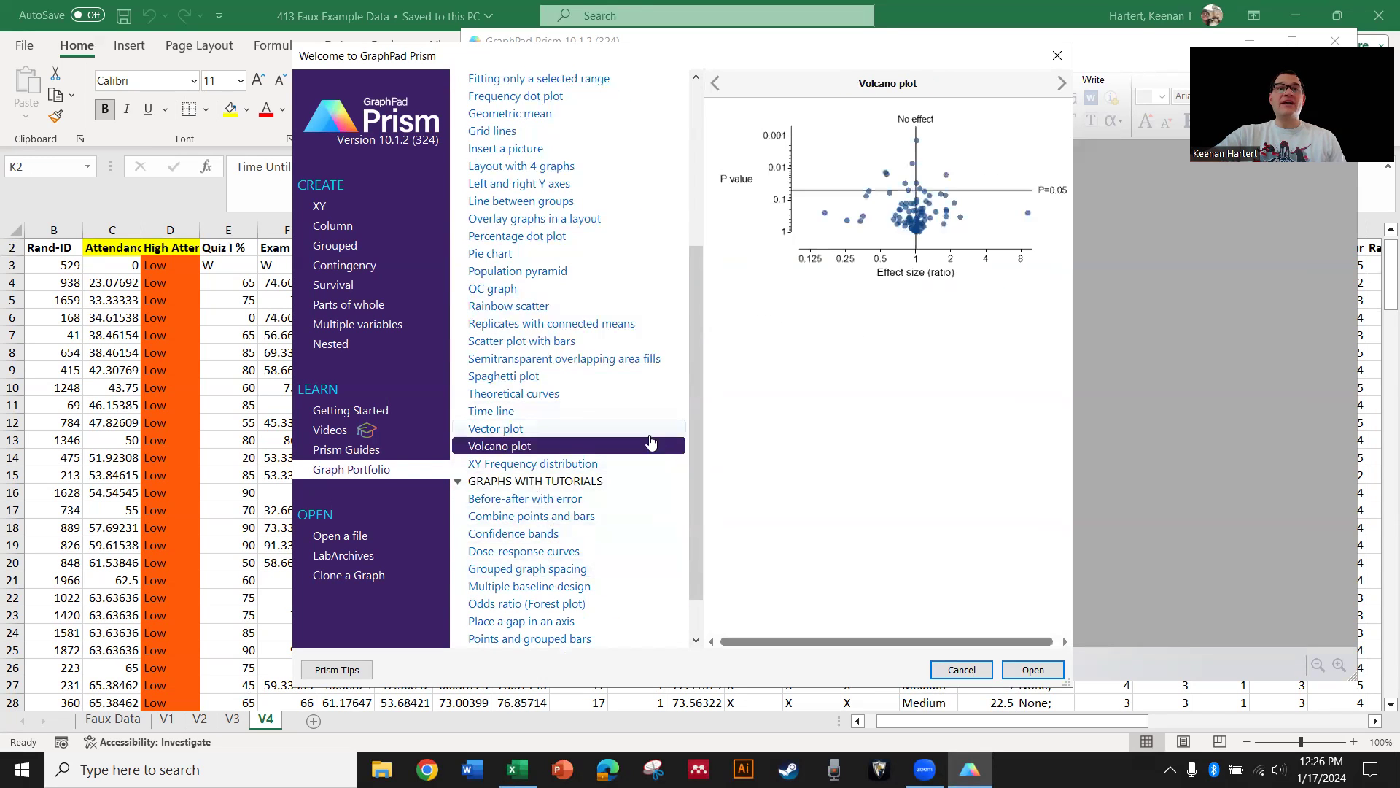
pyautogui.scroll(-1, 561, 530)
pyautogui.click(559, 528)
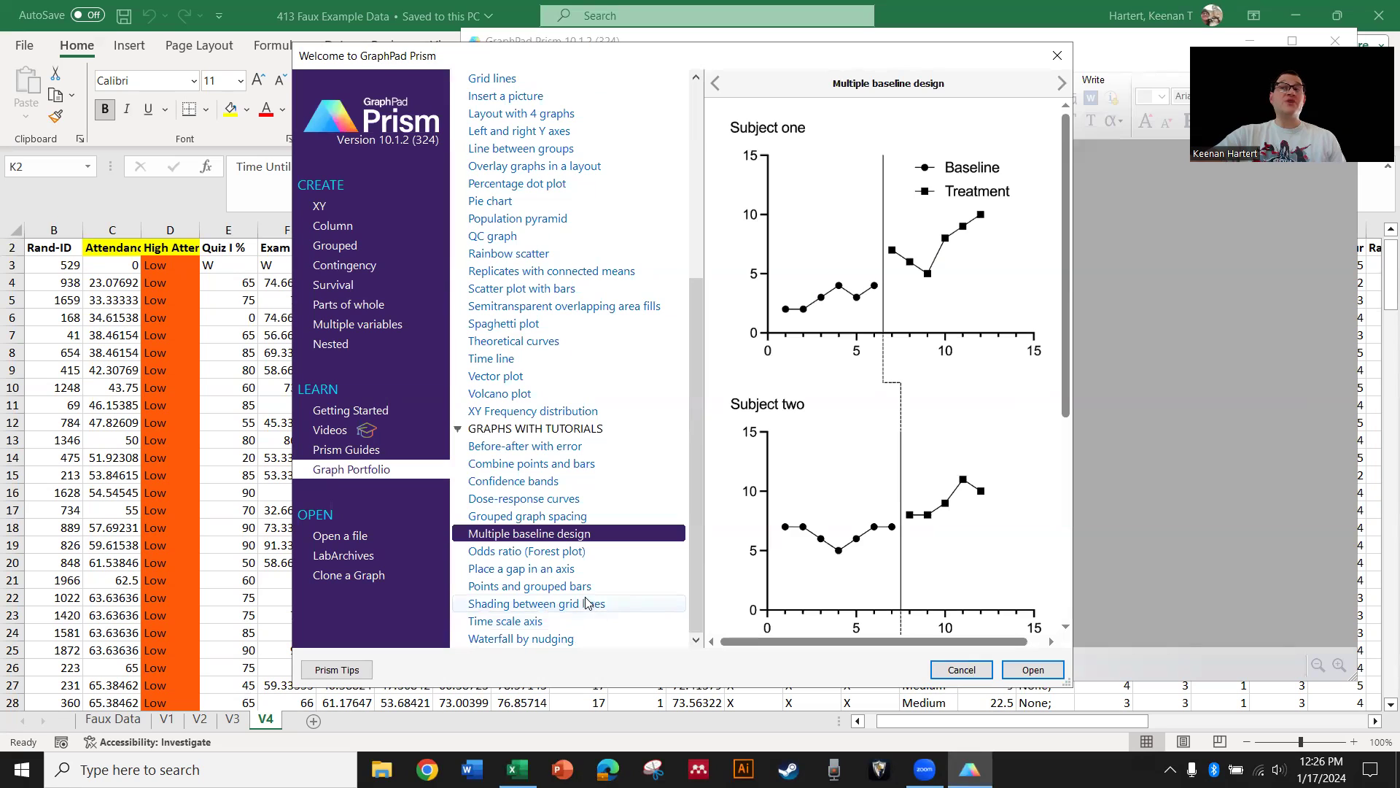
pyautogui.click(547, 483)
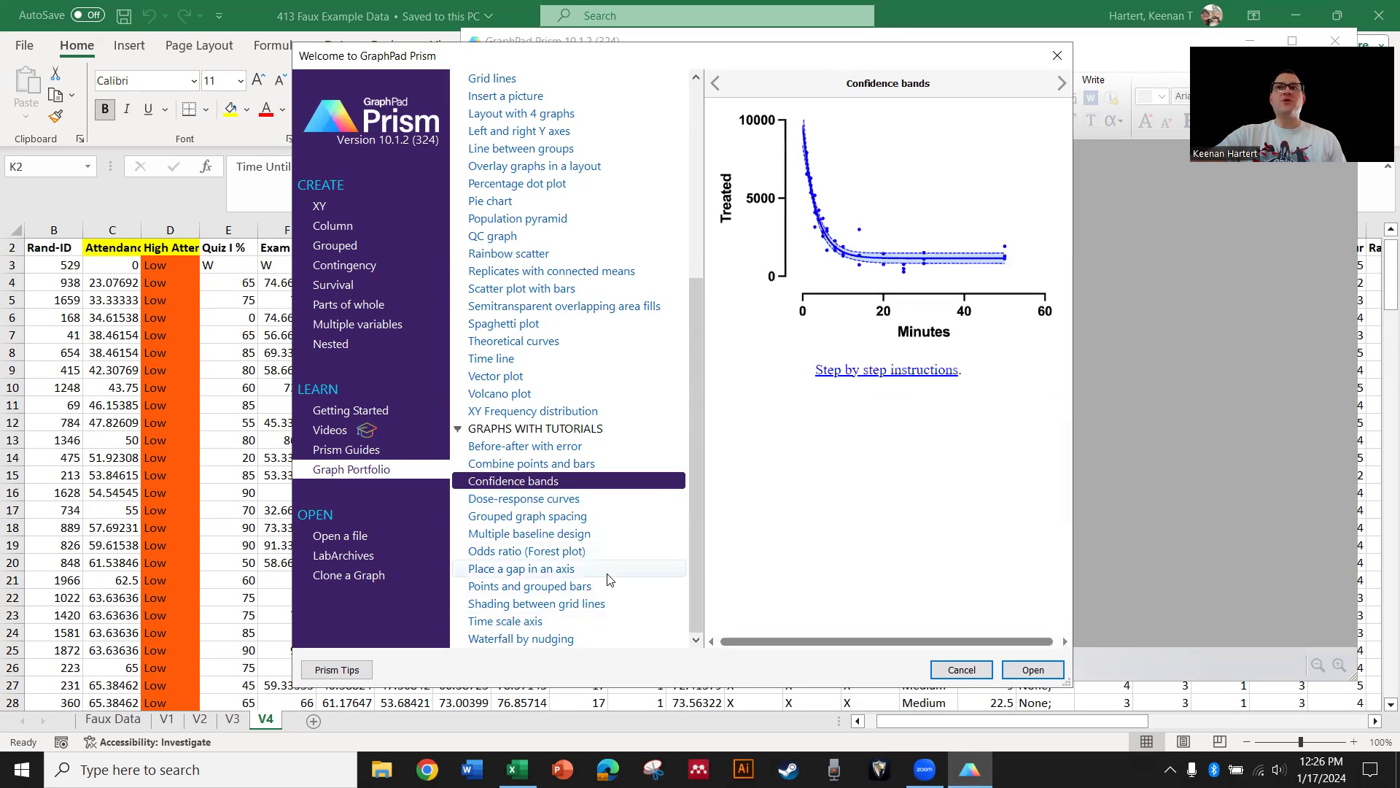
pyautogui.click(540, 620)
pyautogui.scroll(6, 577, 430)
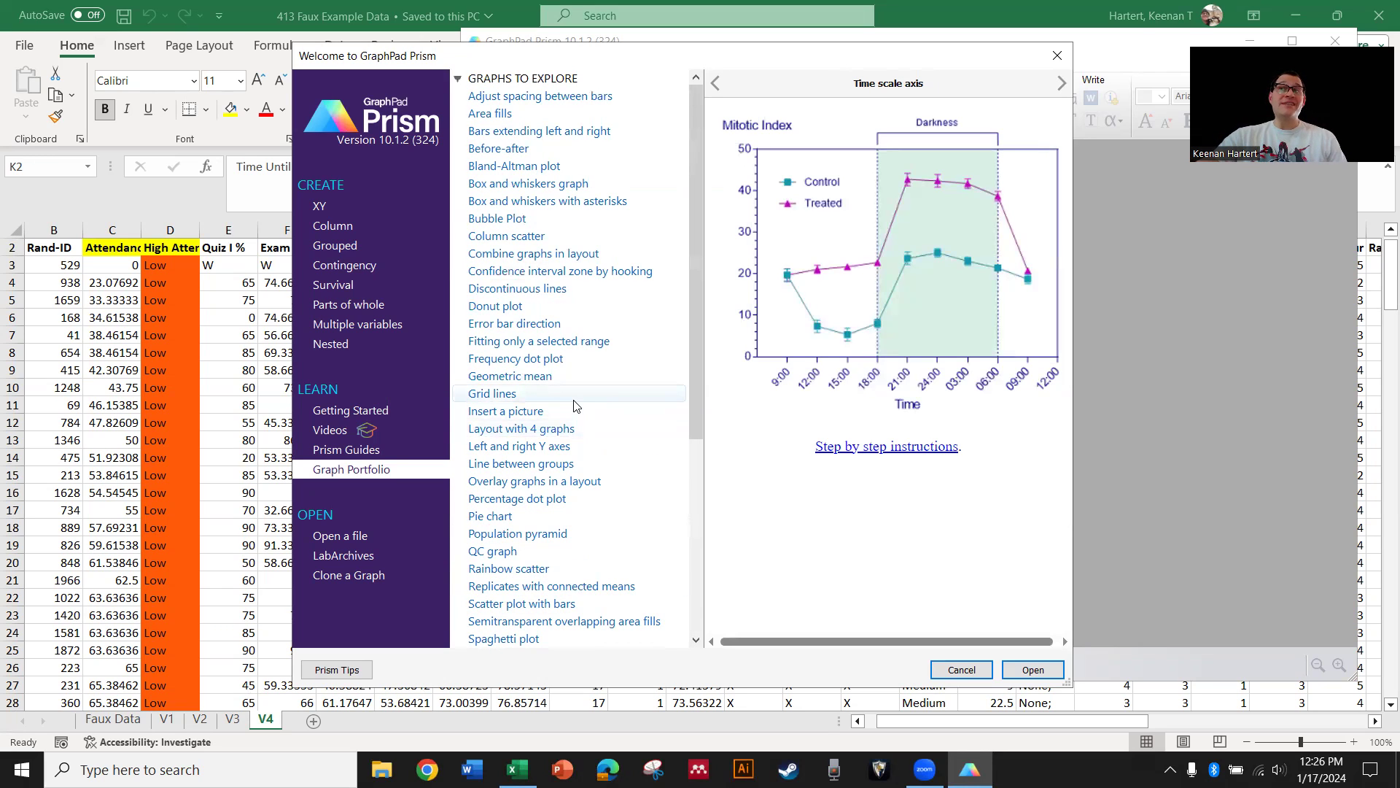
pyautogui.click(516, 98)
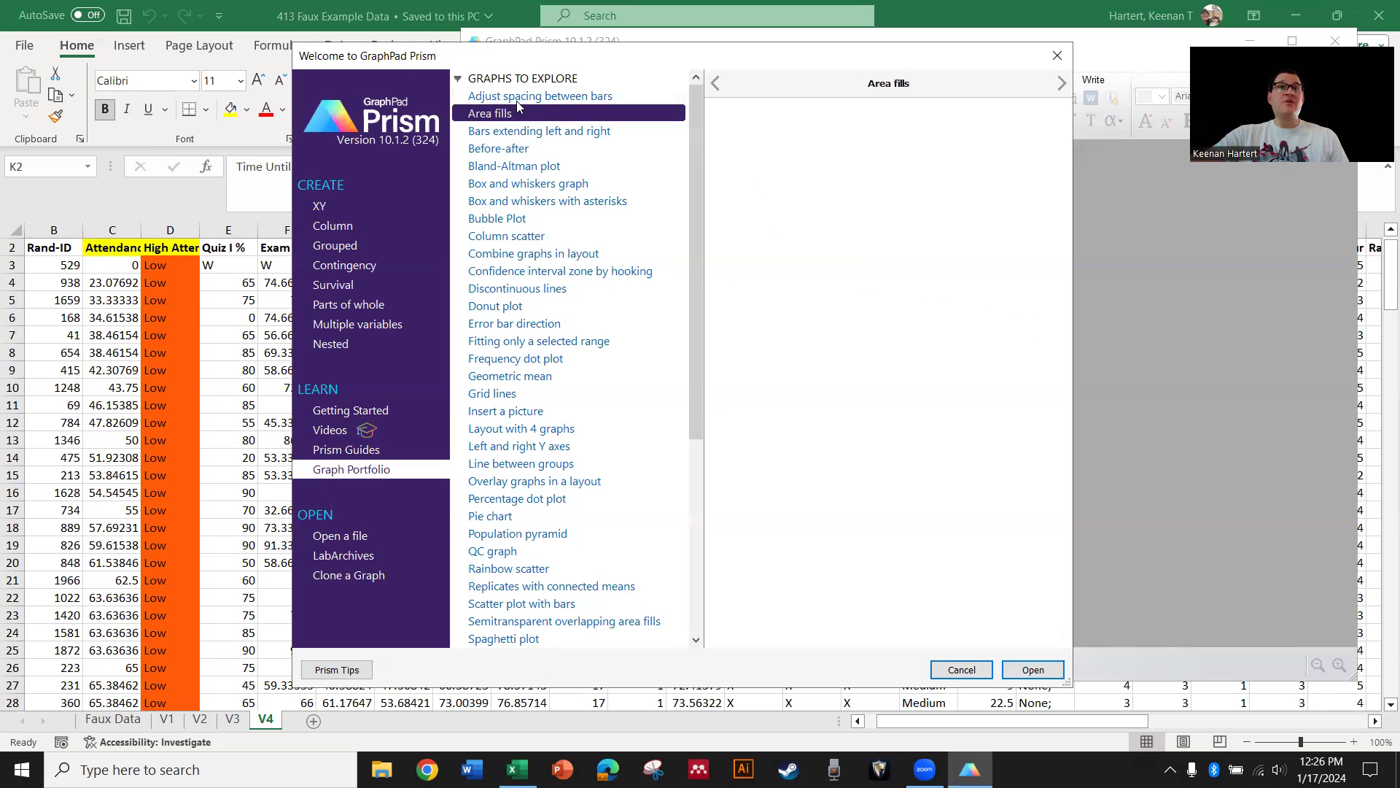
pyautogui.click(537, 220)
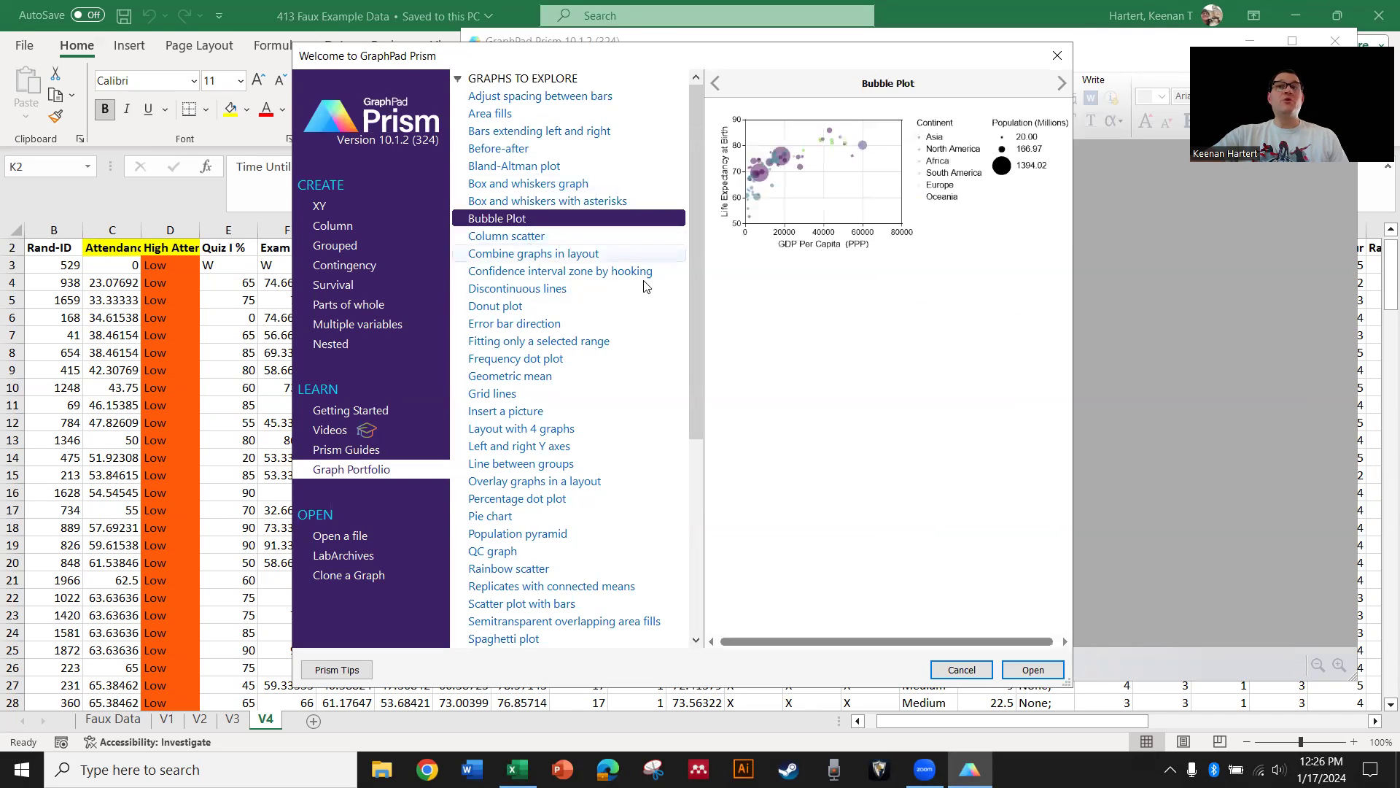
# Create a new XY data table with numbers for X and a single Y value for each point
pyautogui.click(321, 210)
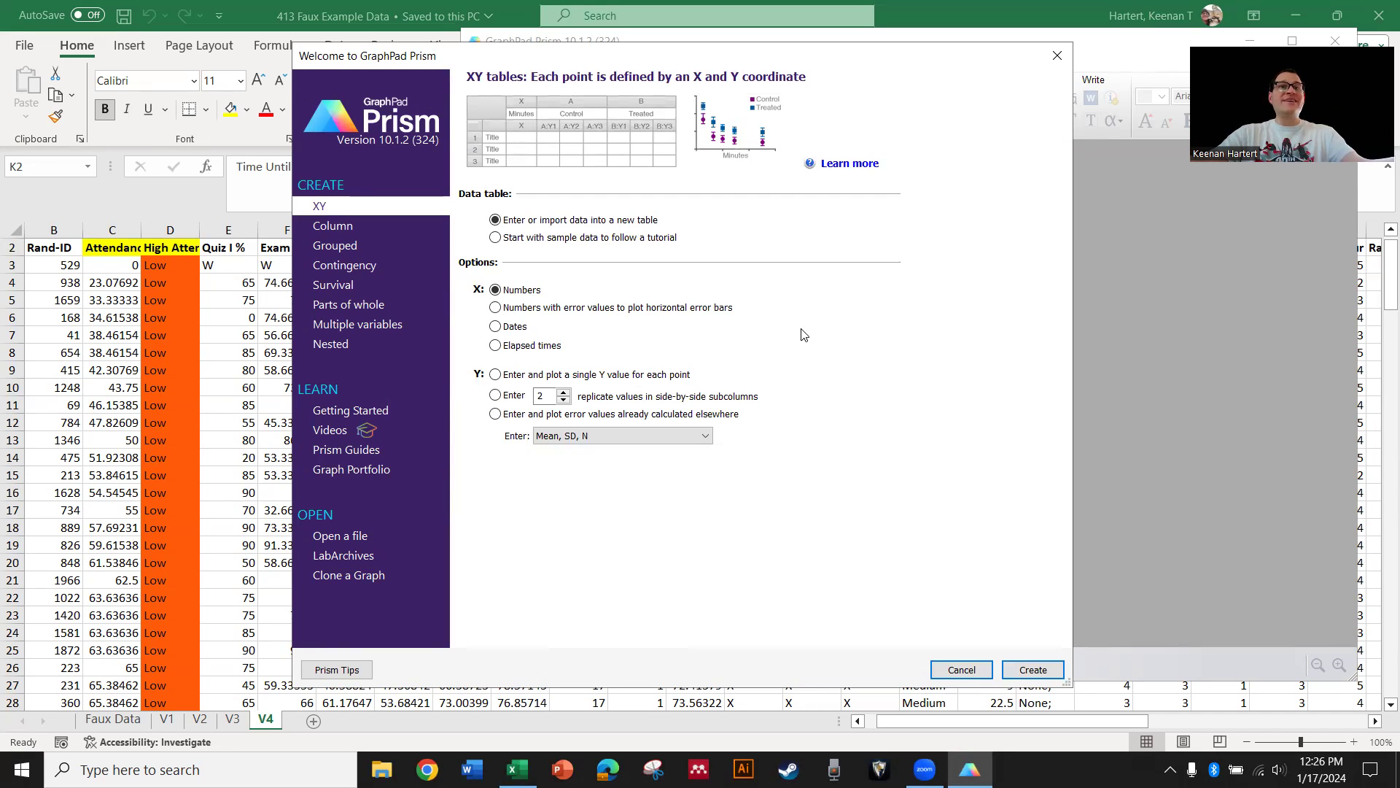
pyautogui.click(522, 377)
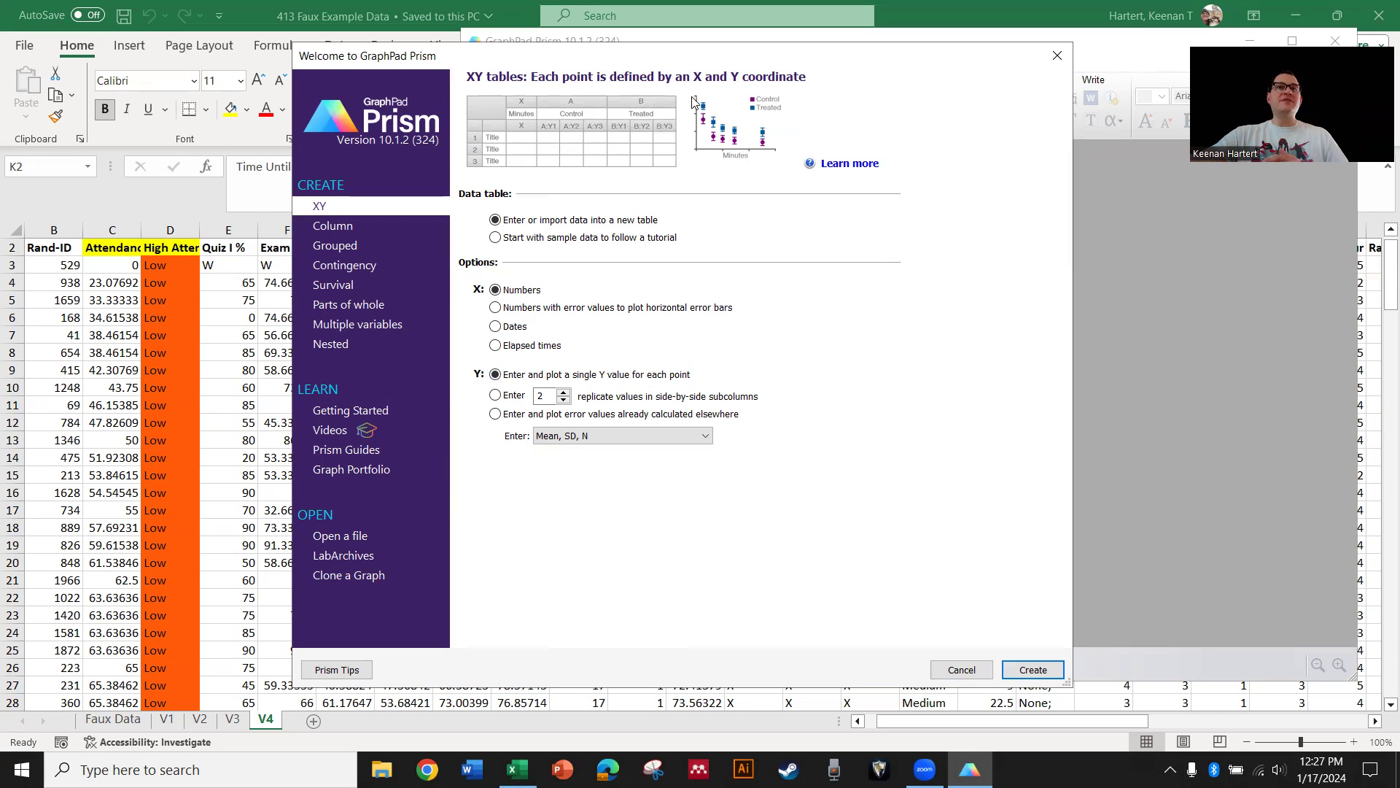
pyautogui.click(1035, 670)
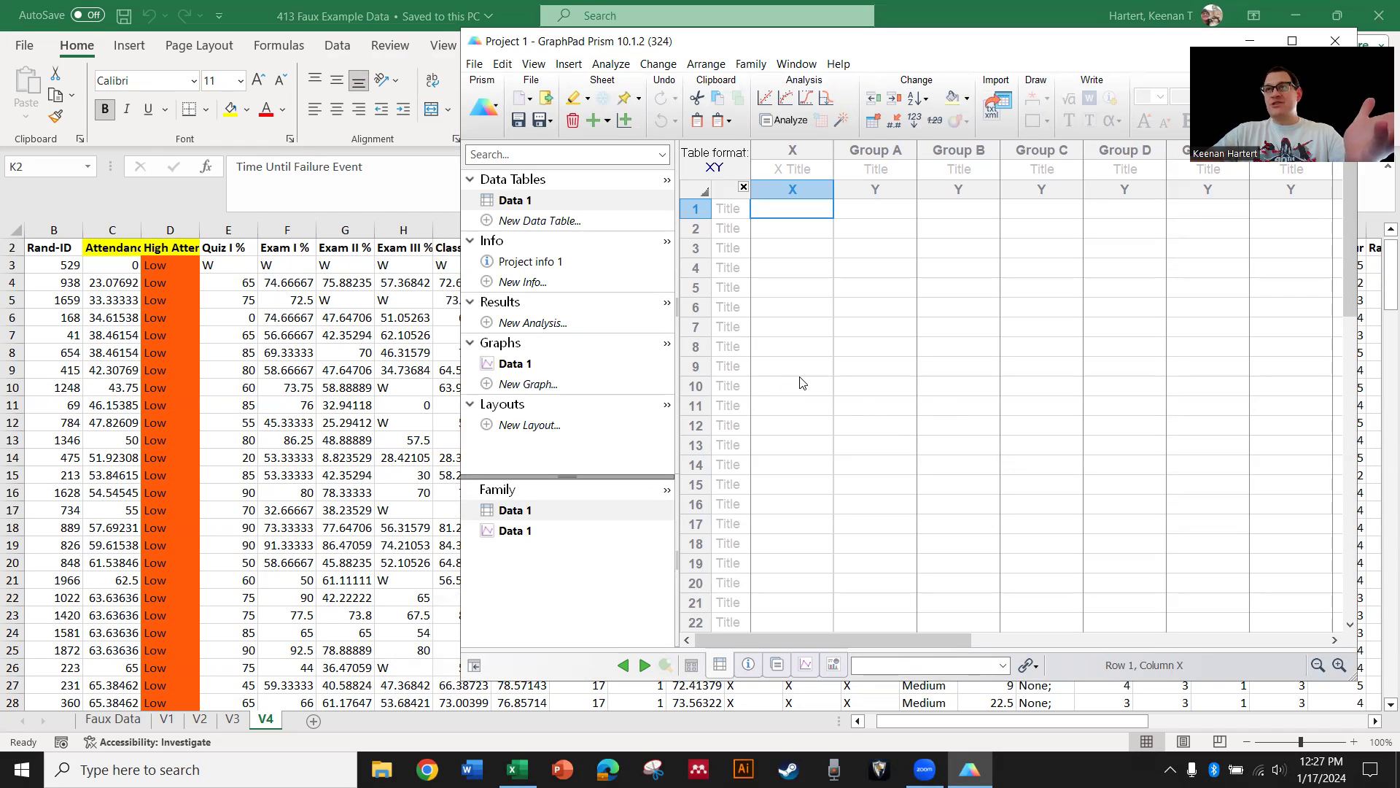
# Switch to the Excel workbook and make the V4 sheet active
pyautogui.click(283, 361)
pyautogui.click(576, 405)
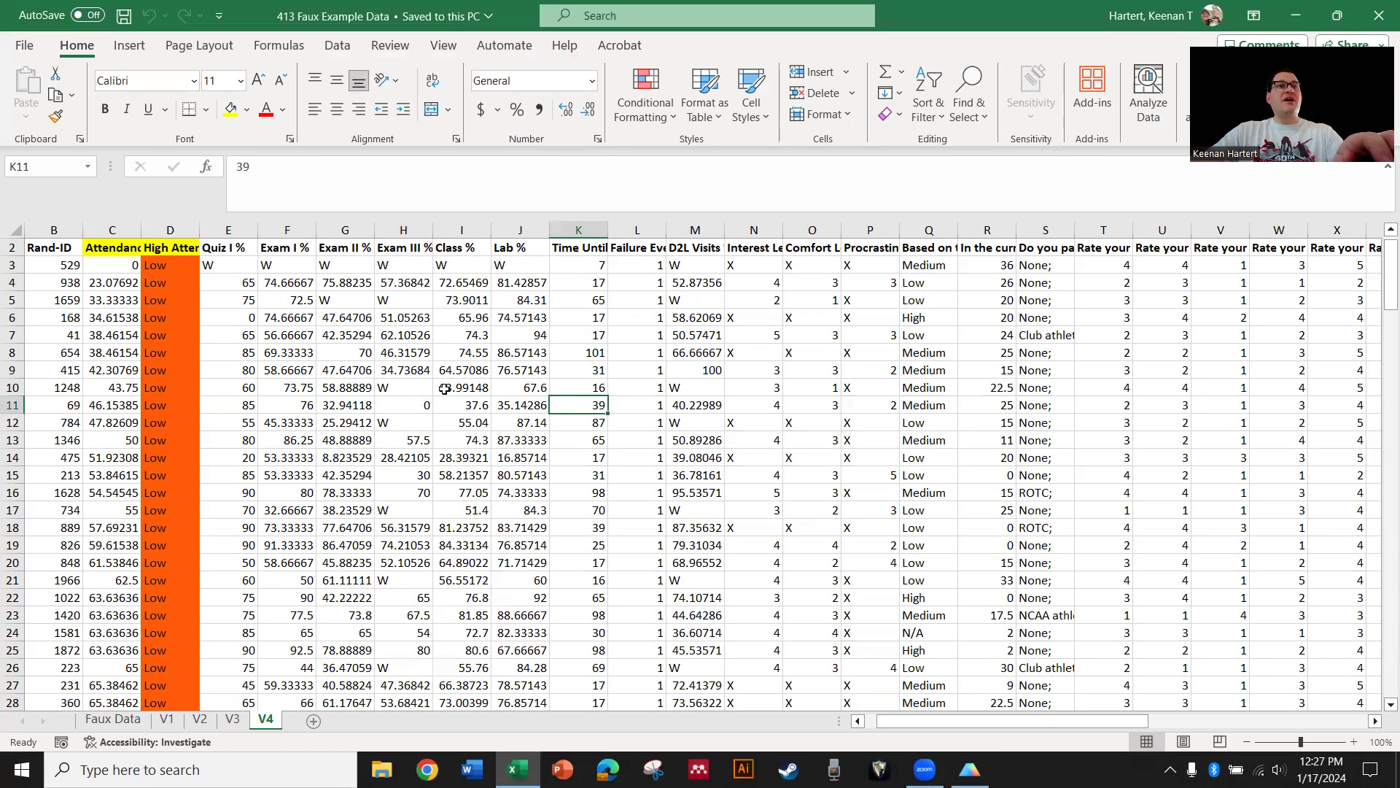
pyautogui.moveTo(111, 248); pyautogui.dragTo(107, 396)
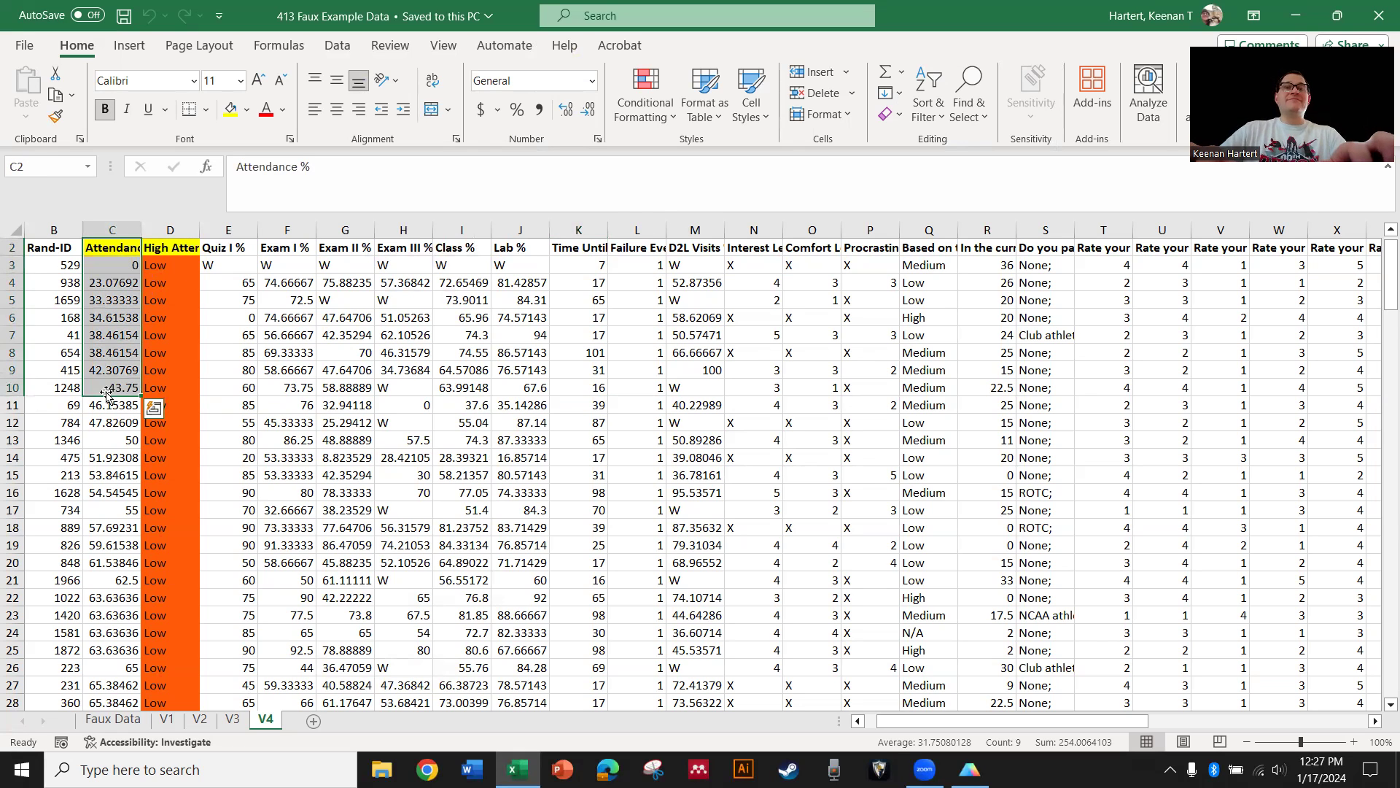
pyautogui.hotkey('ctrl', 'shift', 'Down')
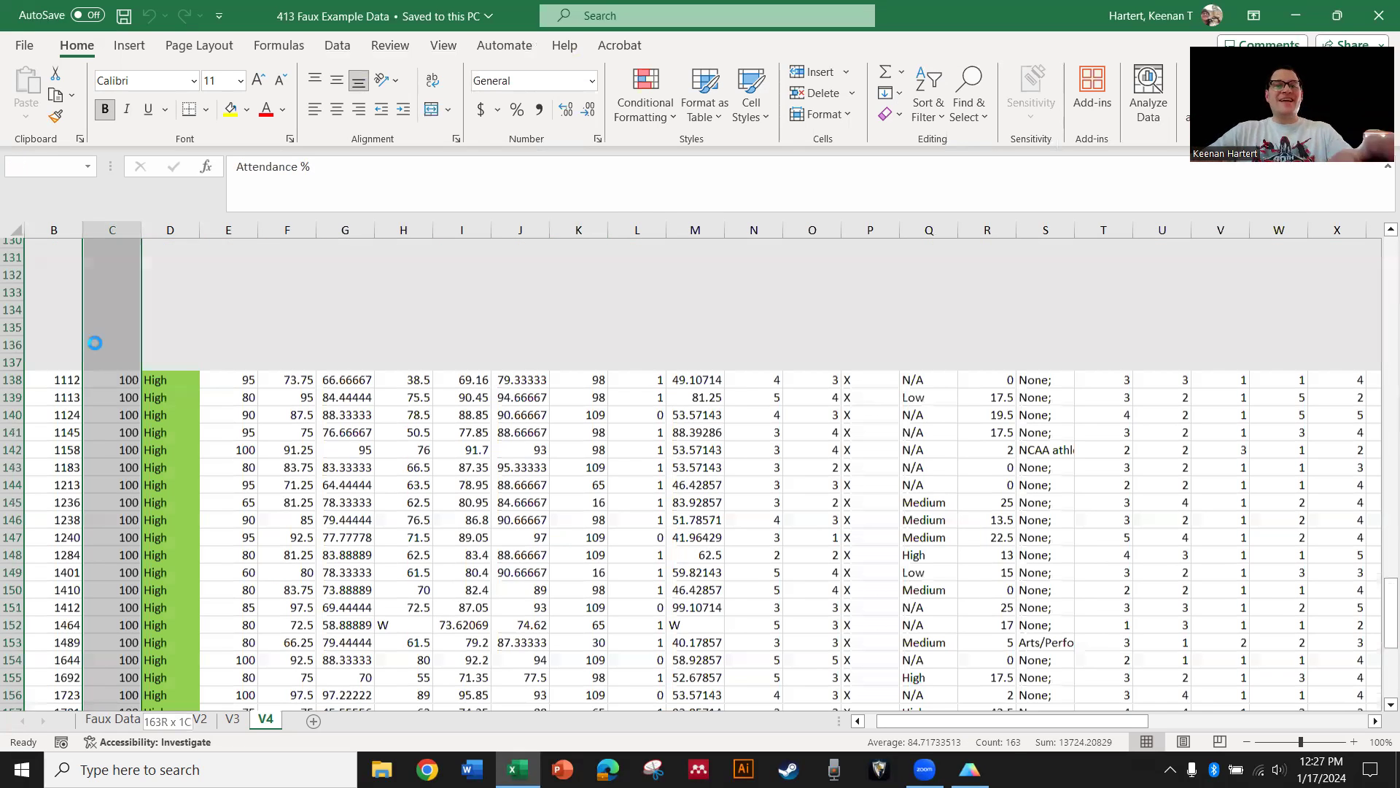
pyautogui.hotkey('ctrl', 'c')
pyautogui.click(340, 445)
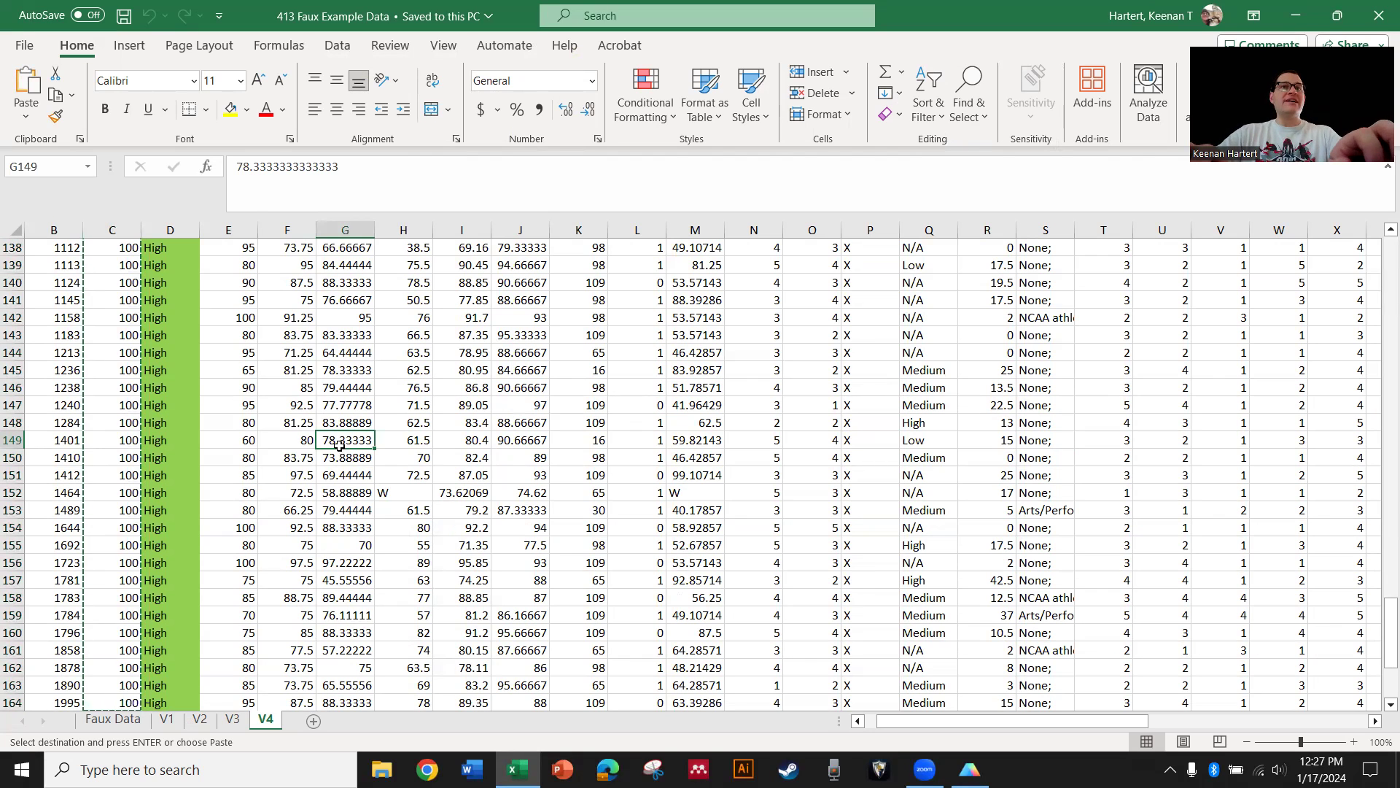
# Copy the Exam I % data from F3 down to row 164 and paste it into the X column in GraphPad Prism
pyautogui.hotkey('ctrl', 'Up')
pyautogui.click(367, 369)
pyautogui.moveTo(298, 274); pyautogui.dragTo(298, 334)
pyautogui.hotkey('ctrl', 'shift', 'Down')
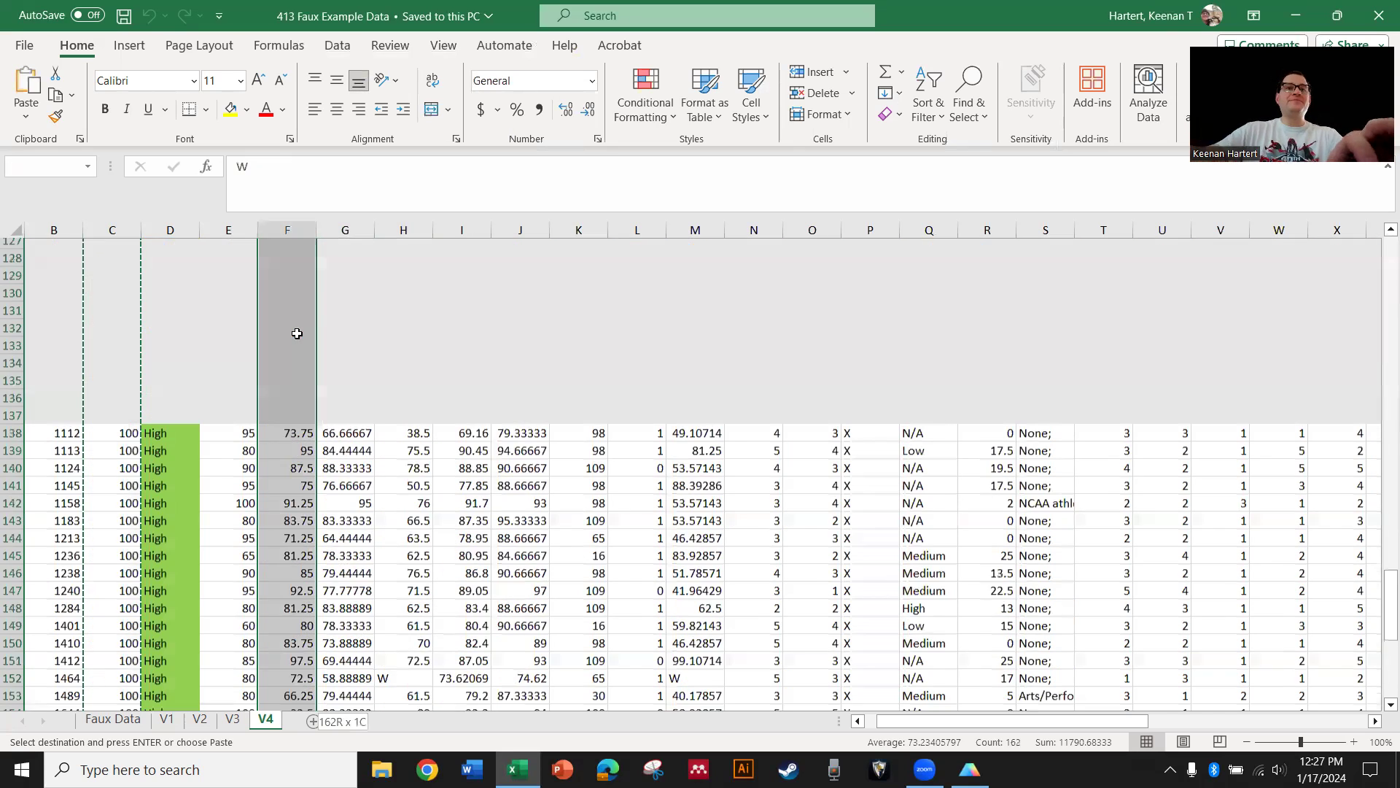
pyautogui.click(978, 765)
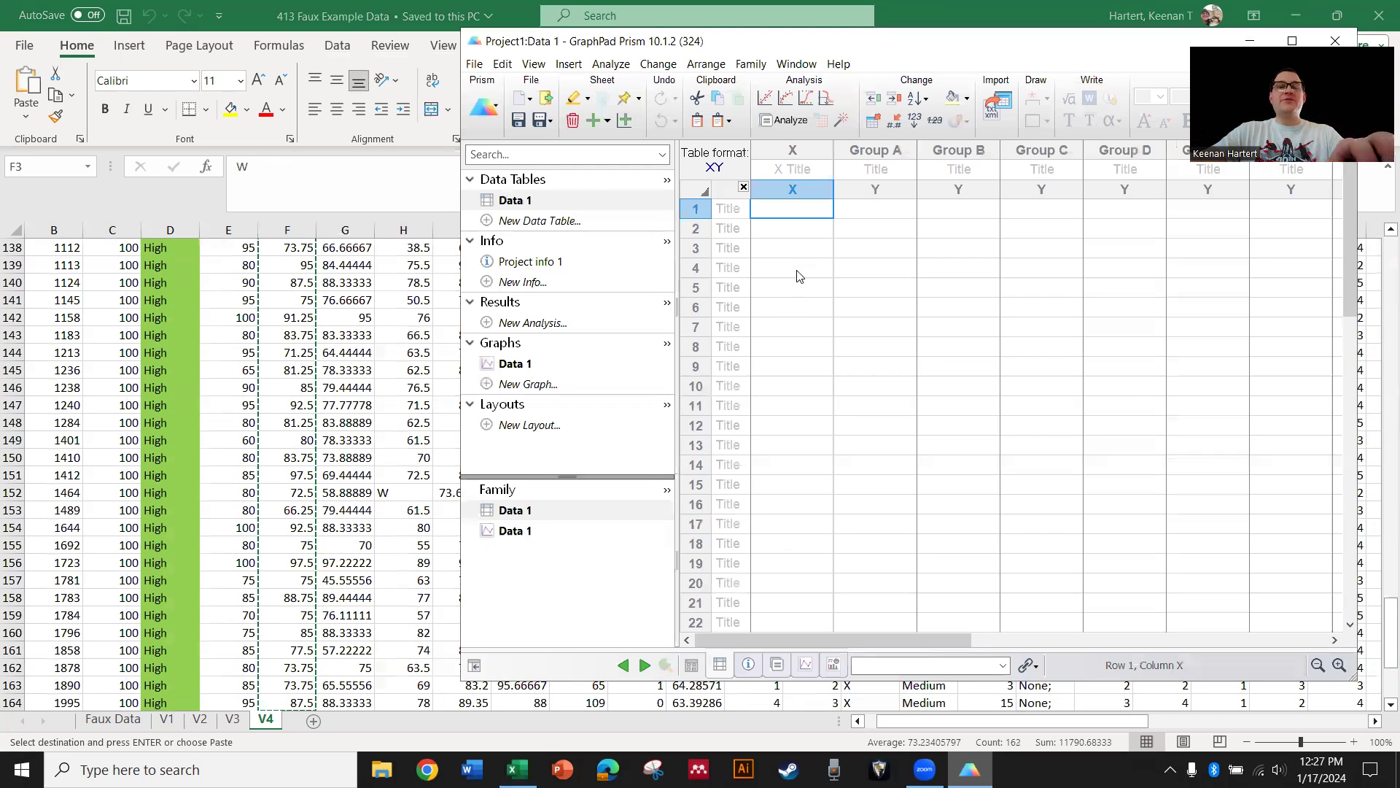
pyautogui.hotkey('ctrl', 'v')
# Clear the W from the X column's title and insert a blank cell in row 1, shifting the cells down
pyautogui.click(811, 169)
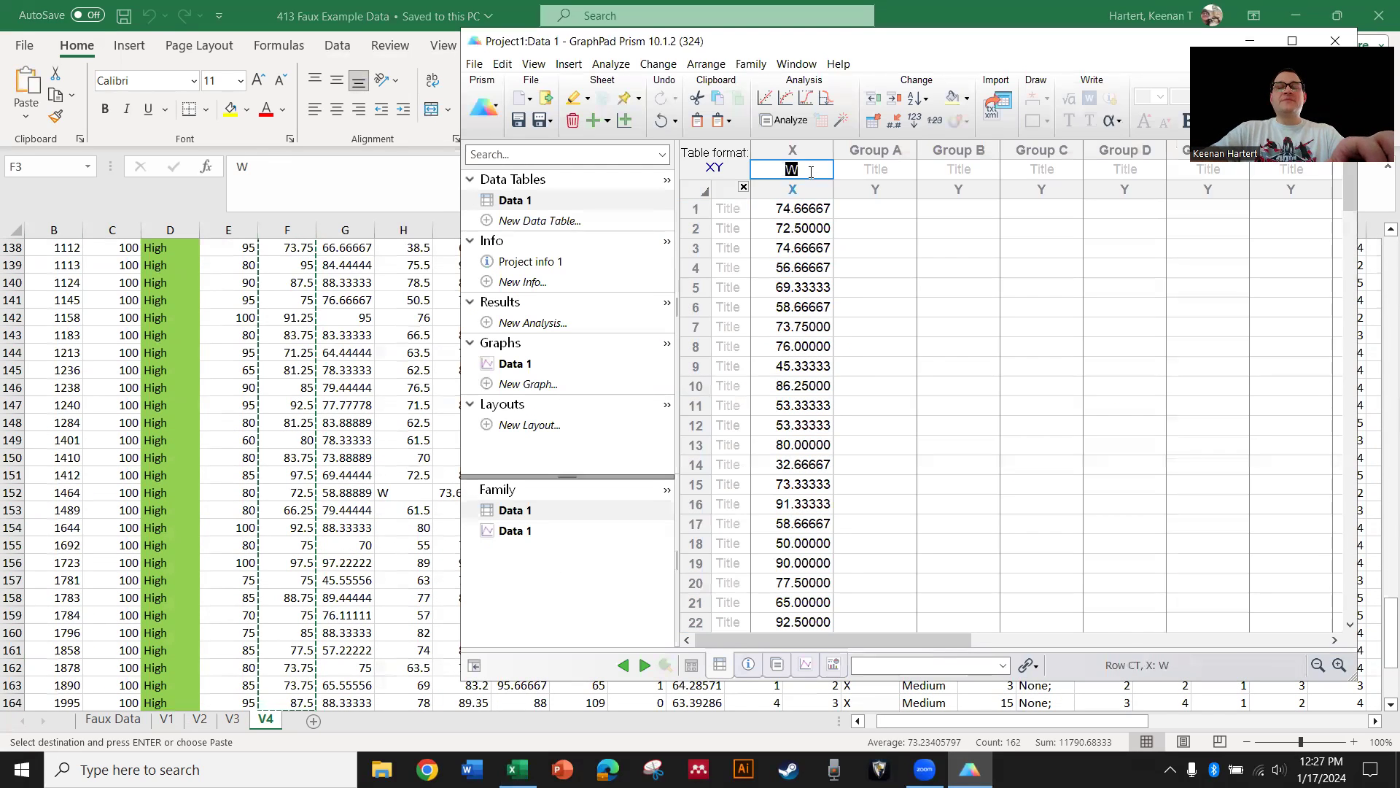
pyautogui.press('BackSpace')
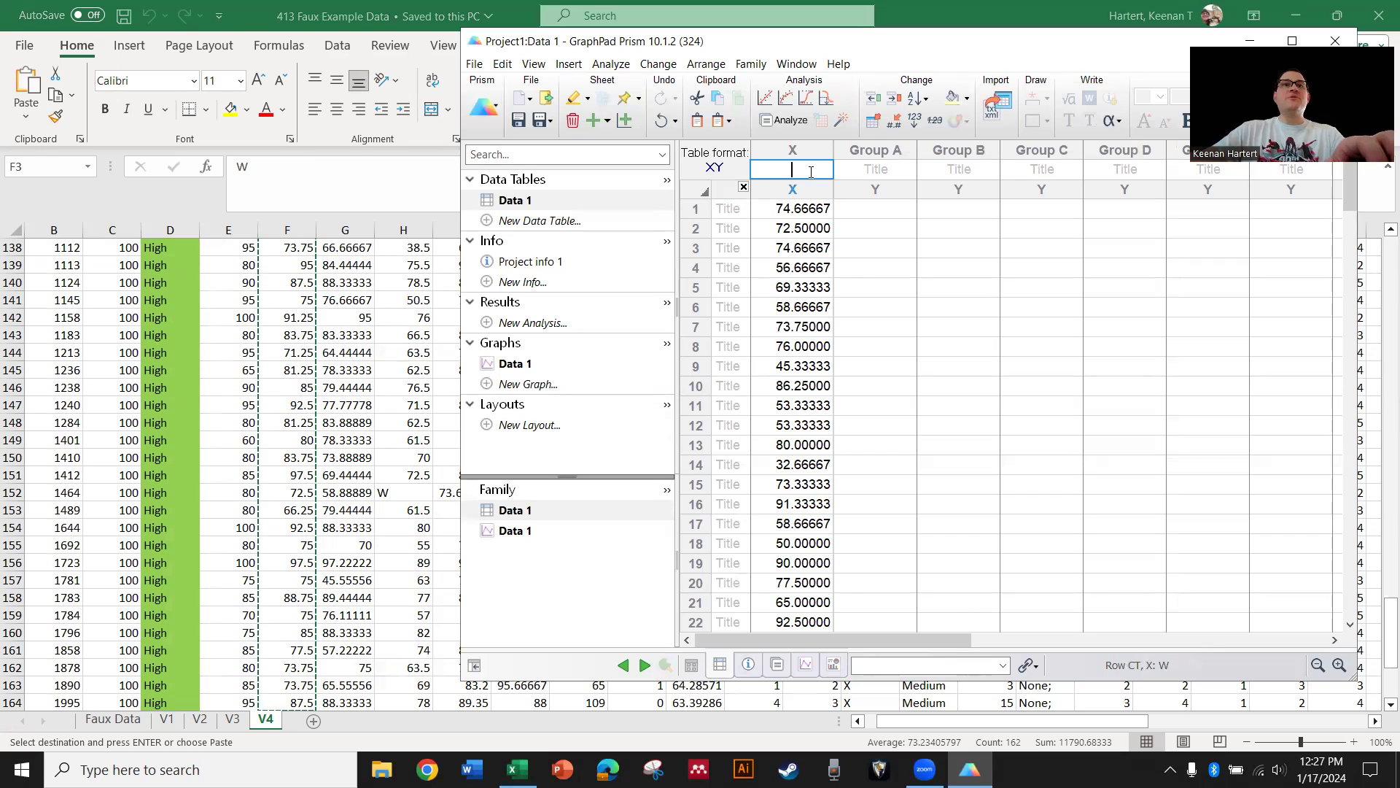
pyautogui.click(865, 246)
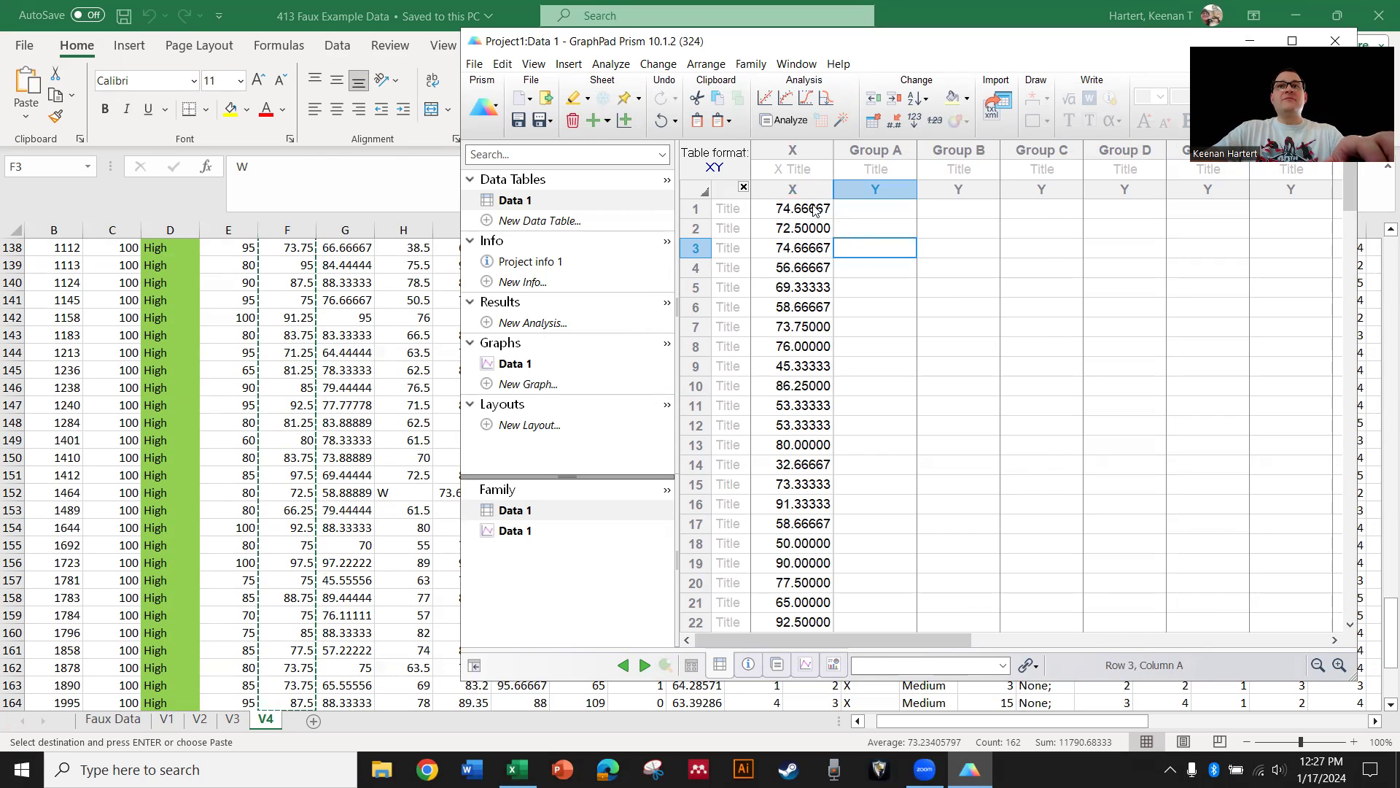
pyautogui.rightClick(825, 212)
pyautogui.click(861, 326)
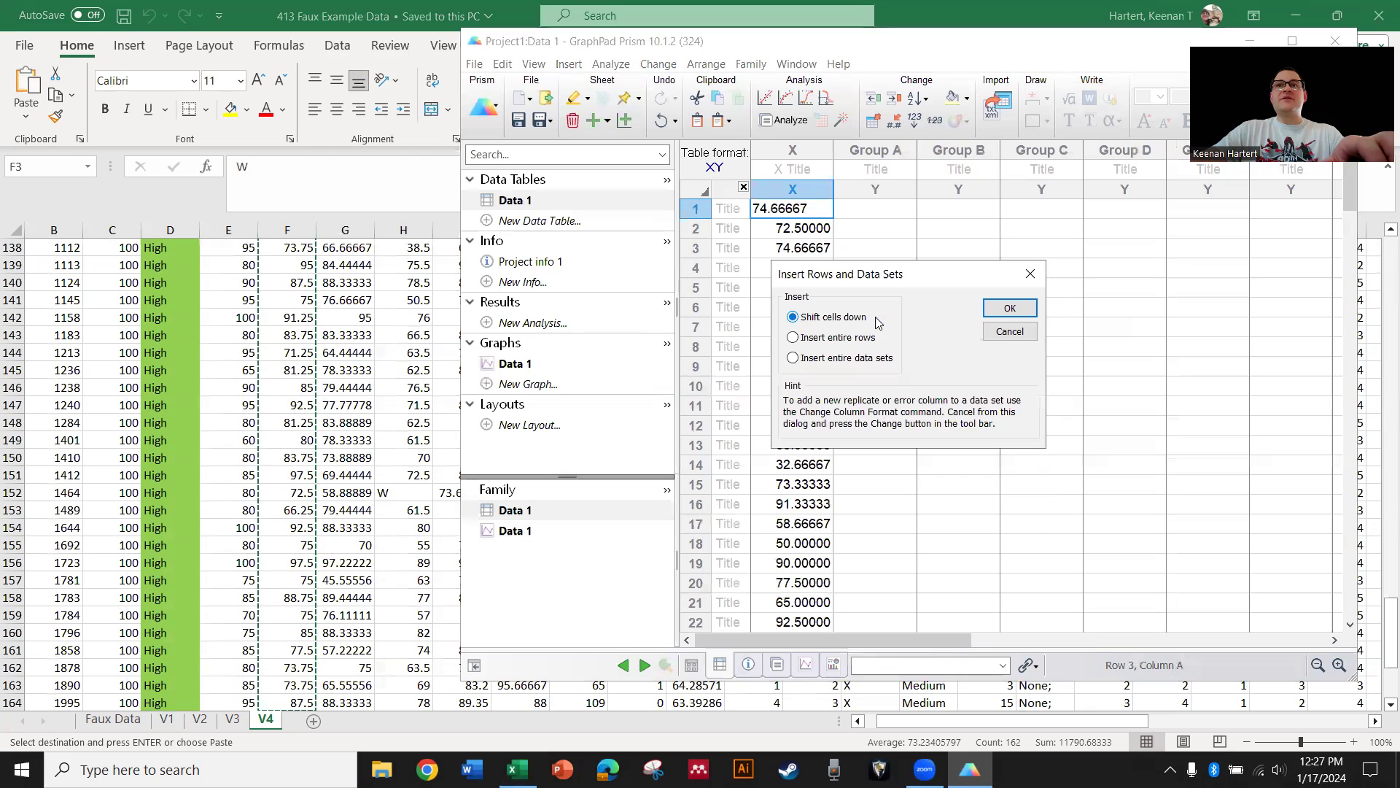
pyautogui.click(1010, 308)
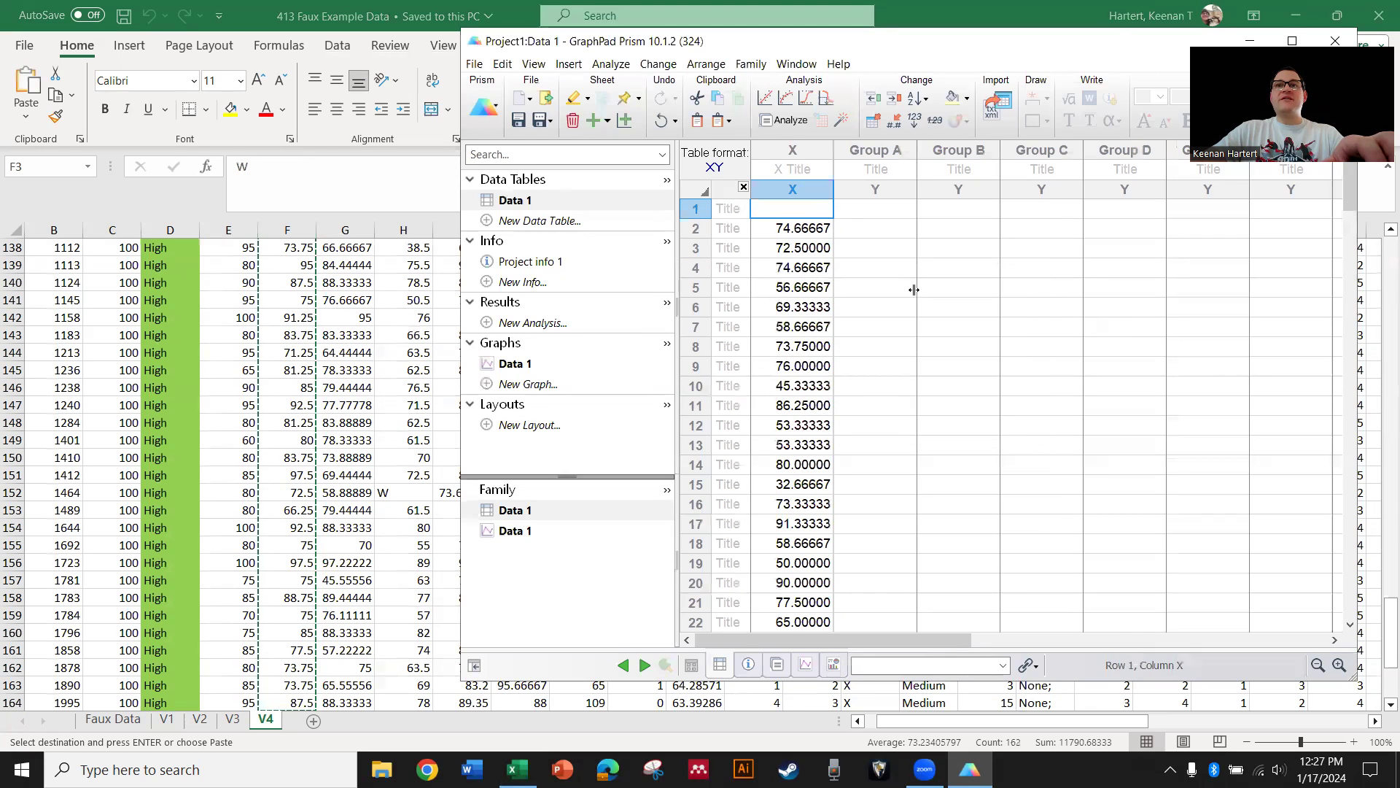
# Title the X column "Exam I"
pyautogui.click(809, 169)
pyautogui.write('Exam')
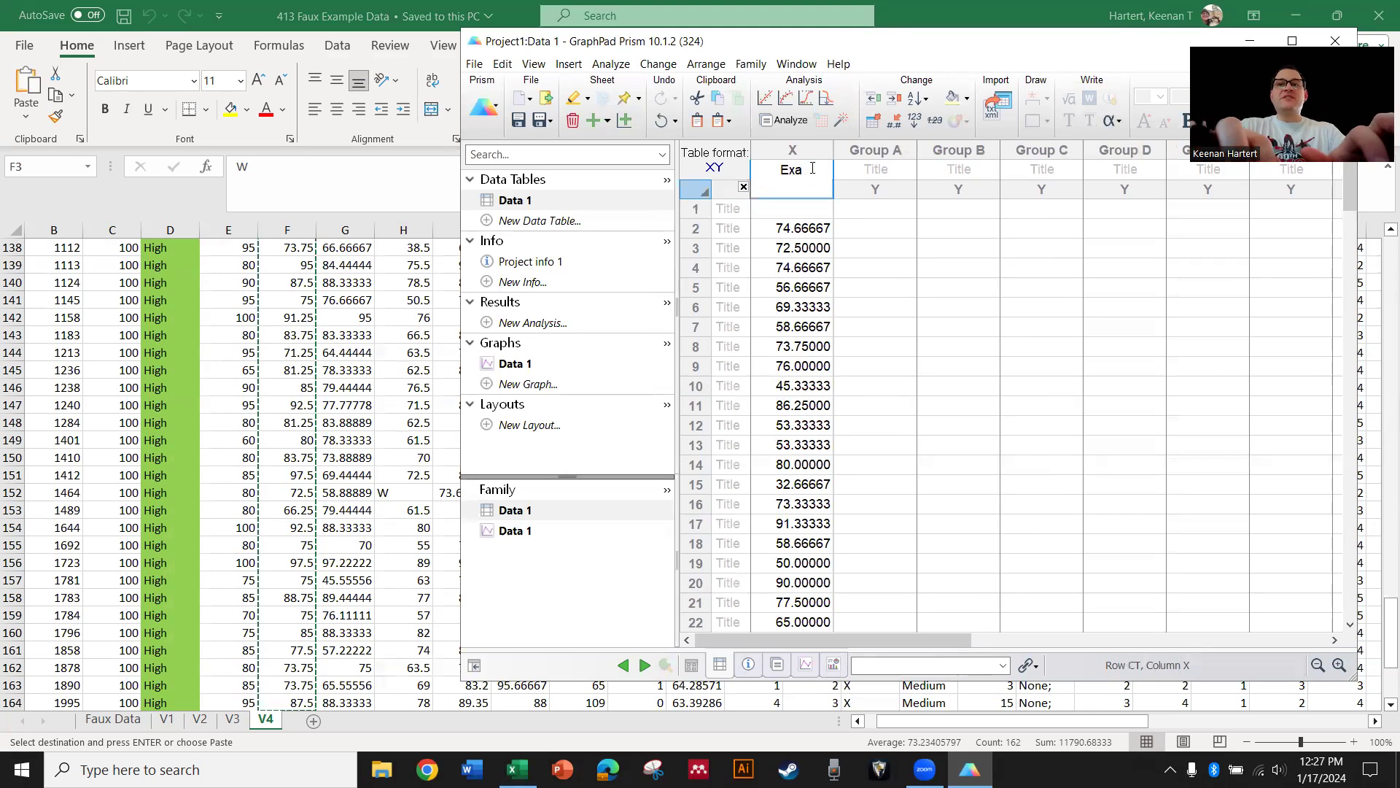
pyautogui.press('Return')
pyautogui.click(955, 191)
# Switch to Excel to review the exam columns from the header row, and return to GraphPad Prism
pyautogui.click(383, 351)
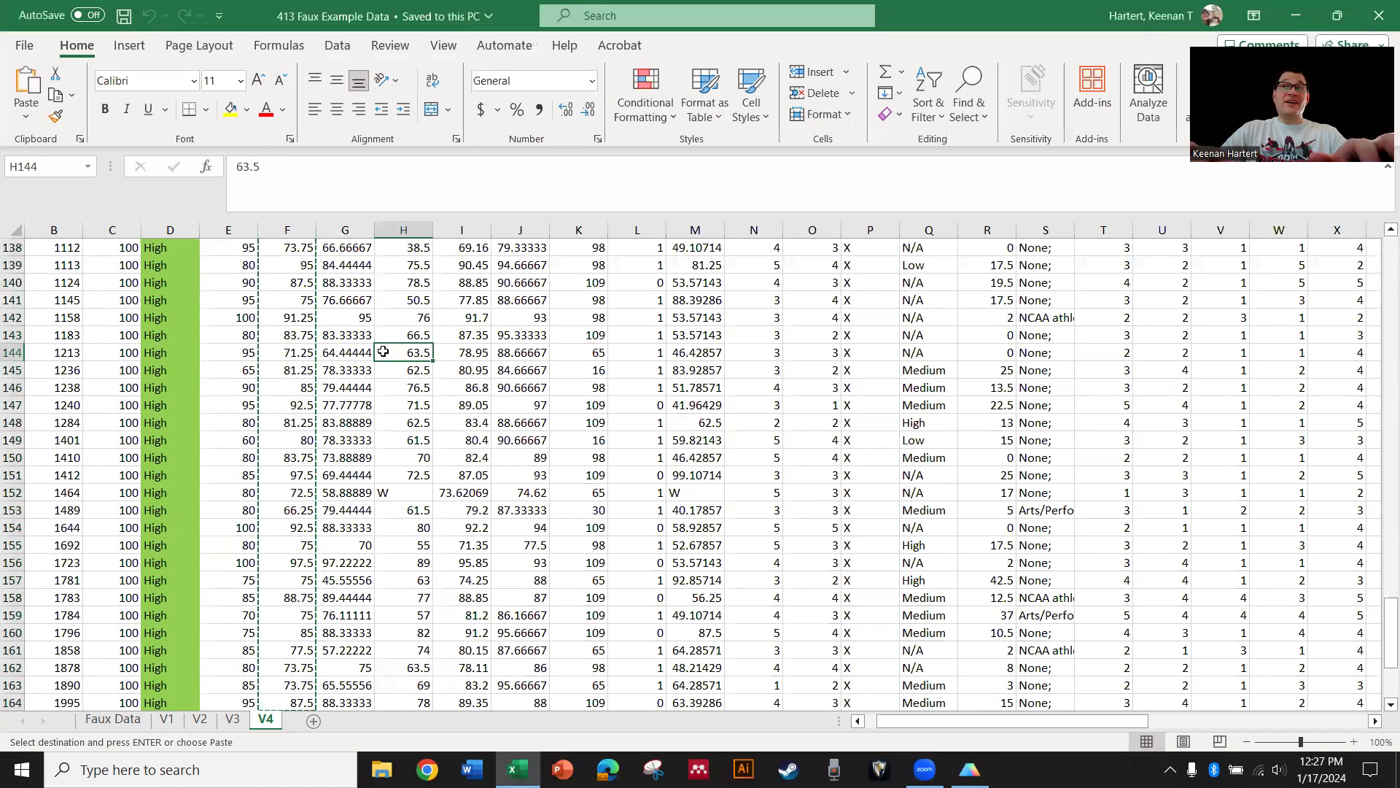
pyautogui.hotkey('ctrl', 'Up')
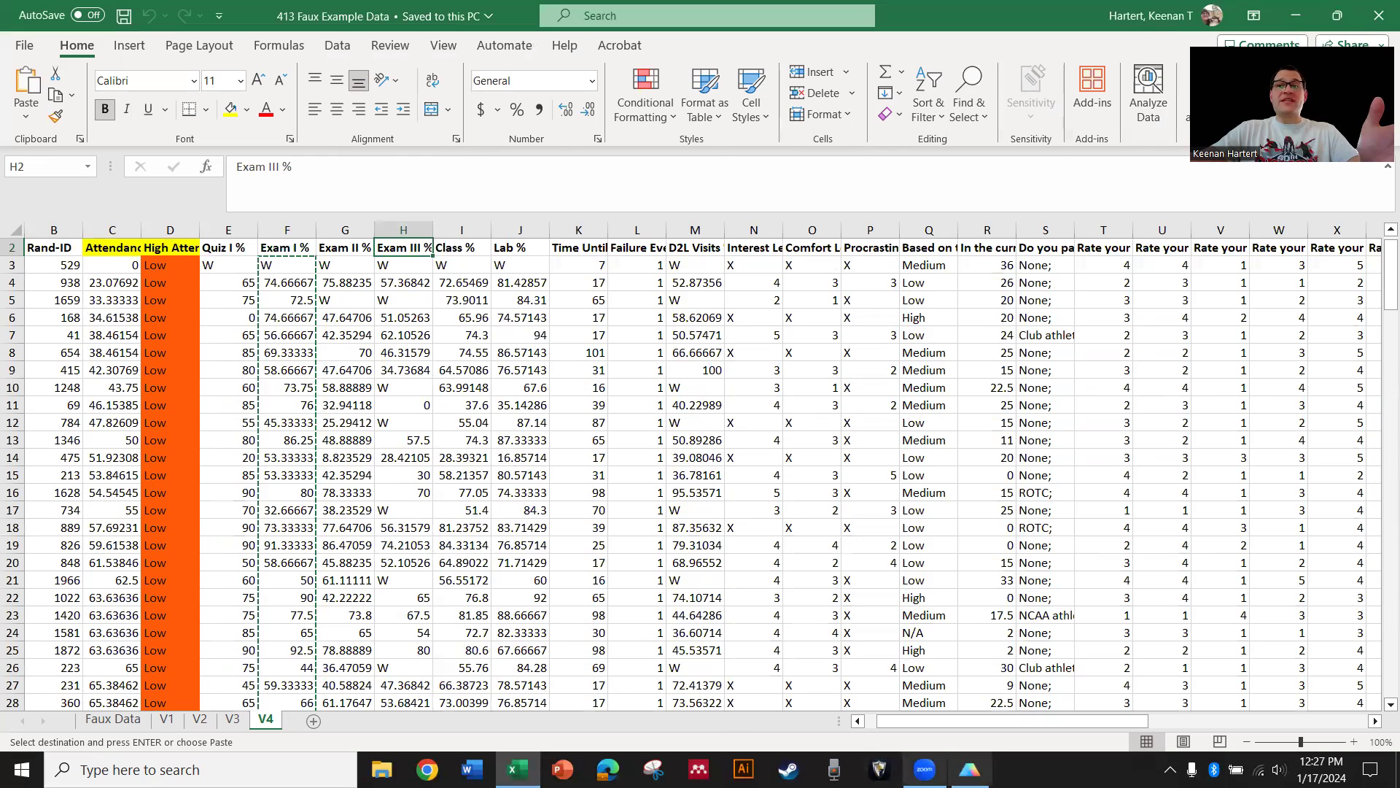
pyautogui.click(970, 769)
# Maximize the window and title the Group A column "Exam III"
pyautogui.doubleClick(955, 48)
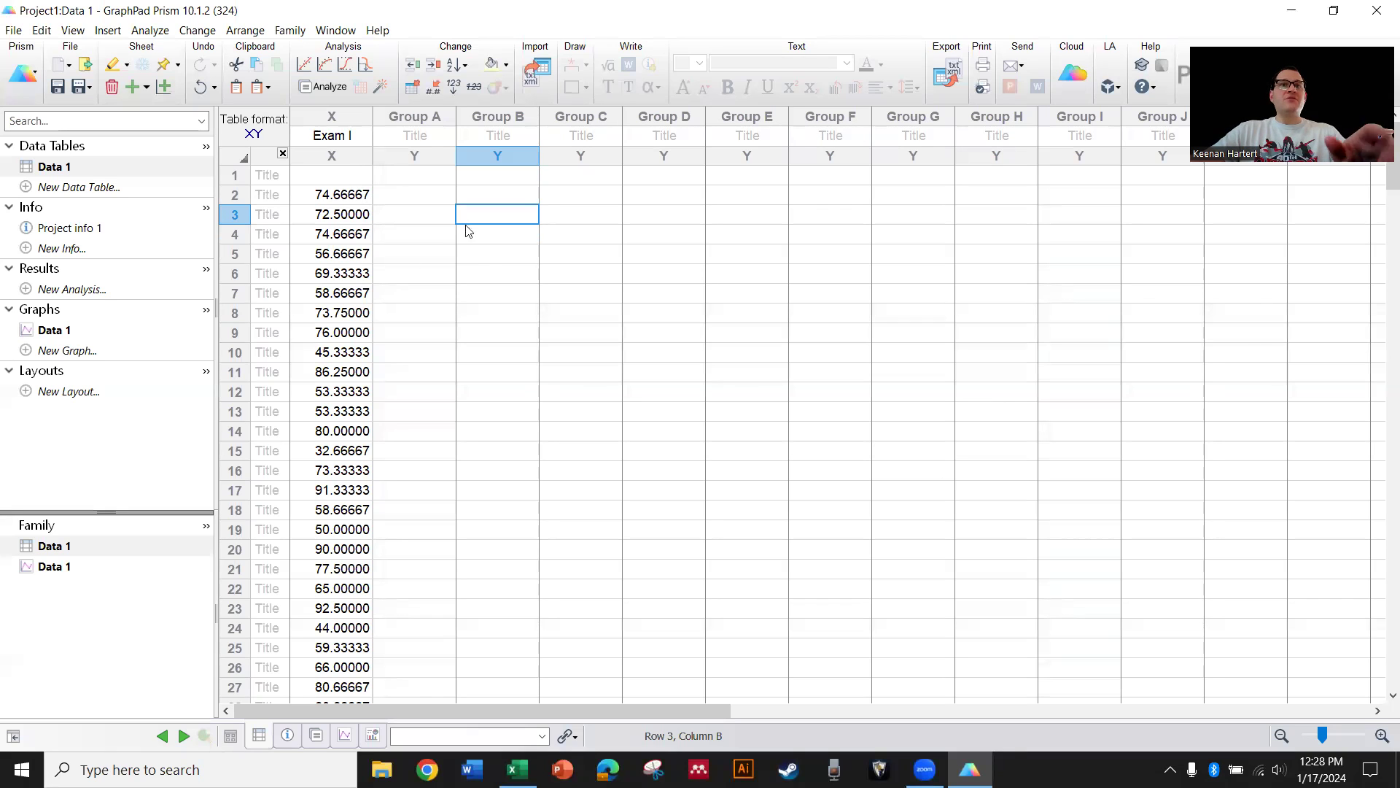
pyautogui.click(418, 135)
pyautogui.write('Exa')
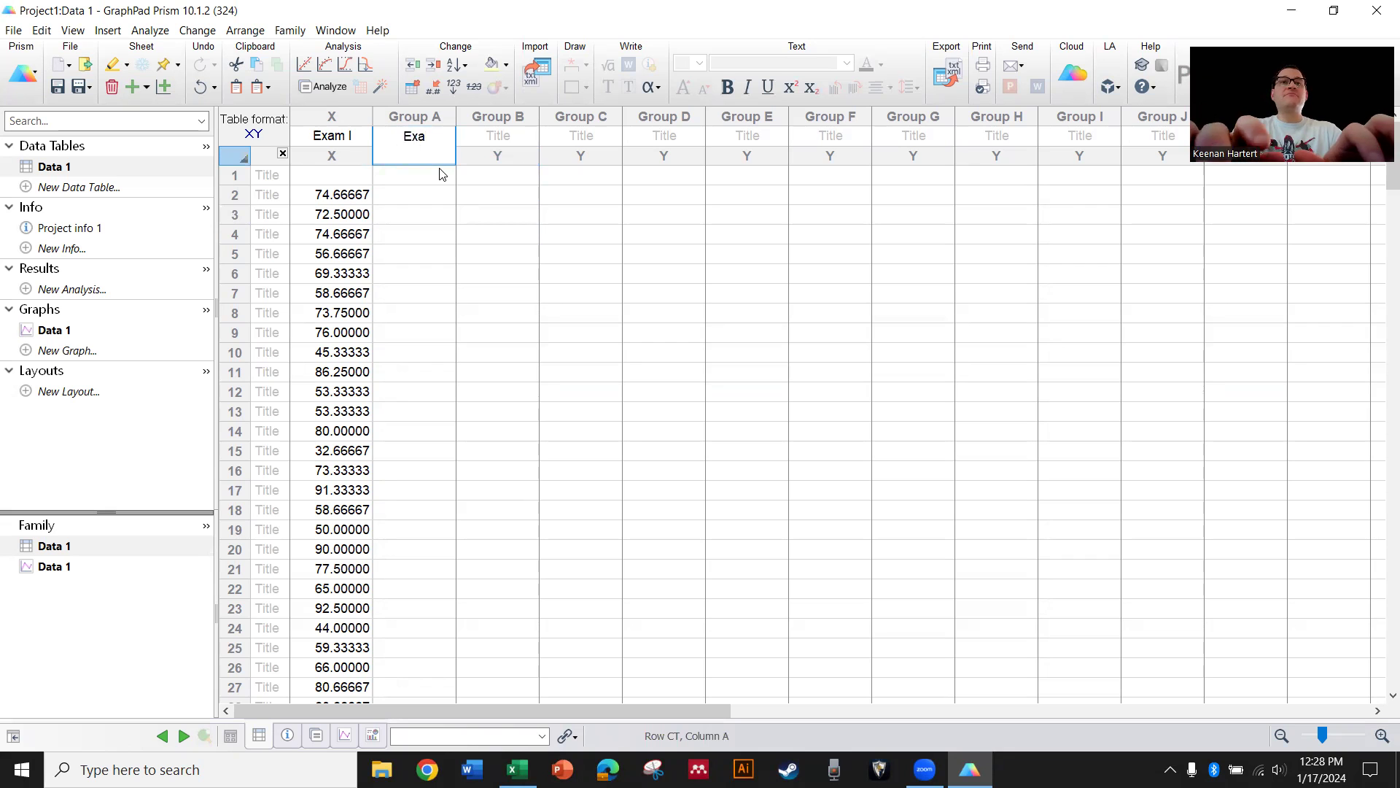
pyautogui.write('m III')
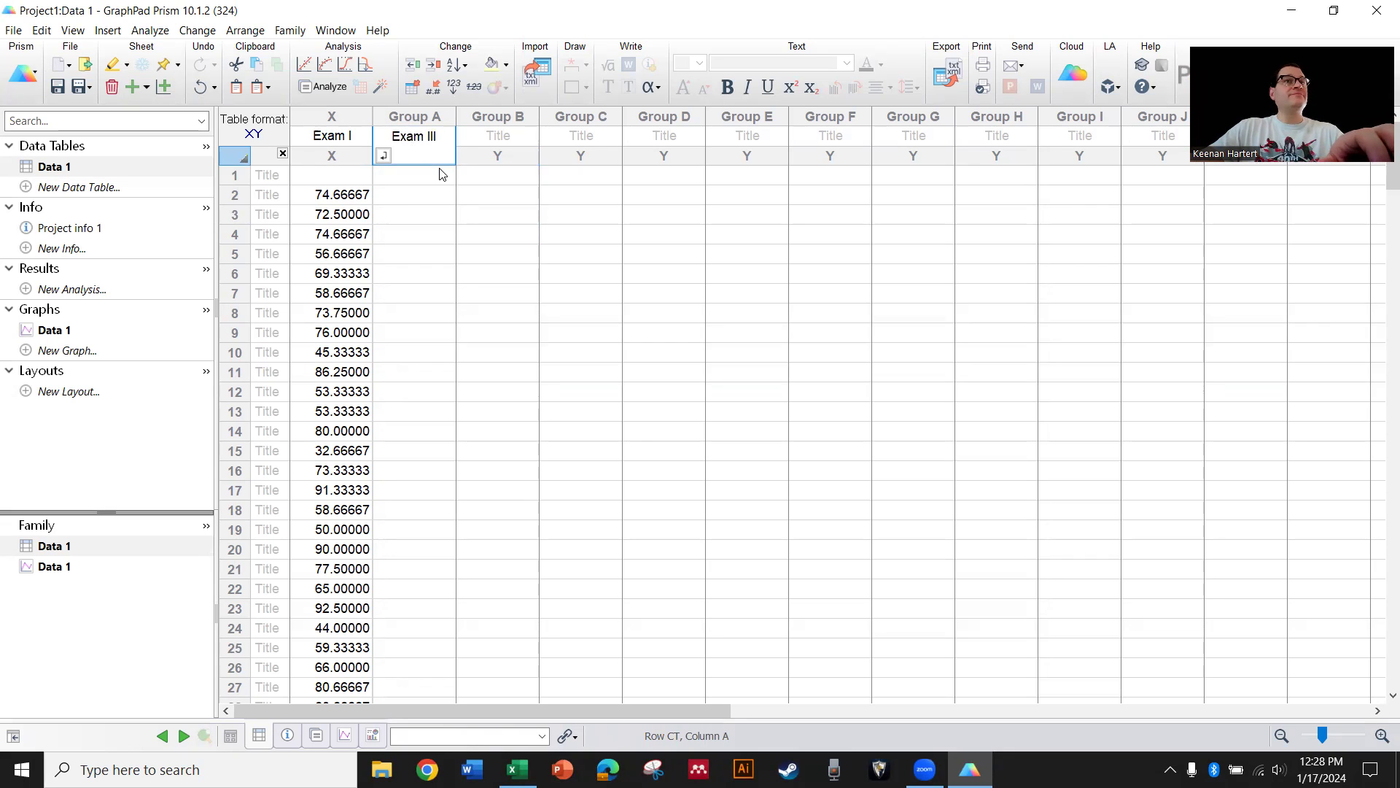
# Switch to the Excel workbook and copy the Exam III % scores from row 4 down to the end of the data
pyautogui.press('Return')
pyautogui.click(517, 770)
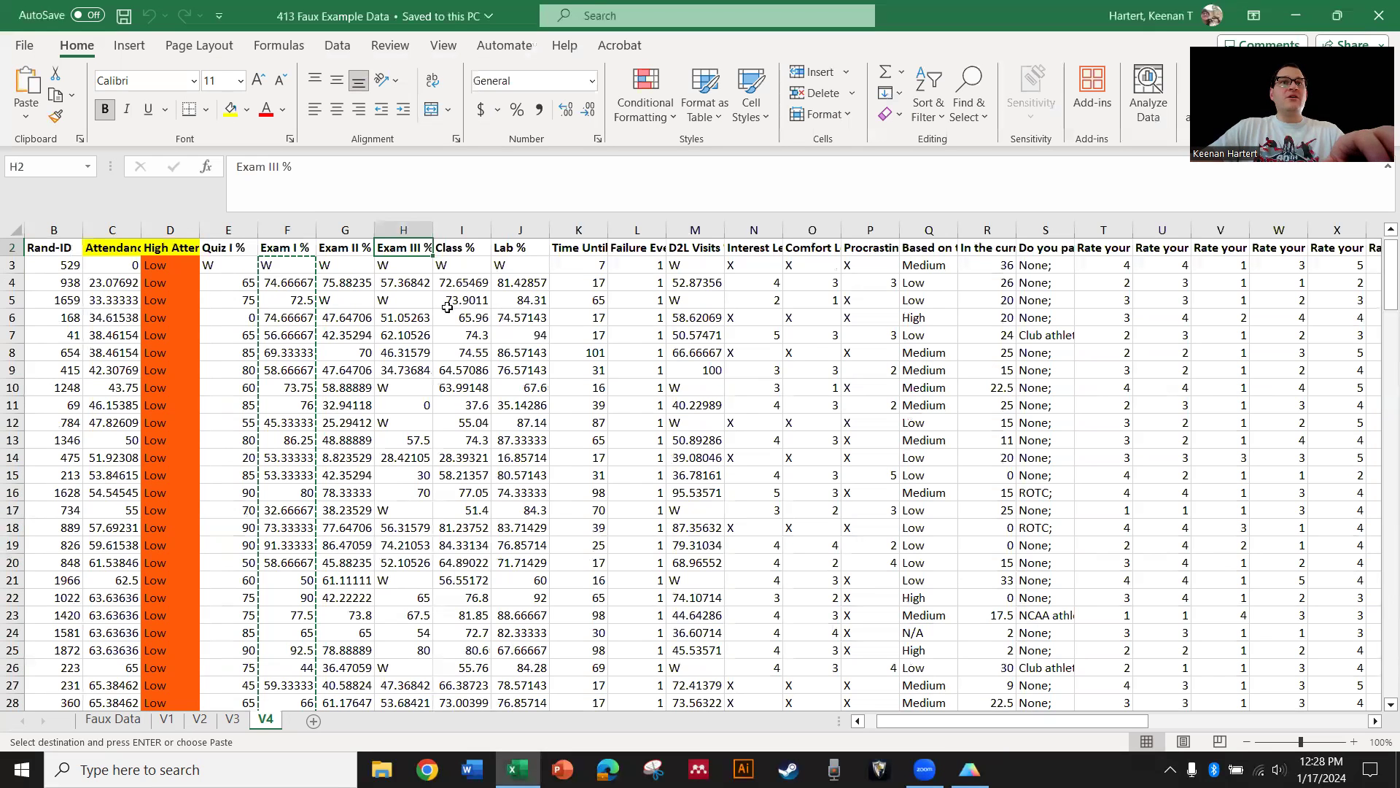
pyautogui.click(405, 318)
pyautogui.moveTo(405, 282); pyautogui.dragTo(403, 339)
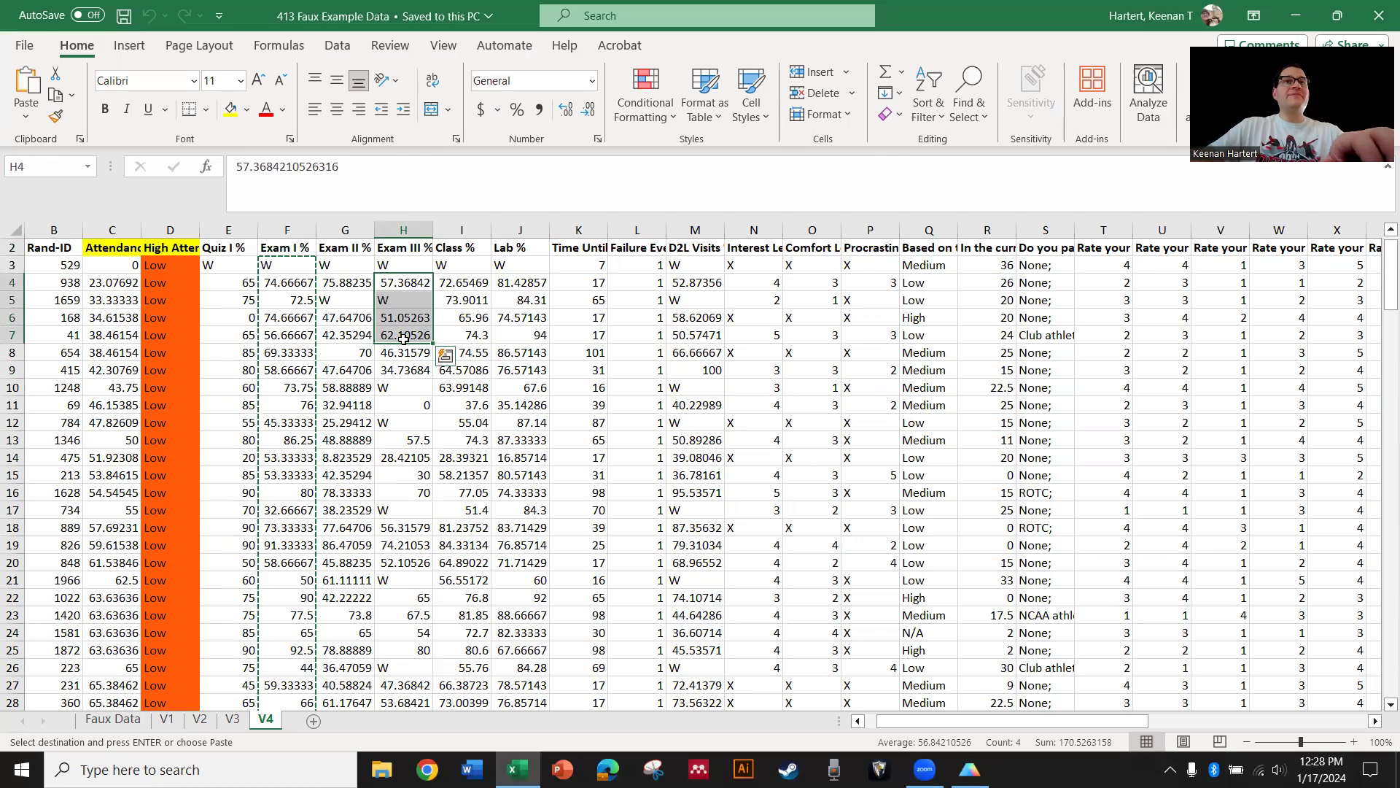
pyautogui.hotkey('ctrl', 'shift', 'Down')
pyautogui.hotkey('ctrl', 'c')
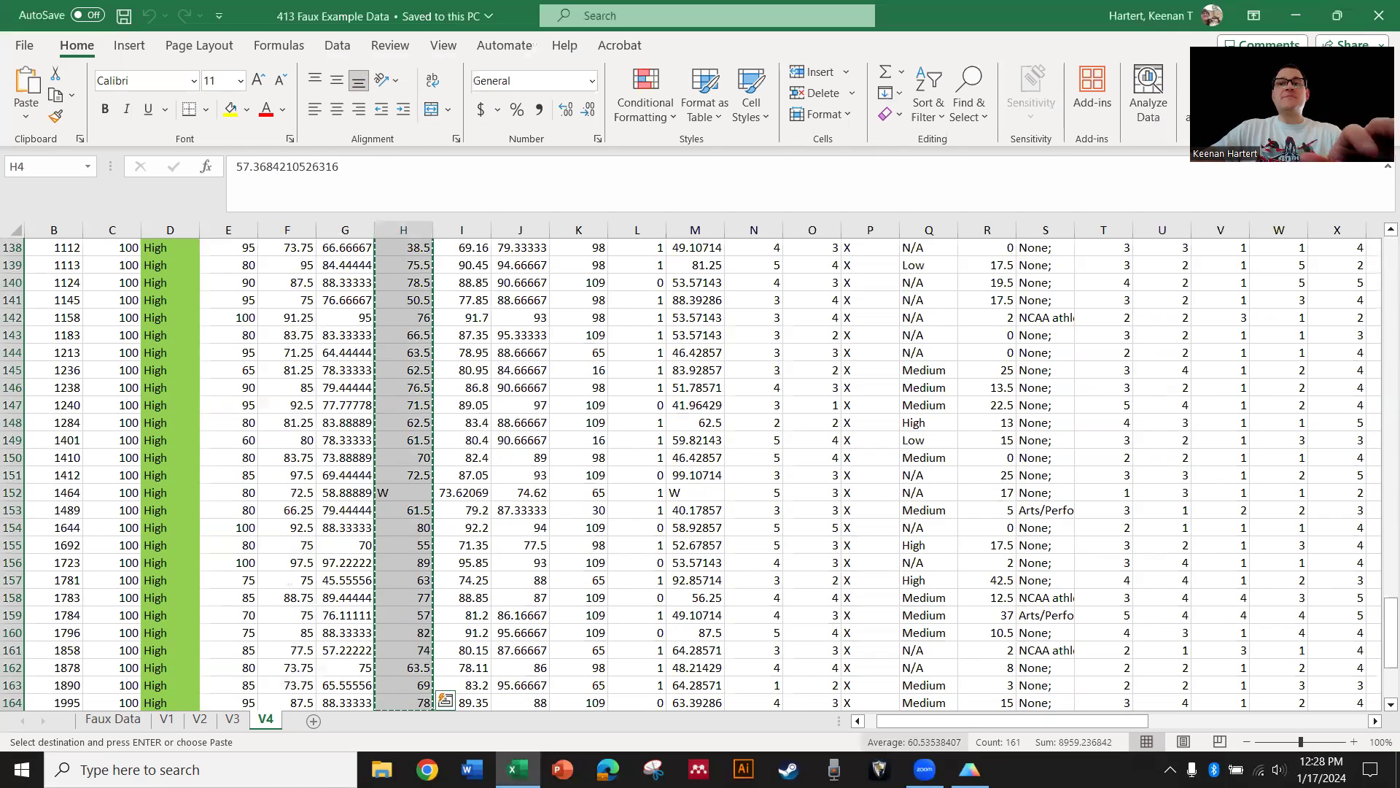
# Return to GraphPad Prism and paste the copied scores into the Exam III column starting at row 2
pyautogui.click(969, 770)
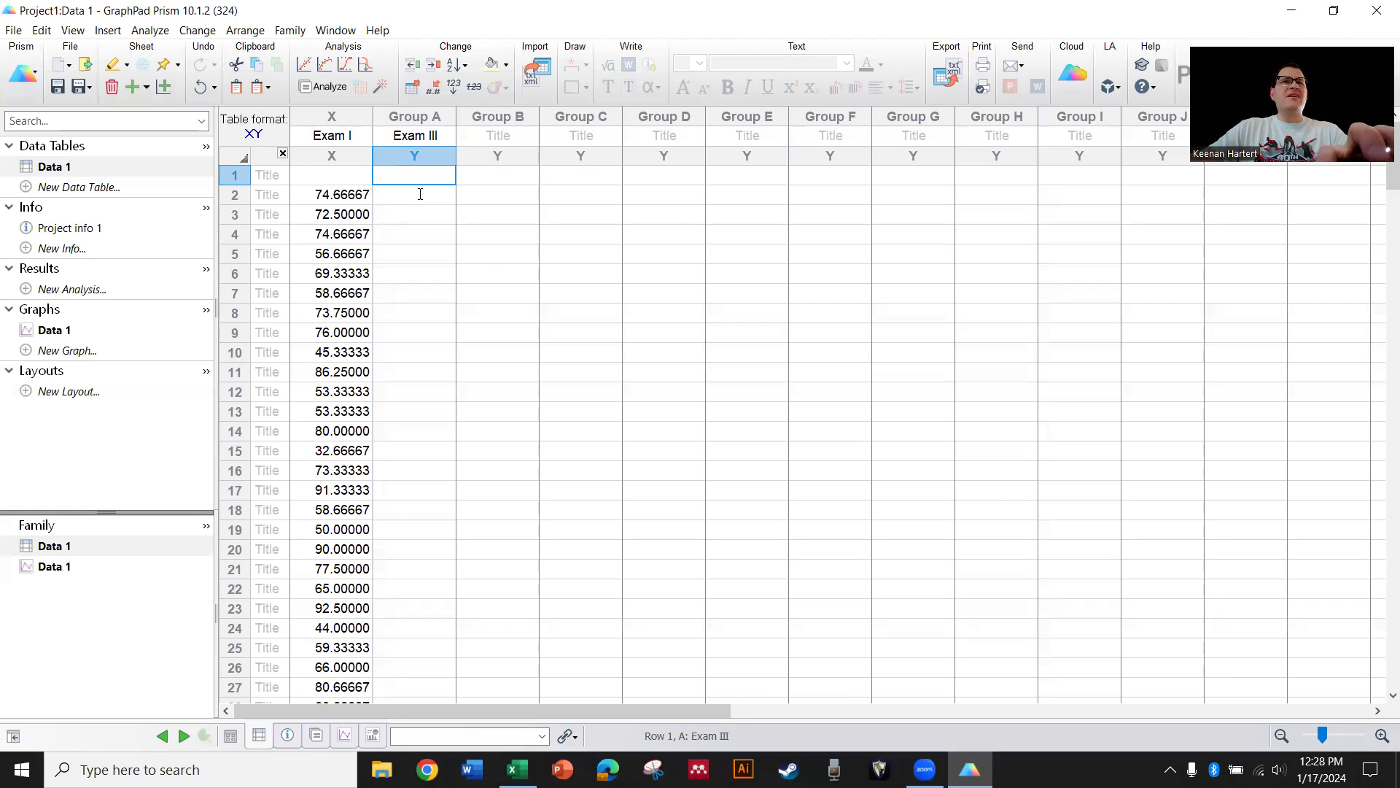
pyautogui.click(419, 200)
pyautogui.hotkey('ctrl', 'v')
pyautogui.click(506, 257)
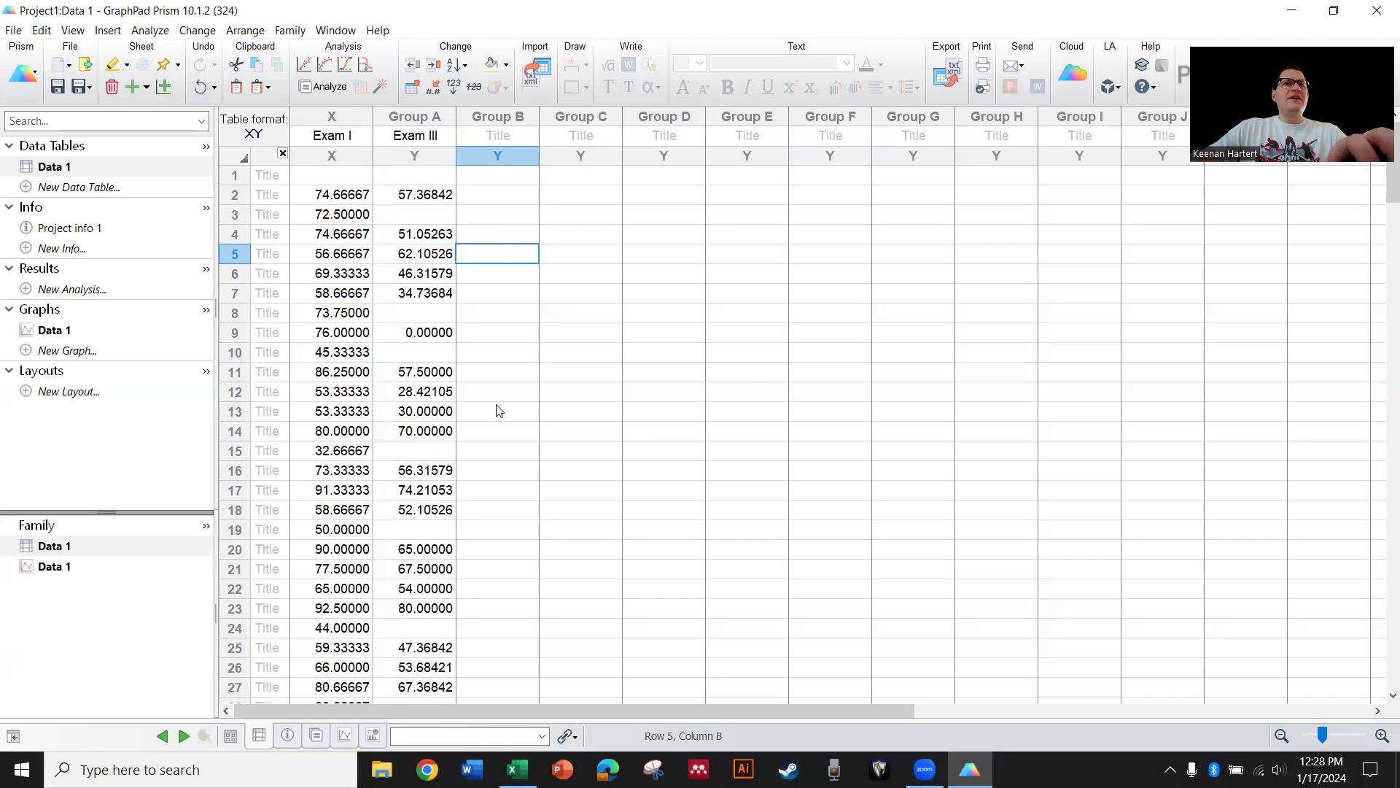
# Clear the zero score in row 9 of the Exam III column and look through the remaining rows
pyautogui.doubleClick(427, 333)
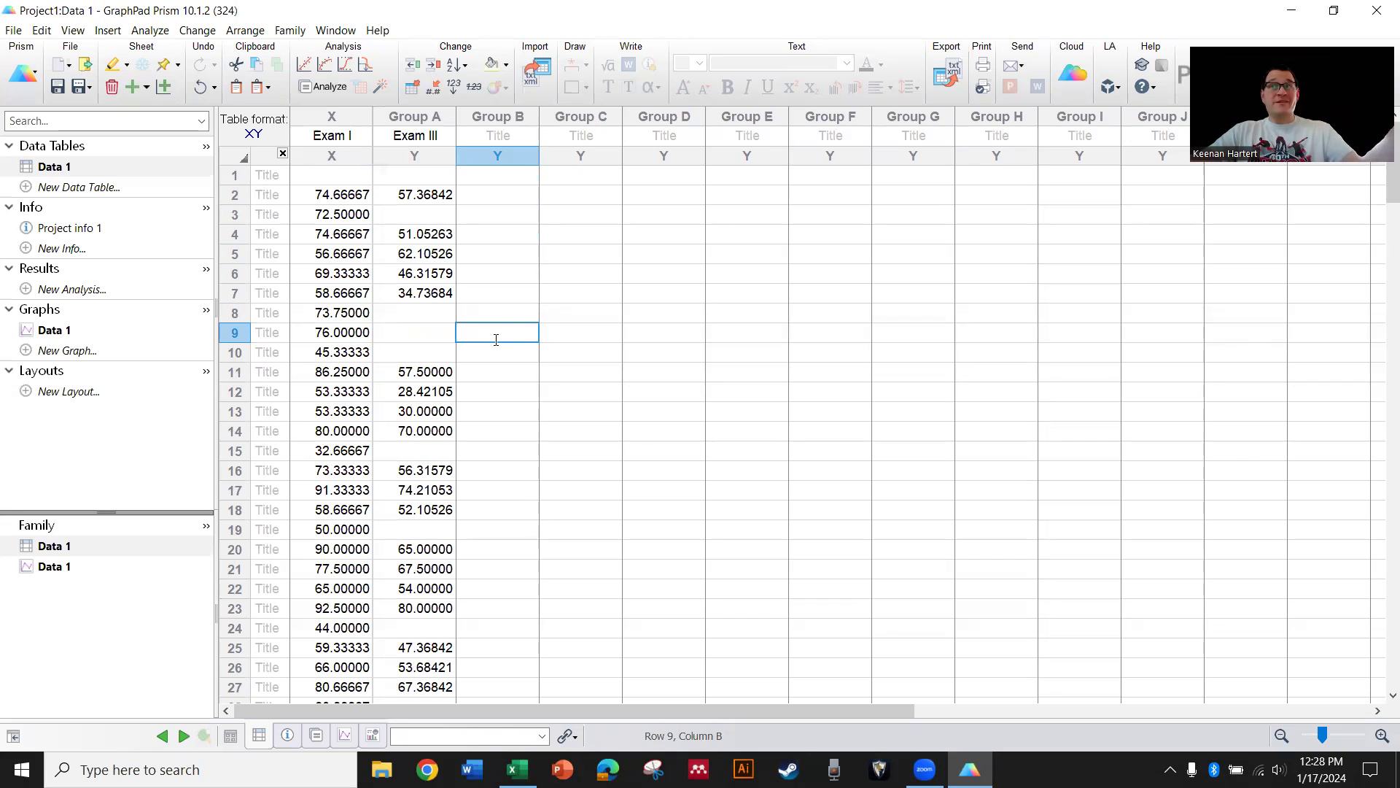
pyautogui.scroll(-15, 458, 377)
pyautogui.scroll(6, 493, 452)
pyautogui.scroll(9, 493, 450)
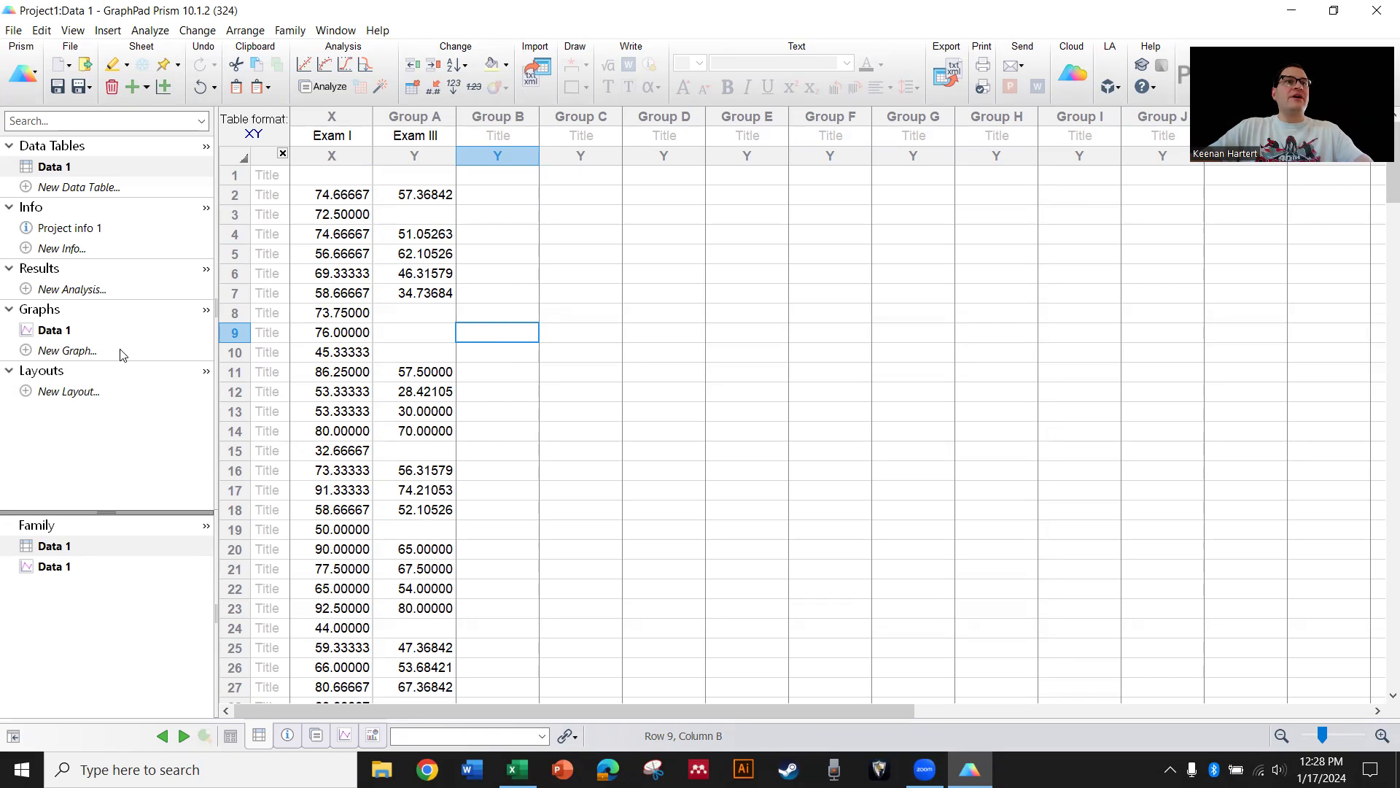
# Open the Data 1 graph, preview each XY graph style through area fill, and select points only
pyautogui.click(57, 332)
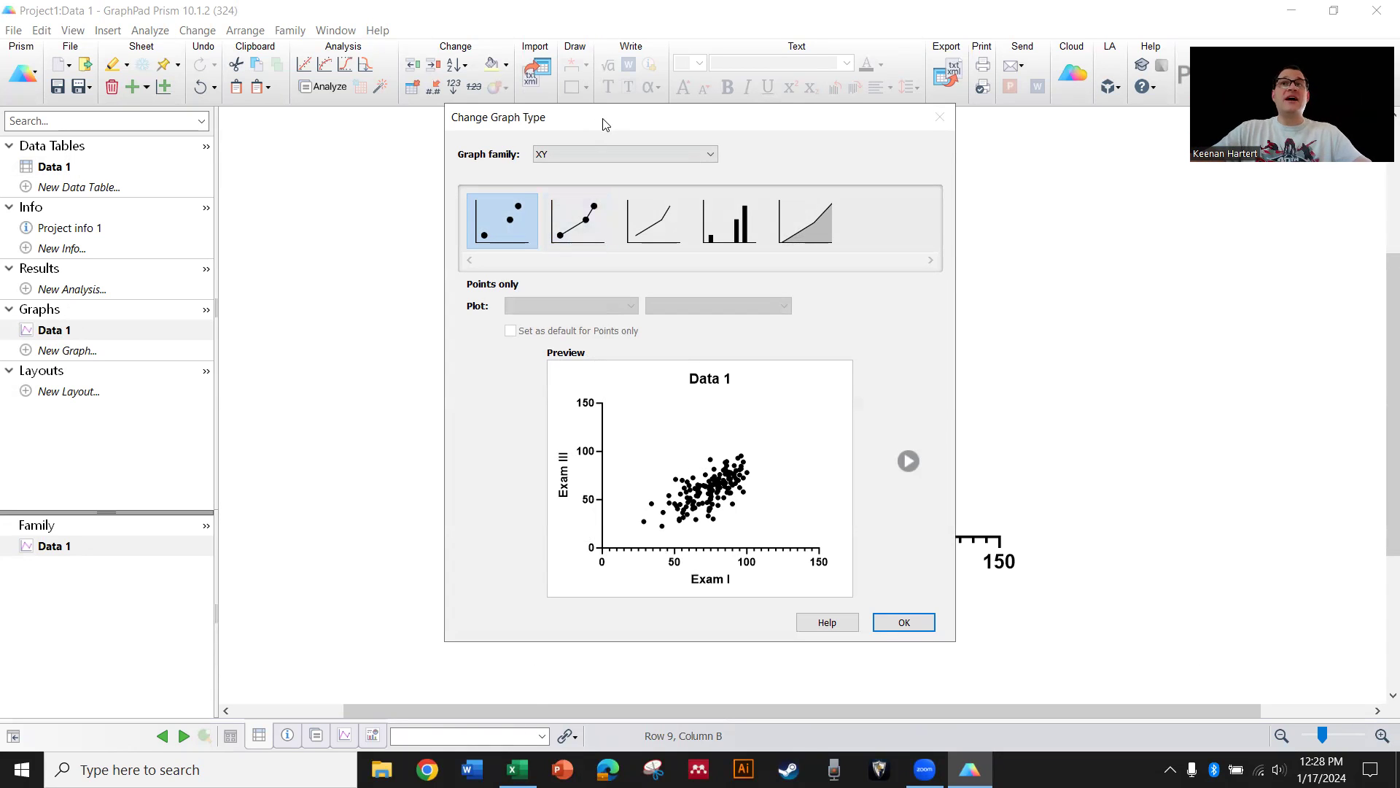
pyautogui.click(578, 220)
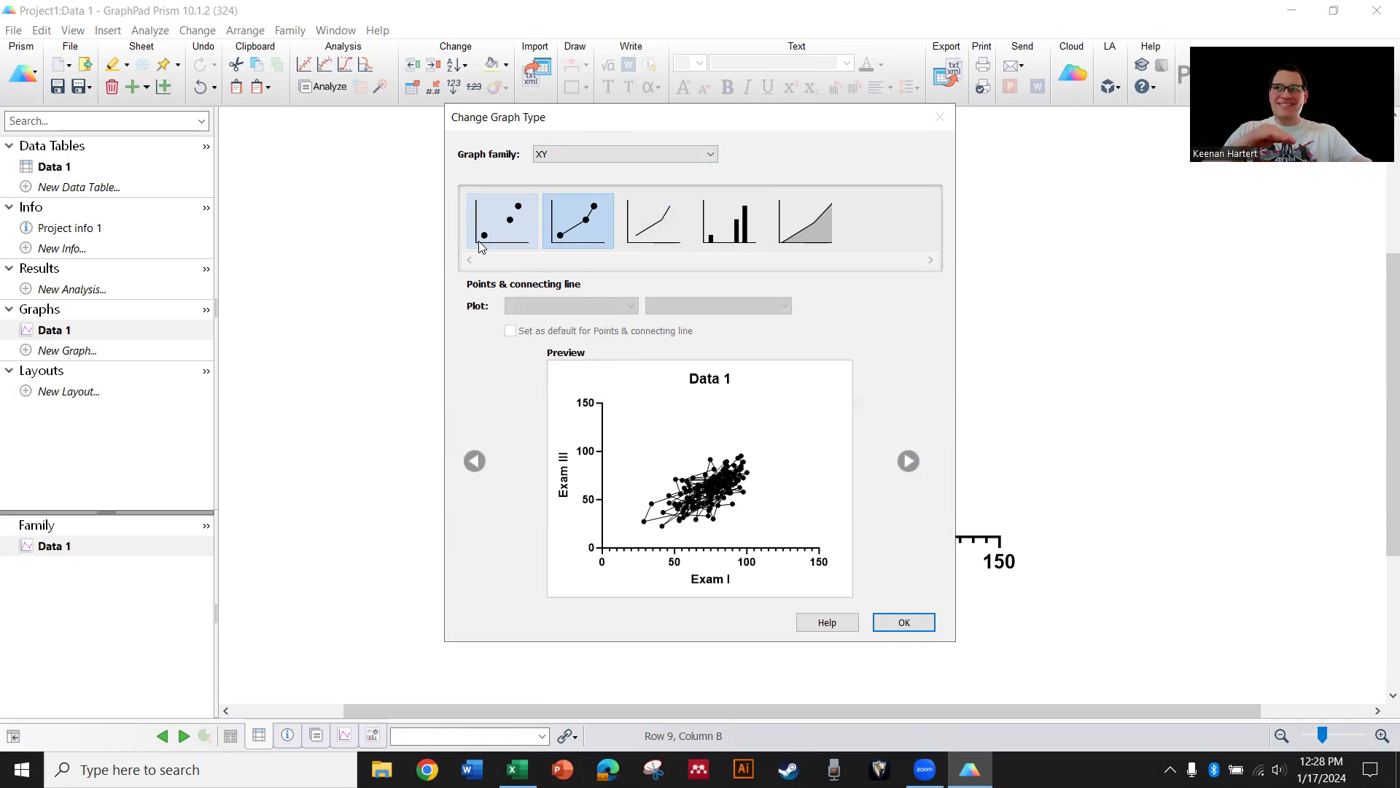
pyautogui.click(662, 215)
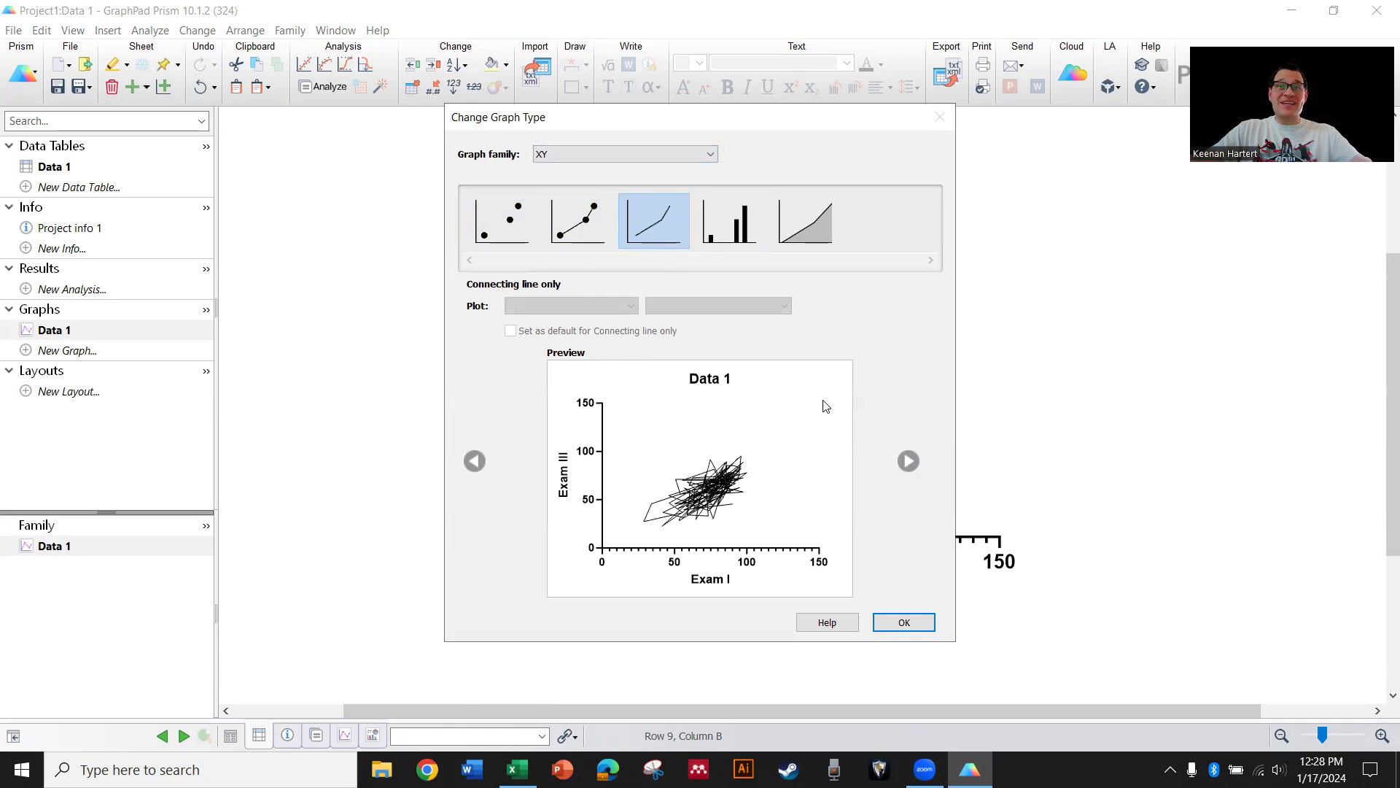
pyautogui.click(729, 228)
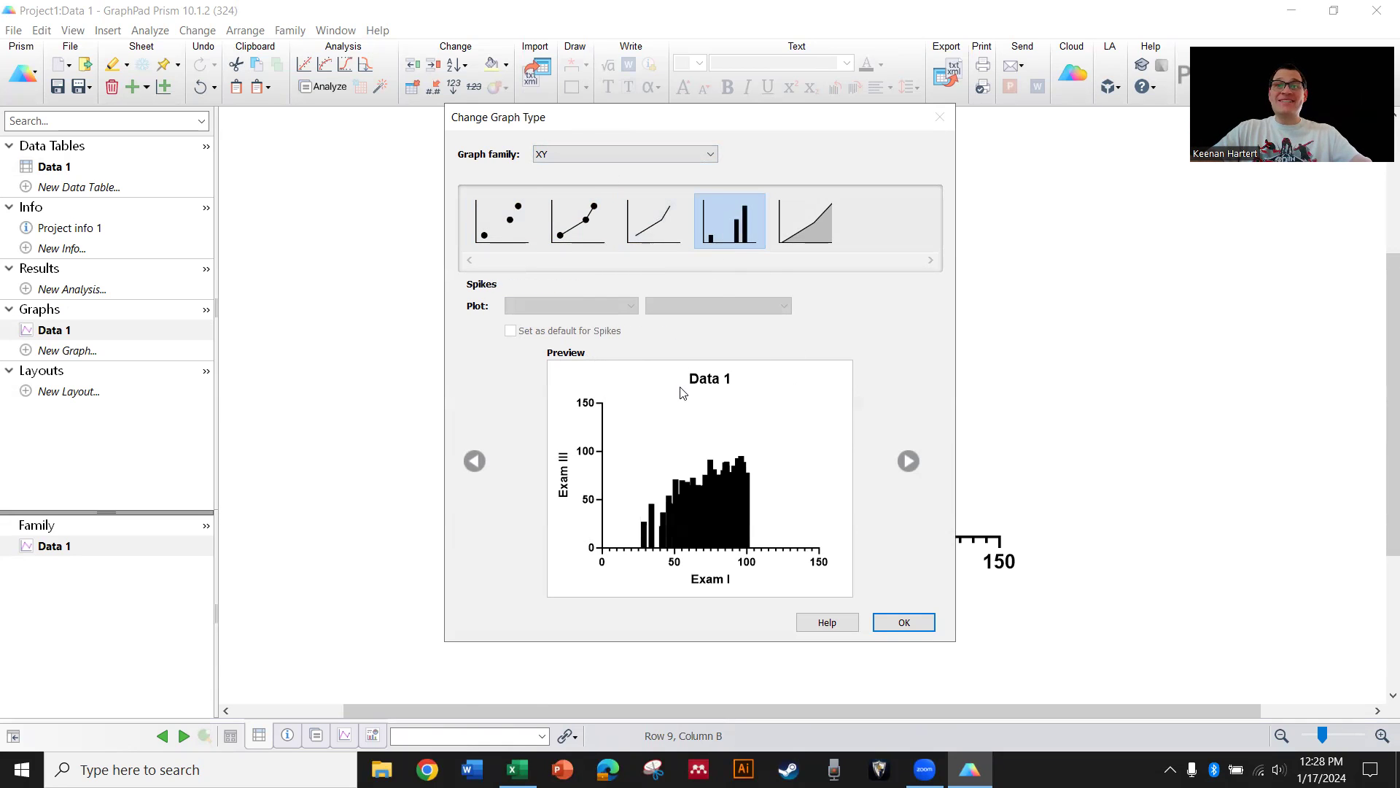
pyautogui.click(802, 244)
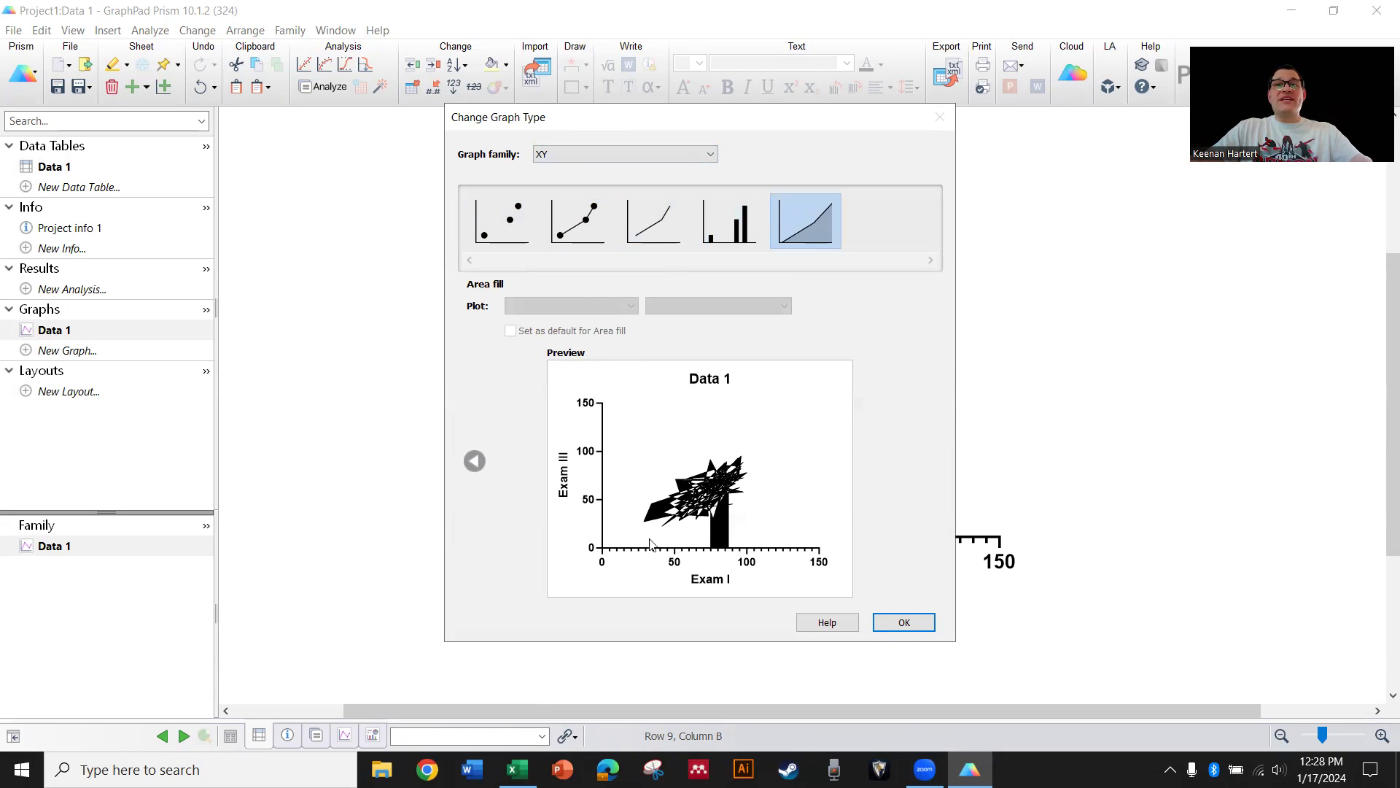
pyautogui.click(528, 237)
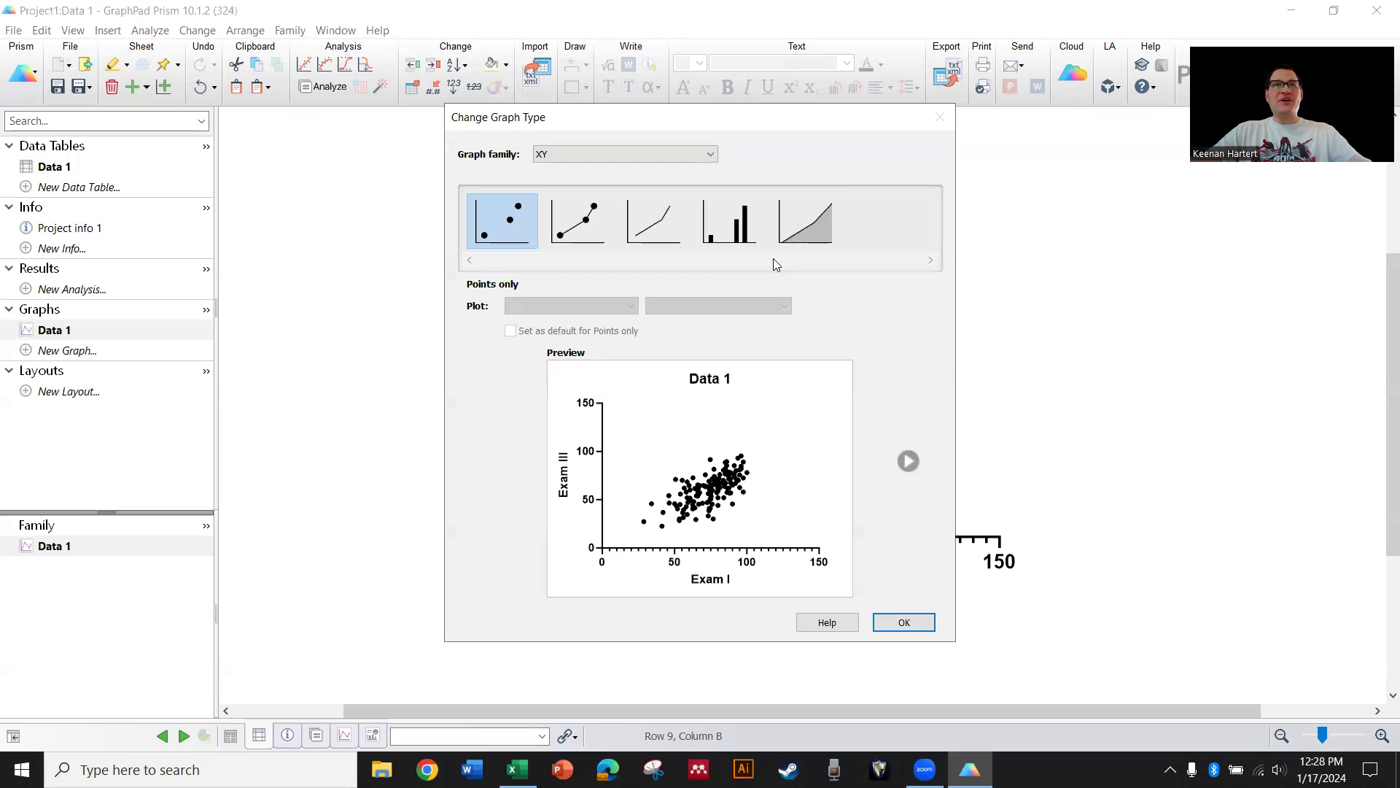
# Preview the data in the Column, Grouped, Contingency and Parts of whole graph families
pyautogui.click(657, 155)
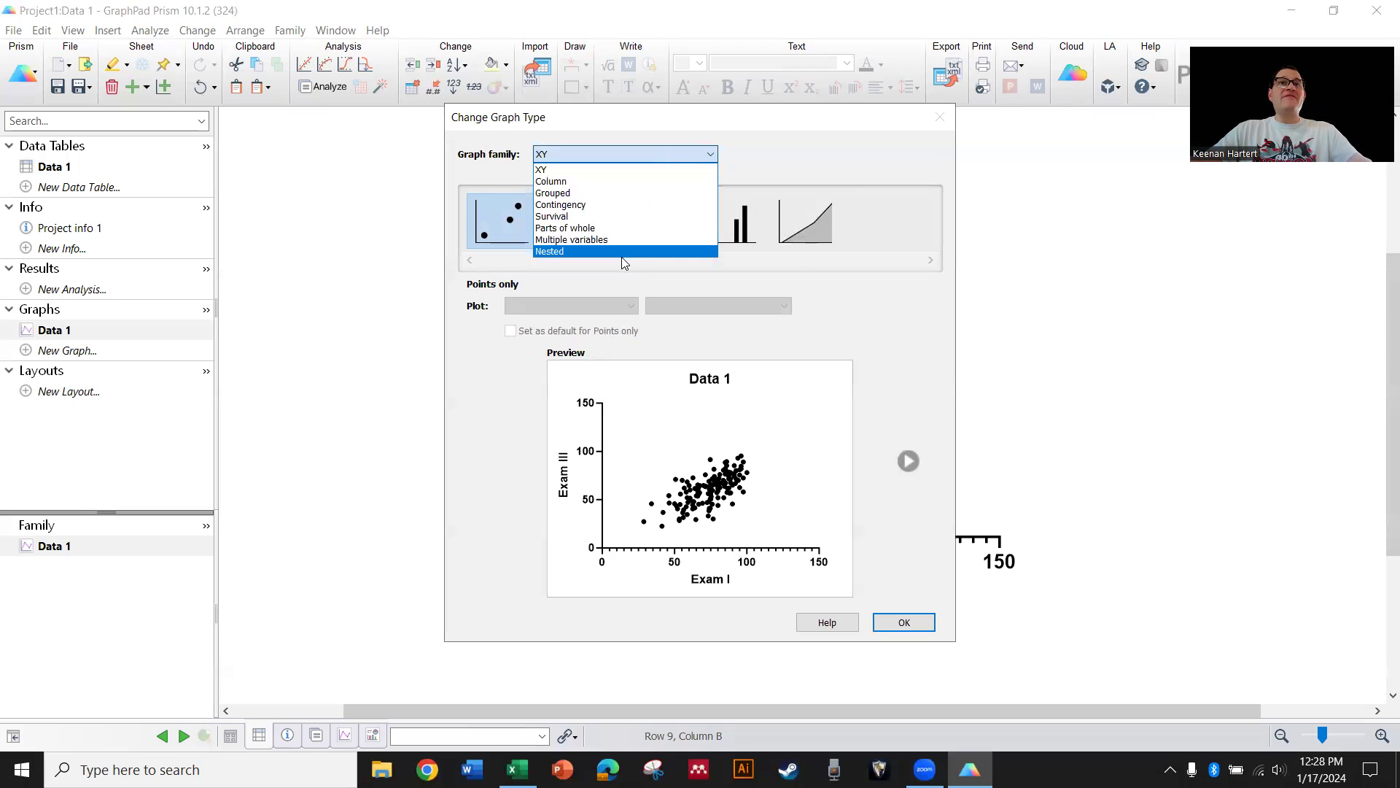
pyautogui.click(596, 183)
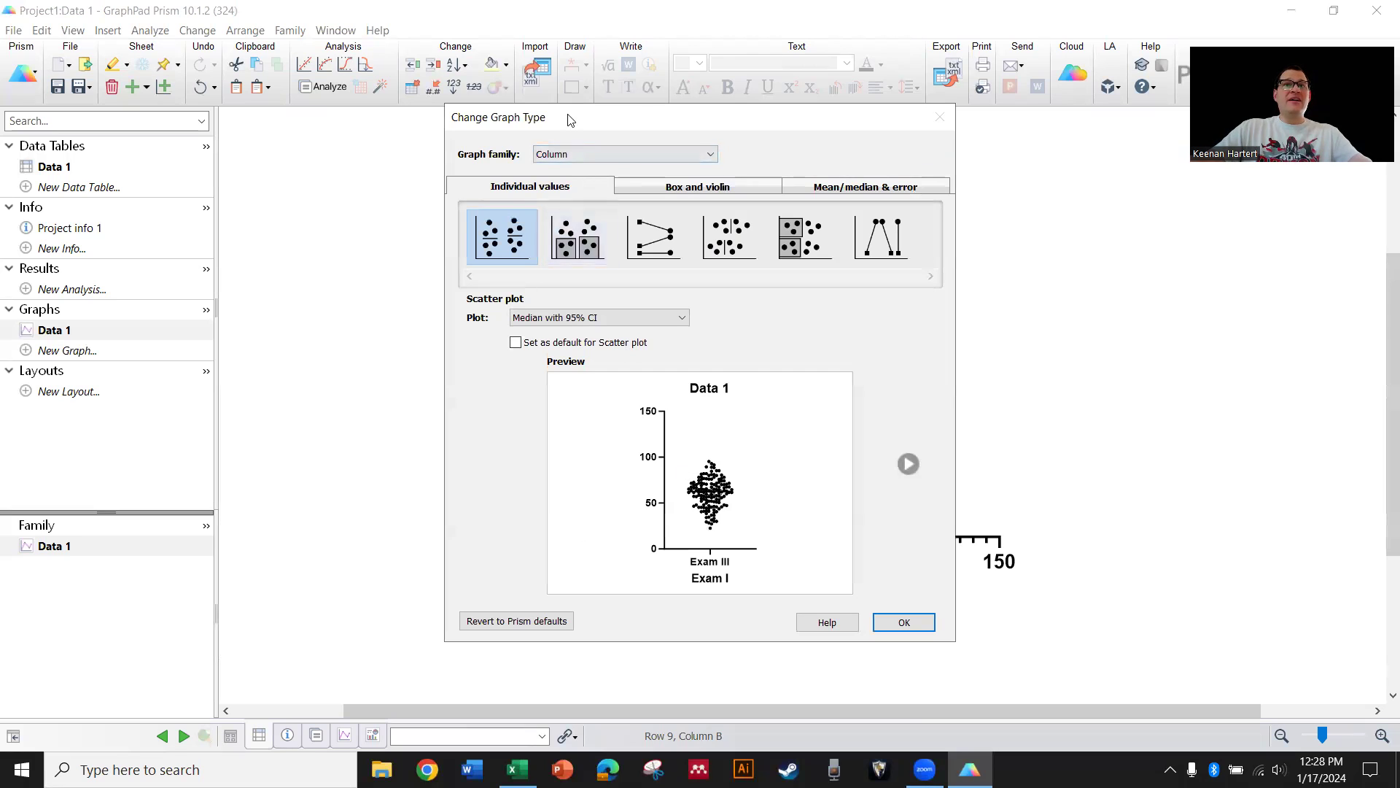
pyautogui.click(568, 154)
pyautogui.click(558, 193)
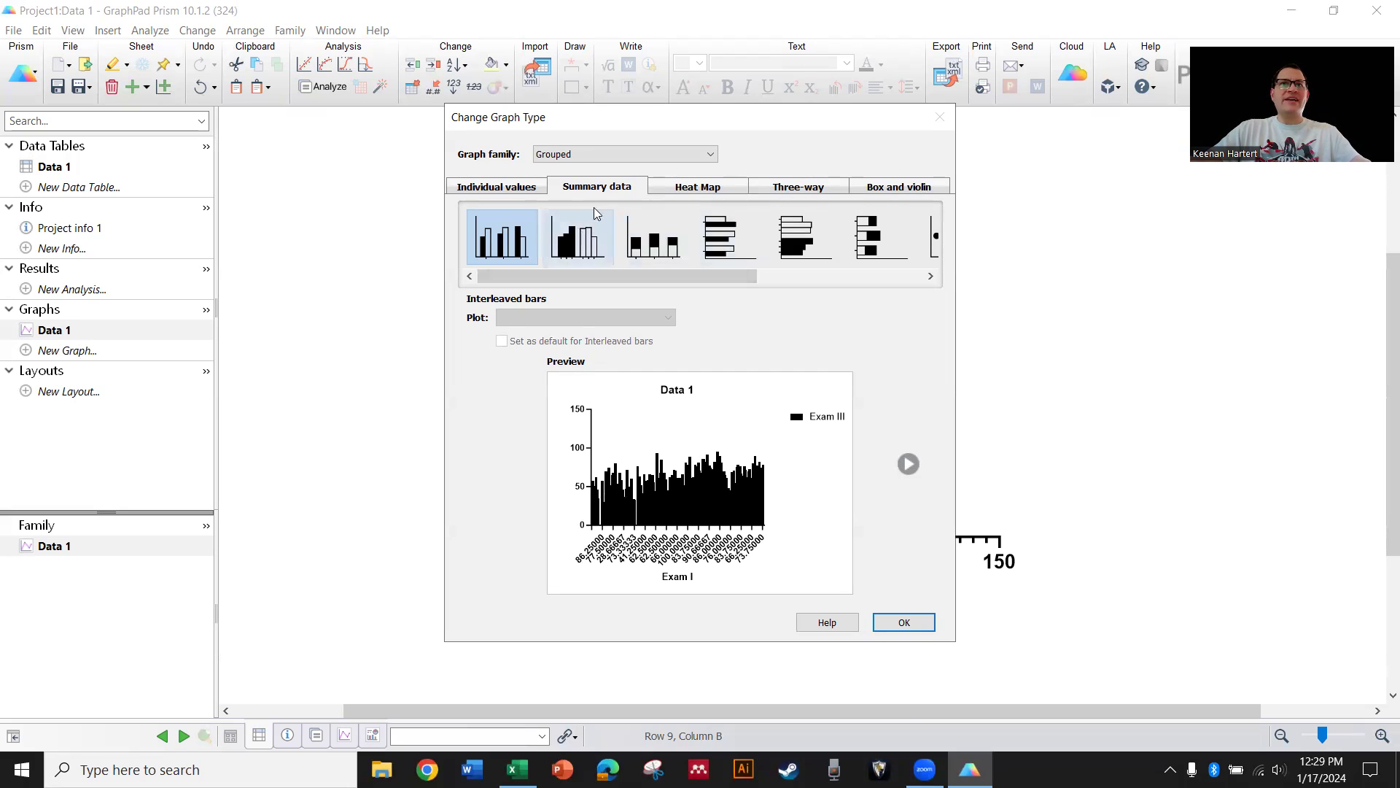
pyautogui.click(603, 153)
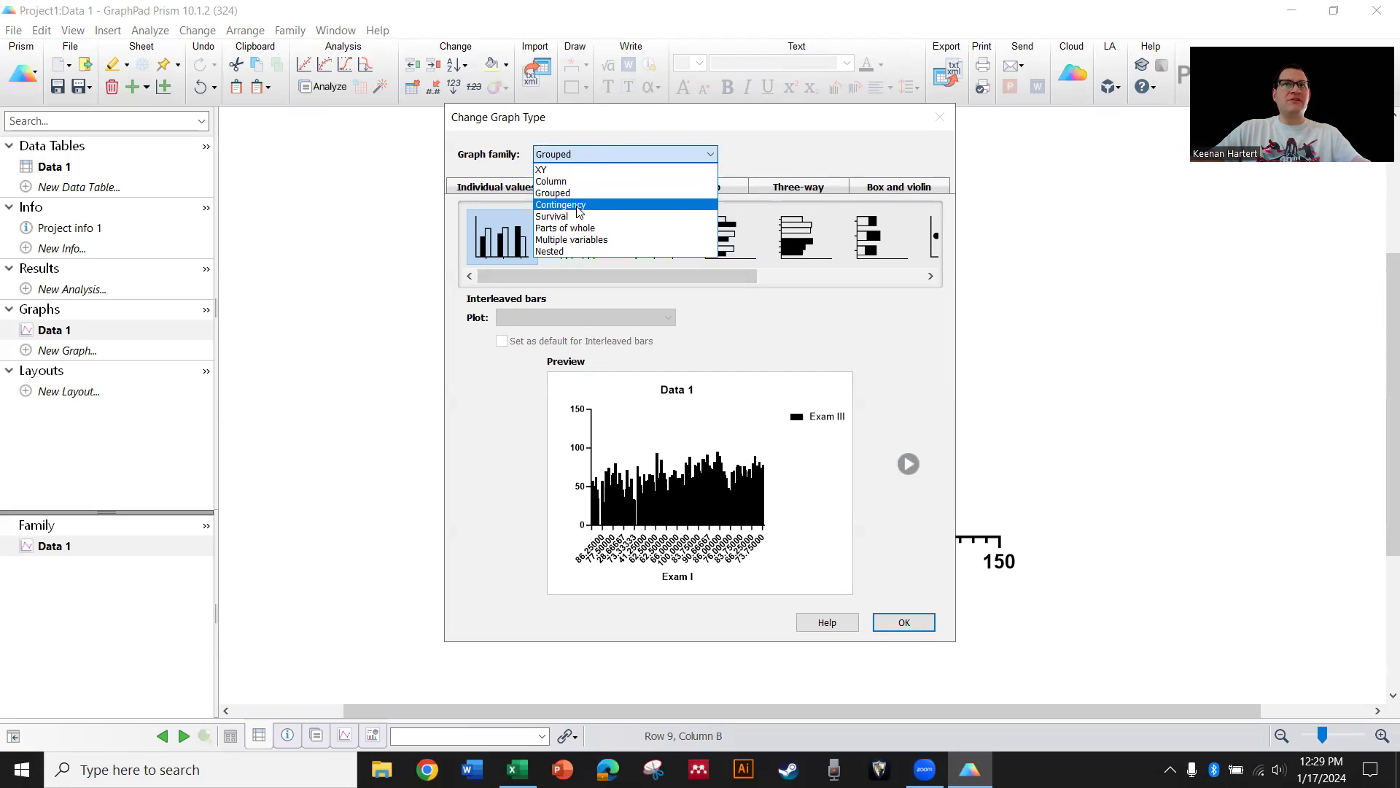
pyautogui.click(580, 205)
pyautogui.click(606, 154)
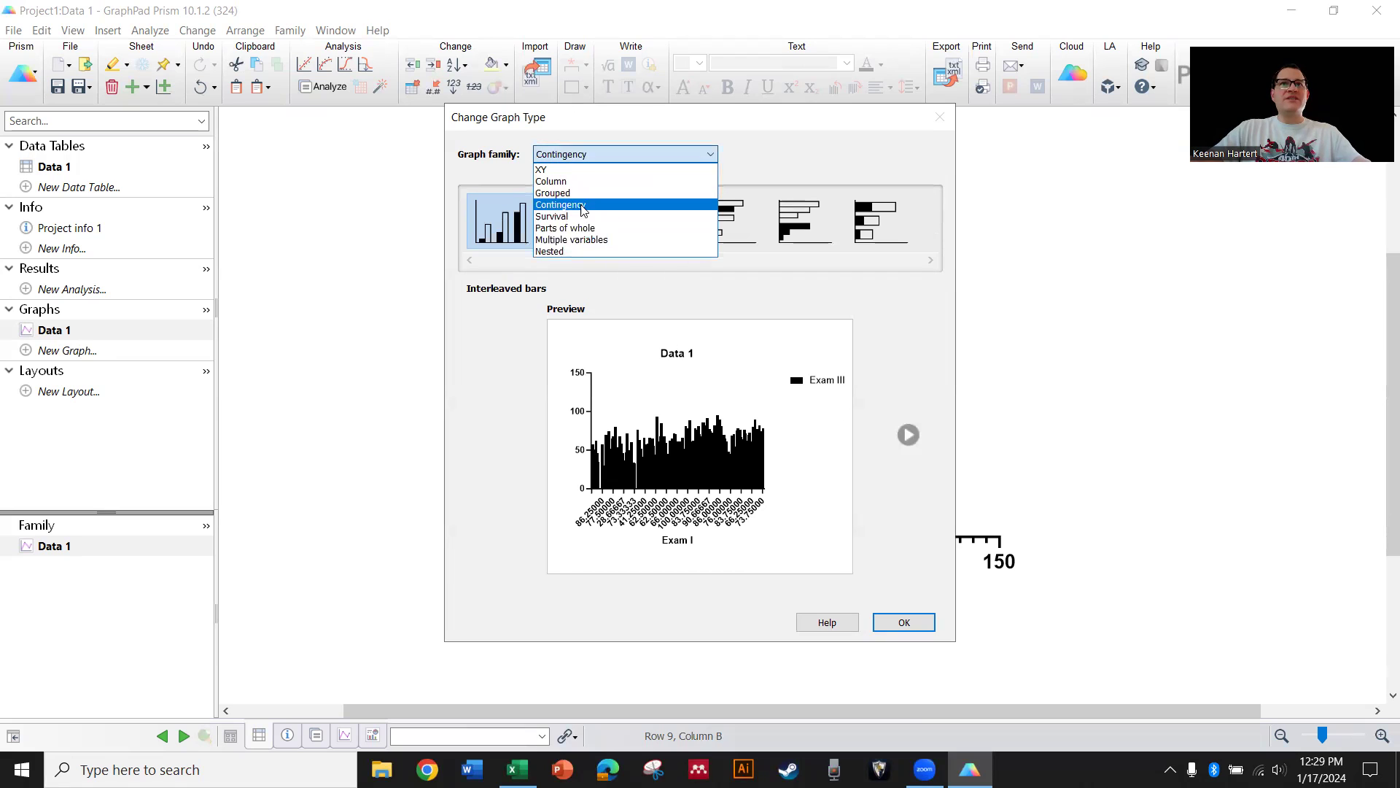
pyautogui.click(555, 227)
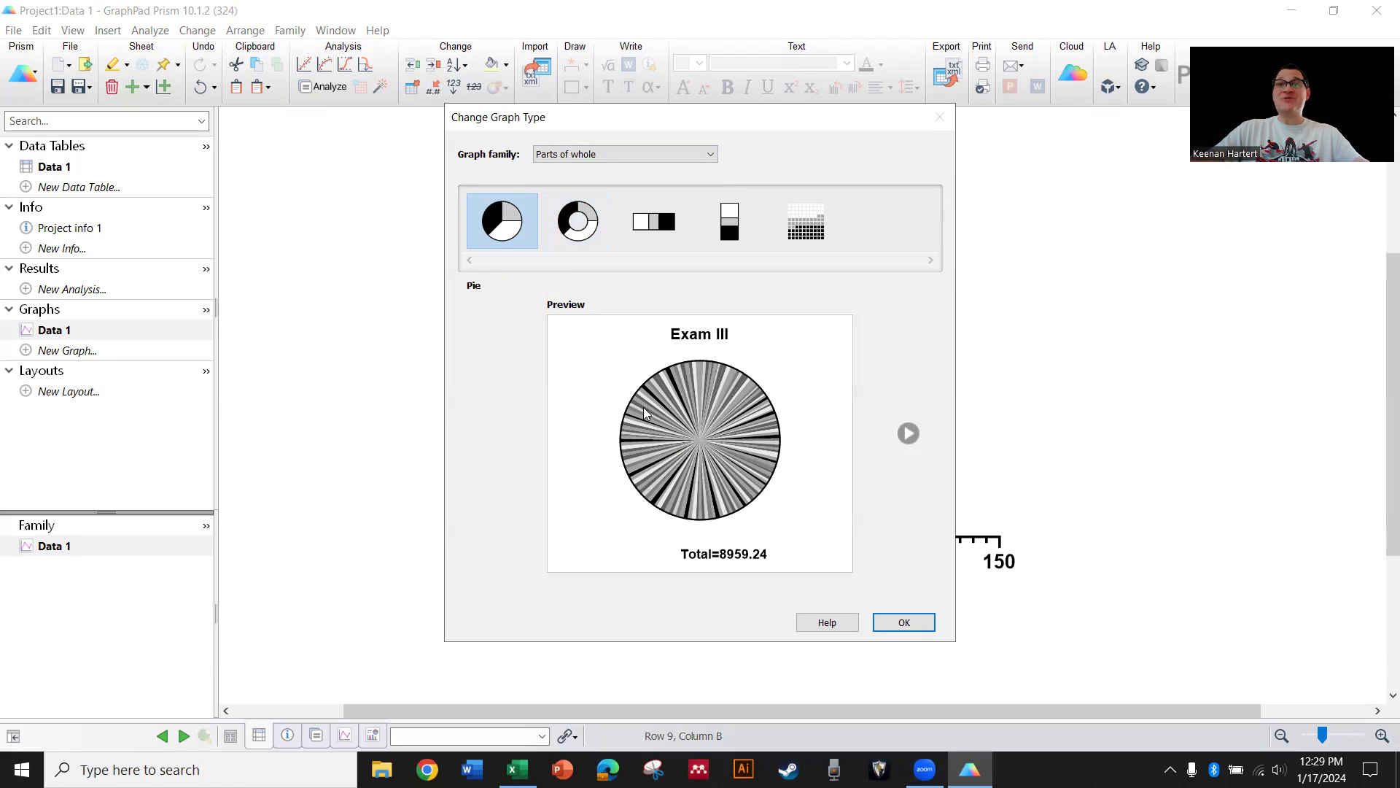
# Set the graph family to XY and create the points-only graph of Exam III against Exam I
pyautogui.click(628, 154)
pyautogui.click(609, 174)
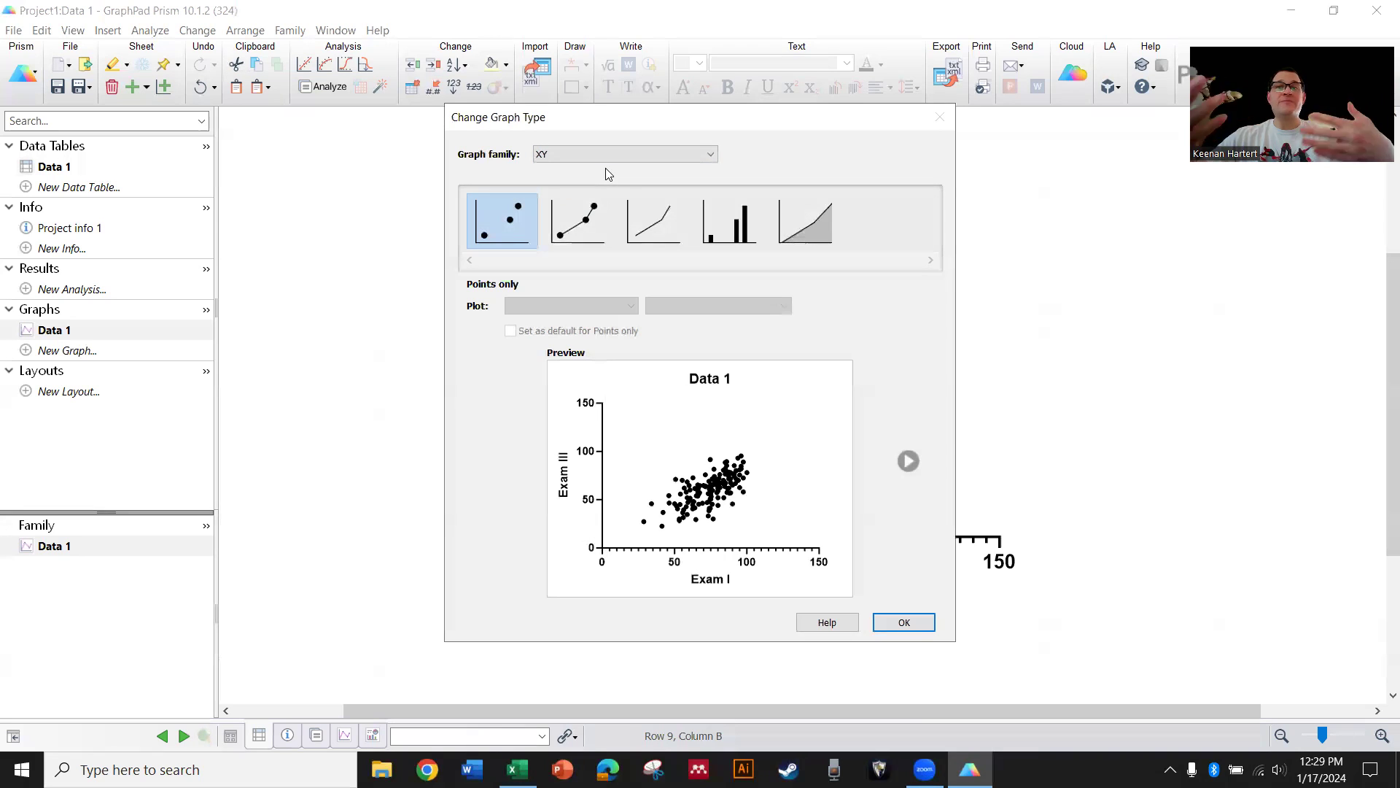
pyautogui.click(913, 622)
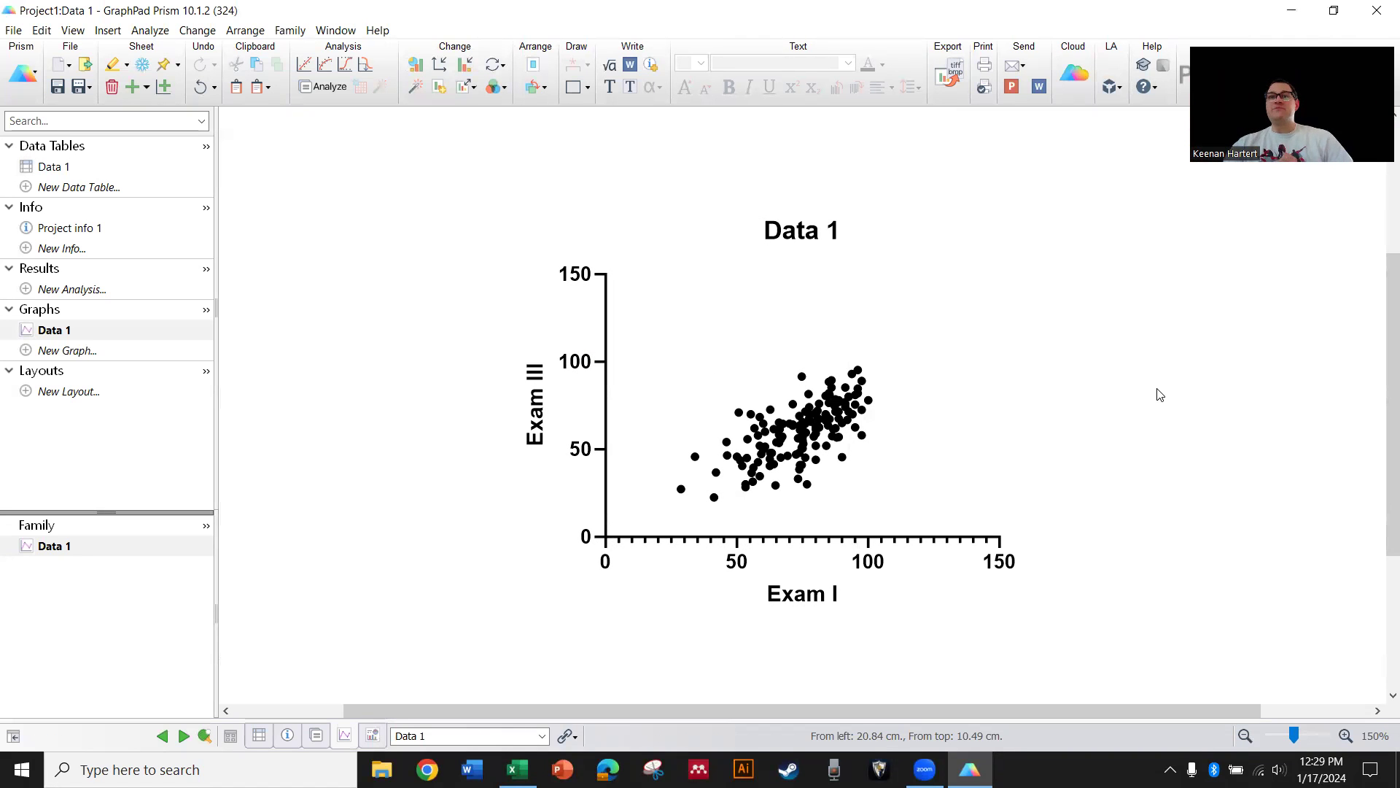
# Delete the Data 1 title above the scatter plot
pyautogui.scroll(-1, 985, 447)
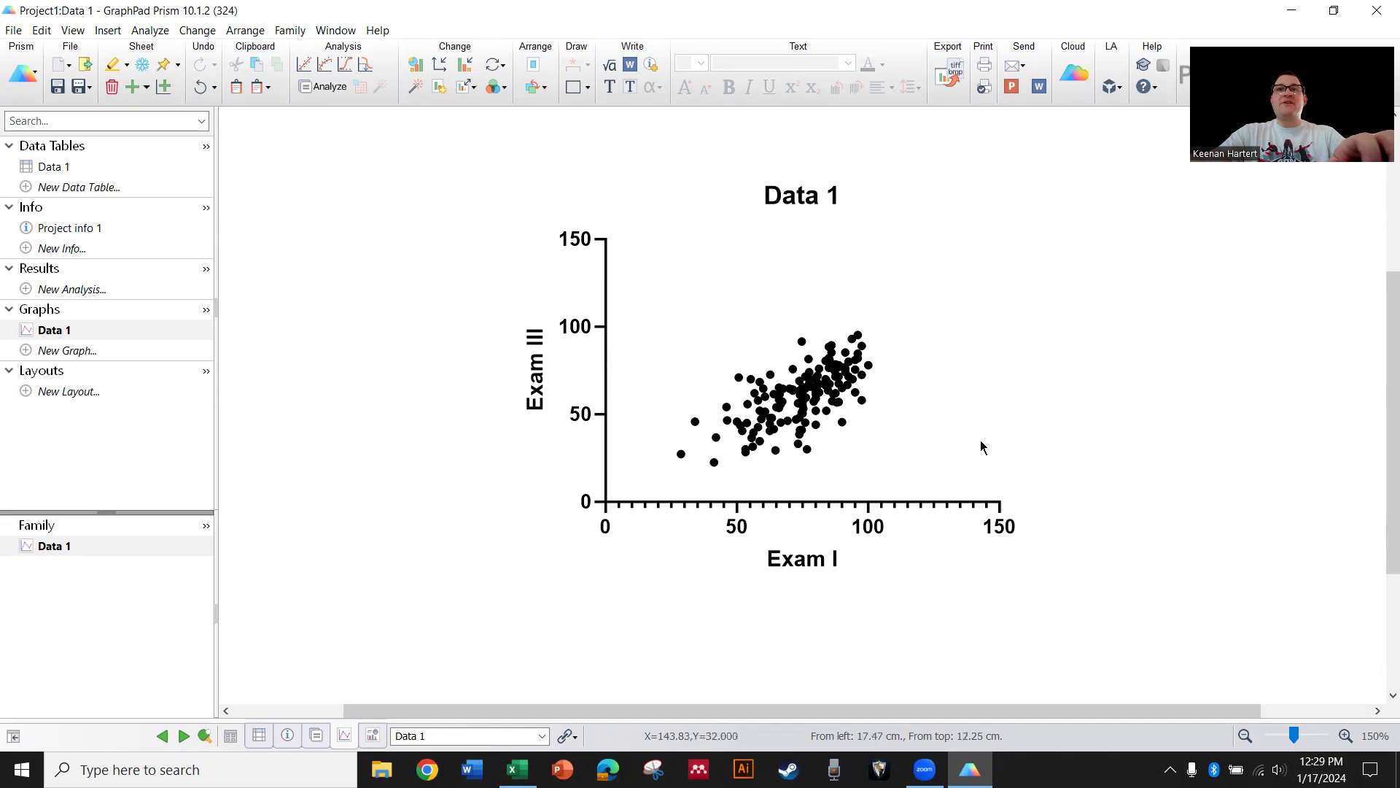
pyautogui.doubleClick(819, 212)
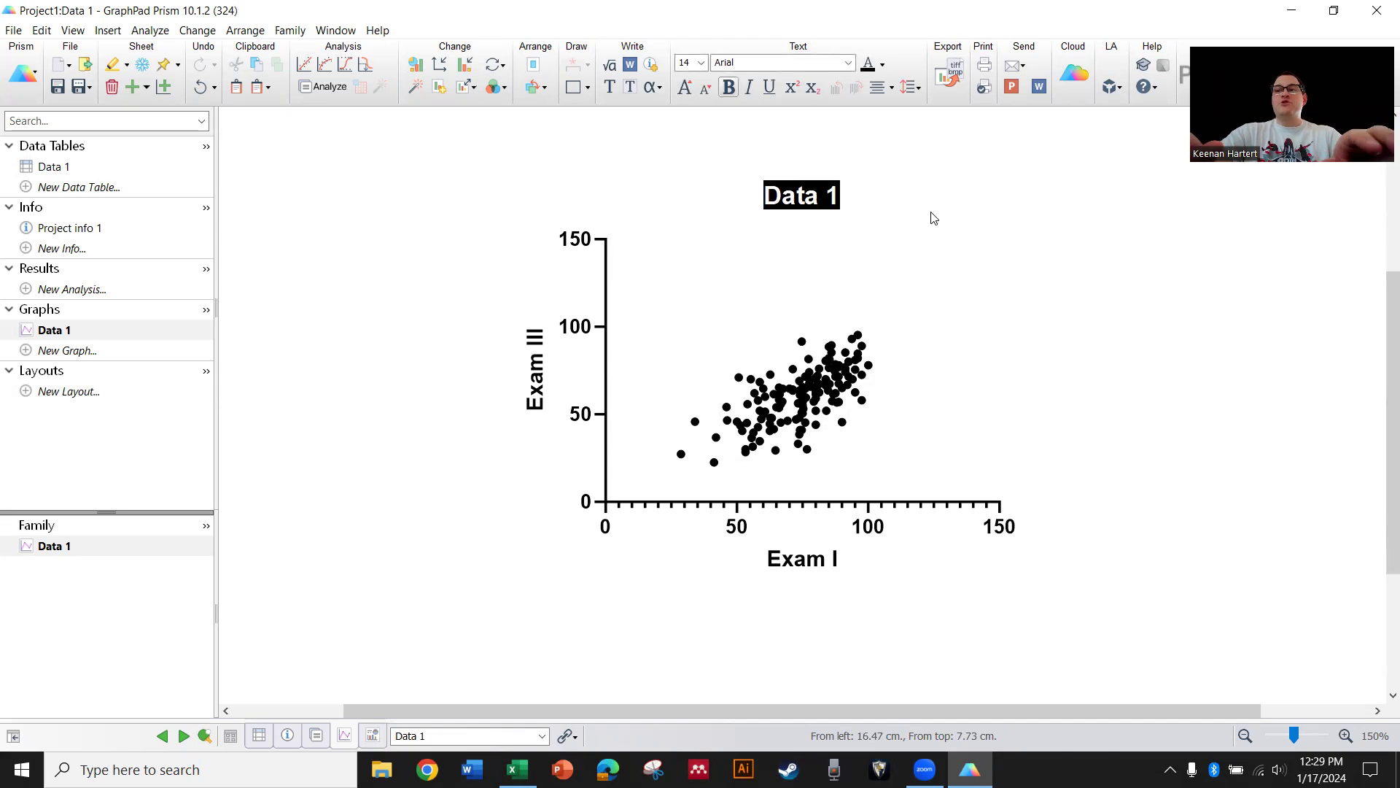
pyautogui.press('Delete')
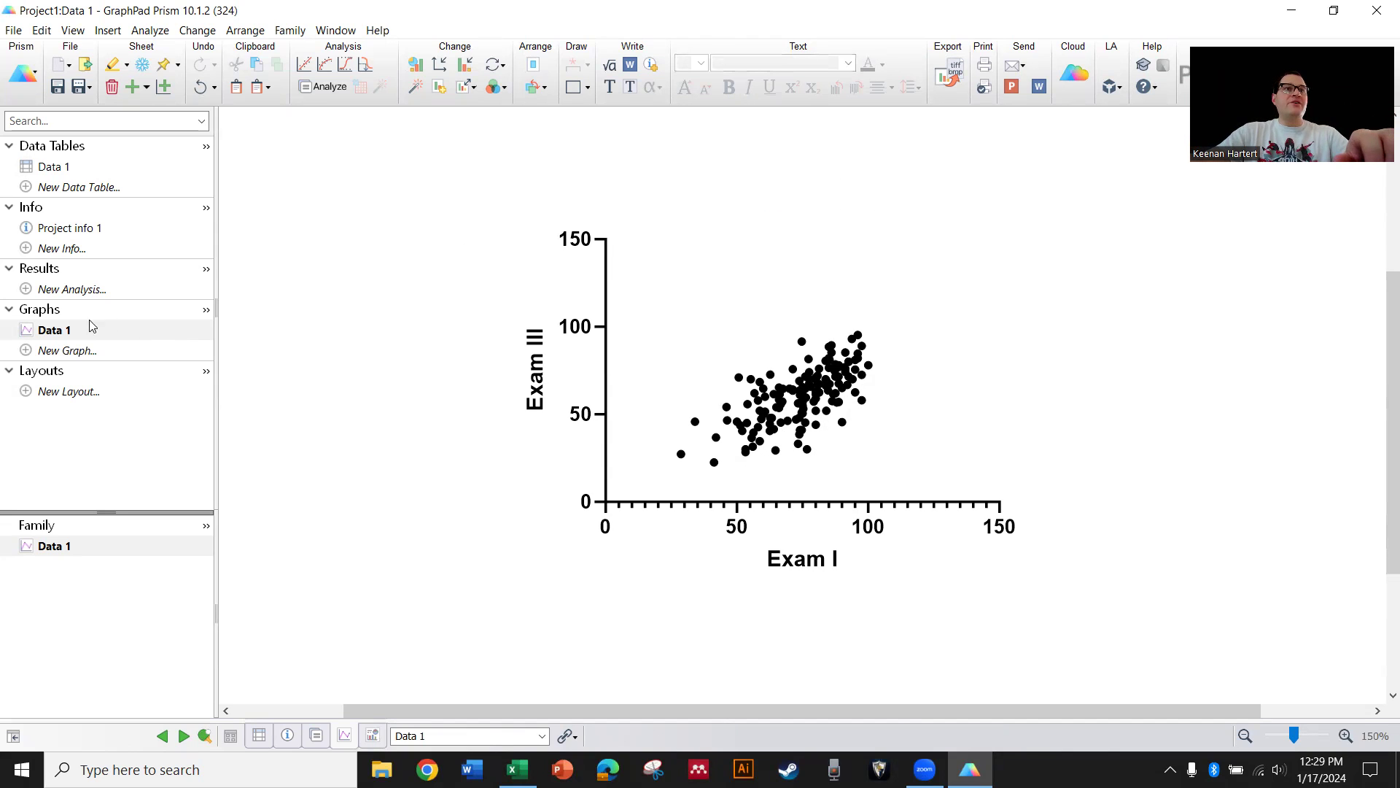
# Rename the Data 1 graph sheet as "E1 vs. E3"
pyautogui.rightClick(53, 329)
pyautogui.click(165, 359)
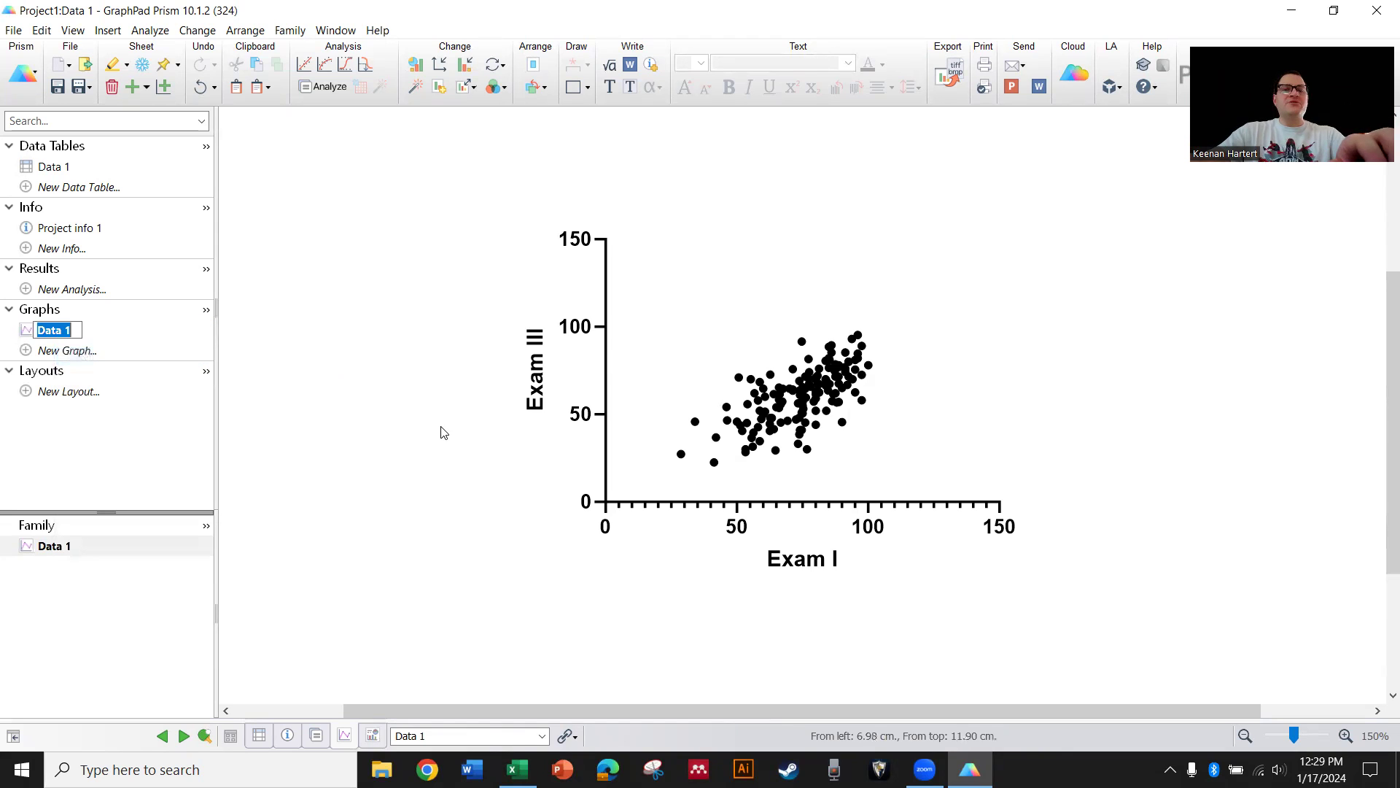
pyautogui.write('E1 vs. E3')
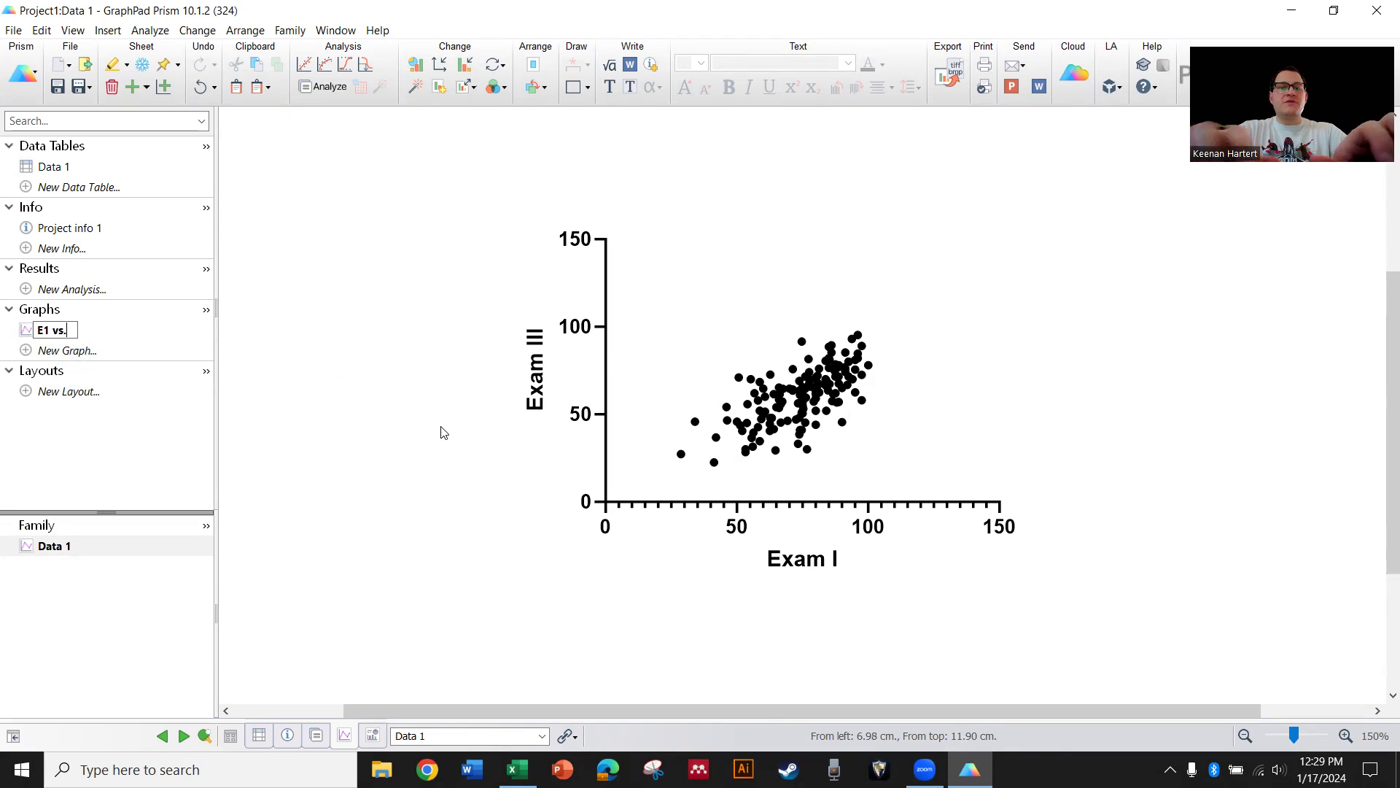
pyautogui.press('Return')
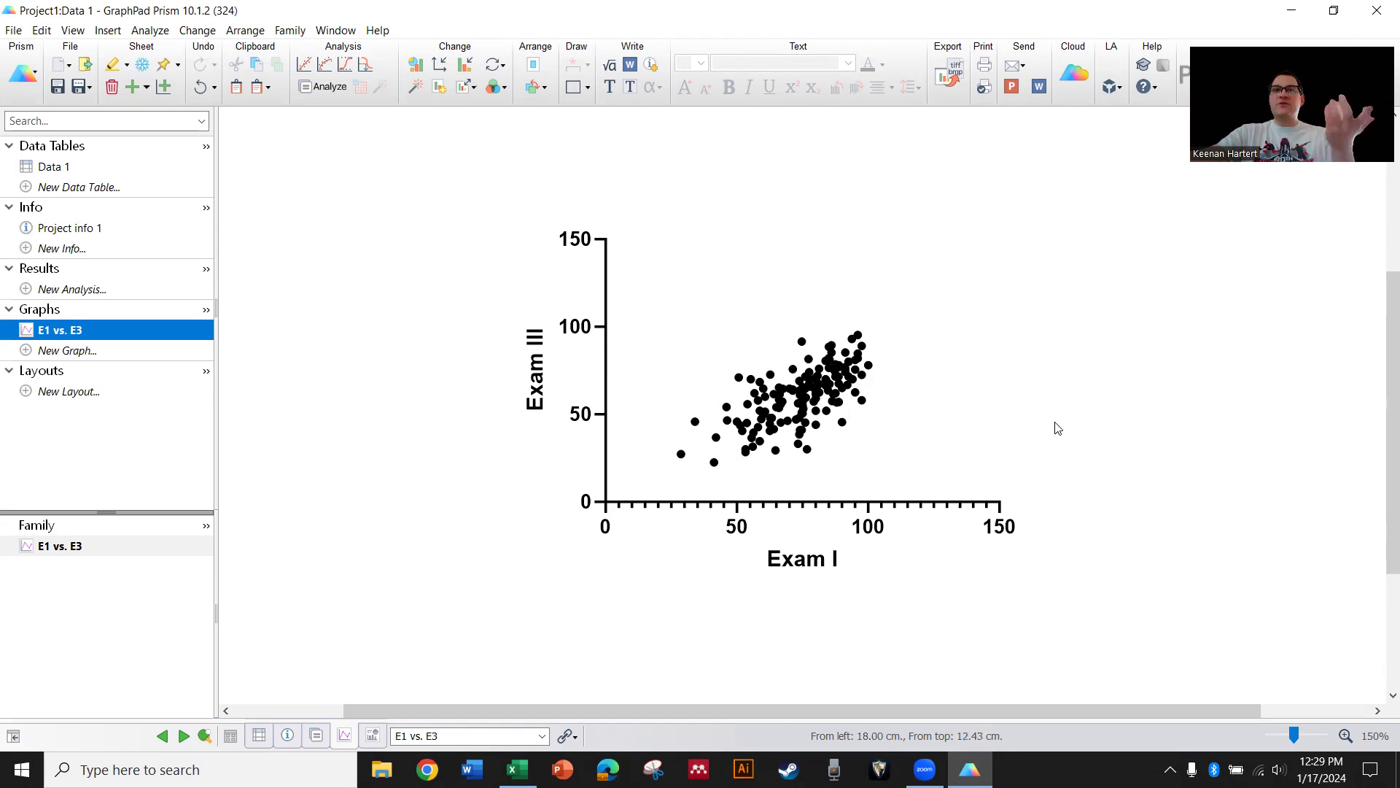
pyautogui.click(1033, 235)
pyautogui.click(831, 559)
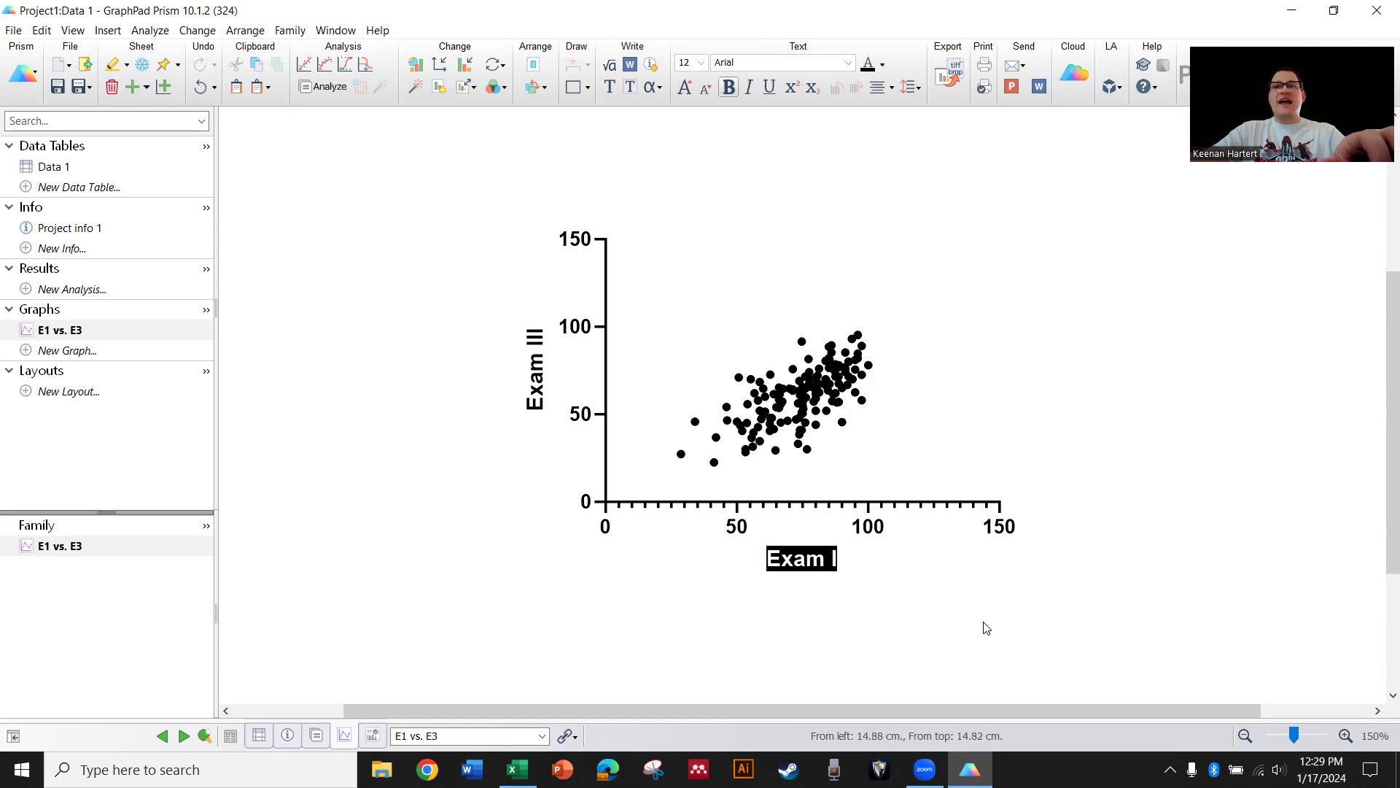
pyautogui.click(877, 595)
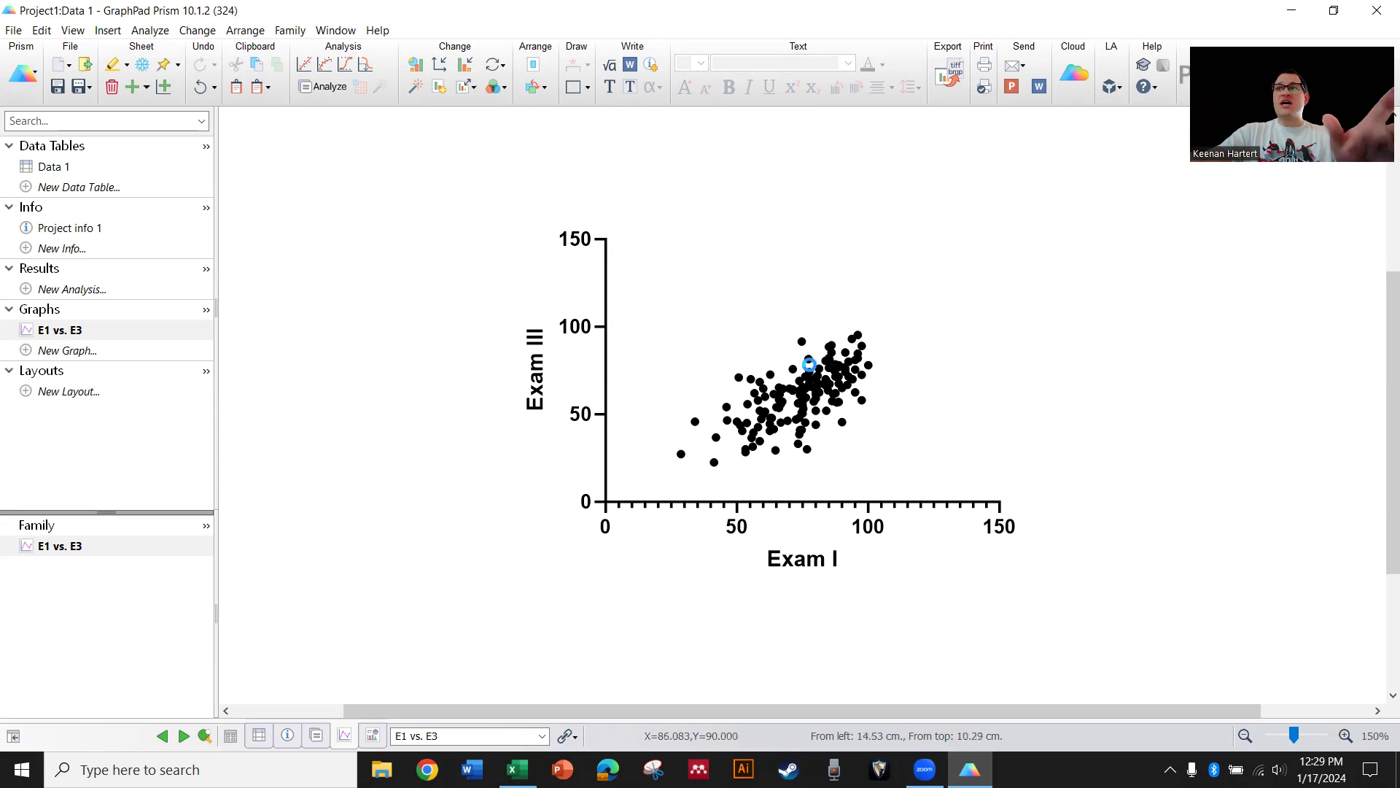
# Open the graph formatting settings for the data points and apply changes to all data sets
pyautogui.doubleClick(808, 364)
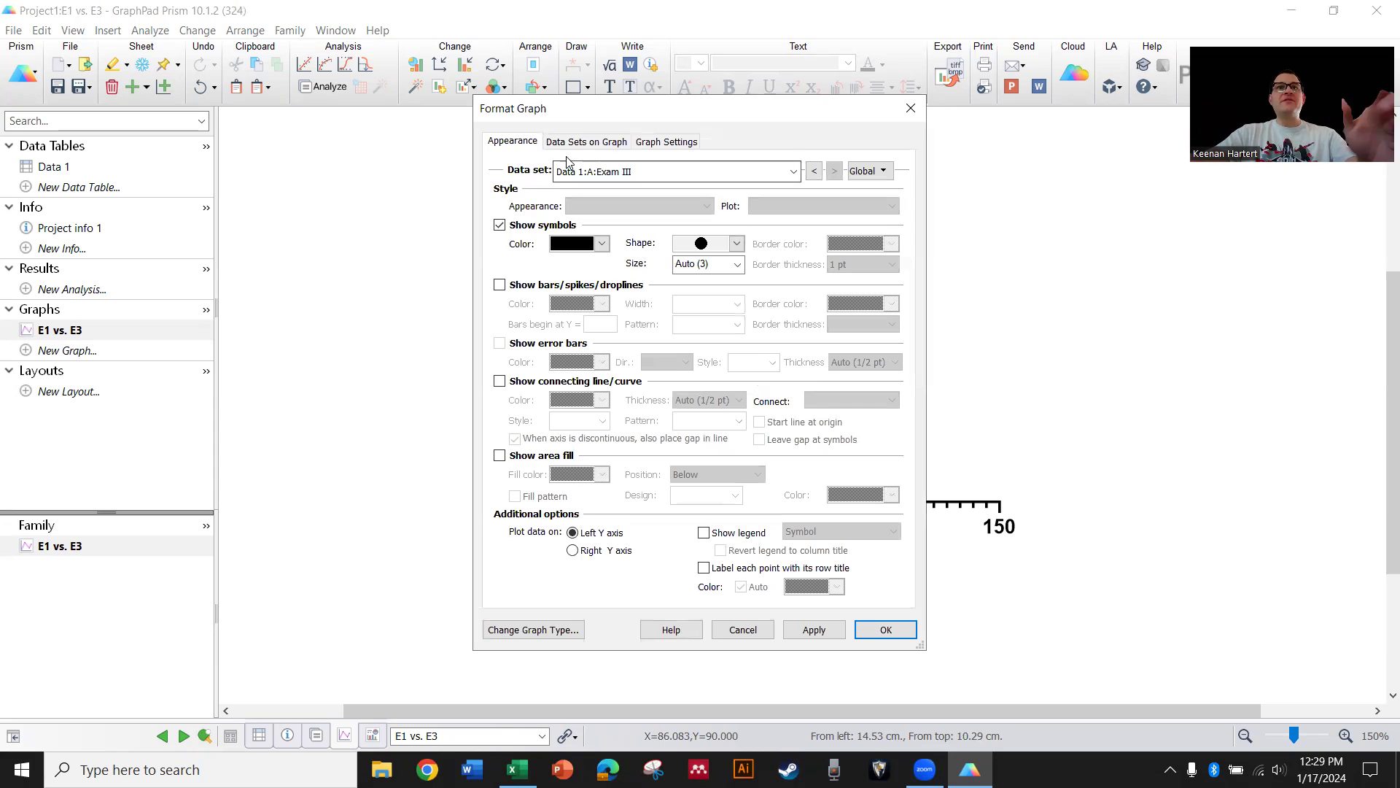
pyautogui.click(626, 172)
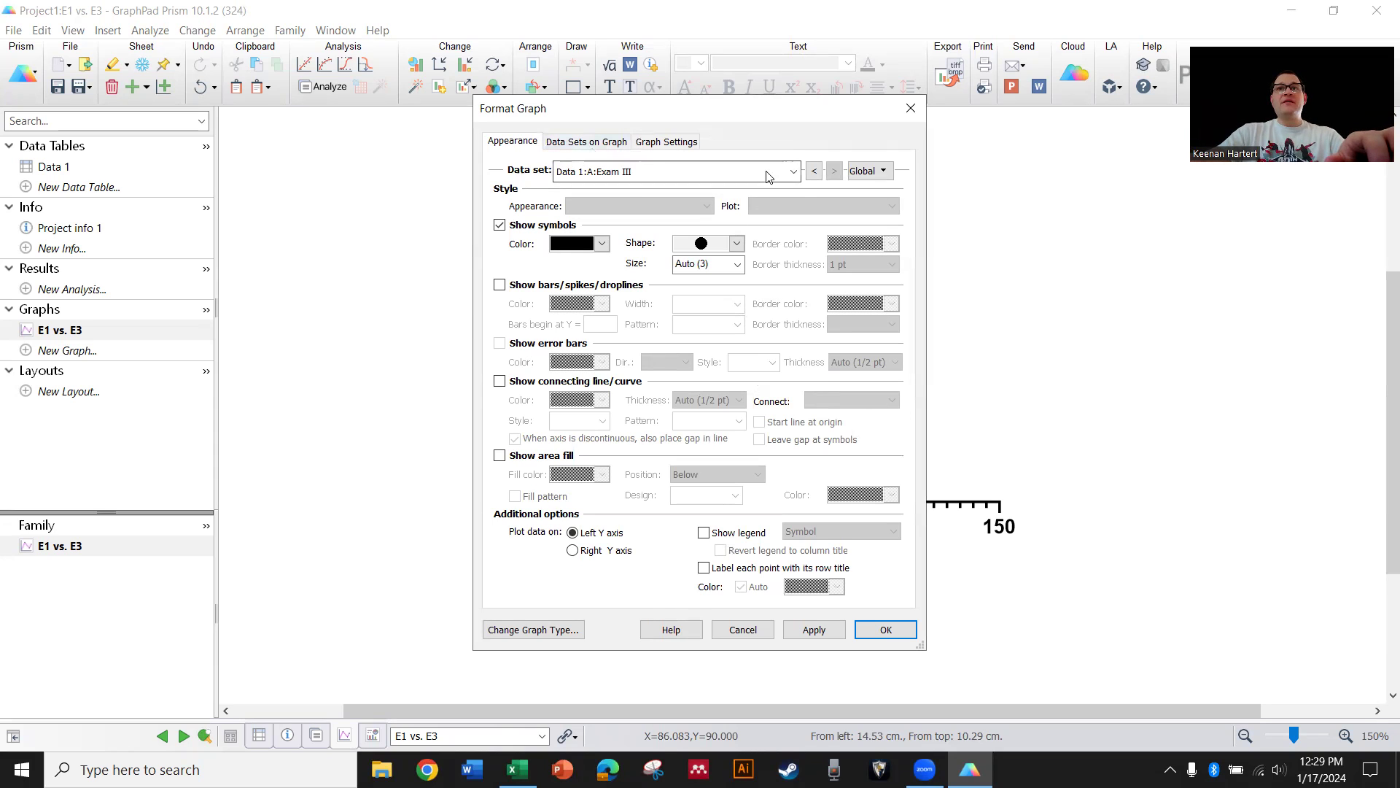
pyautogui.click(850, 172)
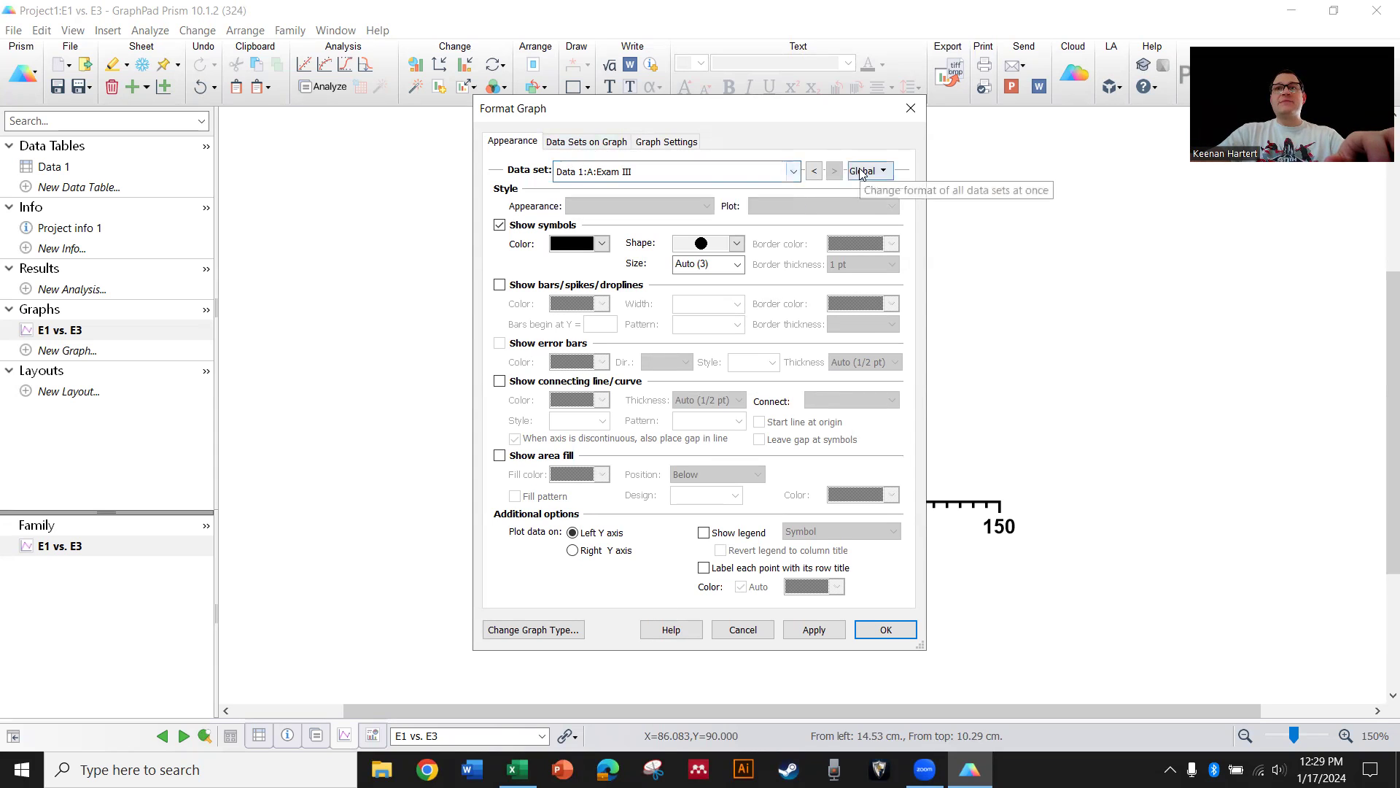
pyautogui.click(868, 170)
pyautogui.click(941, 189)
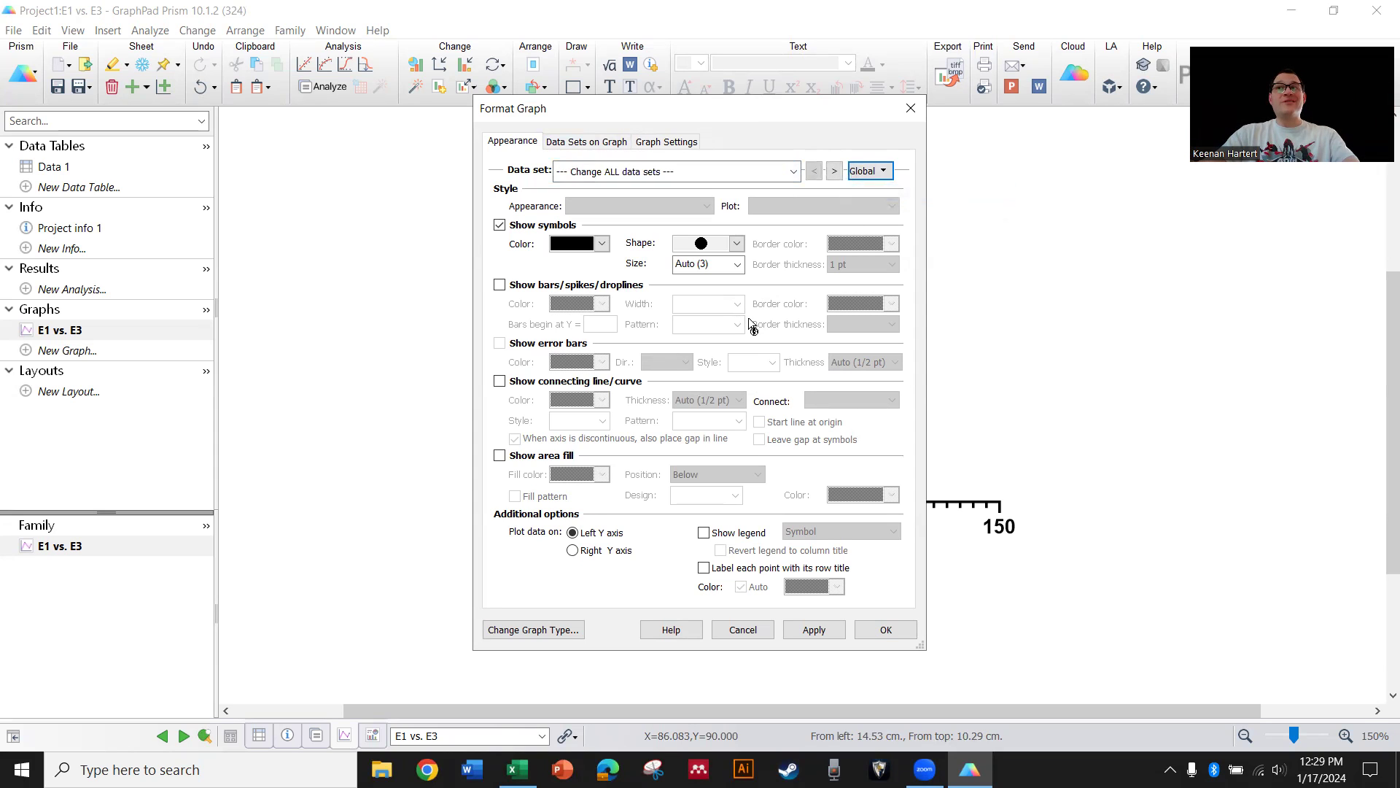
# Change the data symbols to open circles of size 6 with a 1/4 pt border
pyautogui.click(719, 248)
pyautogui.click(701, 266)
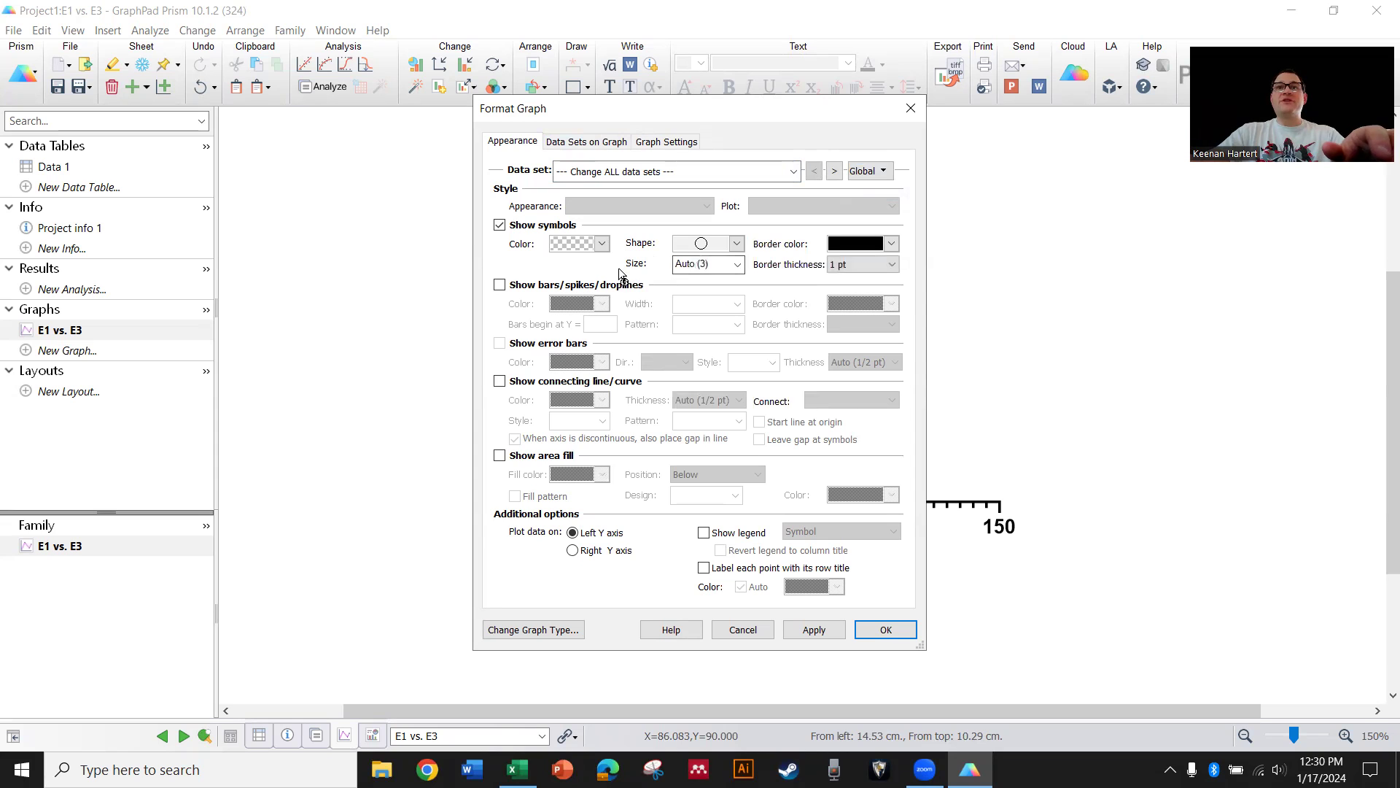
pyautogui.click(729, 264)
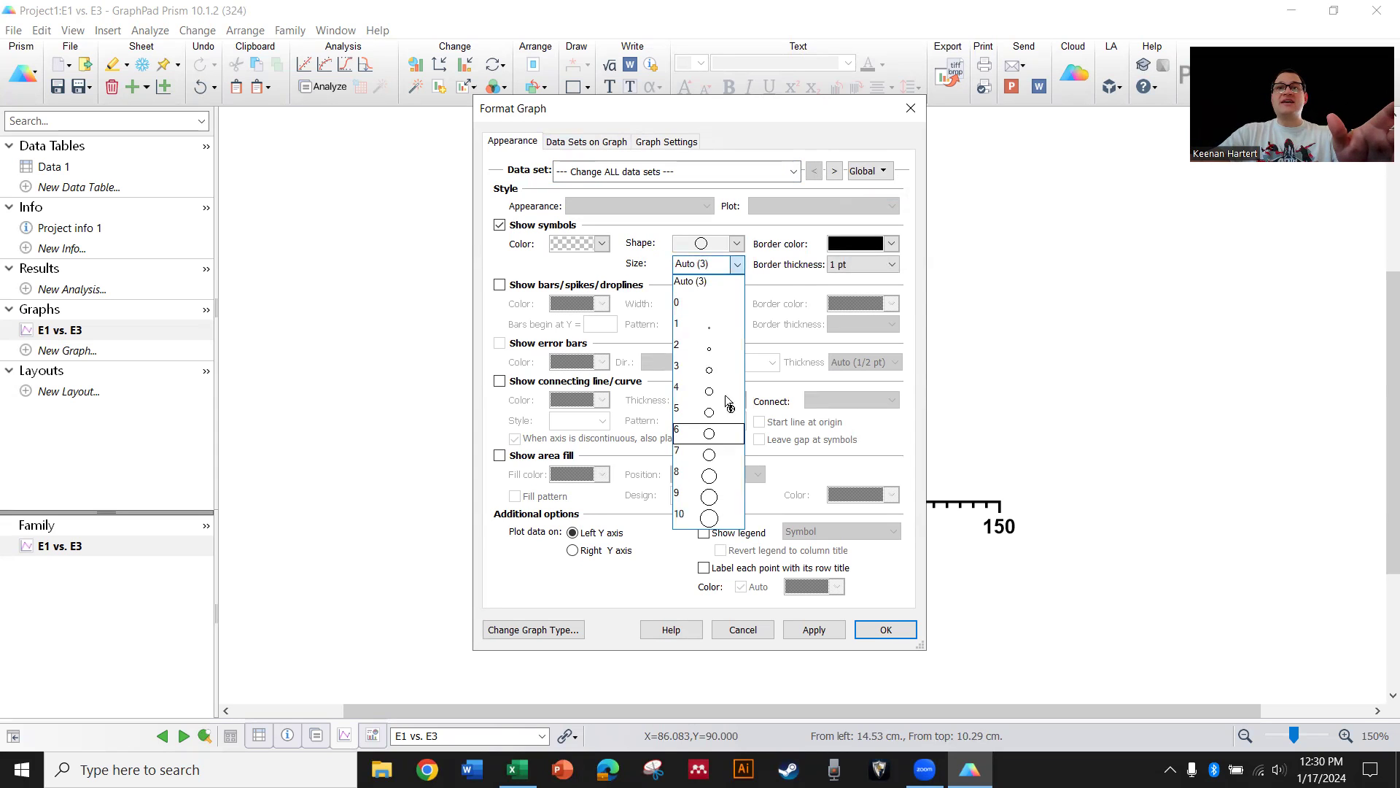
pyautogui.click(726, 397)
pyautogui.click(833, 268)
pyautogui.click(855, 279)
# Give the symbols a black border and a light red fill, and apply the formatting to the graph
pyautogui.click(862, 242)
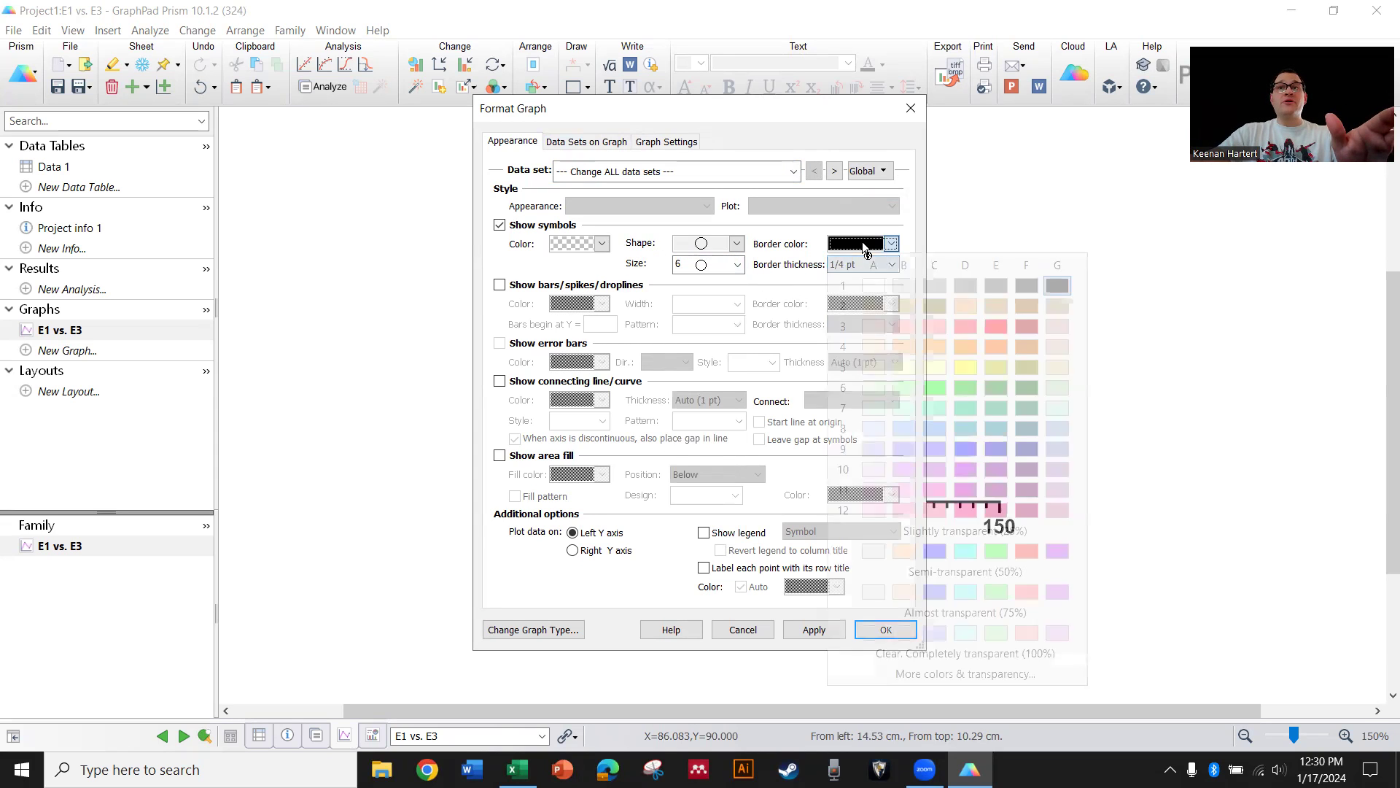
pyautogui.click(1054, 287)
pyautogui.click(601, 244)
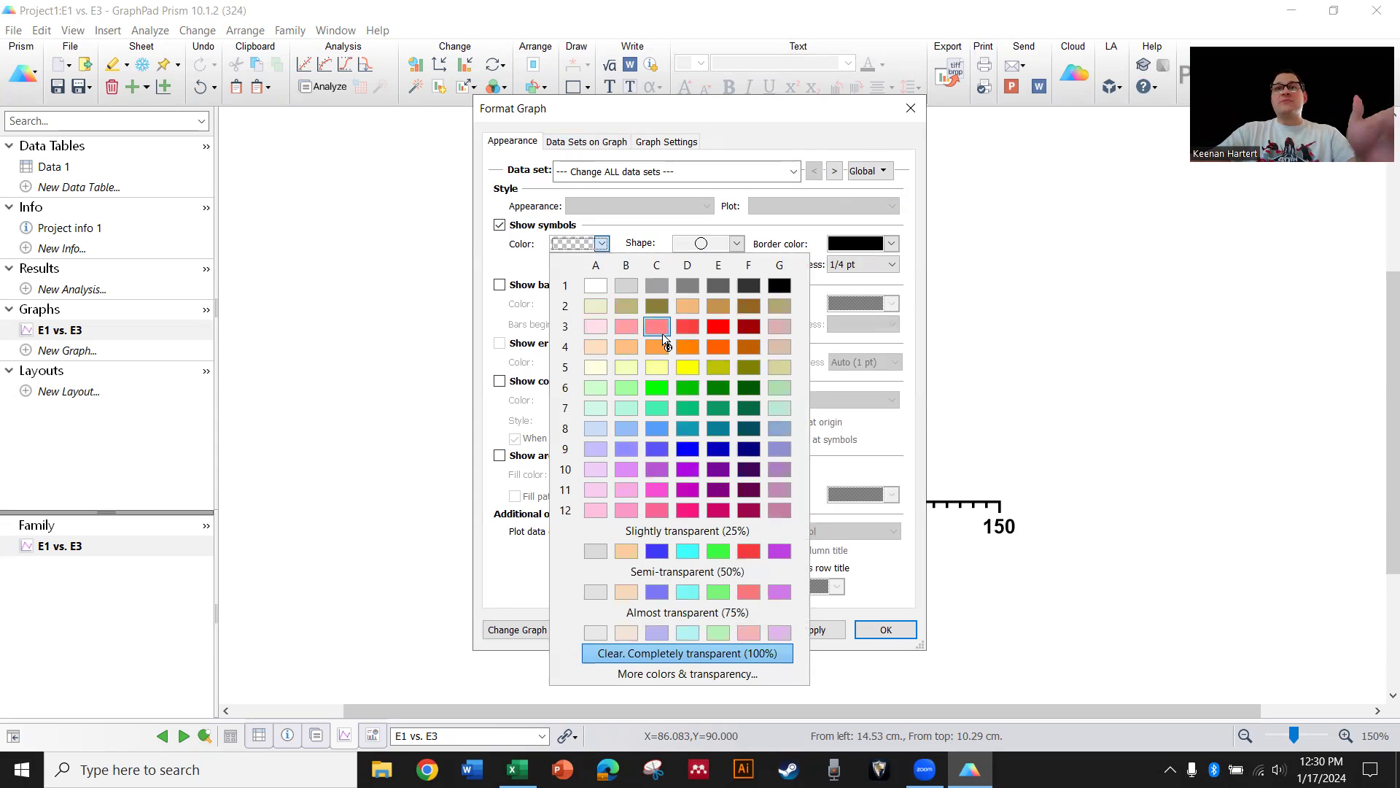
pyautogui.click(658, 327)
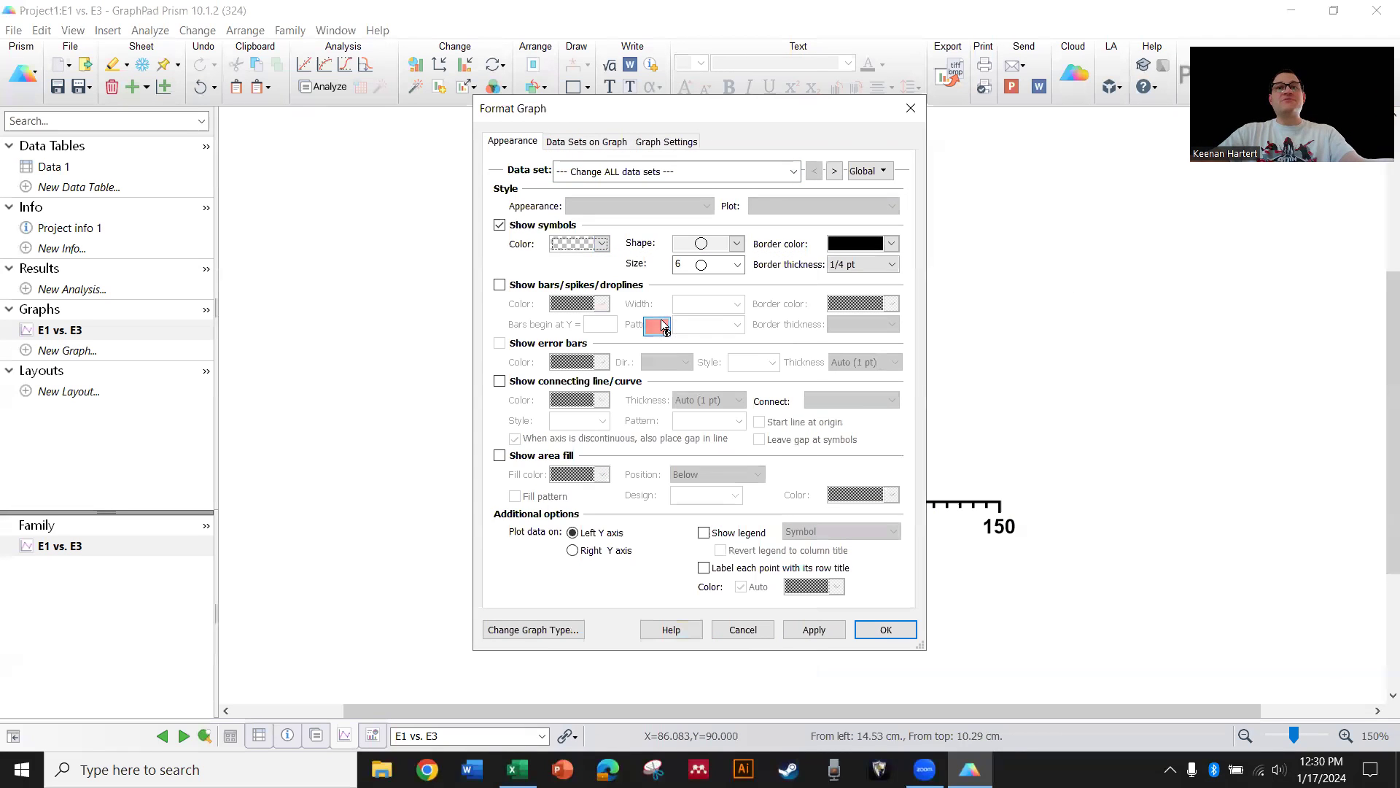
pyautogui.moveTo(759, 124); pyautogui.dragTo(343, 101)
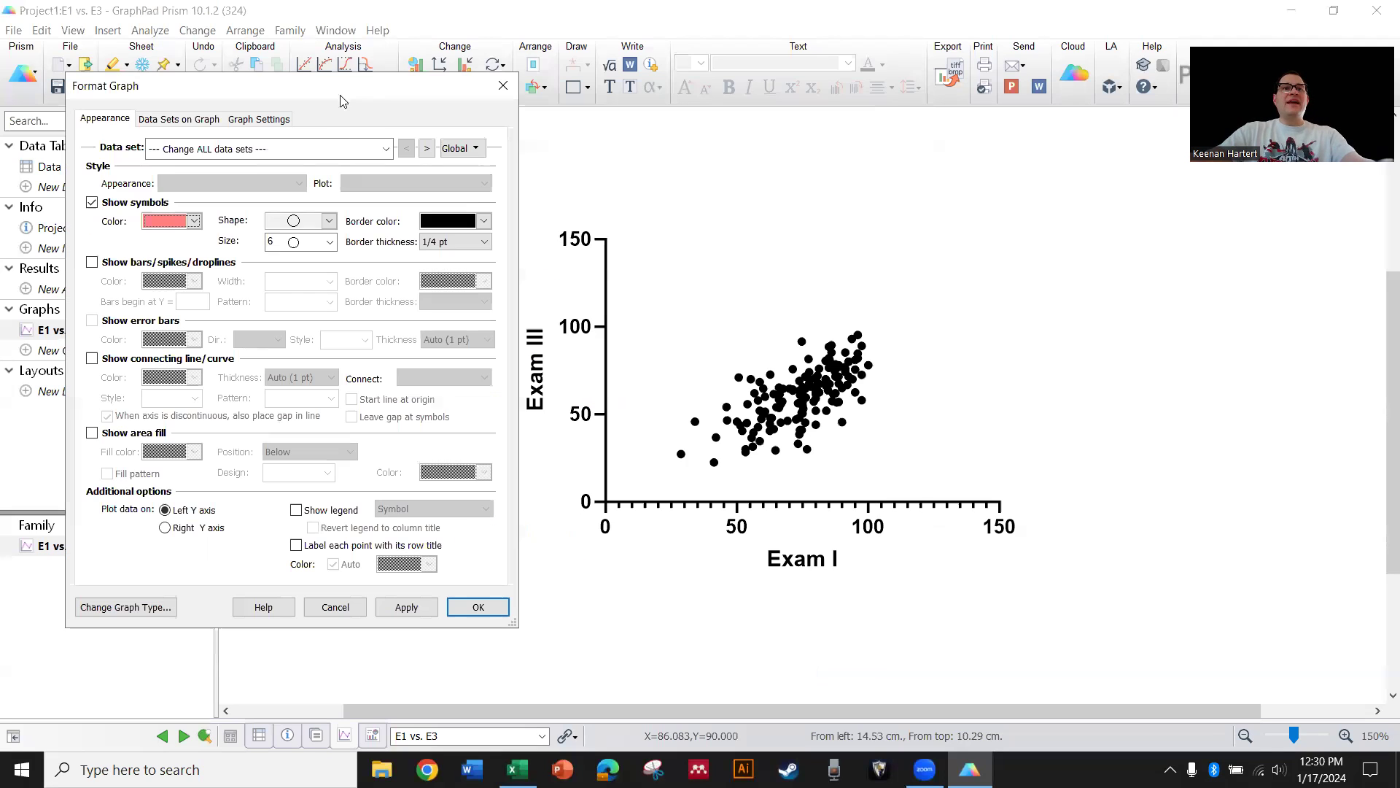
pyautogui.click(403, 607)
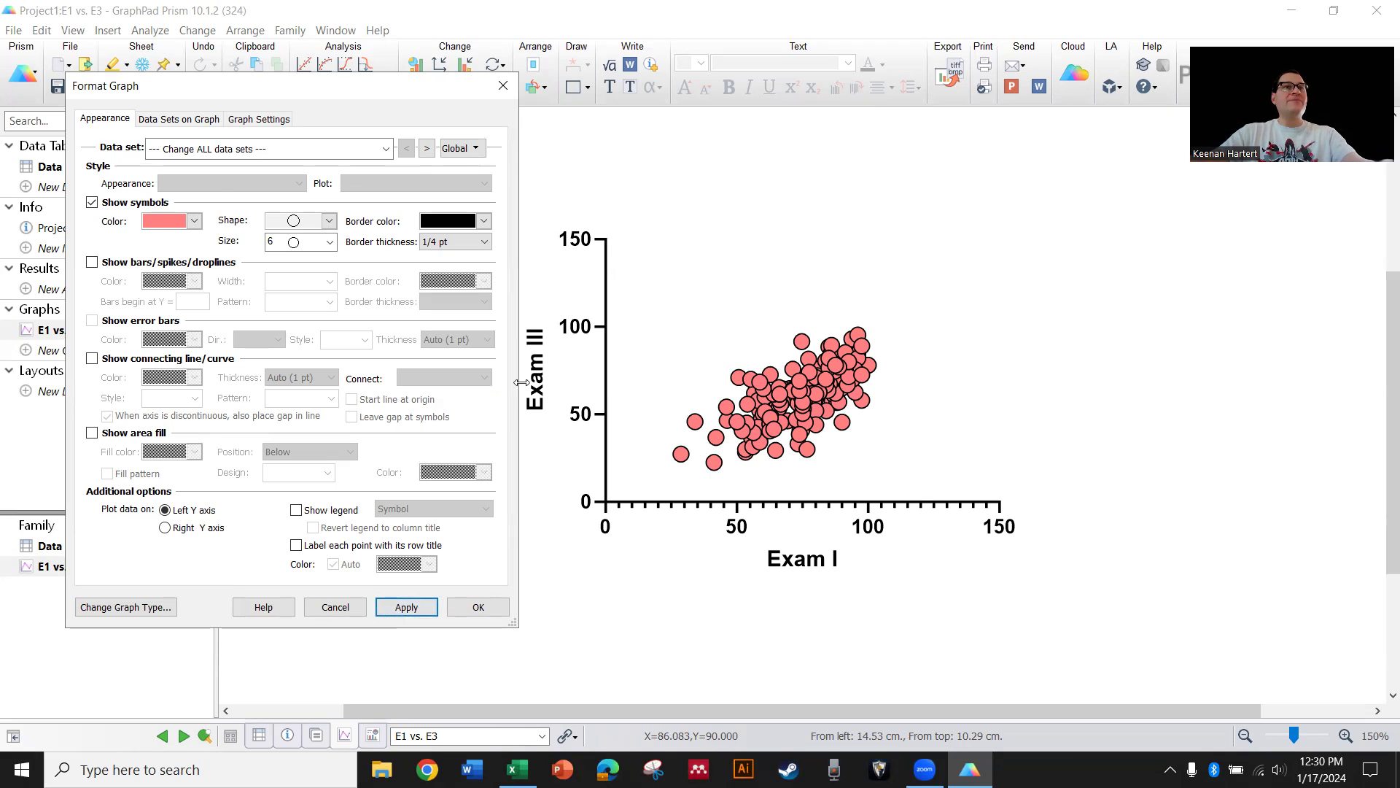
# Review the plotted data sets and the graph settings, keeping Connect adjacent points, and accept the graph formatting
pyautogui.click(161, 118)
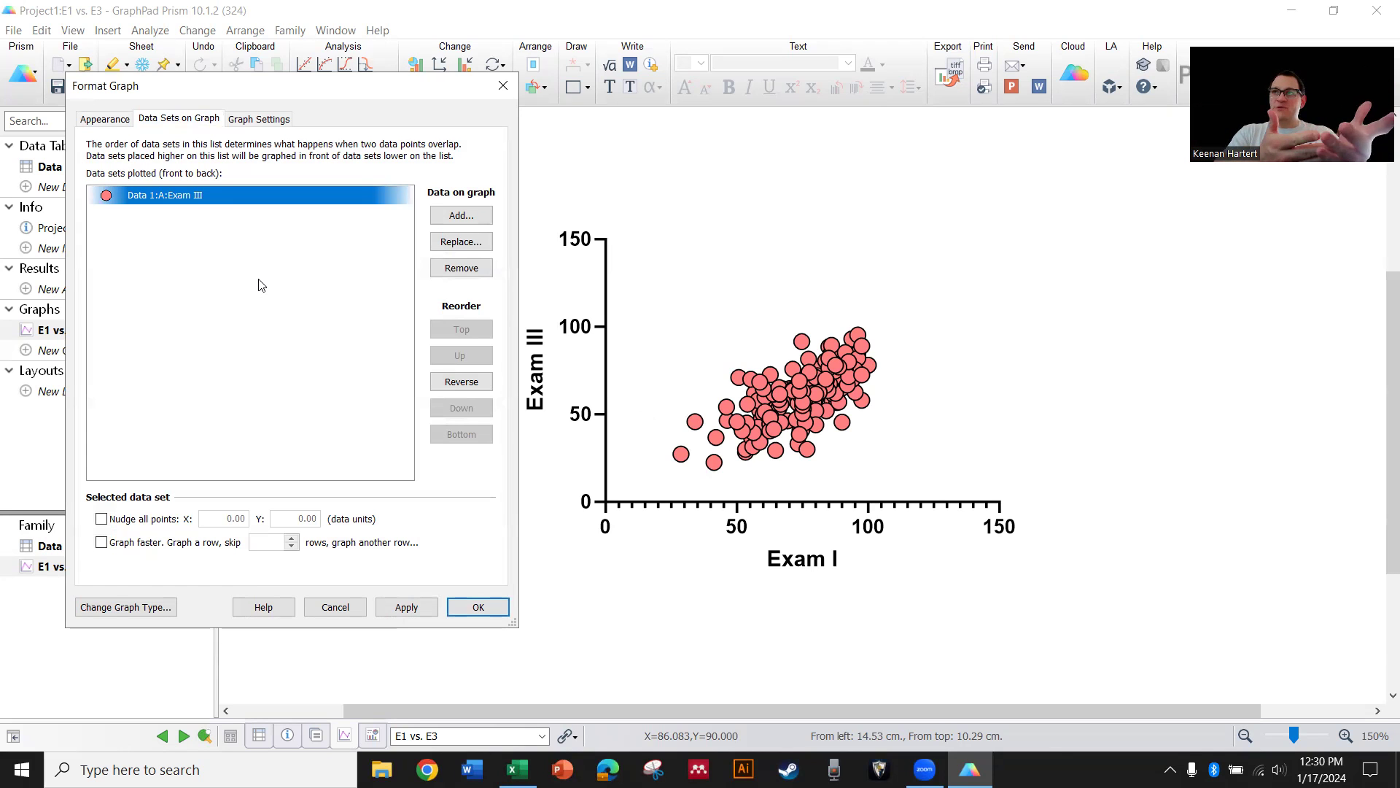
pyautogui.click(264, 118)
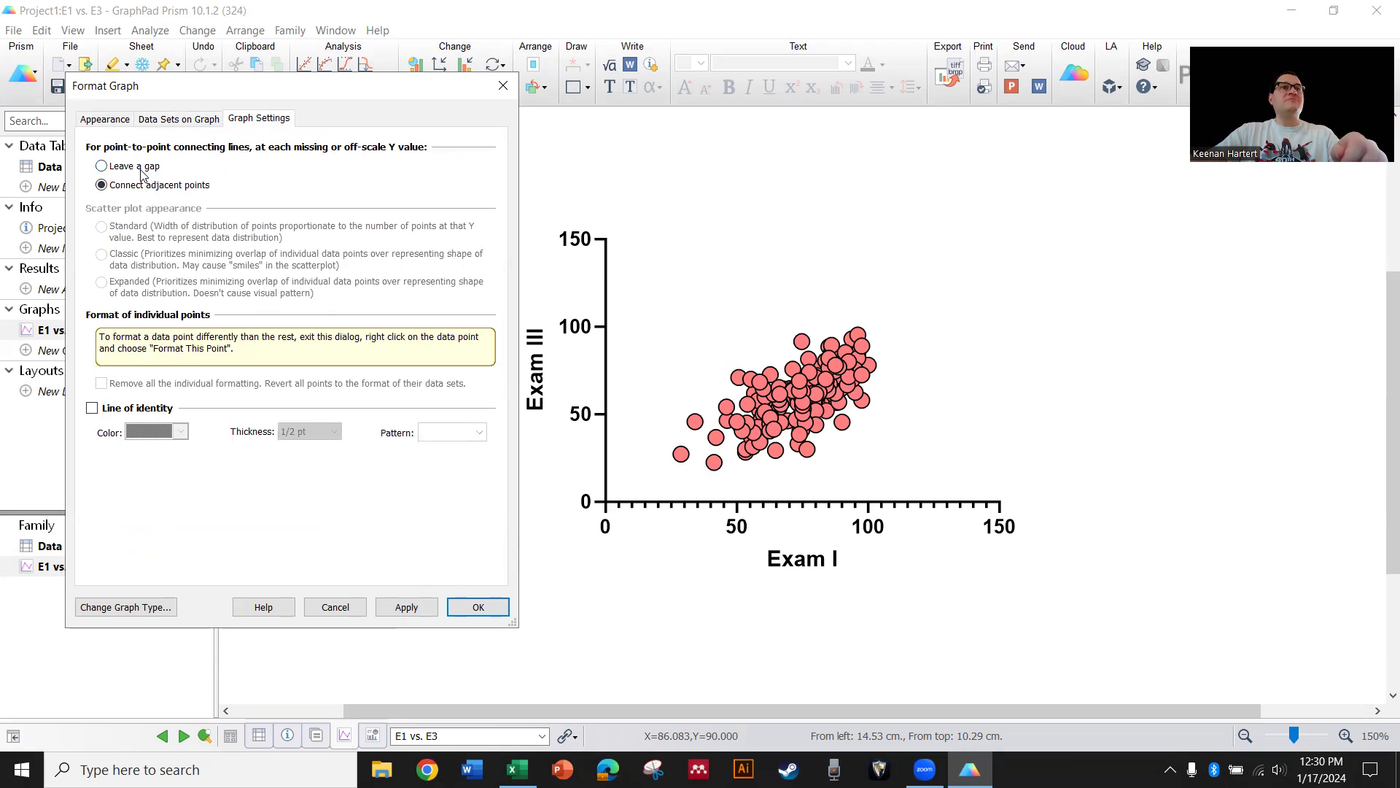
pyautogui.click(407, 608)
pyautogui.click(150, 185)
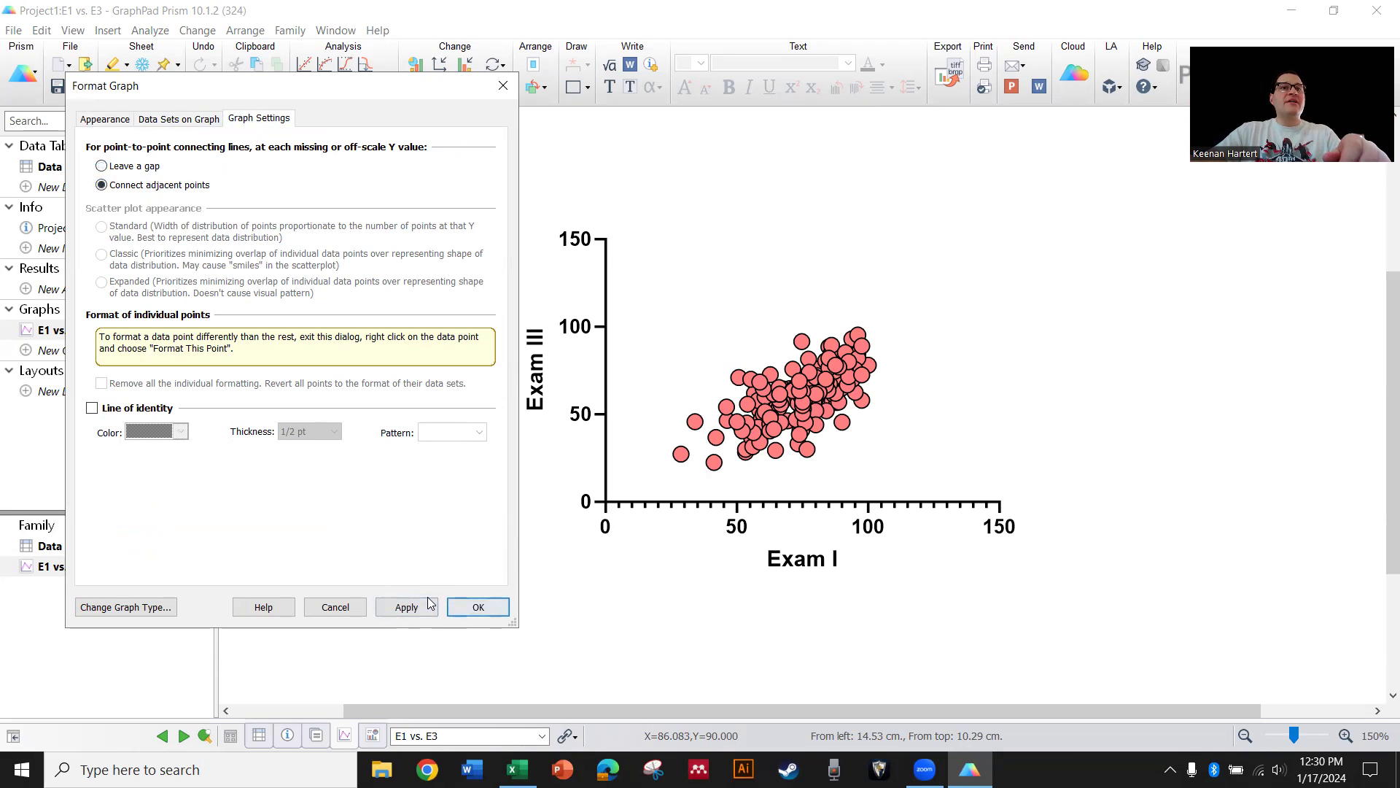
pyautogui.click(483, 606)
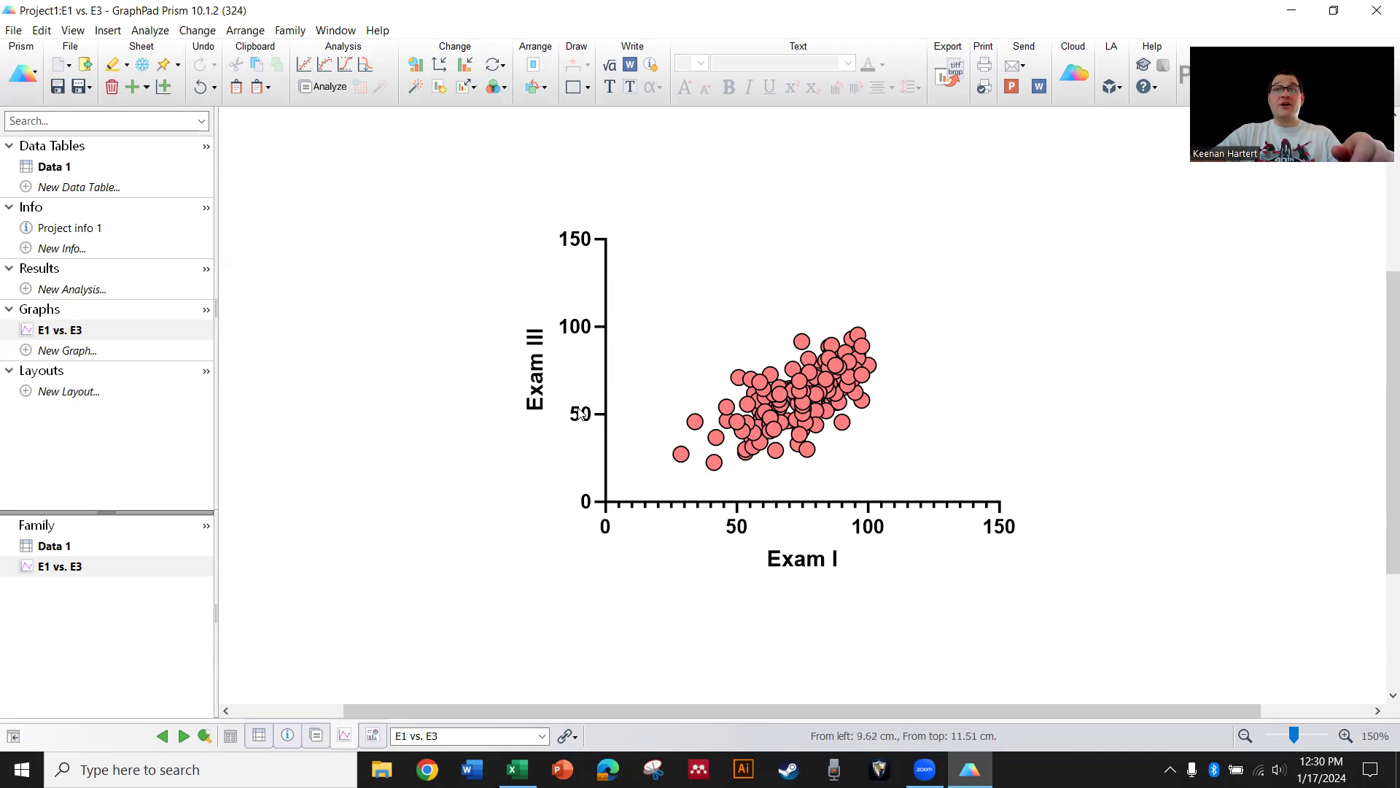
# Turn off the X axis's automatic range and set its maximum to 100, major ticks to 20 and minor ticks to 4
pyautogui.click(865, 528)
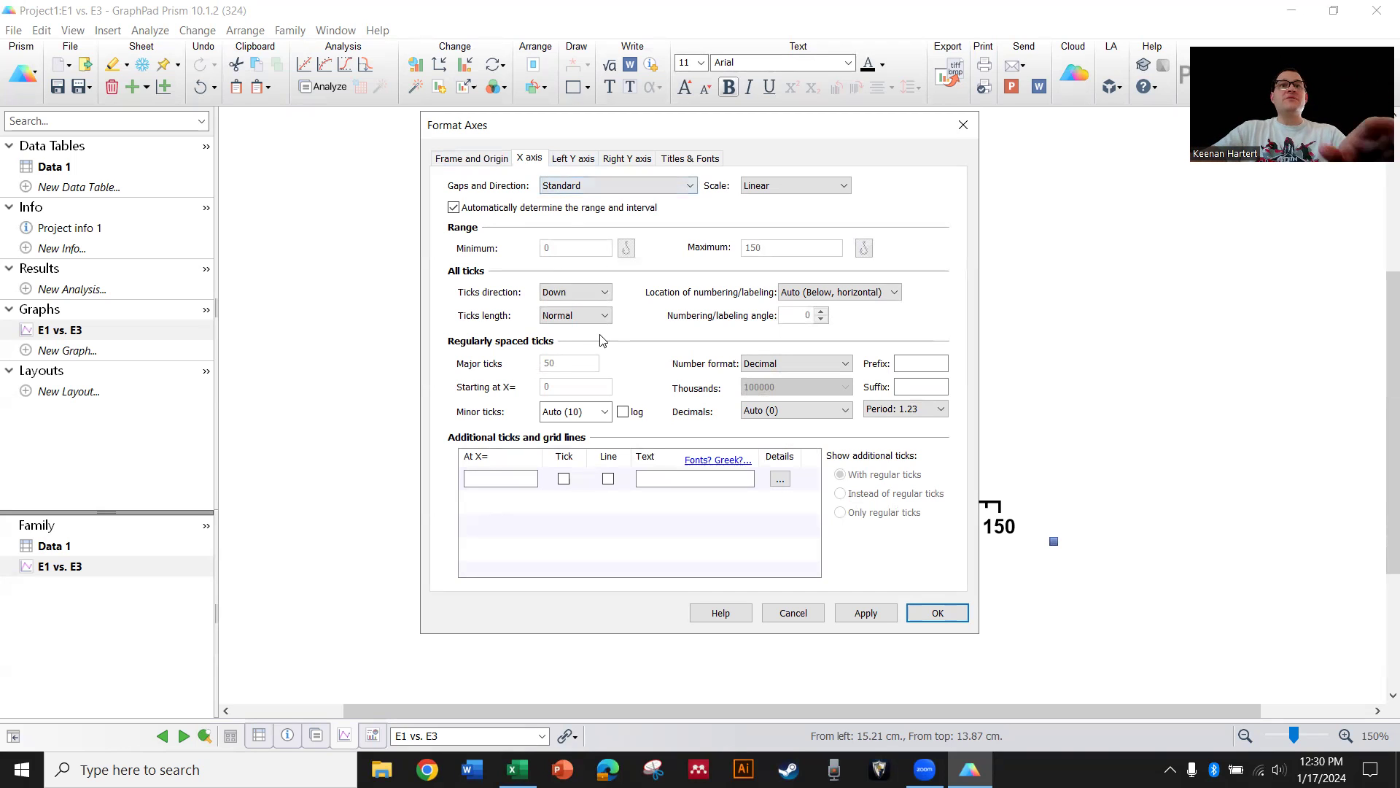
pyautogui.click(468, 213)
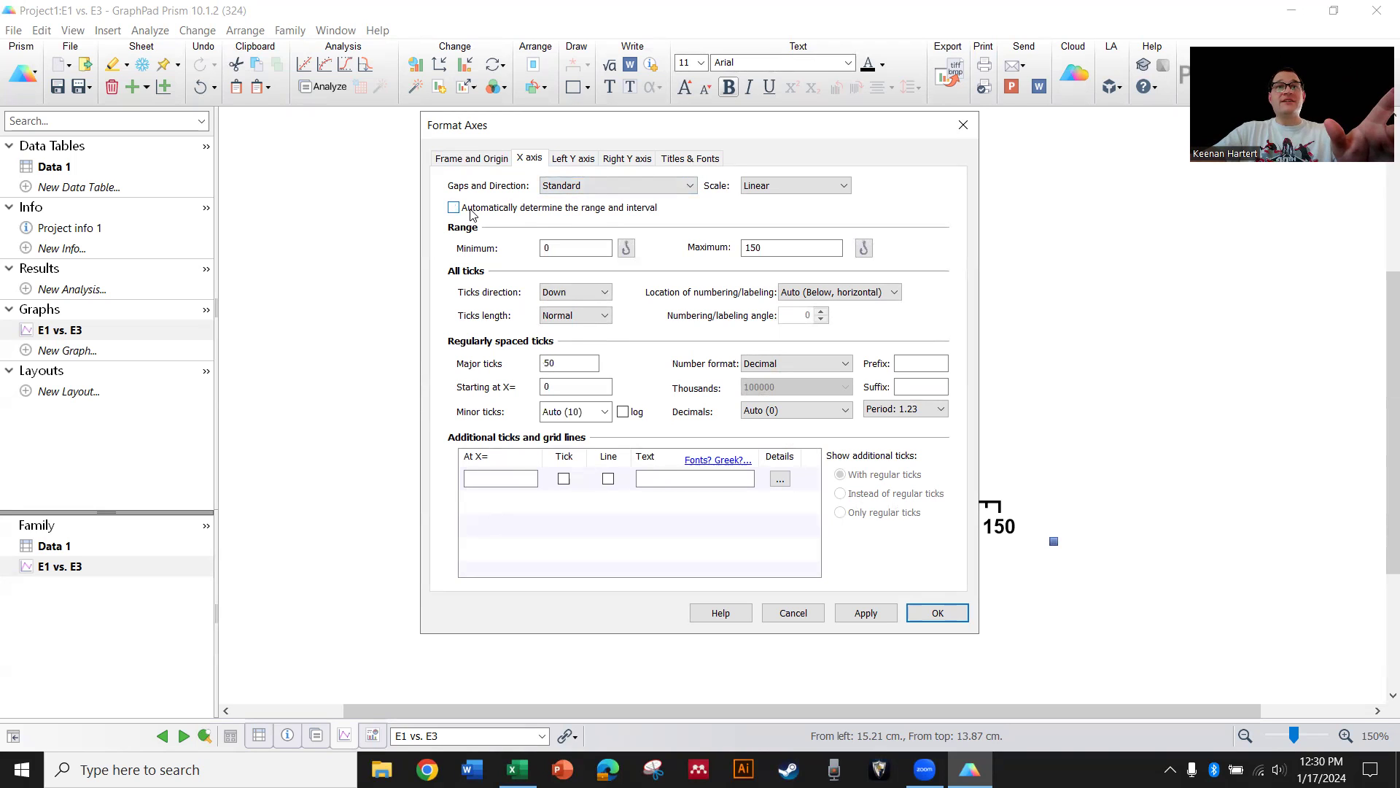
pyautogui.click(758, 246)
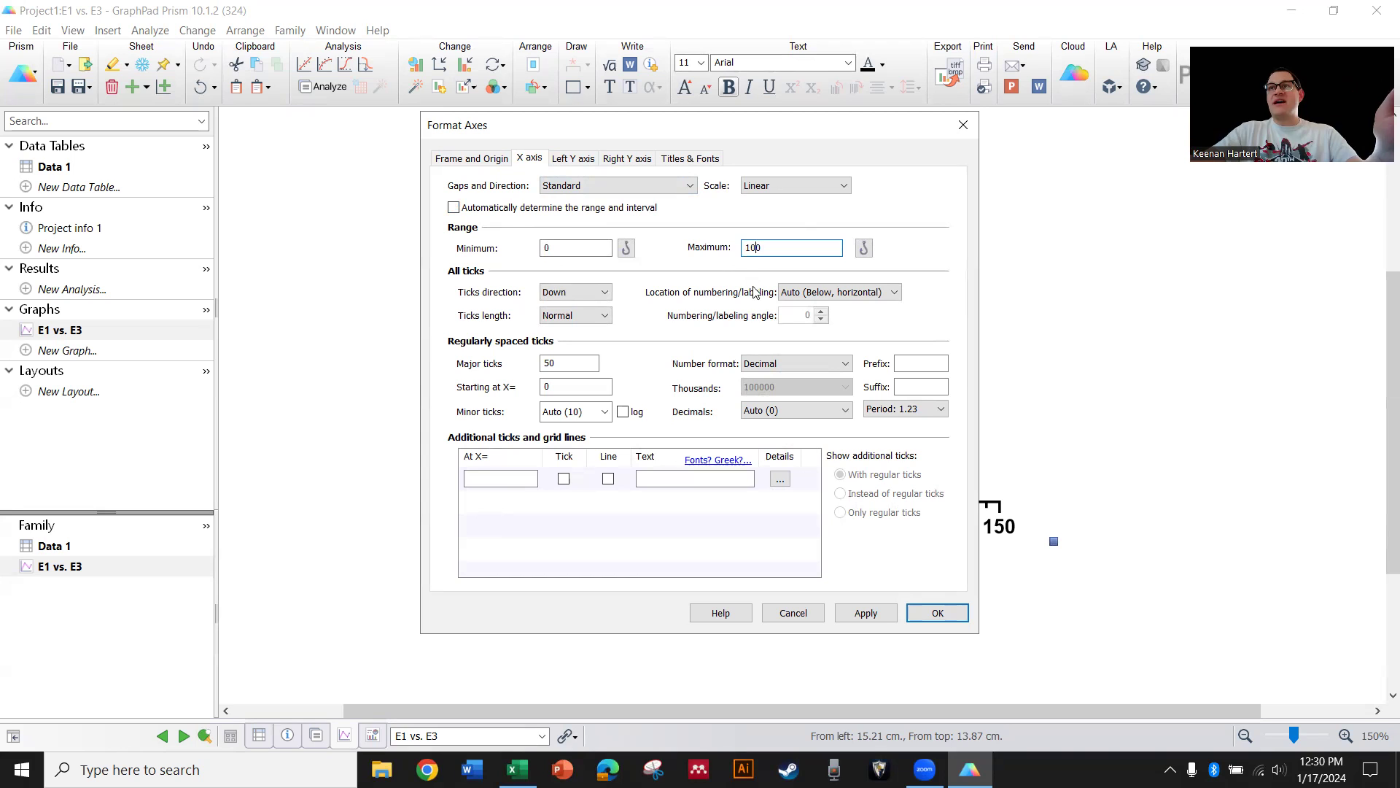
pyautogui.click(579, 412)
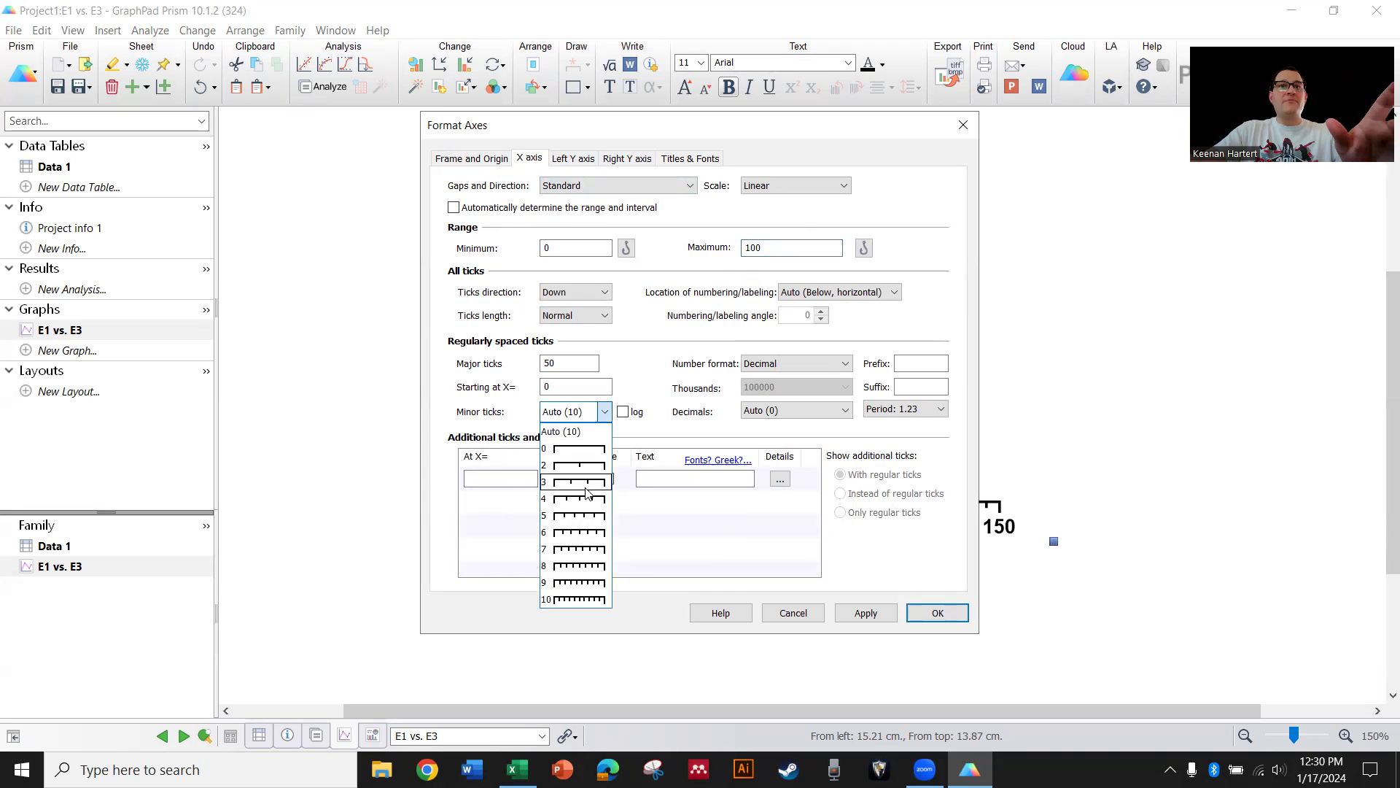
pyautogui.click(587, 499)
pyautogui.moveTo(576, 363); pyautogui.dragTo(528, 369)
pyautogui.write('20')
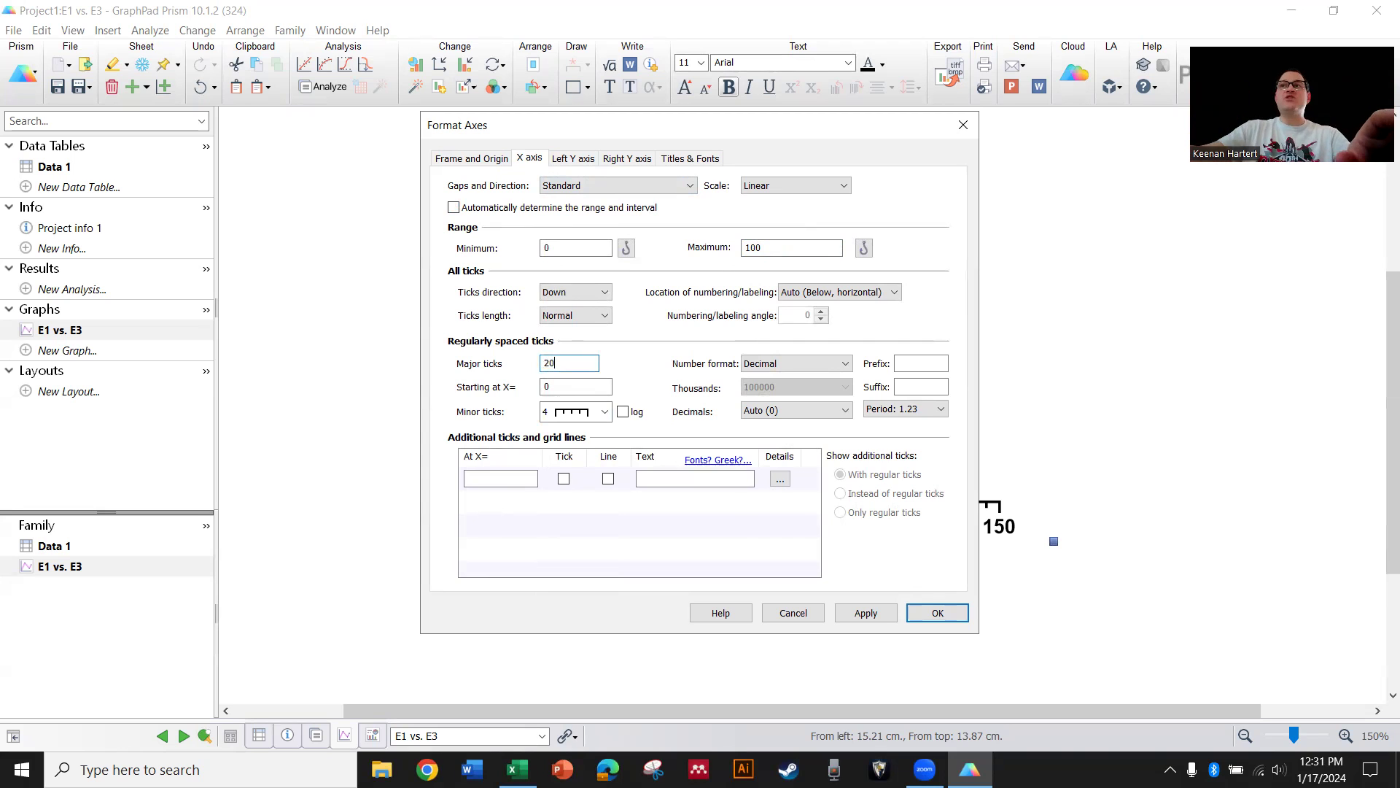
pyautogui.click(868, 617)
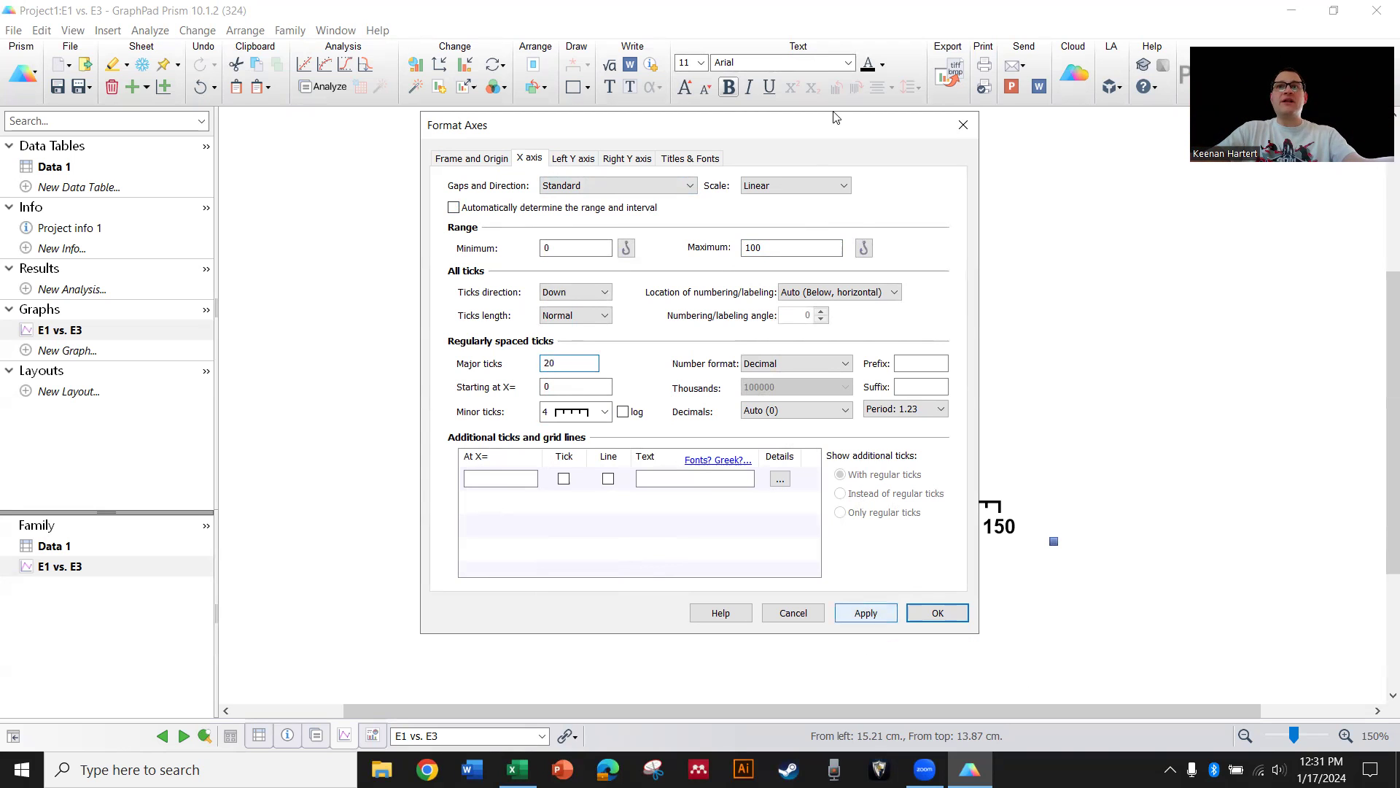
pyautogui.moveTo(771, 141); pyautogui.dragTo(319, 157)
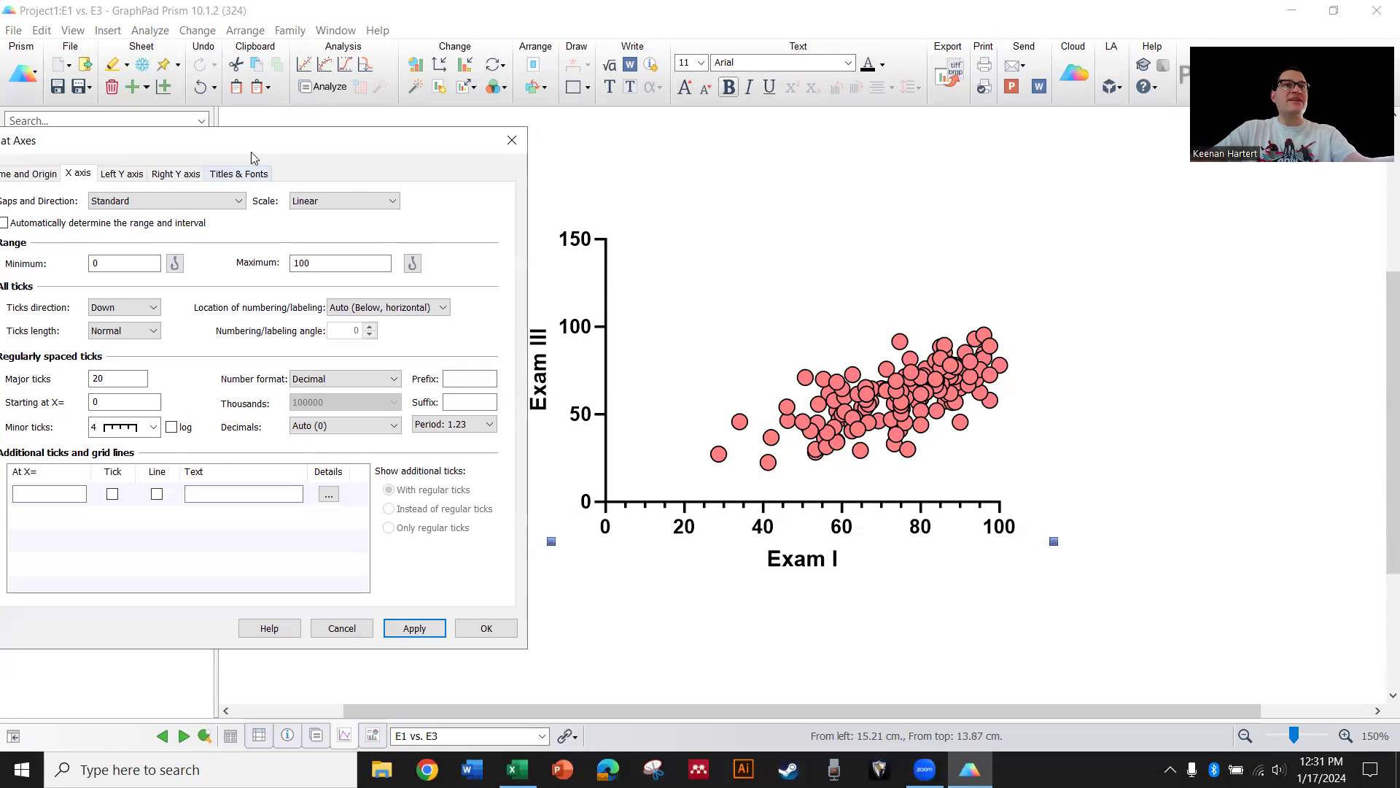
# Turn off the left Y axis's automatic range and set its maximum to 100, major ticks to 20 and minor ticks to 4
pyautogui.moveTo(276, 144); pyautogui.dragTo(245, 151)
pyautogui.click(207, 178)
pyautogui.click(106, 222)
pyautogui.click(350, 263)
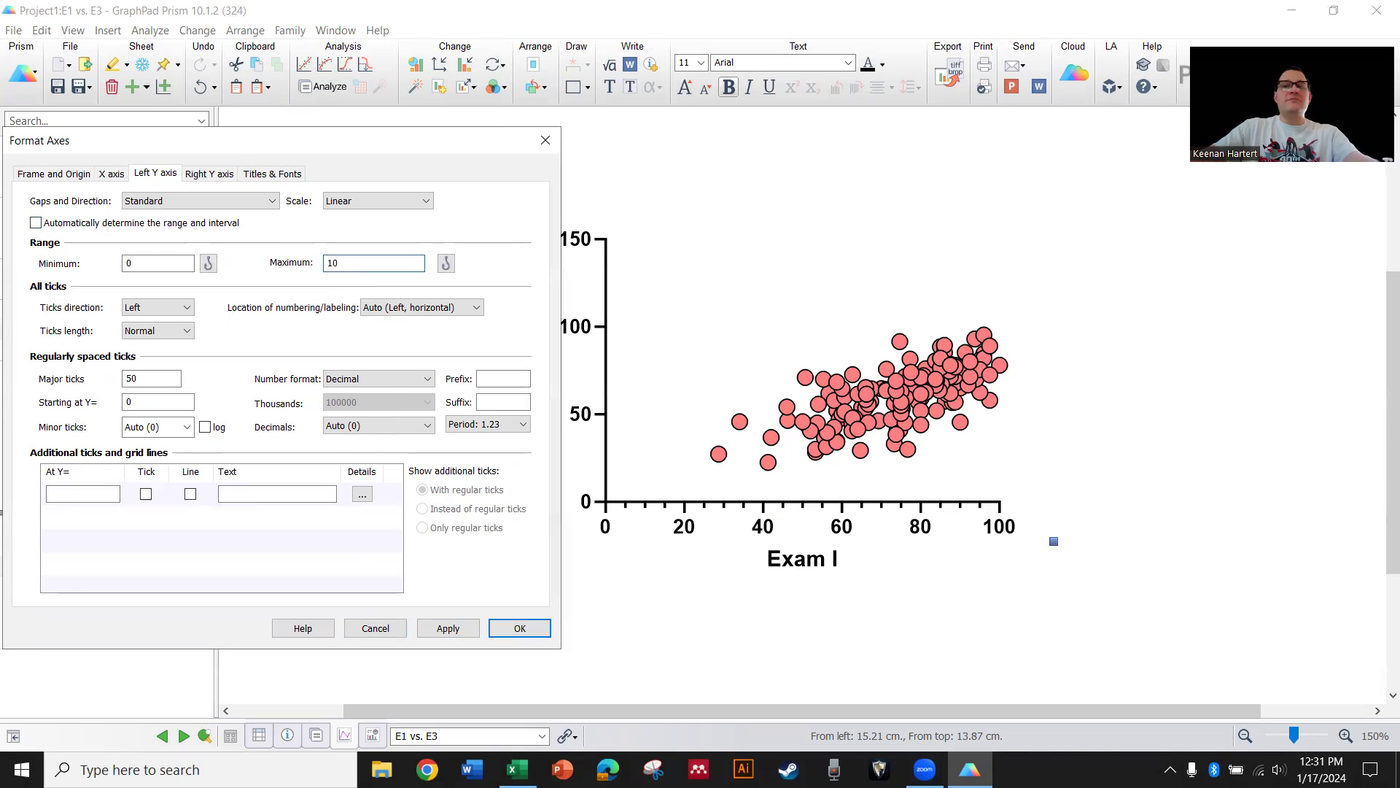
pyautogui.moveTo(141, 379); pyautogui.dragTo(109, 379)
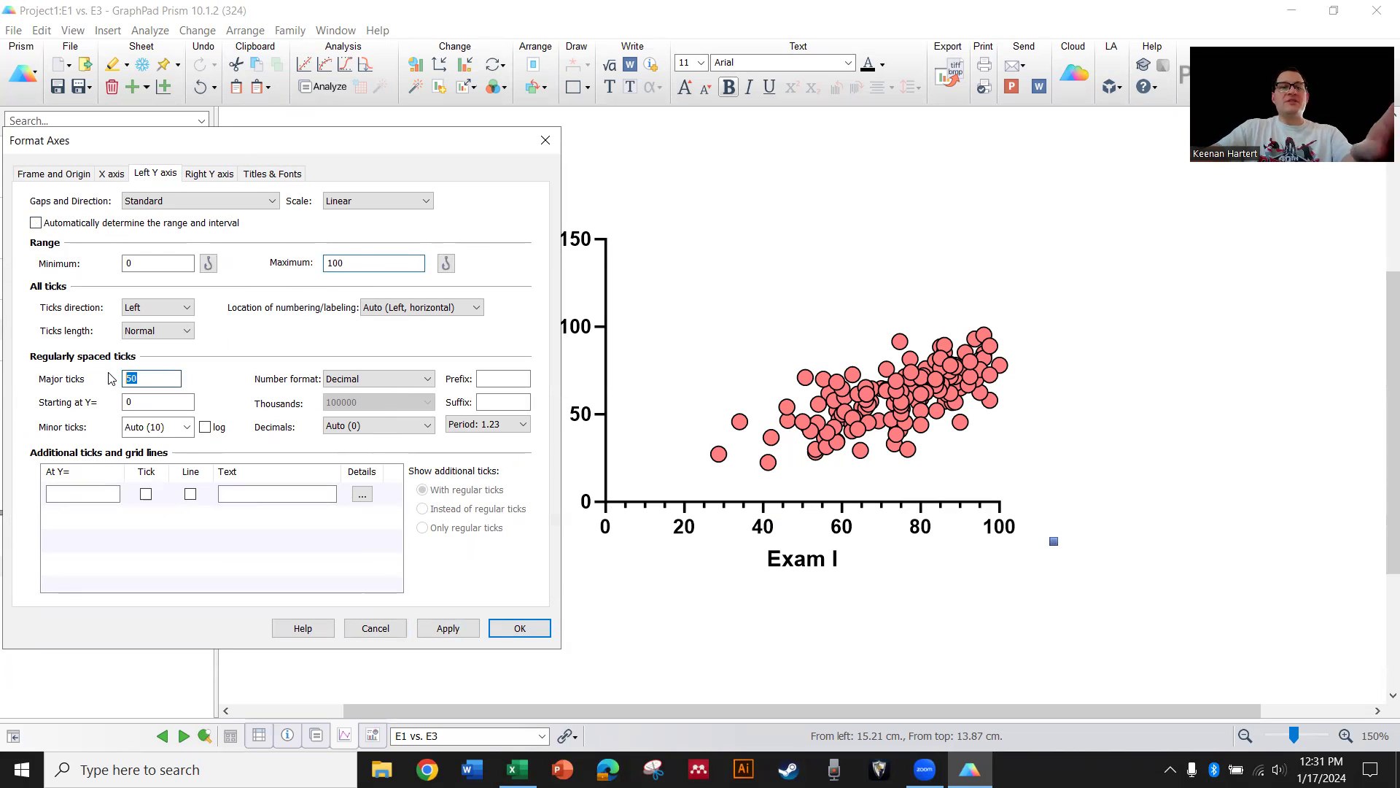
pyautogui.write('20')
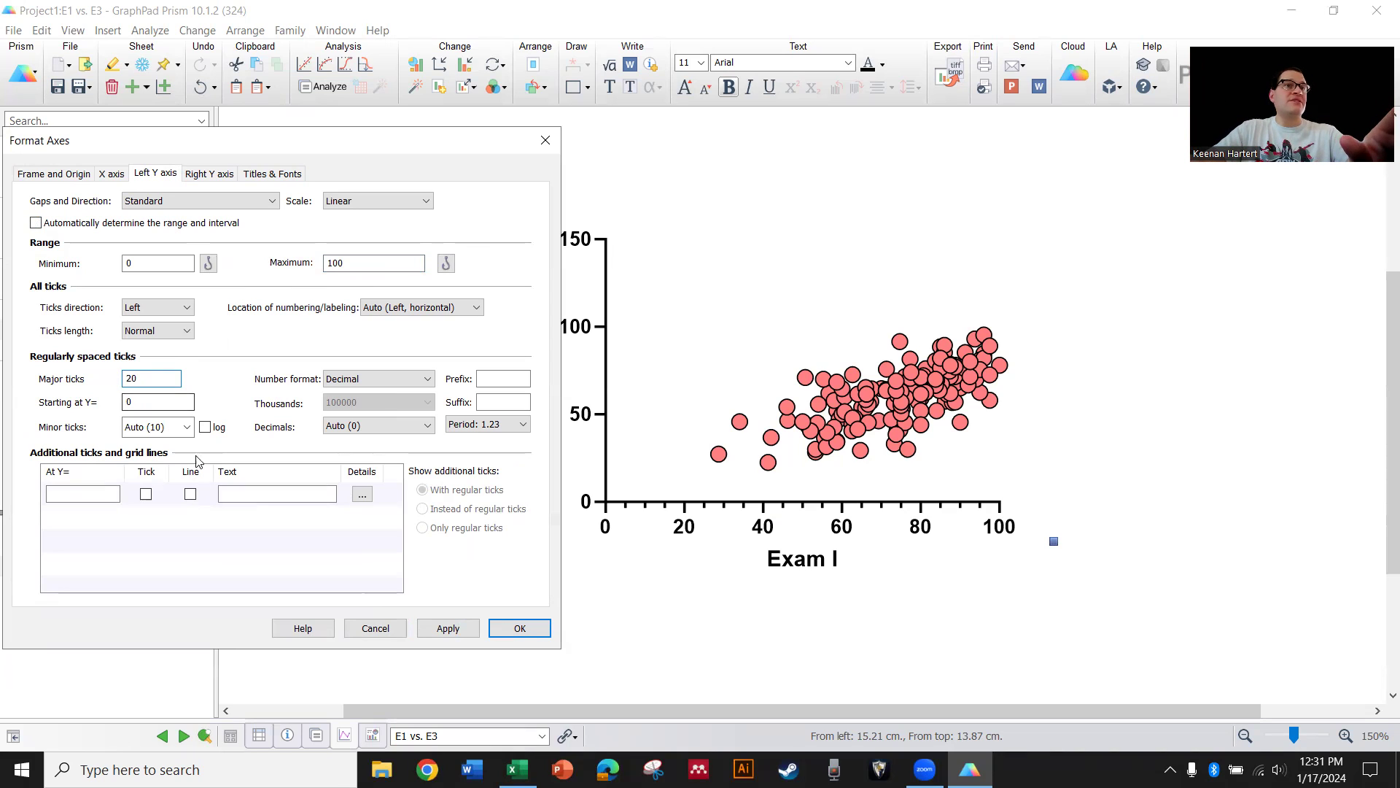
pyautogui.click(186, 427)
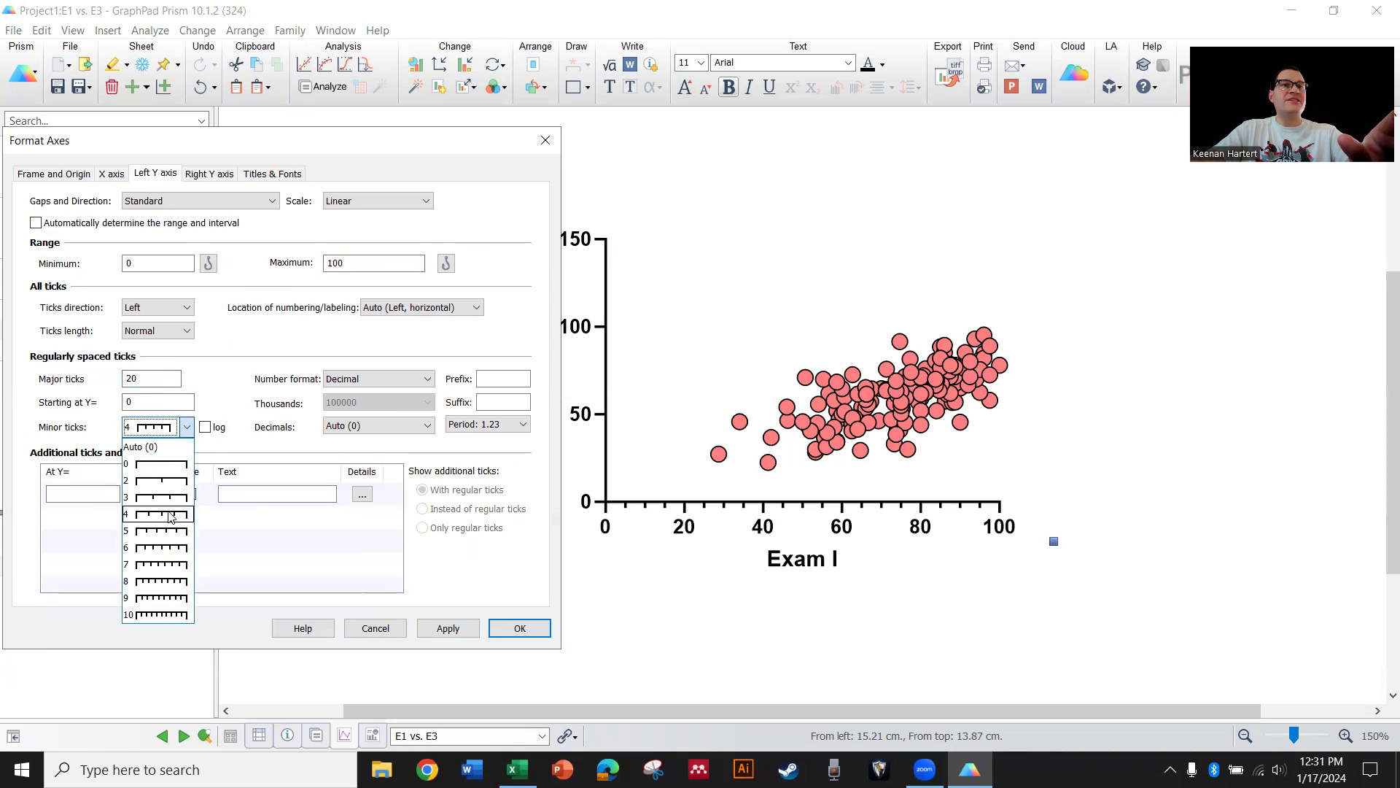
pyautogui.click(165, 518)
pyautogui.click(448, 628)
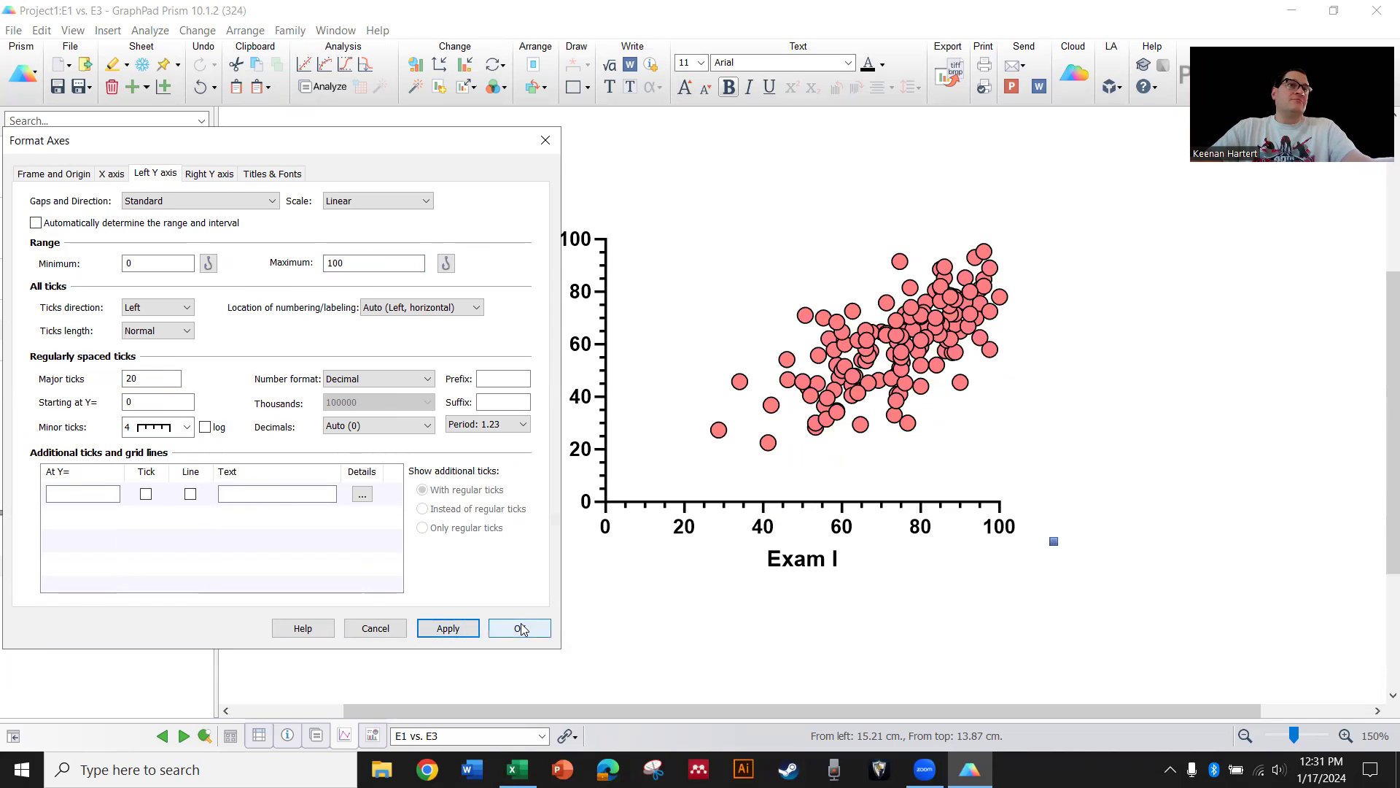
# Set the length of the Y axis to 7.62 cm to match the X axis and apply it
pyautogui.click(264, 173)
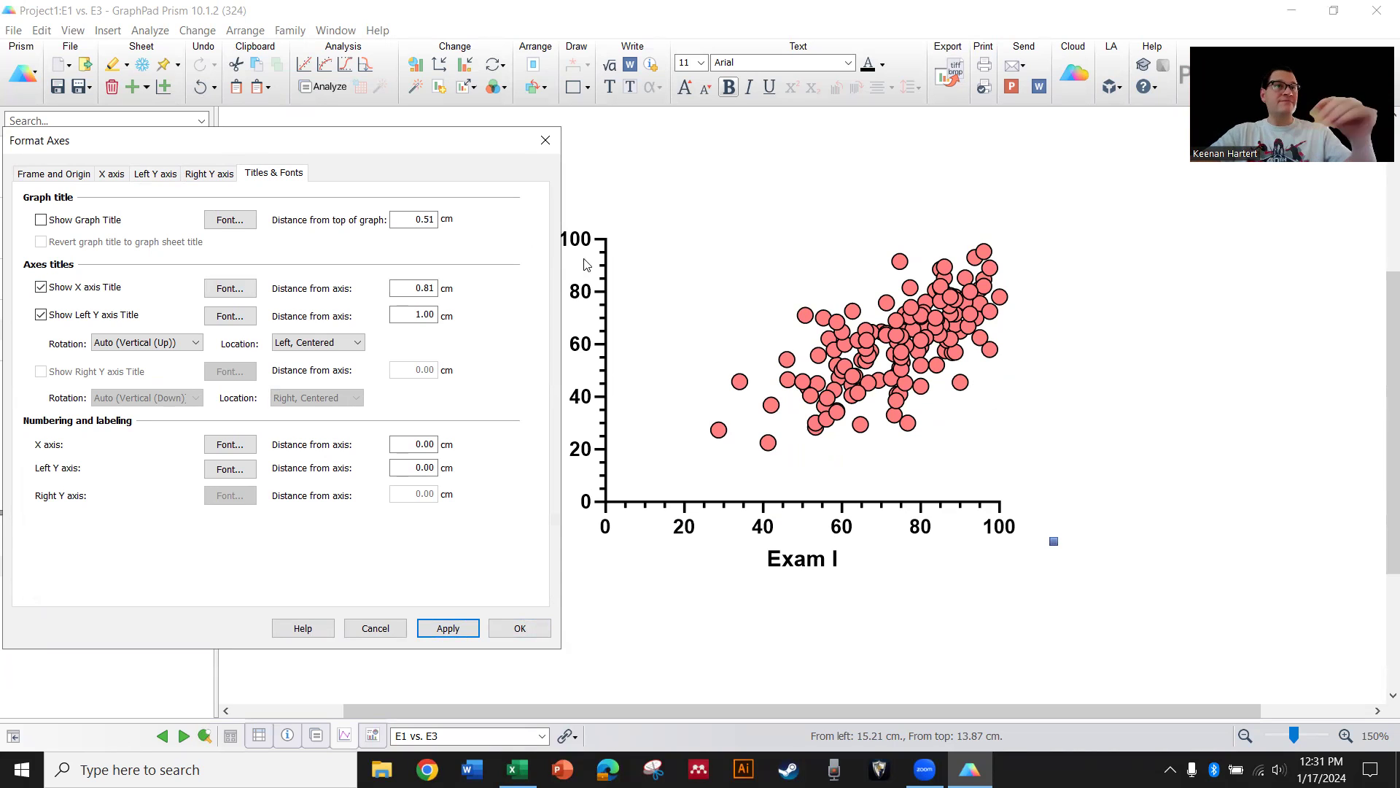
pyautogui.click(64, 175)
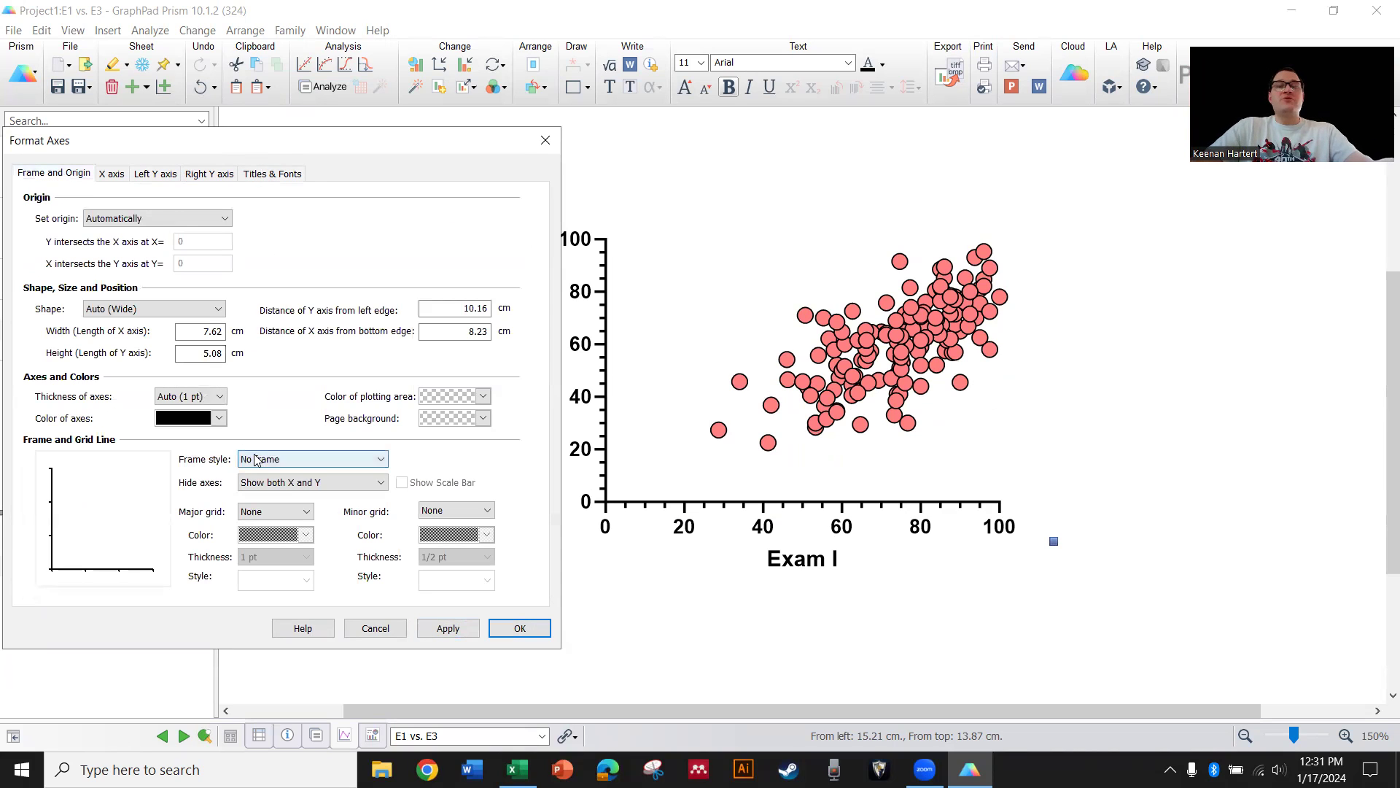
pyautogui.moveTo(188, 333); pyautogui.dragTo(257, 333)
pyautogui.doubleClick(215, 358)
pyautogui.write('7.62')
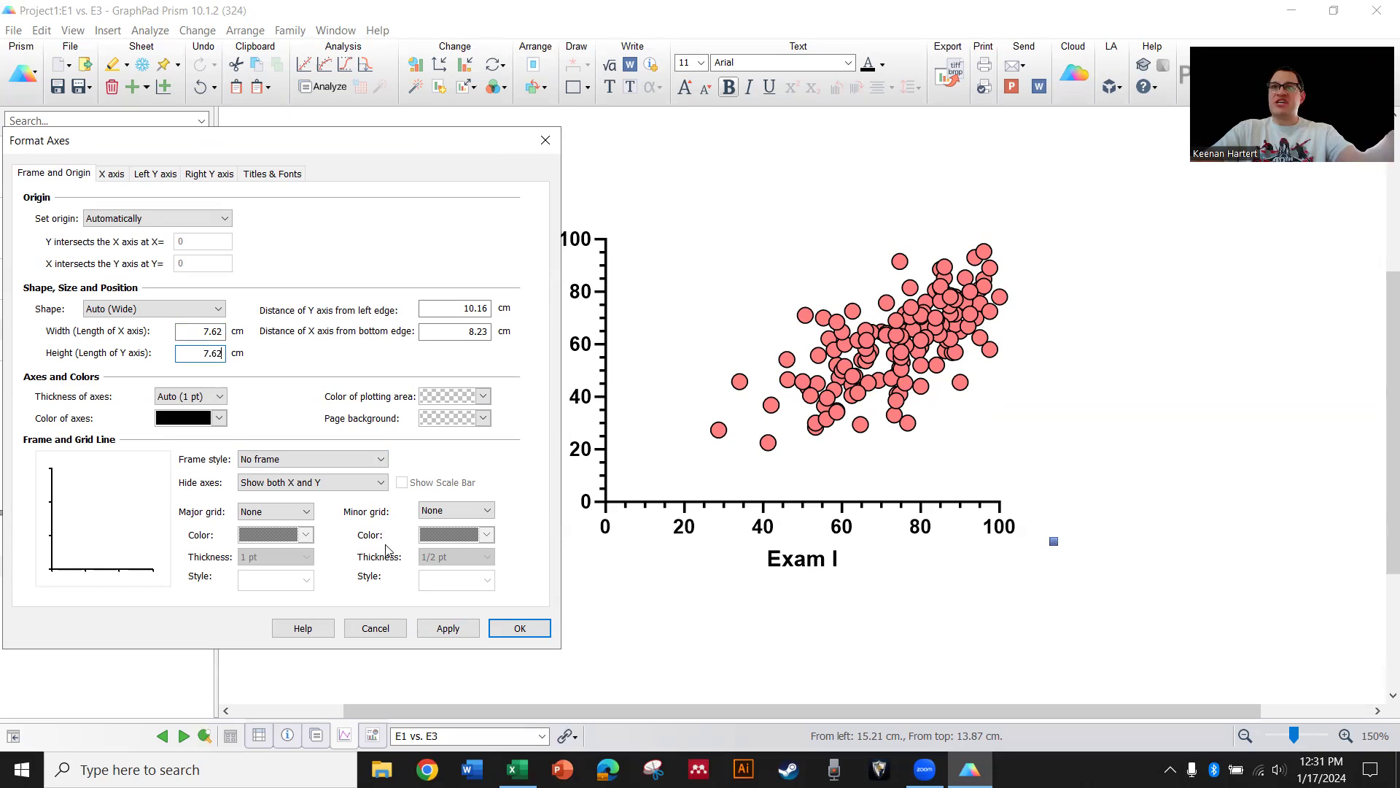
pyautogui.click(448, 628)
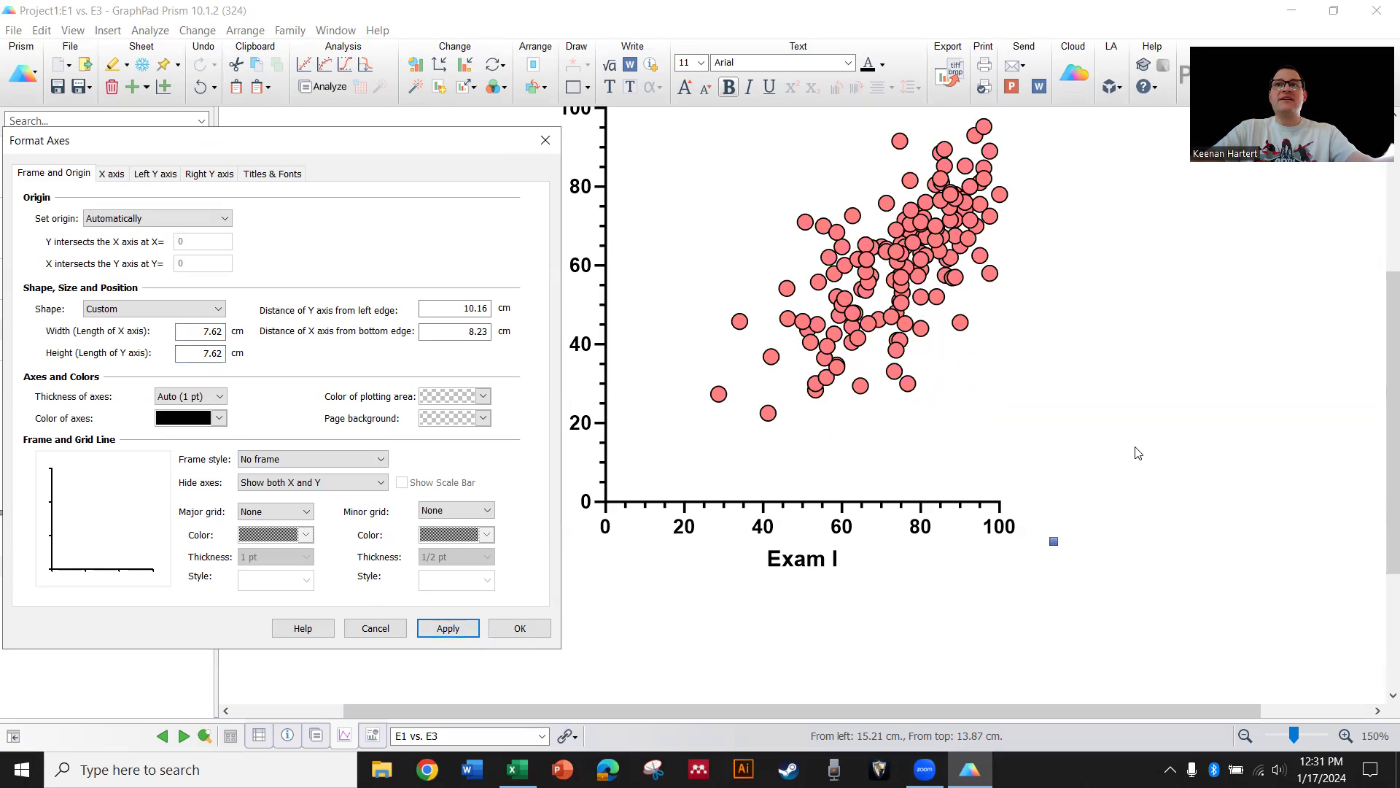
# Surround the plot with a Plain Frame and apply it
pyautogui.click(307, 461)
pyautogui.click(292, 497)
pyautogui.click(448, 627)
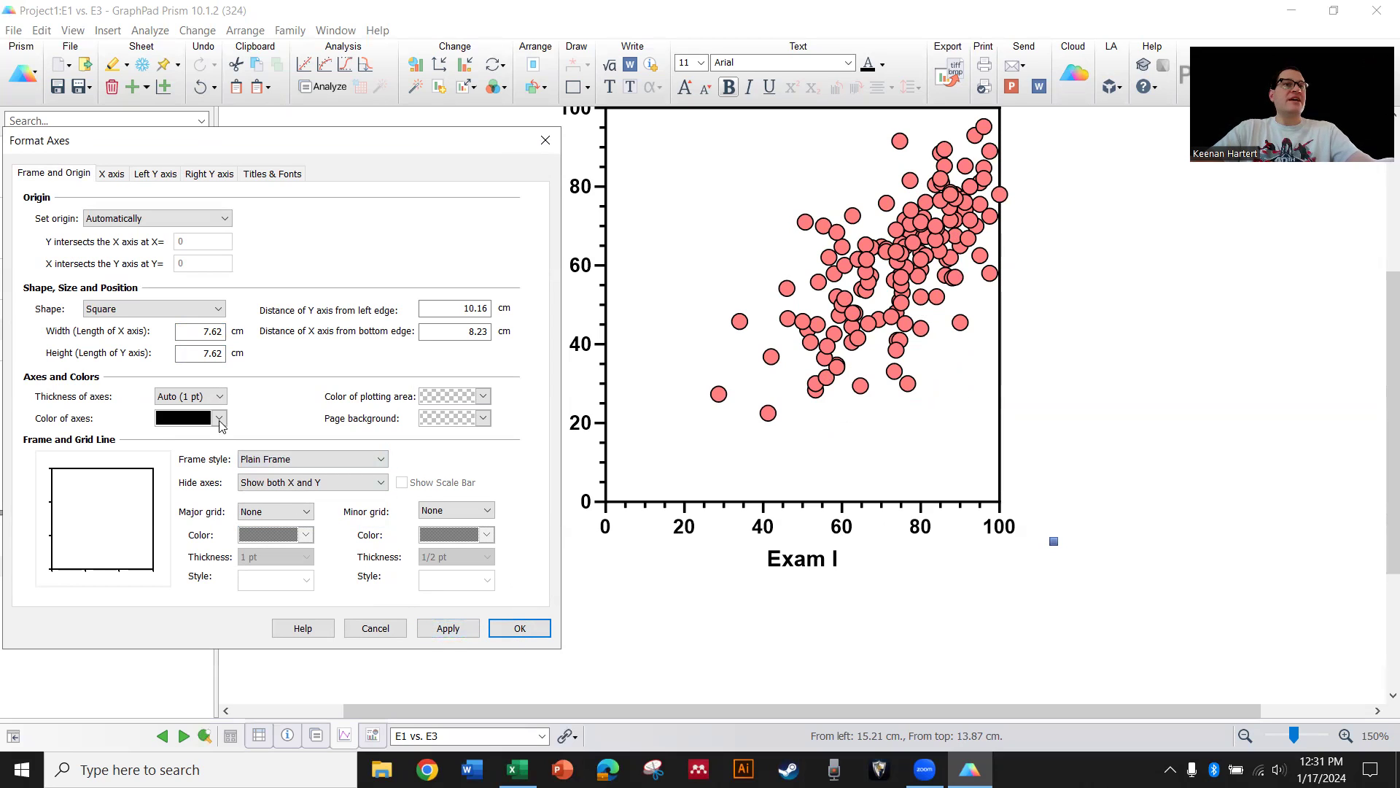
# Add a vertical grid line at X = 71 without a tick and apply it to the graph
pyautogui.click(114, 174)
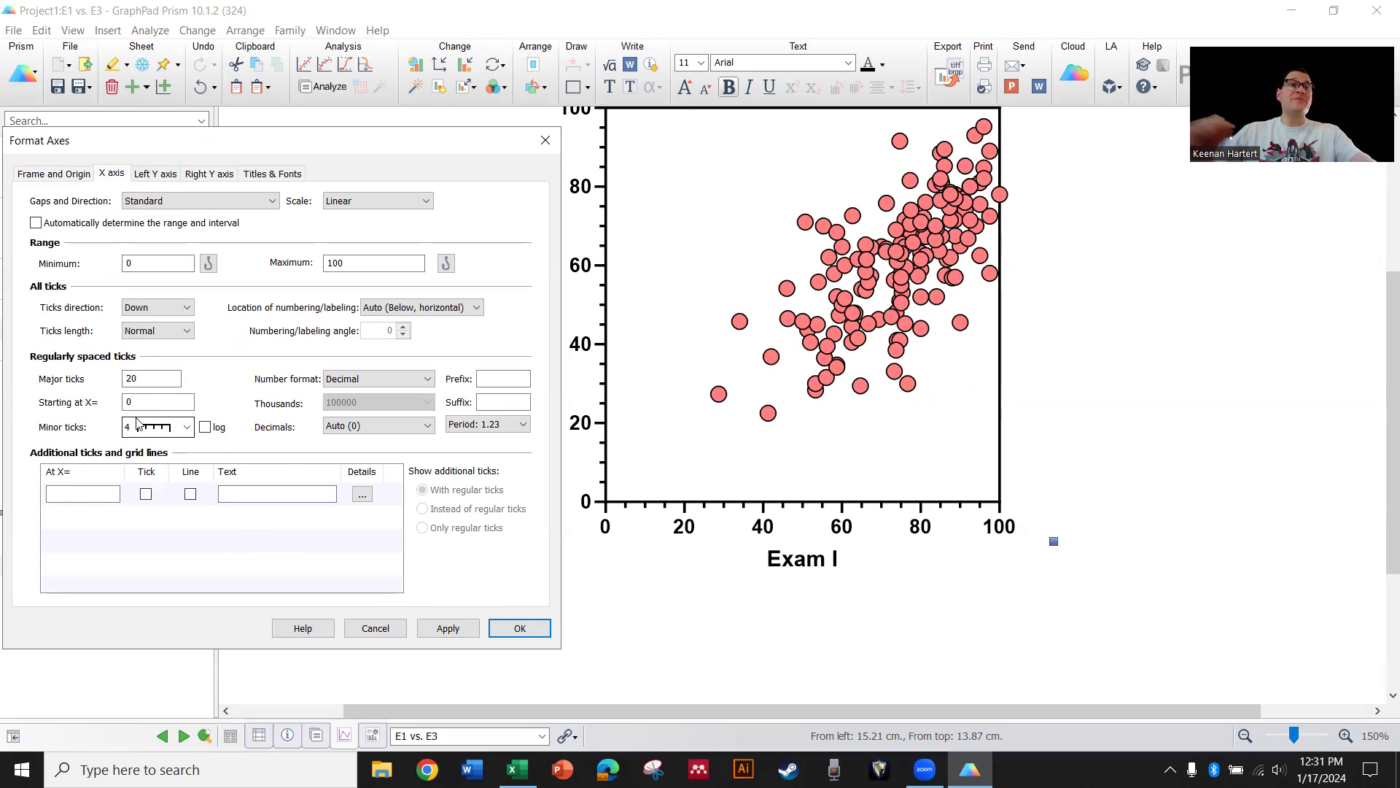
pyautogui.click(191, 495)
pyautogui.click(90, 496)
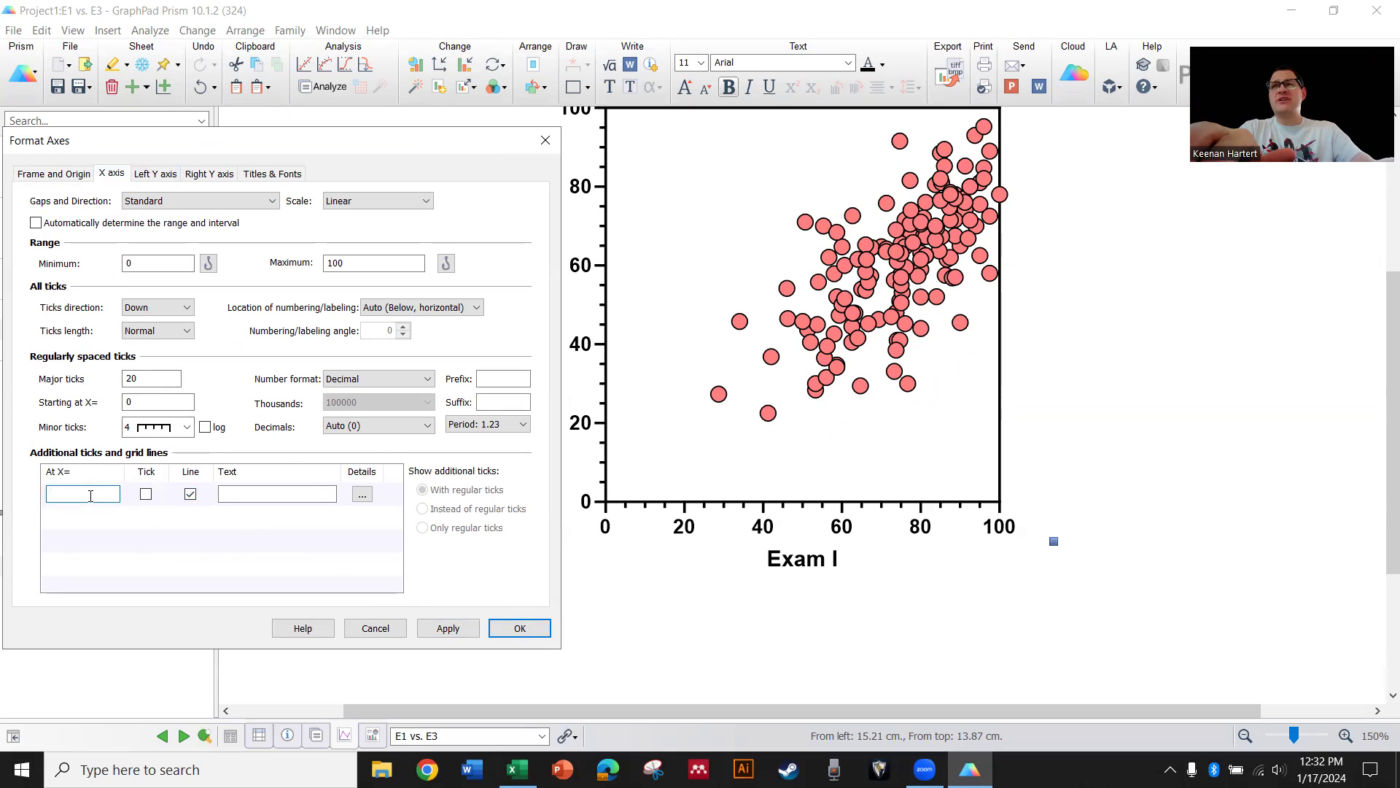
pyautogui.write('71')
pyautogui.click(450, 627)
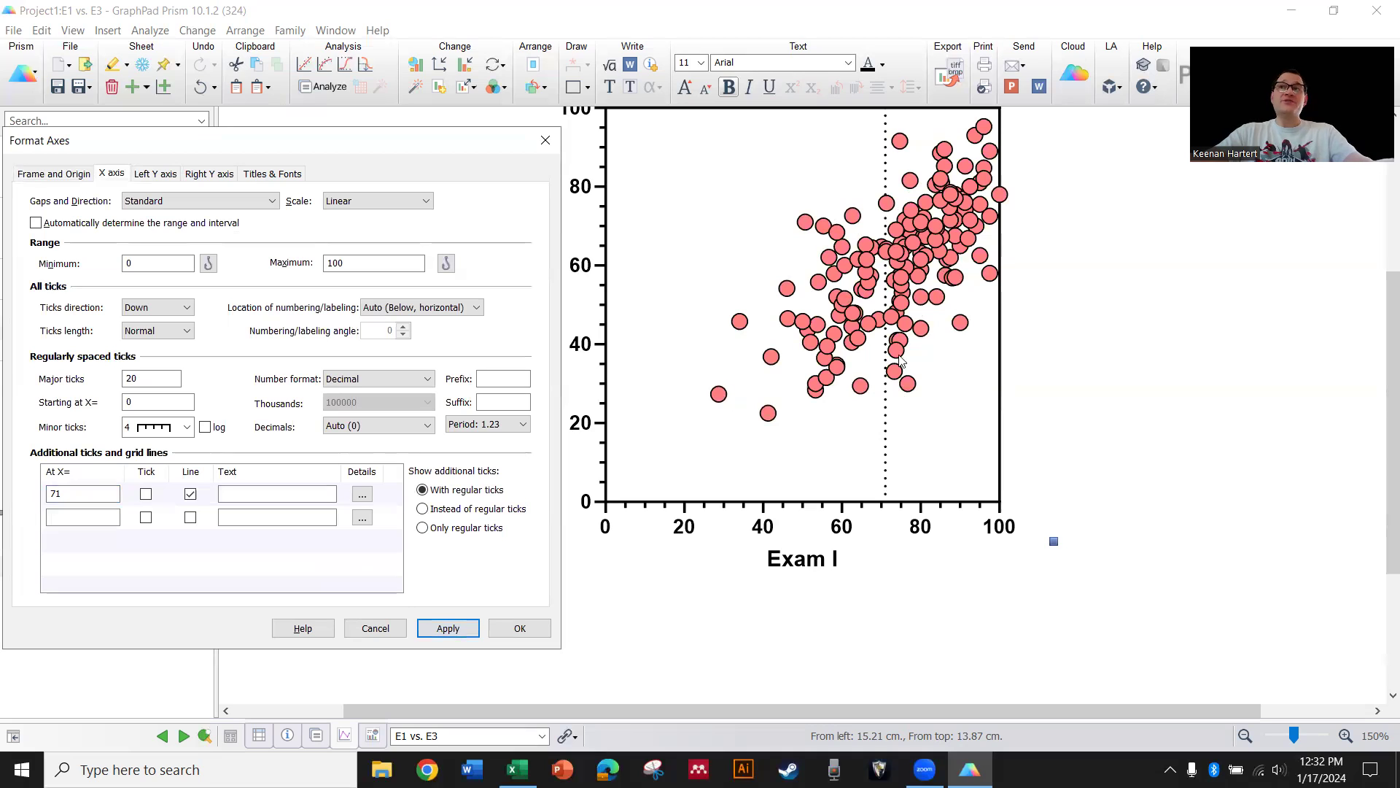
# Add a horizontal grid line at Y = 68 without a tick and apply it to the graph
pyautogui.click(163, 176)
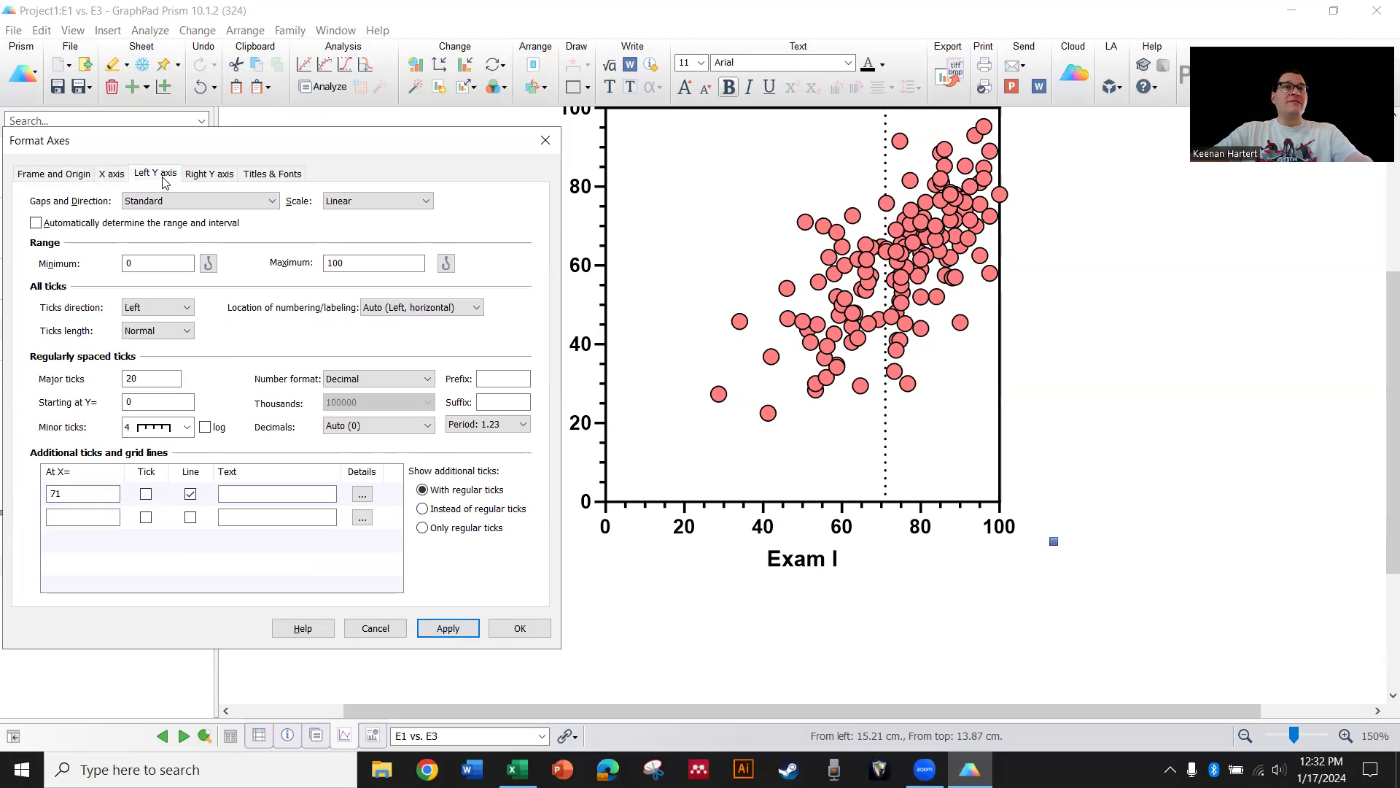
pyautogui.click(104, 496)
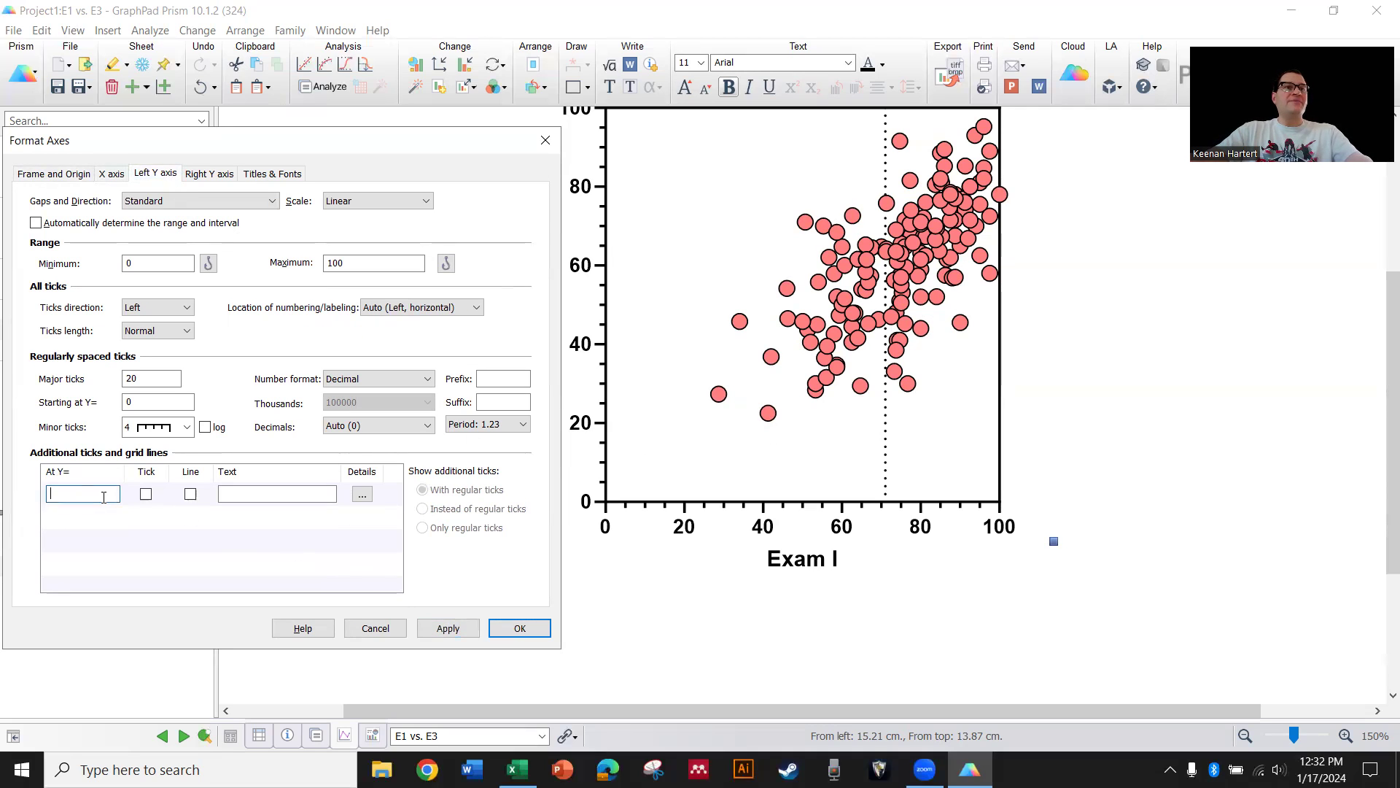
pyautogui.write('68')
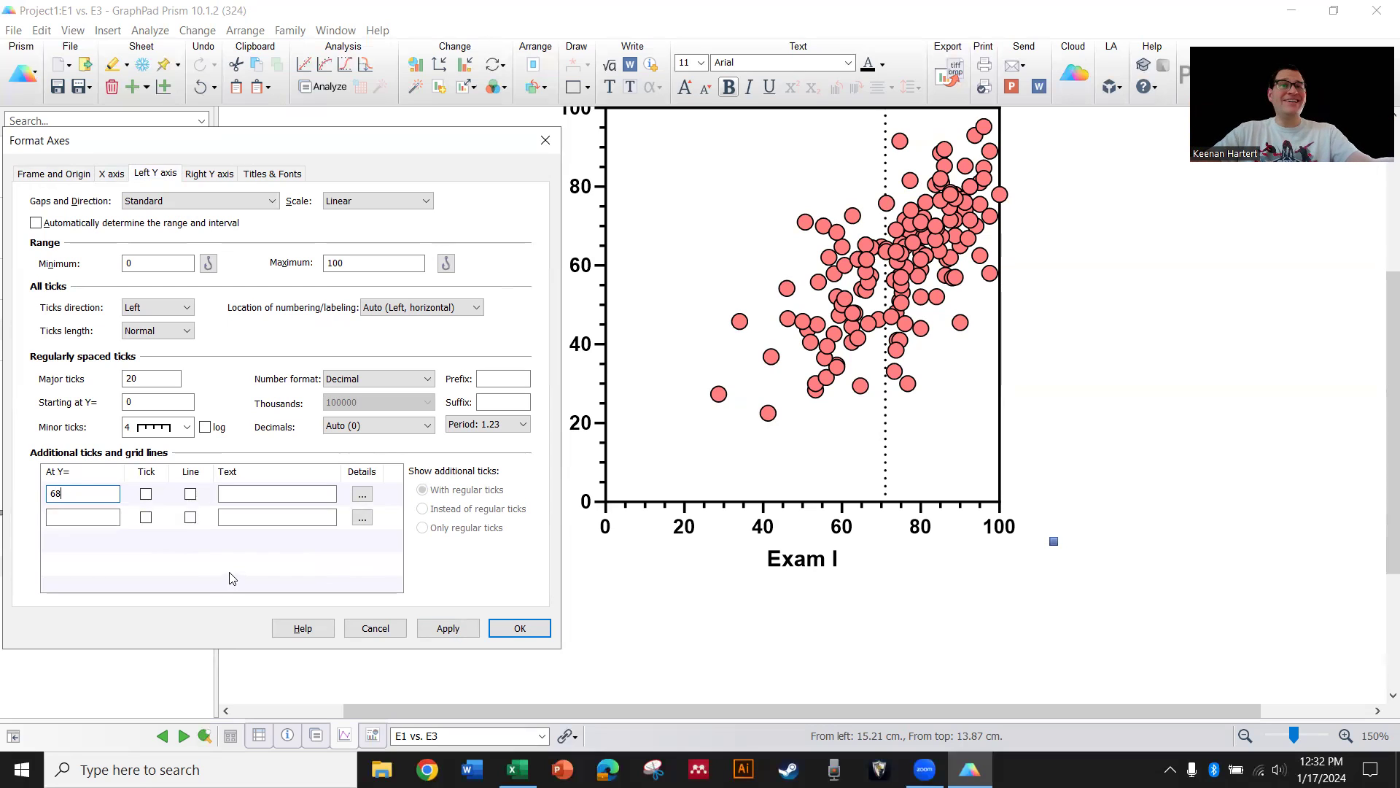
pyautogui.click(190, 493)
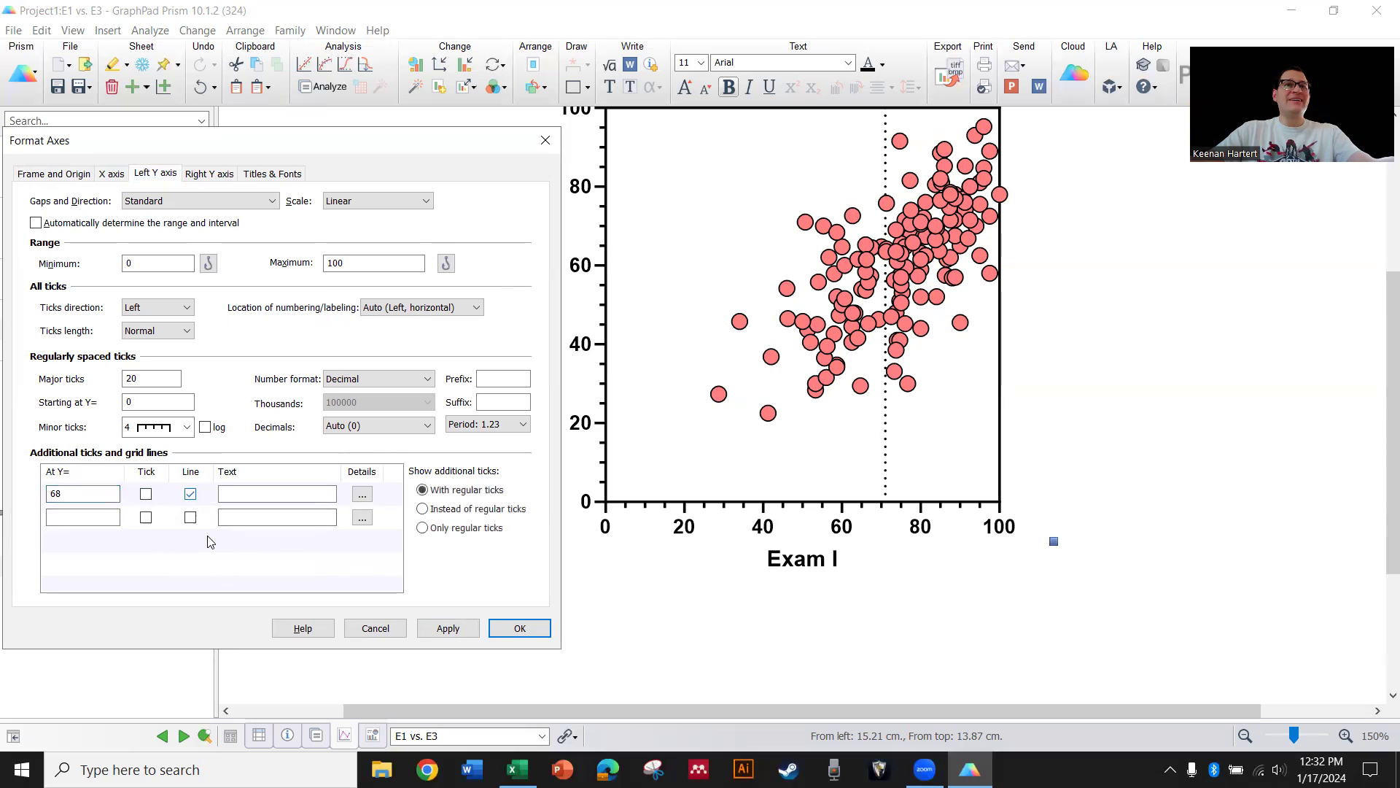
pyautogui.click(459, 631)
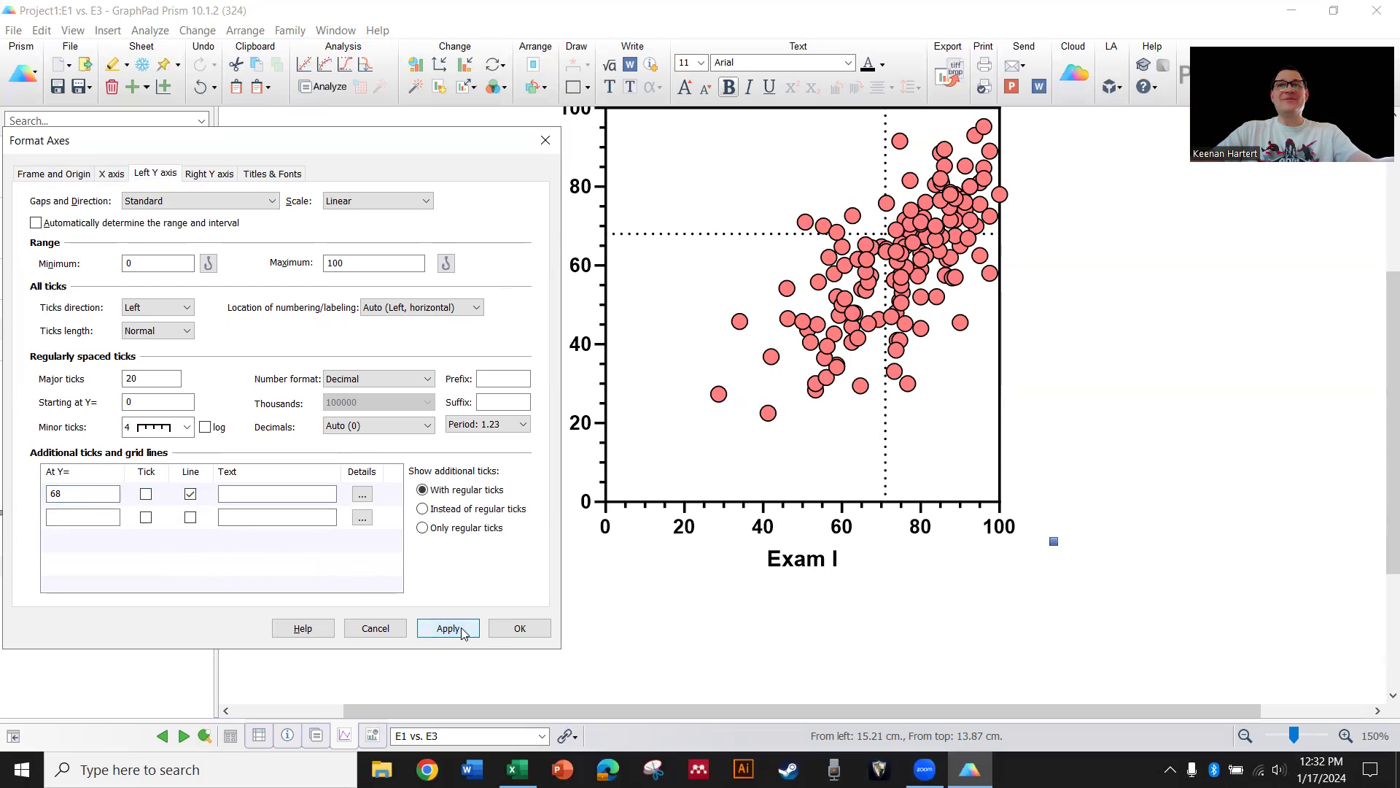
# Move the horizontal grid line to Y = 62, apply it and close the axis settings
pyautogui.click(107, 492)
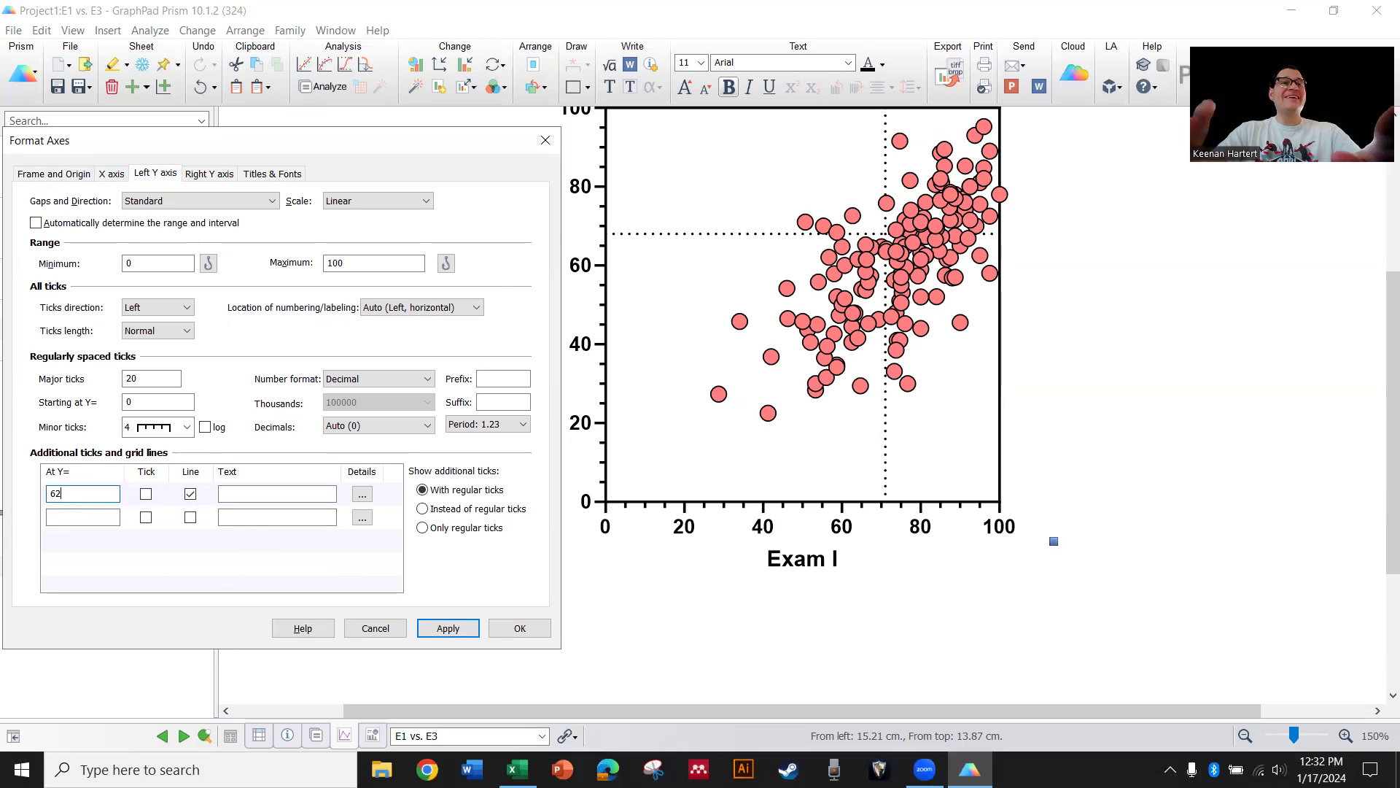
pyautogui.click(439, 637)
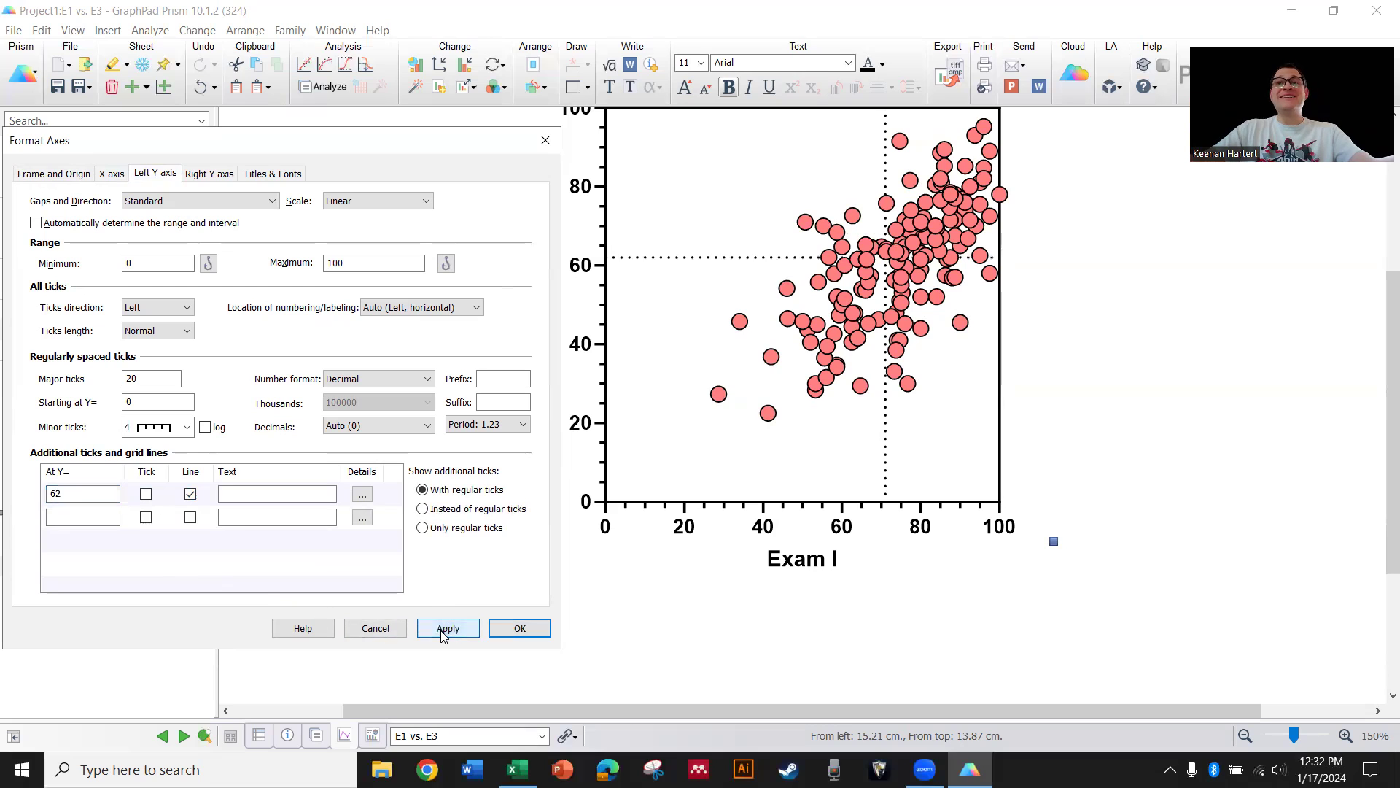
pyautogui.click(515, 628)
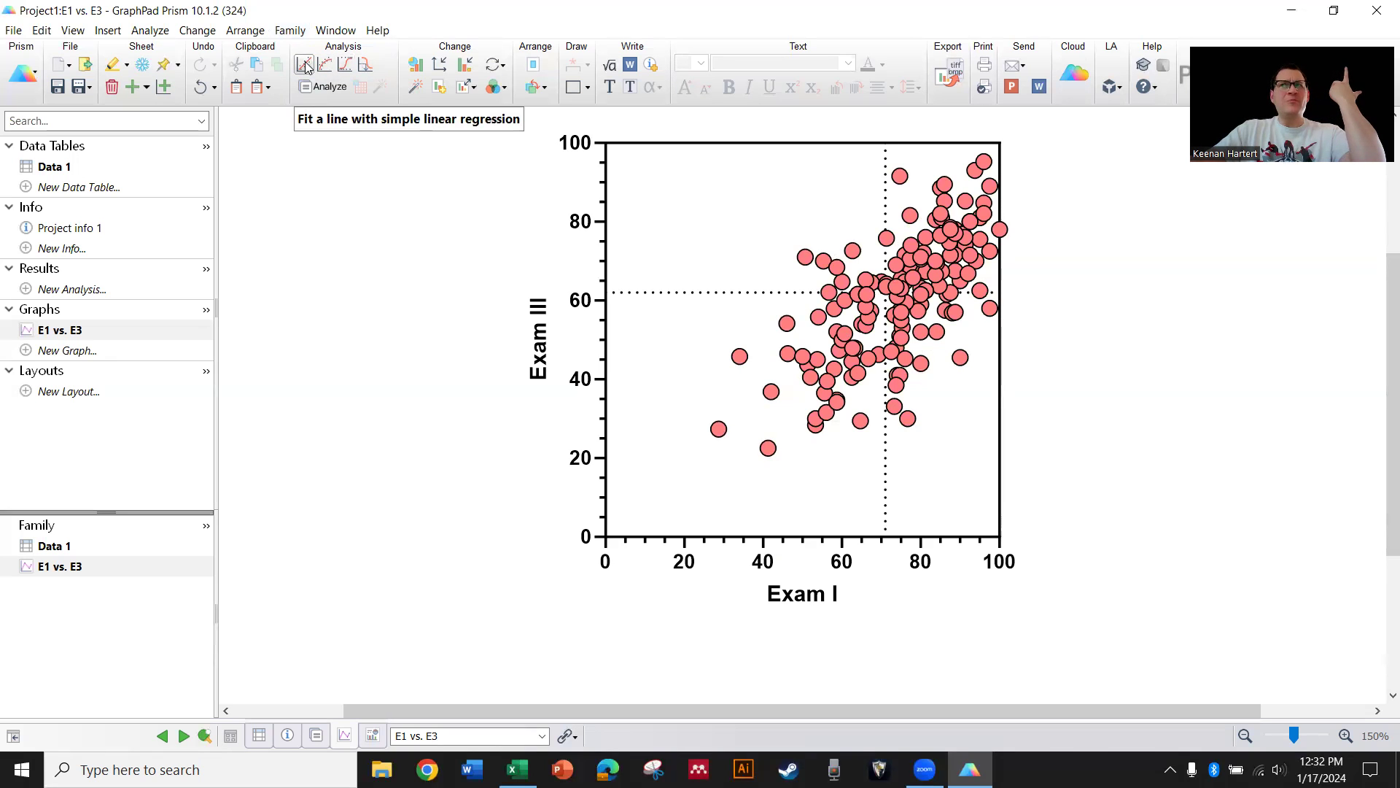
# Start a Simple linear regression from the XY analyses on the Exam III data set
pyautogui.click(323, 87)
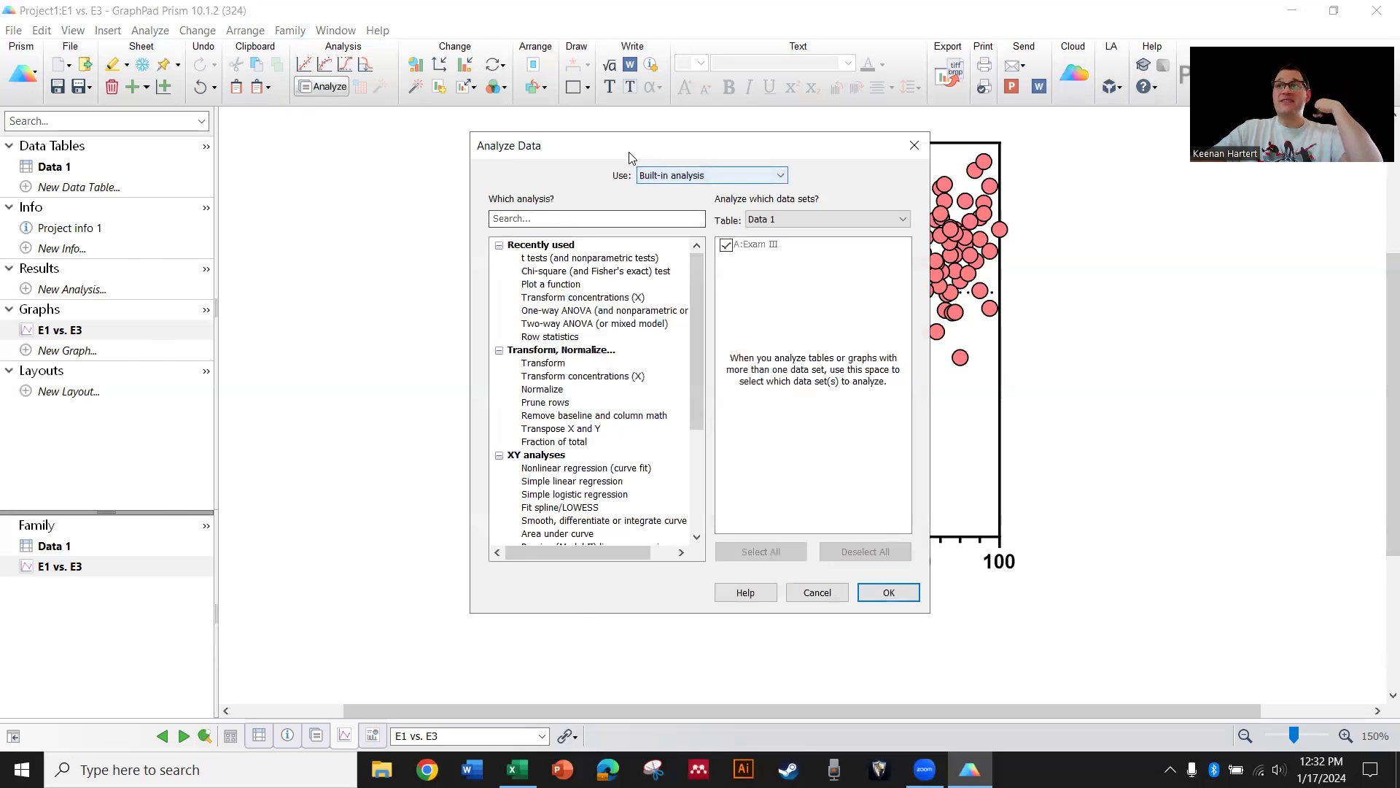
pyautogui.moveTo(631, 157); pyautogui.dragTo(232, 155)
pyautogui.doubleClick(140, 245)
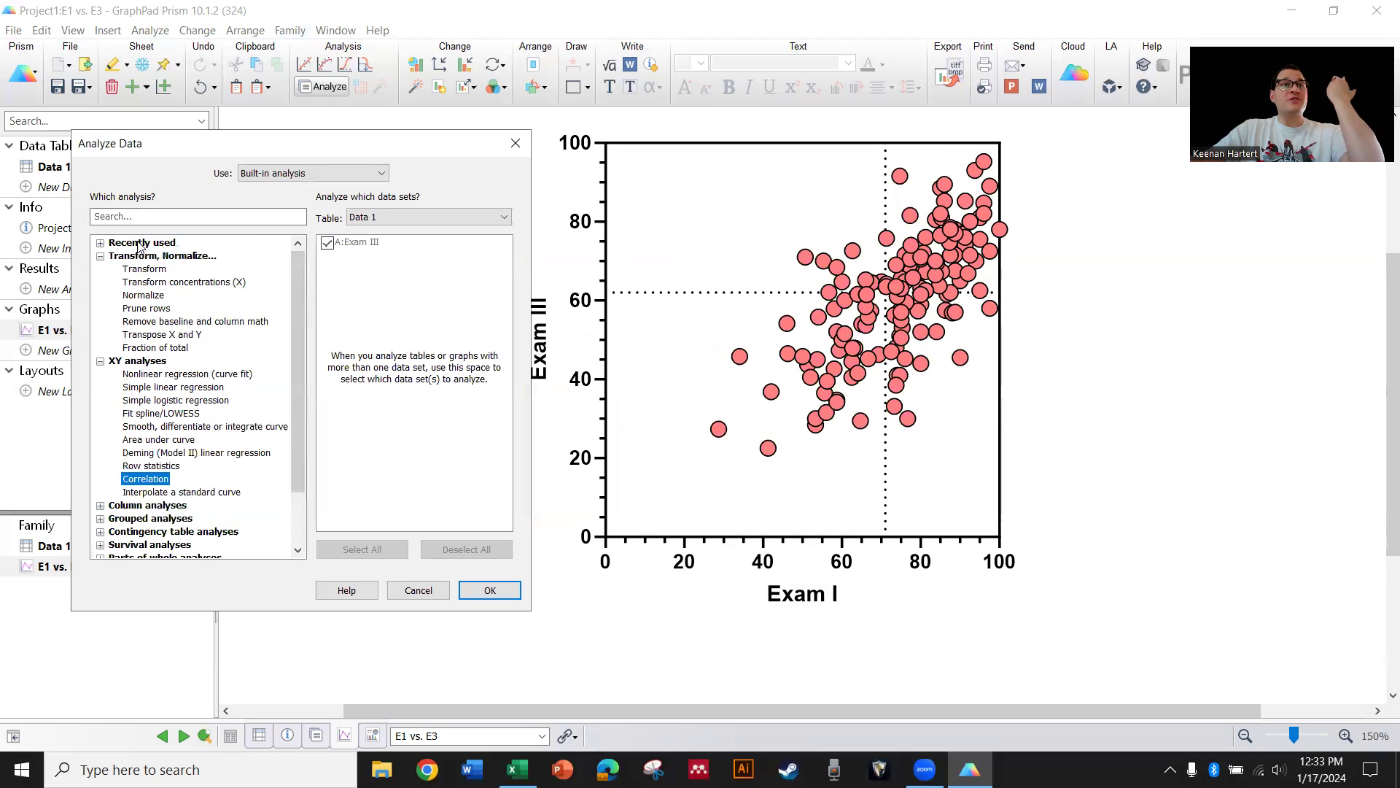
pyautogui.doubleClick(155, 257)
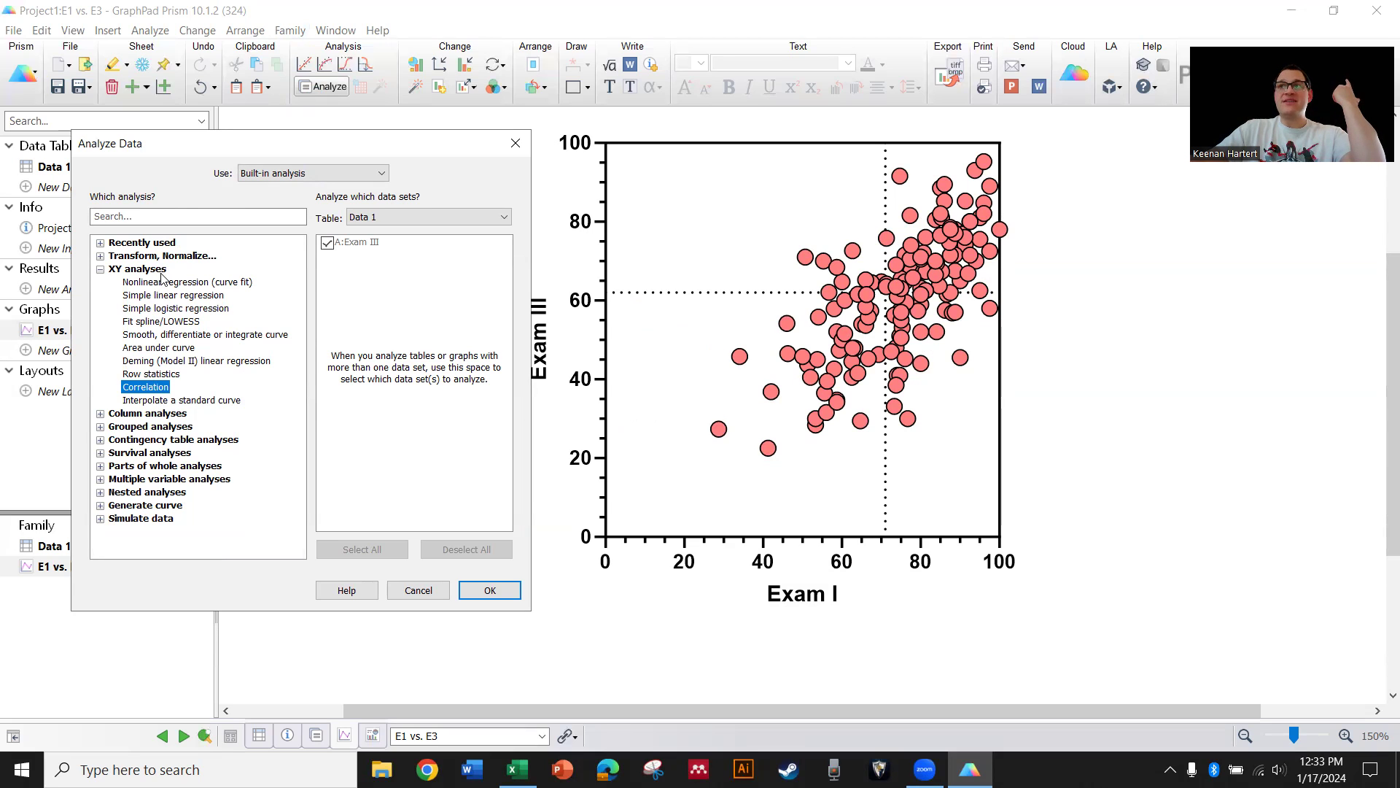
pyautogui.doubleClick(135, 413)
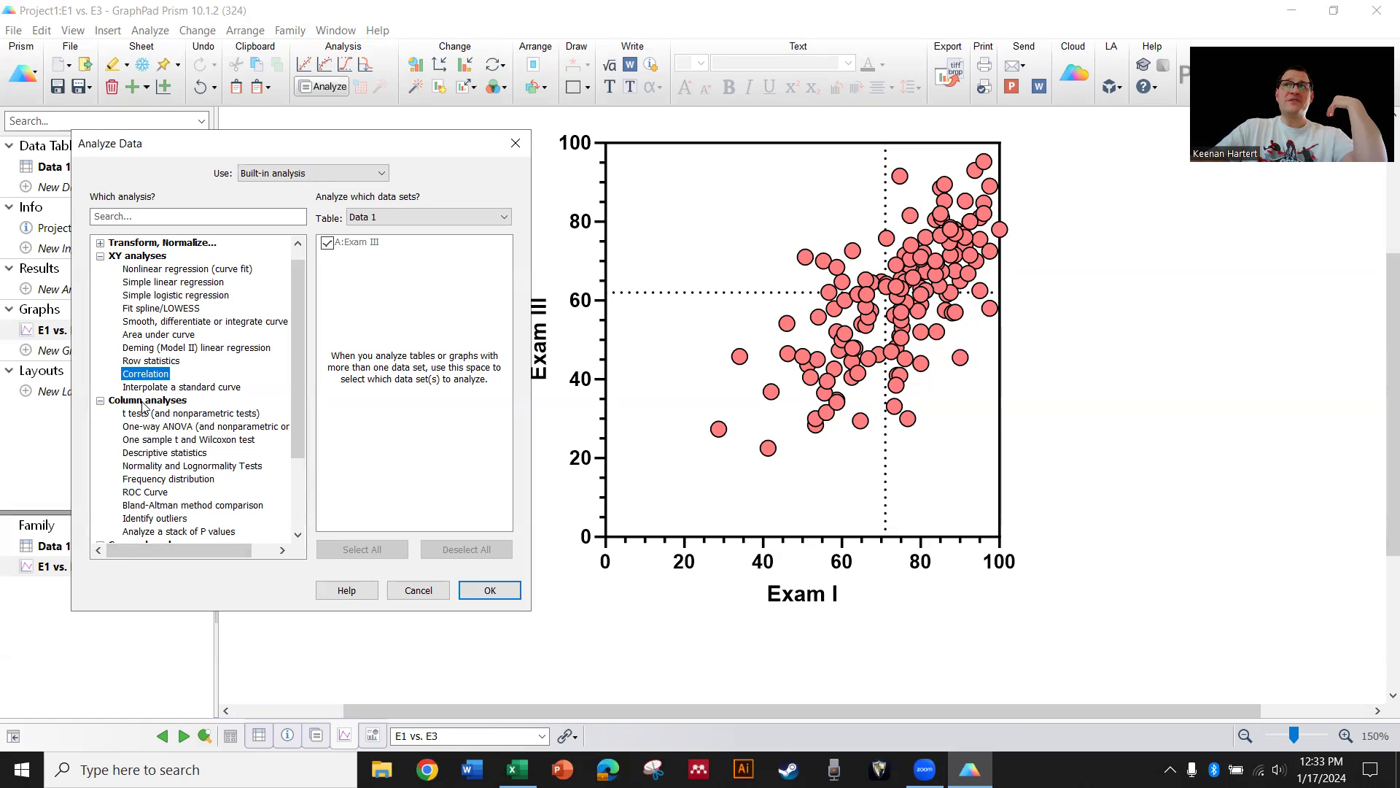
pyautogui.doubleClick(143, 402)
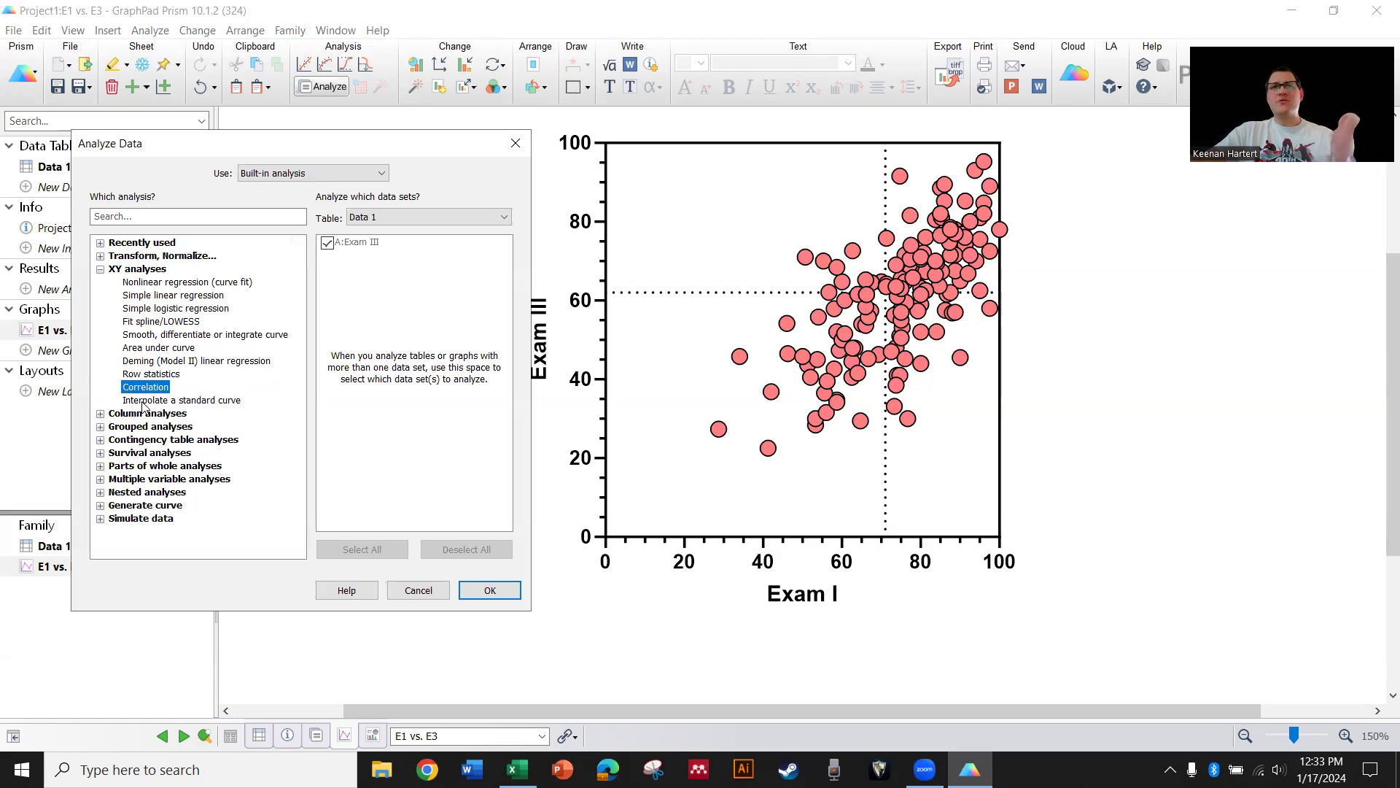
pyautogui.click(188, 296)
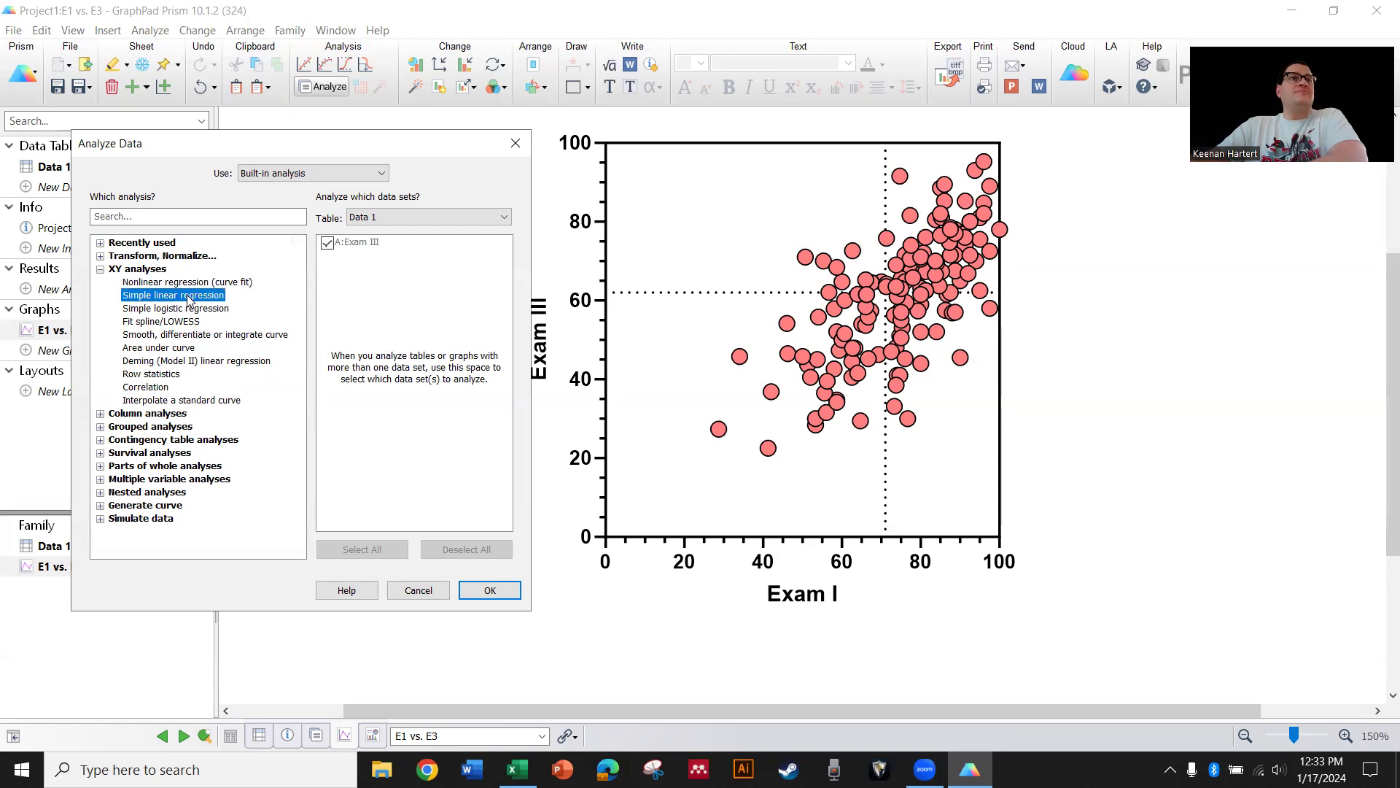
pyautogui.click(489, 590)
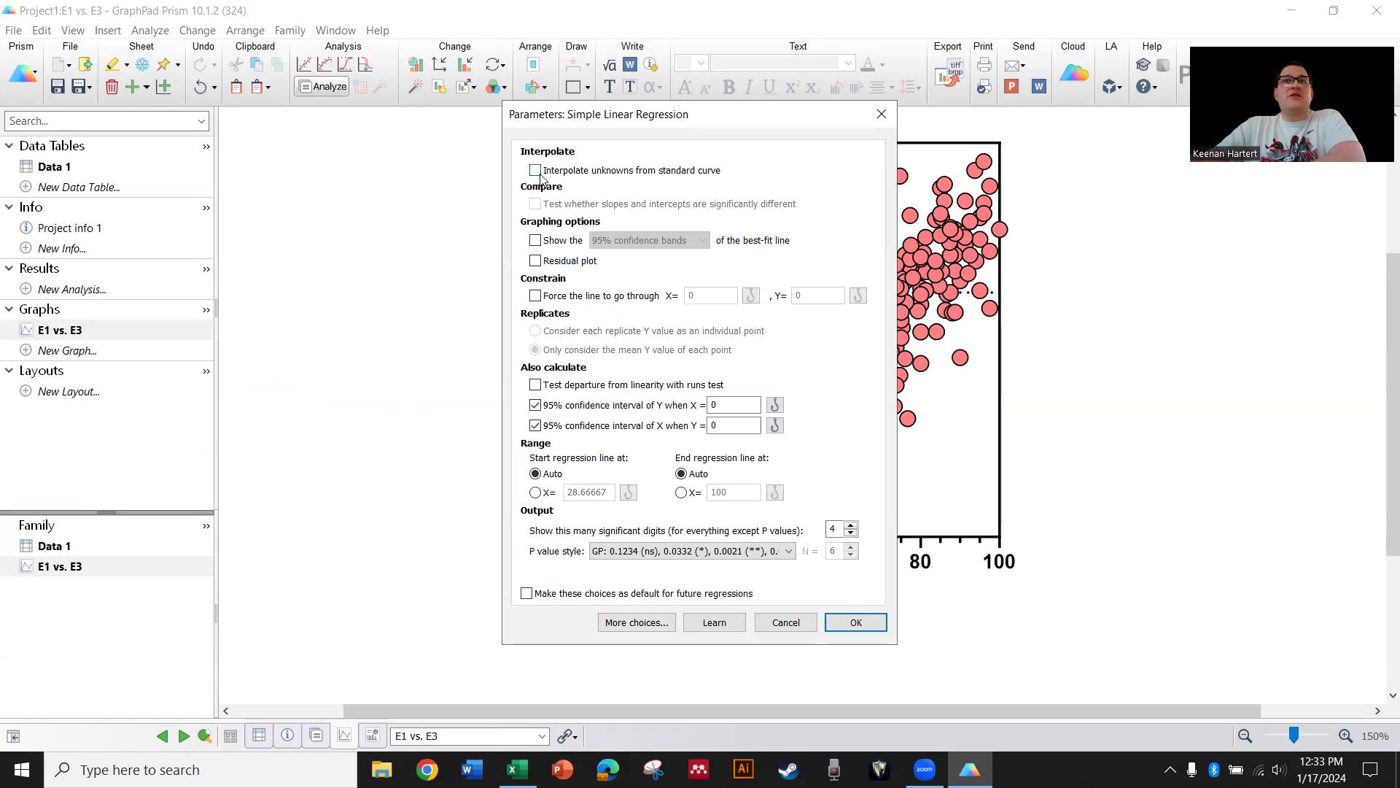
# Enable interpolation of unknowns from the standard curve and 95% confidence bands of the best-fit line, and run the regression
pyautogui.click(565, 175)
pyautogui.click(536, 241)
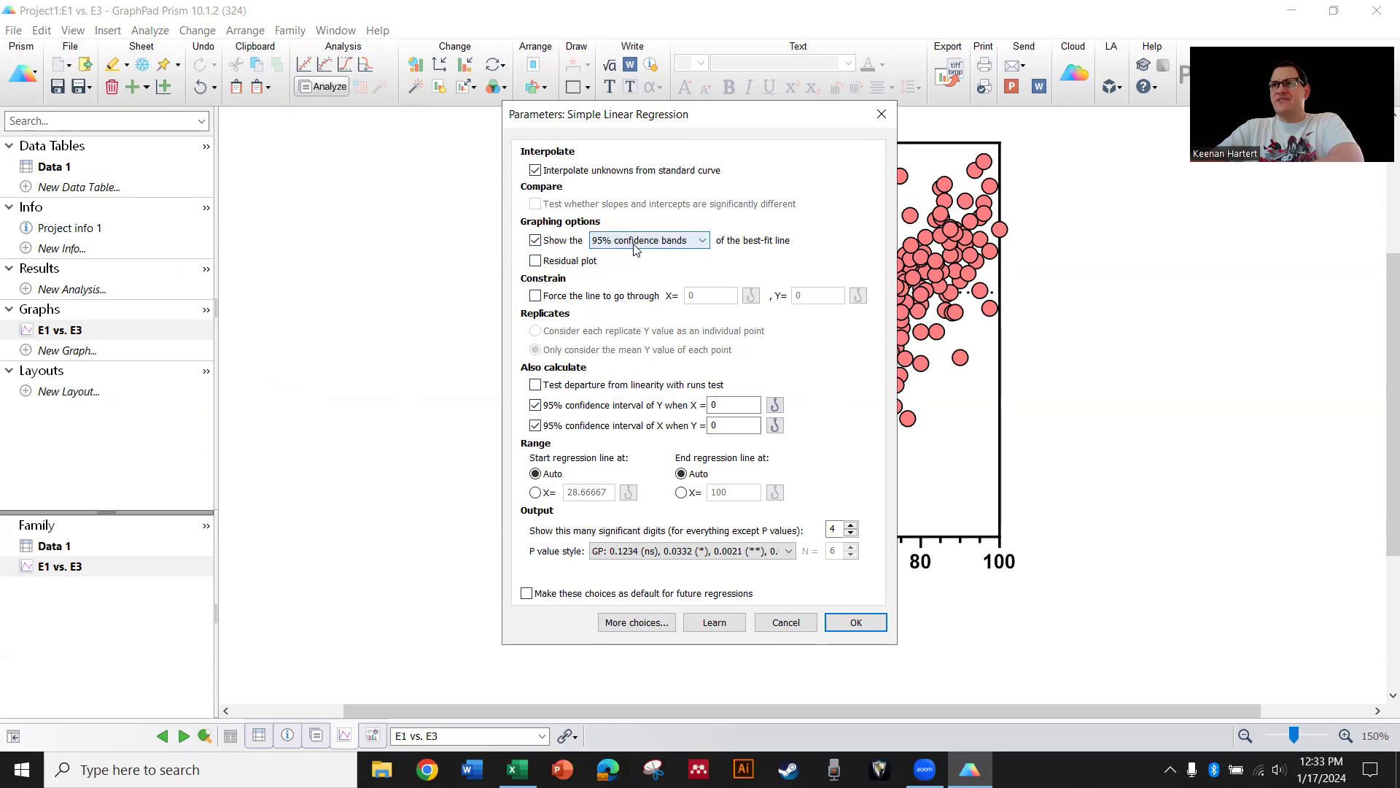
pyautogui.moveTo(711, 124); pyautogui.dragTo(331, 111)
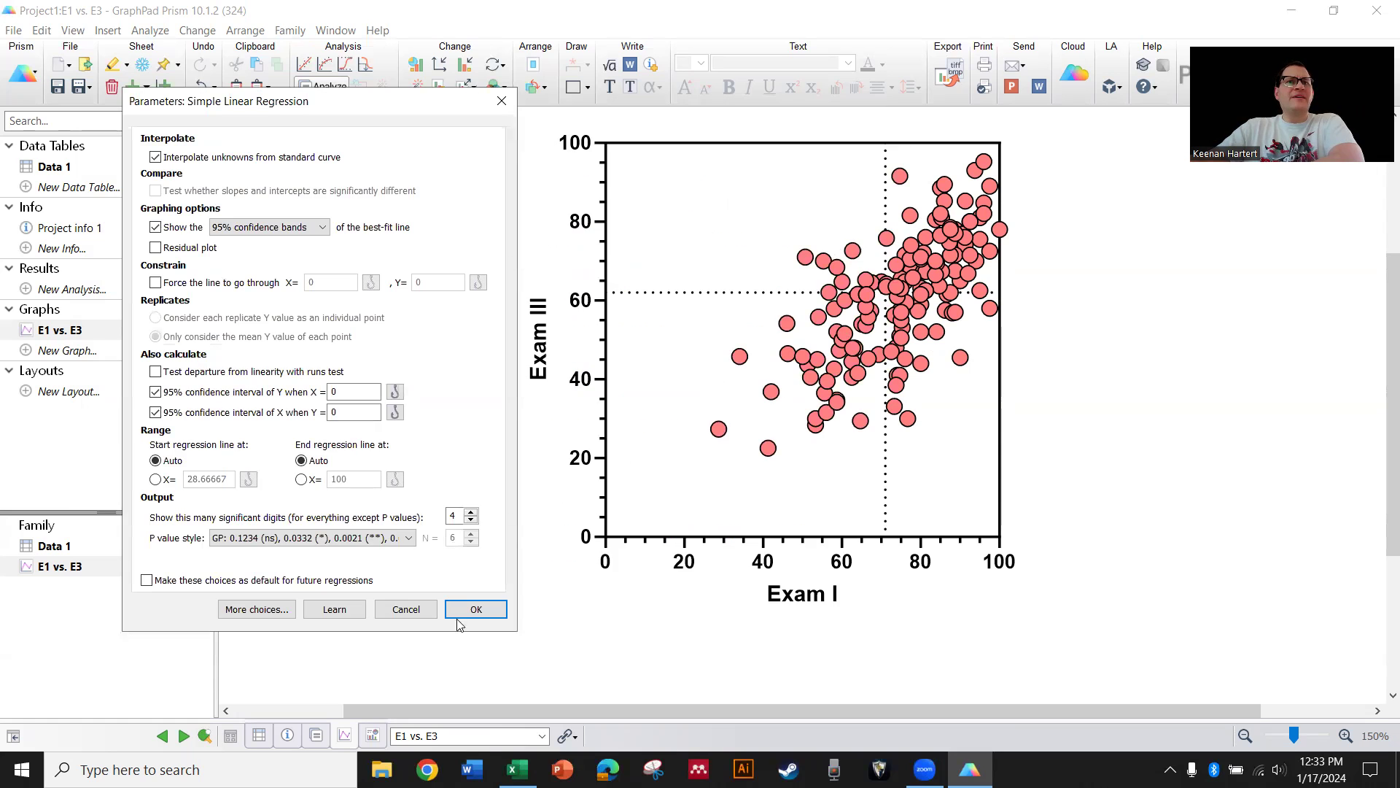
pyautogui.click(475, 609)
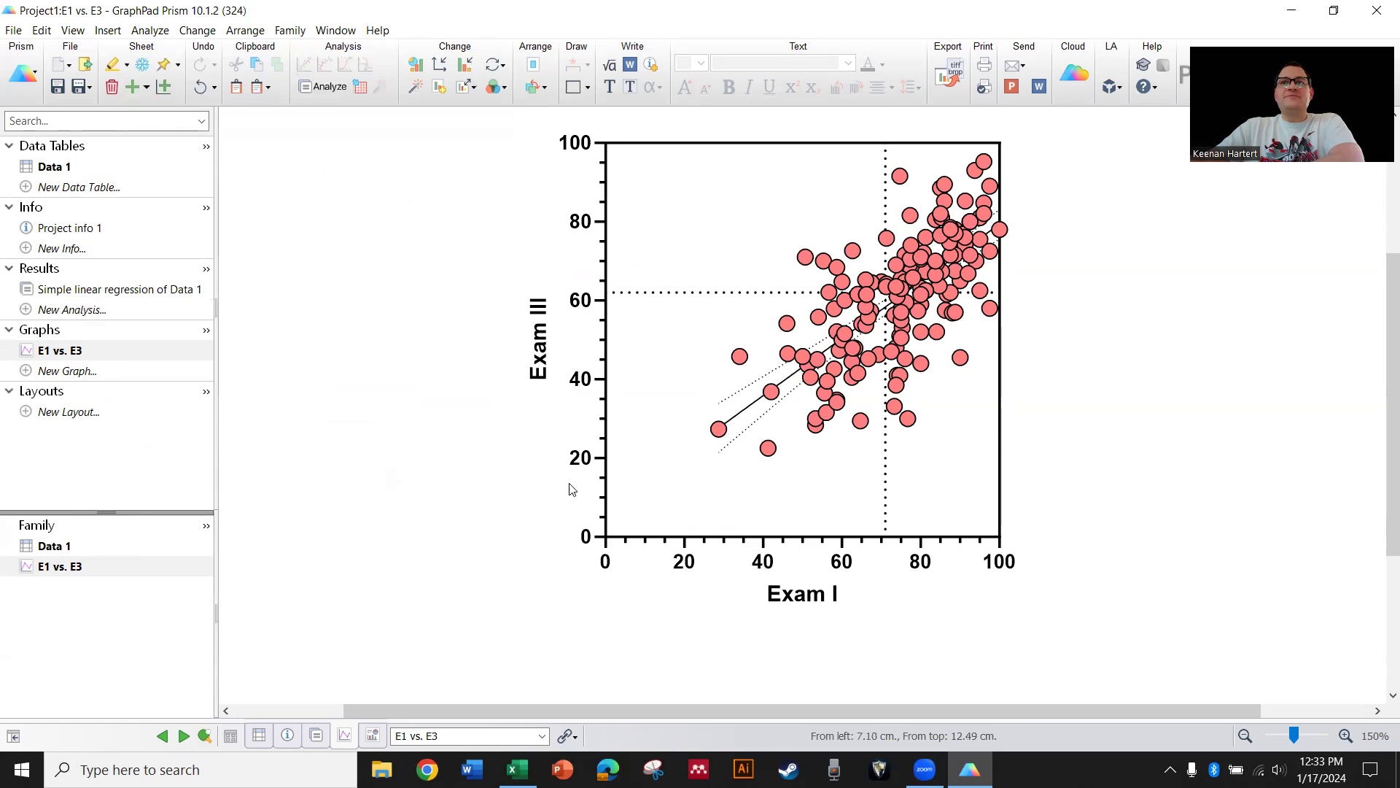
# Color the regression data set's error bars medium green and its connecting line bright green
pyautogui.scroll(5, 813, 407)
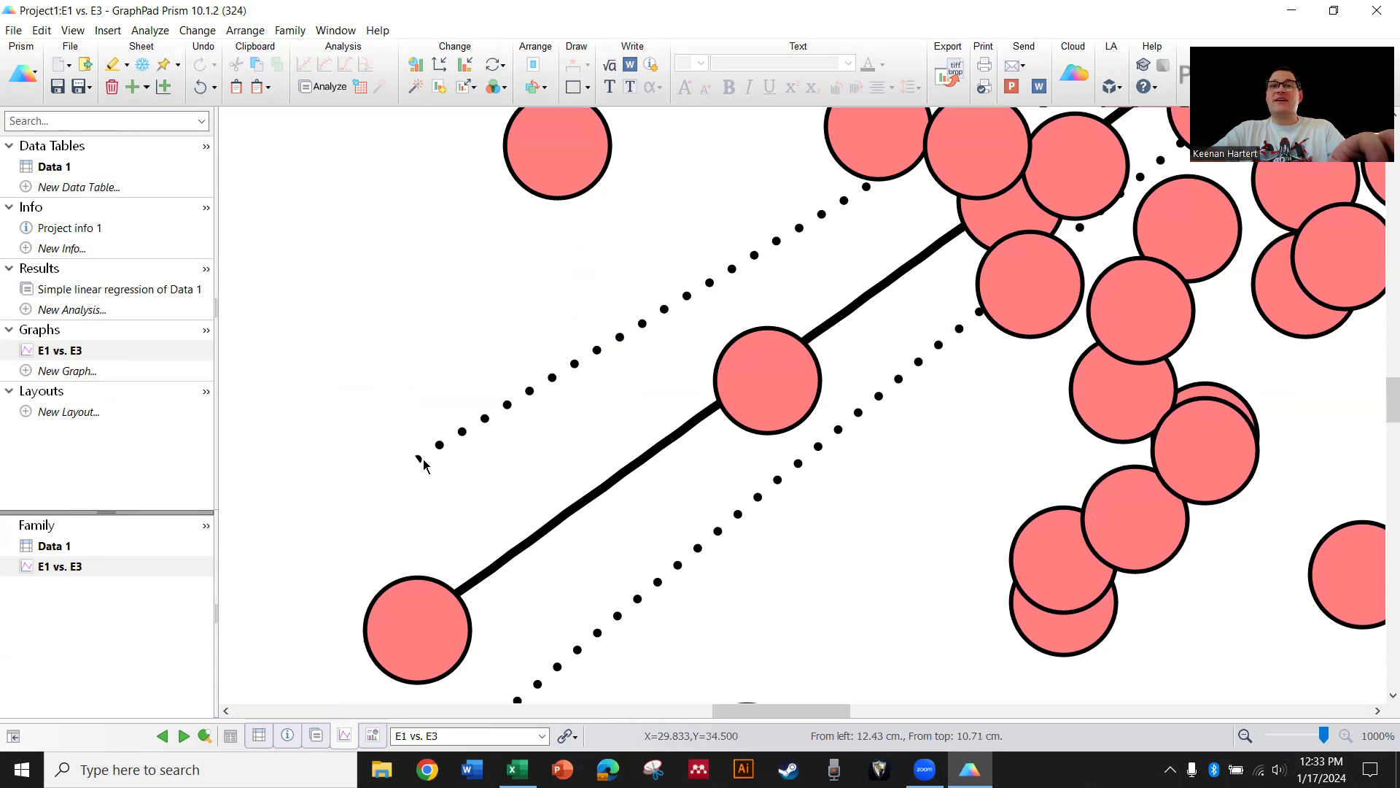
pyautogui.scroll(-5, 651, 454)
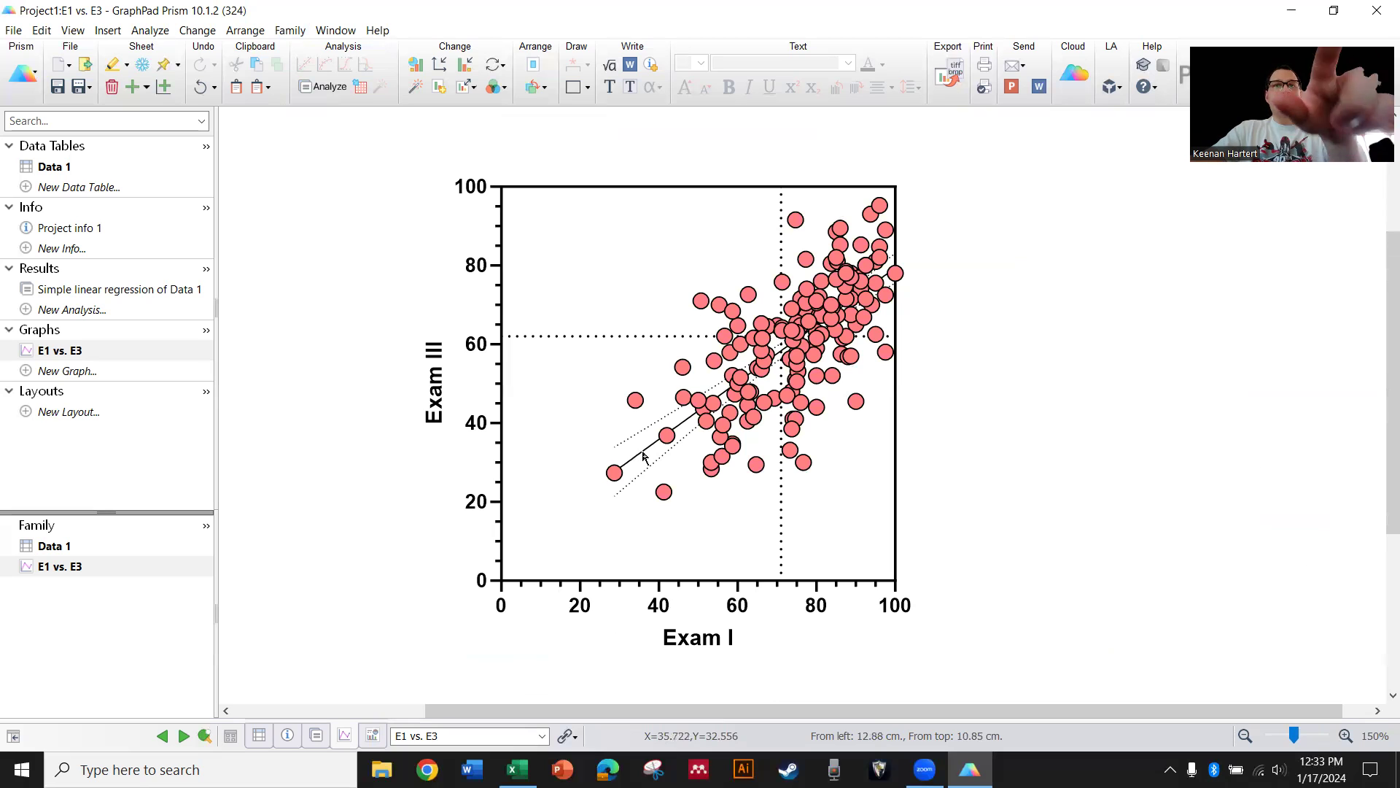
pyautogui.doubleClick(642, 451)
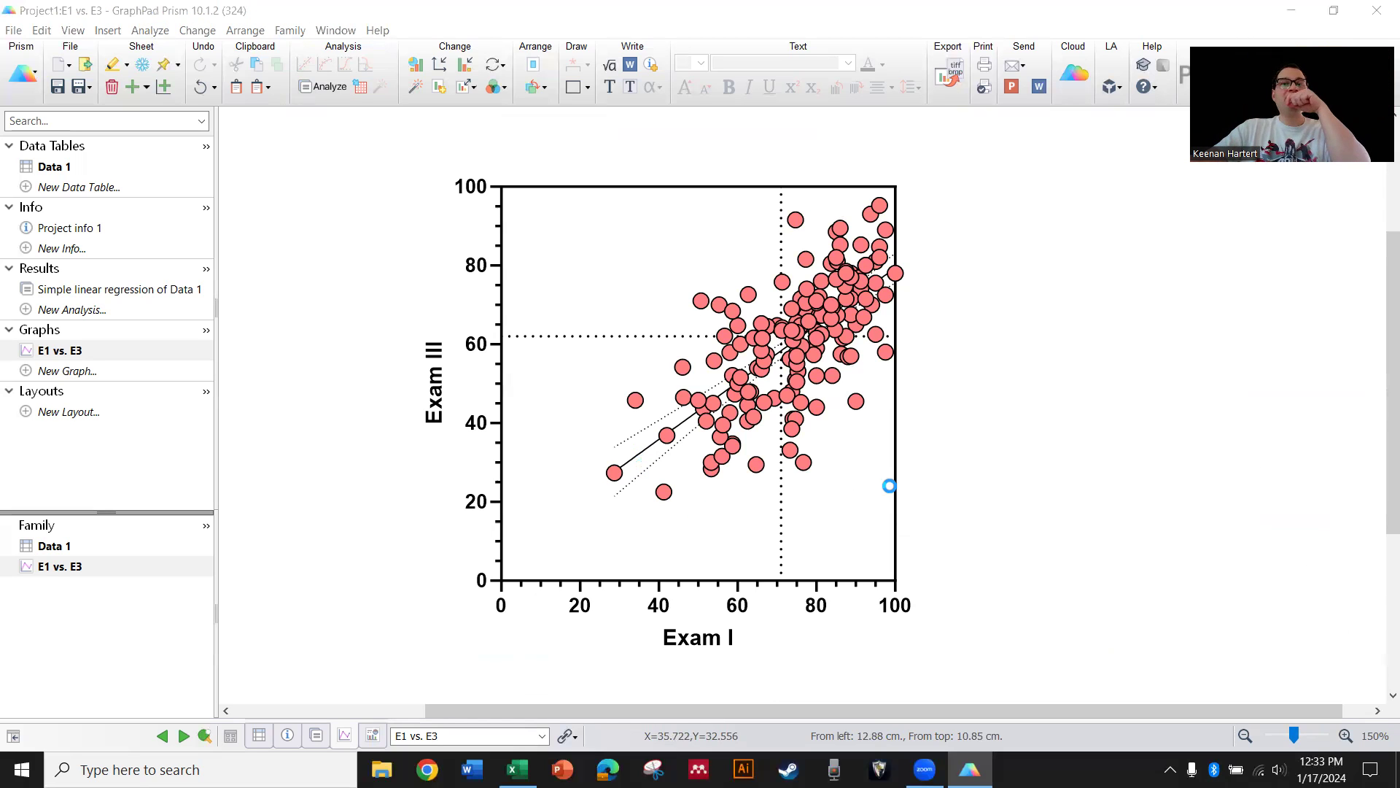
pyautogui.click(581, 364)
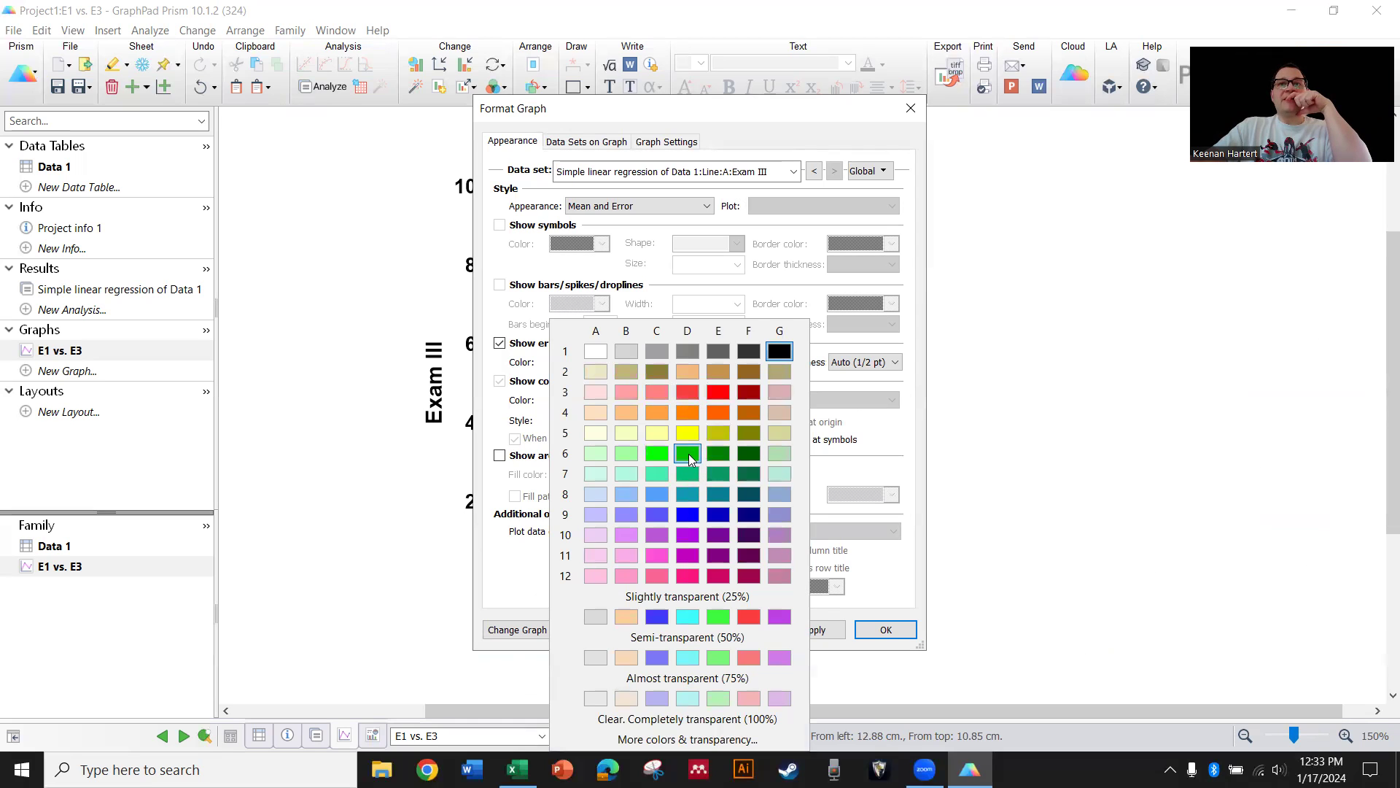
pyautogui.click(658, 459)
pyautogui.click(589, 400)
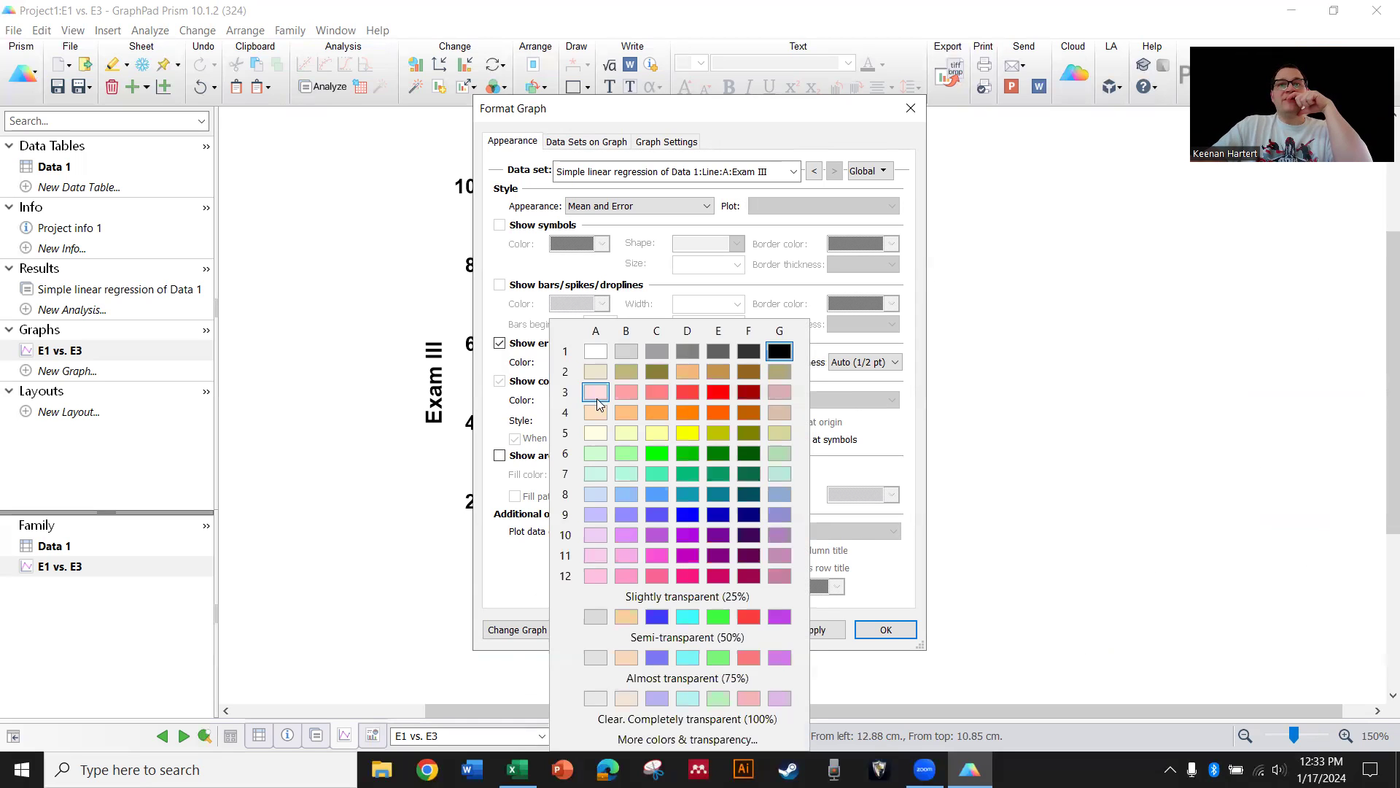
pyautogui.click(658, 458)
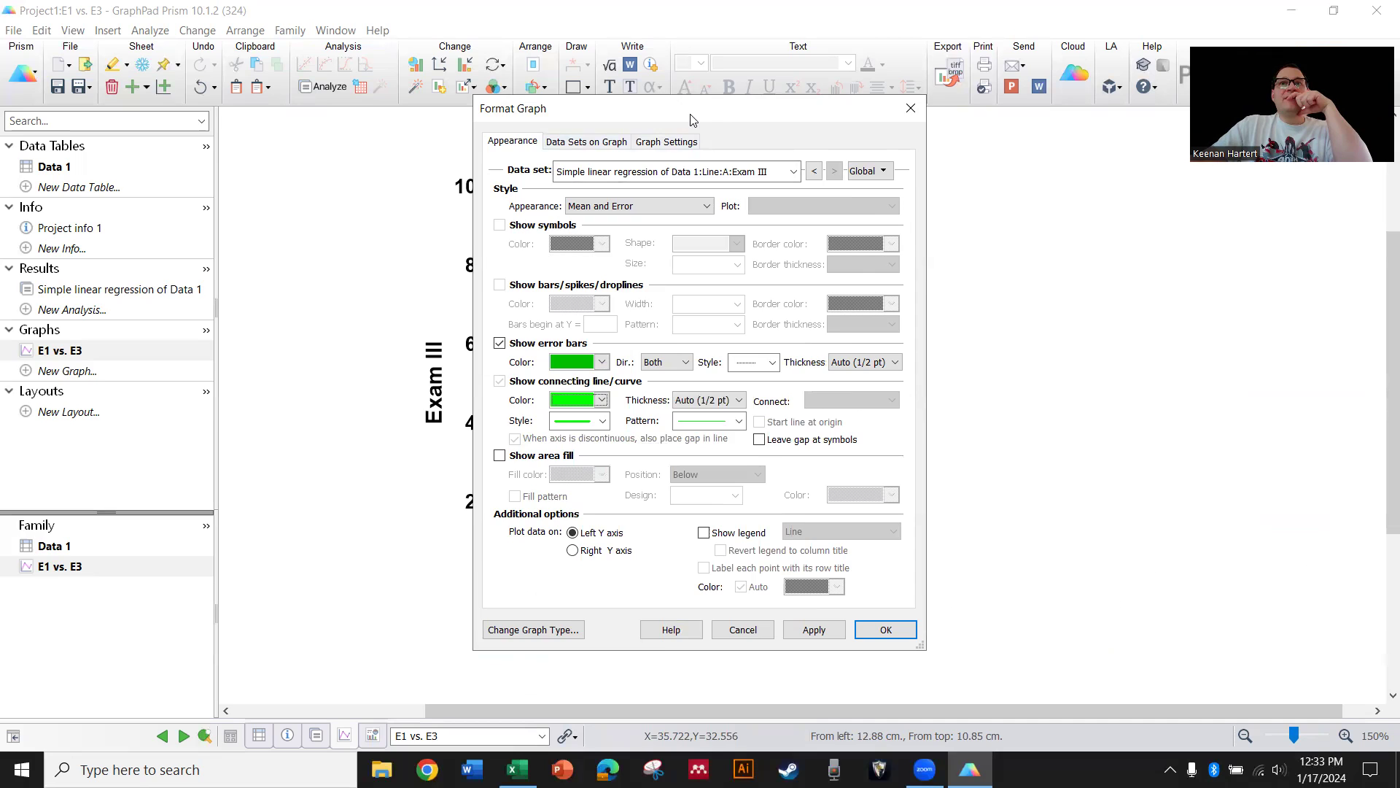
# Recolor the regression's connecting line dark green, apply the formatting and inspect the line on the graph
pyautogui.moveTo(692, 119); pyautogui.dragTo(175, 121)
pyautogui.click(85, 401)
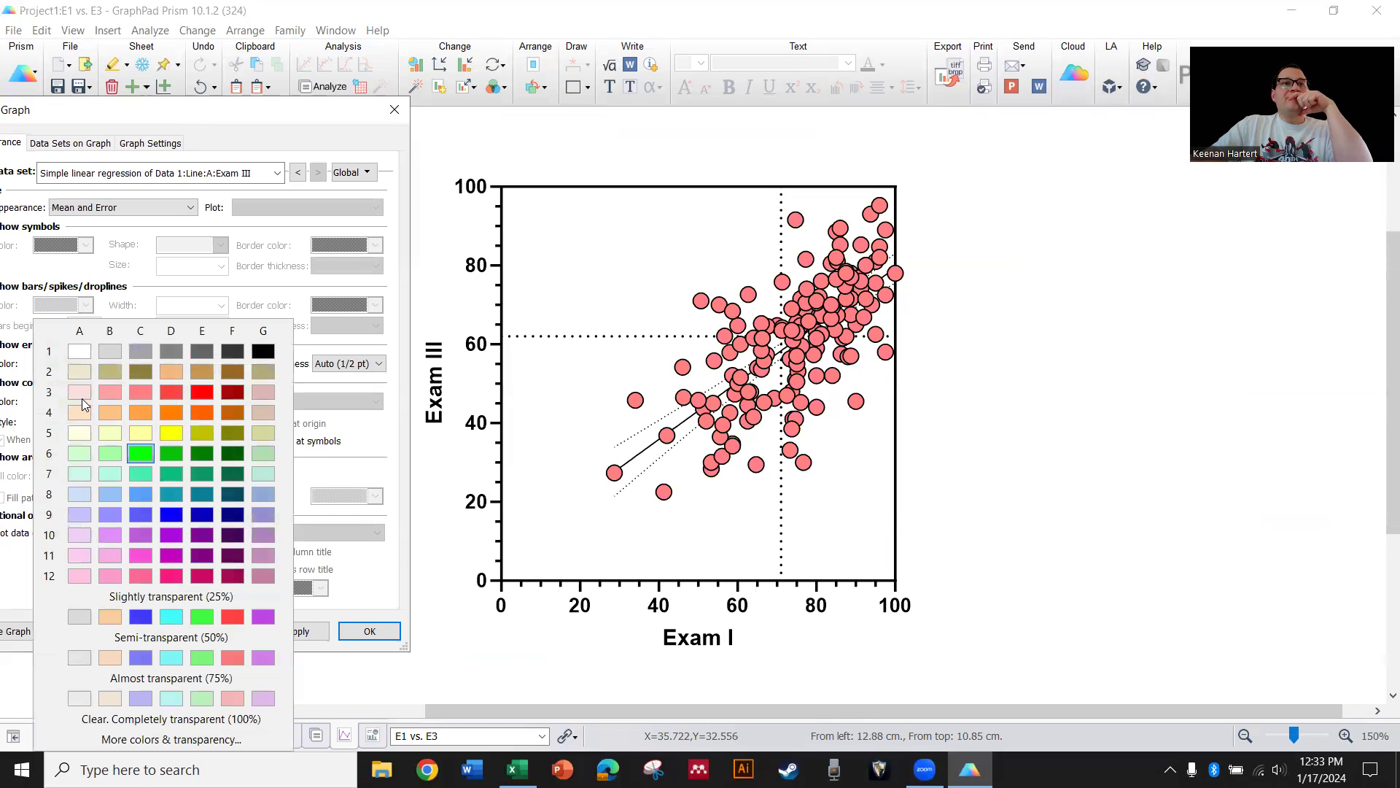
pyautogui.click(205, 458)
pyautogui.click(297, 631)
pyautogui.click(370, 631)
pyautogui.scroll(5, 631, 491)
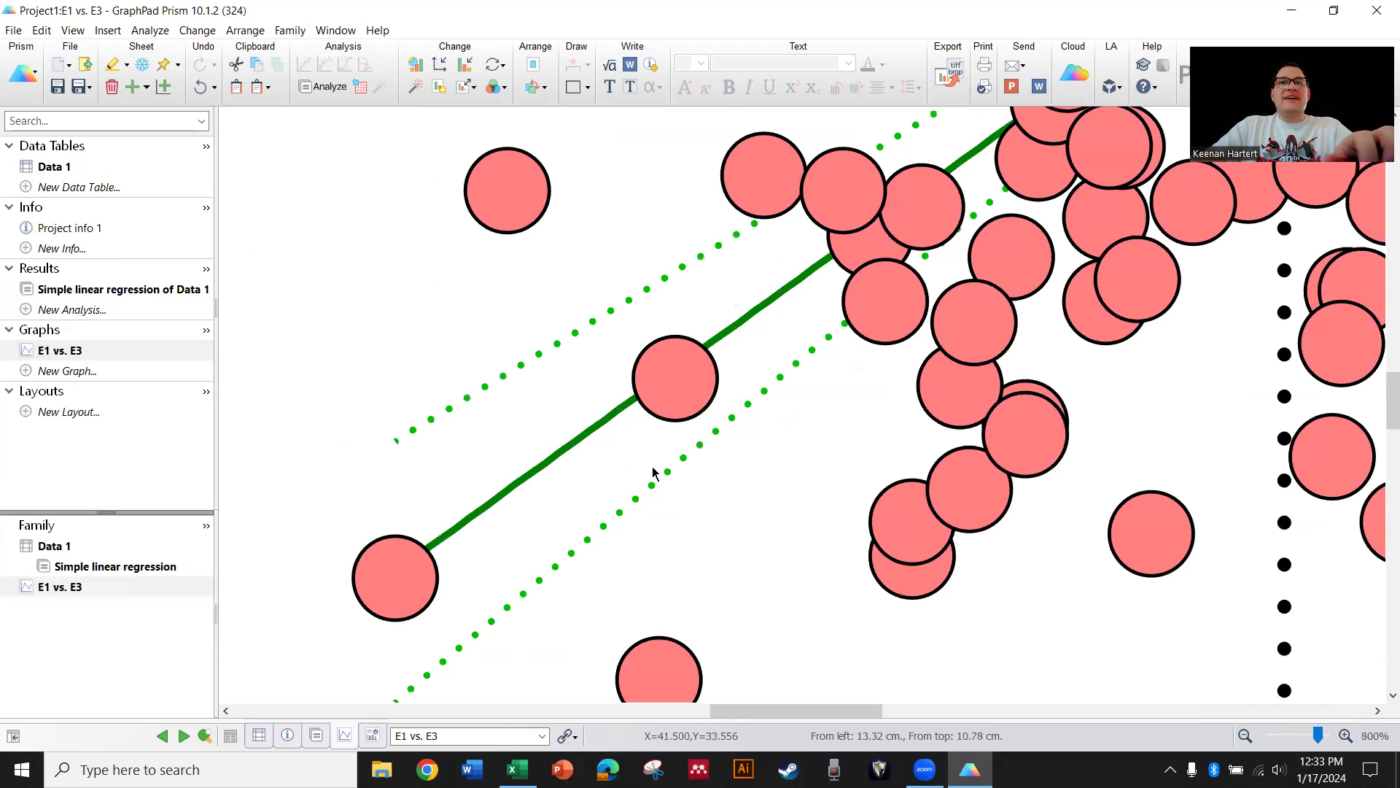
pyautogui.scroll(-4, 739, 416)
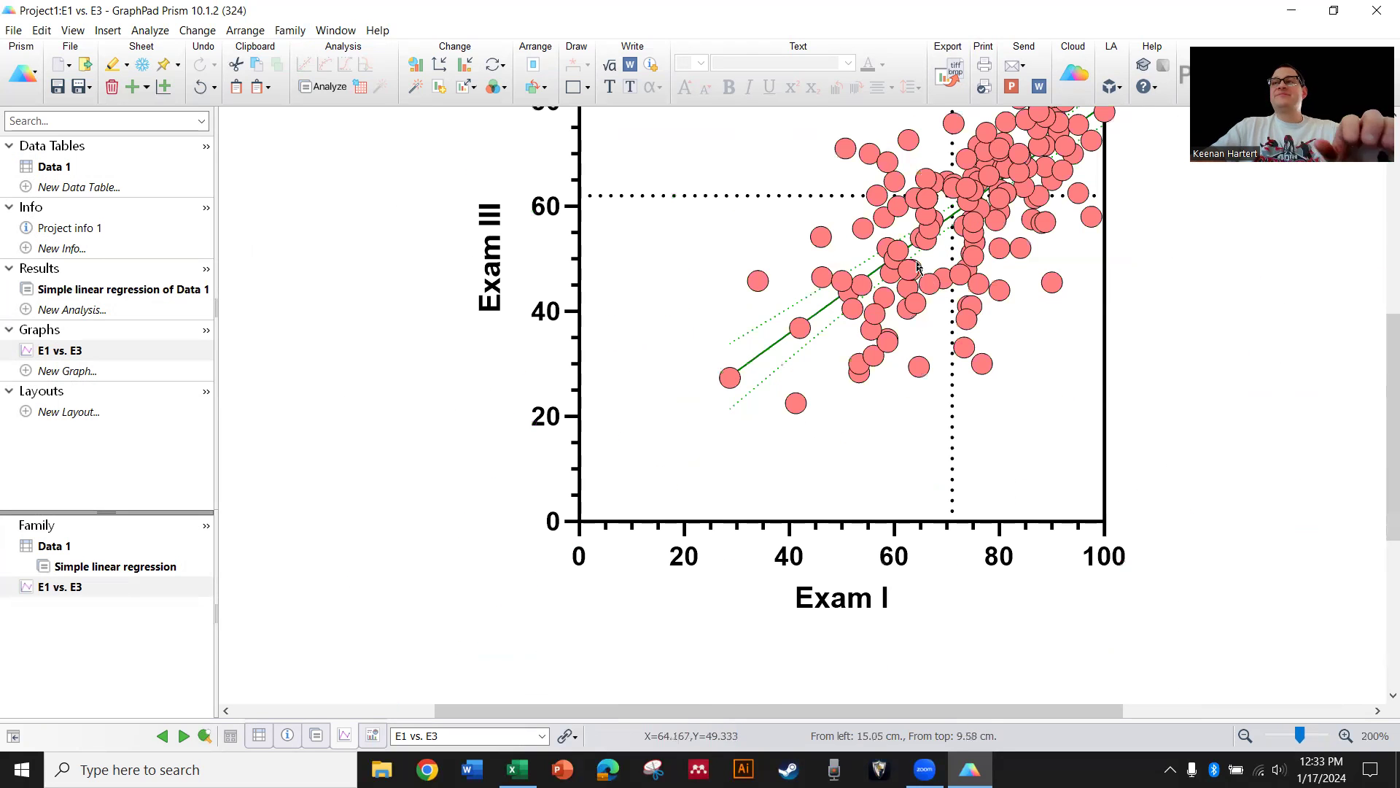
pyautogui.moveTo(918, 267)
pyautogui.scroll(-2, 824, 385)
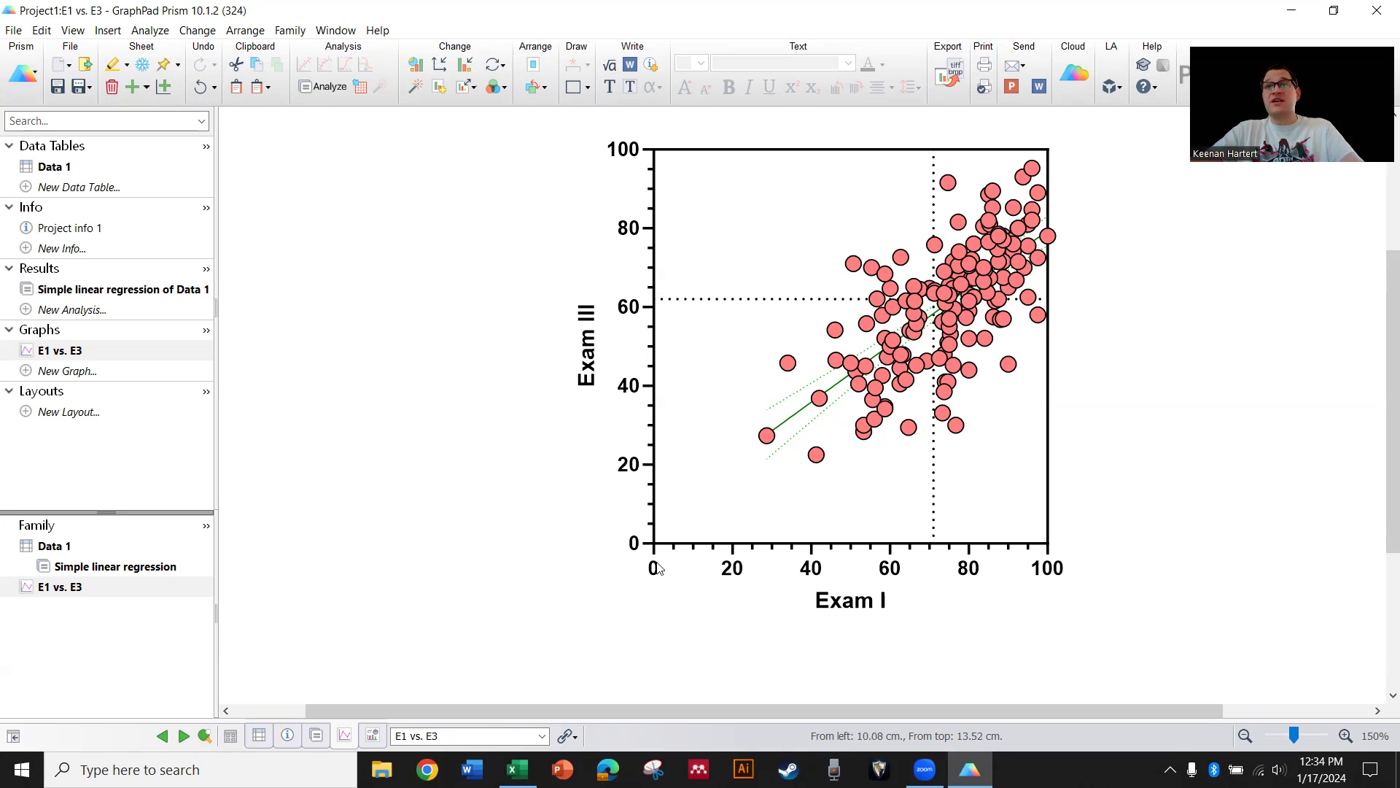
# Set the X axis scale to Log 10 and apply it to the graph
pyautogui.doubleClick(731, 542)
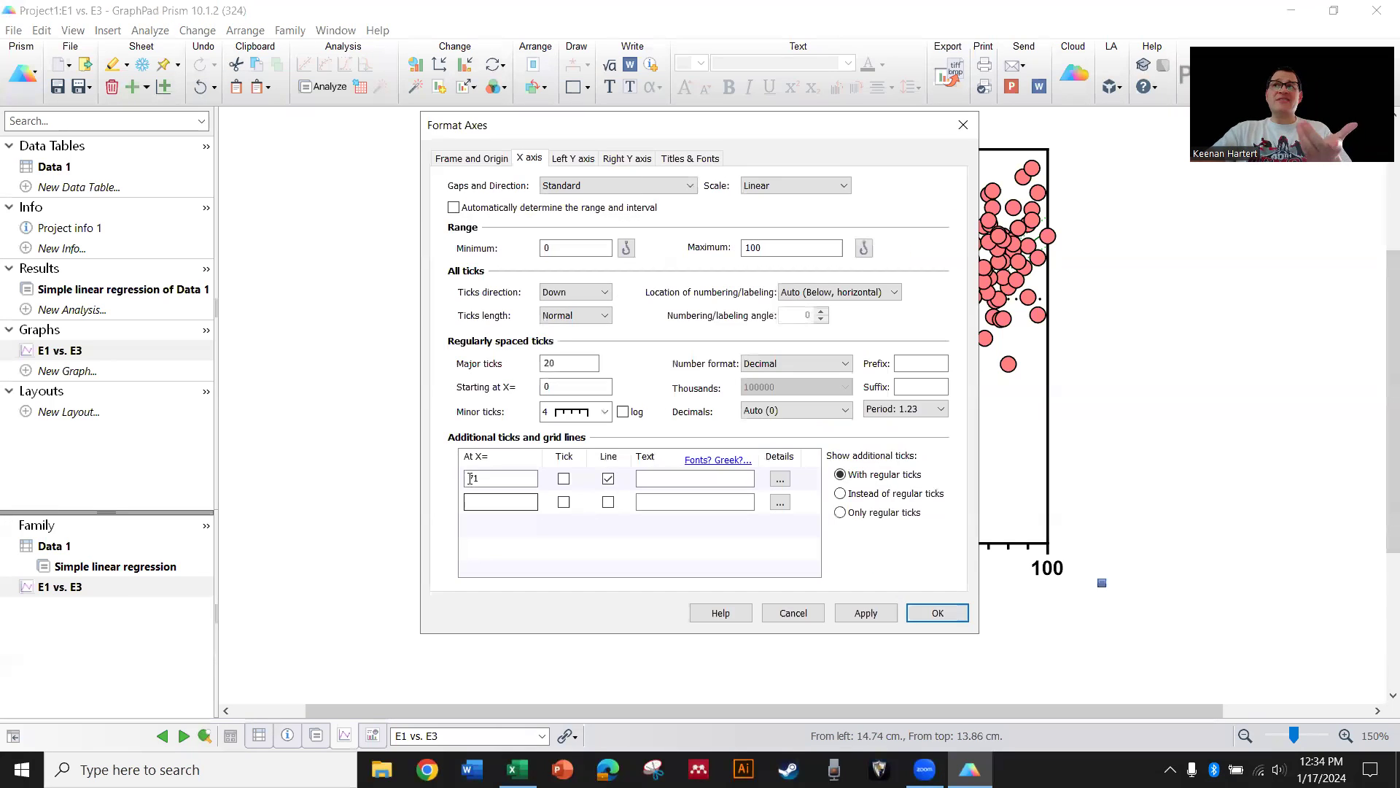
pyautogui.click(632, 187)
pyautogui.click(632, 187)
pyautogui.click(794, 185)
pyautogui.click(795, 208)
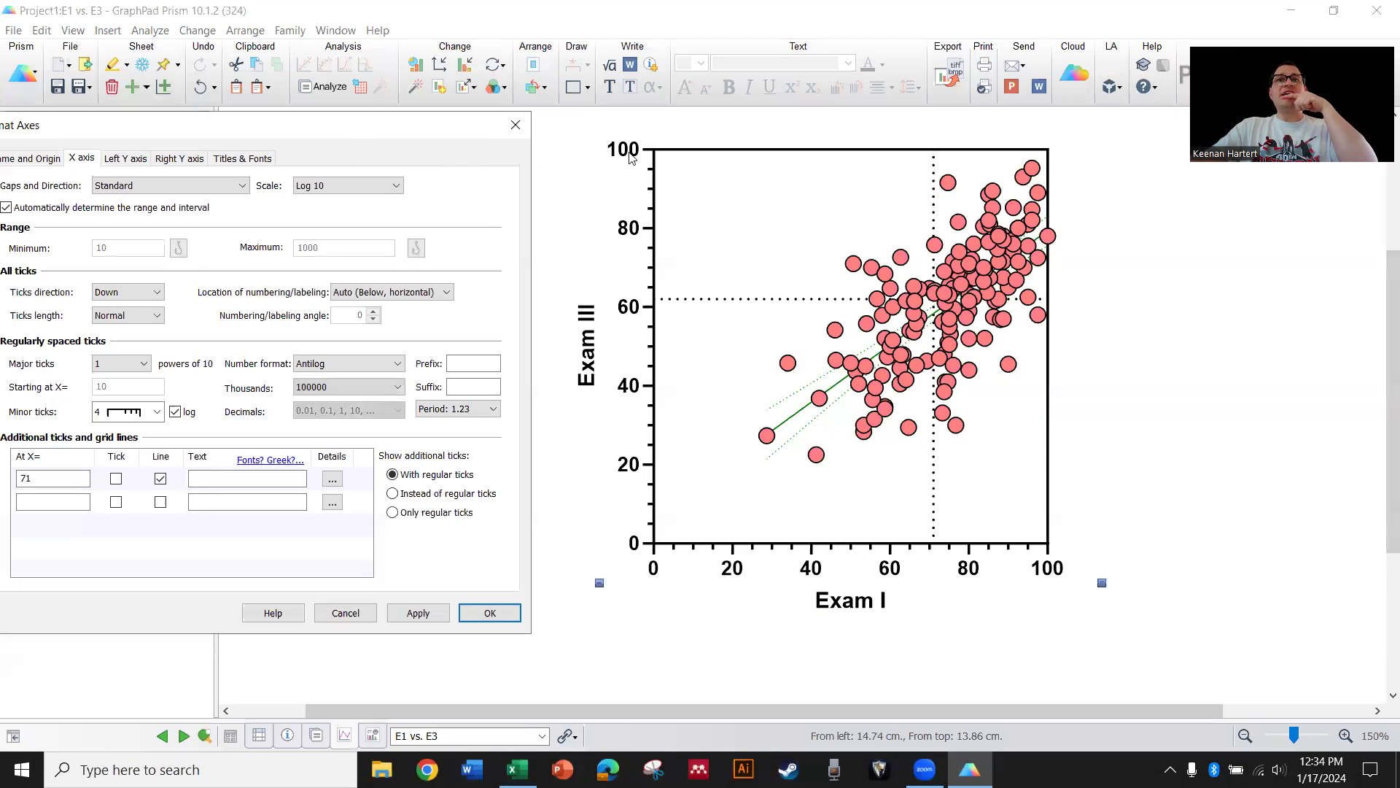
pyautogui.moveTo(346, 130); pyautogui.dragTo(368, 125)
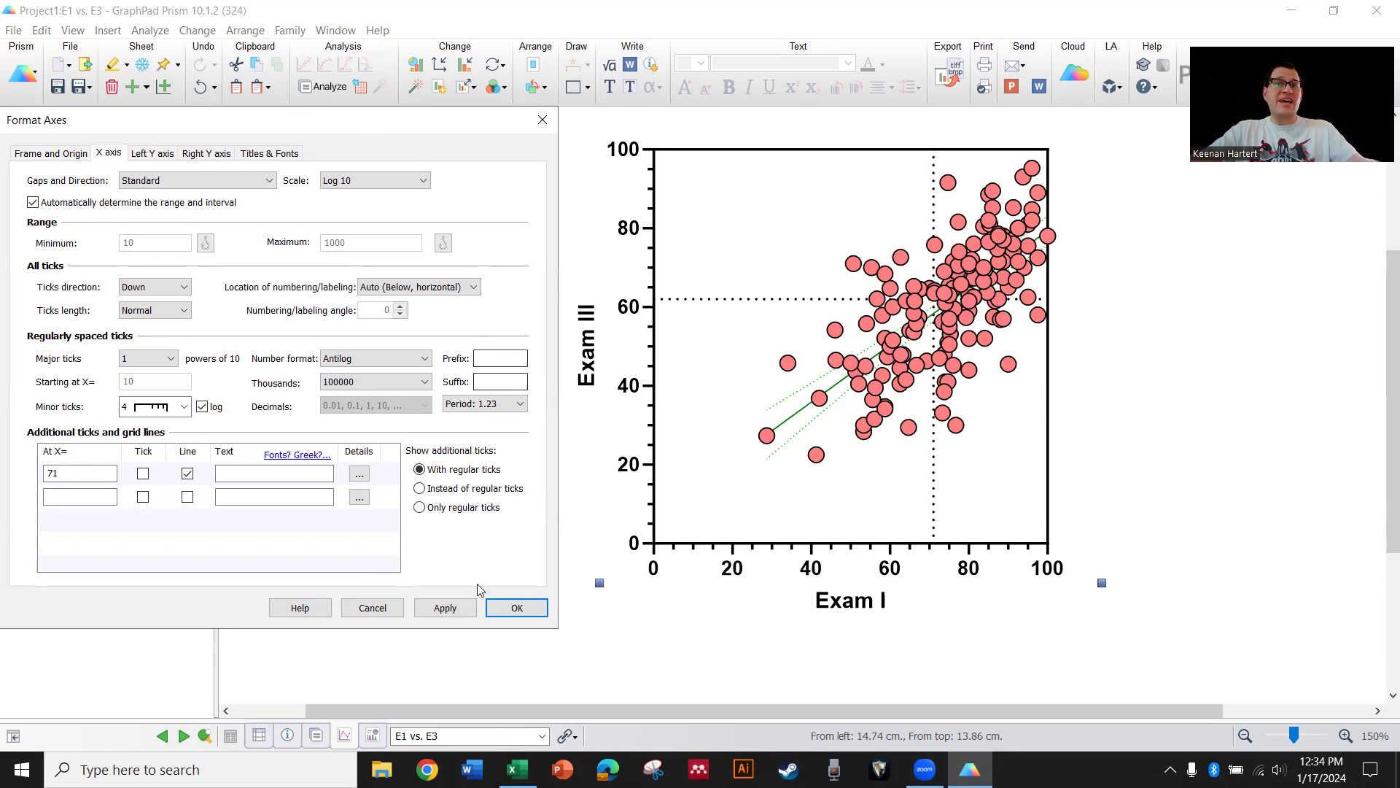
pyautogui.click(445, 607)
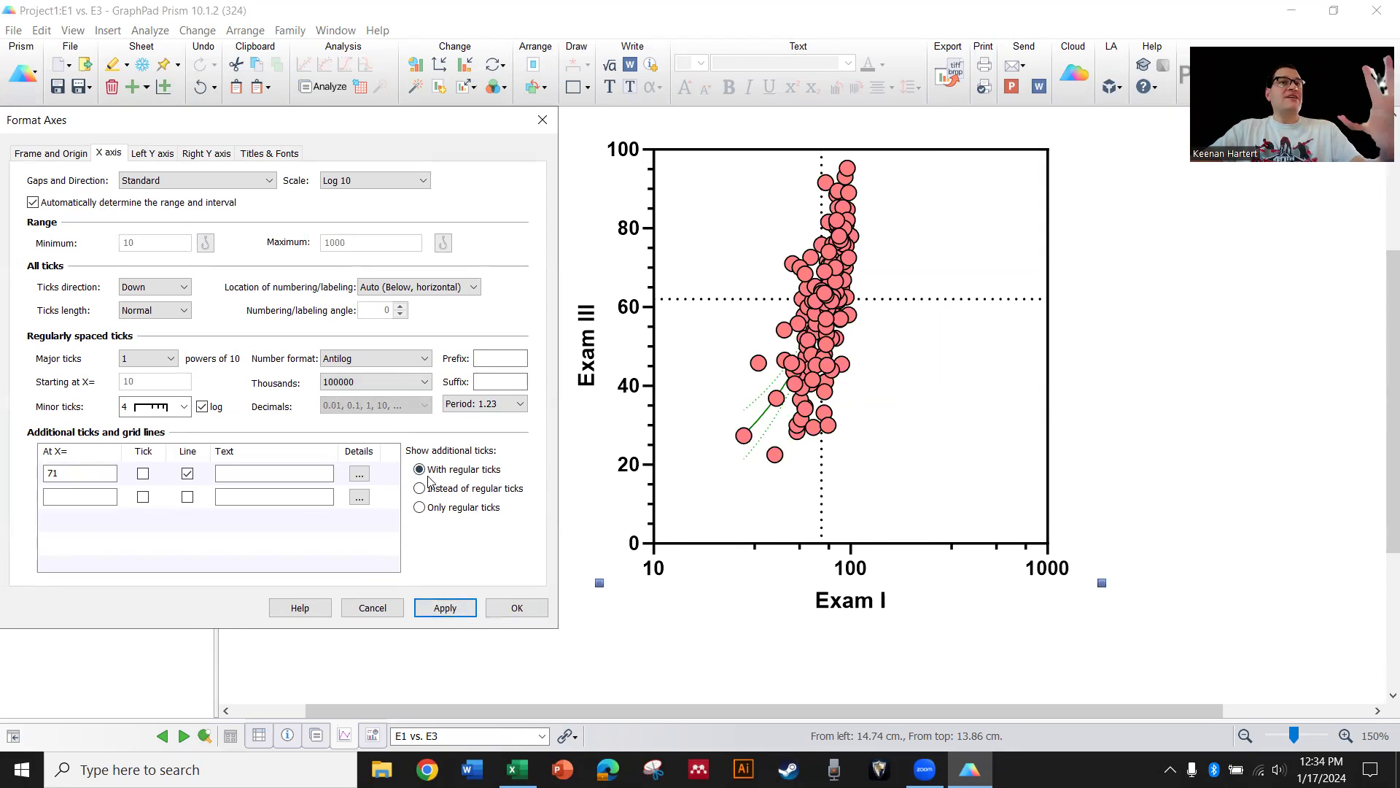
# Change the X axis scale to Log 2 and apply it to the graph
pyautogui.click(376, 180)
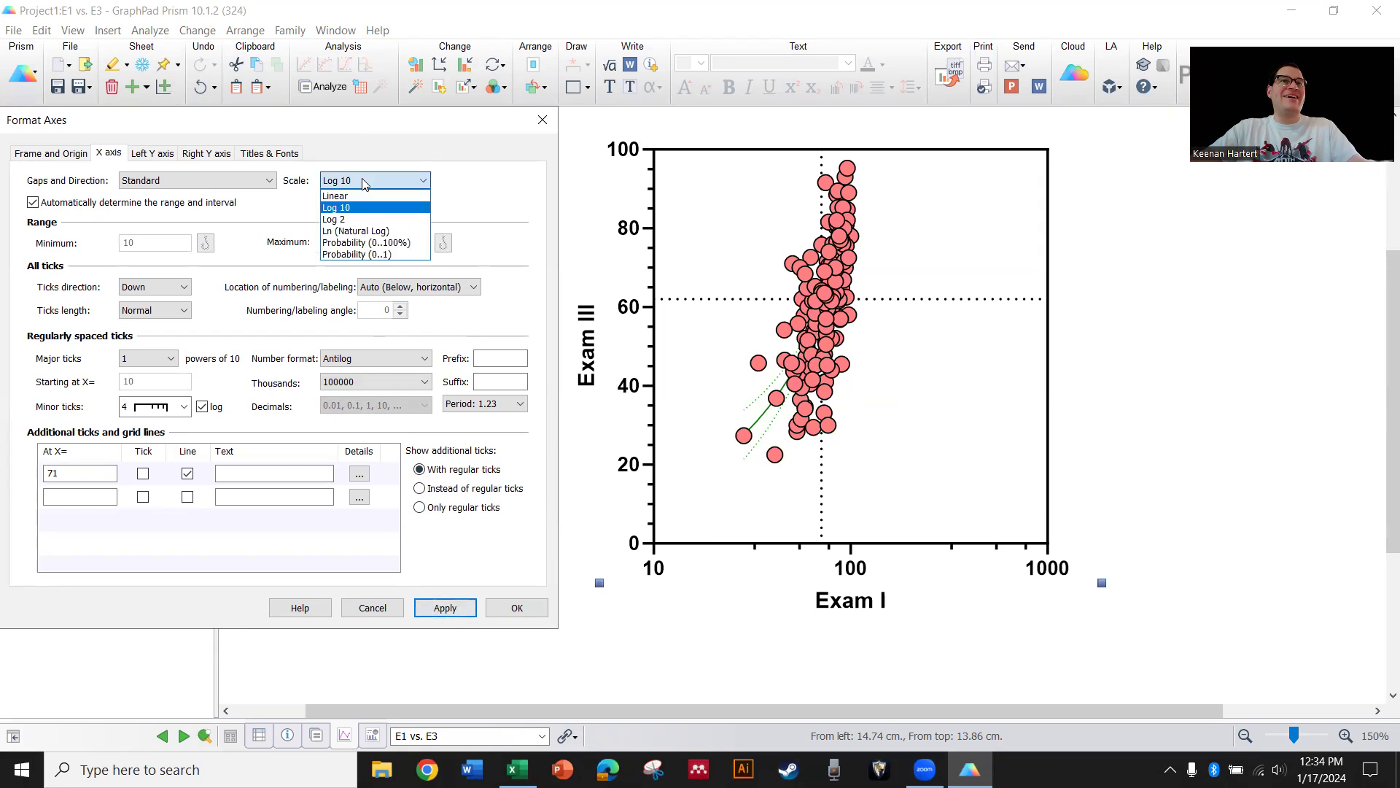
pyautogui.click(350, 217)
pyautogui.click(445, 607)
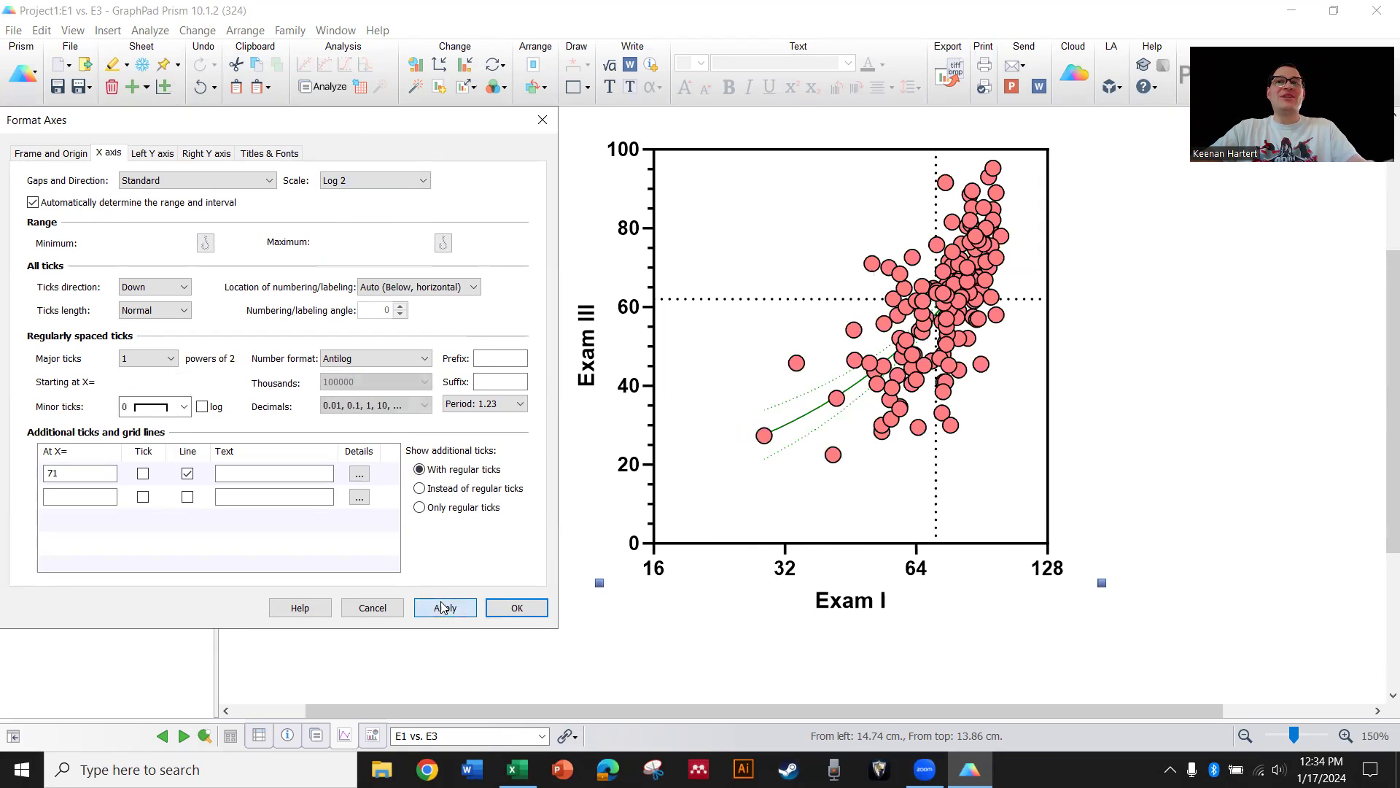
# Set the left Y axis scale to Log 2, apply it to the graph and close the axis formatting
pyautogui.click(153, 154)
pyautogui.click(387, 181)
pyautogui.click(343, 195)
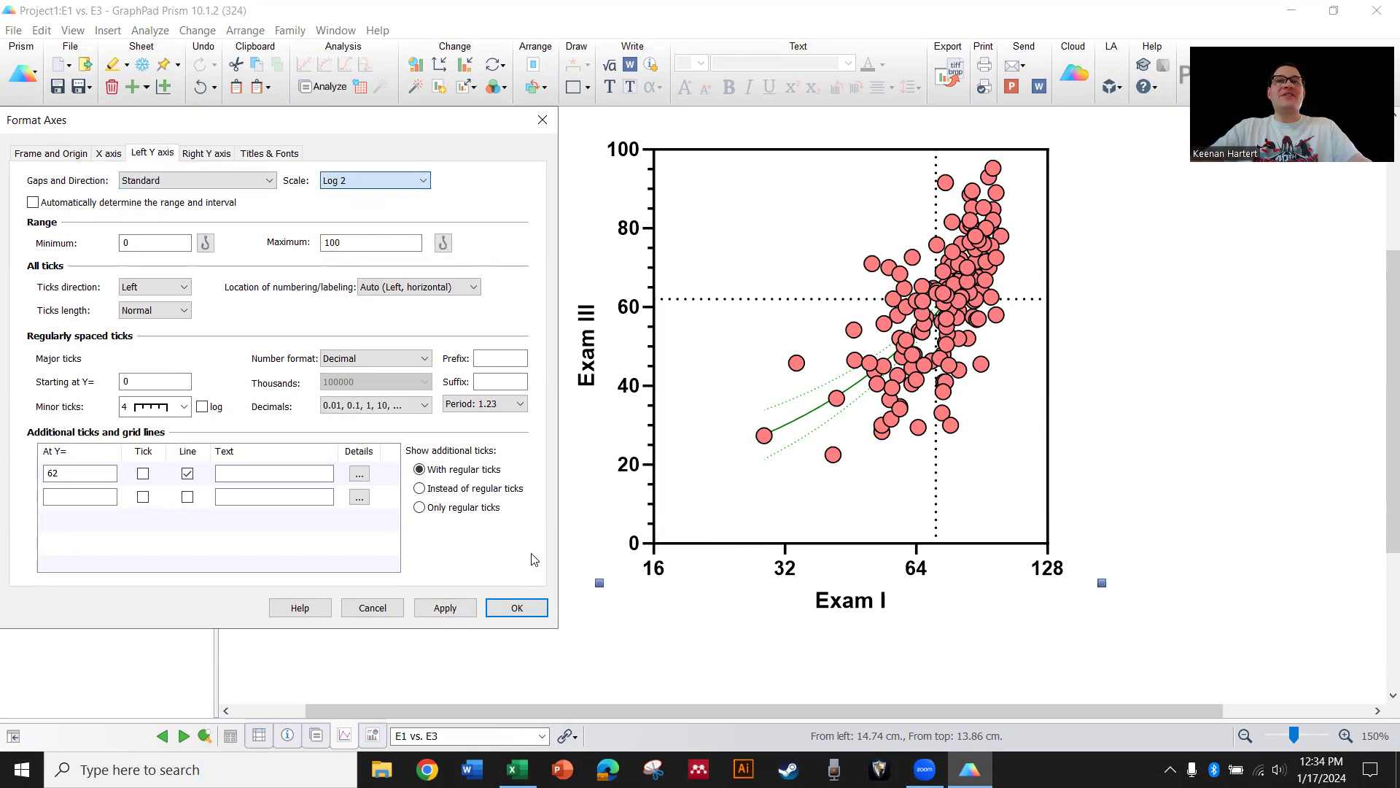
pyautogui.click(457, 611)
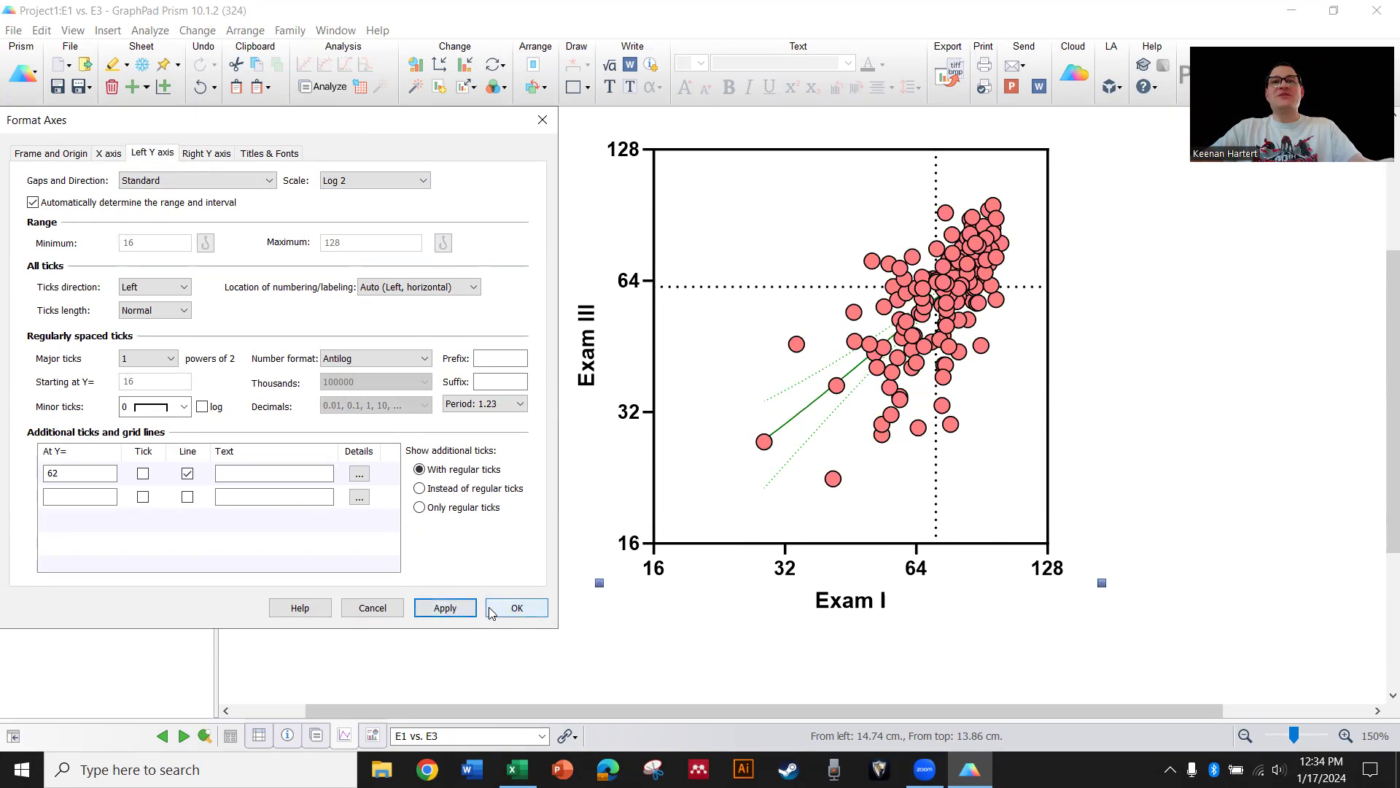
pyautogui.click(517, 607)
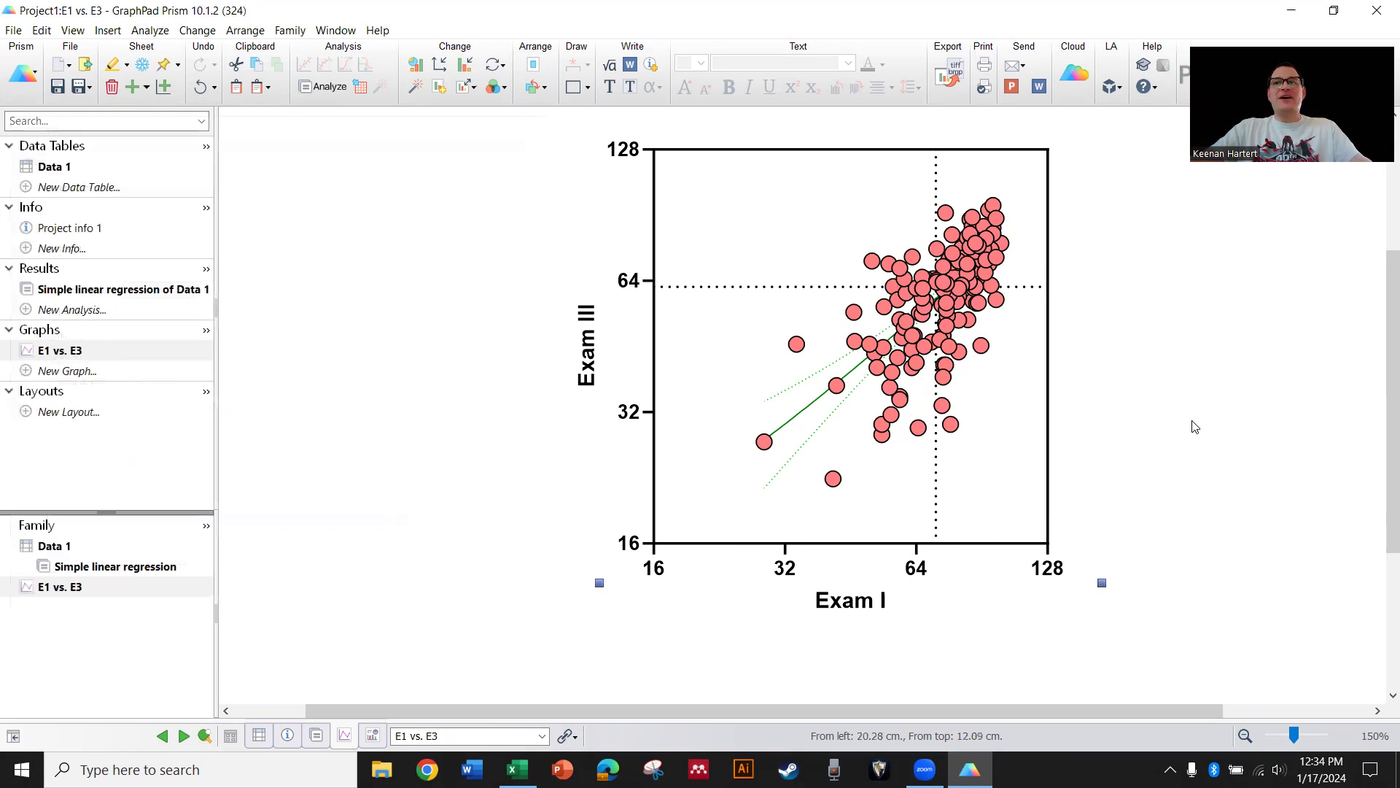
# Undo the logarithmic scale changes on both axes of the graph
pyautogui.hotkey('ctrl', 'z')
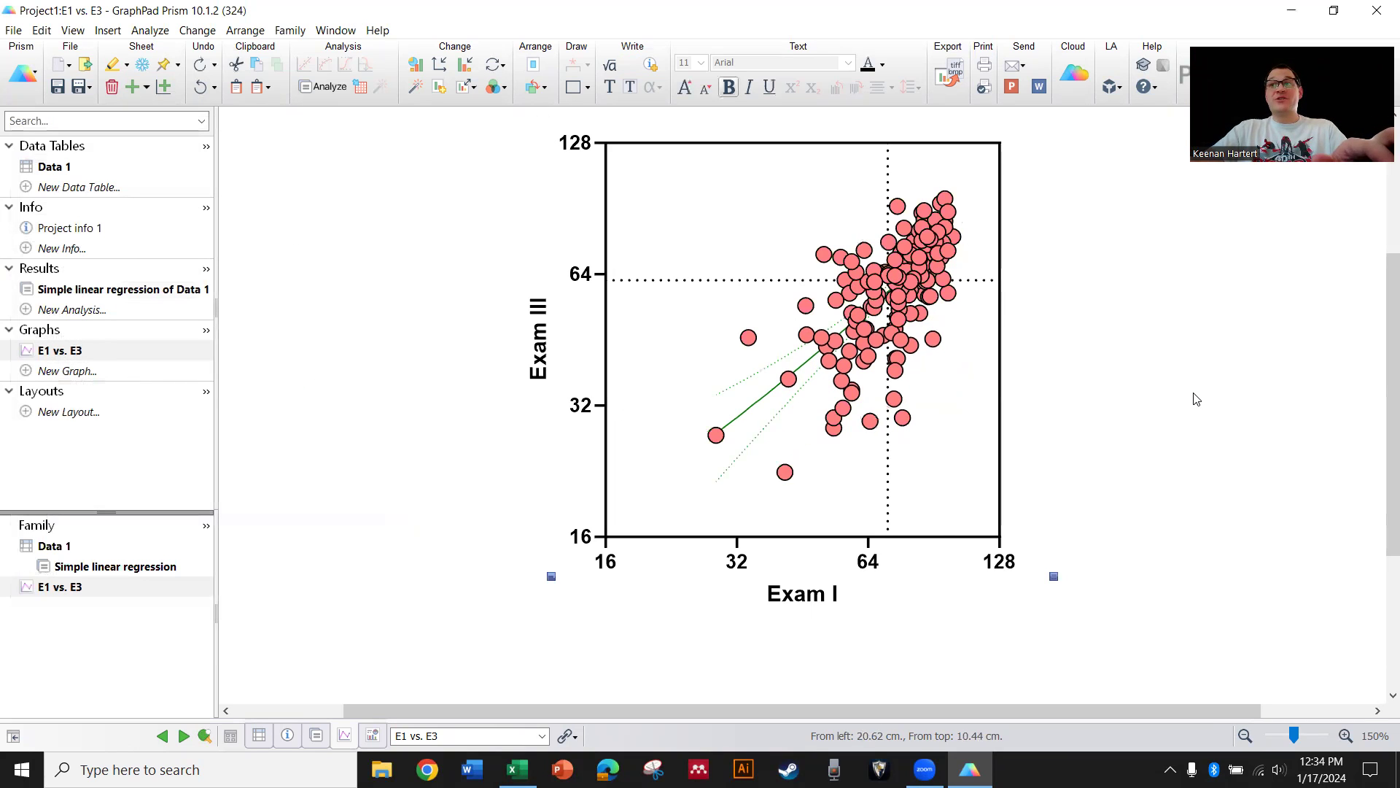
pyautogui.hotkey('ctrl', 'z')
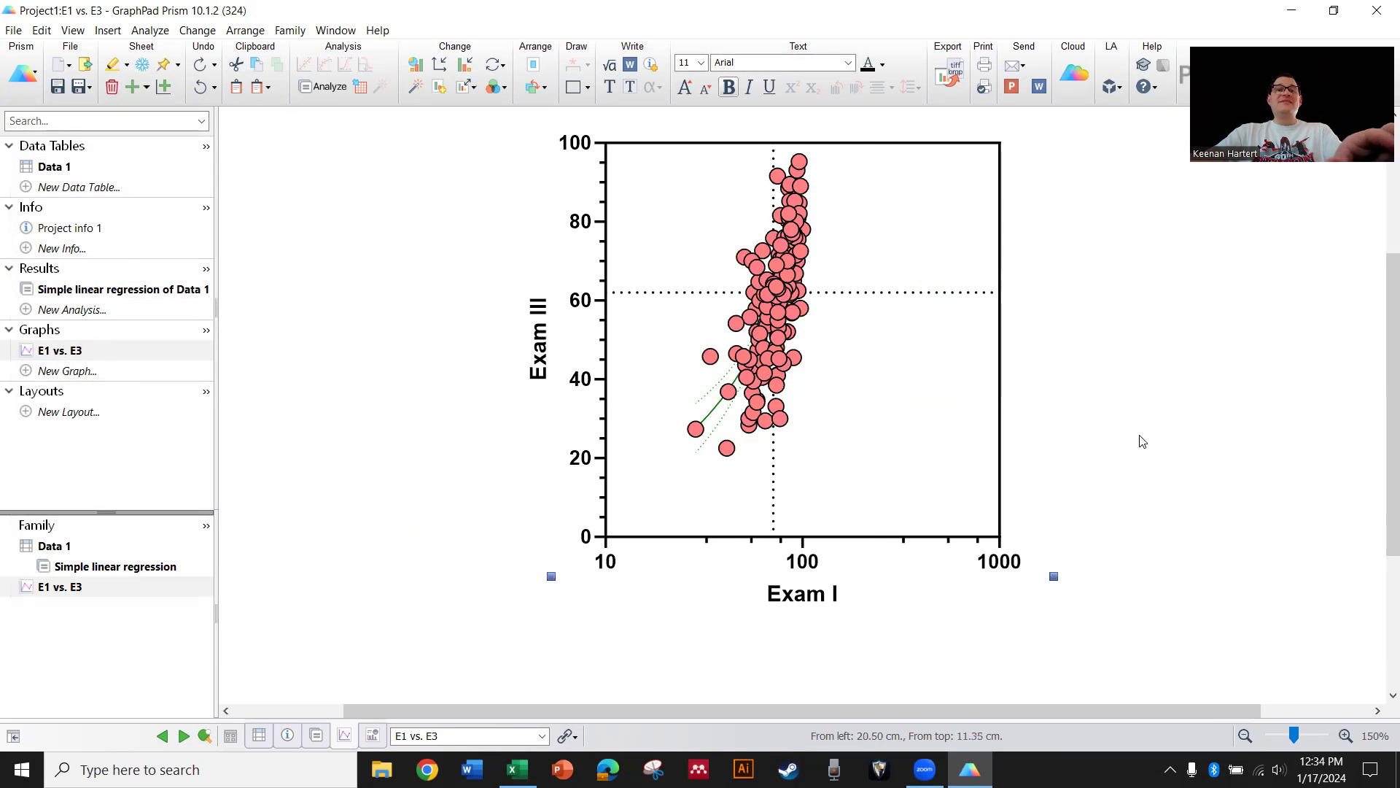
pyautogui.hotkey('ctrl', 'z')
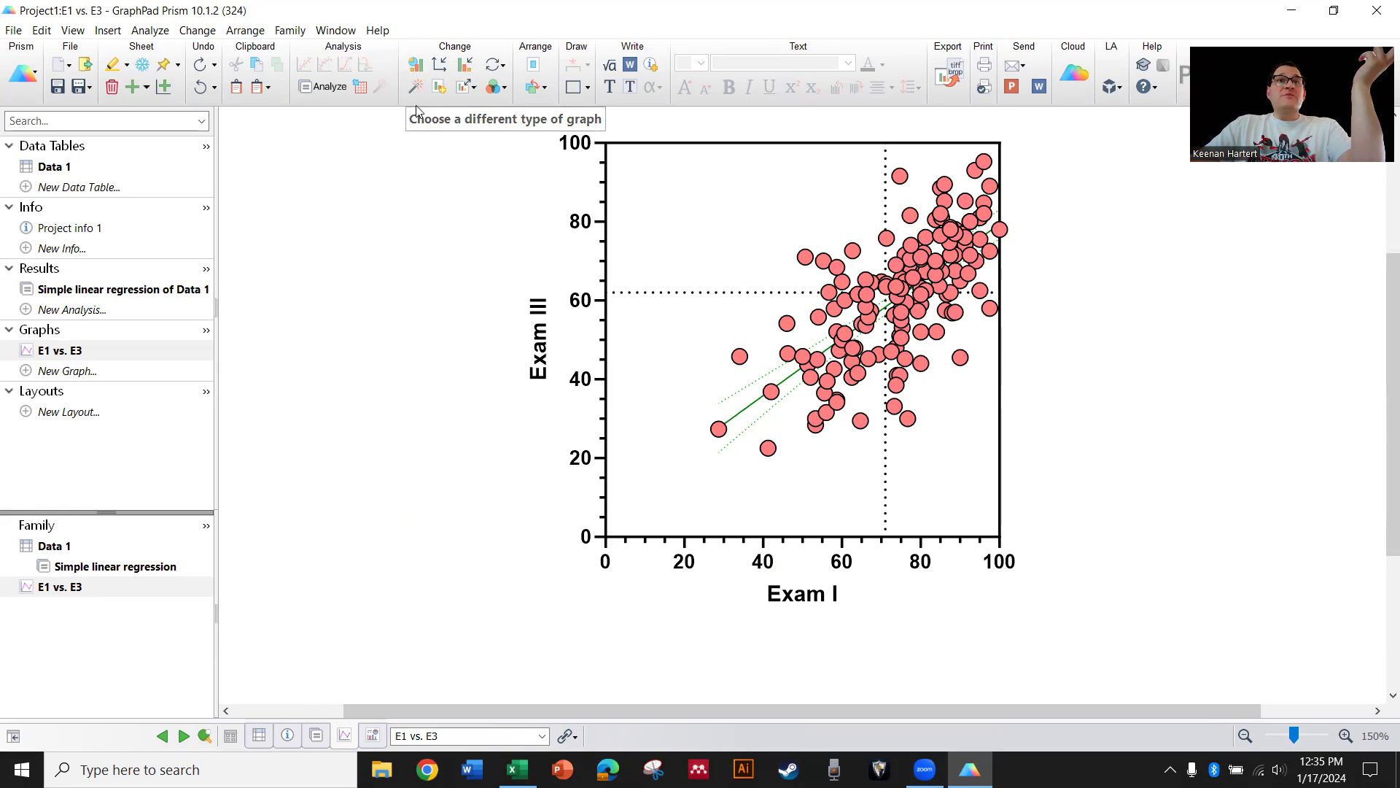
# Preview the points, connecting line, spikes and area fill XY graph types without changing the current graph
pyautogui.click(415, 73)
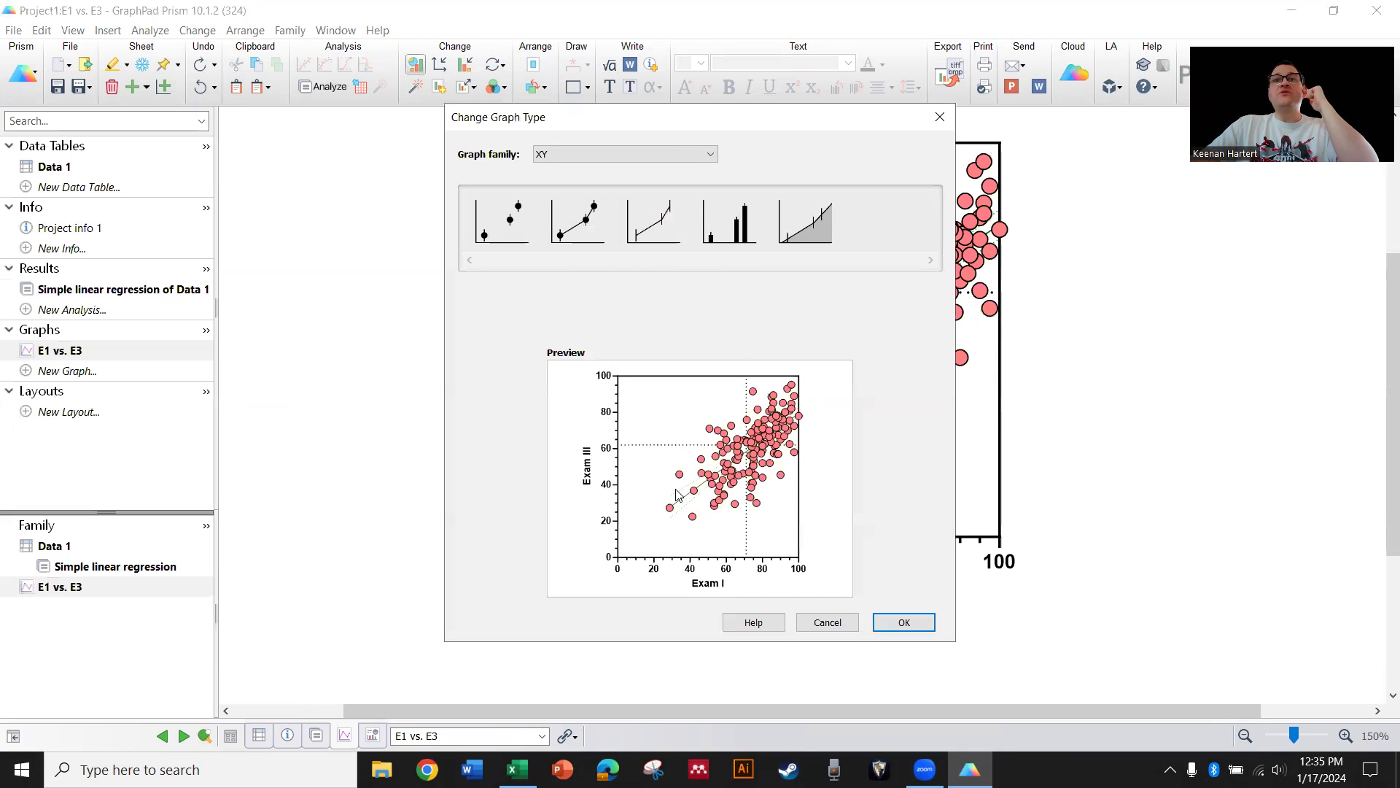
pyautogui.click(524, 248)
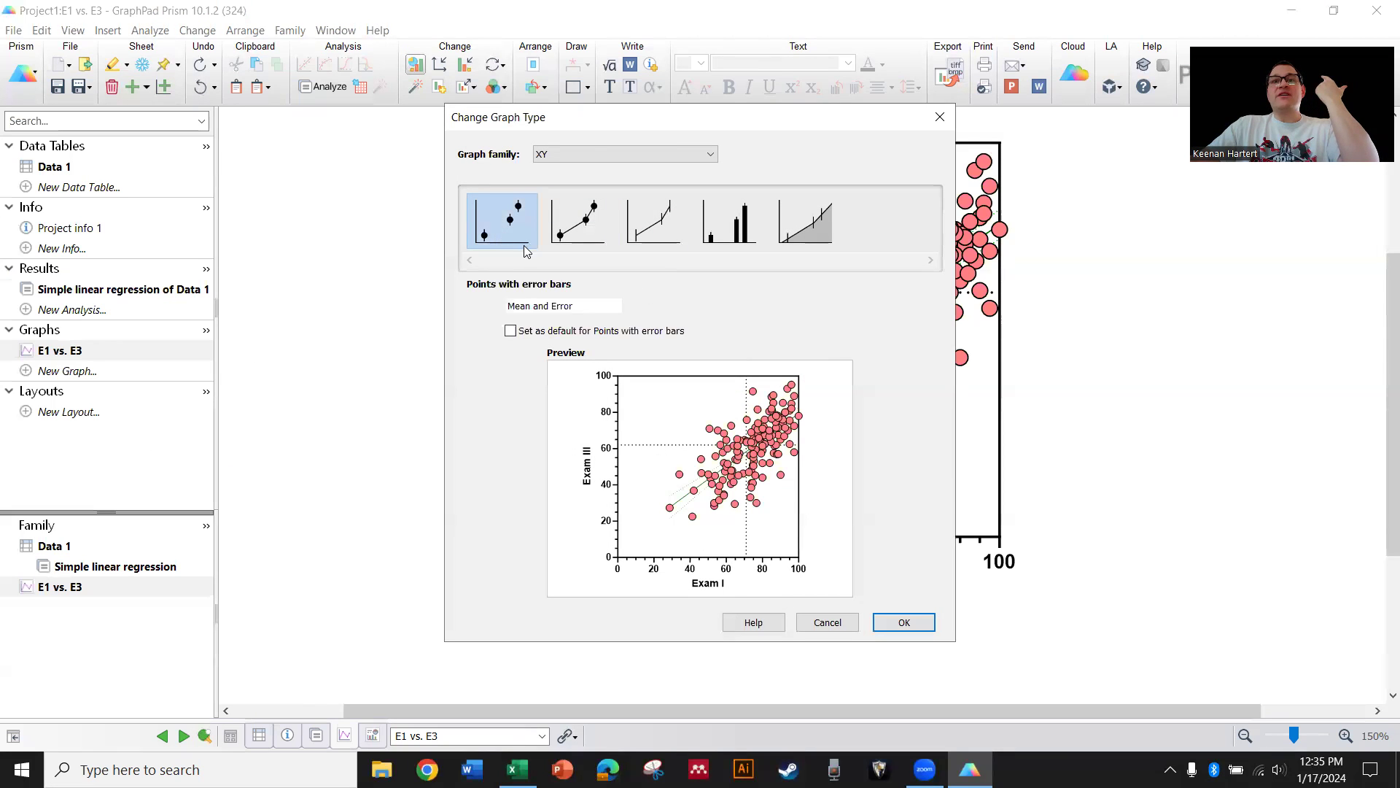
pyautogui.click(584, 228)
pyautogui.click(665, 230)
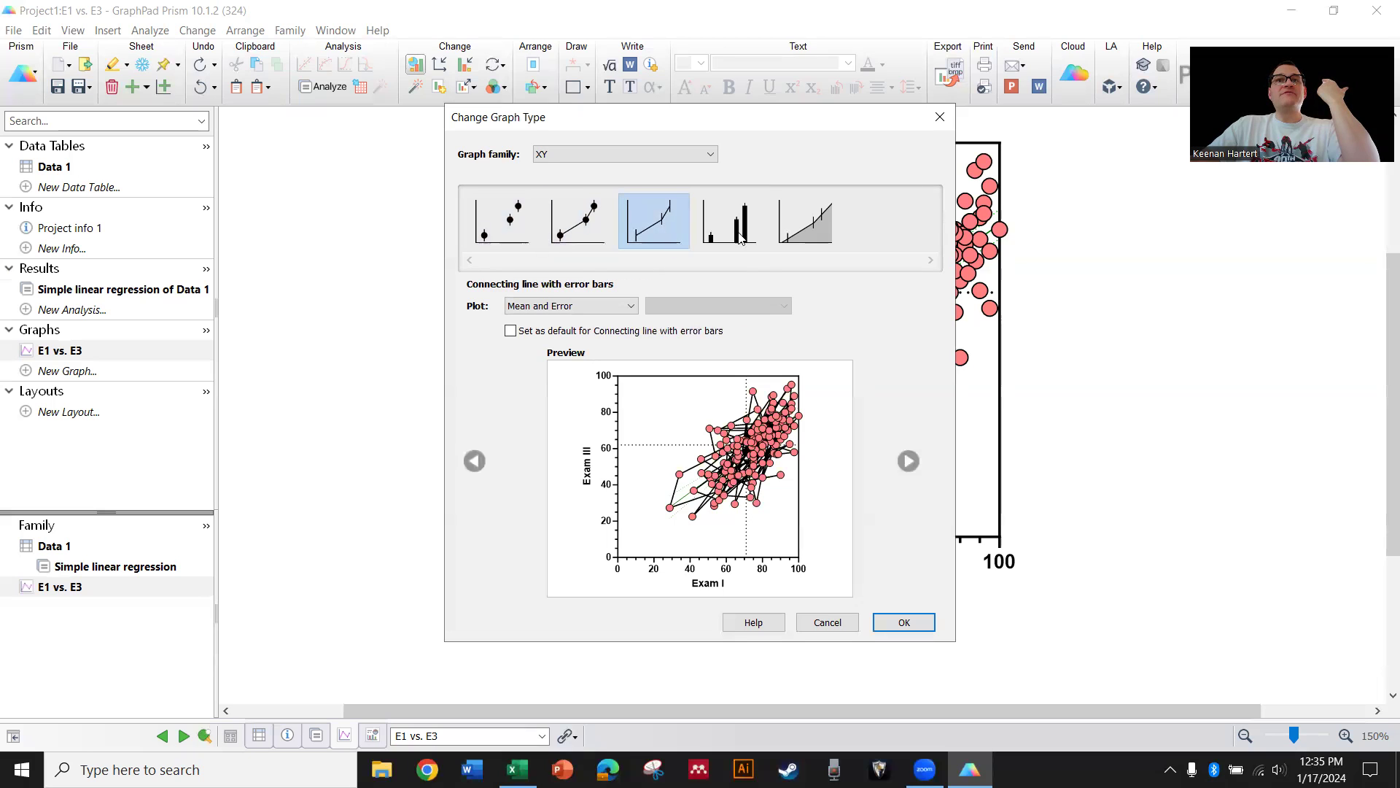
pyautogui.click(733, 235)
pyautogui.click(810, 244)
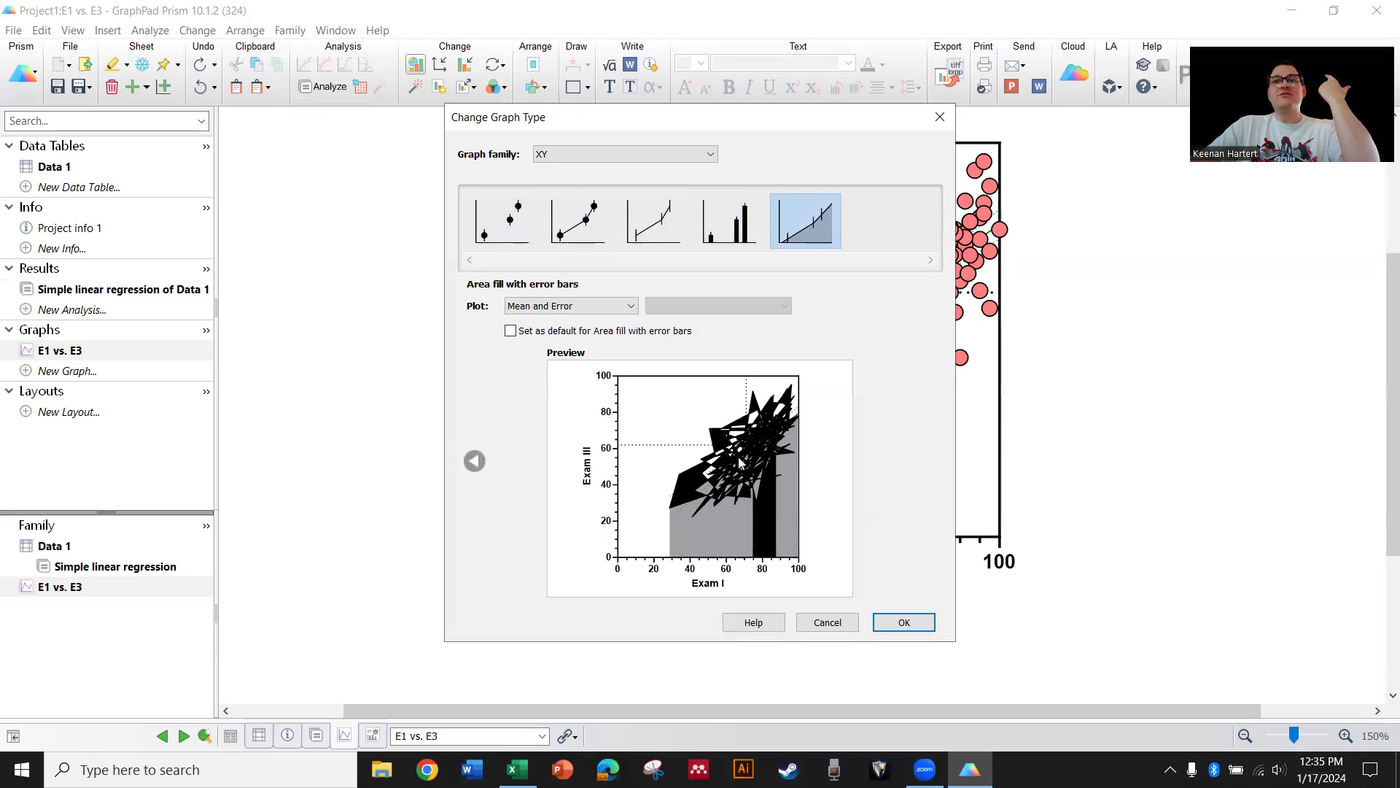
pyautogui.click(721, 244)
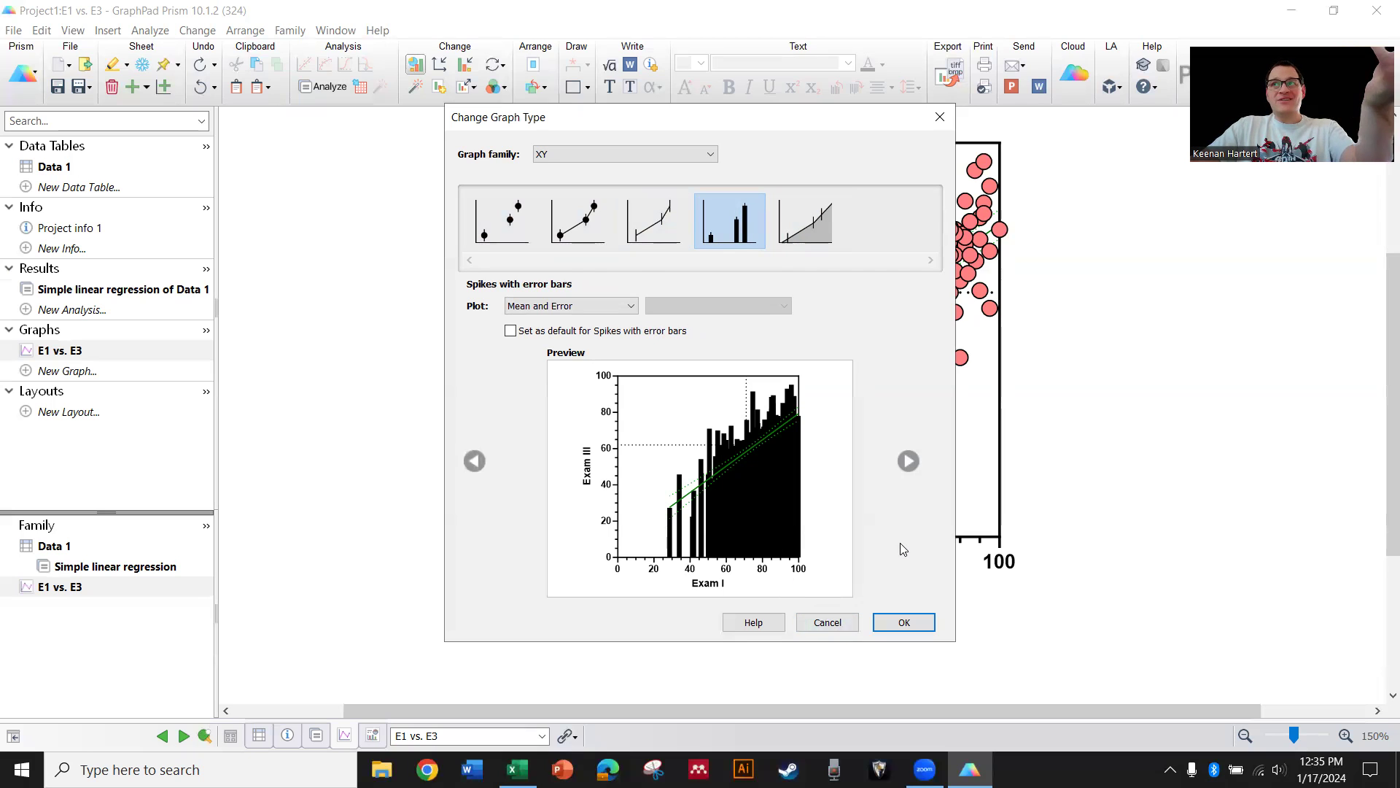
pyautogui.click(827, 621)
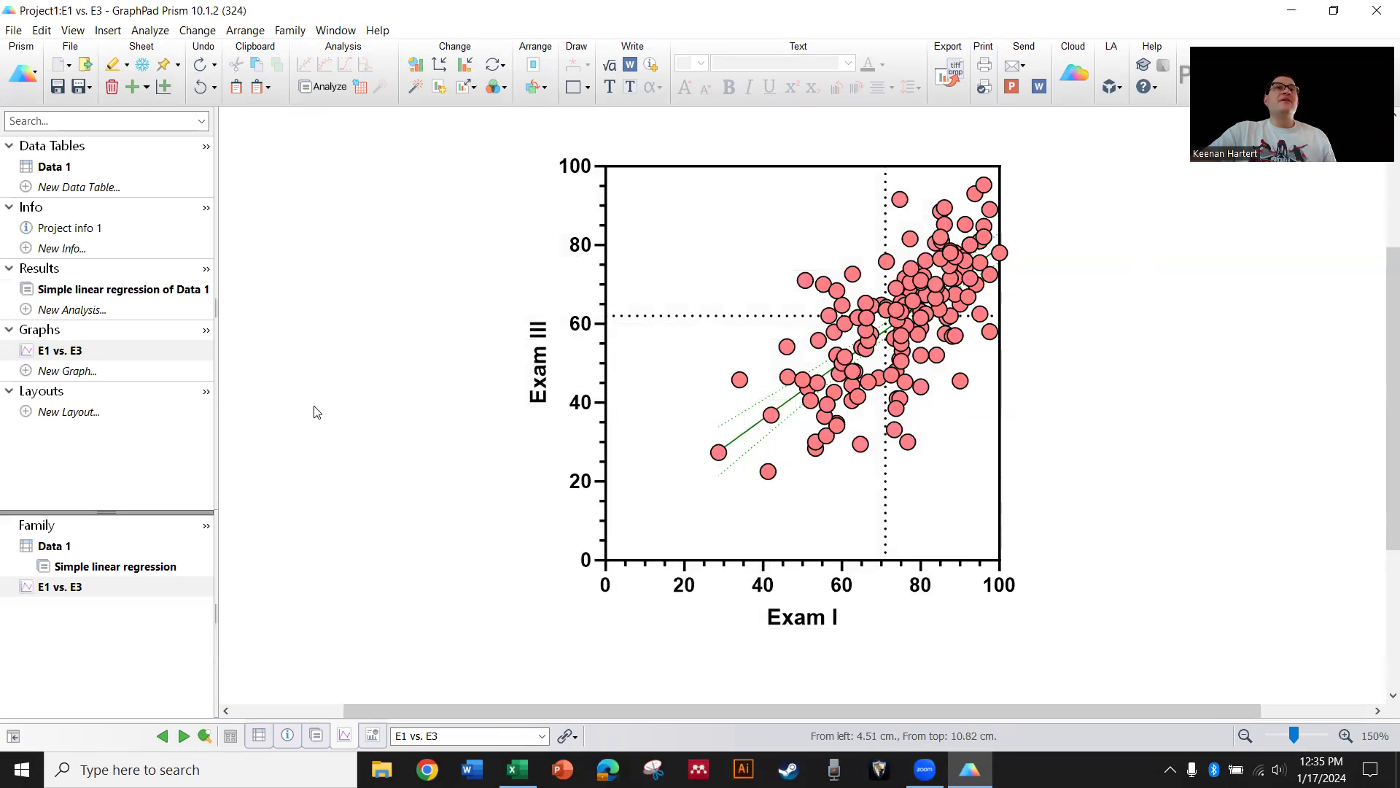
# Examine the best-fit values and R squared in the simple linear regression results
pyautogui.scroll(1, 317, 412)
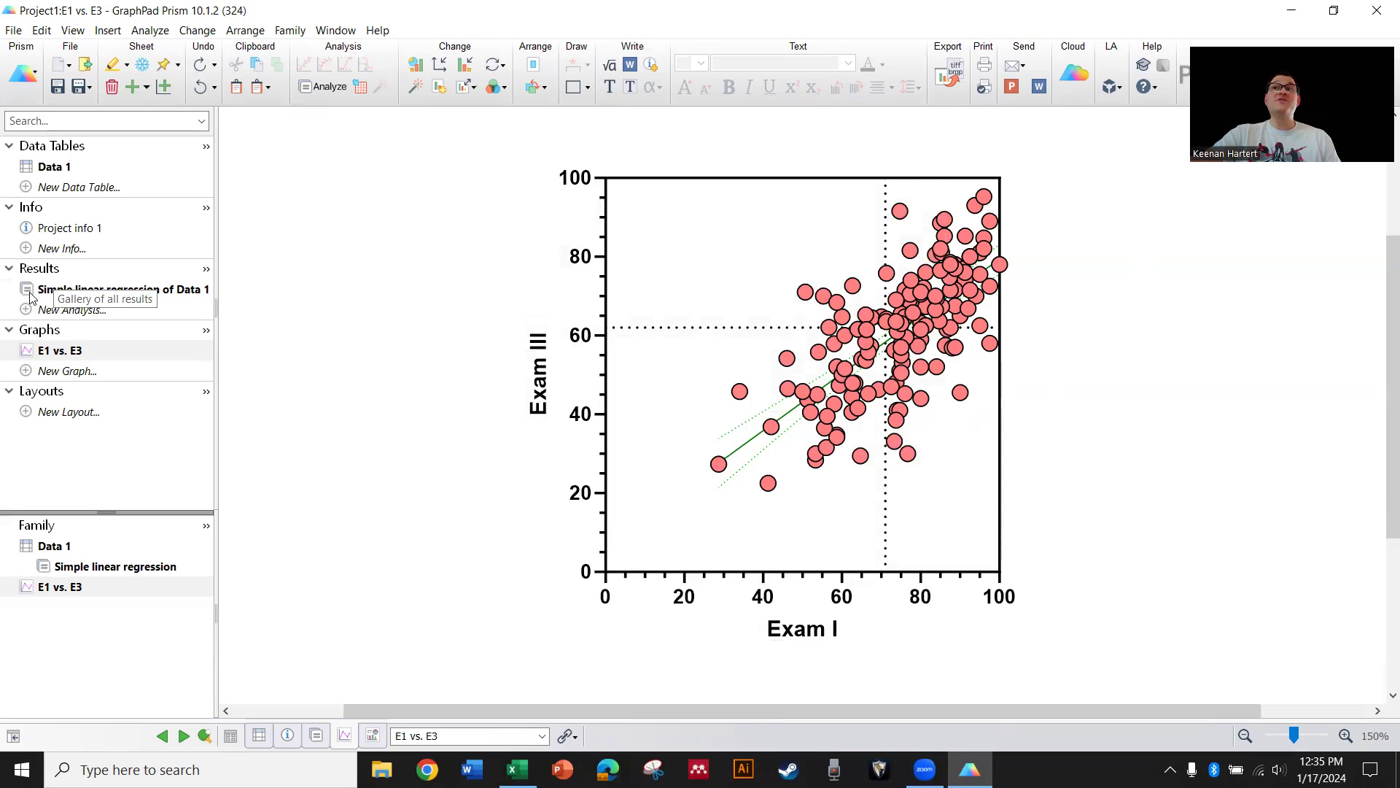
pyautogui.click(113, 292)
pyautogui.click(627, 246)
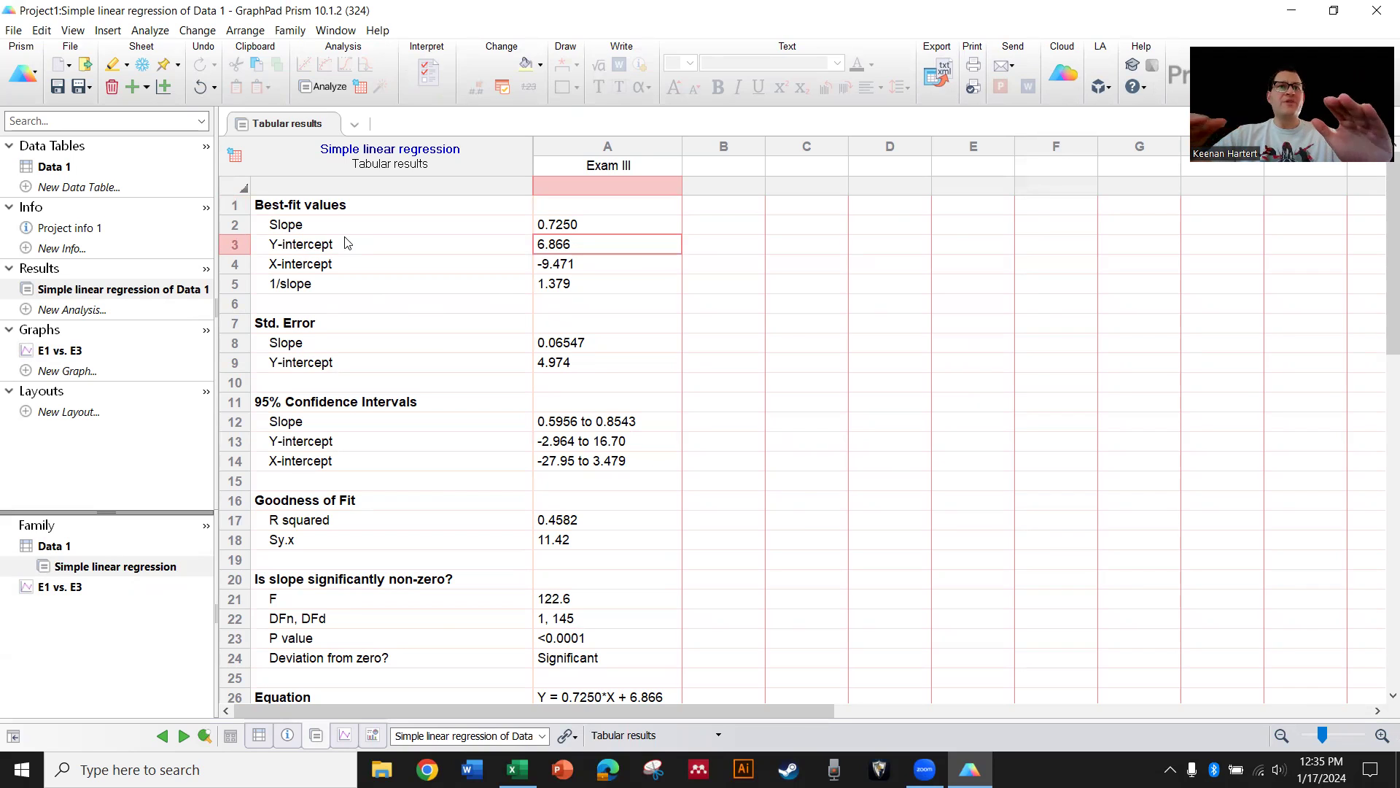
pyautogui.click(593, 507)
pyautogui.click(643, 526)
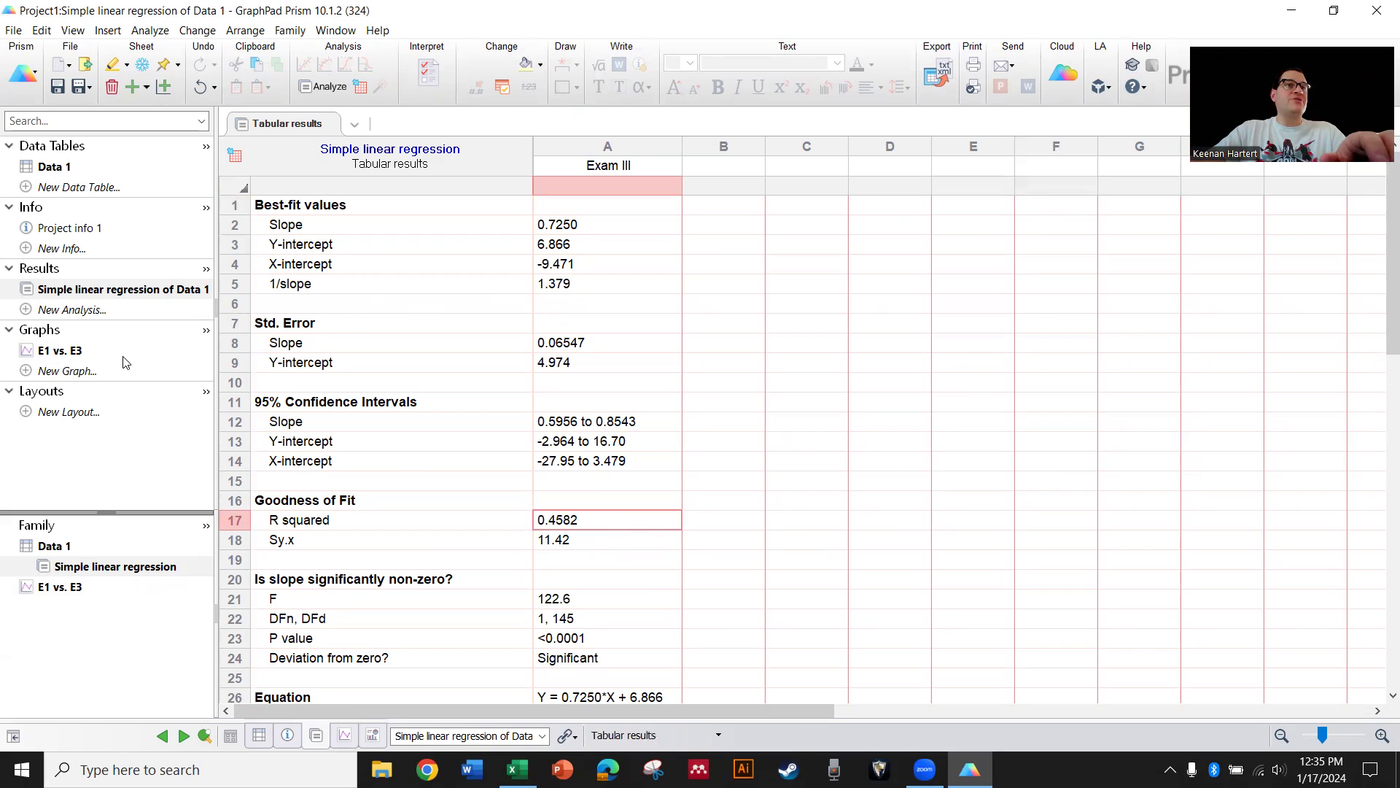
# Return to the E1 vs. E3 graph and add a text label "R2" beside the plot with the 2 superscripted
pyautogui.click(70, 354)
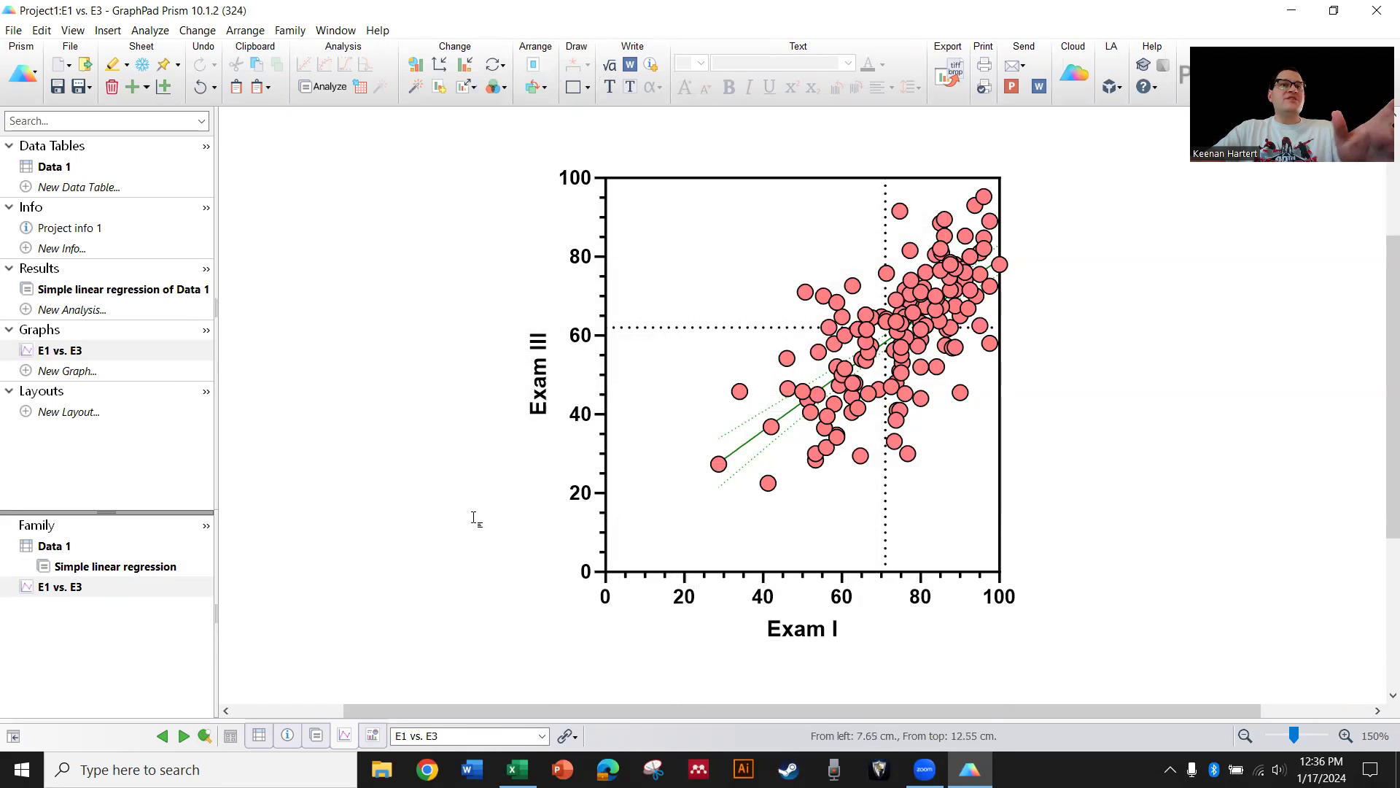
pyautogui.click(613, 94)
pyautogui.click(386, 548)
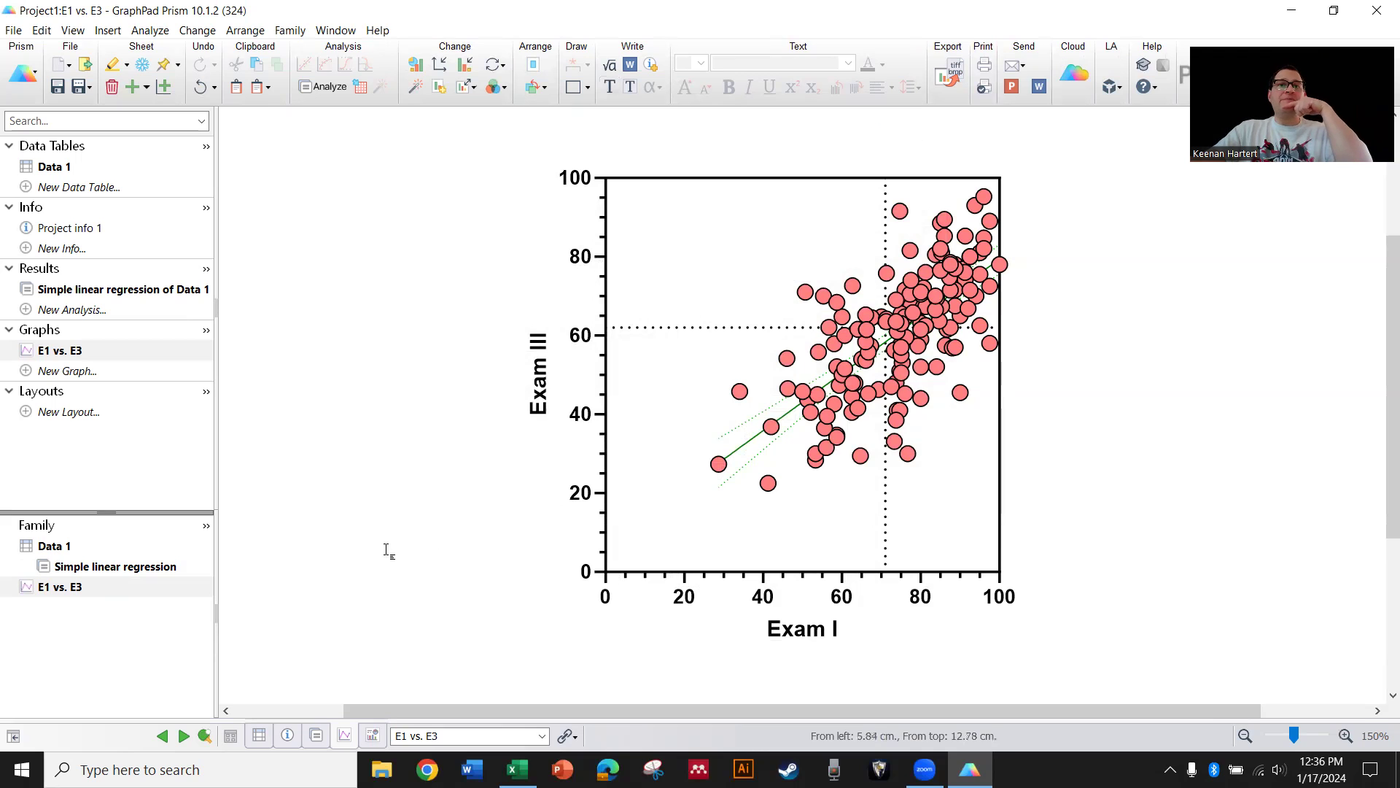
pyautogui.write('R2')
pyautogui.hotkey('shift', 'Left')
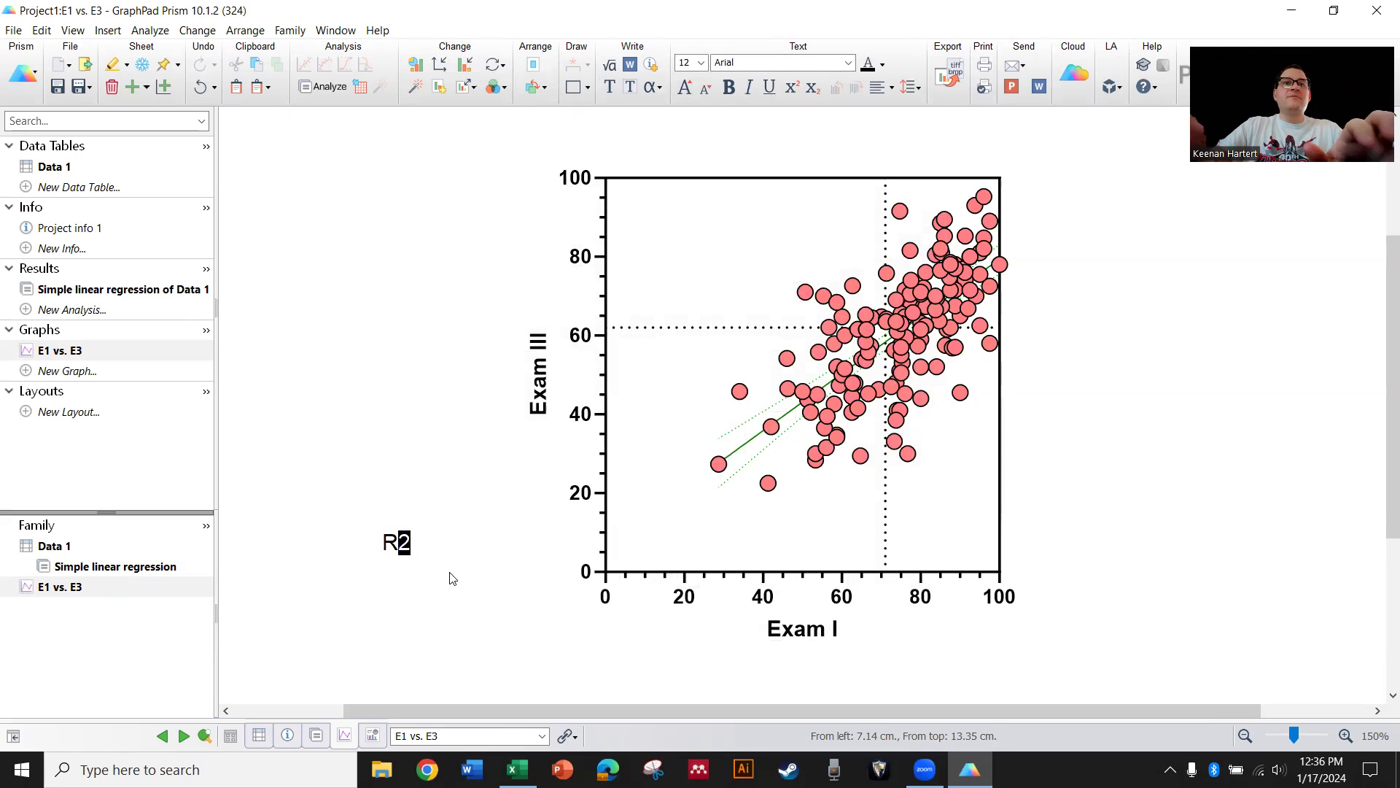
pyautogui.click(793, 89)
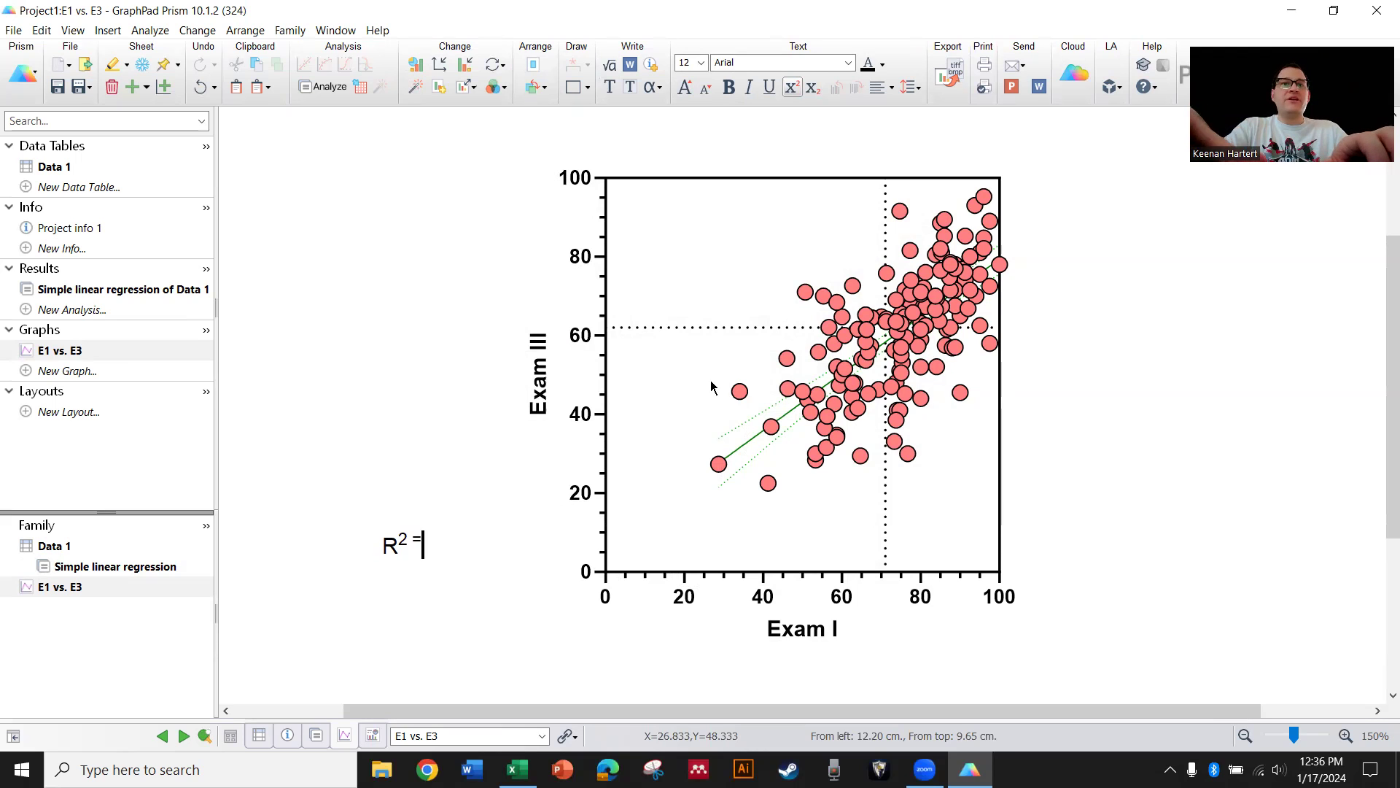
# Retype the label's text after the R in normal script so that it reads "R2 = 0.4523"
pyautogui.press('BackSpace')
pyautogui.press('BackSpace')
pyautogui.press('BackSpace')
pyautogui.press('BackSpace')
pyautogui.press('BackSpace')
pyautogui.press('BackSpace')
pyautogui.press('BackSpace')
pyautogui.write('2 = ')
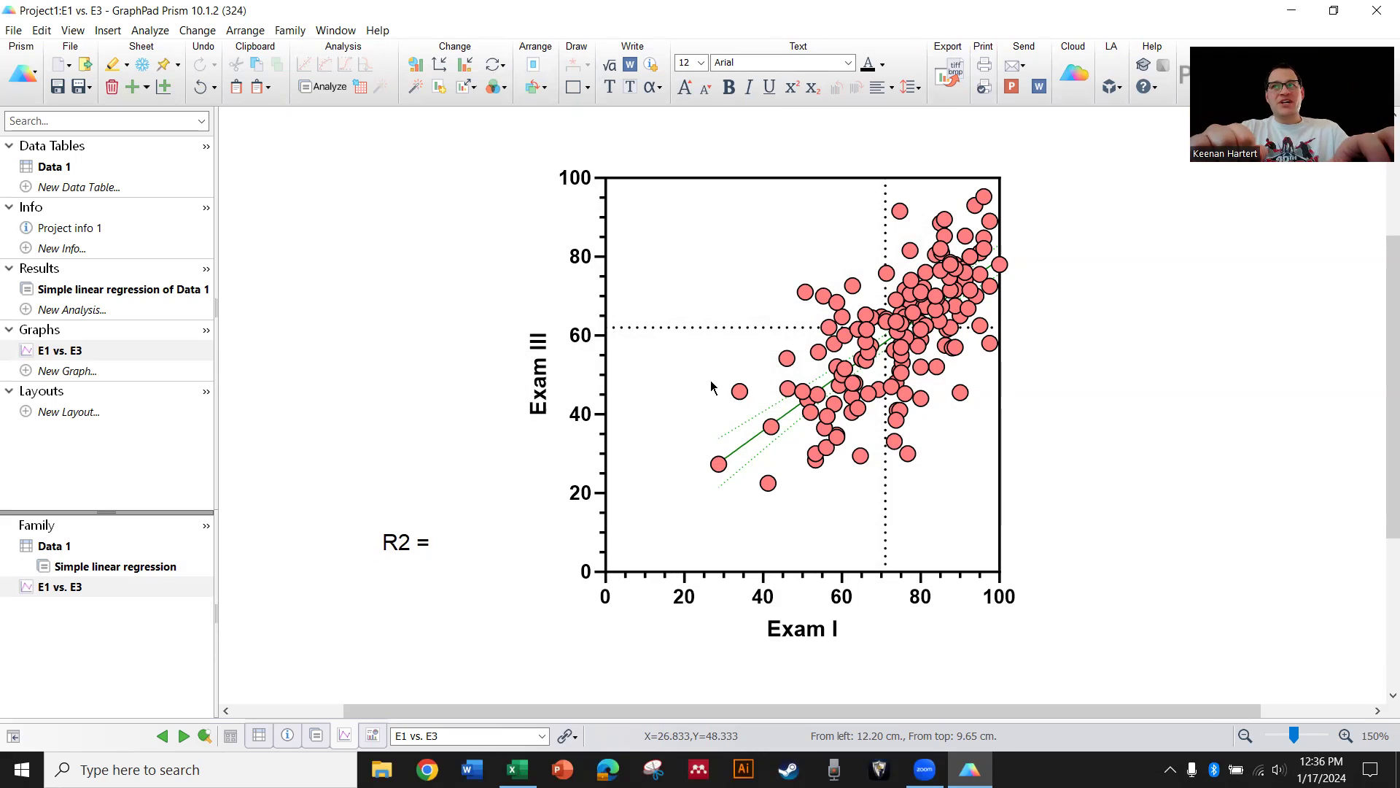
pyautogui.write('0.4523')
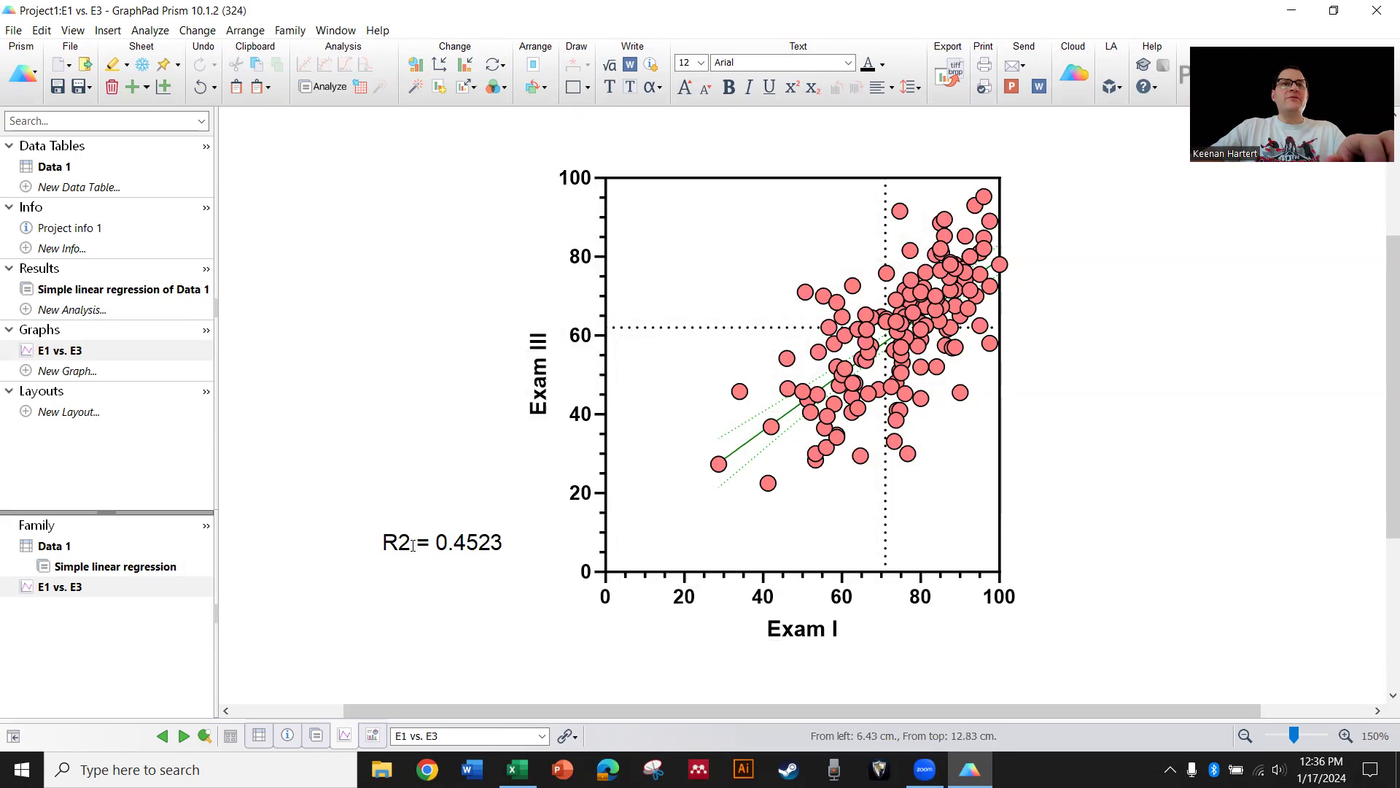
# Superscript the 2 in the R2 label and move the label inside the plot's lower-left corner
pyautogui.moveTo(398, 543); pyautogui.dragTo(679, 553)
pyautogui.click(794, 88)
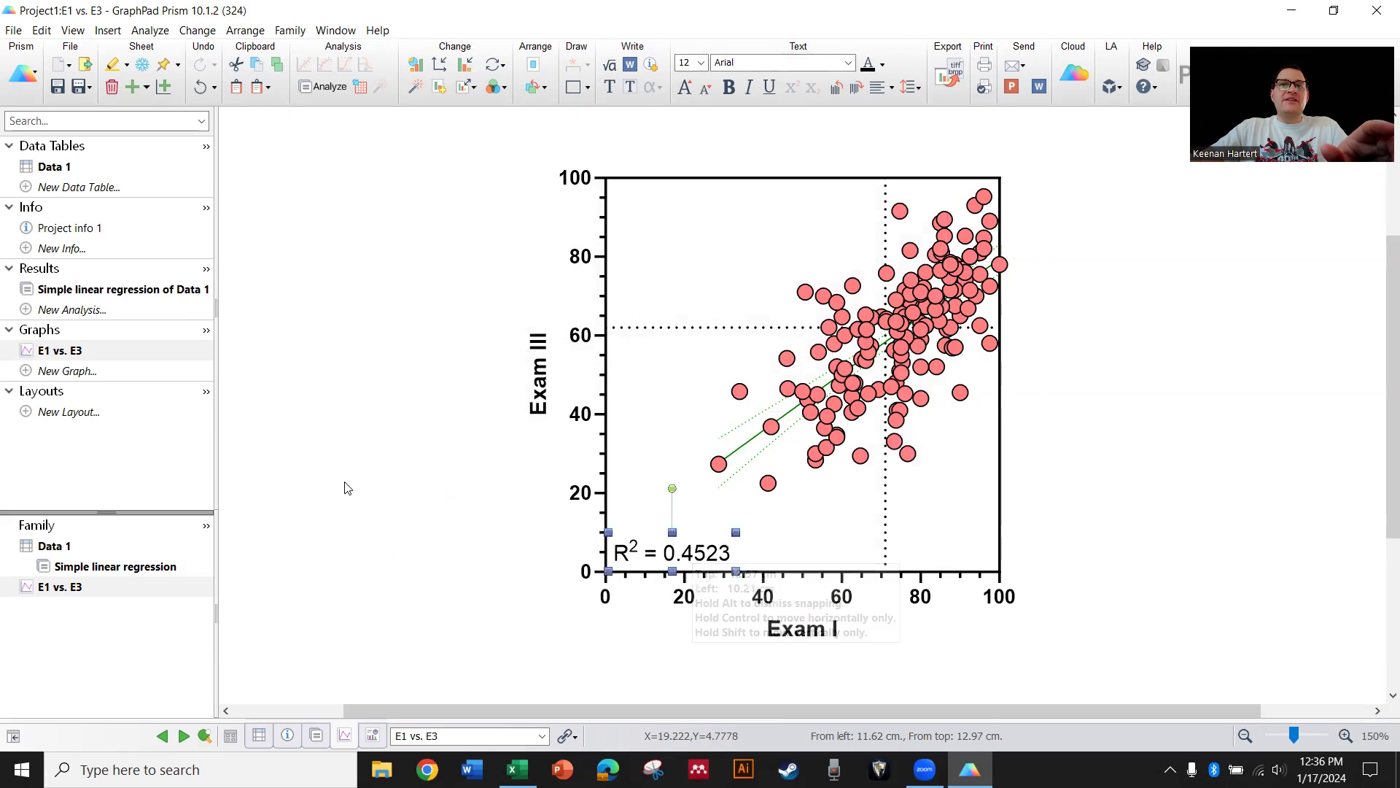
pyautogui.click(660, 558)
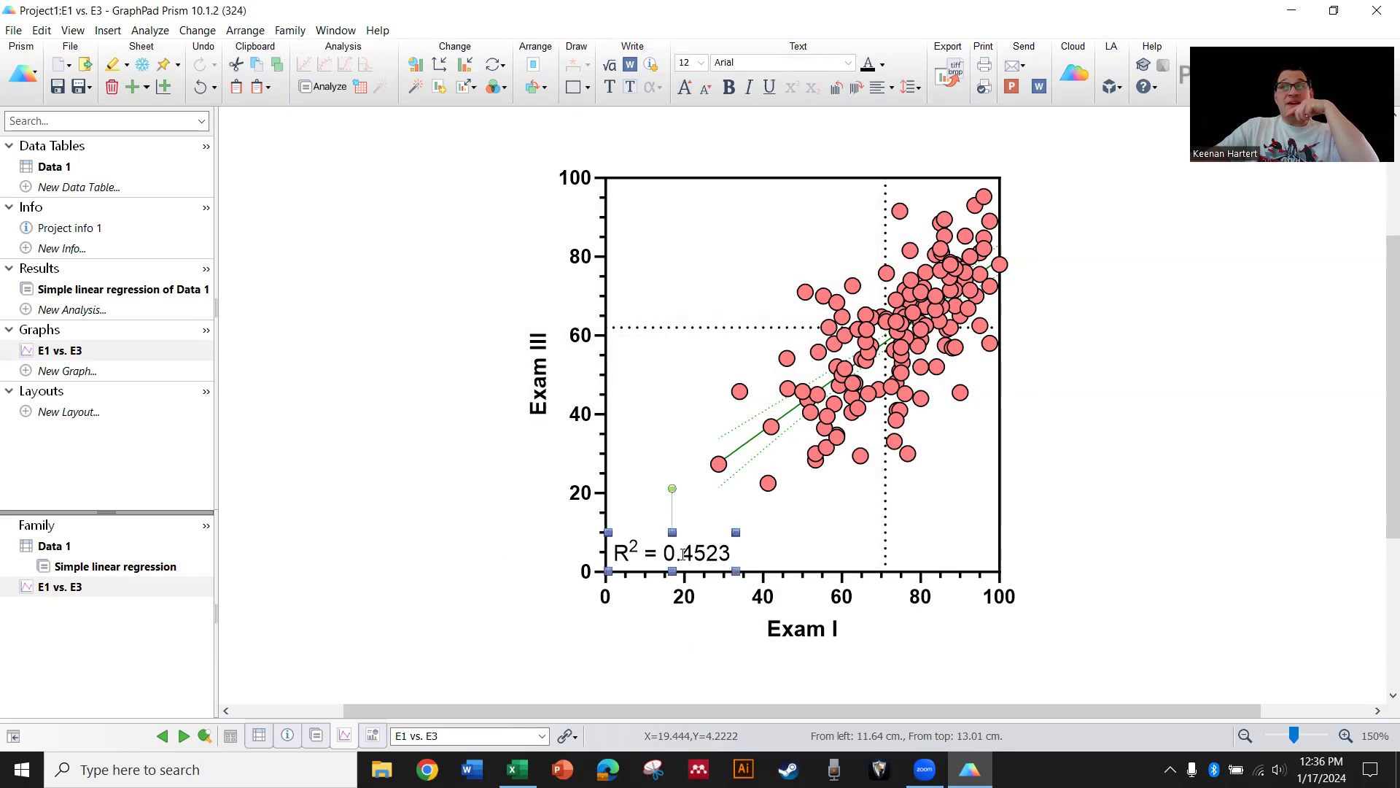
# Check R squared in the regression results and correct the graph label's value to 0.4582
pyautogui.click(96, 294)
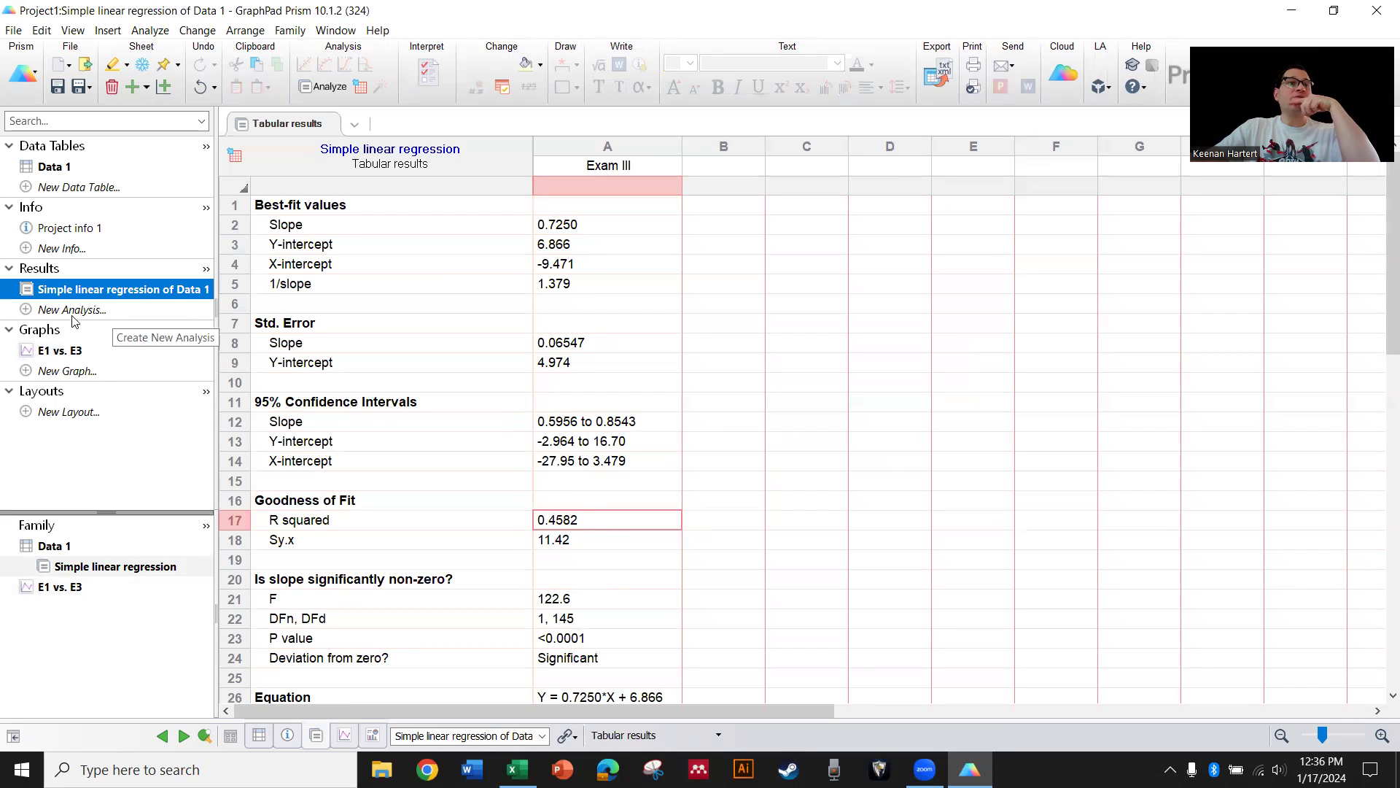
pyautogui.click(132, 352)
pyautogui.click(726, 552)
pyautogui.moveTo(706, 552); pyautogui.dragTo(727, 552)
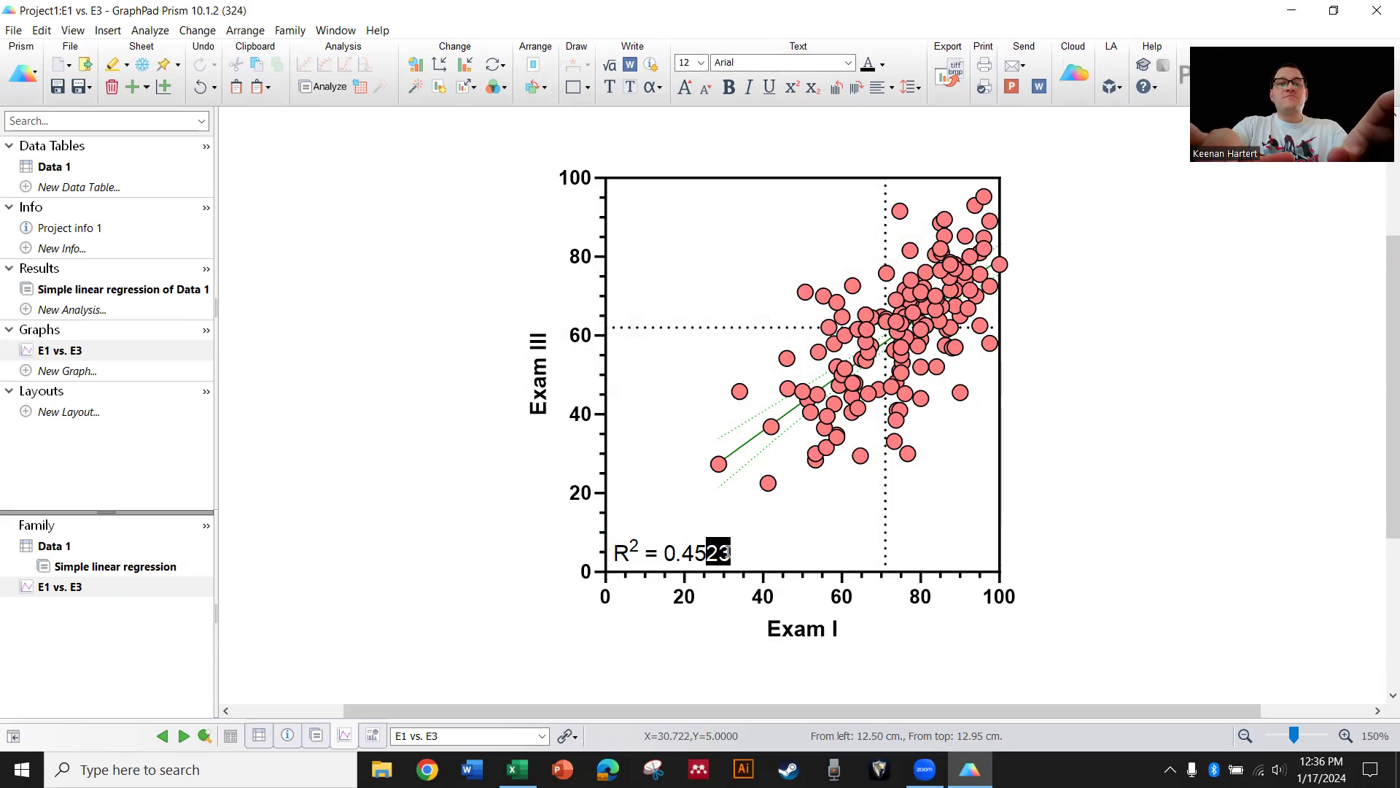
pyautogui.write('82')
pyautogui.click(347, 419)
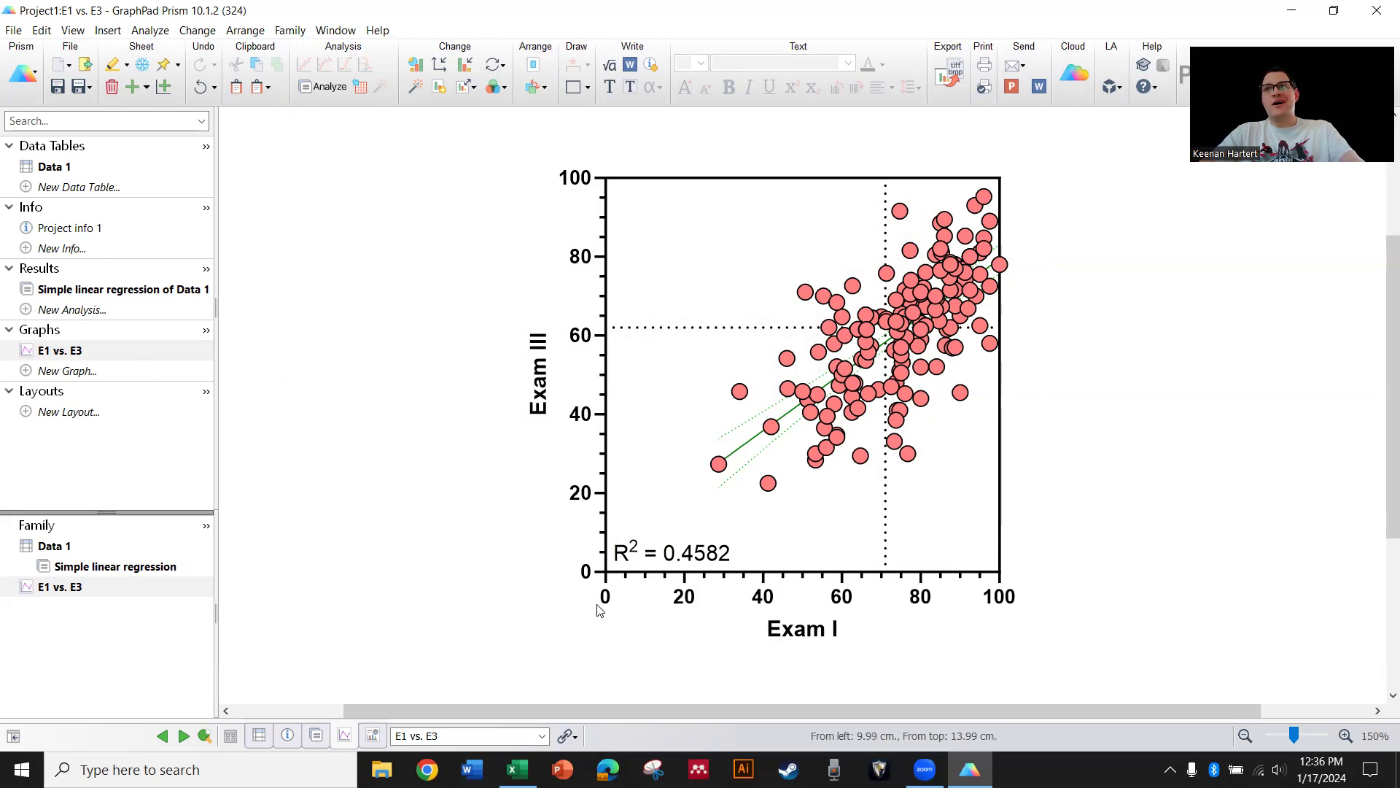
pyautogui.click(698, 552)
pyautogui.click(1196, 423)
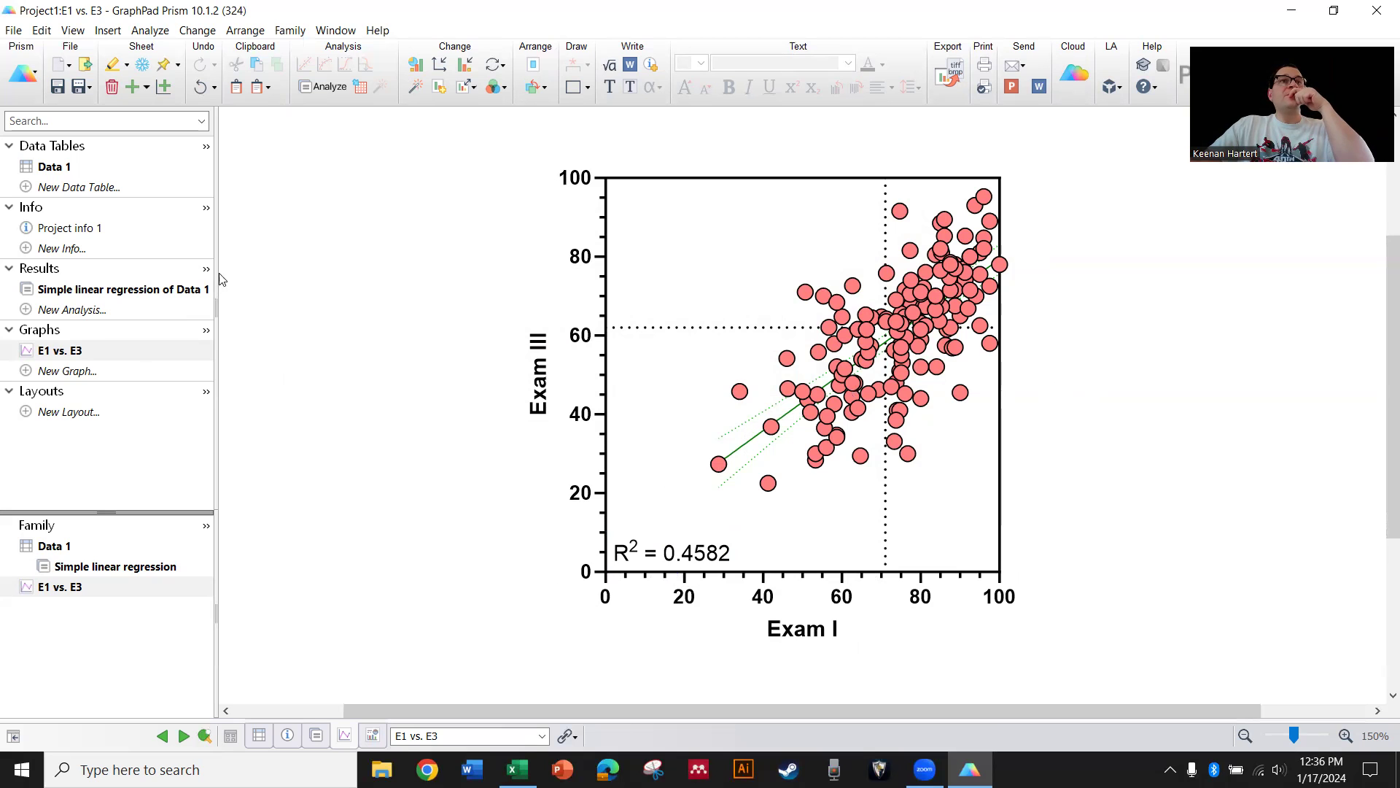
# Run a two-tailed Pearson correlation of Exam I versus Exam III with a 95% confidence interval
pyautogui.click(323, 86)
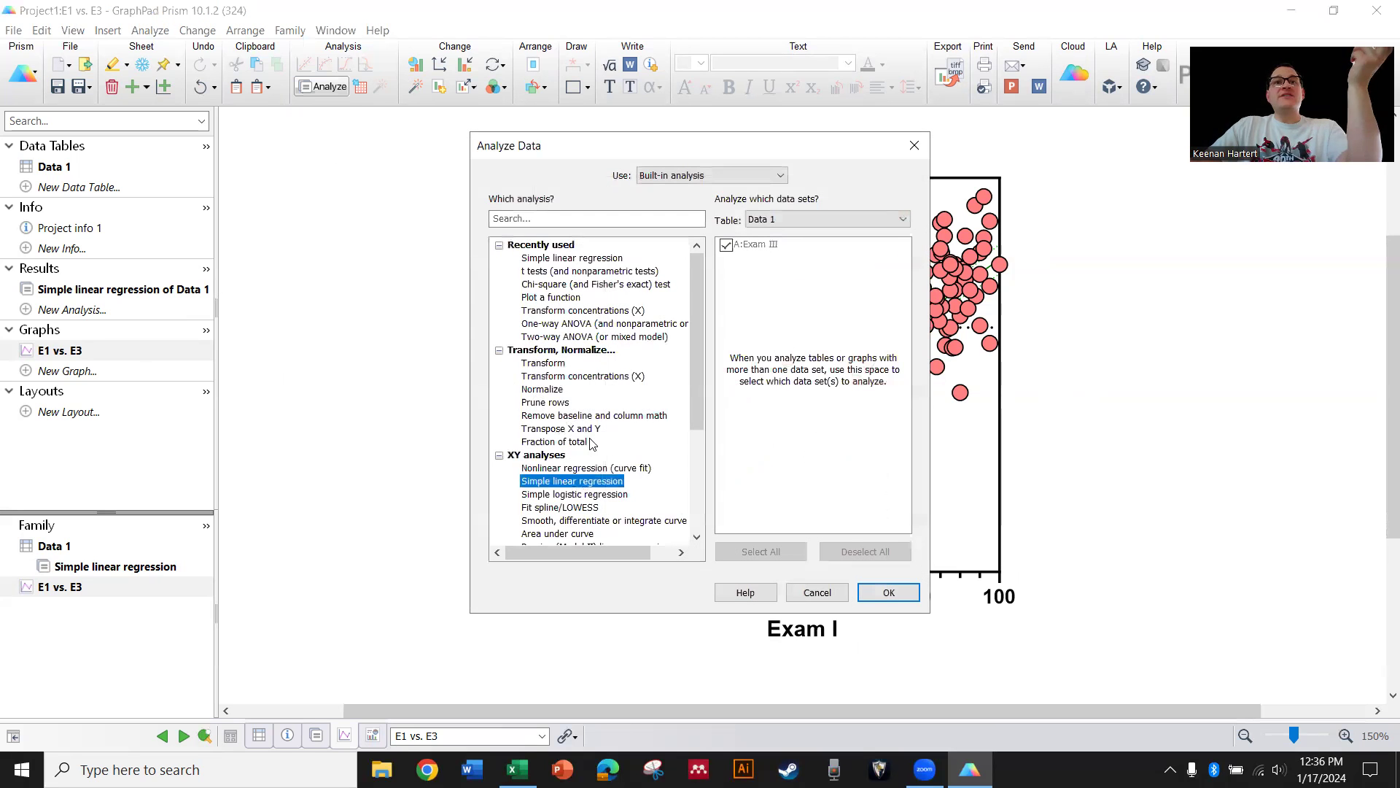
pyautogui.scroll(-4, 613, 440)
pyautogui.click(565, 498)
pyautogui.click(886, 593)
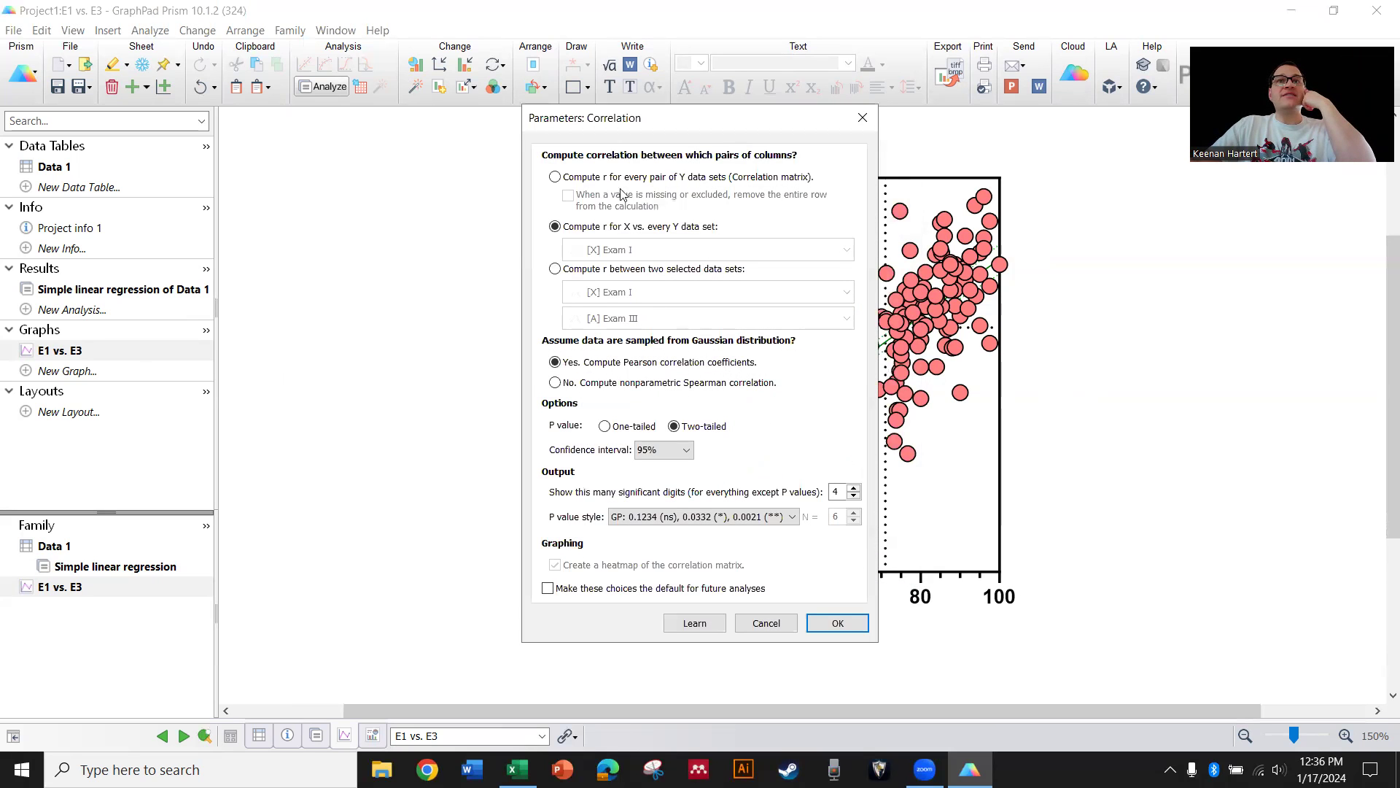
pyautogui.click(866, 629)
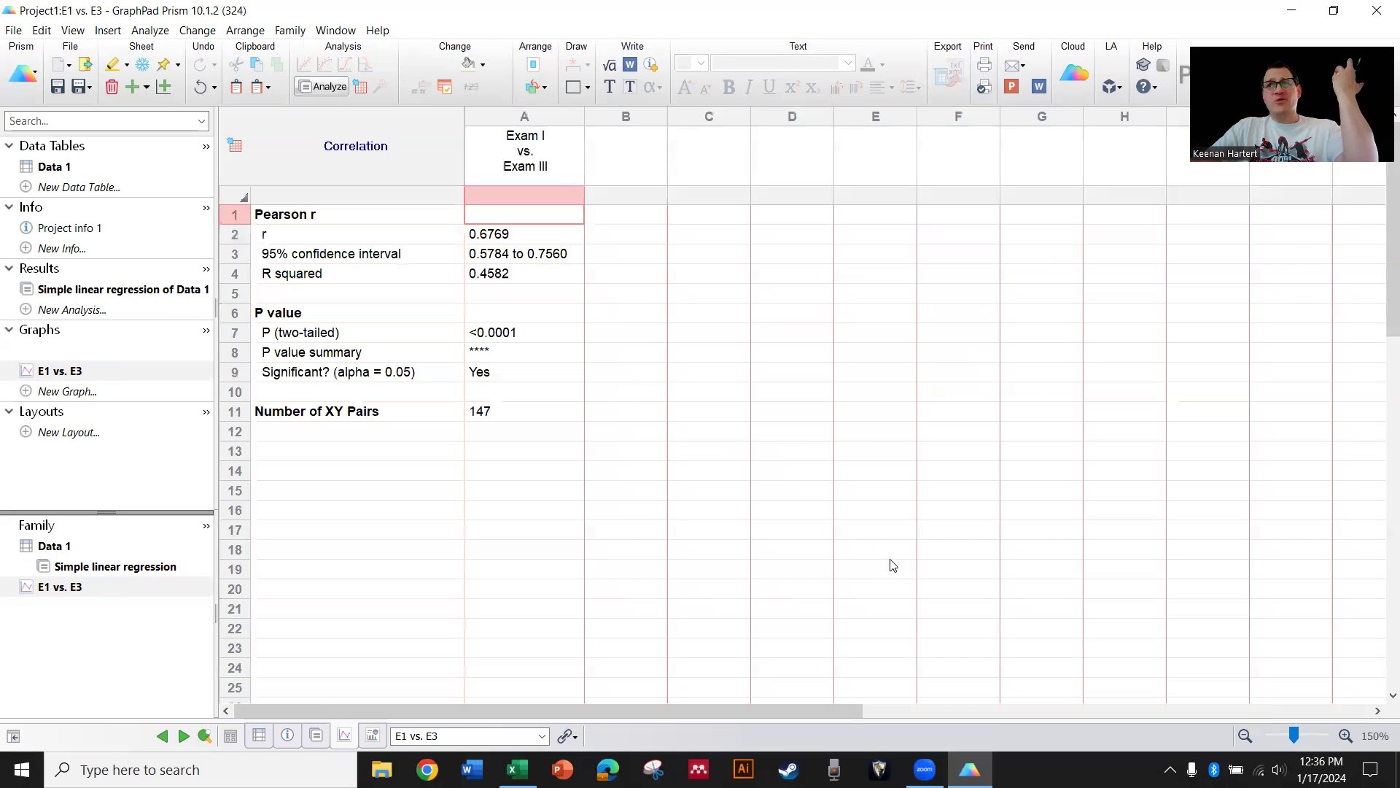
# Examine the P value, number of XY pairs and 95% confidence interval in the correlation results
pyautogui.click(557, 350)
pyautogui.click(551, 332)
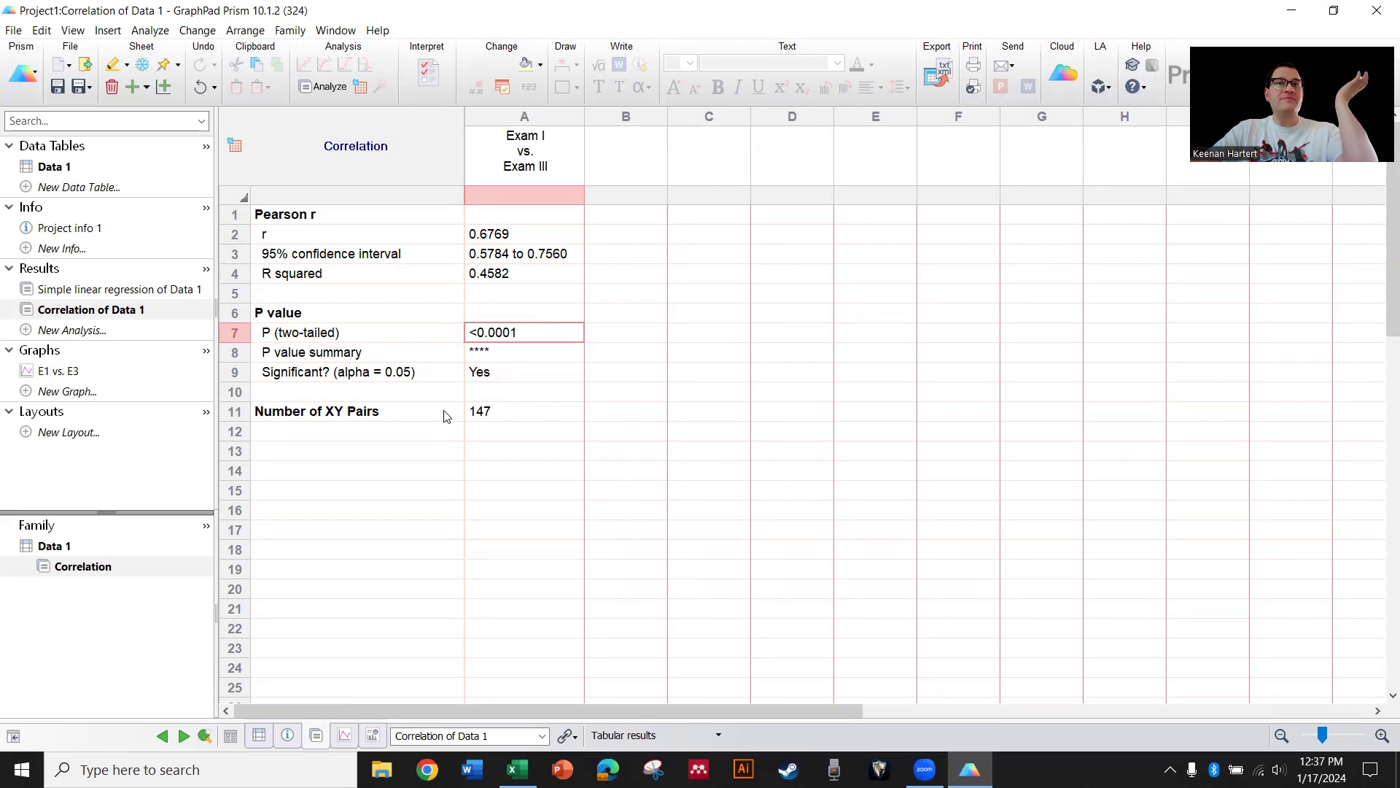
pyautogui.click(519, 410)
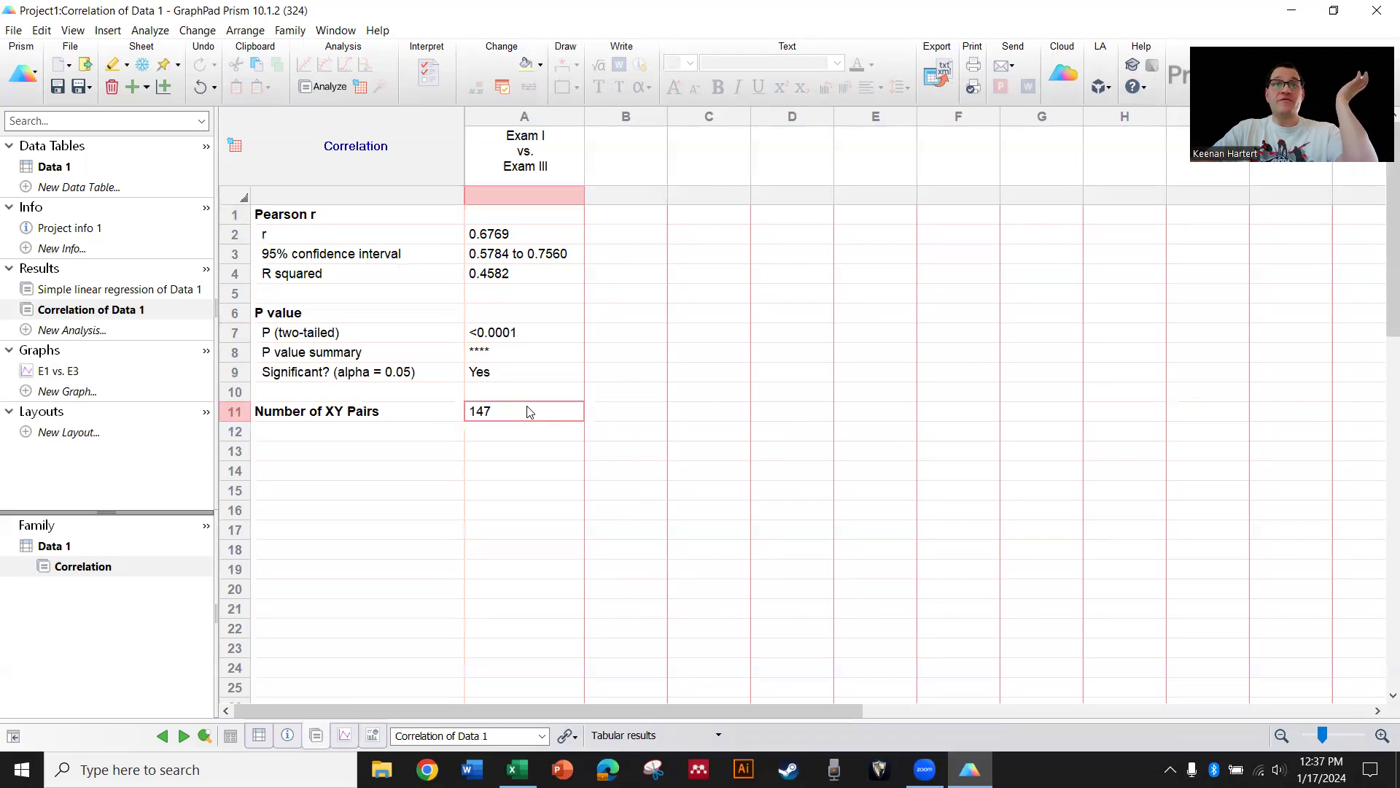
pyautogui.click(677, 460)
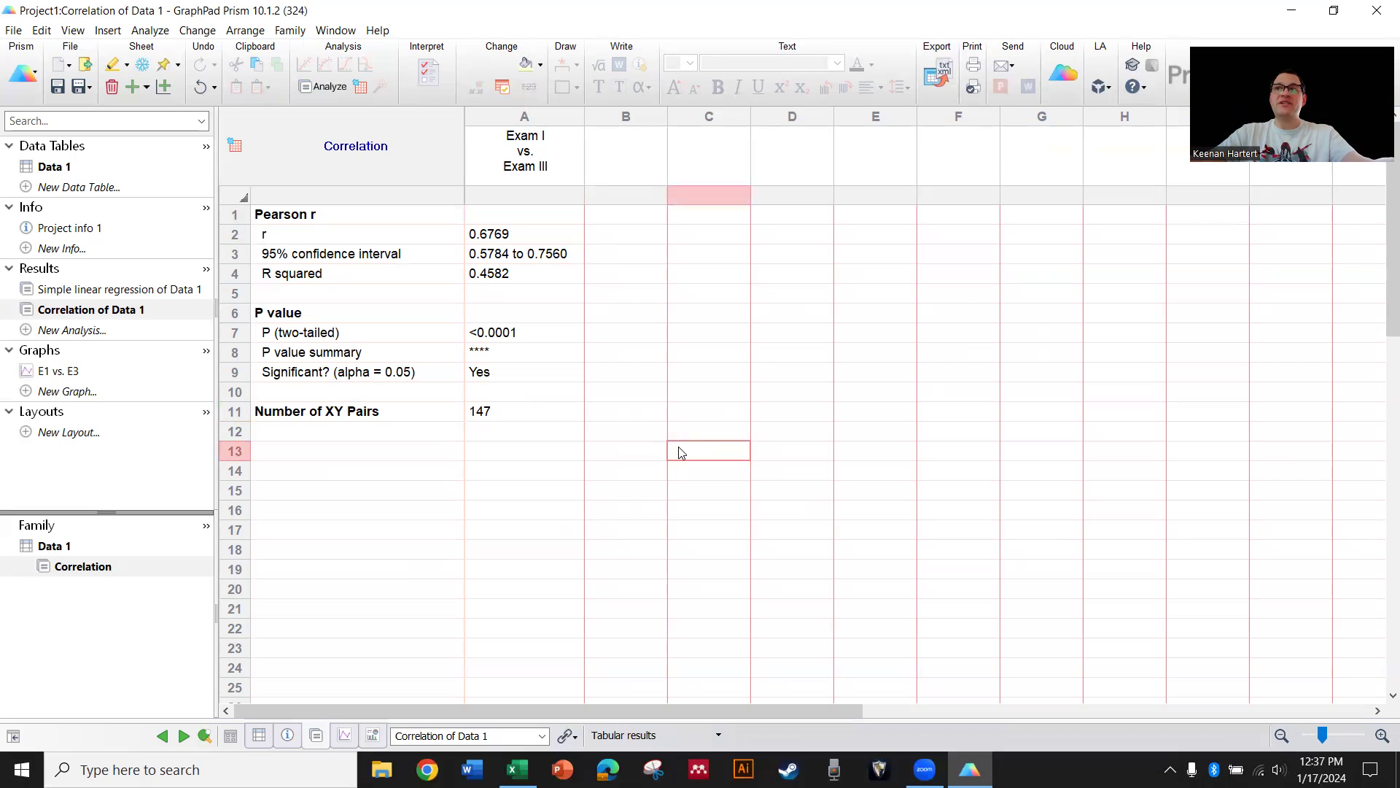
pyautogui.click(594, 469)
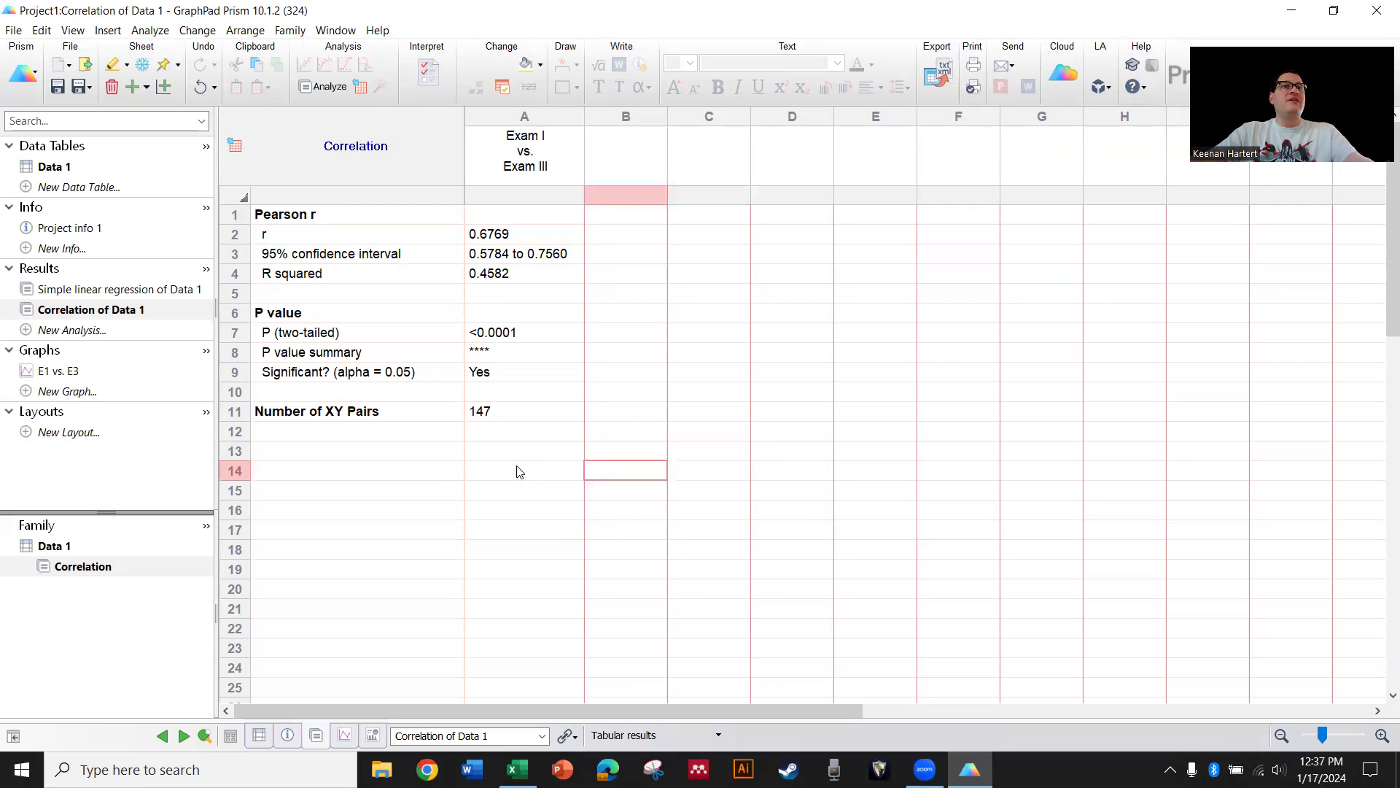
pyautogui.click(518, 472)
pyautogui.click(503, 255)
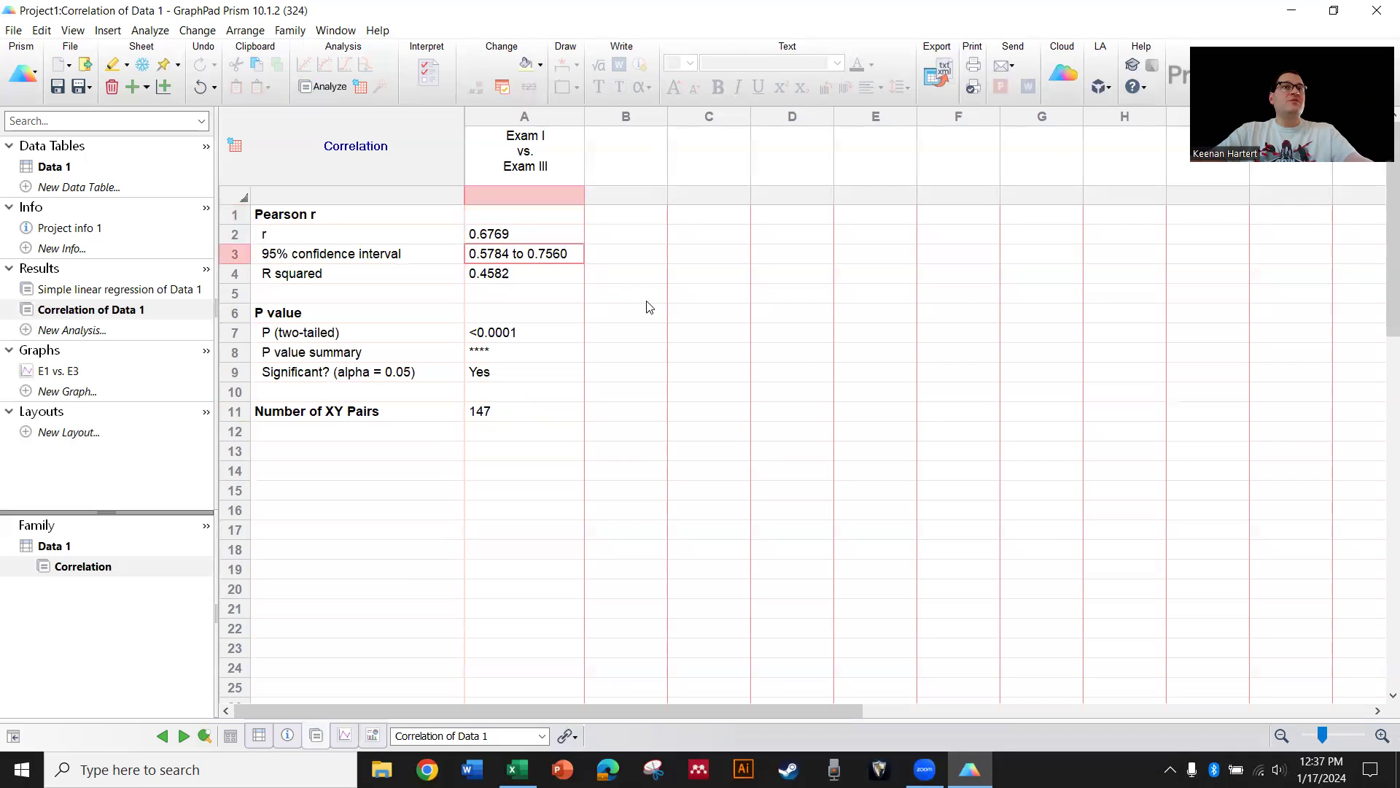
# Open the E1 vs. E3 graph and copy the whole graph to the clipboard
pyautogui.click(82, 370)
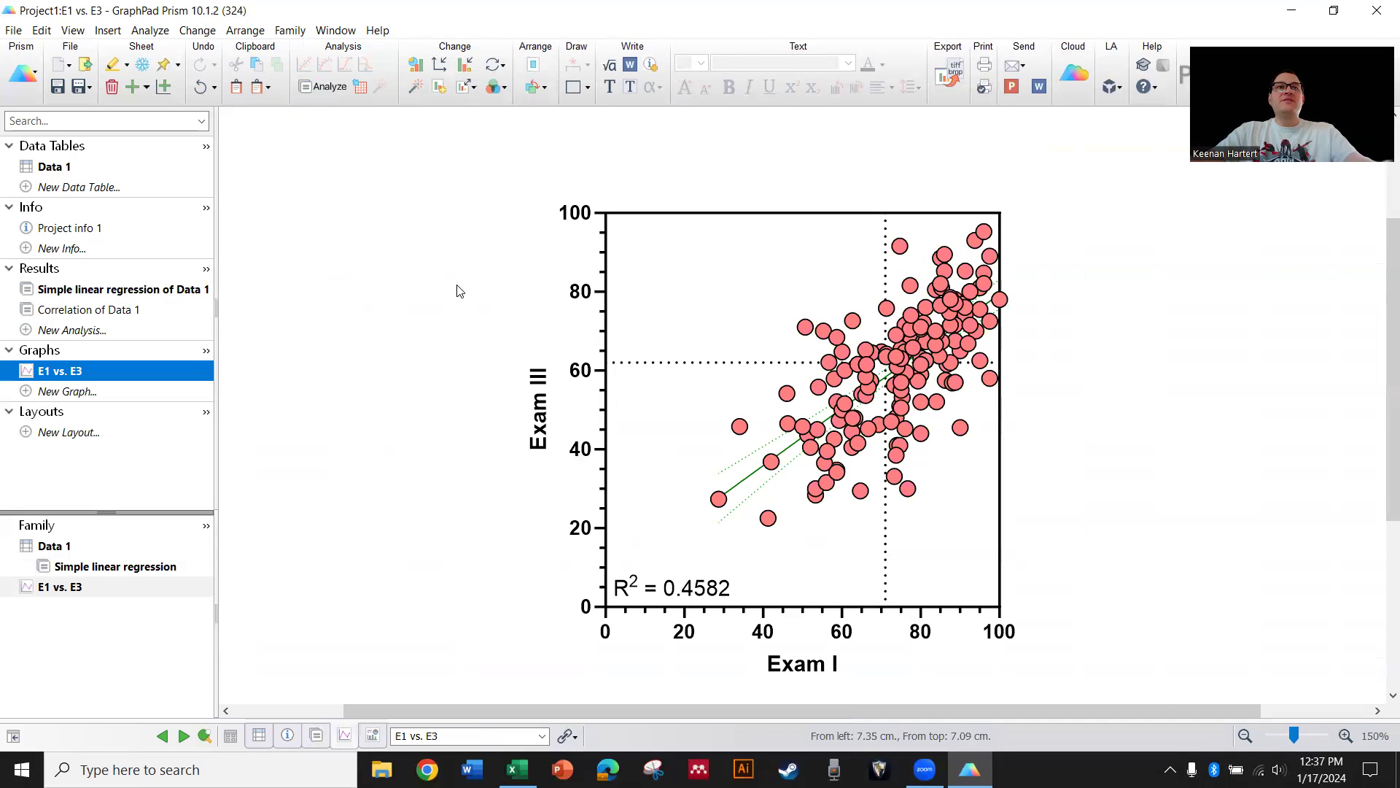
pyautogui.click(452, 291)
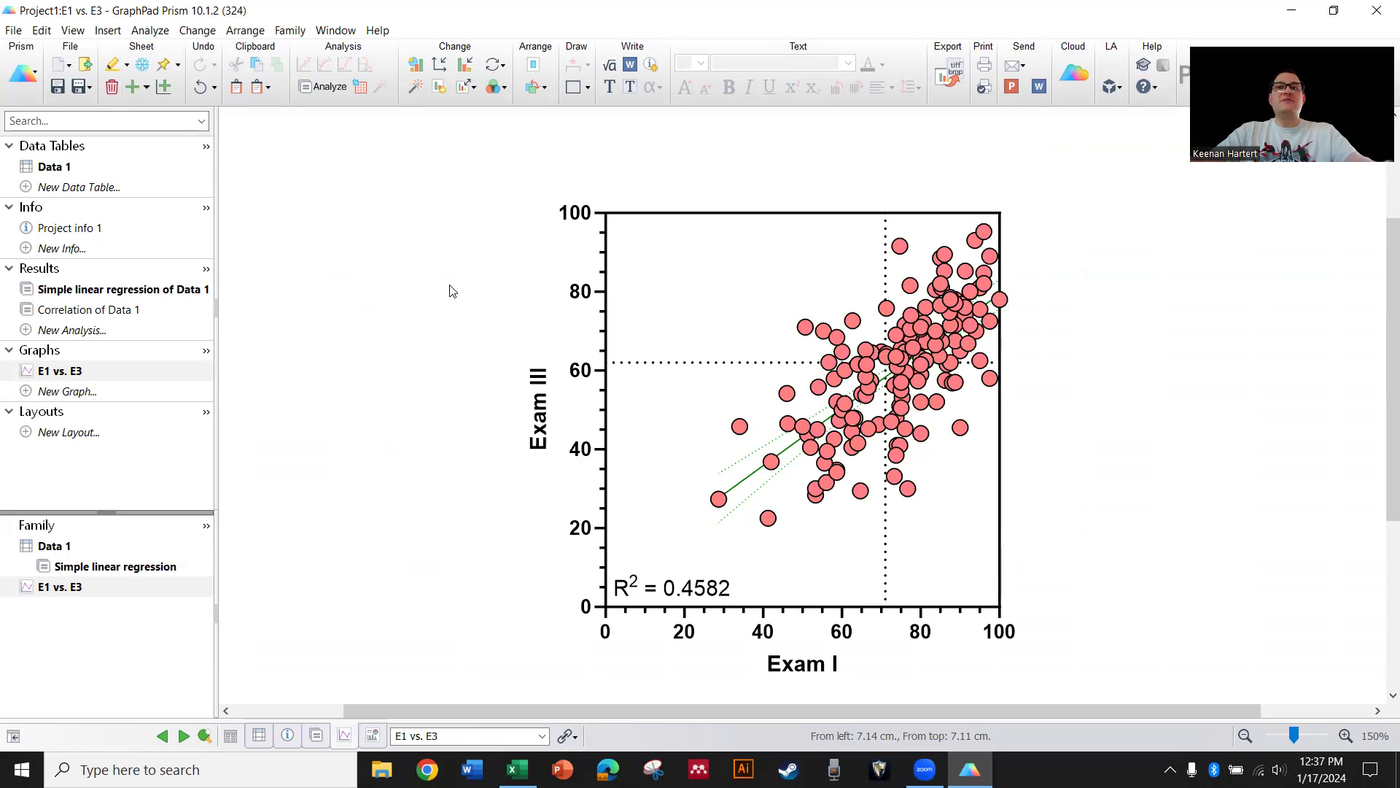
pyautogui.rightClick(740, 187)
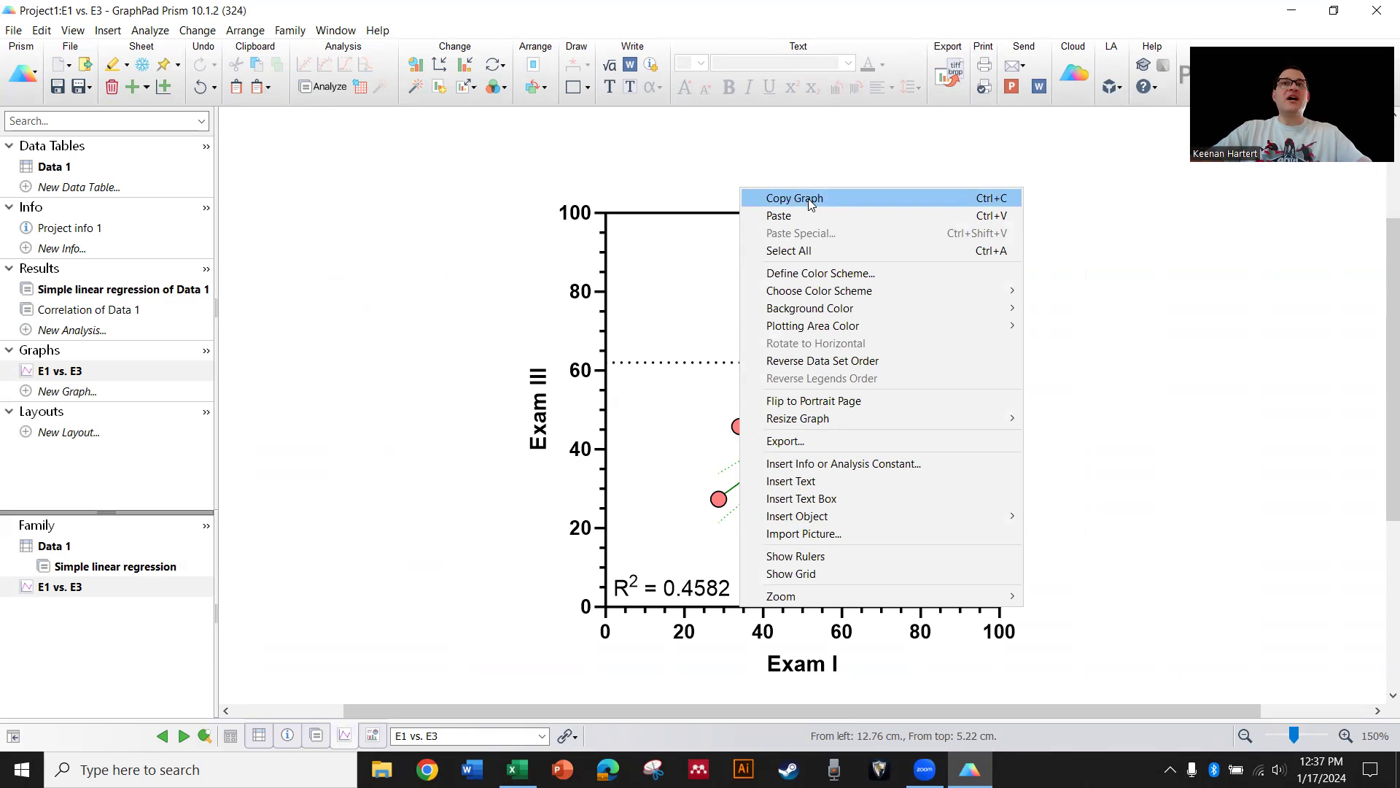
pyautogui.click(809, 204)
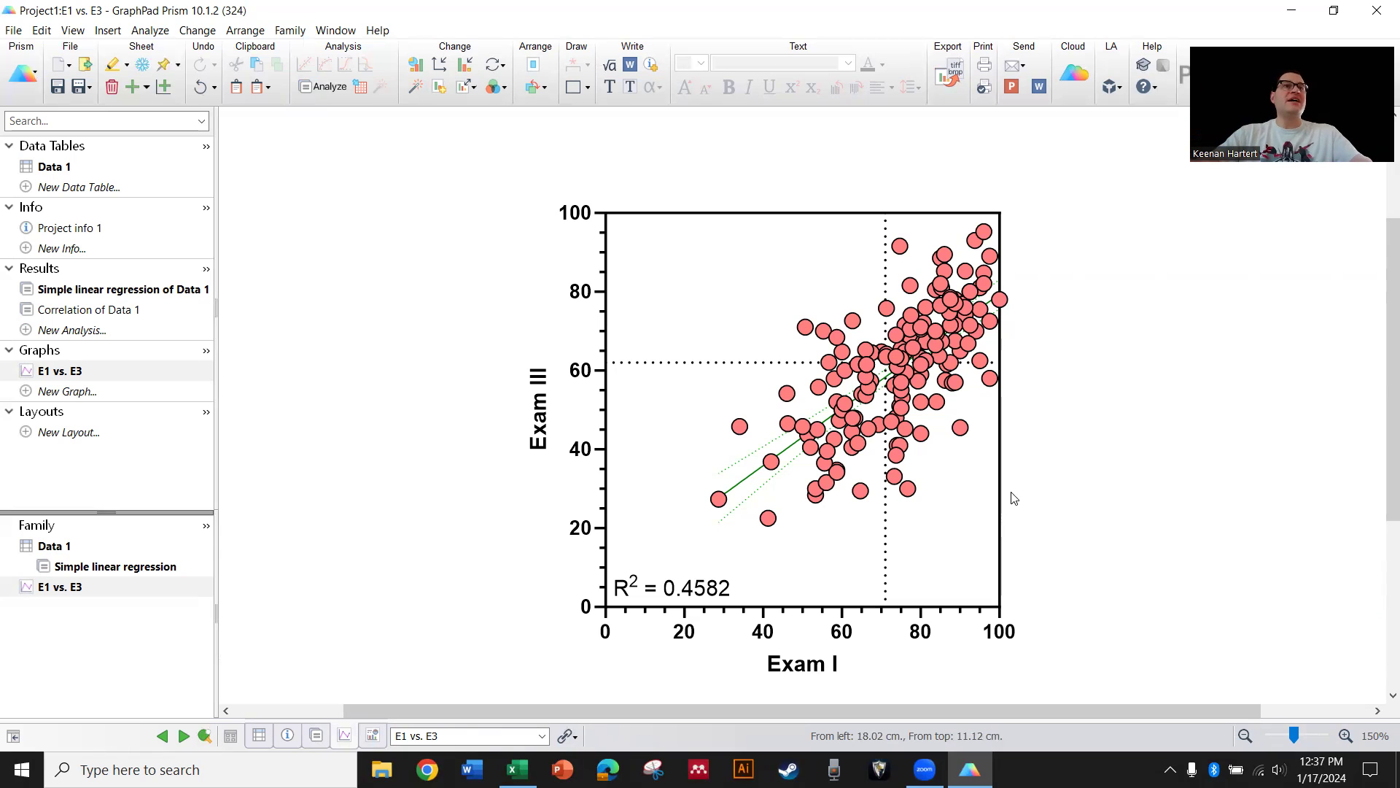
pyautogui.click(23, 73)
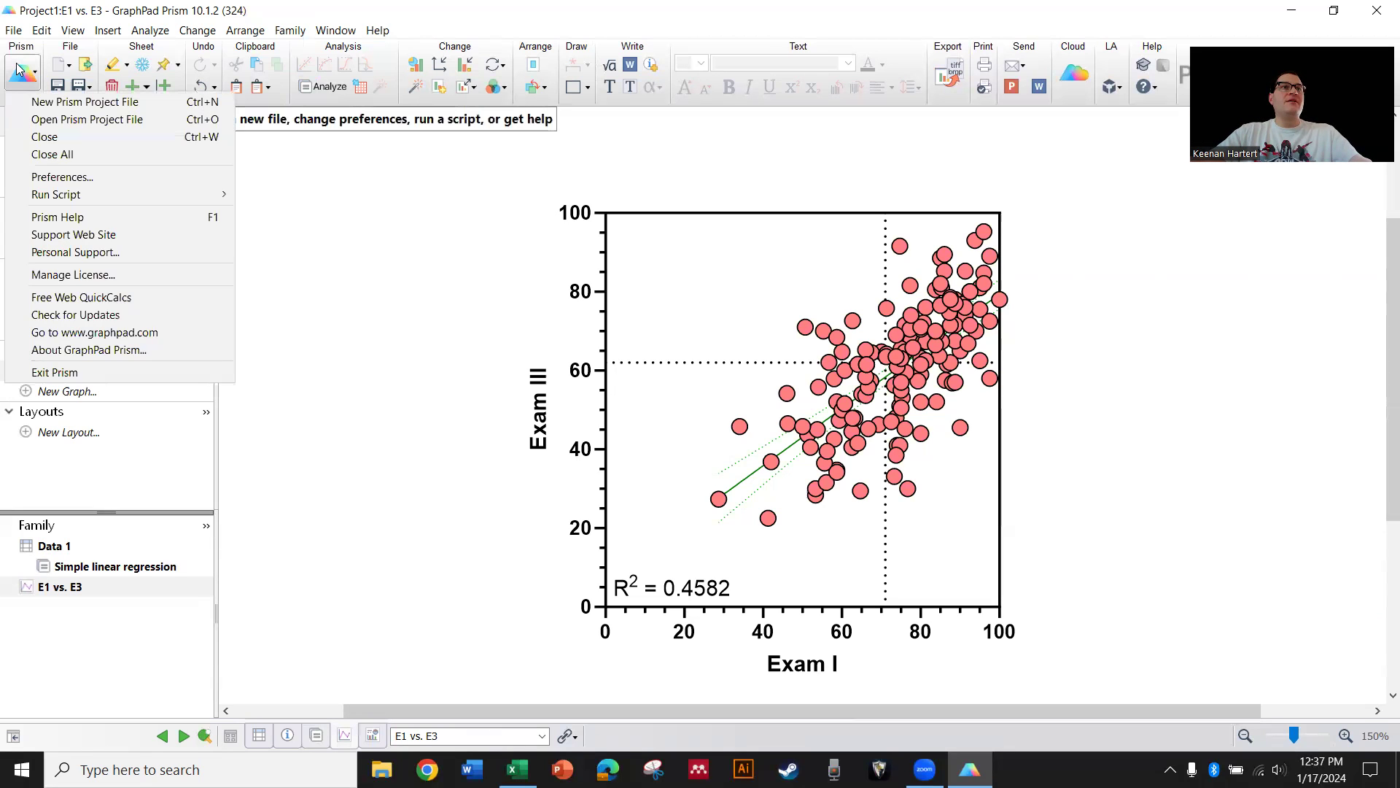
pyautogui.click(59, 105)
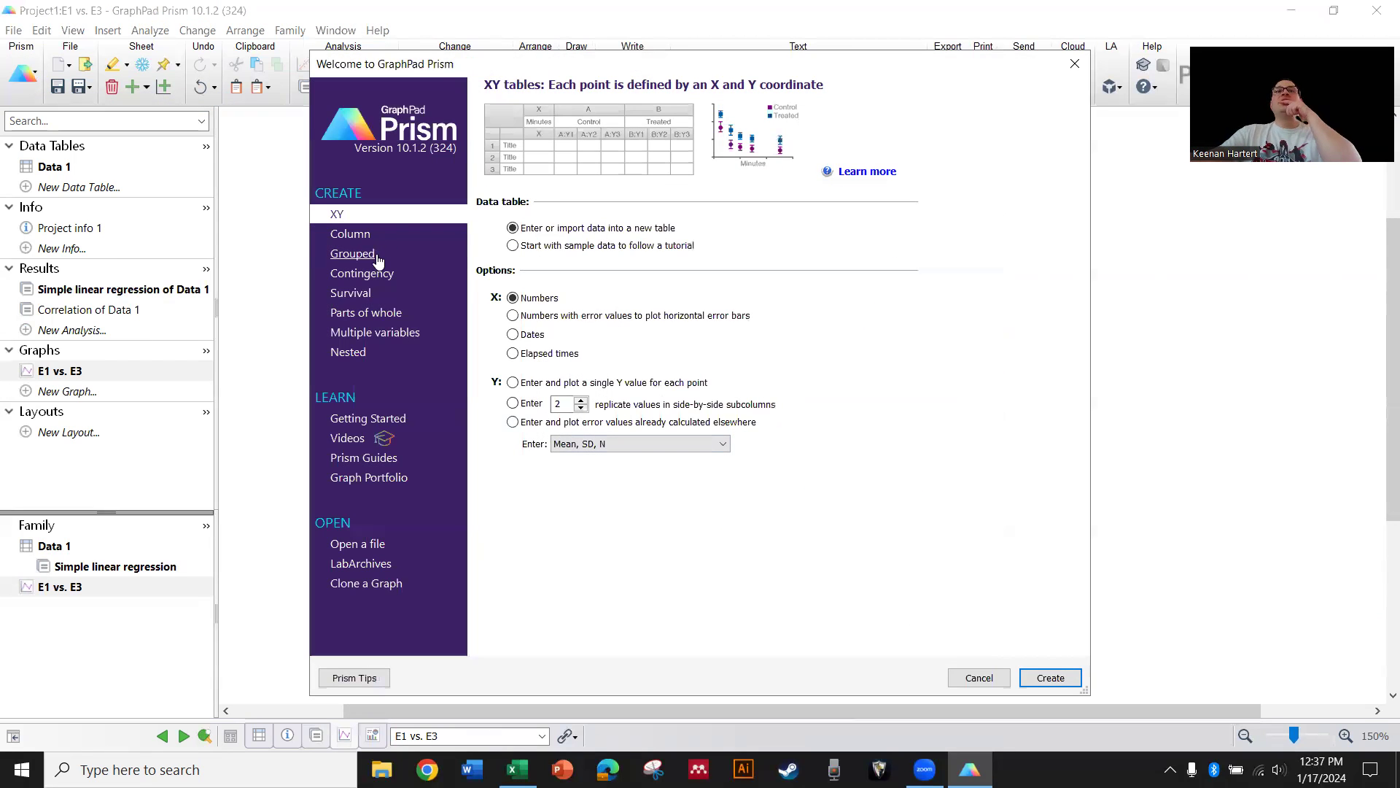
pyautogui.click(377, 258)
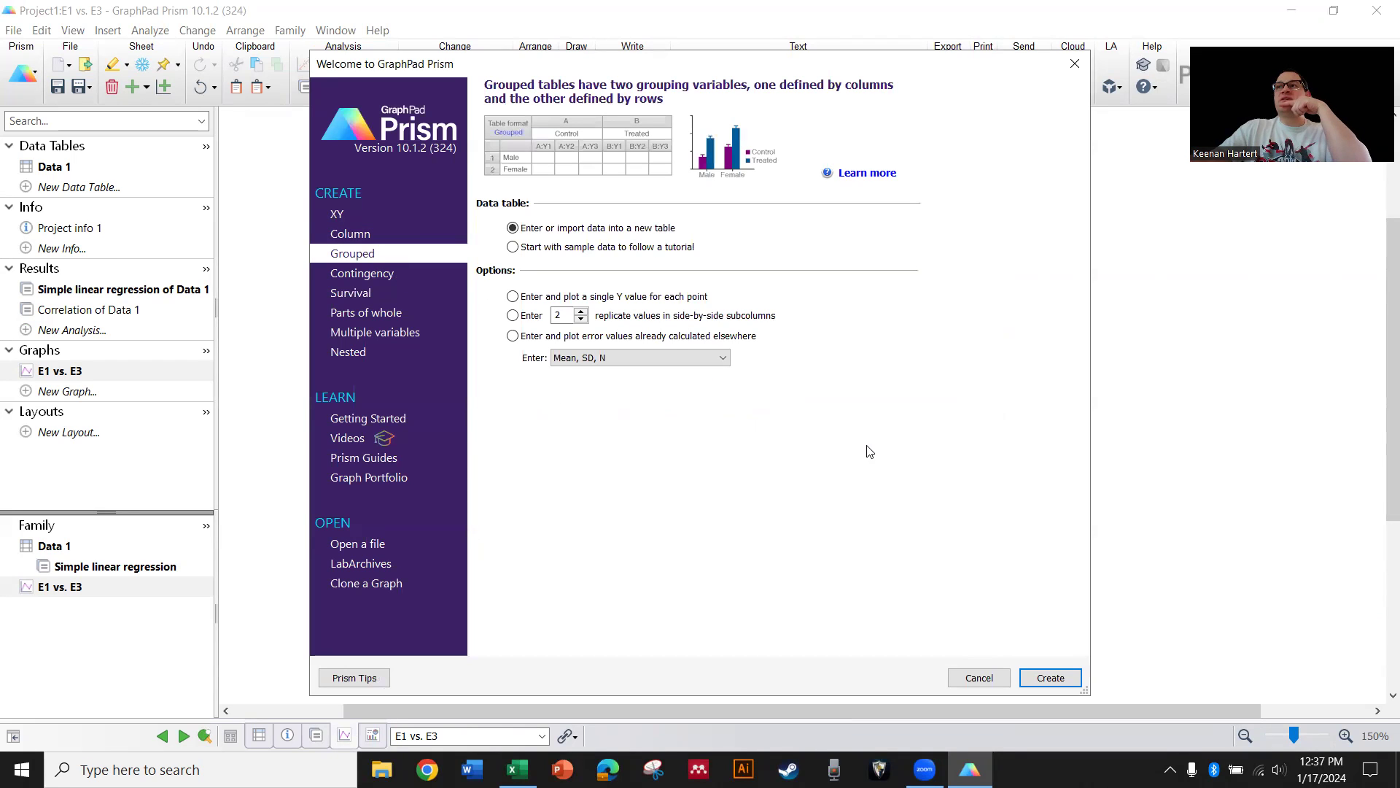
pyautogui.click(972, 680)
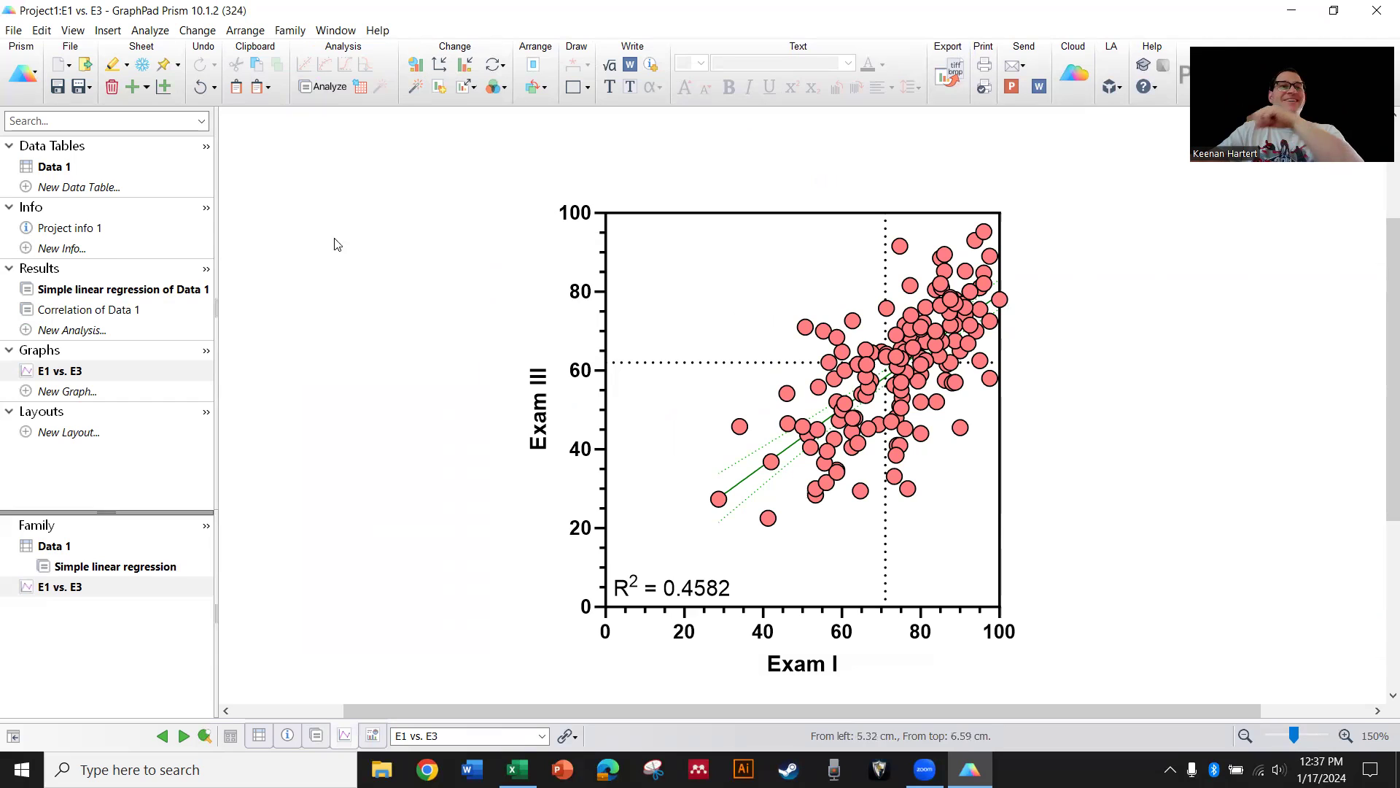
# Open the Data 1 table, switch to the Excel workbook and copy the column J values on the V4 sheet down to the last row
pyautogui.click(57, 169)
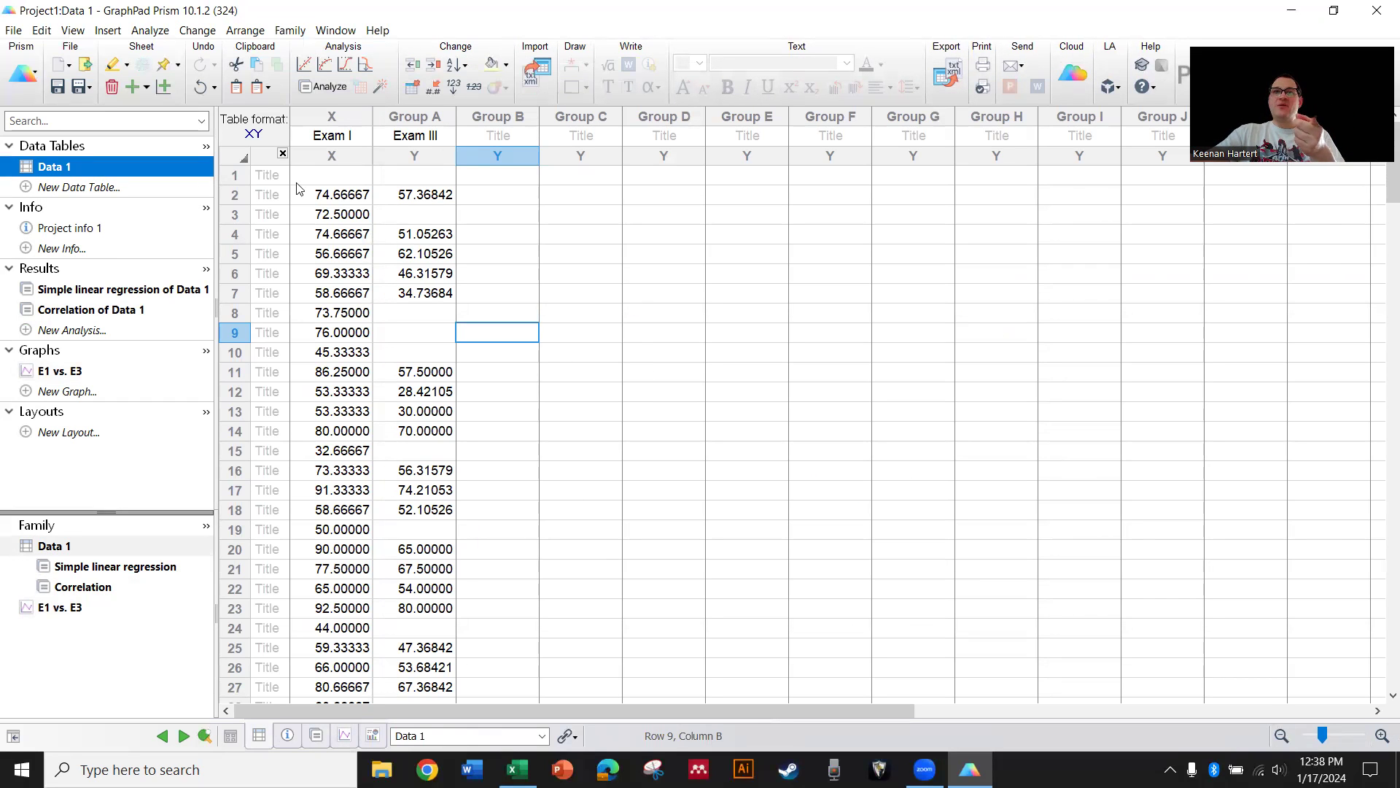
pyautogui.click(347, 116)
pyautogui.click(742, 358)
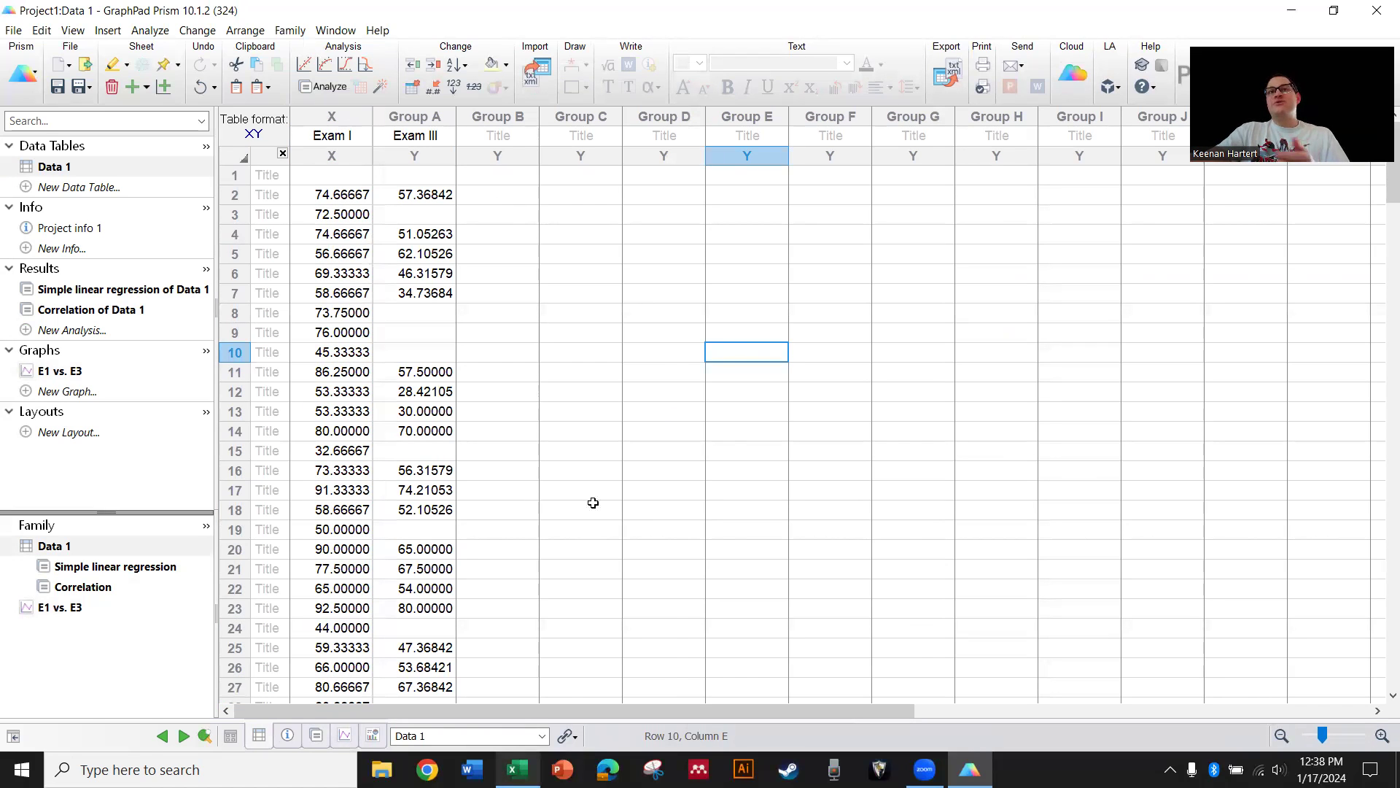
pyautogui.hotkey('alt', 'Tab')
pyautogui.moveTo(530, 305); pyautogui.dragTo(532, 377)
pyautogui.hotkey('ctrl', 'shift', 'Down')
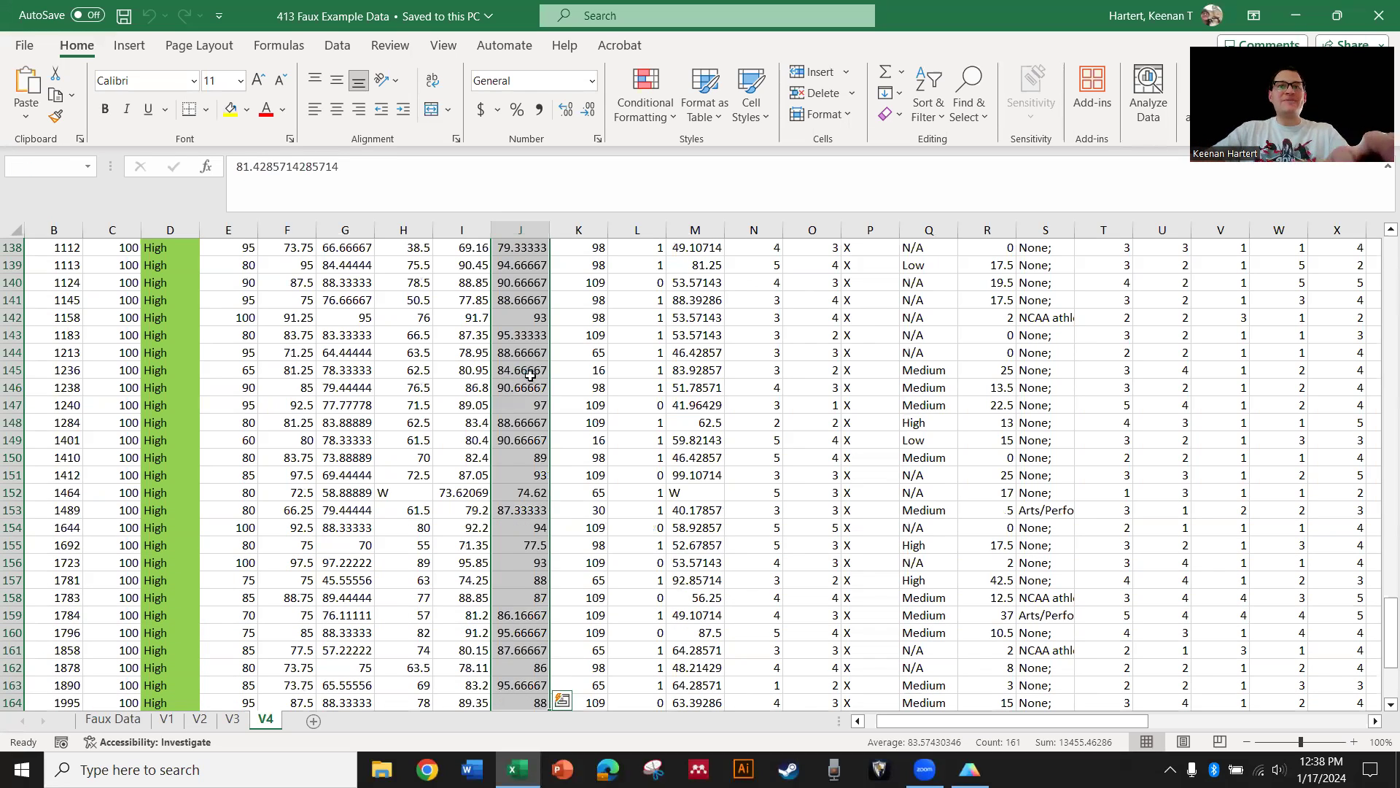
pyautogui.hotkey('ctrl', 'c')
# Switch back to Prism, paste the copied values into Group B of Data 1 starting at row 2, and view the E1 vs. E3 graph
pyautogui.hotkey('alt', 'Tab')
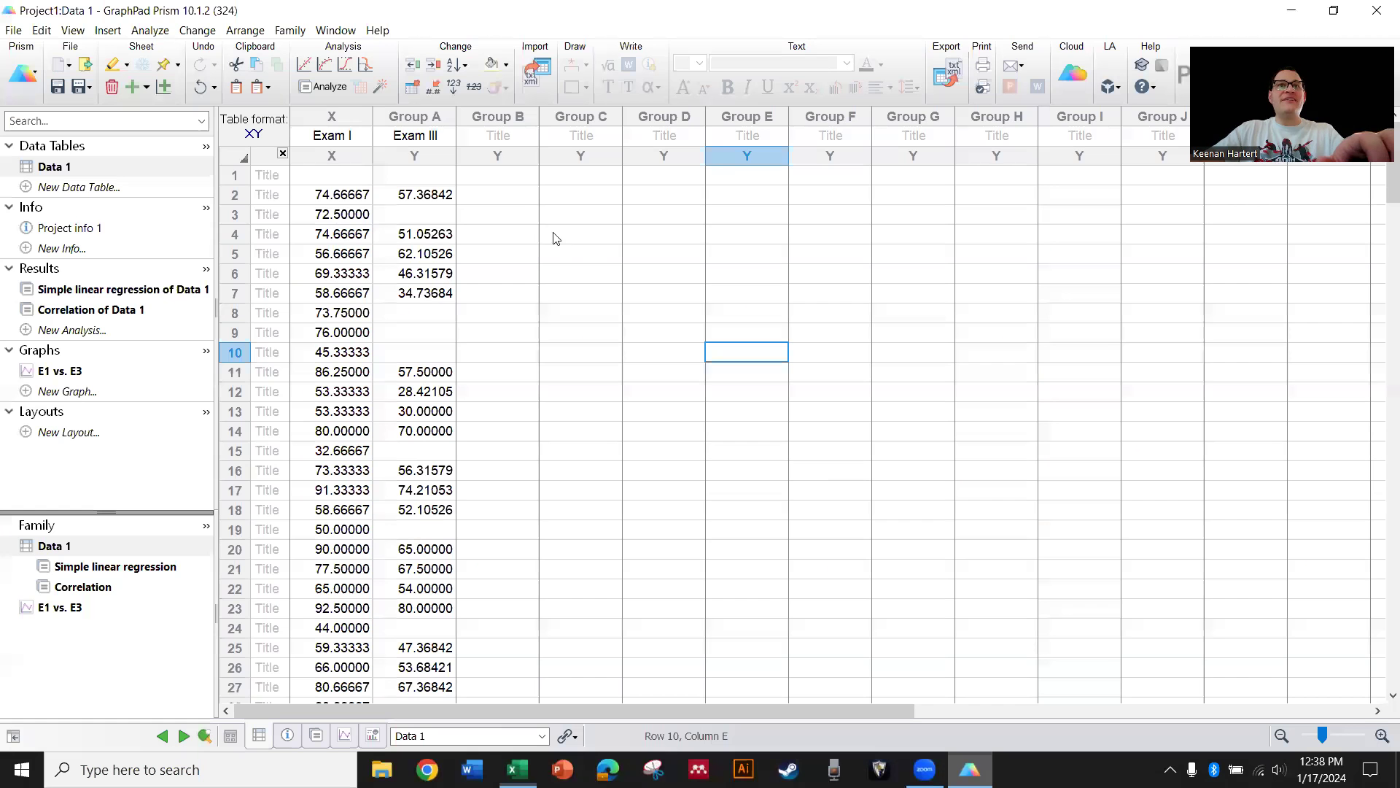
pyautogui.click(506, 199)
pyautogui.hotkey('ctrl', 'v')
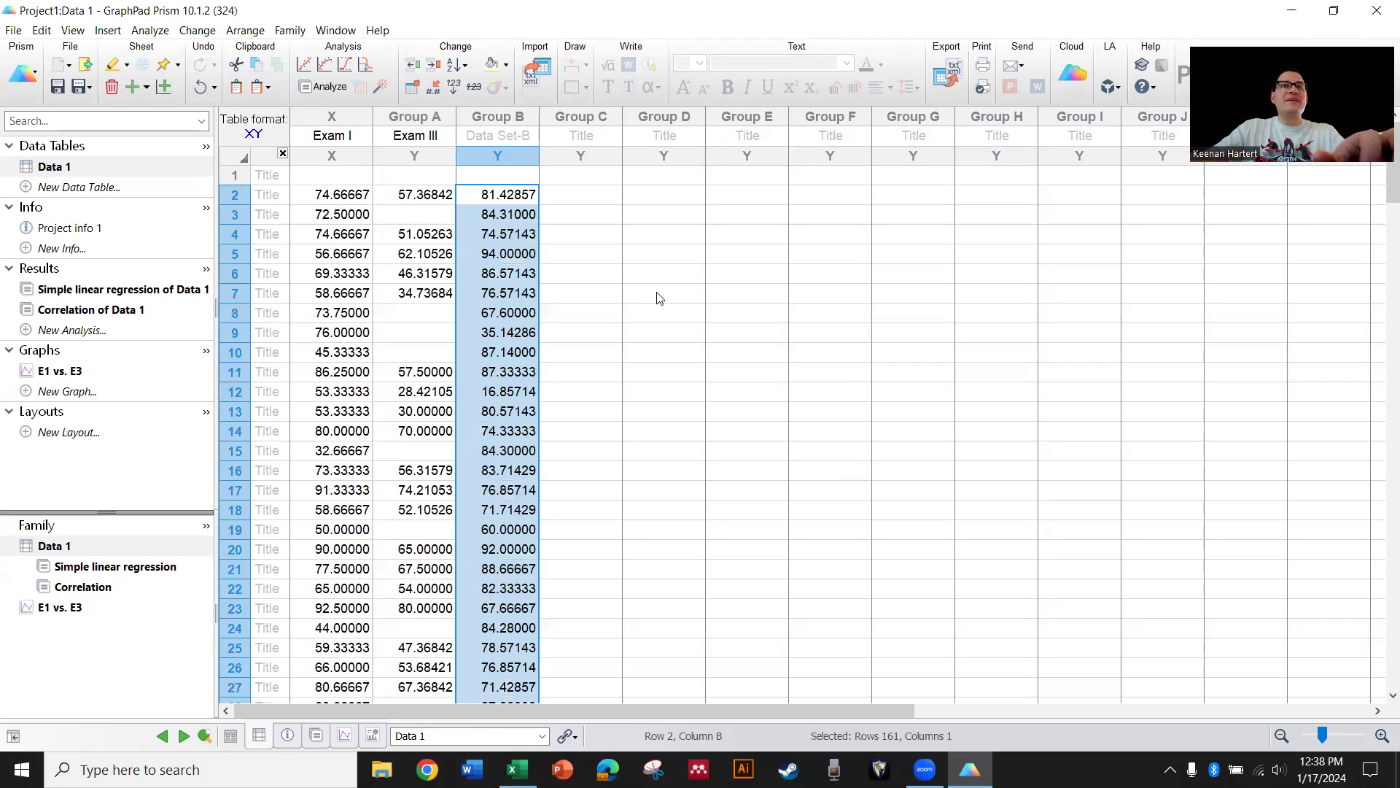
pyautogui.click(651, 293)
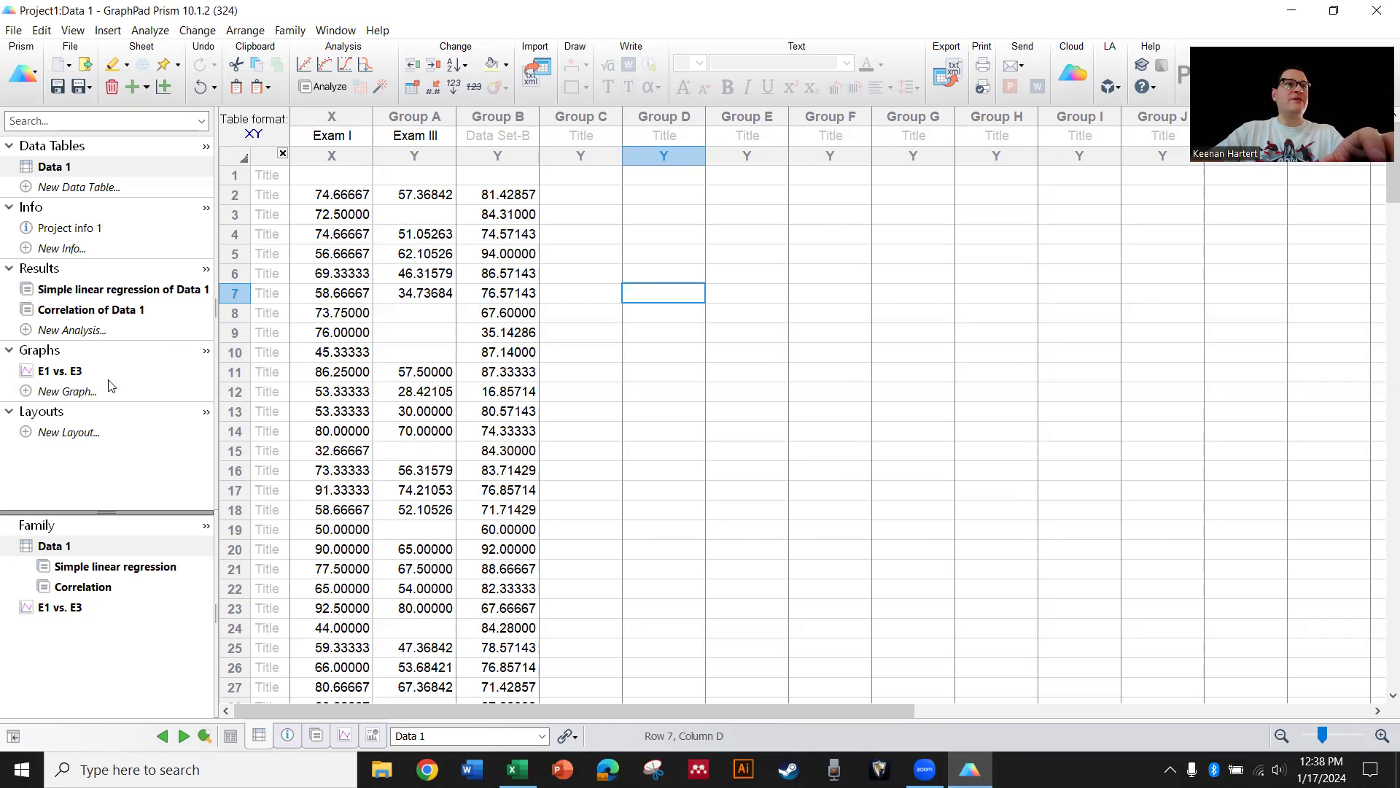
pyautogui.click(77, 372)
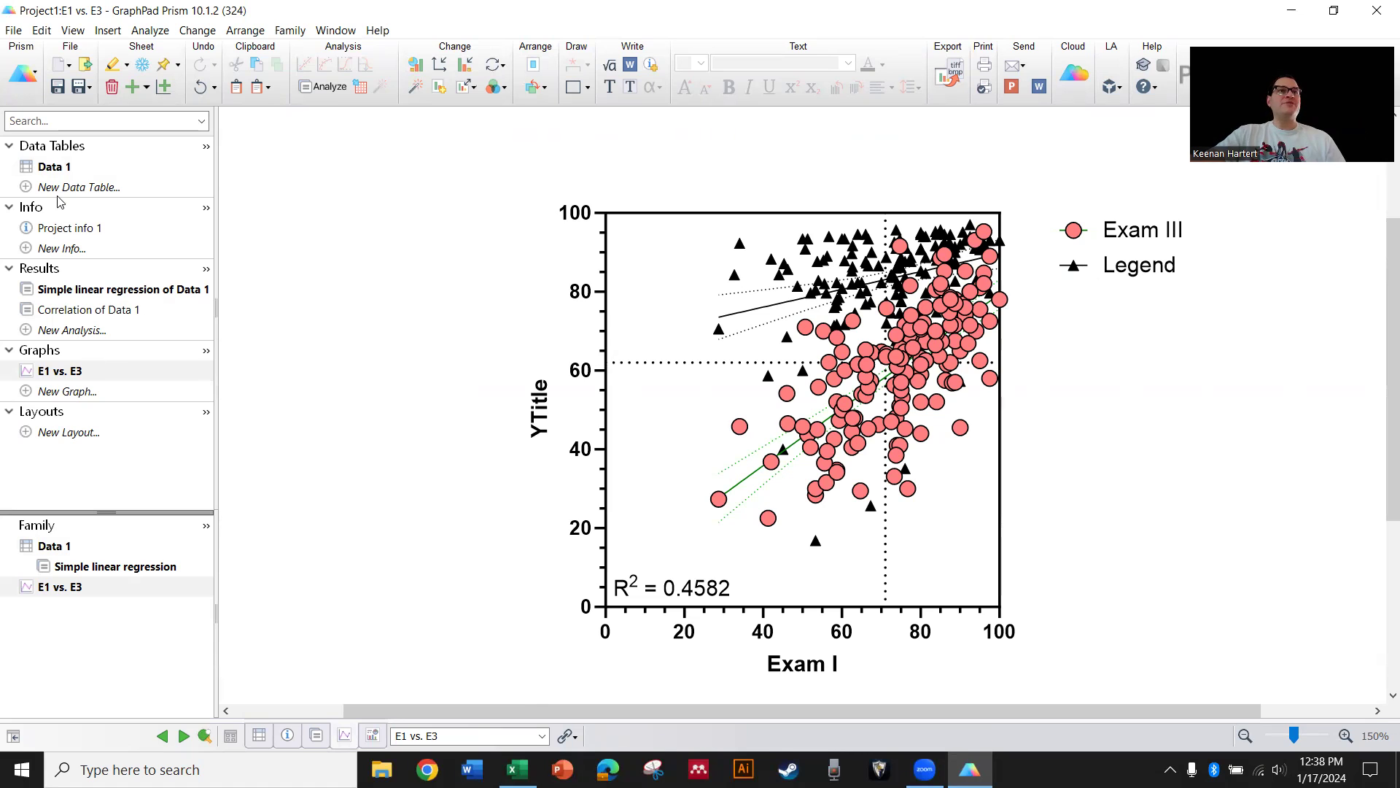
# Title the Group B column in the Data 1 table "Lab %"
pyautogui.click(60, 169)
pyautogui.click(477, 133)
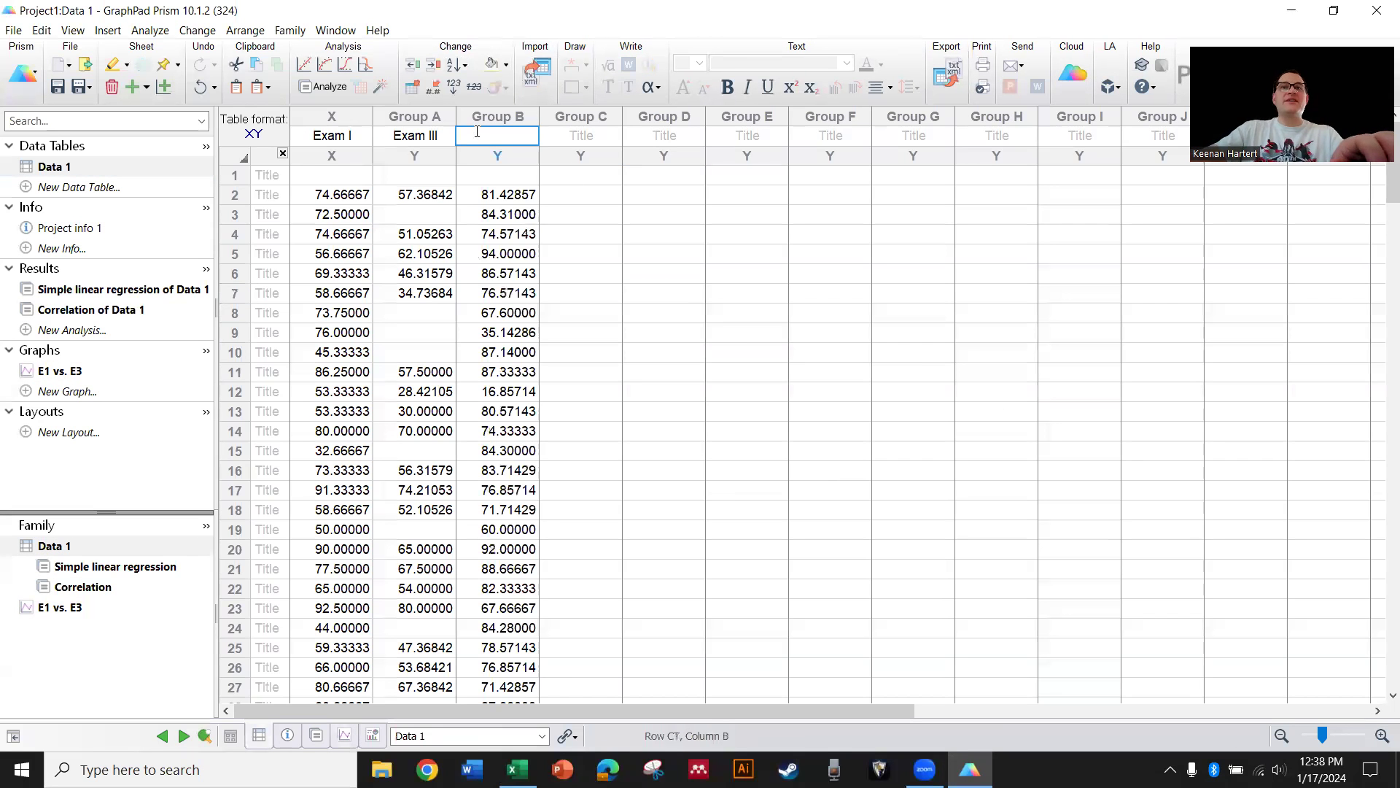
pyautogui.write('Lab %')
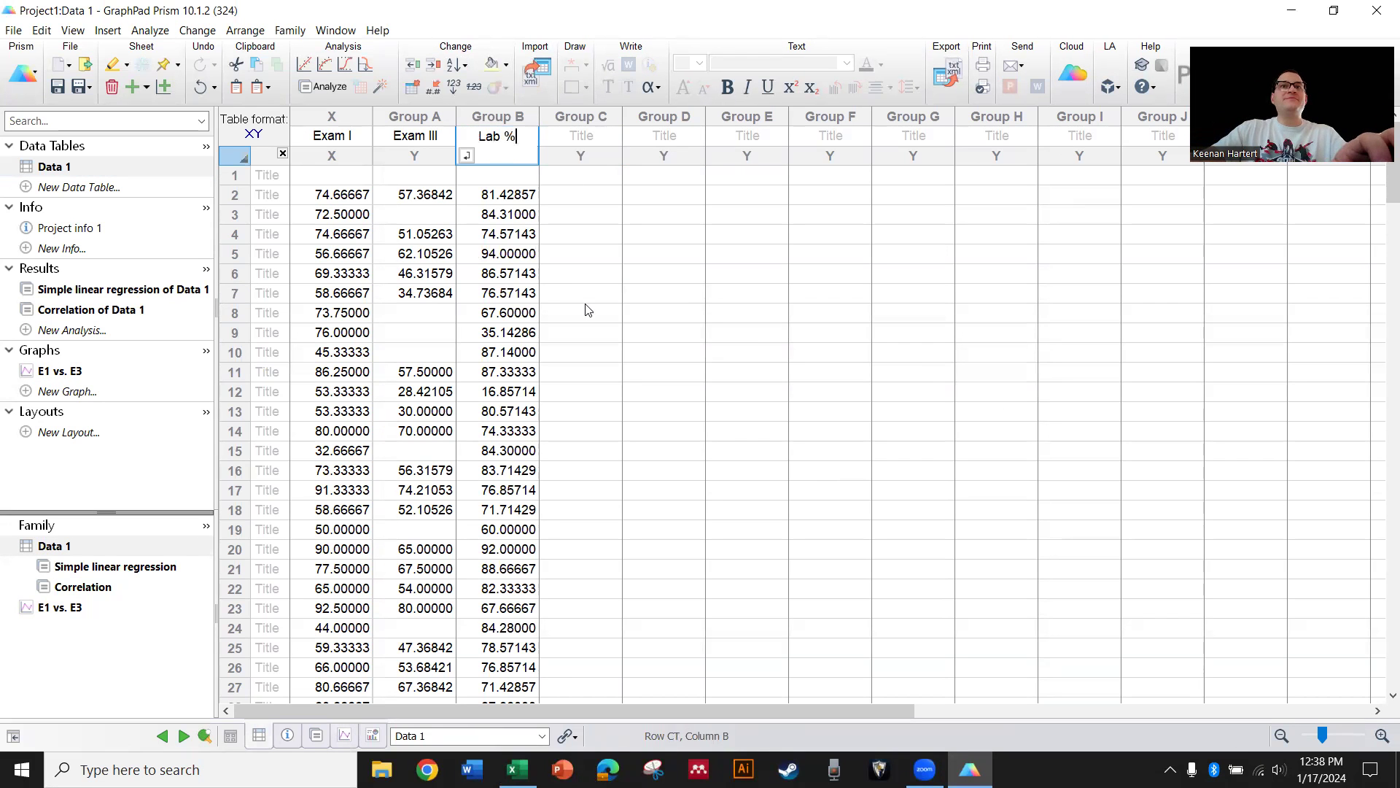
# On the E1 vs. E3 graph, give the Lab % data set open triangle symbols of size 6 with a 1/4 pt border
pyautogui.click(60, 370)
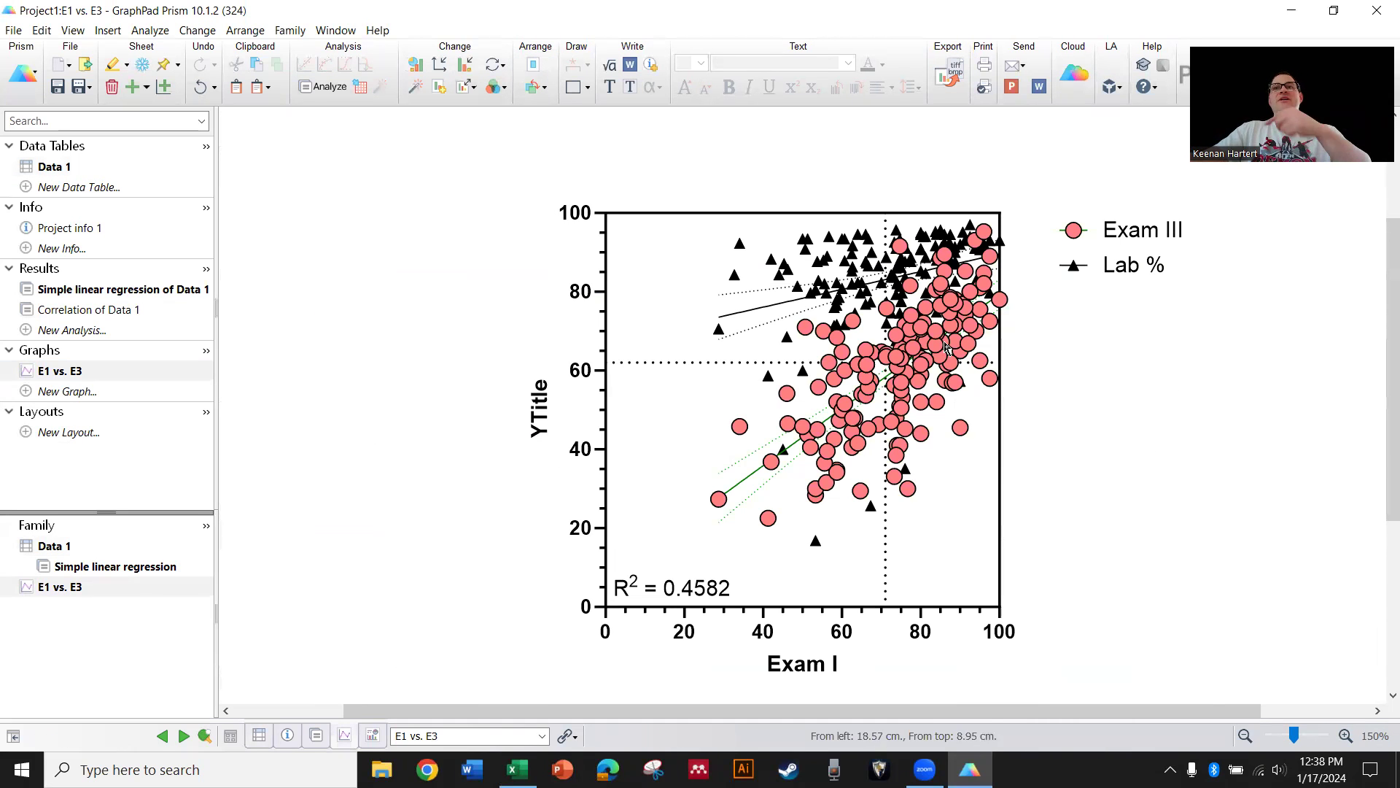
pyautogui.doubleClick(1071, 263)
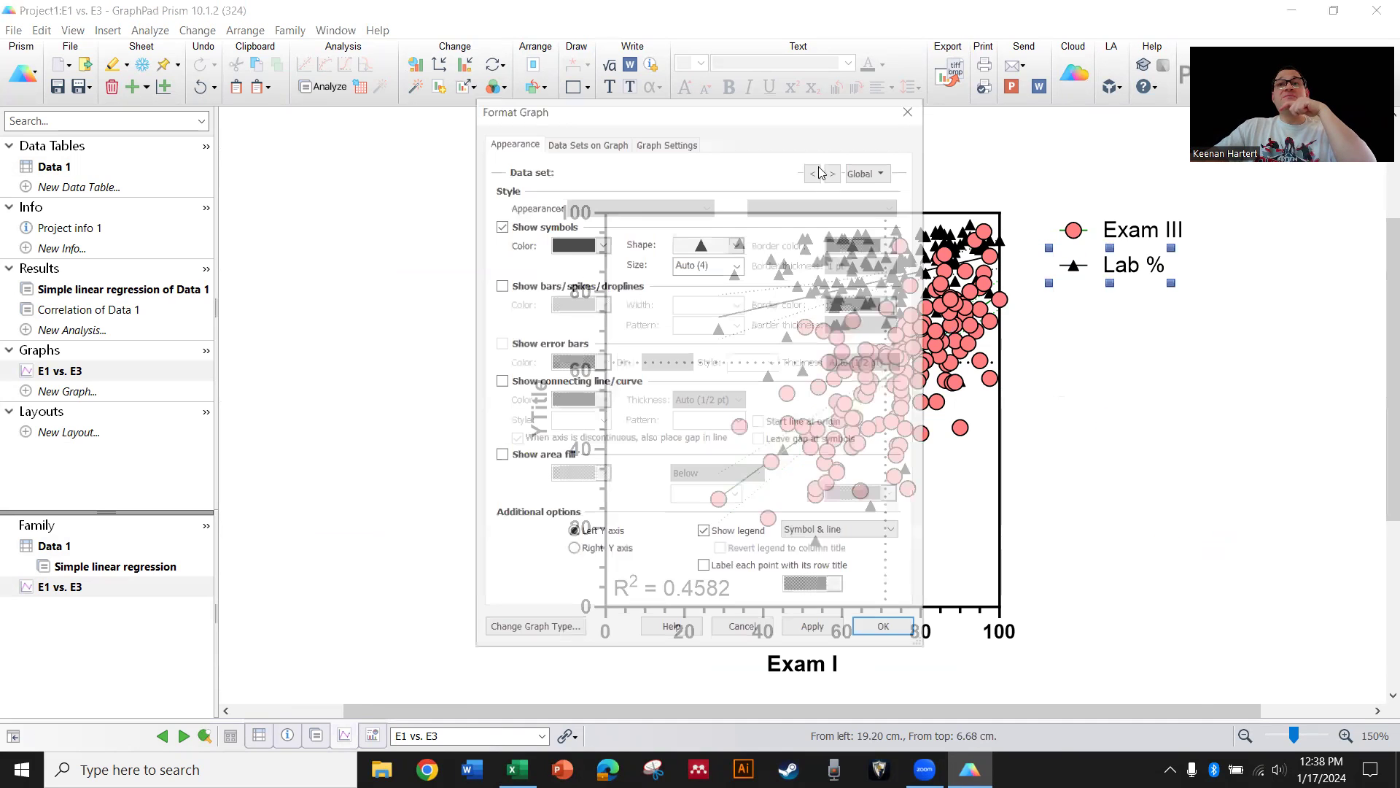
pyautogui.moveTo(525, 107); pyautogui.dragTo(113, 94)
pyautogui.click(323, 229)
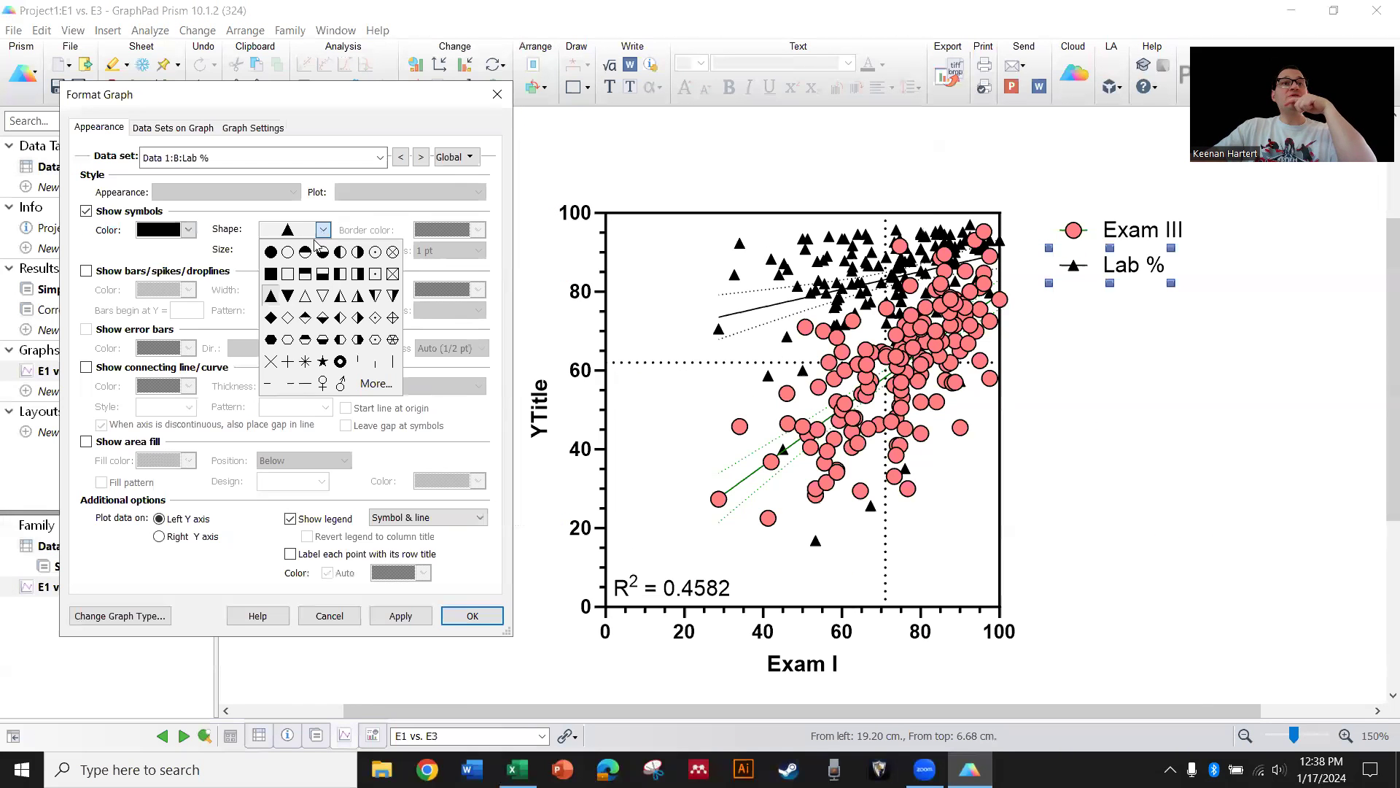
pyautogui.click(305, 296)
pyautogui.click(323, 250)
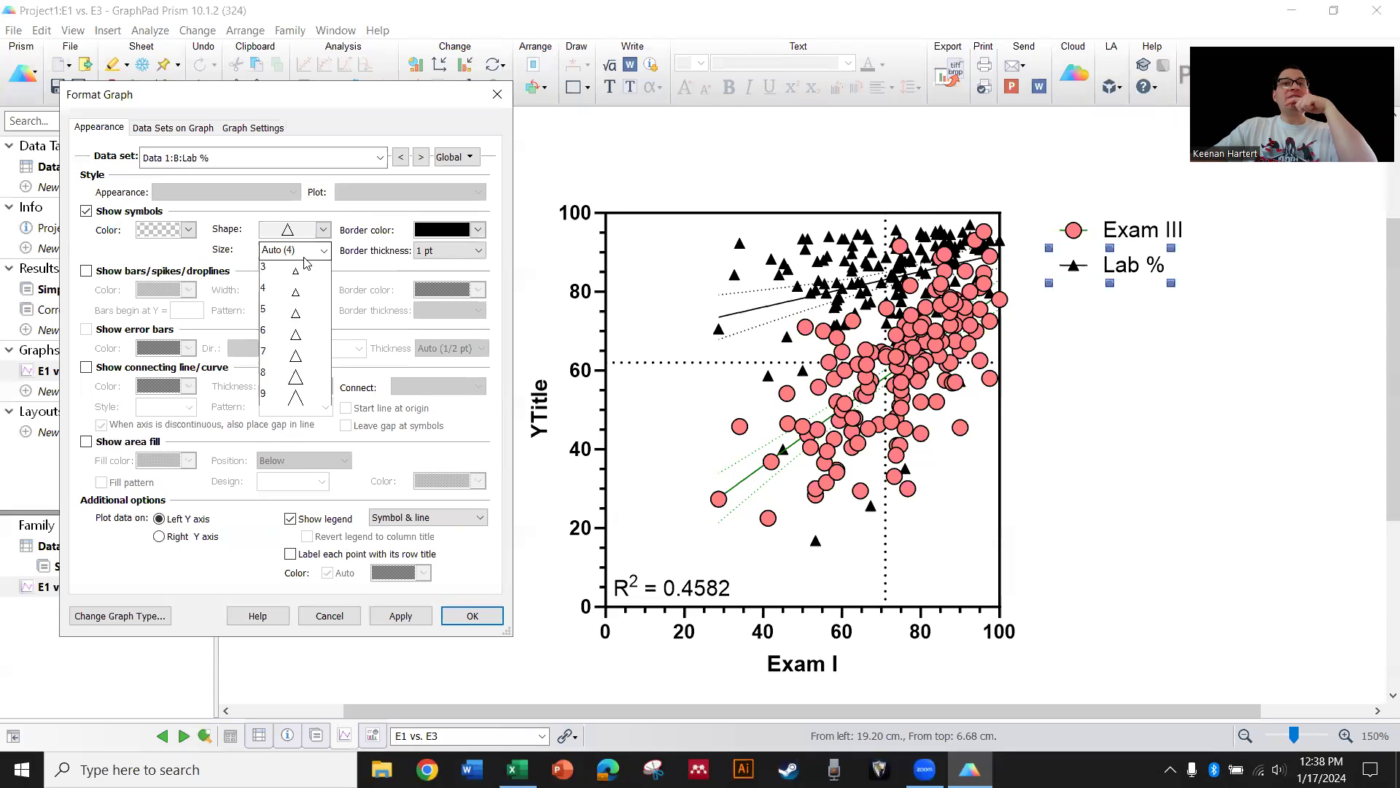
pyautogui.click(298, 429)
pyautogui.click(437, 250)
pyautogui.click(441, 280)
# Color the Lab % triangles with a black border and light blue fill, and apply the formatting to the graph
pyautogui.click(477, 230)
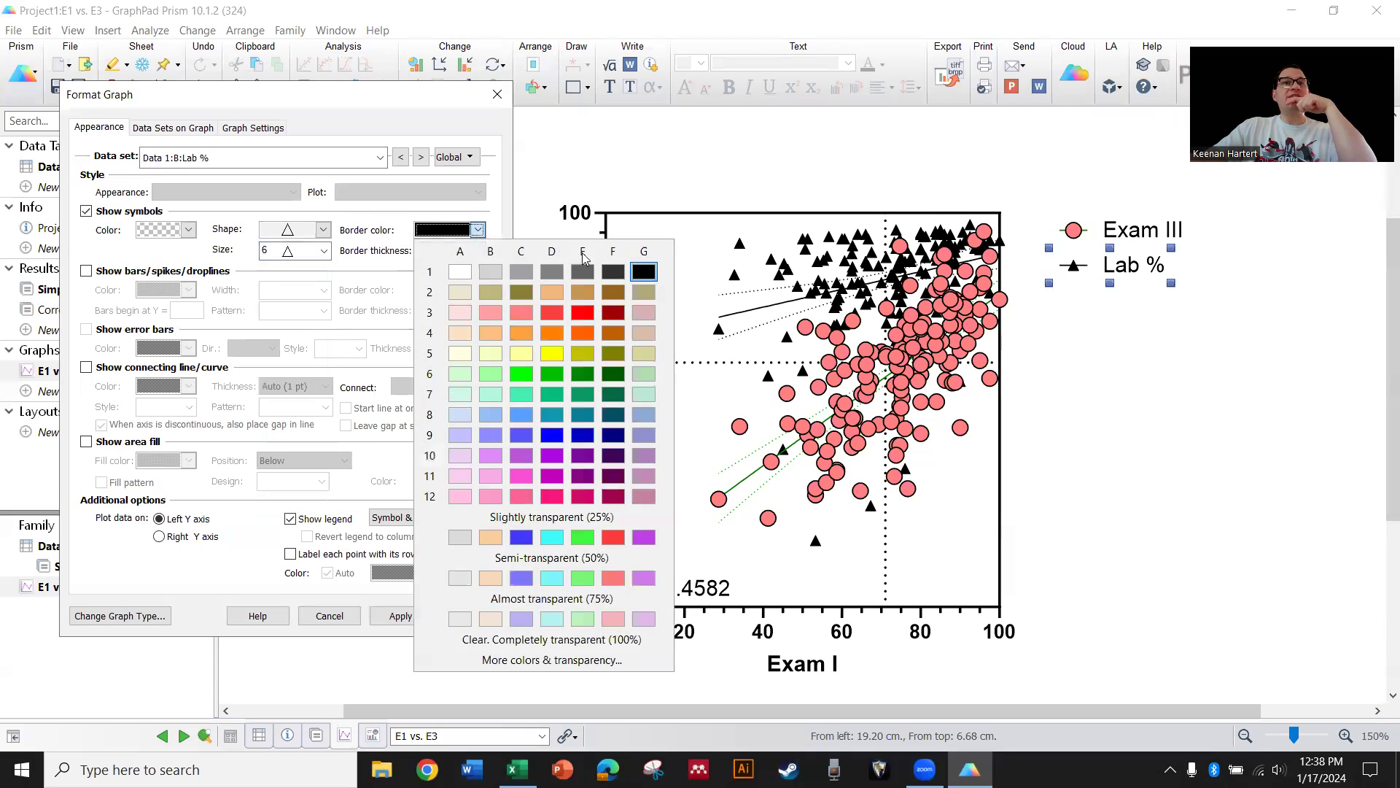
pyautogui.click(643, 272)
pyautogui.click(188, 229)
pyautogui.click(243, 414)
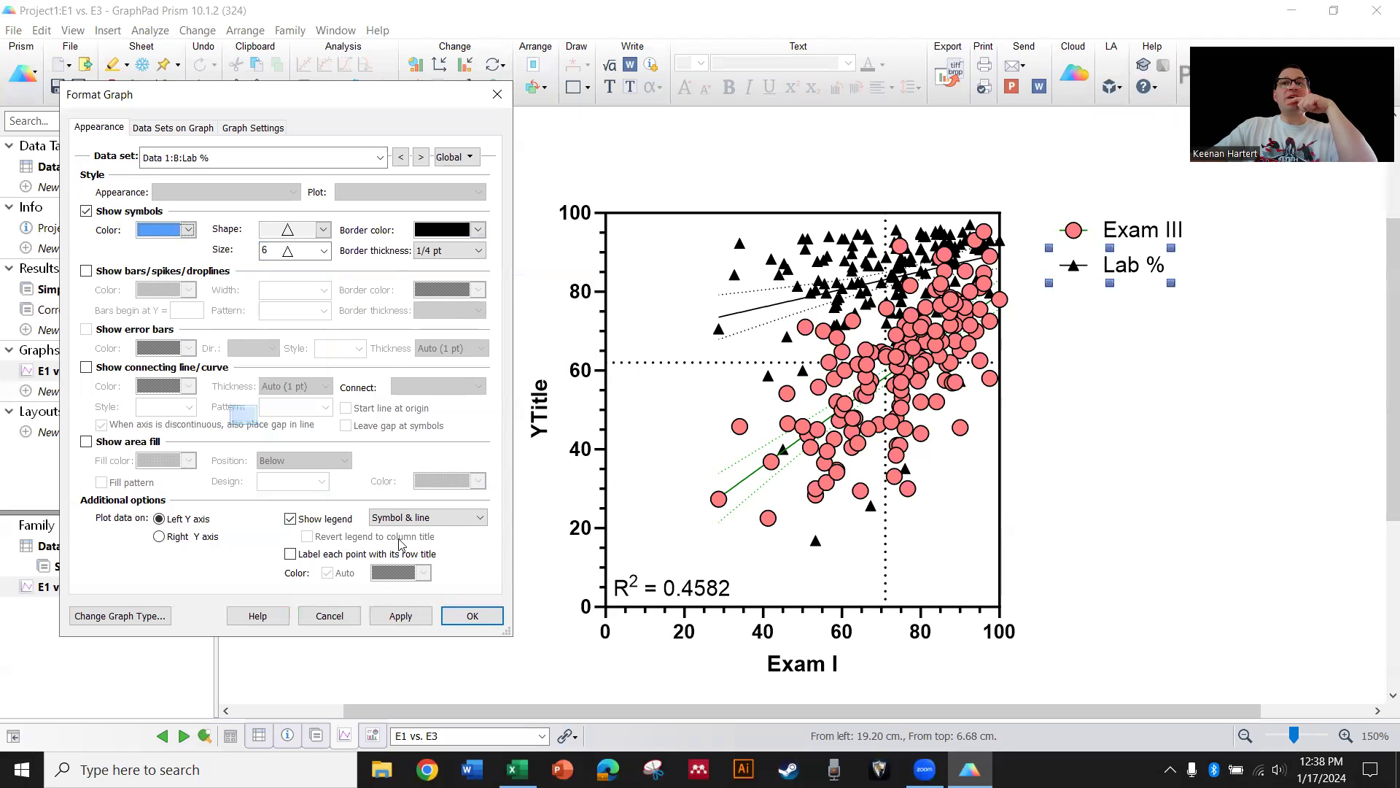
pyautogui.click(408, 617)
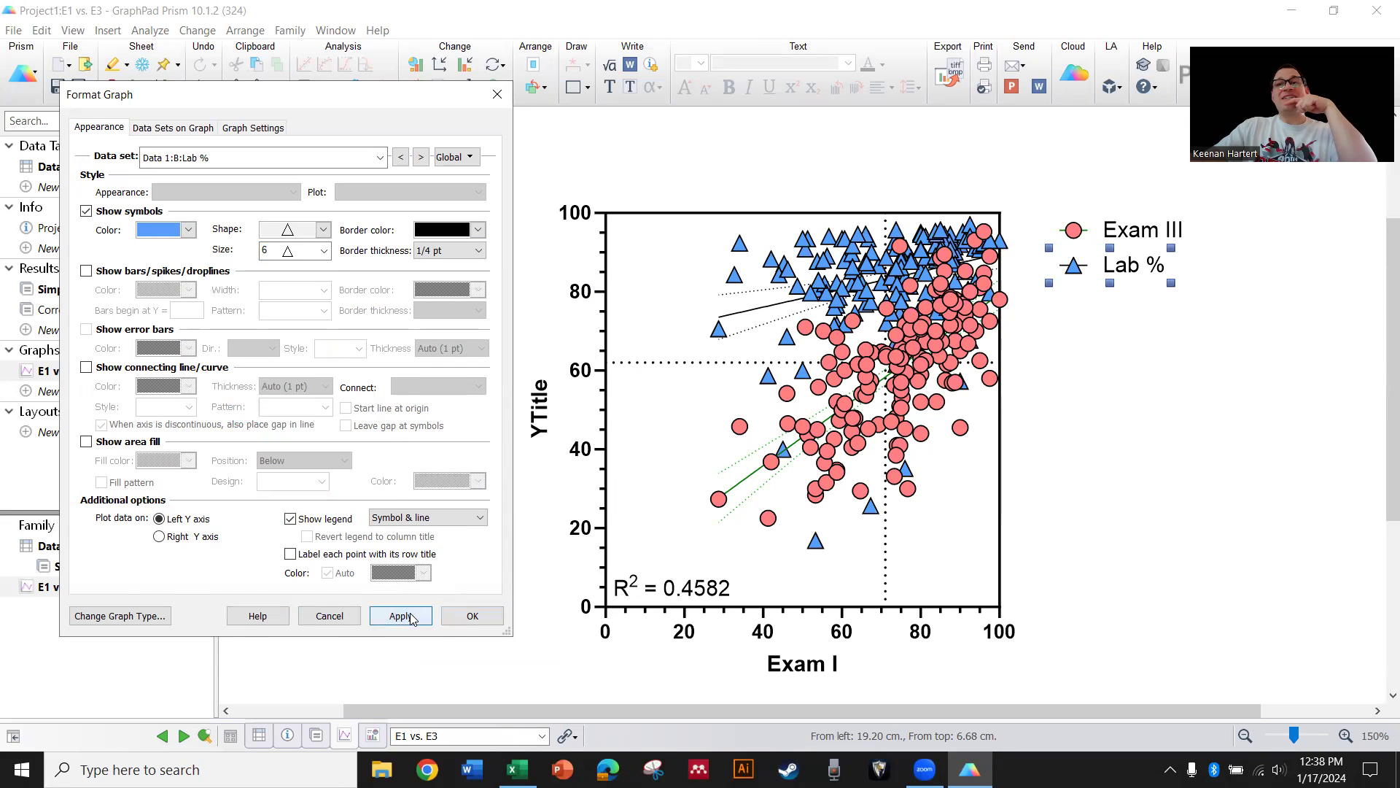
pyautogui.click(478, 618)
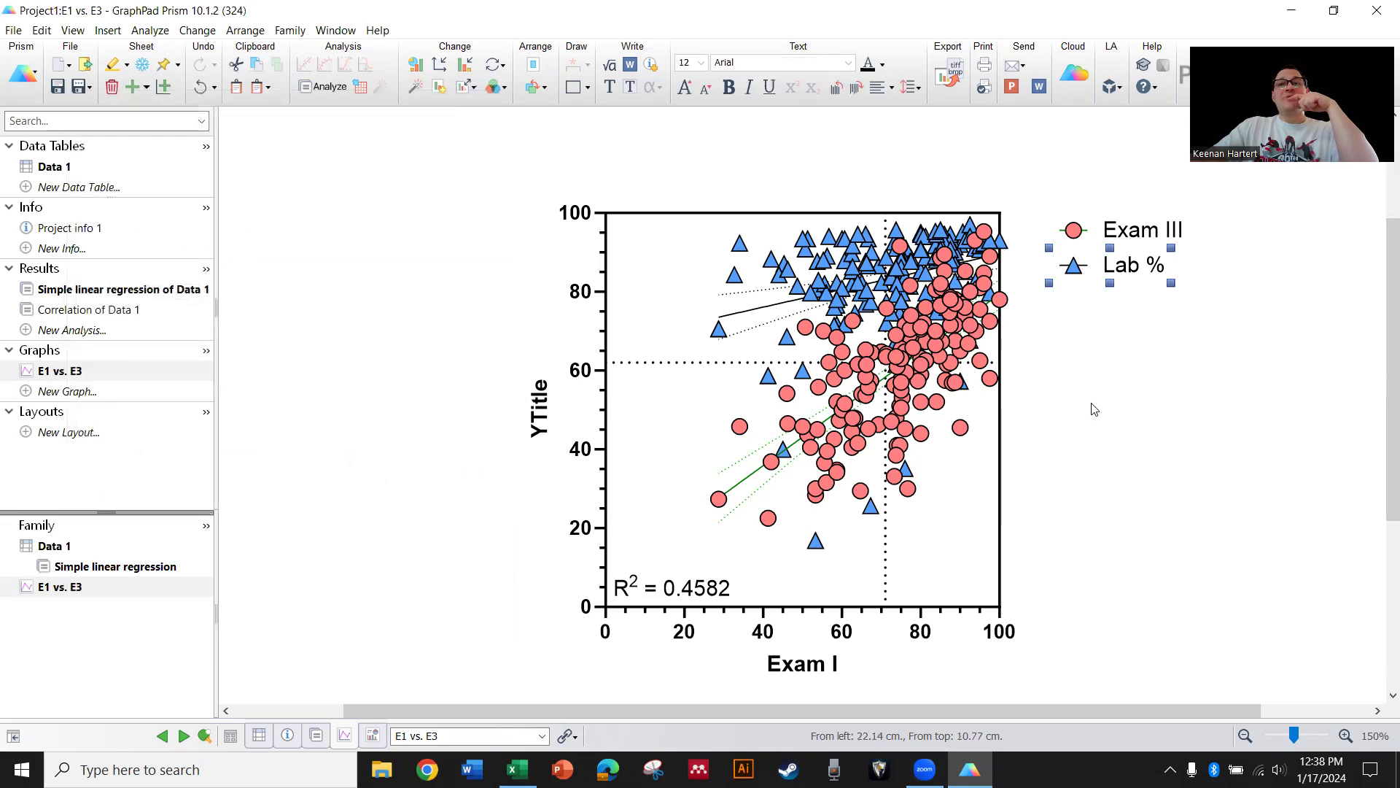
pyautogui.scroll(5, 805, 325)
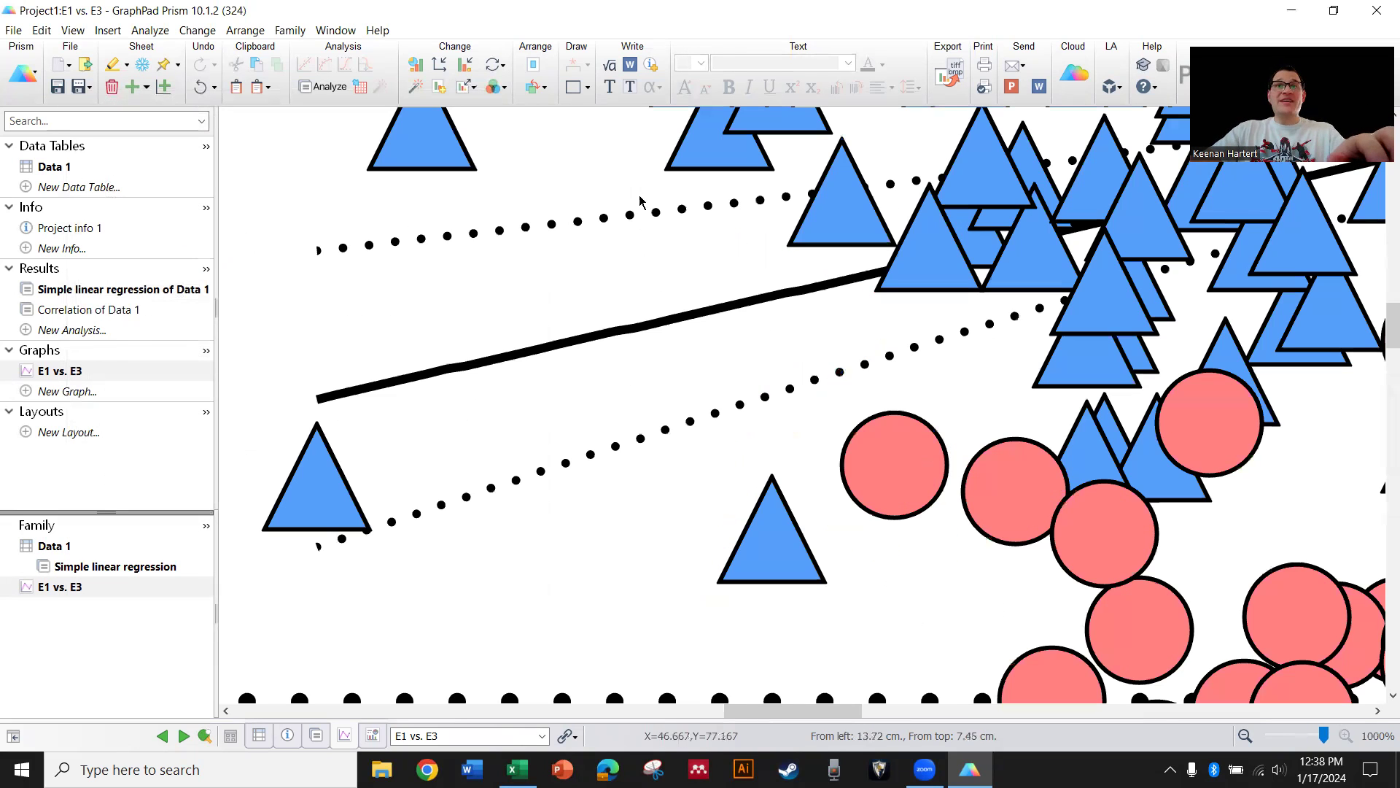
pyautogui.scroll(-3, 843, 363)
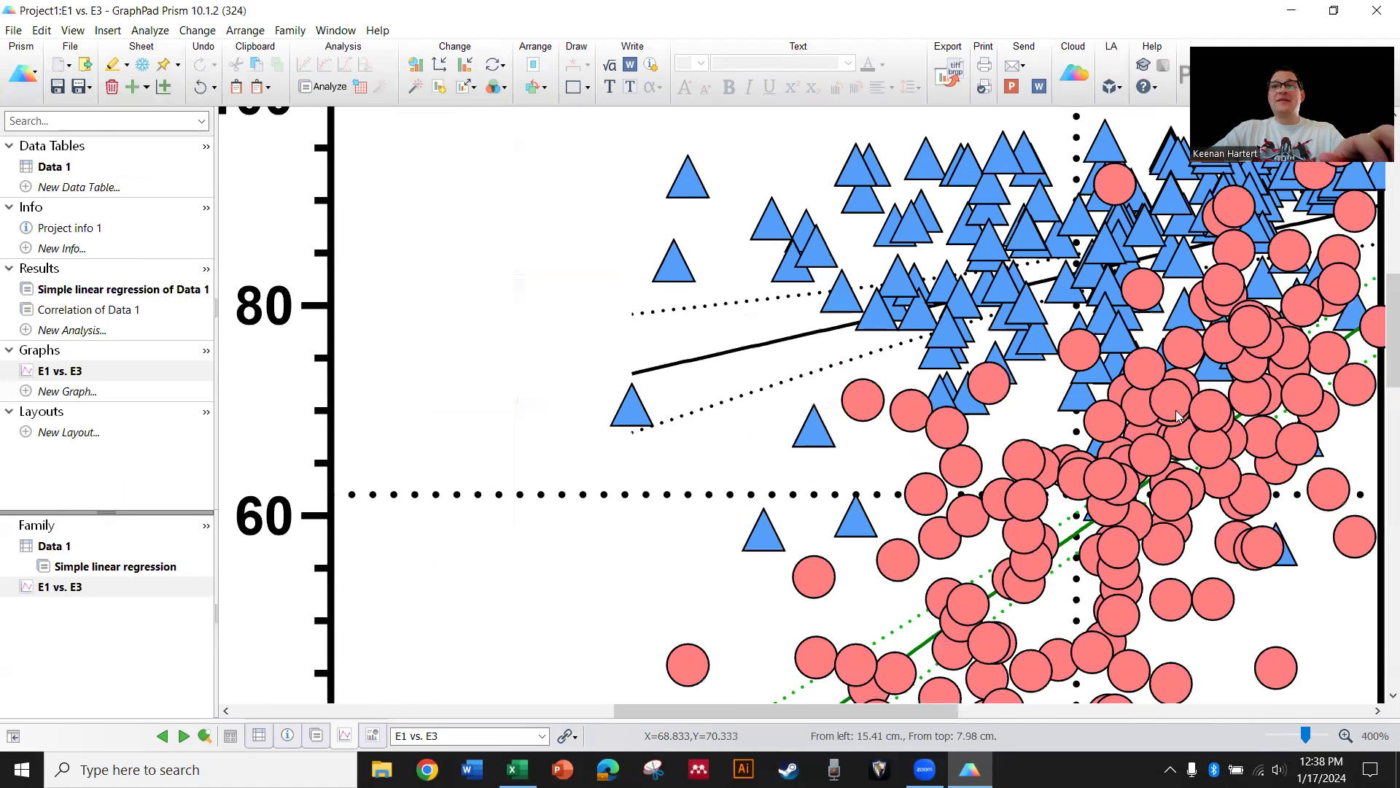
pyautogui.scroll(-2, 1311, 452)
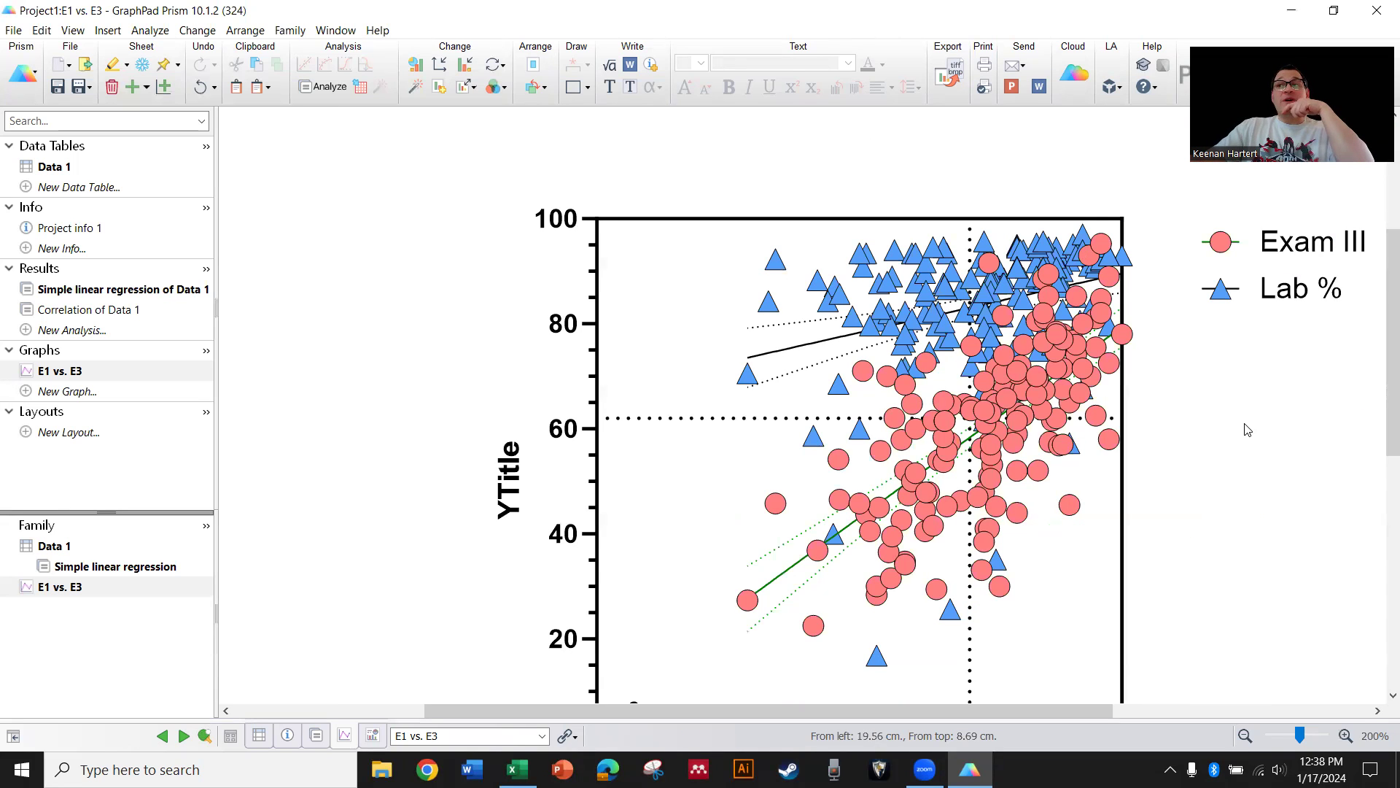
pyautogui.scroll(-1, 1249, 424)
pyautogui.scroll(-1, 1183, 467)
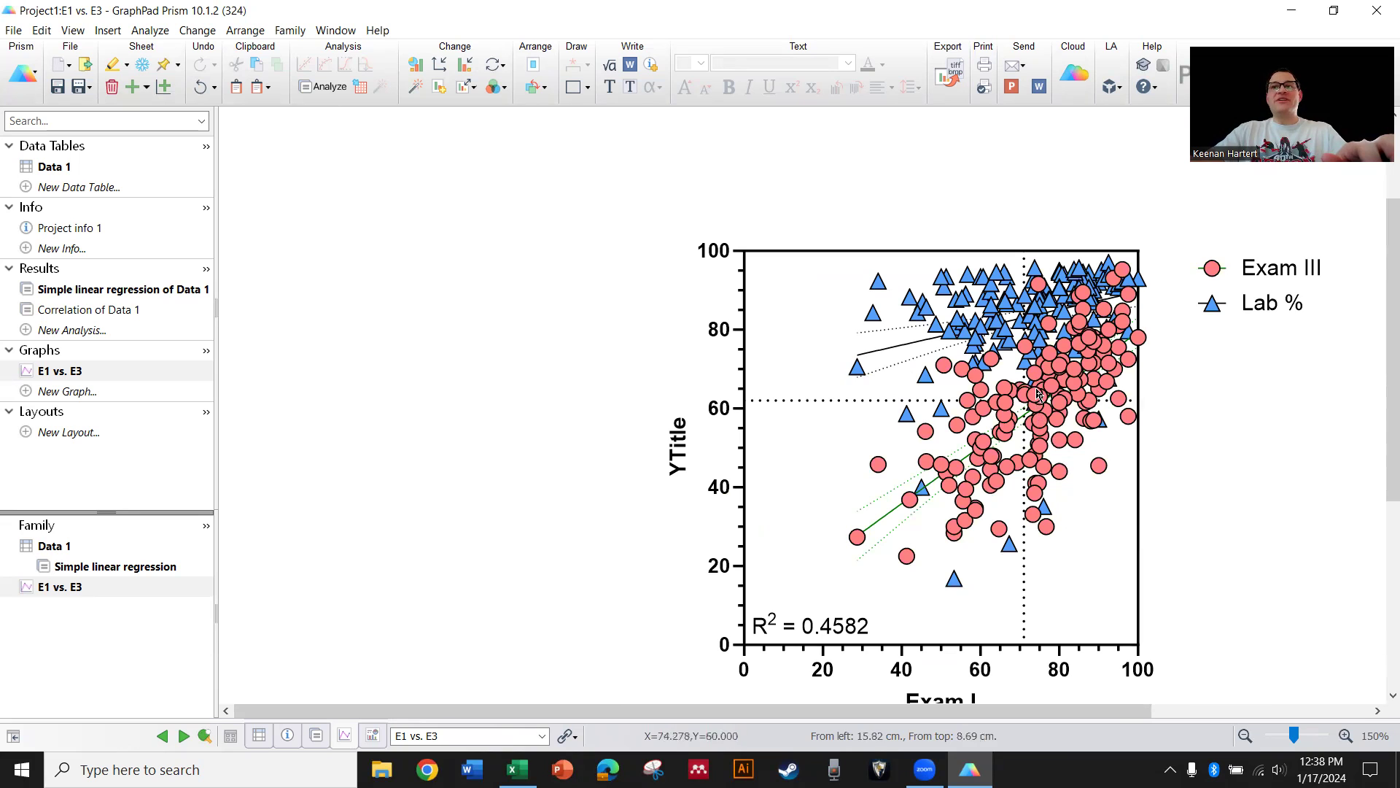
# Set the symbol size to 3 for all data sets on the graph at once and apply the change
pyautogui.doubleClick(798, 281)
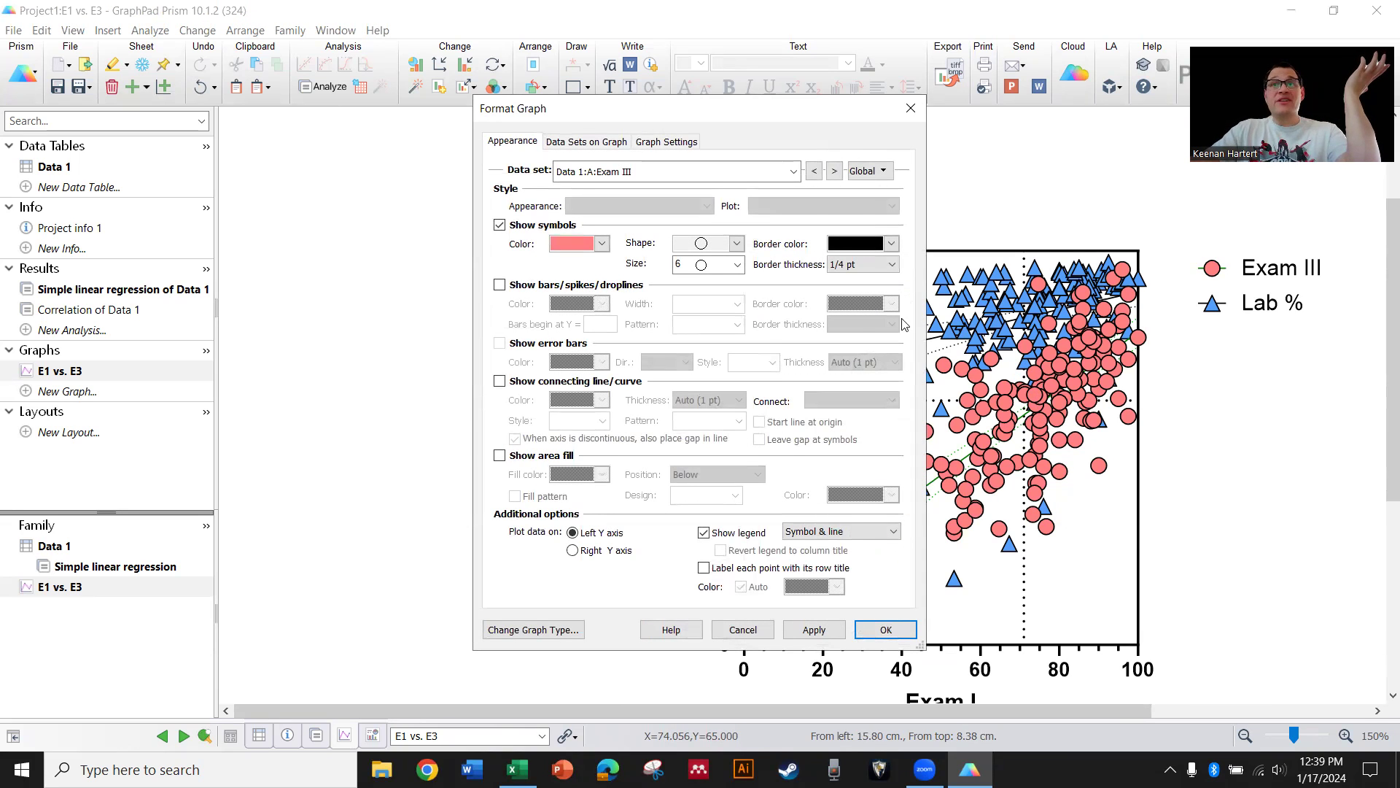
pyautogui.click(814, 171)
pyautogui.click(835, 172)
pyautogui.click(863, 174)
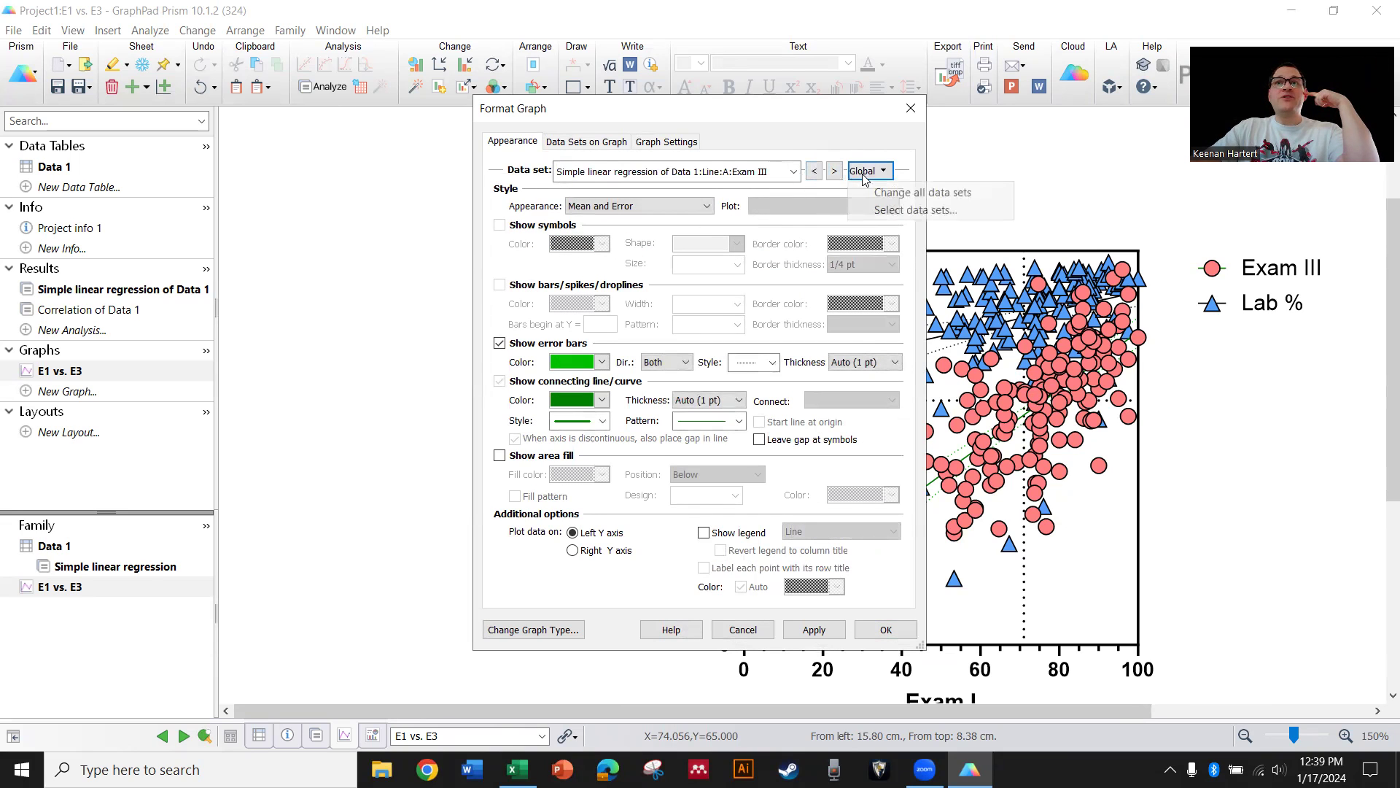
pyautogui.click(901, 192)
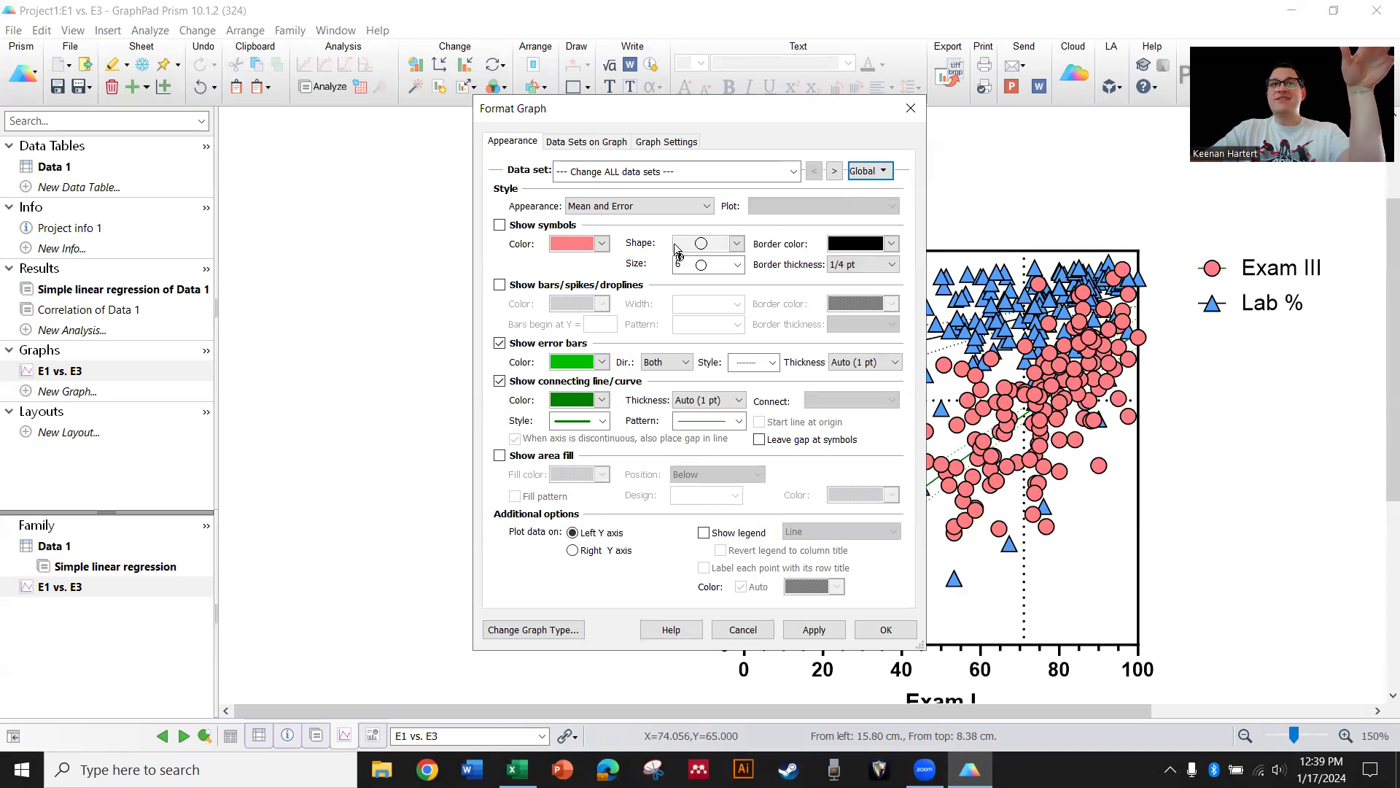
pyautogui.click(718, 265)
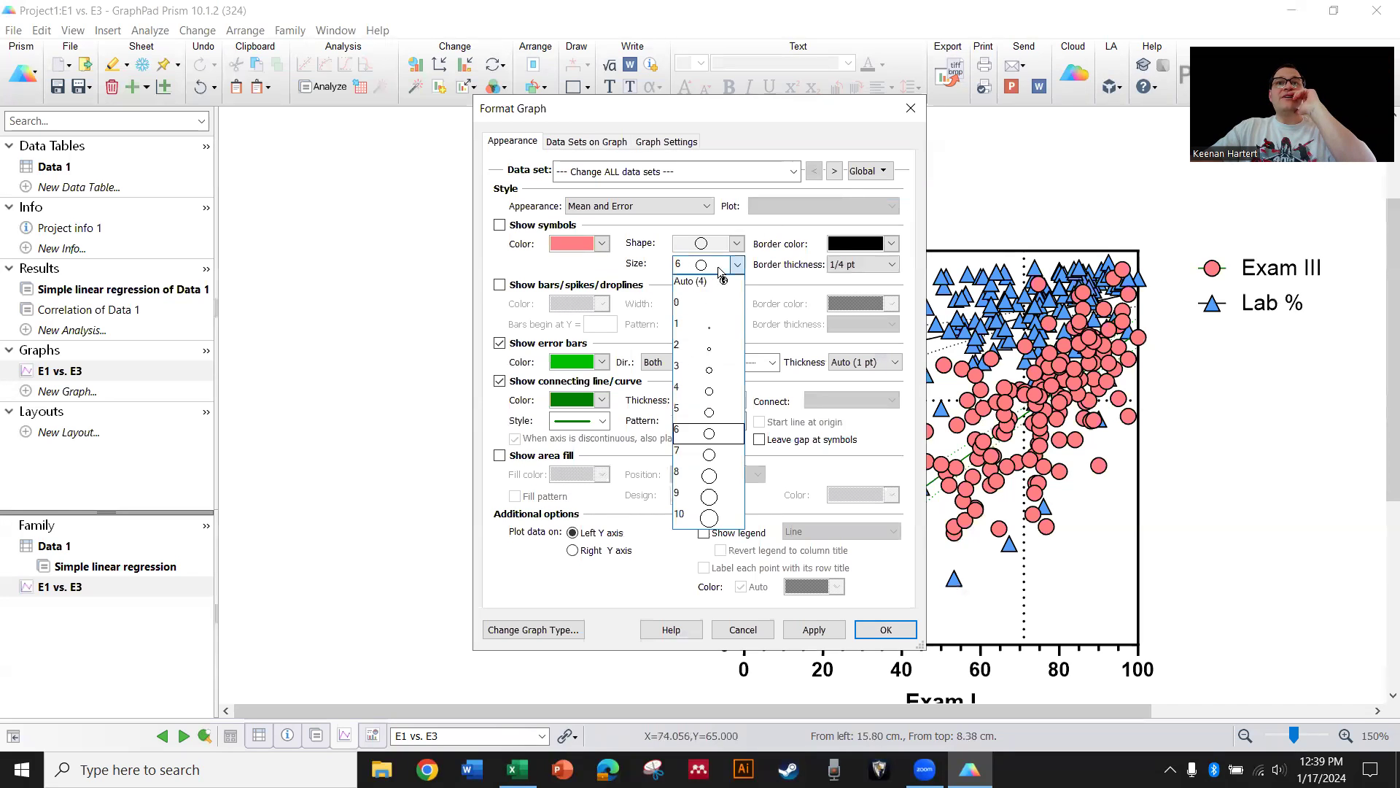
pyautogui.click(719, 361)
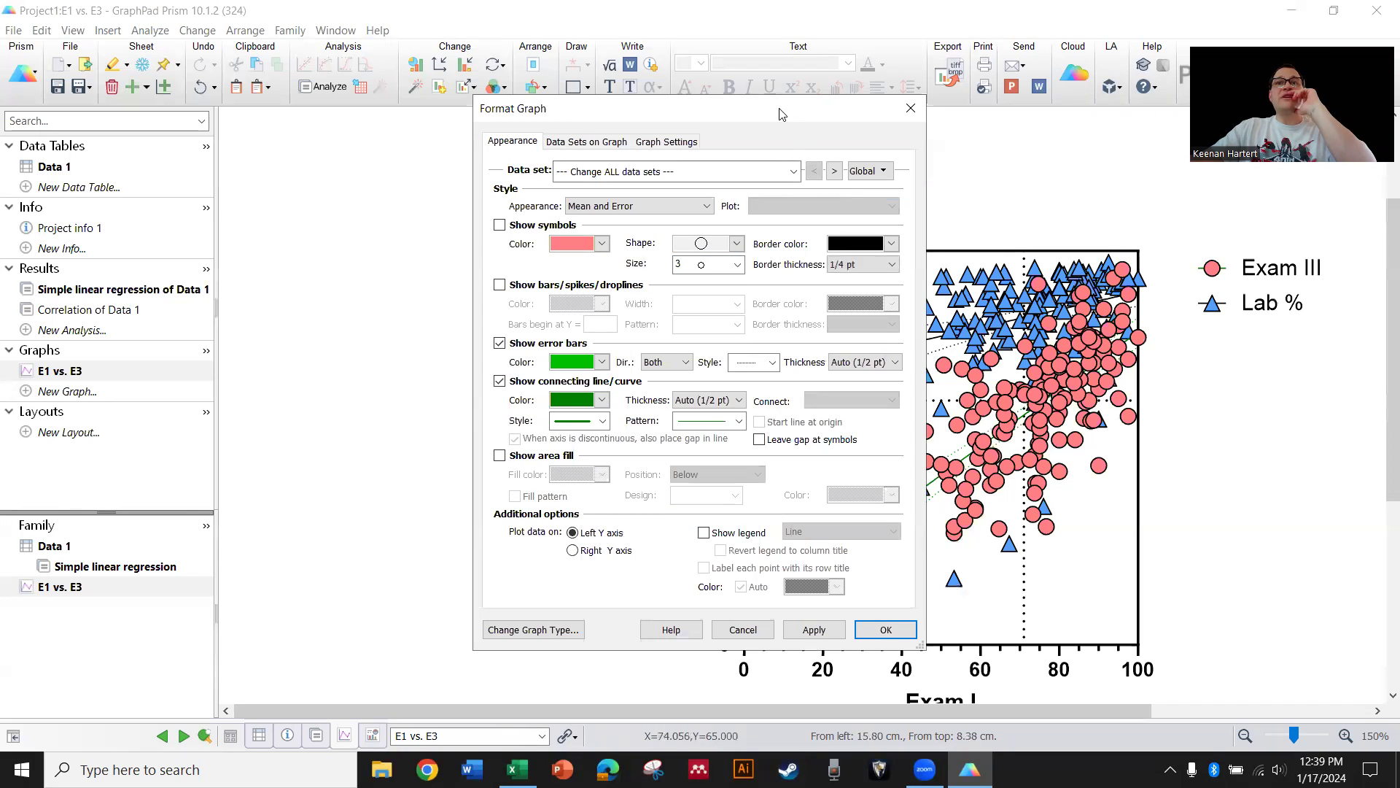
pyautogui.moveTo(792, 115); pyautogui.dragTo(448, 95)
pyautogui.click(471, 609)
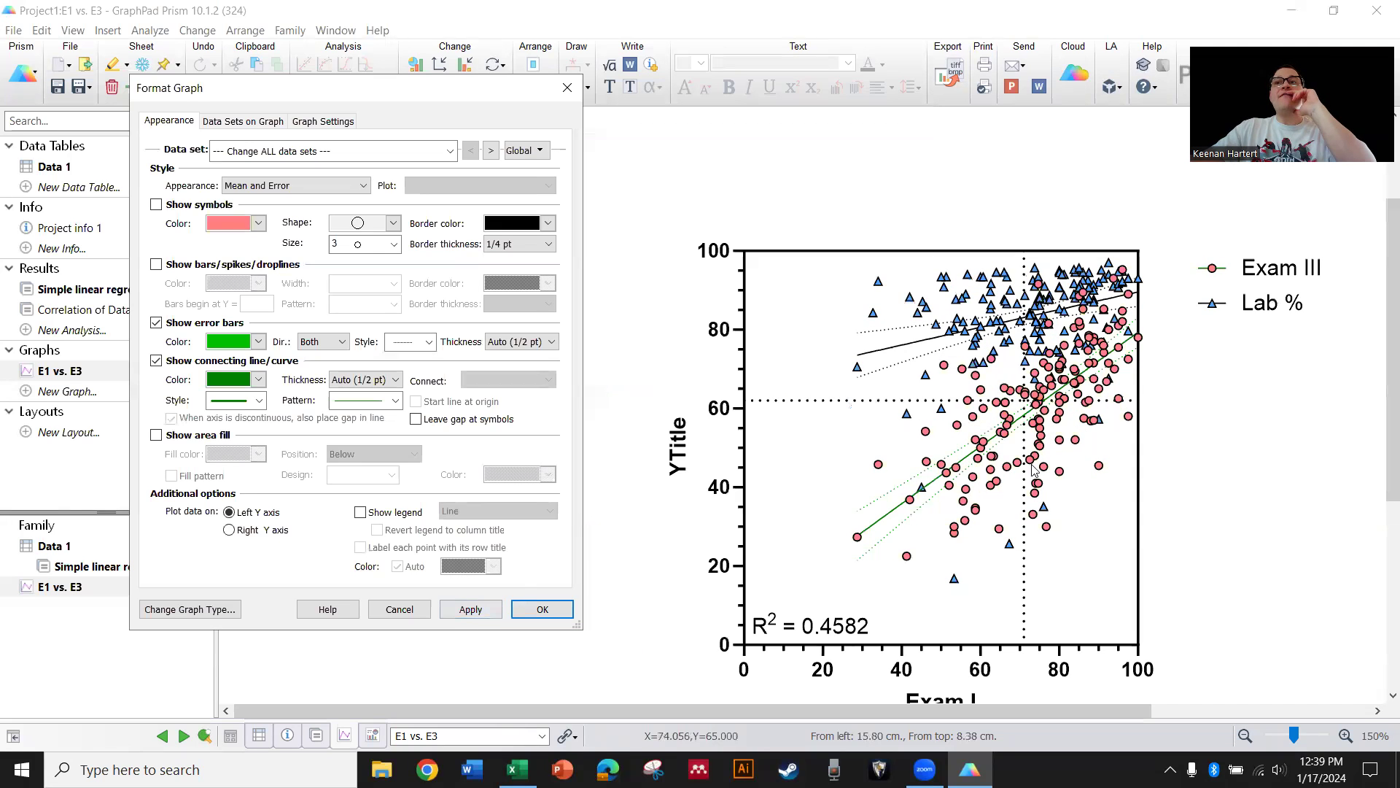
# Accept the graph formatting and move the Exam III and Lab % legend inside the plot, just above the R² label
pyautogui.click(538, 608)
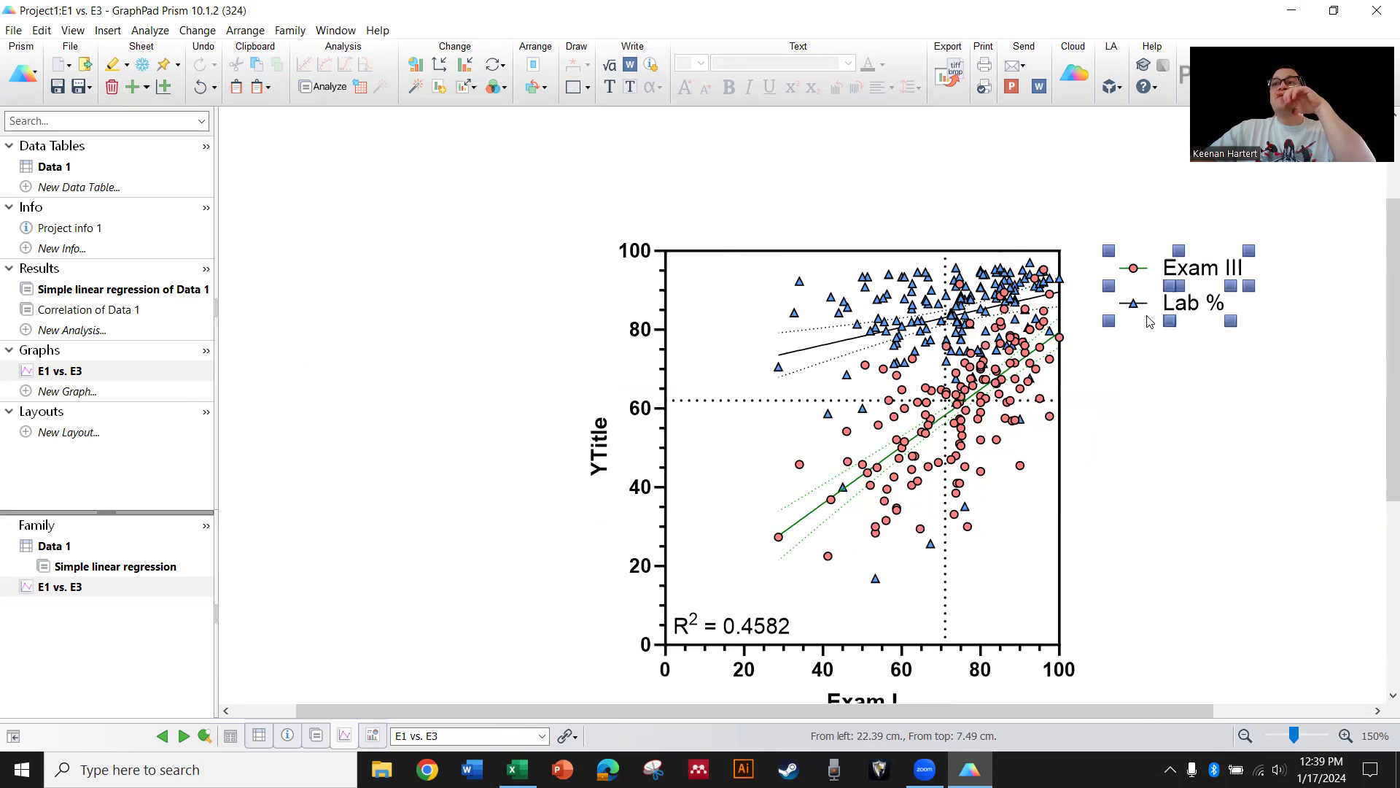
pyautogui.click(1189, 248)
pyautogui.moveTo(1113, 321); pyautogui.dragTo(672, 619)
pyautogui.click(1256, 530)
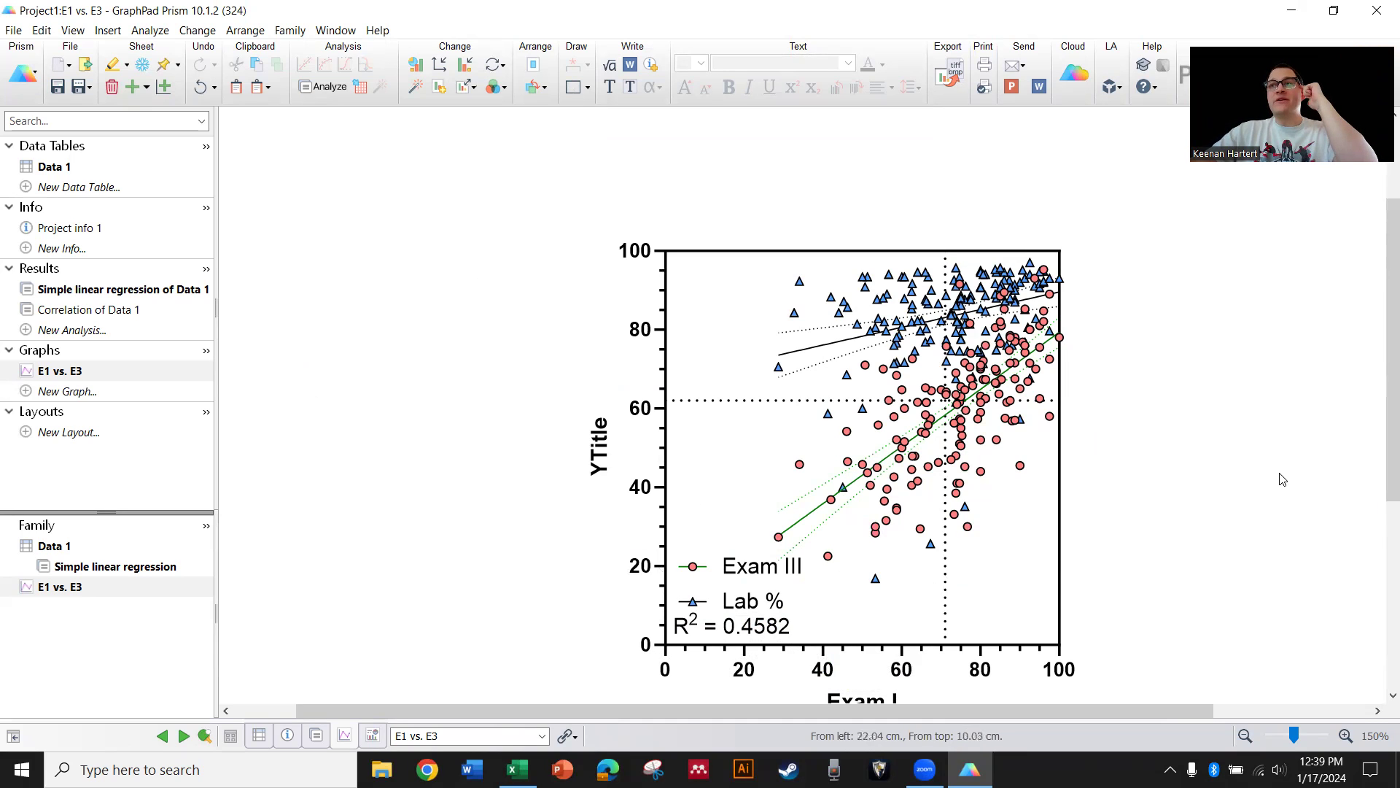
pyautogui.scroll(-1, 1249, 402)
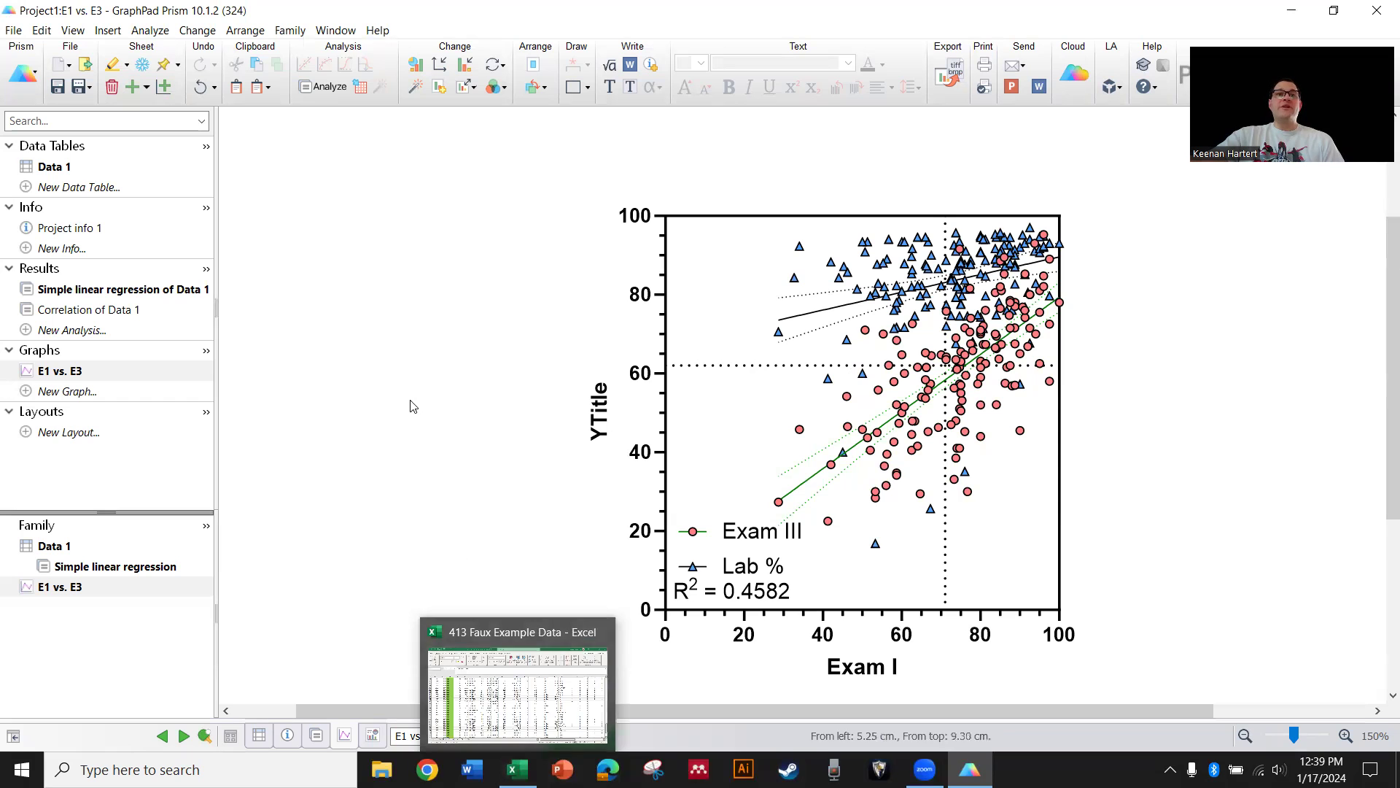
# Create a new project with a Grouped data table for entering a single Y value for each point
pyautogui.click(24, 84)
pyautogui.click(38, 102)
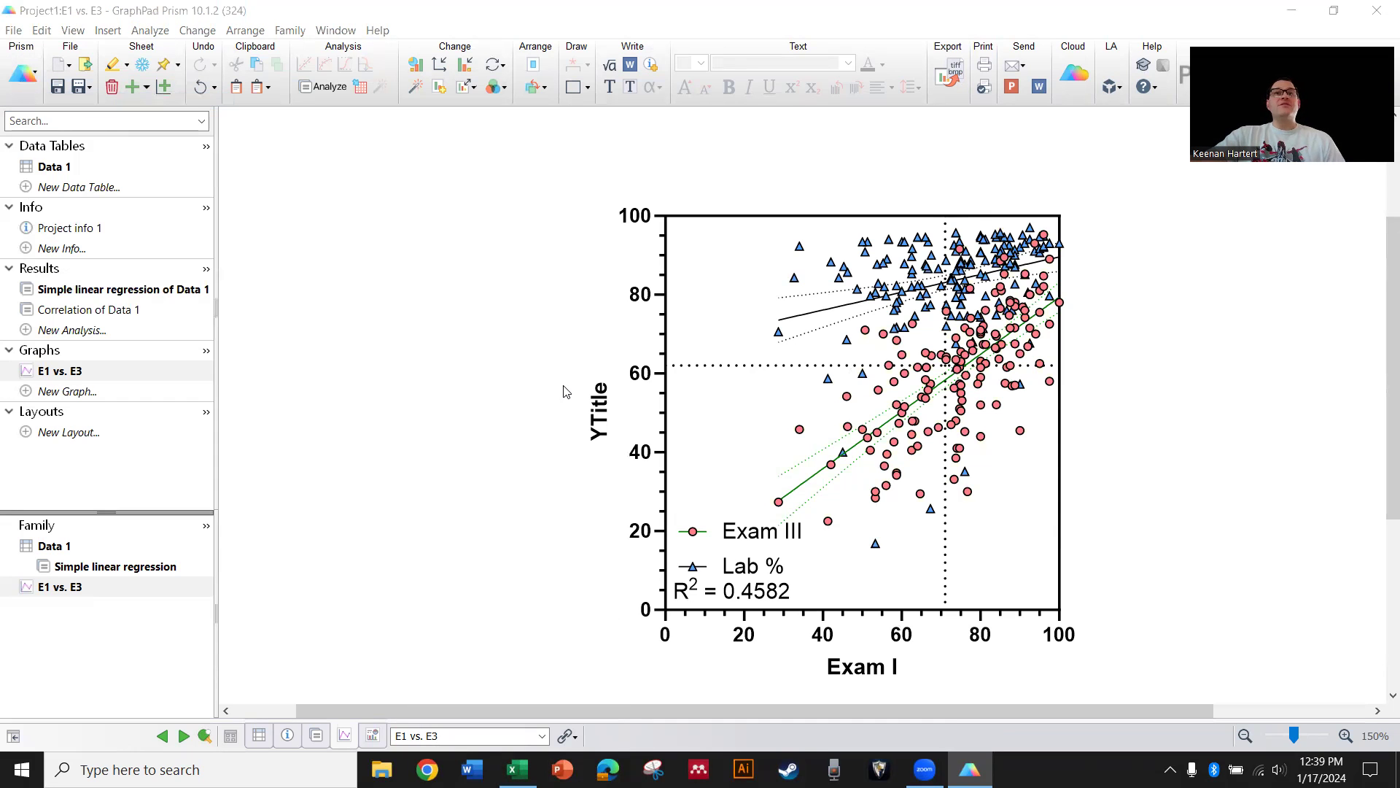
pyautogui.click(353, 253)
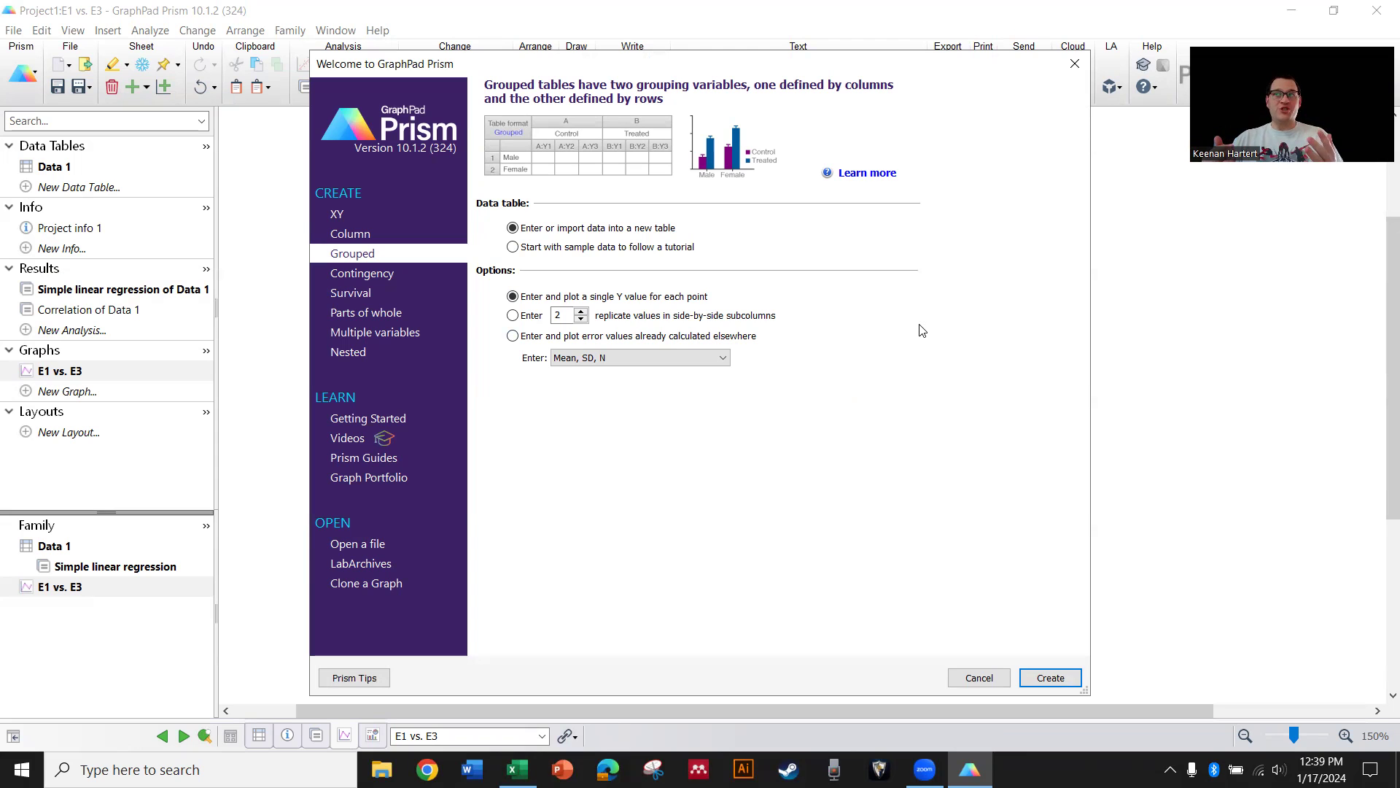
pyautogui.click(1051, 675)
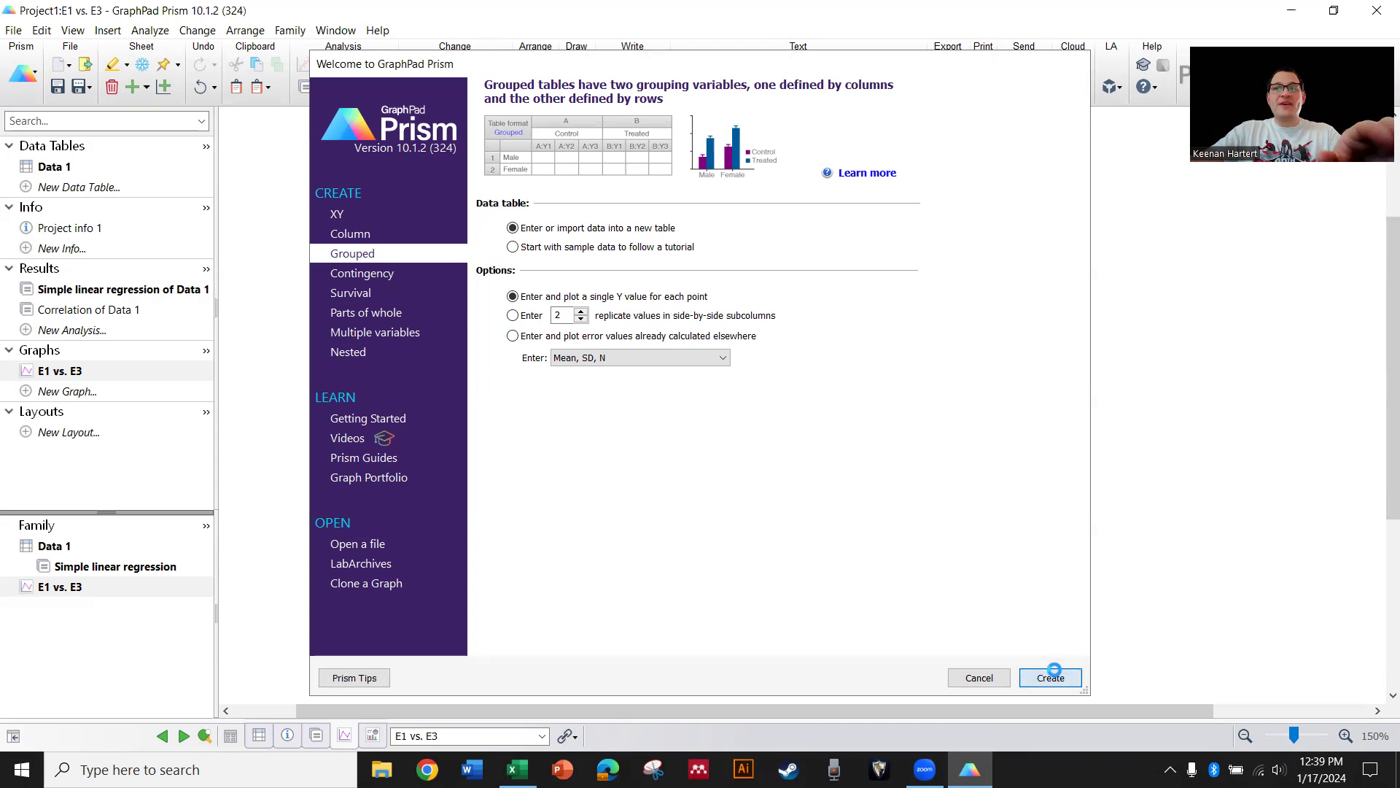
# Title the Group A column in the new grouped table "Attendance %"
pyautogui.click(536, 293)
pyautogui.click(365, 137)
pyautogui.write('Att')
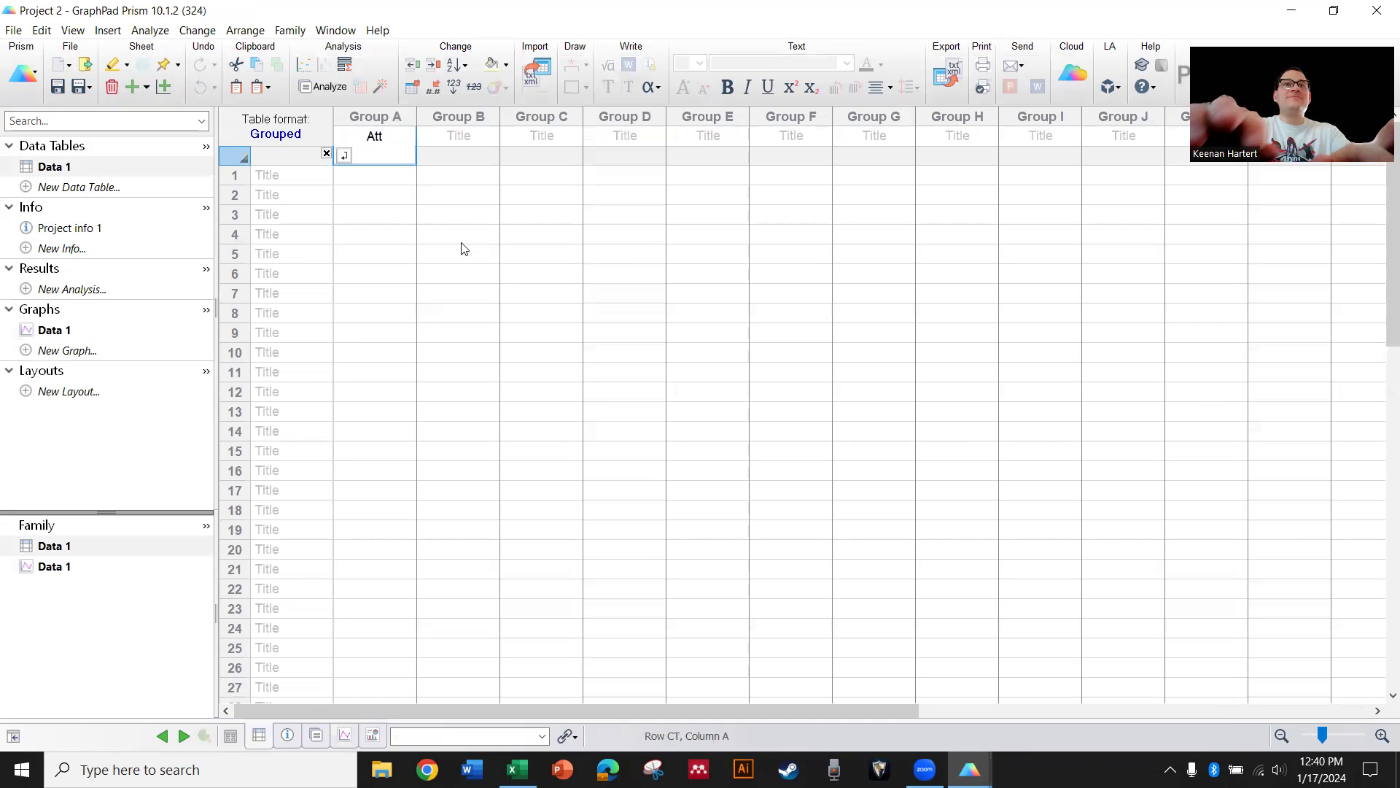
pyautogui.click(460, 243)
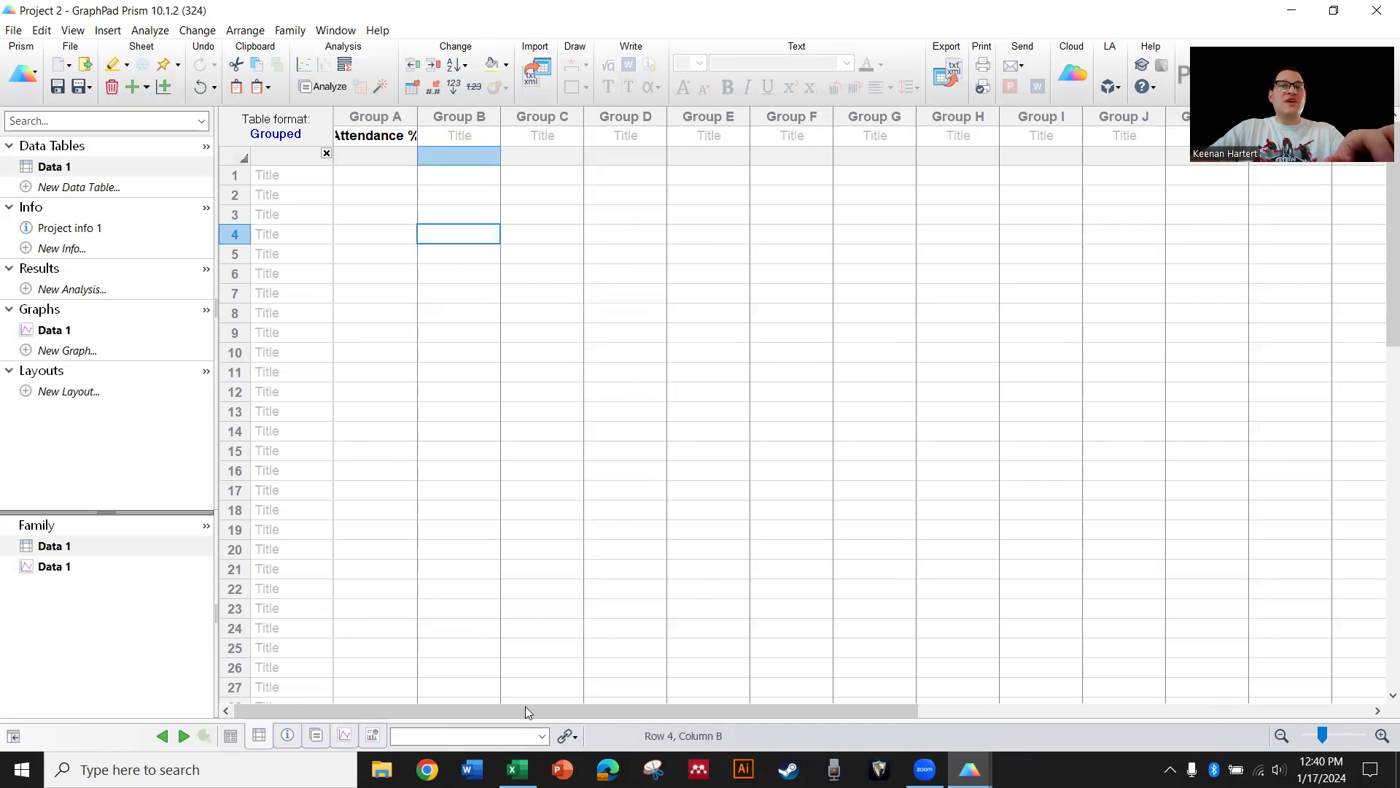
# Switch to the 413 Faux Example Data workbook in Excel and copy the attendance percentages on sheet V4 from C3 down
pyautogui.click(516, 770)
pyautogui.click(333, 398)
pyautogui.click(229, 392)
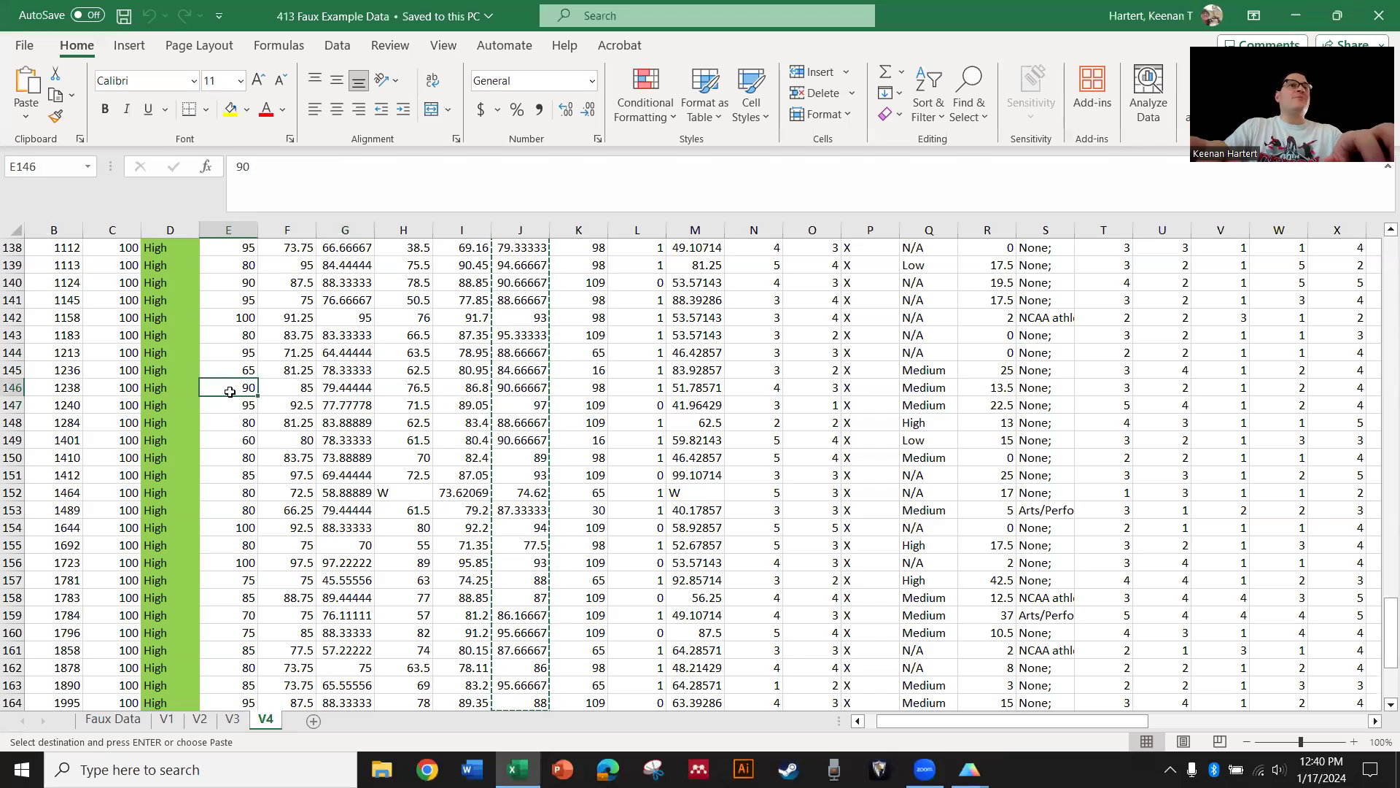
pyautogui.hotkey('ctrl', 'Up')
pyautogui.press('Left')
pyautogui.press('Down')
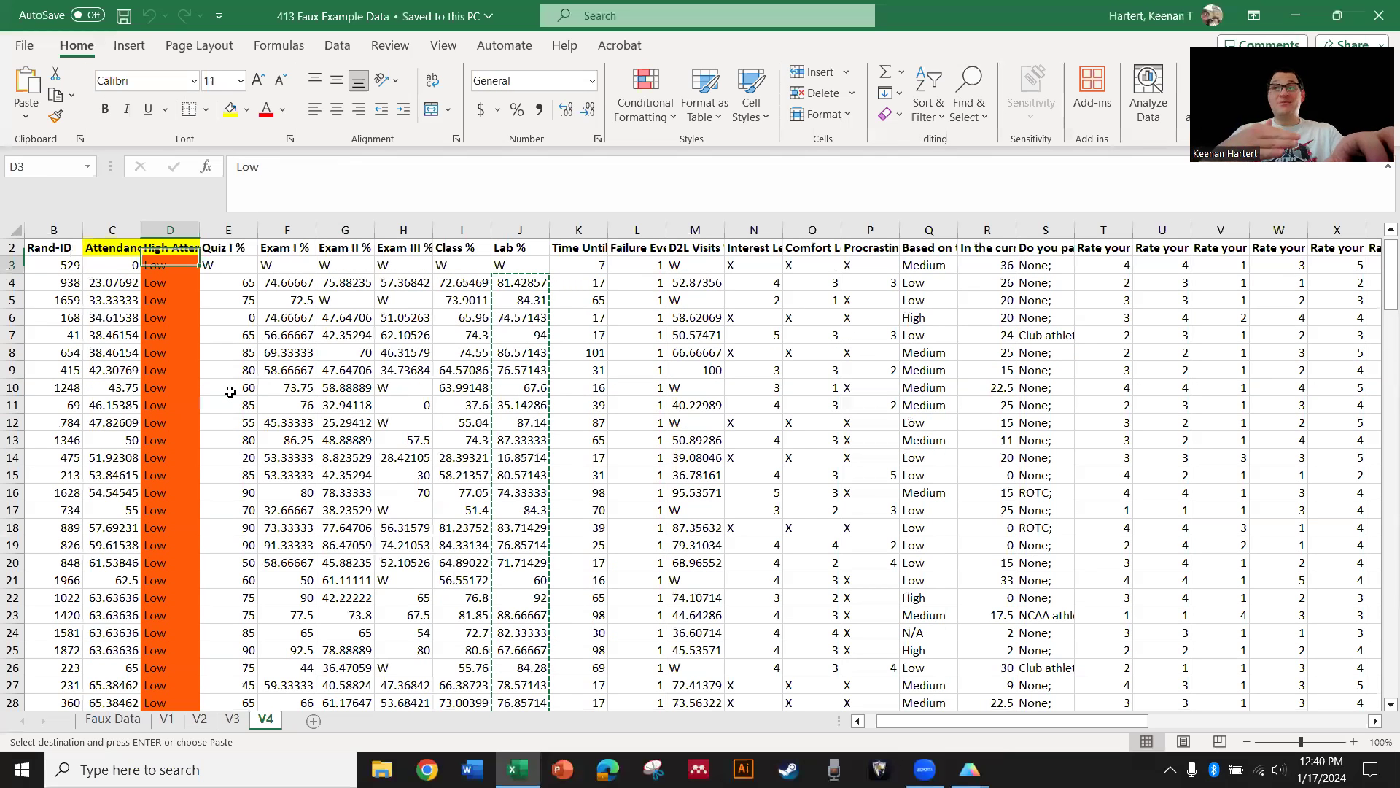
pyautogui.press('Left')
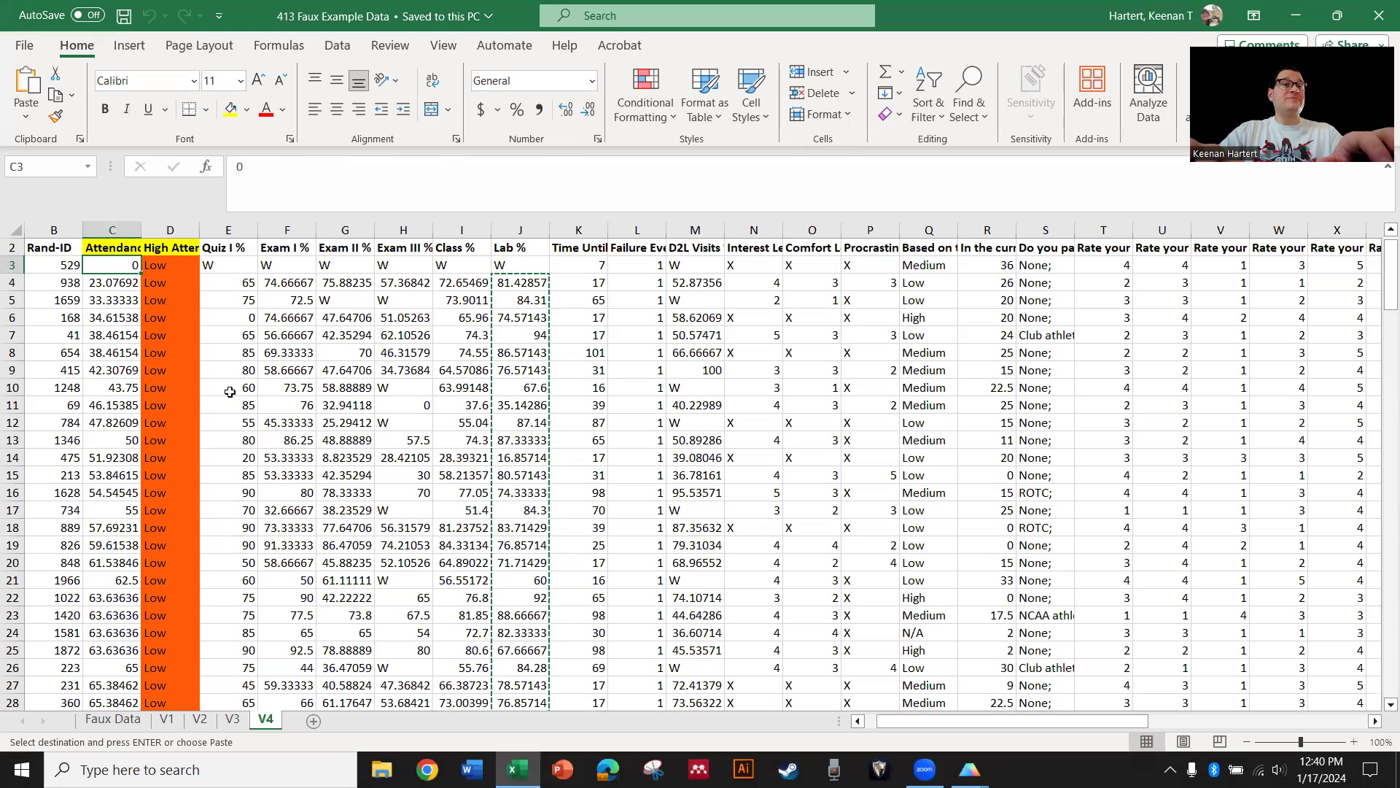
pyautogui.hotkey('ctrl', 'shift', 'Down')
pyautogui.hotkey('ctrl', 'c')
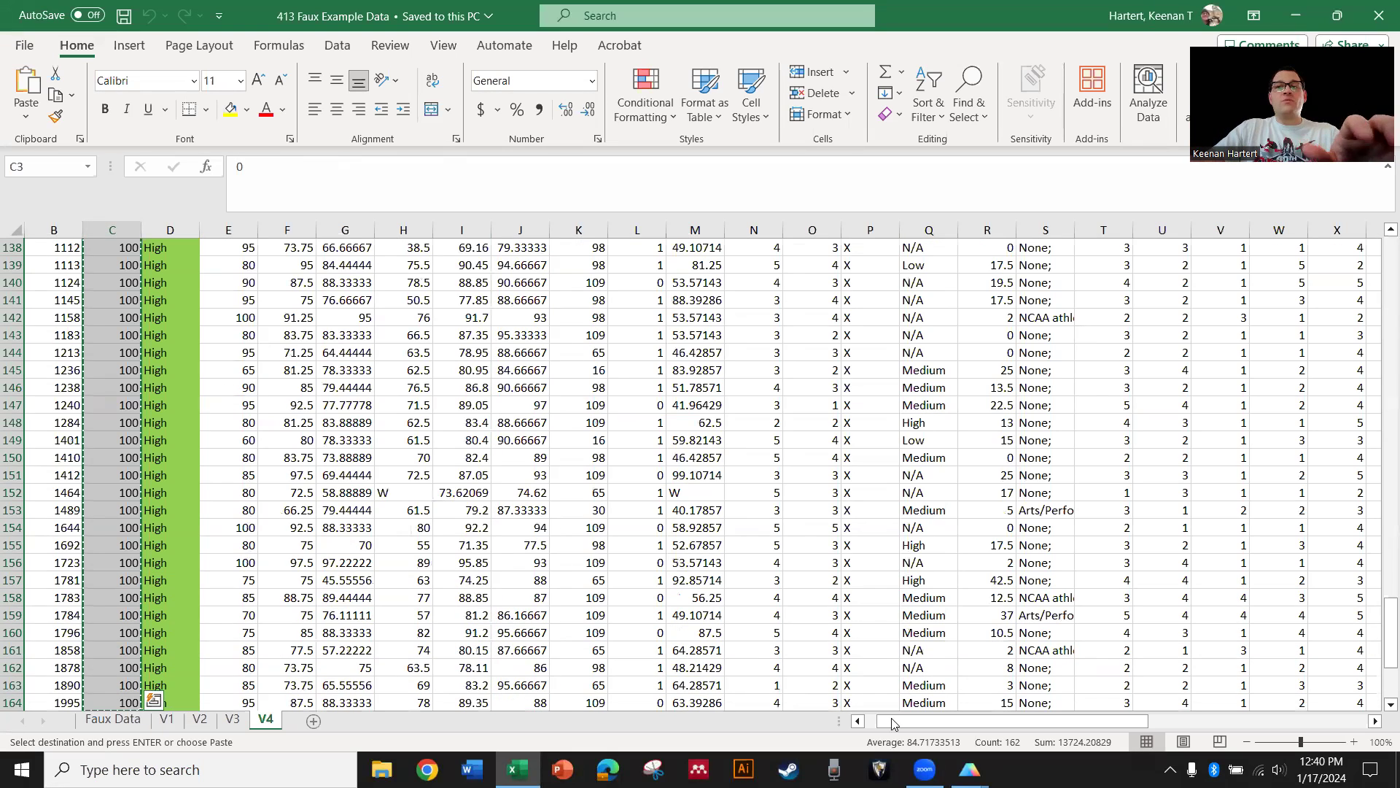
# Select the Rand-ID and attendance values together, from row 3 through row 164, and copy them
pyautogui.moveTo(970, 770)
pyautogui.moveTo(66, 702); pyautogui.dragTo(99, 646)
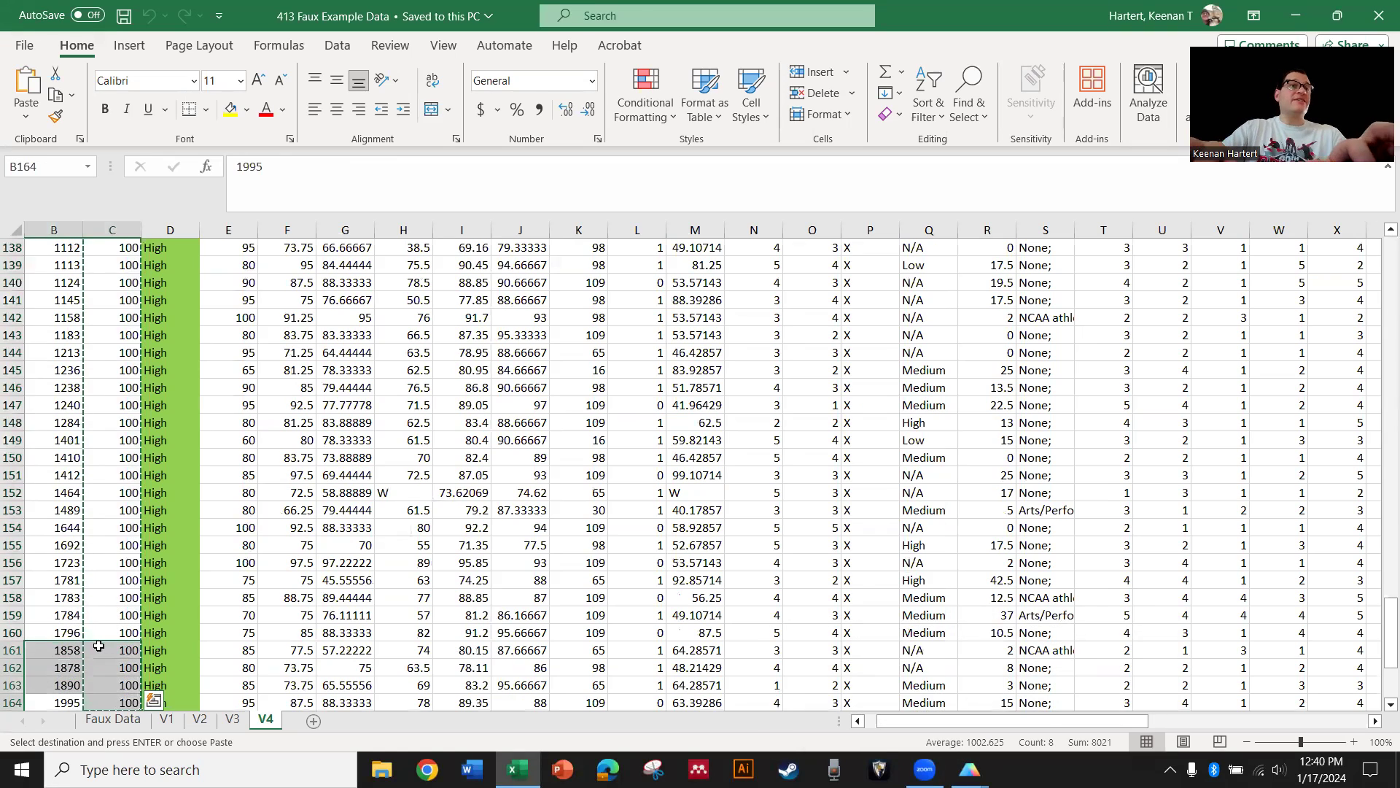
pyautogui.hotkey('ctrl', 'shift', 'Up')
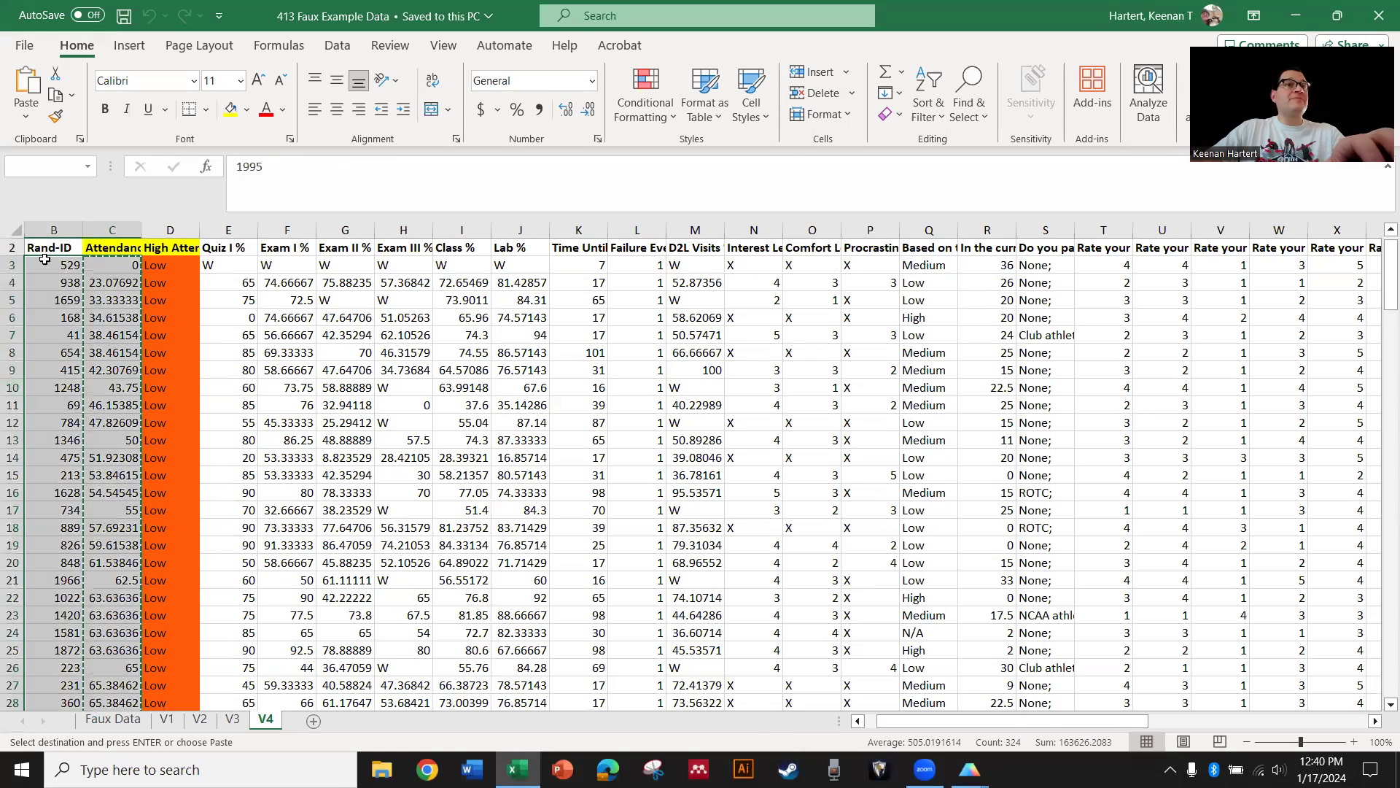
pyautogui.scroll(-20, 122, 422)
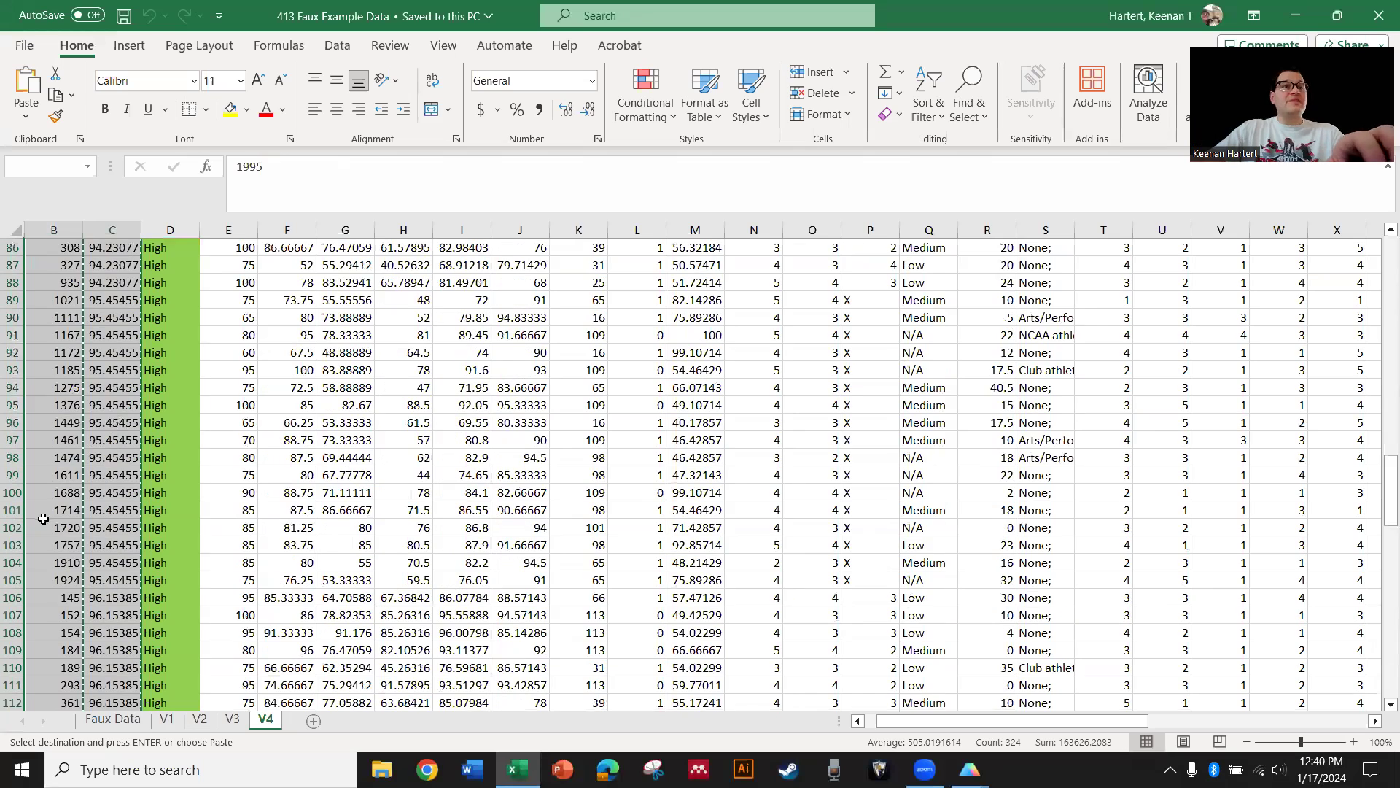
pyautogui.scroll(-1, 245, 520)
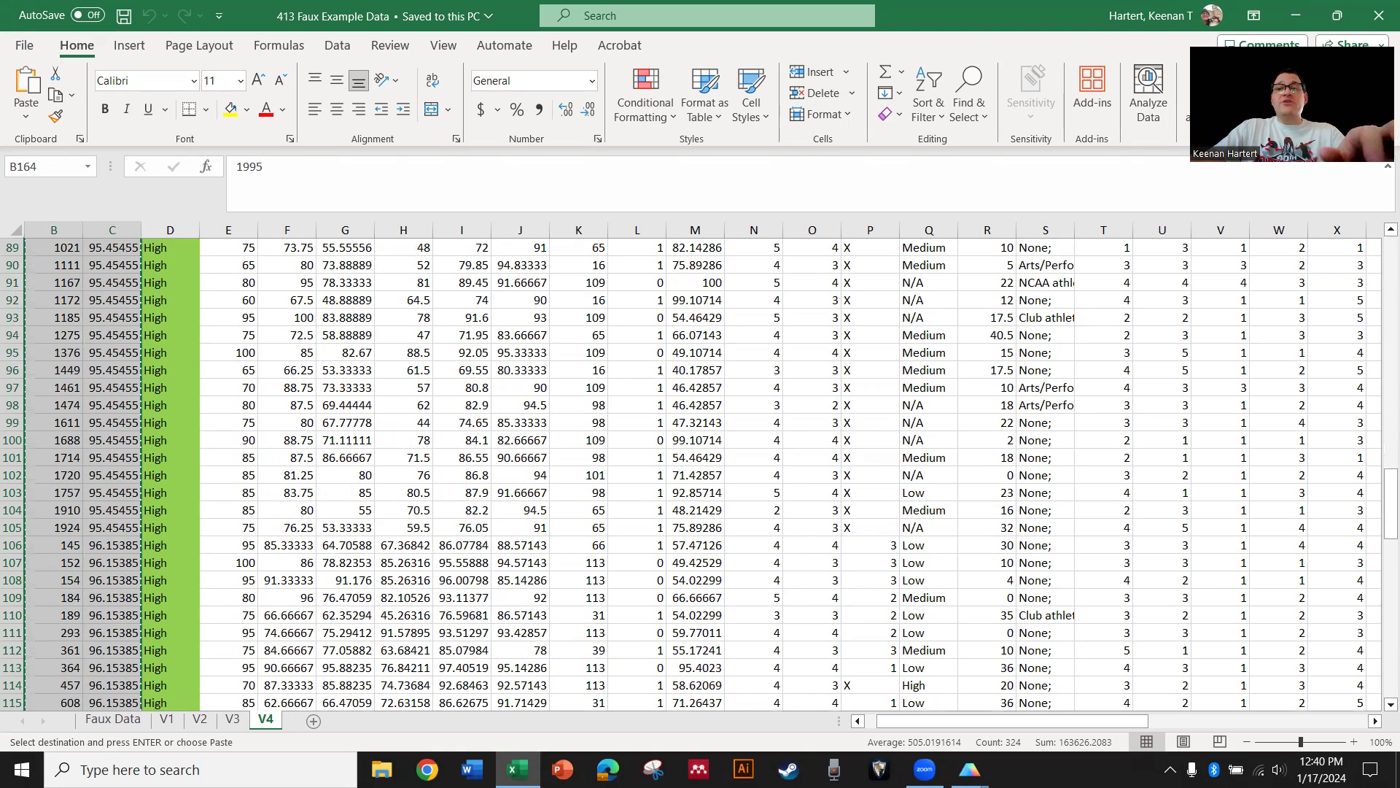
# Switch back to Prism's new project and paste the copied IDs and attendance values into Data 1, starting at the row 1 title cell
pyautogui.moveTo(969, 769)
pyautogui.click(1086, 716)
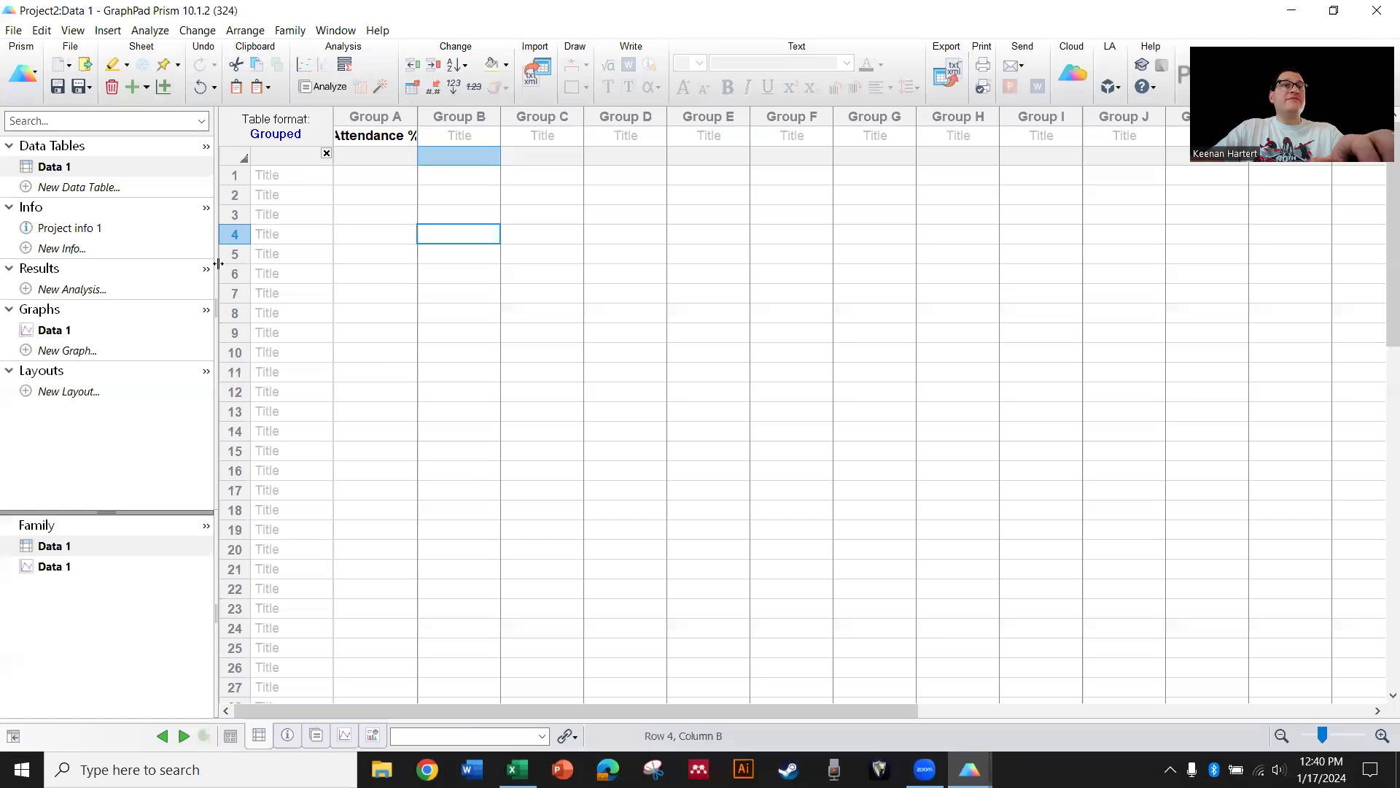
pyautogui.click(299, 176)
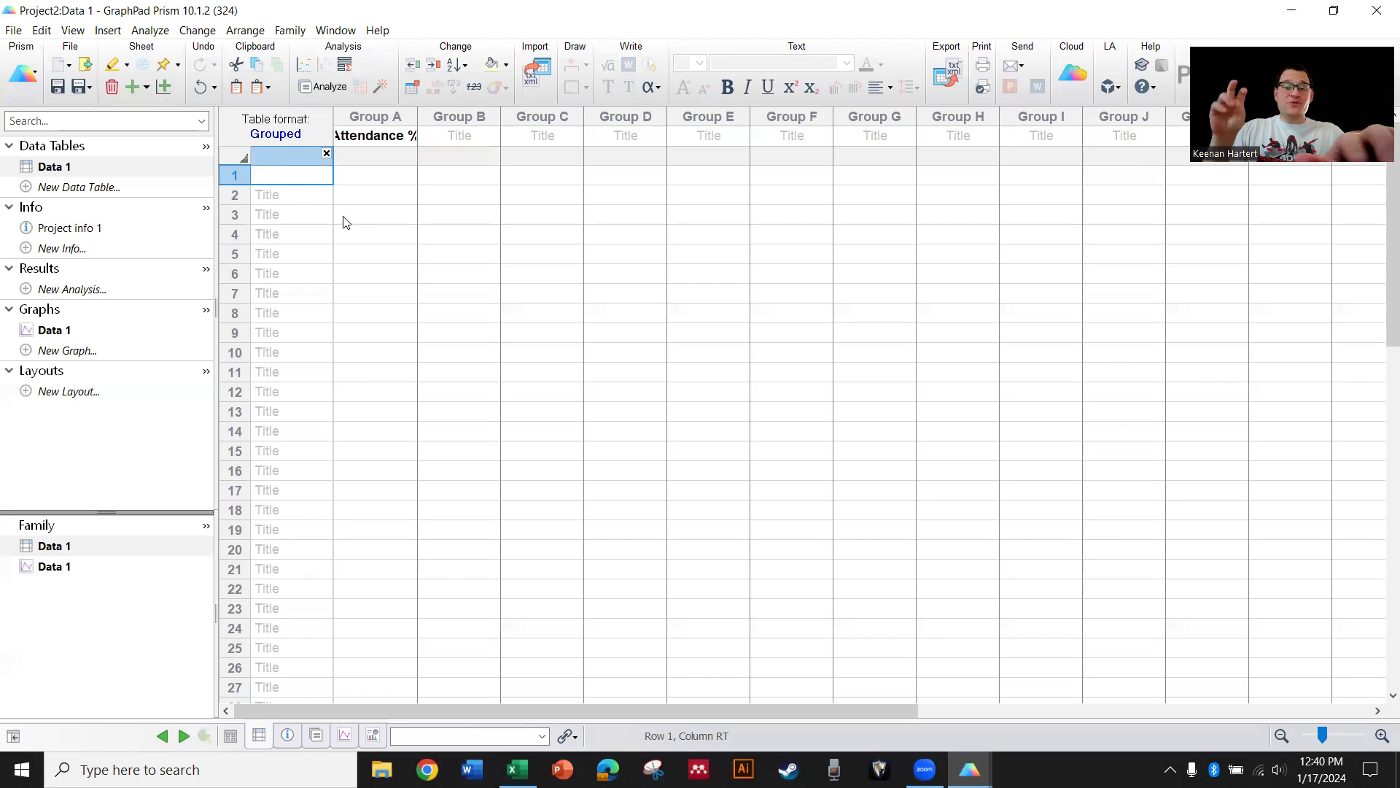
pyautogui.hotkey('ctrl', 'v')
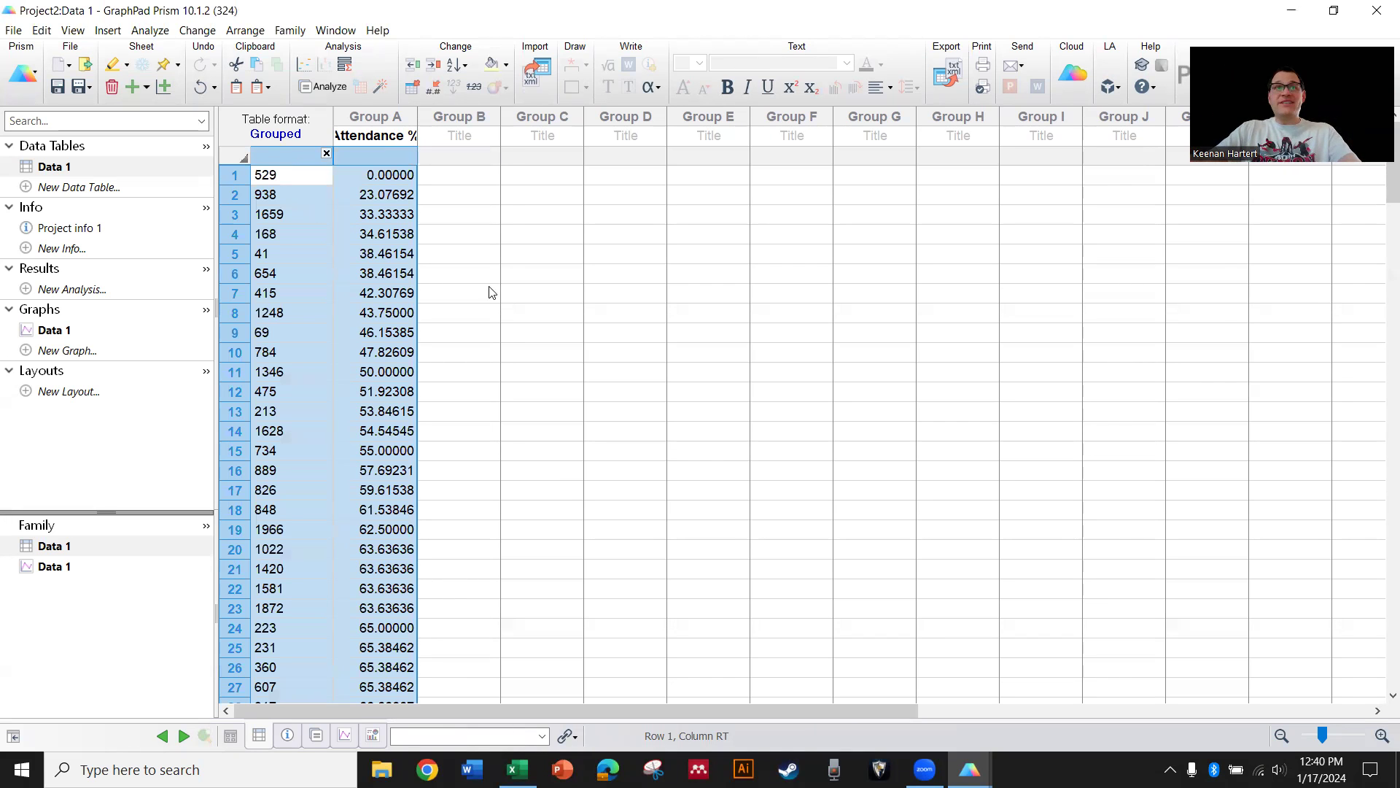
# Open the Data 1 graph and preview the individual values, summary, heat map, three-way, and box and violin graph types
pyautogui.click(62, 335)
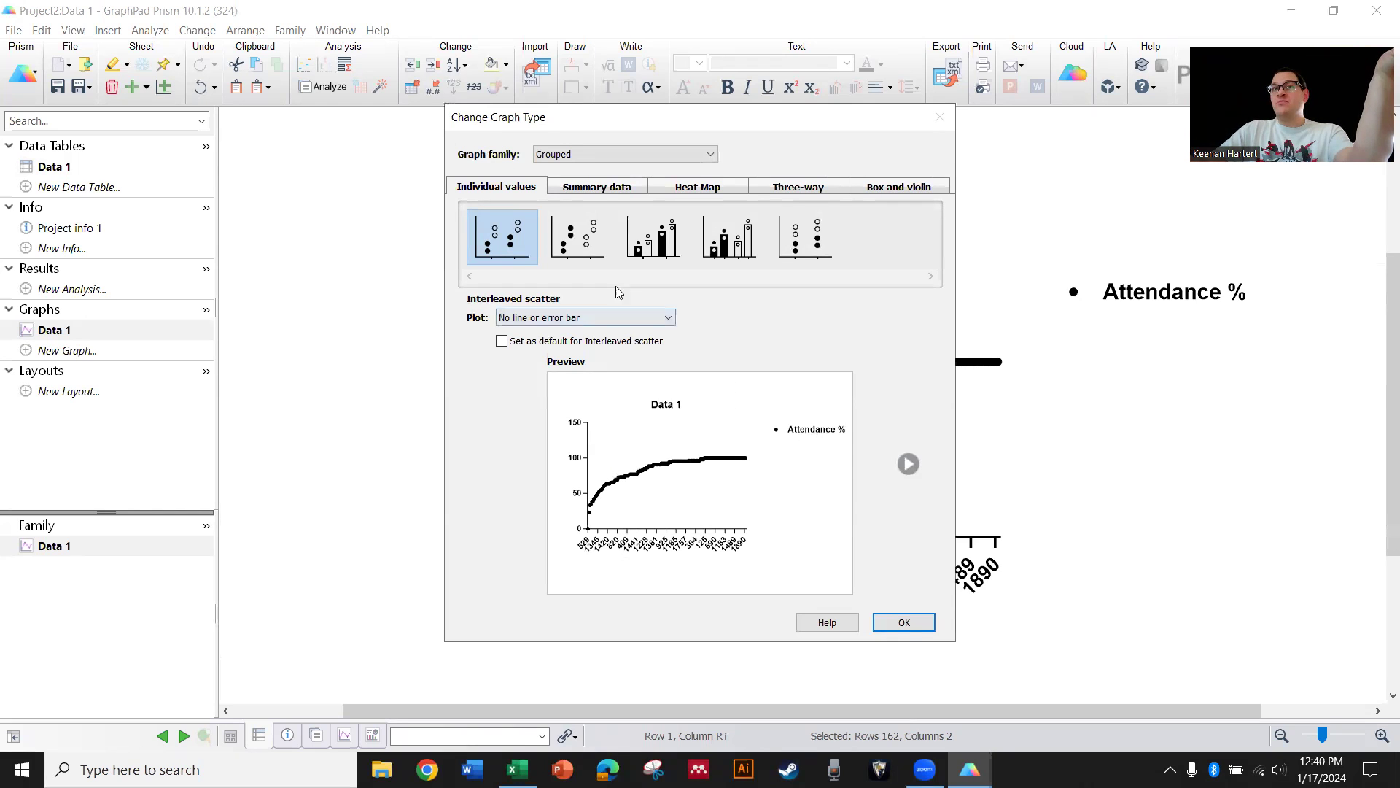
pyautogui.click(584, 245)
pyautogui.click(655, 244)
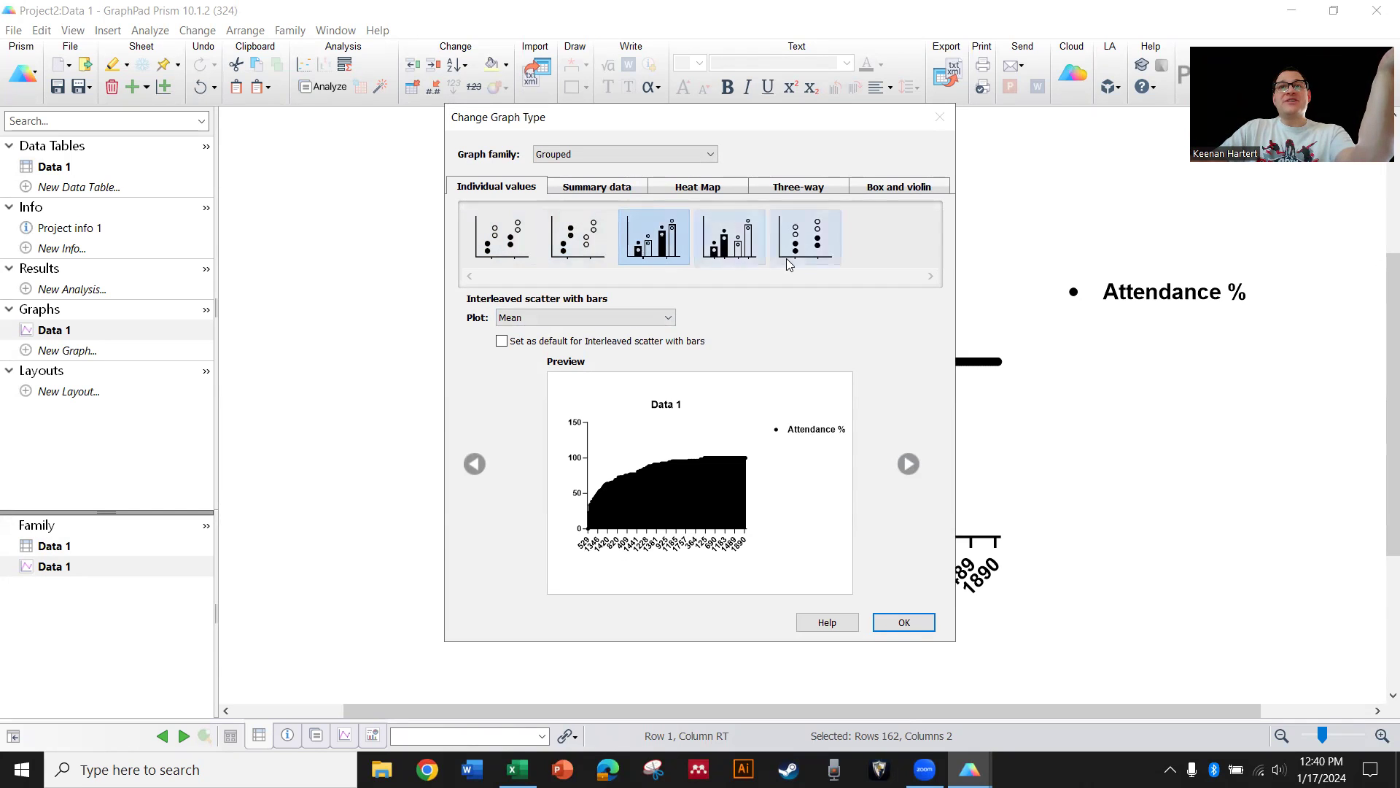
pyautogui.click(615, 188)
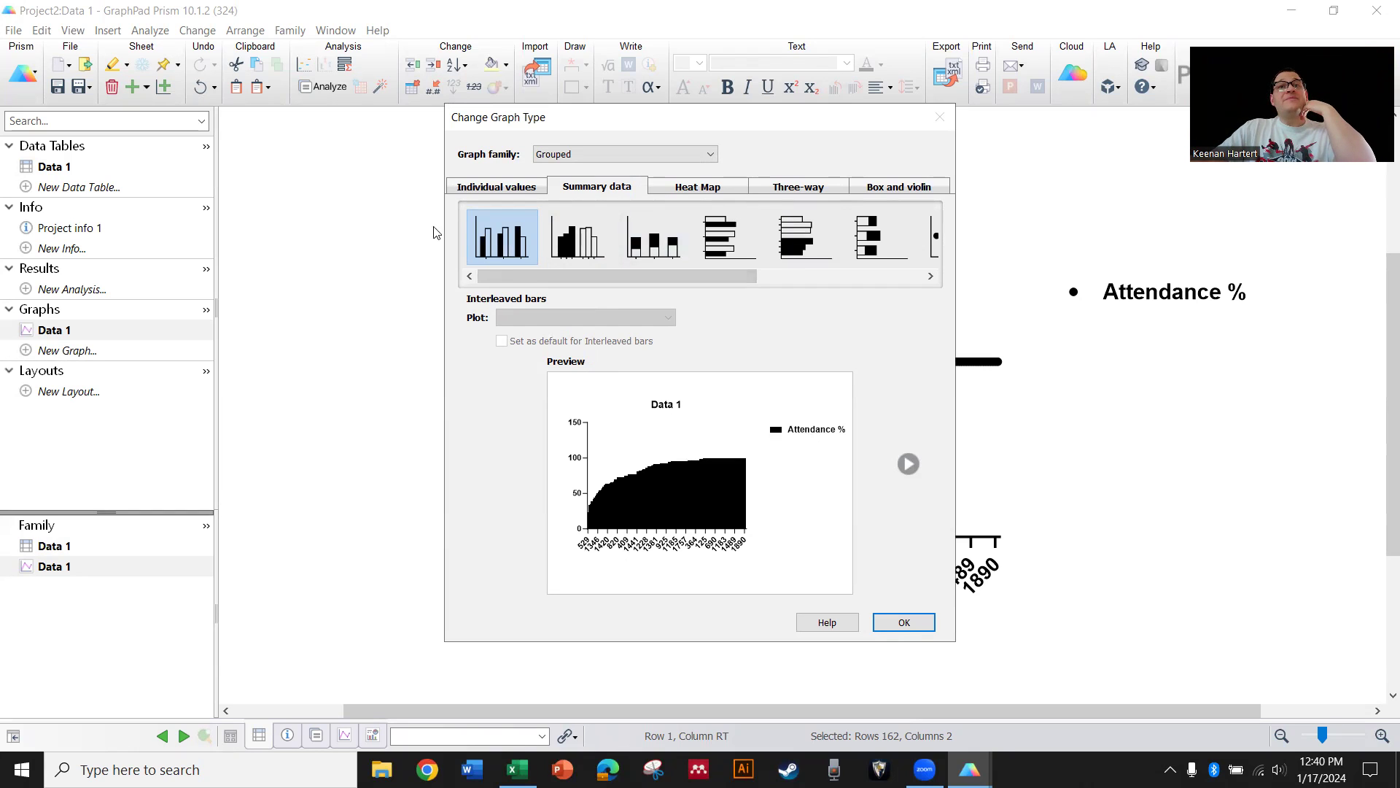
pyautogui.moveTo(718, 277); pyautogui.dragTo(596, 287)
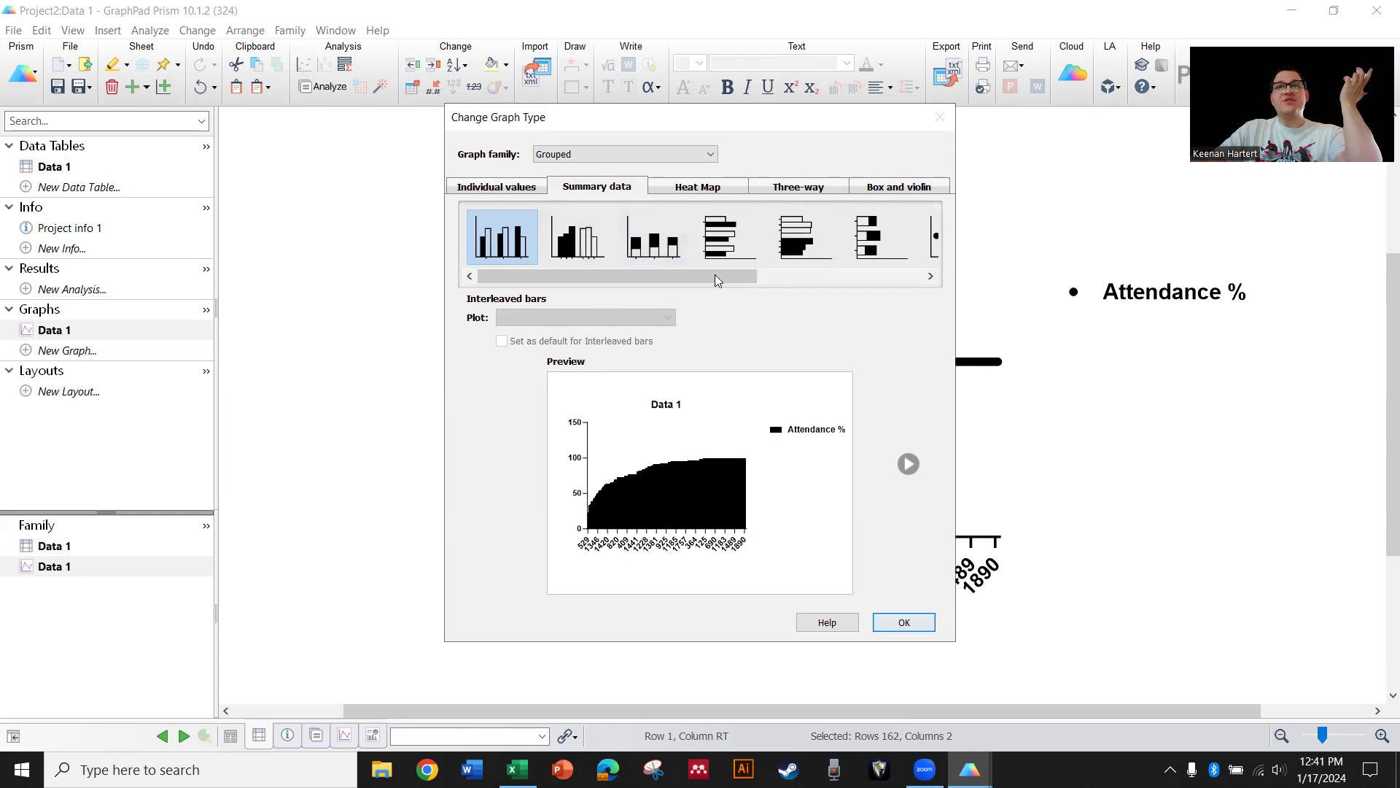
pyautogui.click(719, 189)
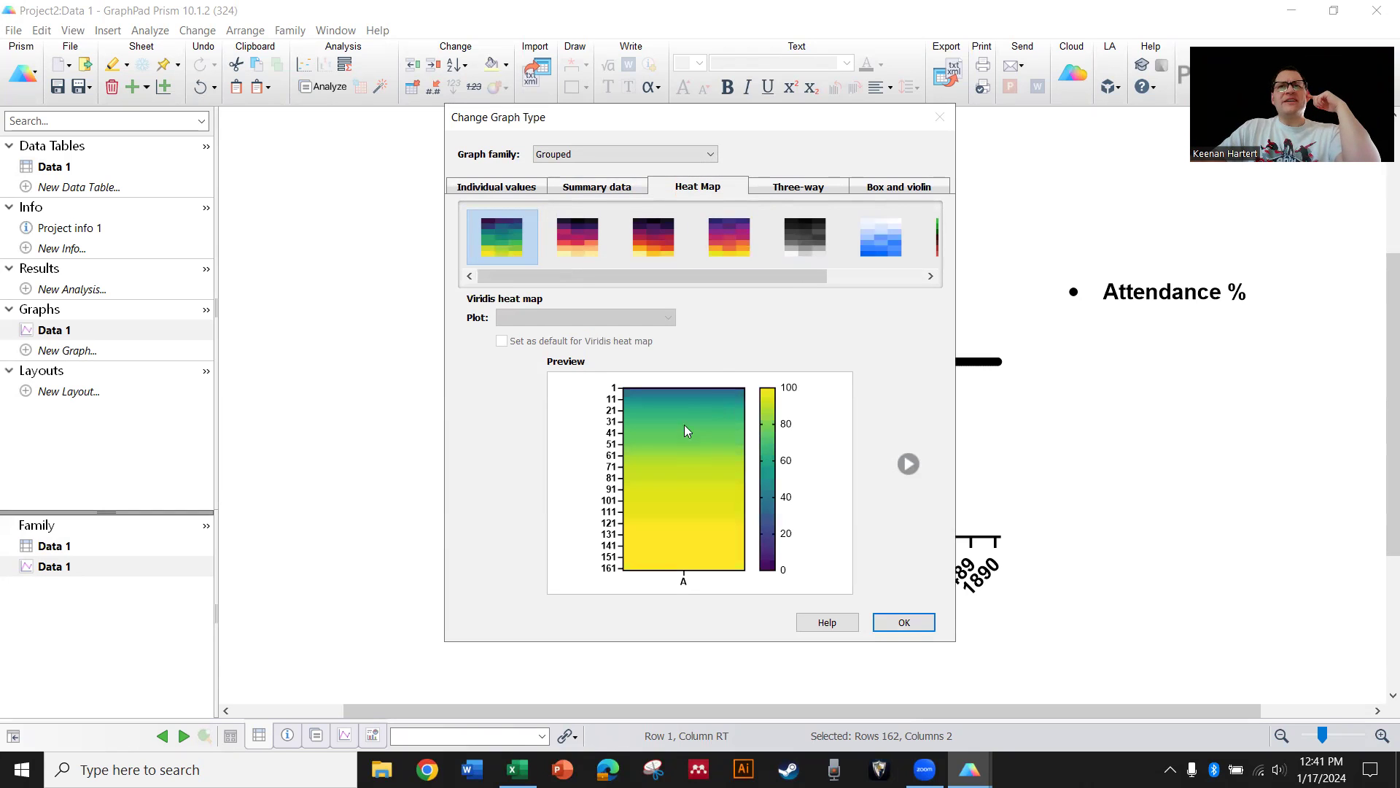
pyautogui.click(792, 190)
pyautogui.click(876, 191)
pyautogui.click(508, 190)
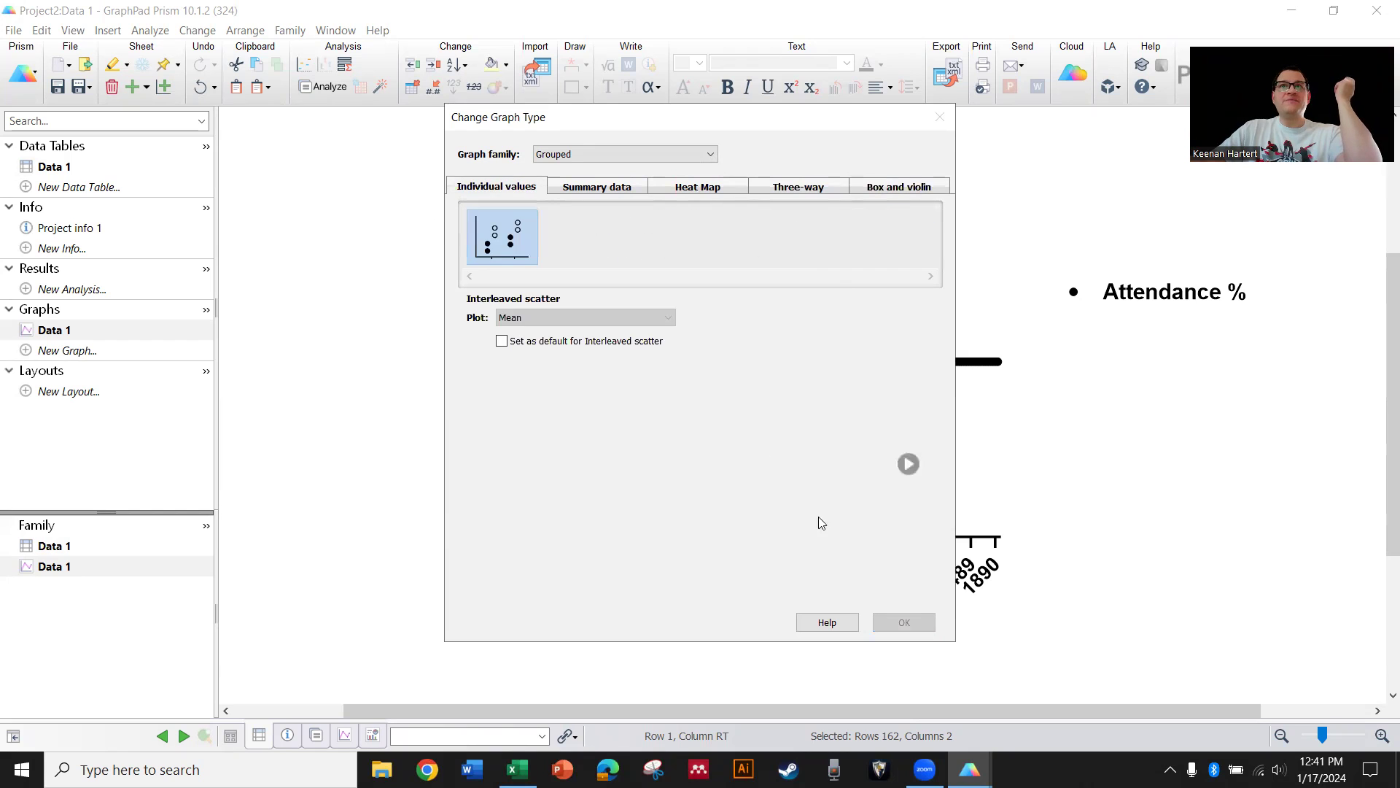
# Plot the attendance data as interleaved summary bars and delete the Attendance % legend
pyautogui.click(593, 190)
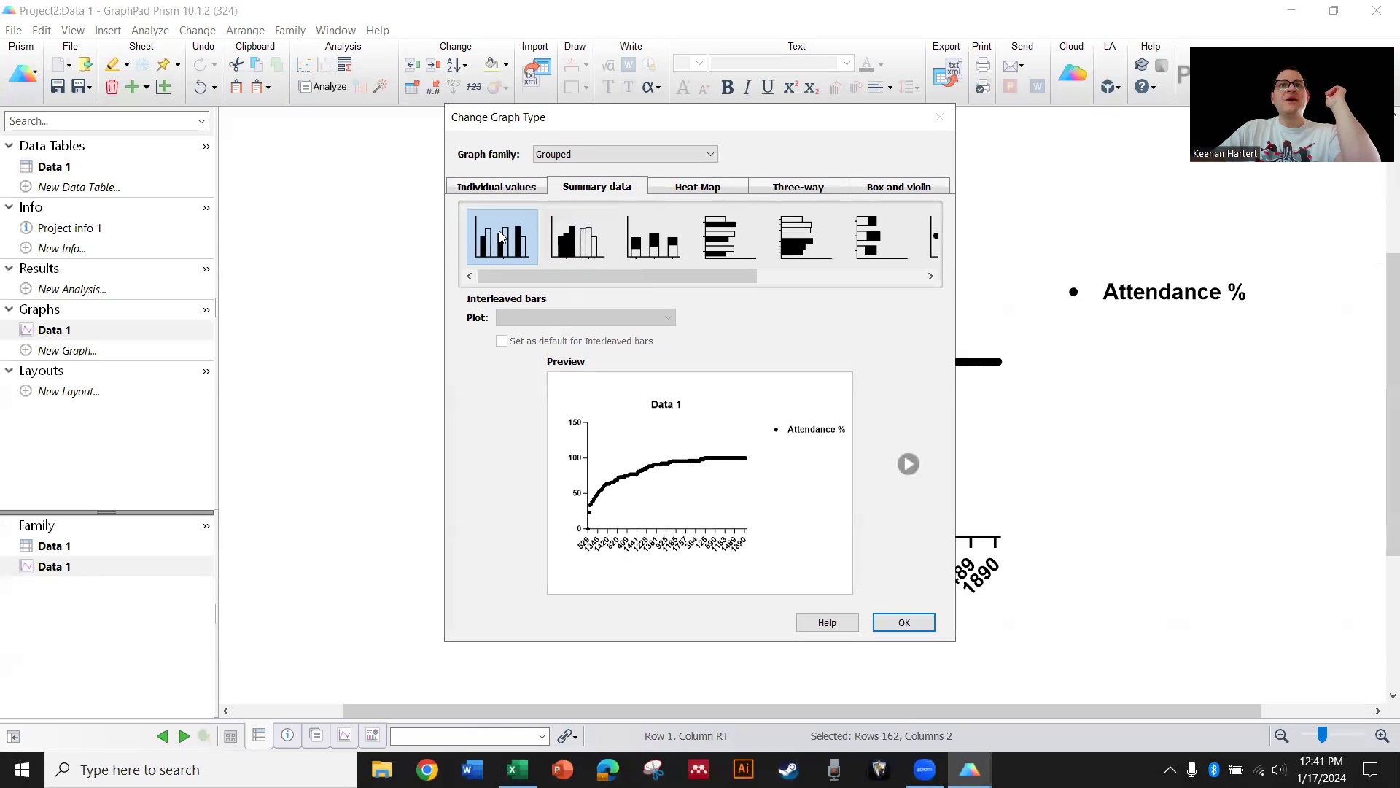
pyautogui.click(923, 627)
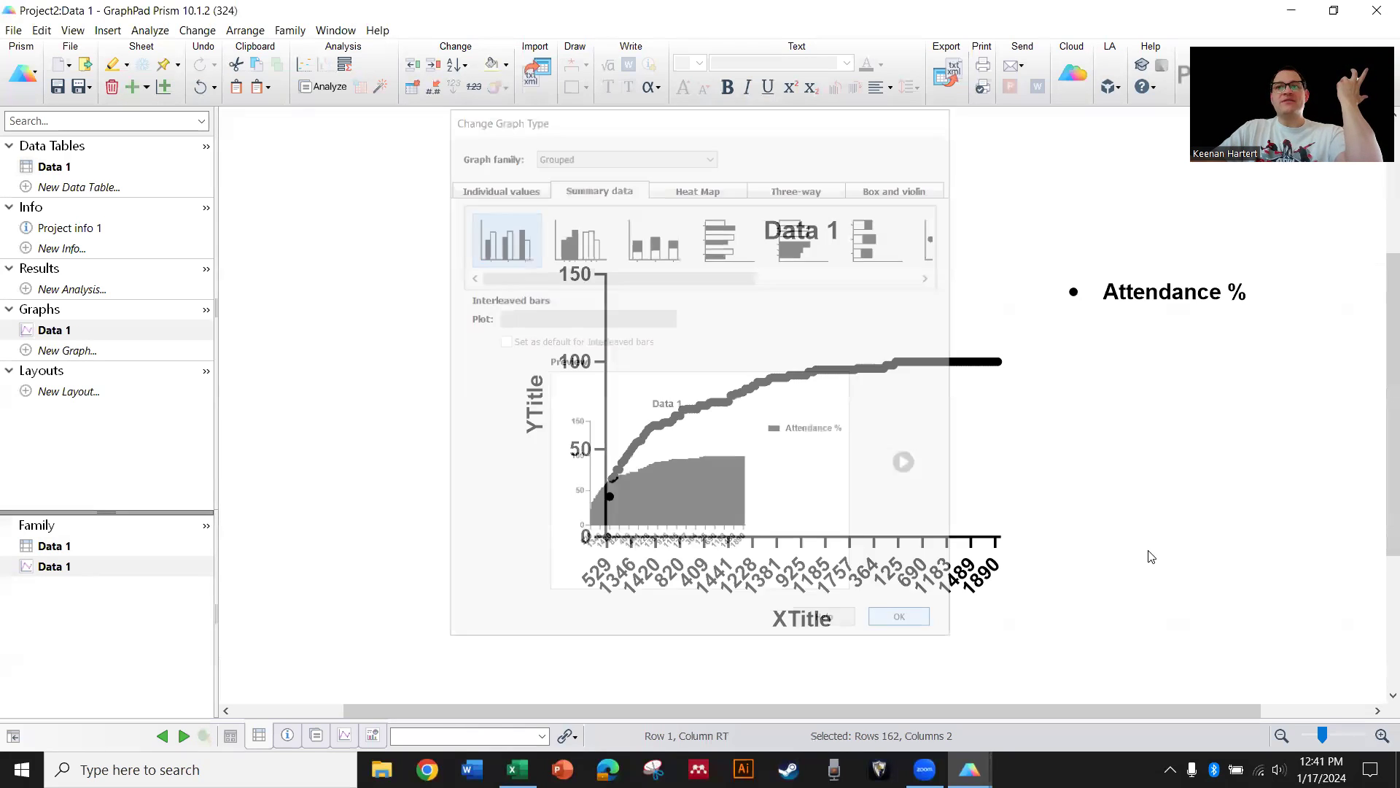
pyautogui.click(1080, 290)
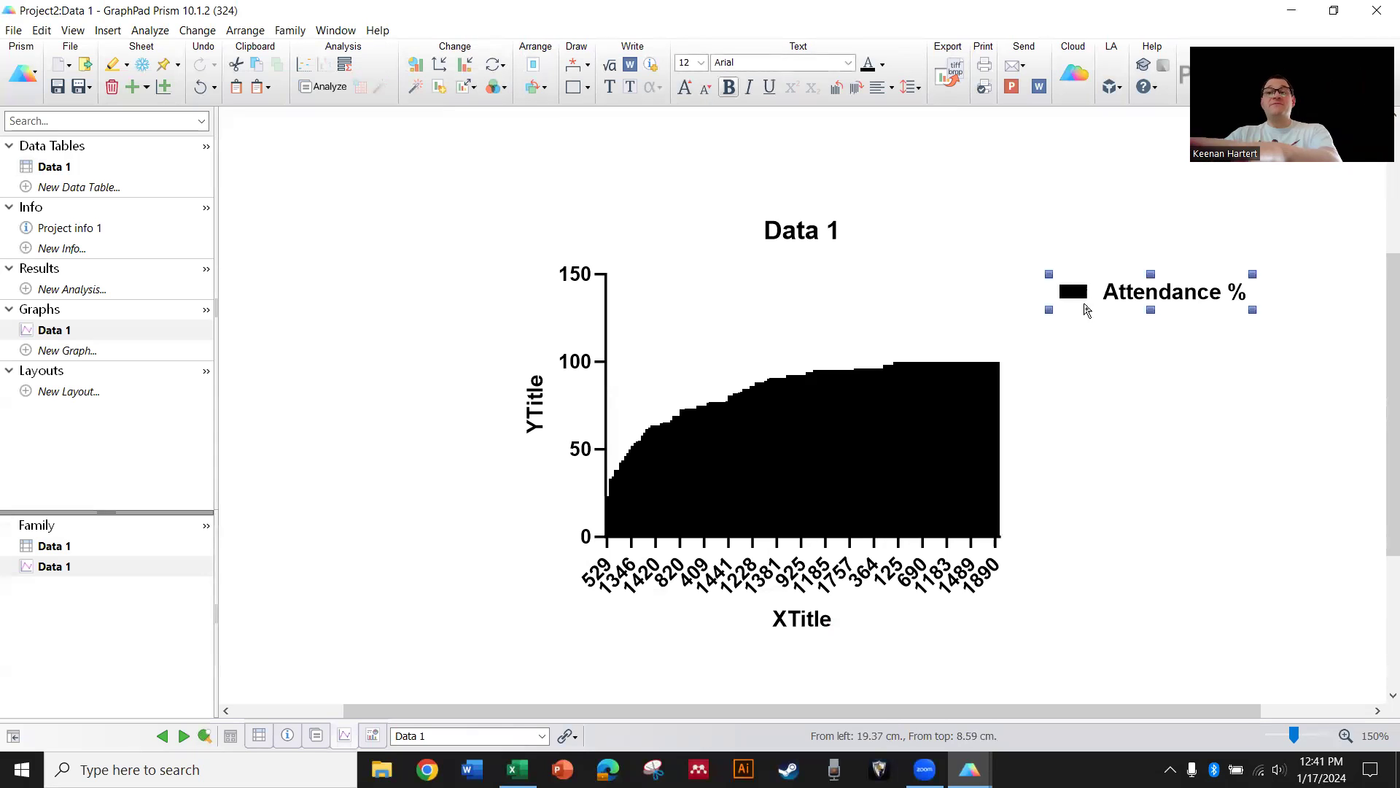
pyautogui.press('Delete')
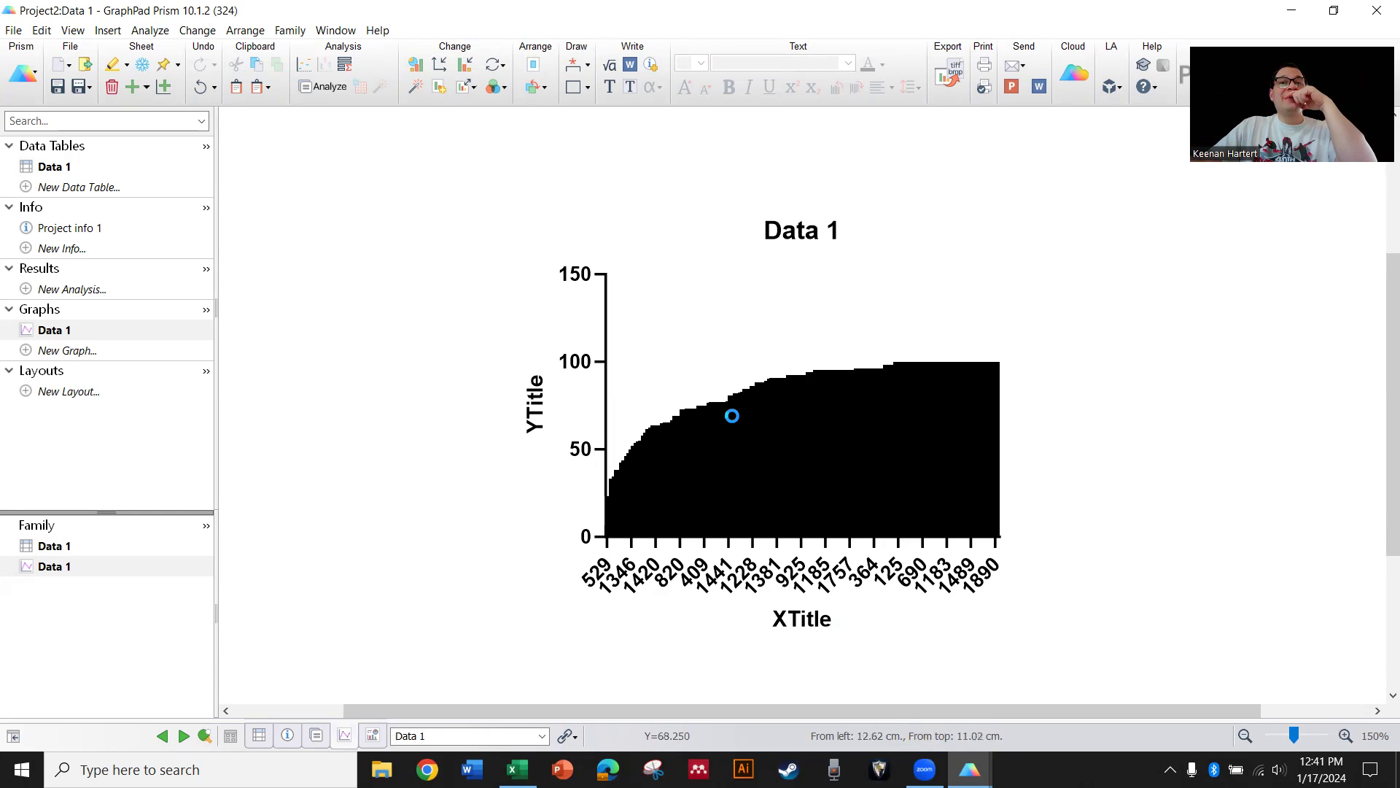
# Format the Attendance % bars with a 1/4 pt black border and a light gray fill, and apply the formatting
pyautogui.doubleClick(701, 439)
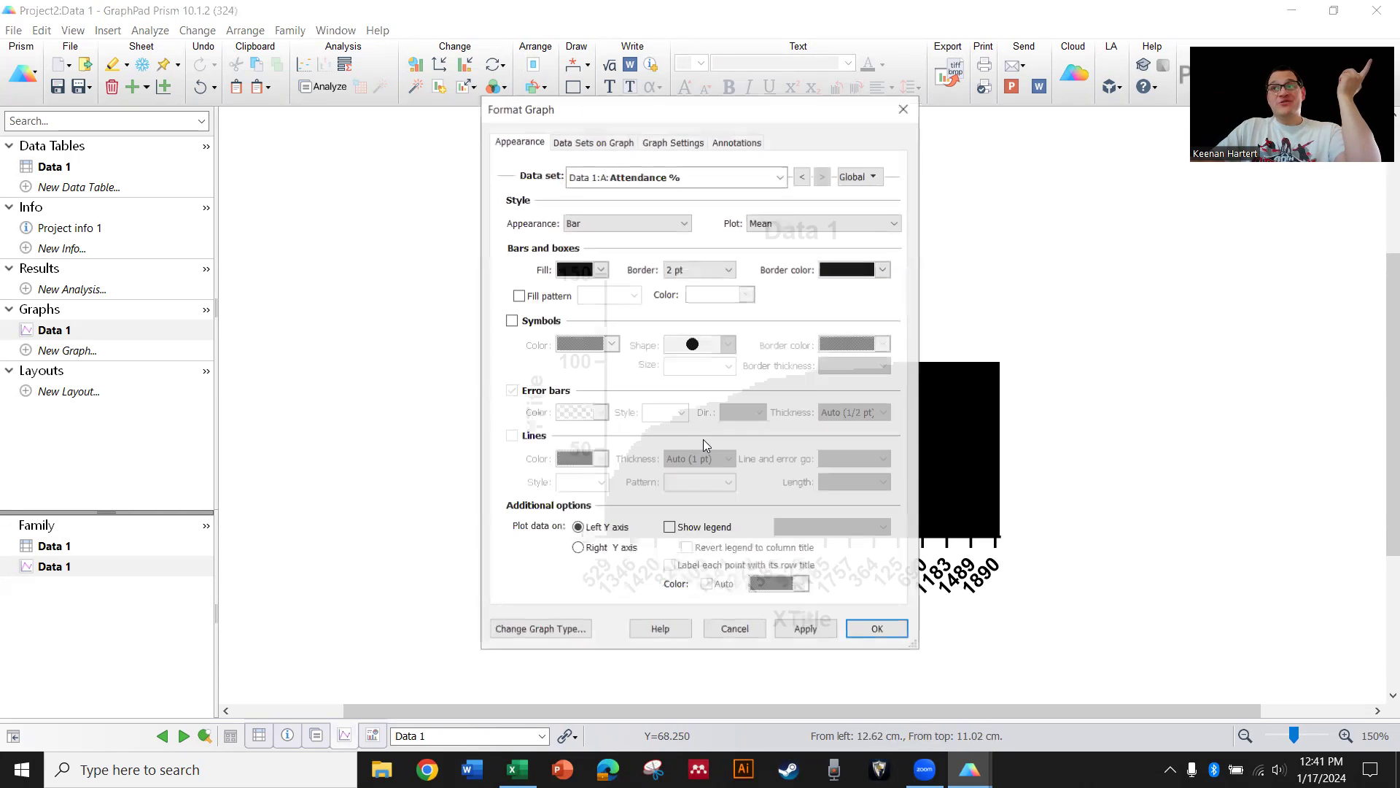
pyautogui.click(729, 269)
pyautogui.click(694, 291)
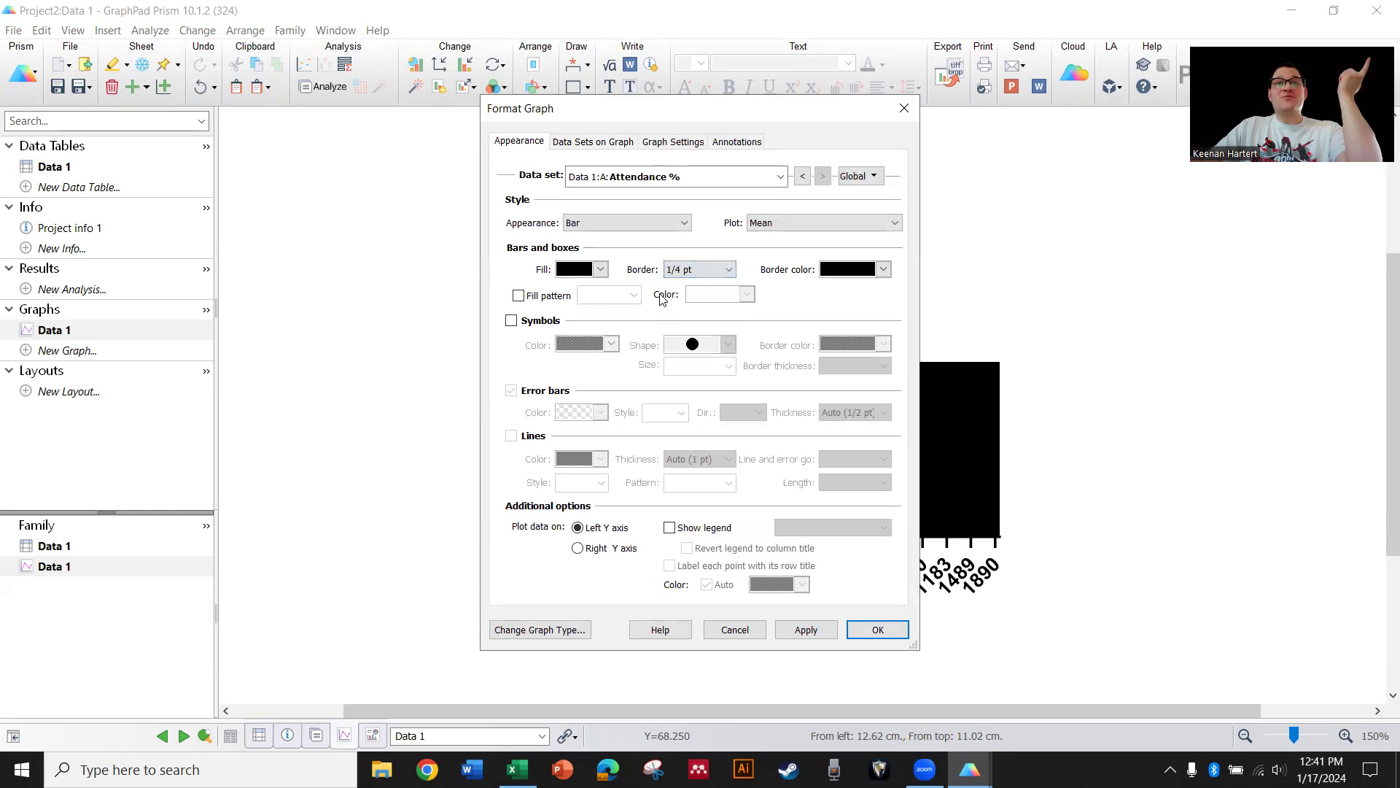
pyautogui.click(846, 269)
pyautogui.click(1019, 313)
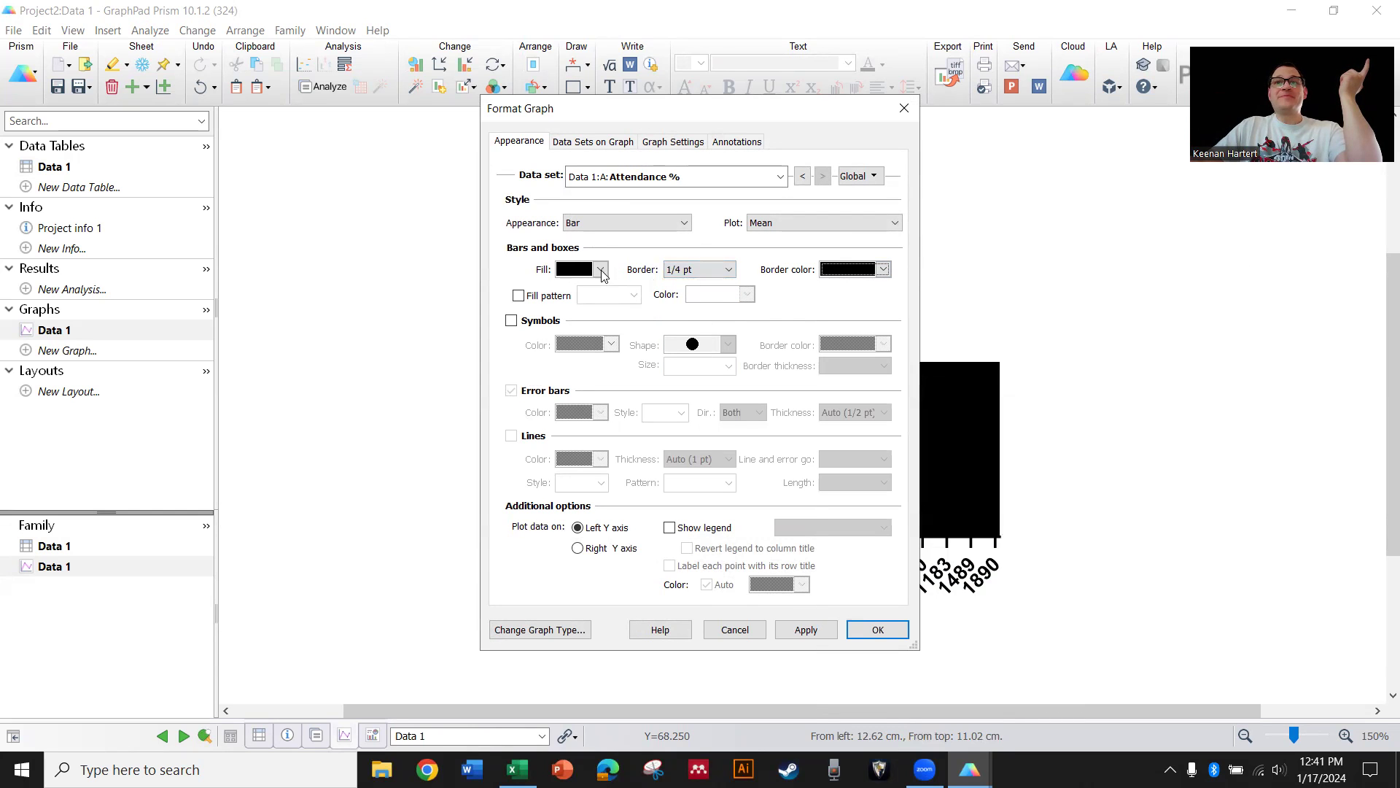
pyautogui.click(602, 270)
pyautogui.click(596, 313)
pyautogui.click(827, 631)
pyautogui.moveTo(795, 127); pyautogui.dragTo(378, 157)
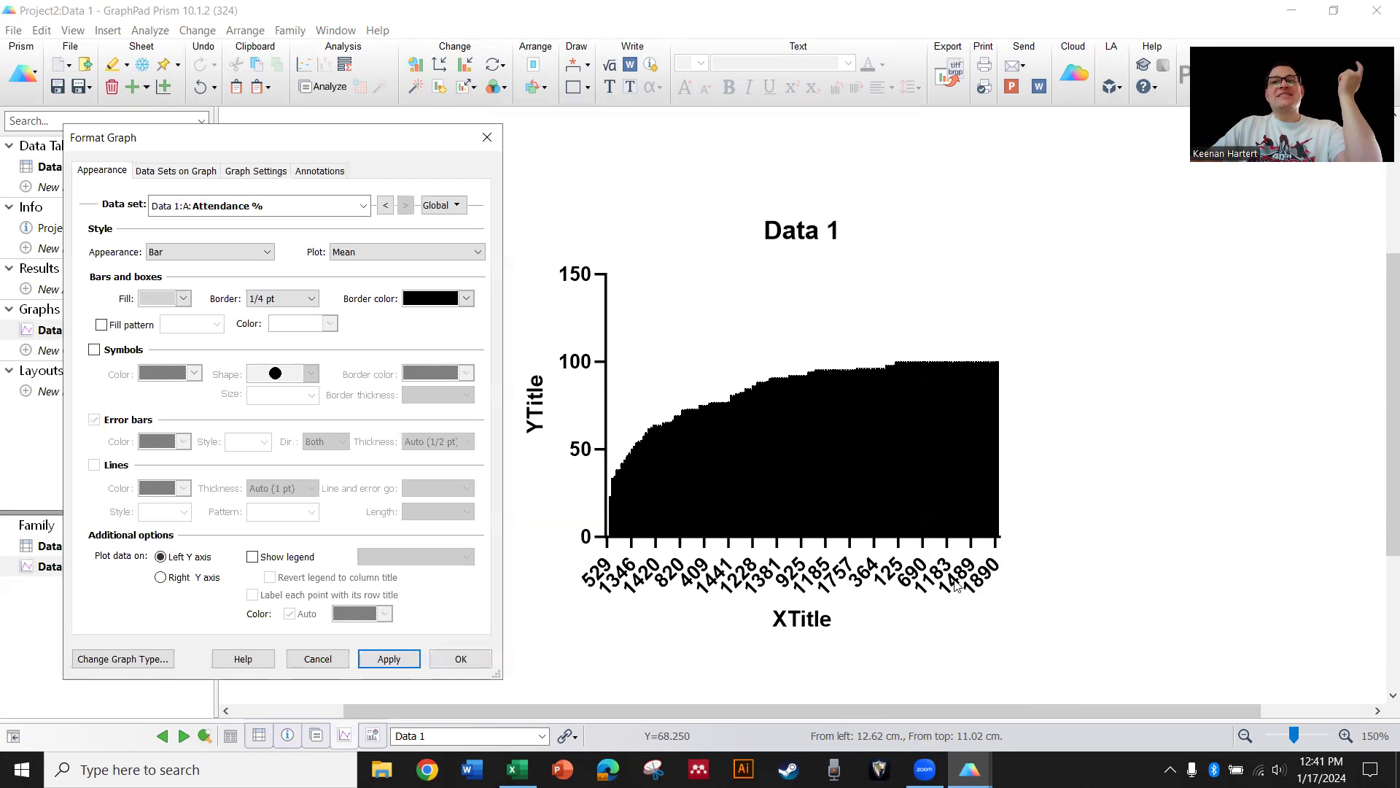
pyautogui.click(461, 659)
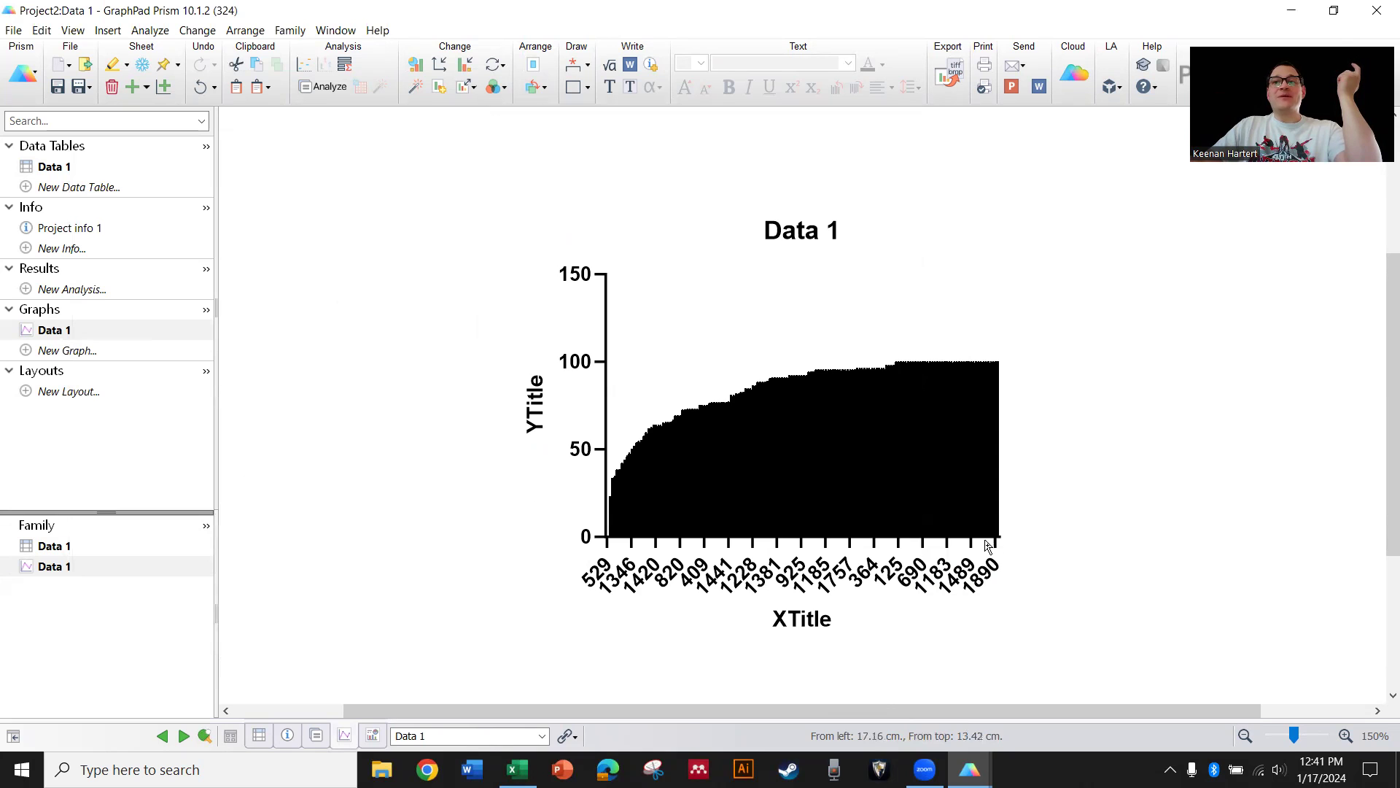
# Stretch the Data 1 graph's X axis to about twice its width
pyautogui.moveTo(1000, 537); pyautogui.dragTo(1326, 528)
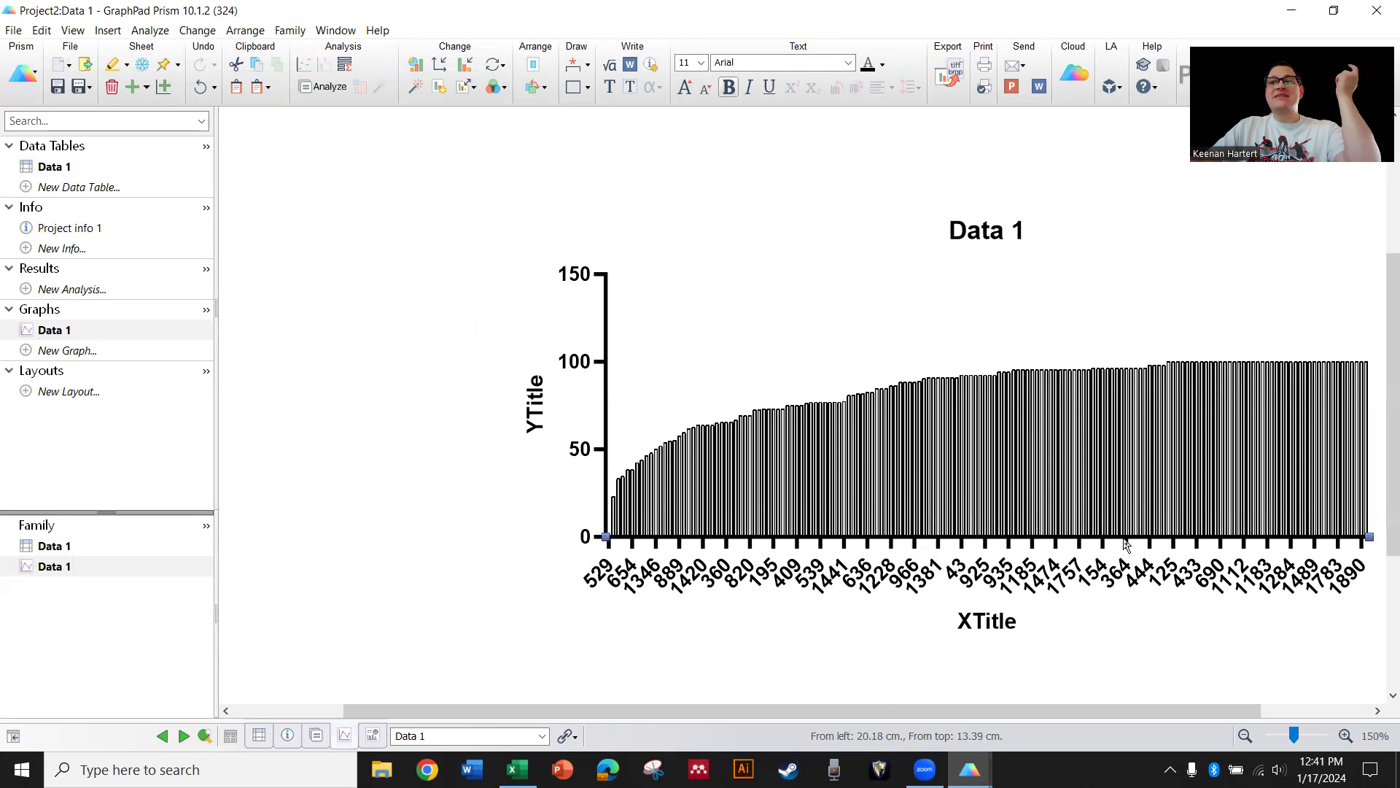
# Stretch the Data 1 graph's X axis by about a further quarter of its length and reposition the graph on the page
pyautogui.moveTo(1040, 536); pyautogui.dragTo(931, 515)
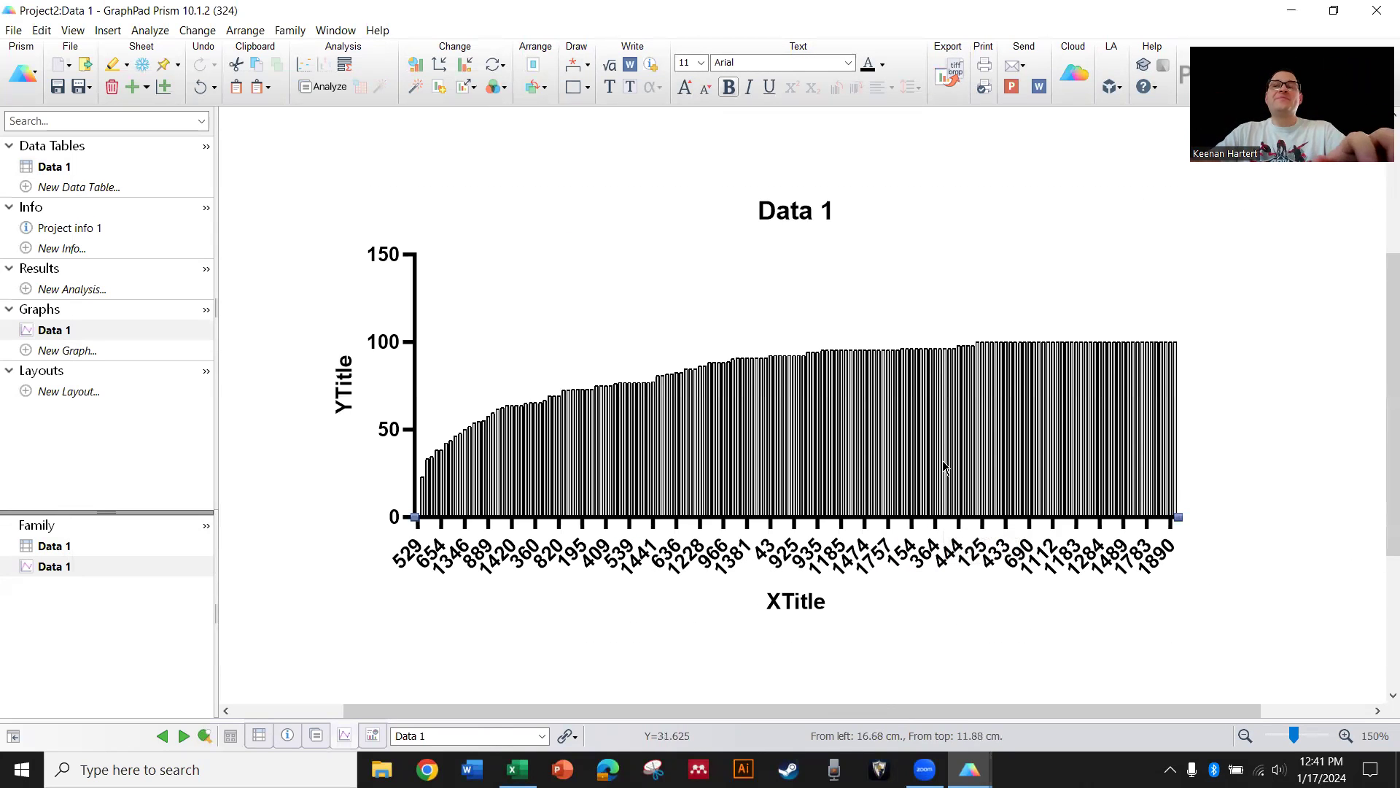
pyautogui.scroll(-3, 945, 460)
pyautogui.scroll(1, 929, 455)
pyautogui.click(948, 575)
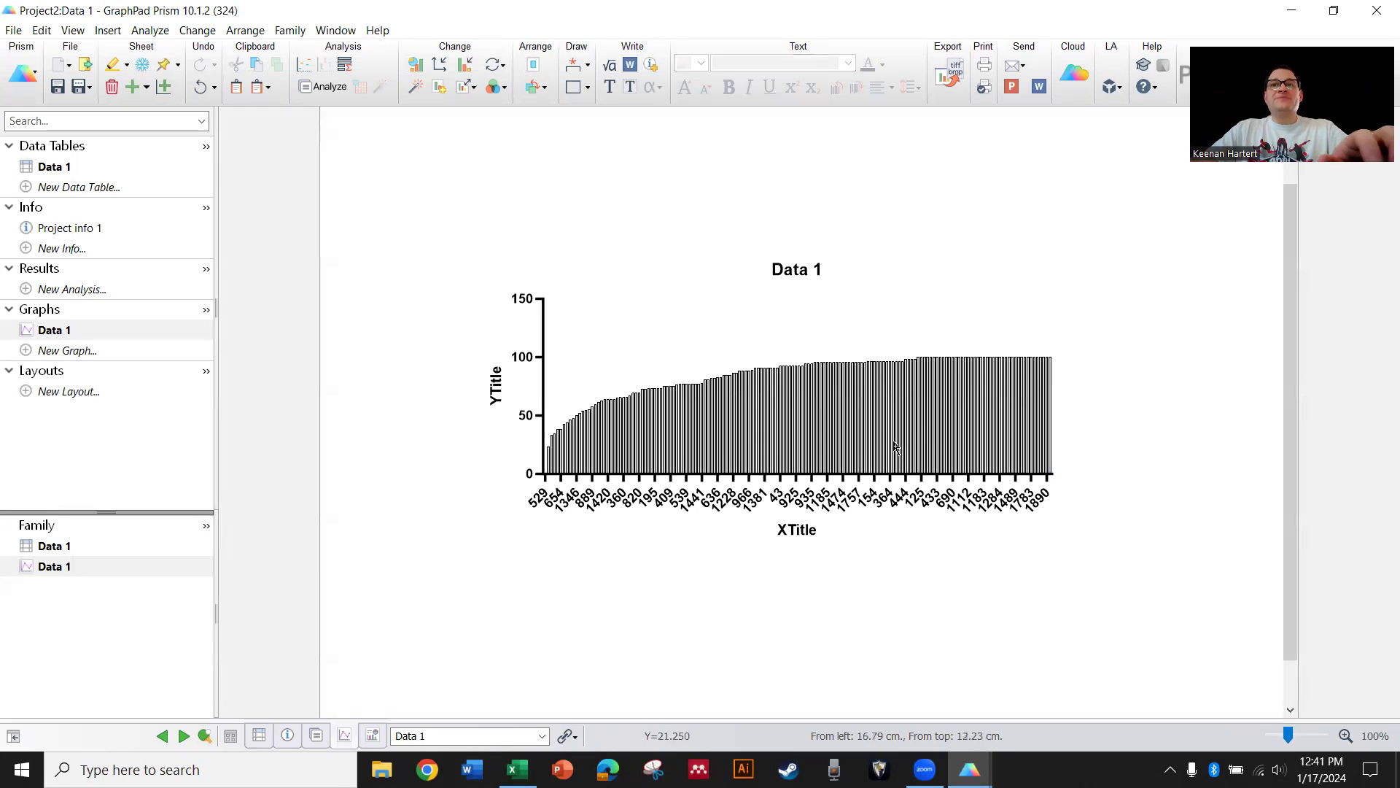
pyautogui.scroll(2, 893, 451)
pyautogui.moveTo(1133, 489); pyautogui.dragTo(1314, 490)
pyautogui.moveTo(1121, 491); pyautogui.dragTo(1067, 506)
pyautogui.click(1066, 635)
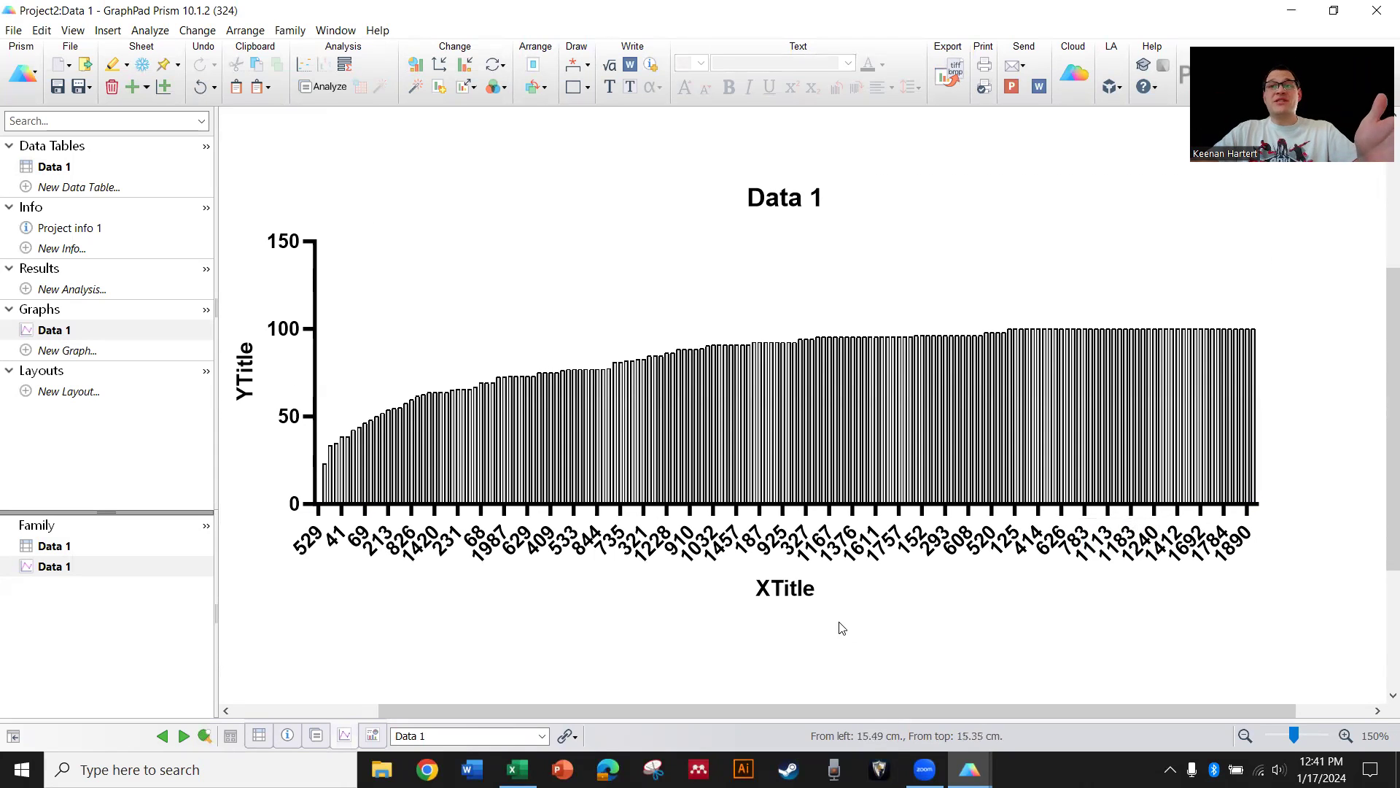
pyautogui.click(786, 594)
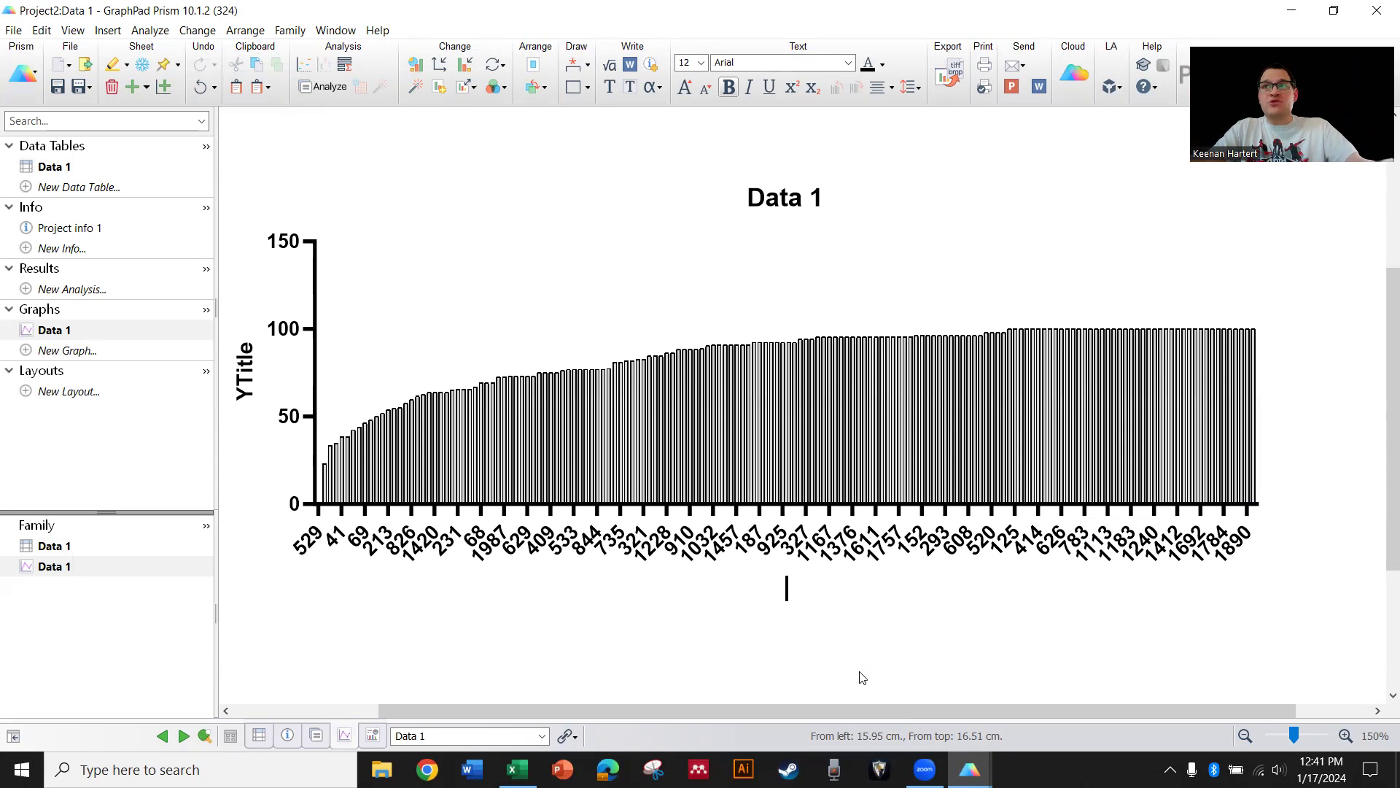
pyautogui.click(862, 677)
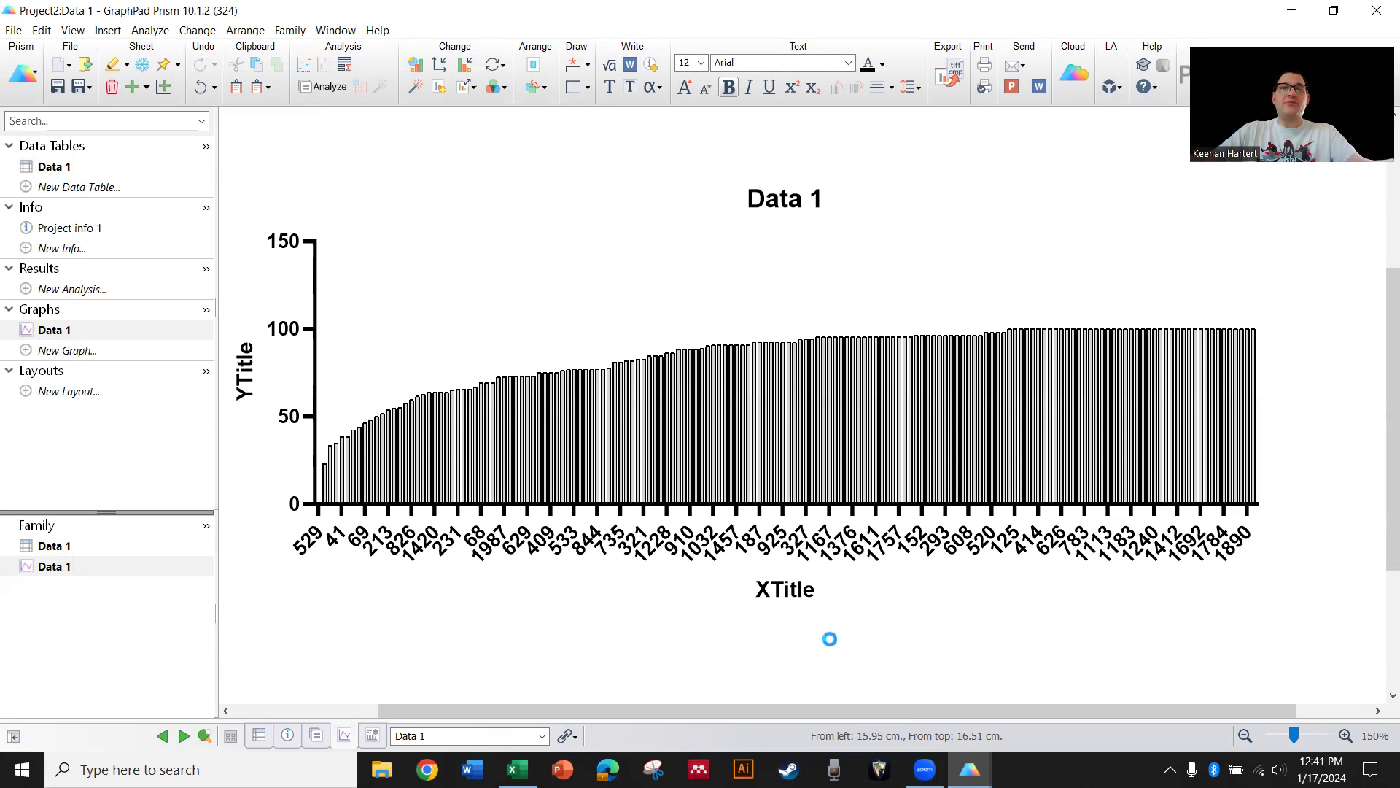
pyautogui.doubleClick(831, 606)
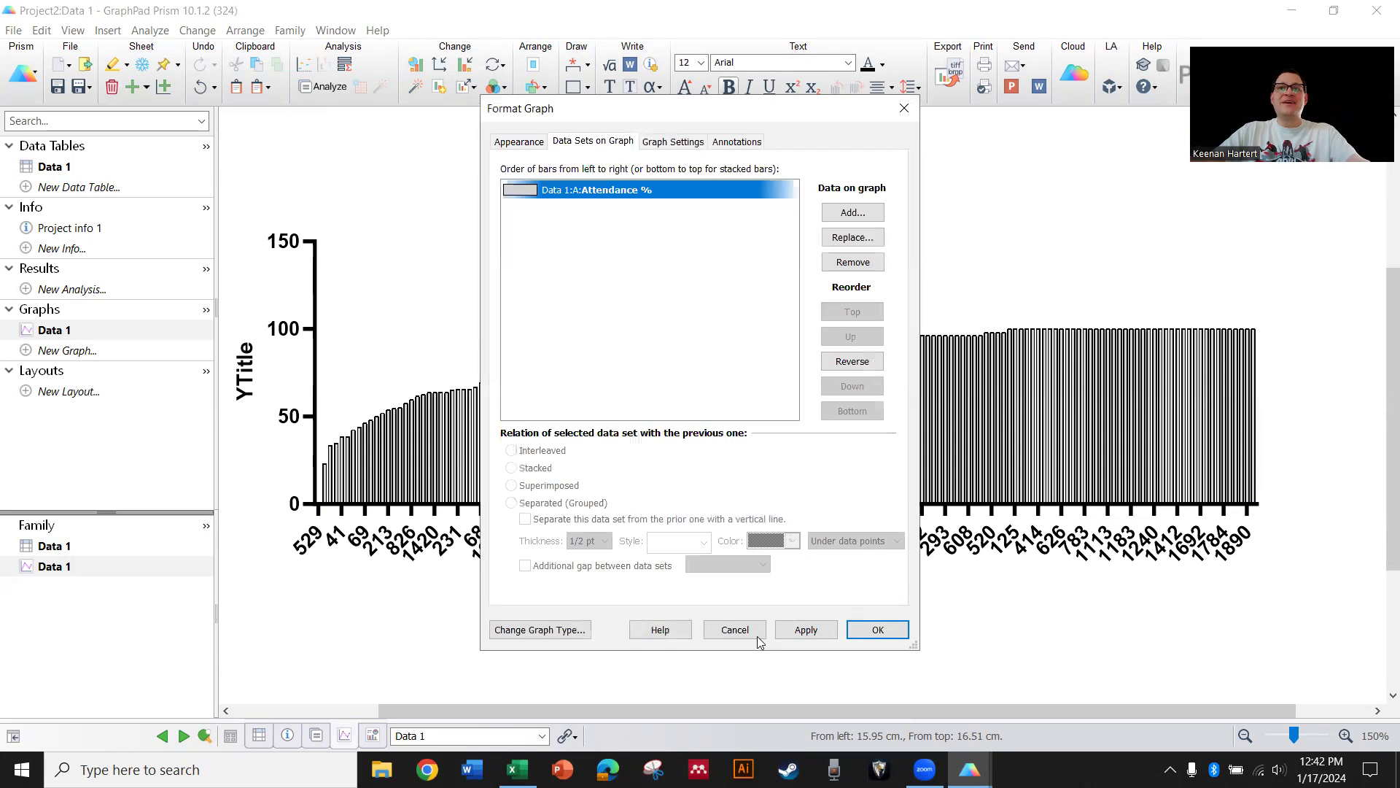
pyautogui.click(731, 627)
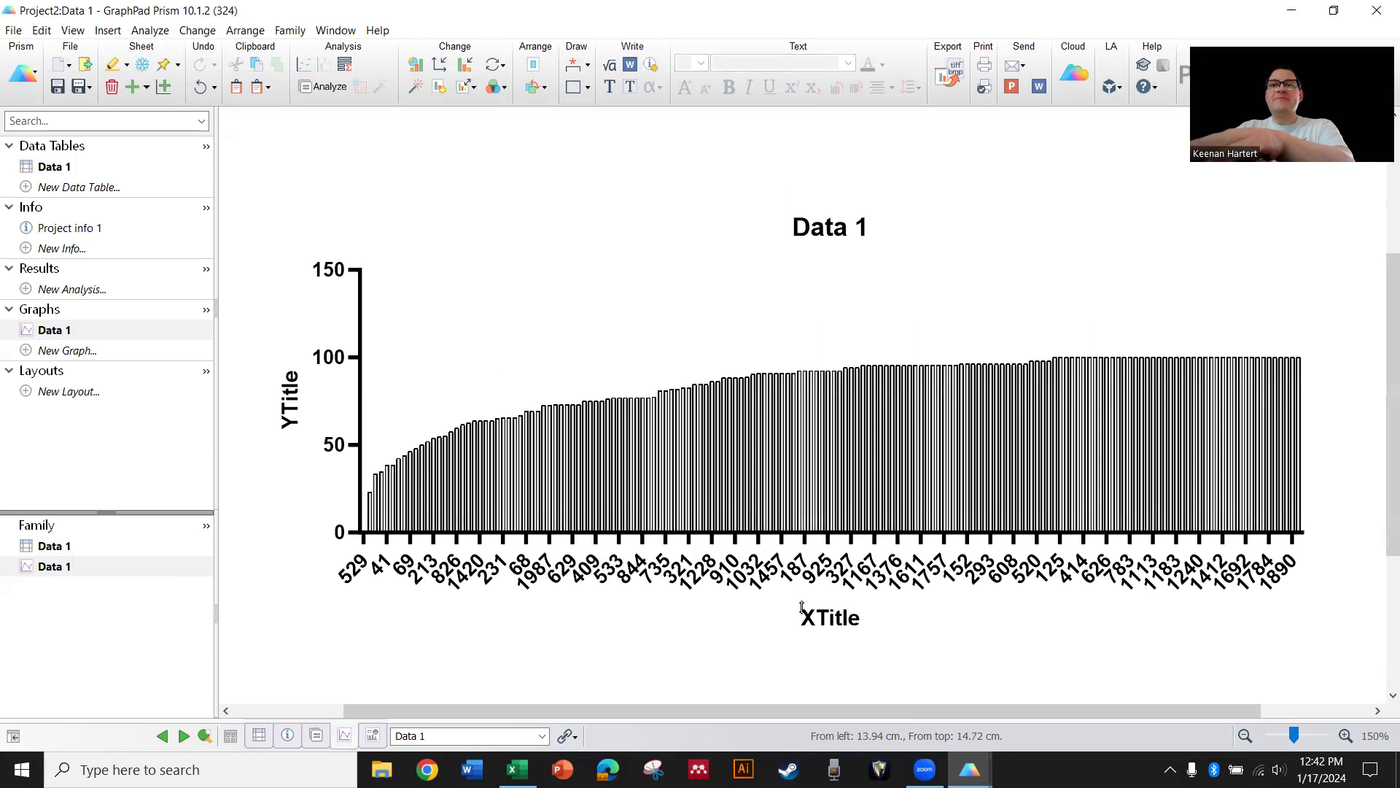
# Delete the X axis title, turn off the X axis's automatic interval and apply a major tick interval of 1
pyautogui.click(833, 617)
pyautogui.click(1029, 651)
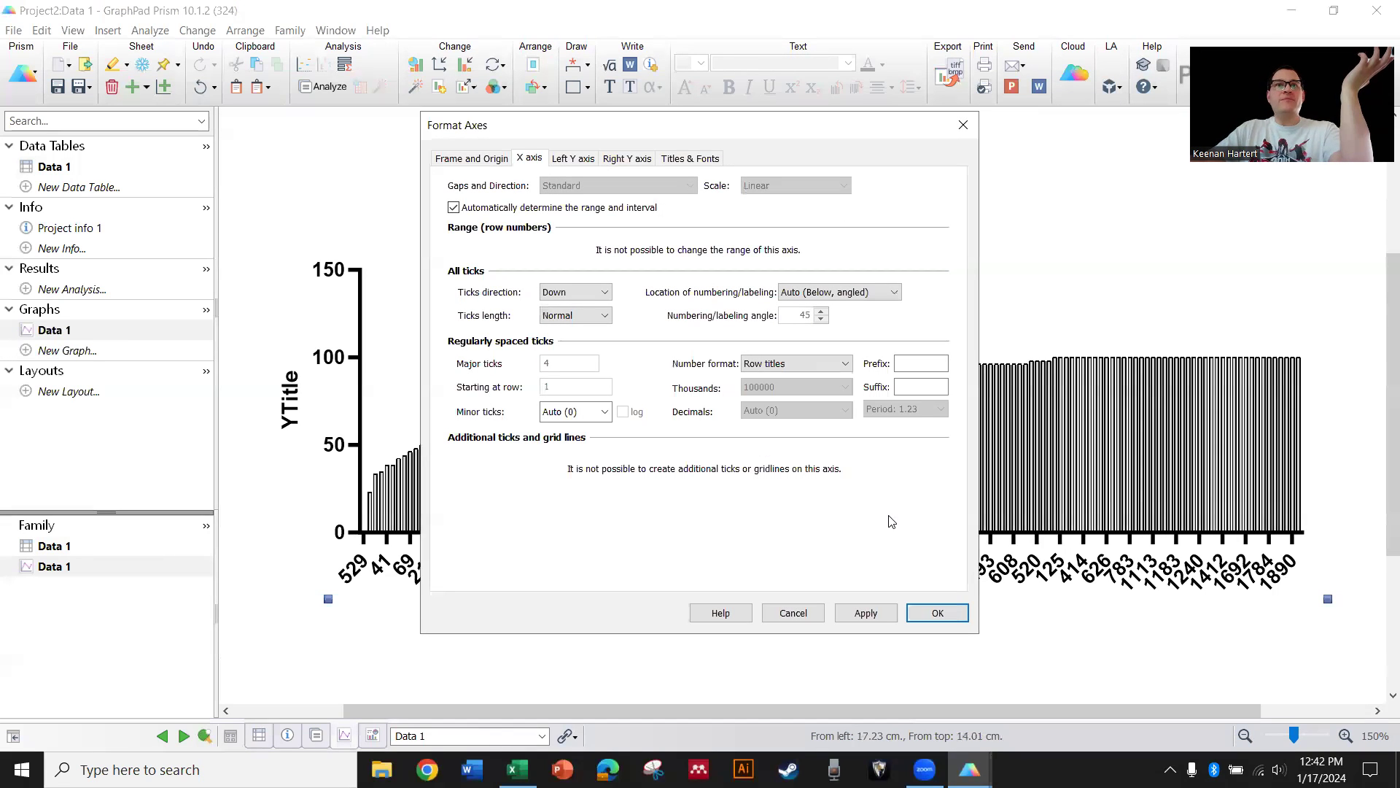
pyautogui.click(530, 213)
pyautogui.doubleClick(560, 363)
pyautogui.write('1')
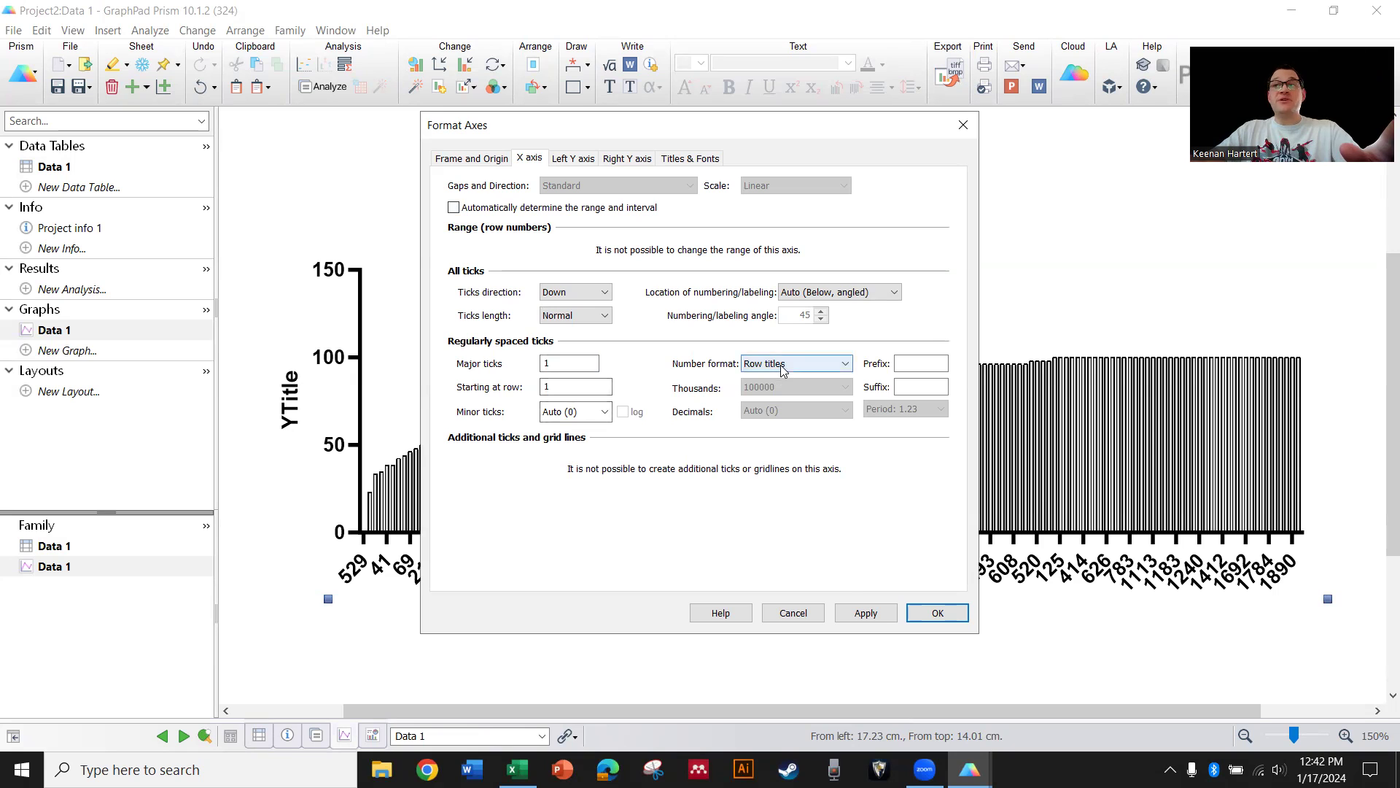
pyautogui.click(866, 615)
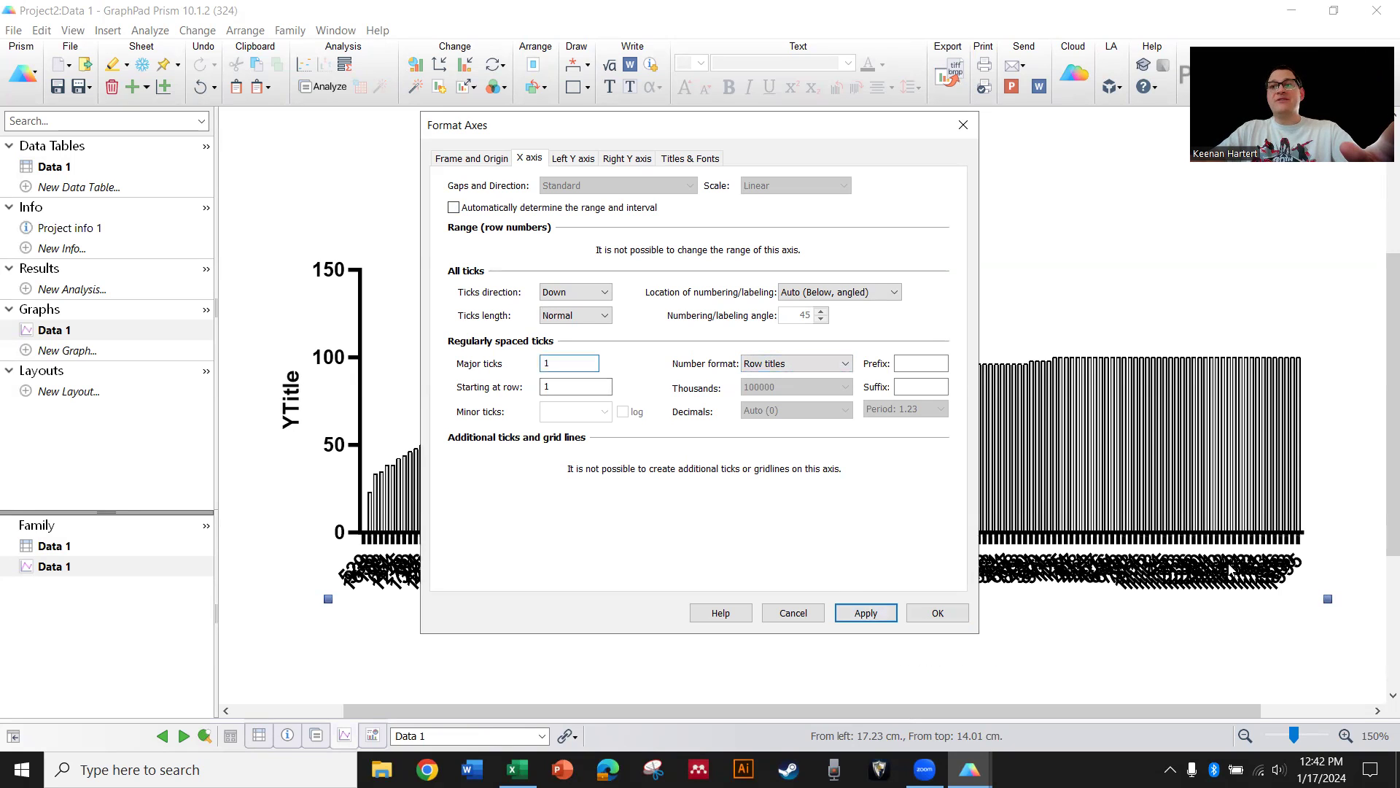
# Remove the X axis ticks and labels by setting both the ticks direction and the labeling location to None
pyautogui.click(578, 292)
pyautogui.click(574, 304)
pyautogui.click(806, 292)
pyautogui.click(807, 304)
pyautogui.click(868, 615)
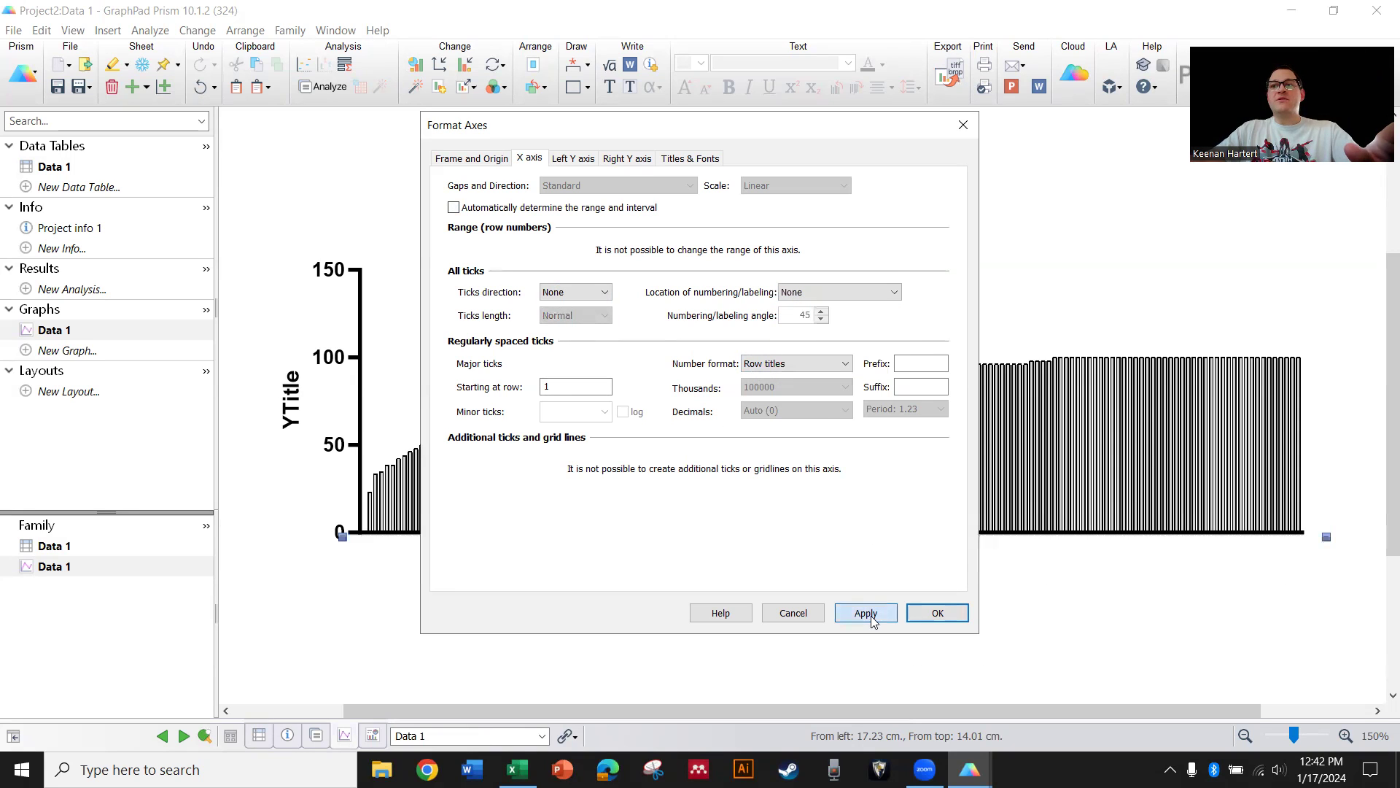
pyautogui.click(938, 614)
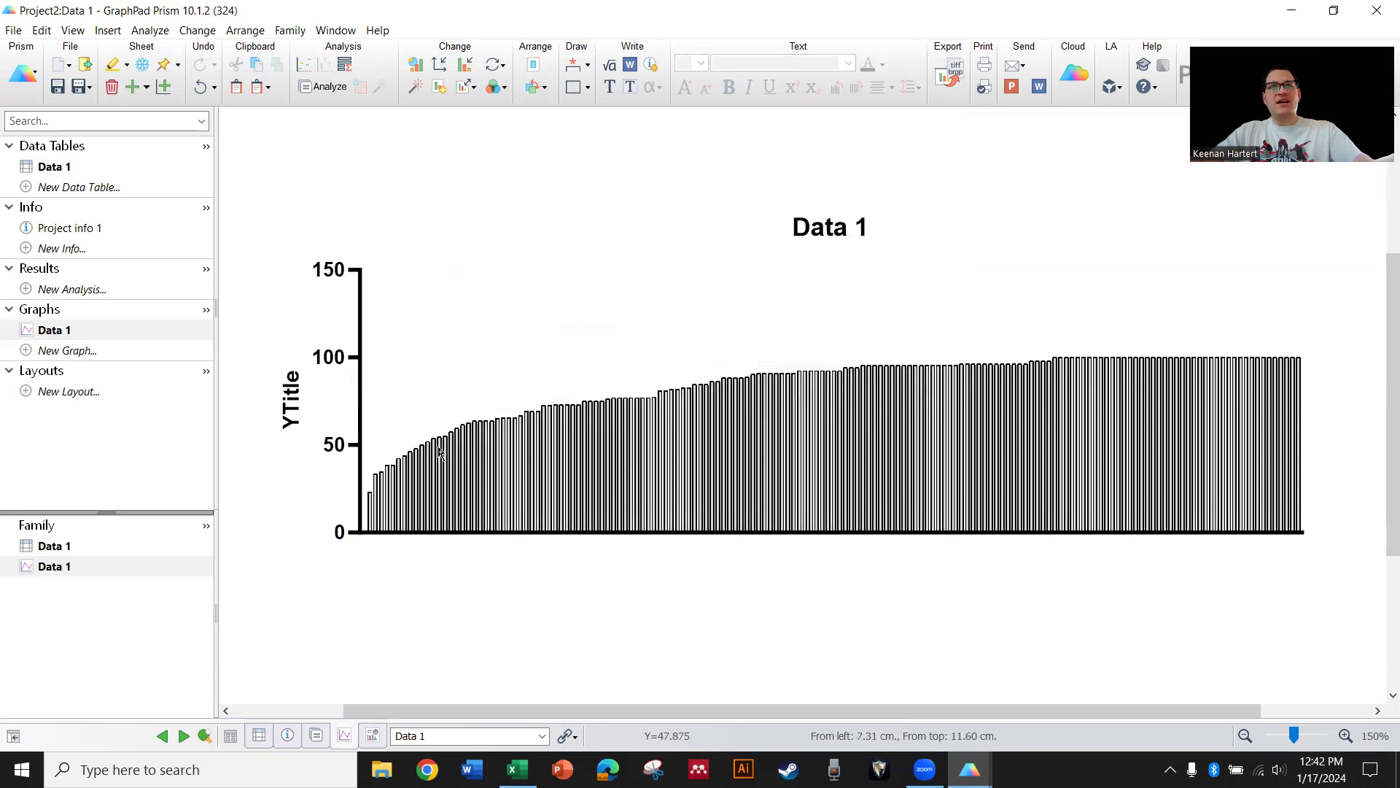
# Rename the Y axis title to "Attendance Rate (%)"
pyautogui.doubleClick(291, 400)
pyautogui.write('At')
pyautogui.click(299, 424)
pyautogui.click(534, 291)
# Turn off the automatic range for the left Y axis and set its maximum to 100
pyautogui.click(383, 352)
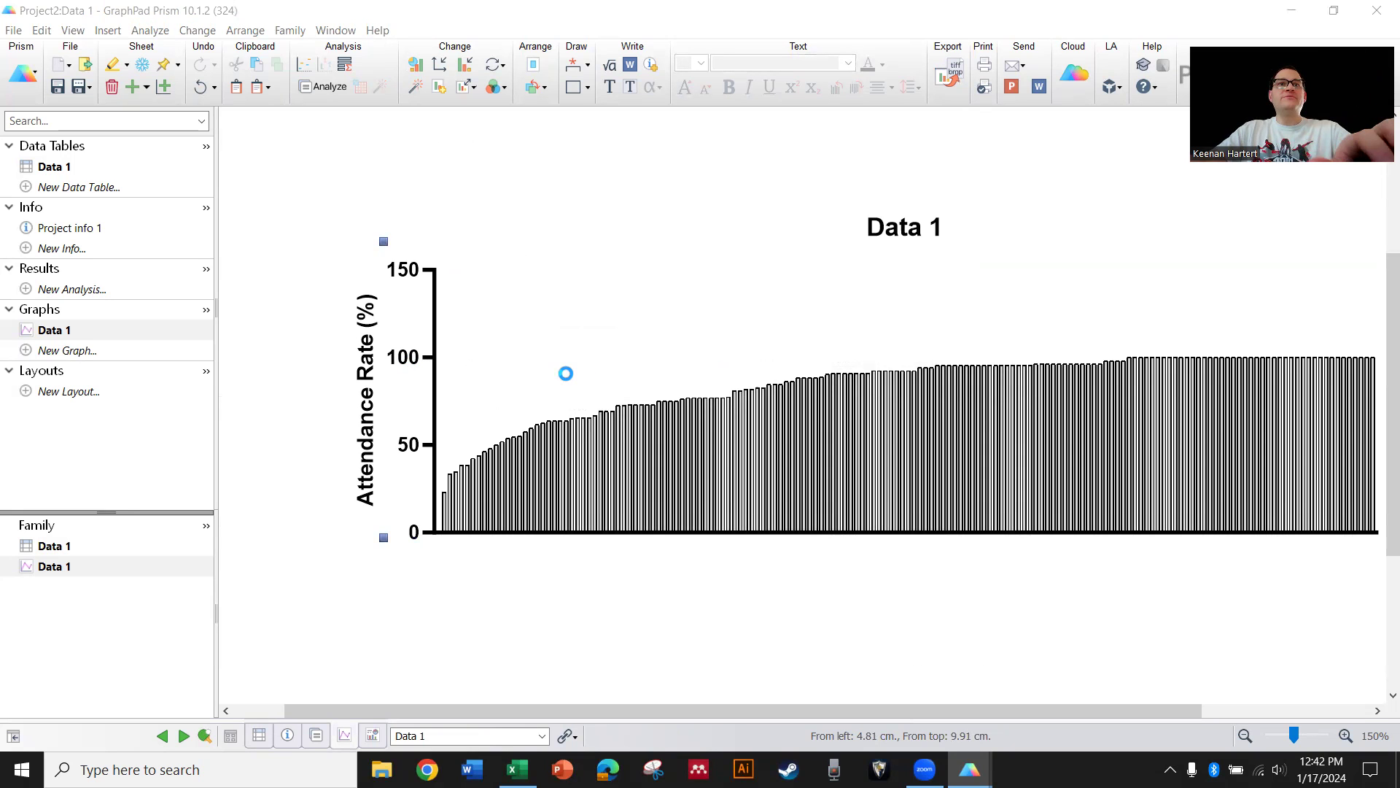
pyautogui.click(514, 208)
pyautogui.click(785, 246)
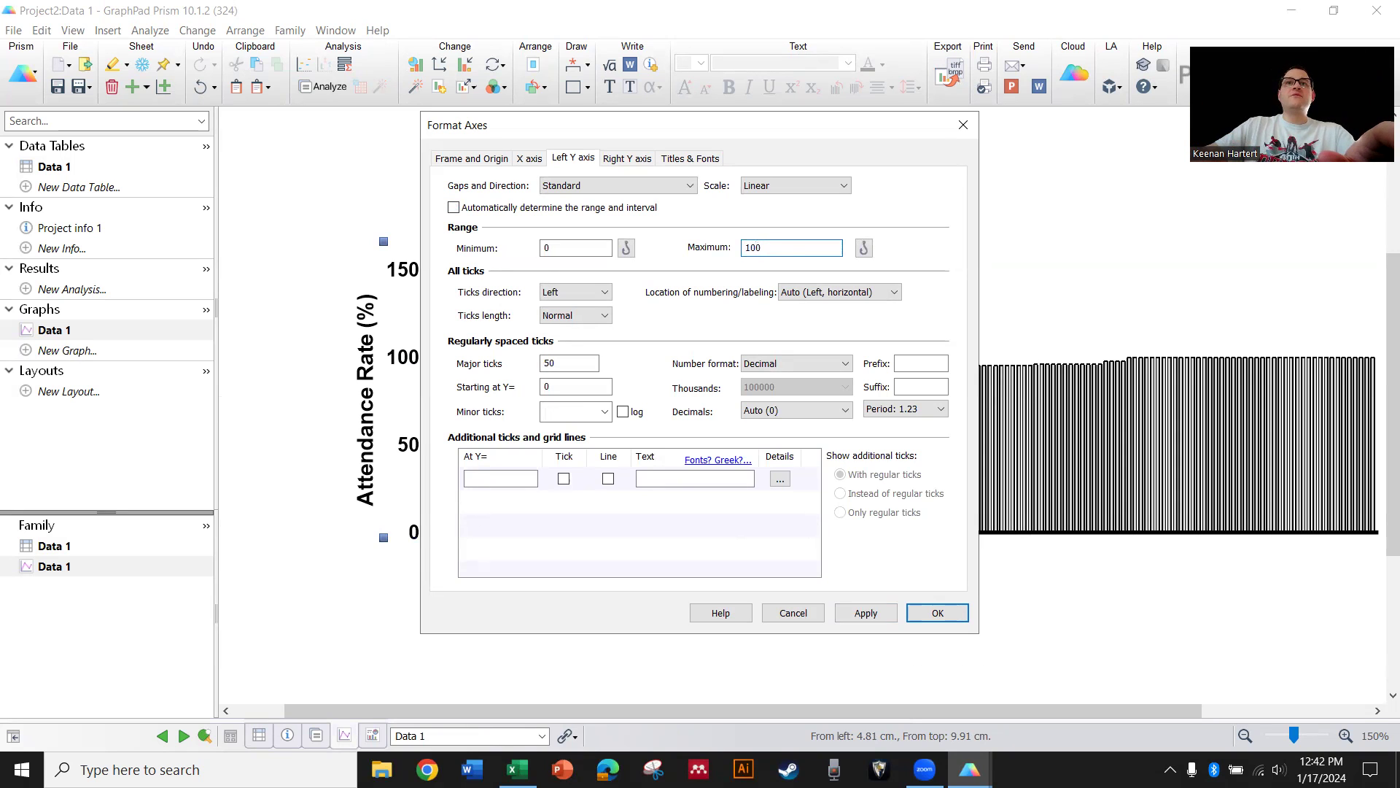
pyautogui.write('100')
pyautogui.press('Return')
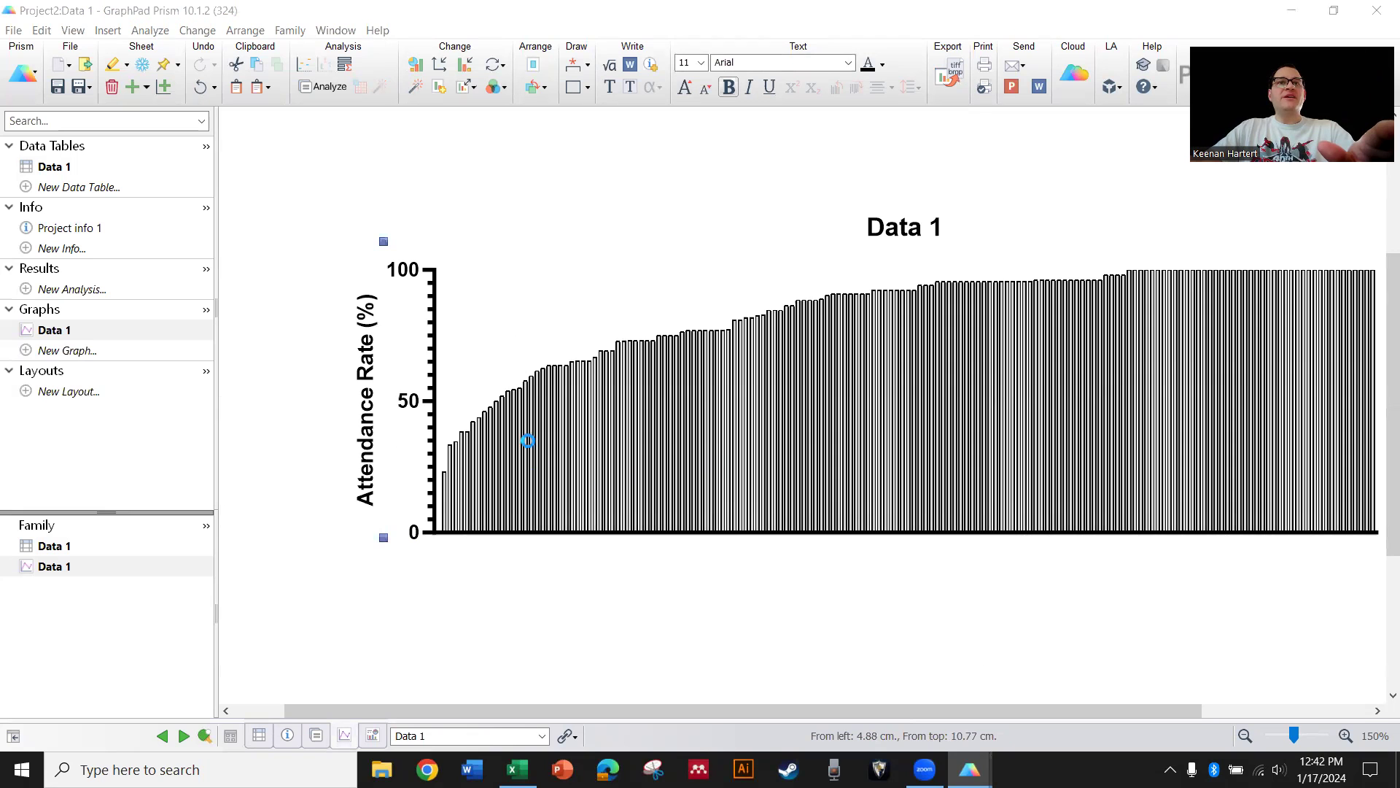
# Set the left Y axis major tick interval to 20 and choose its minor ticks setting
pyautogui.moveTo(569, 364); pyautogui.dragTo(491, 365)
pyautogui.write('20')
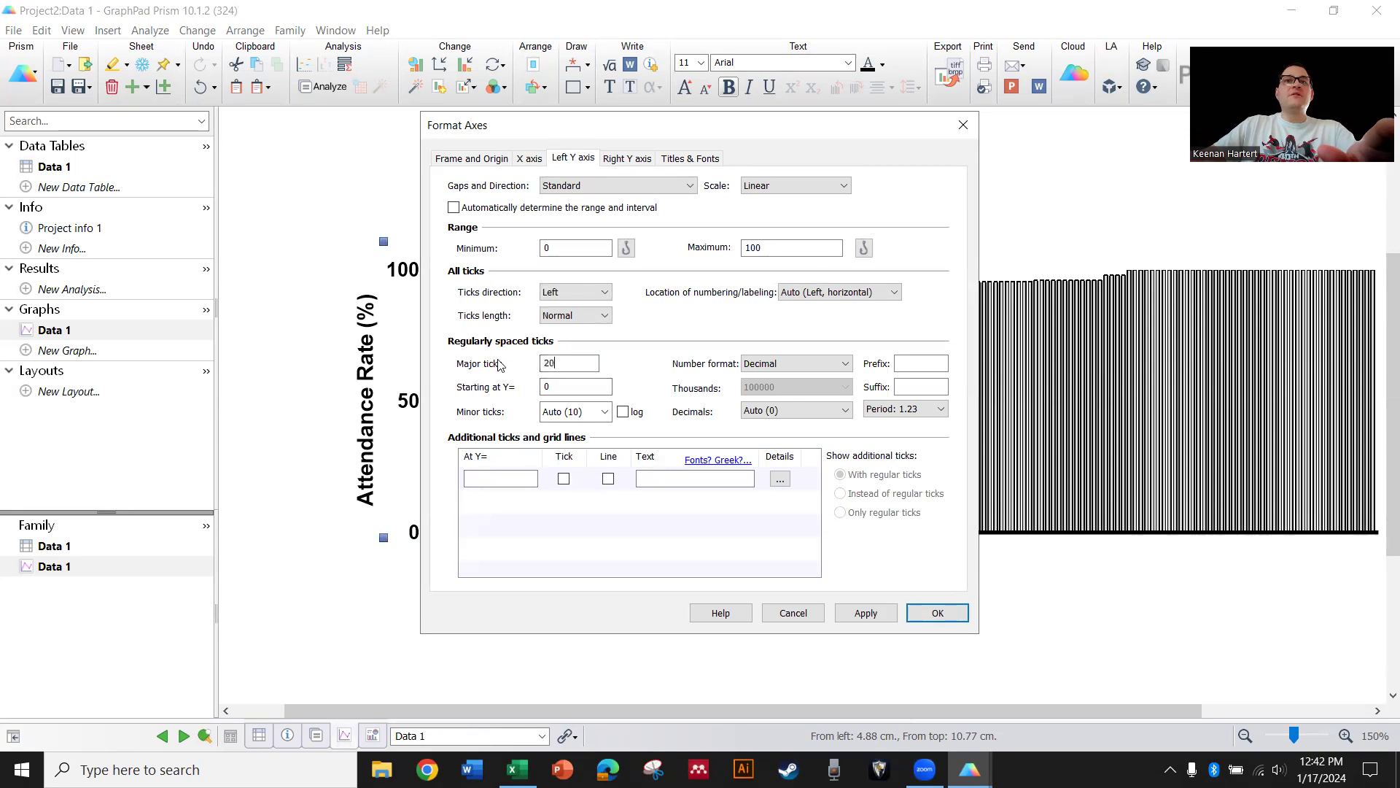
pyautogui.click(584, 411)
pyautogui.click(576, 521)
pyautogui.click(937, 612)
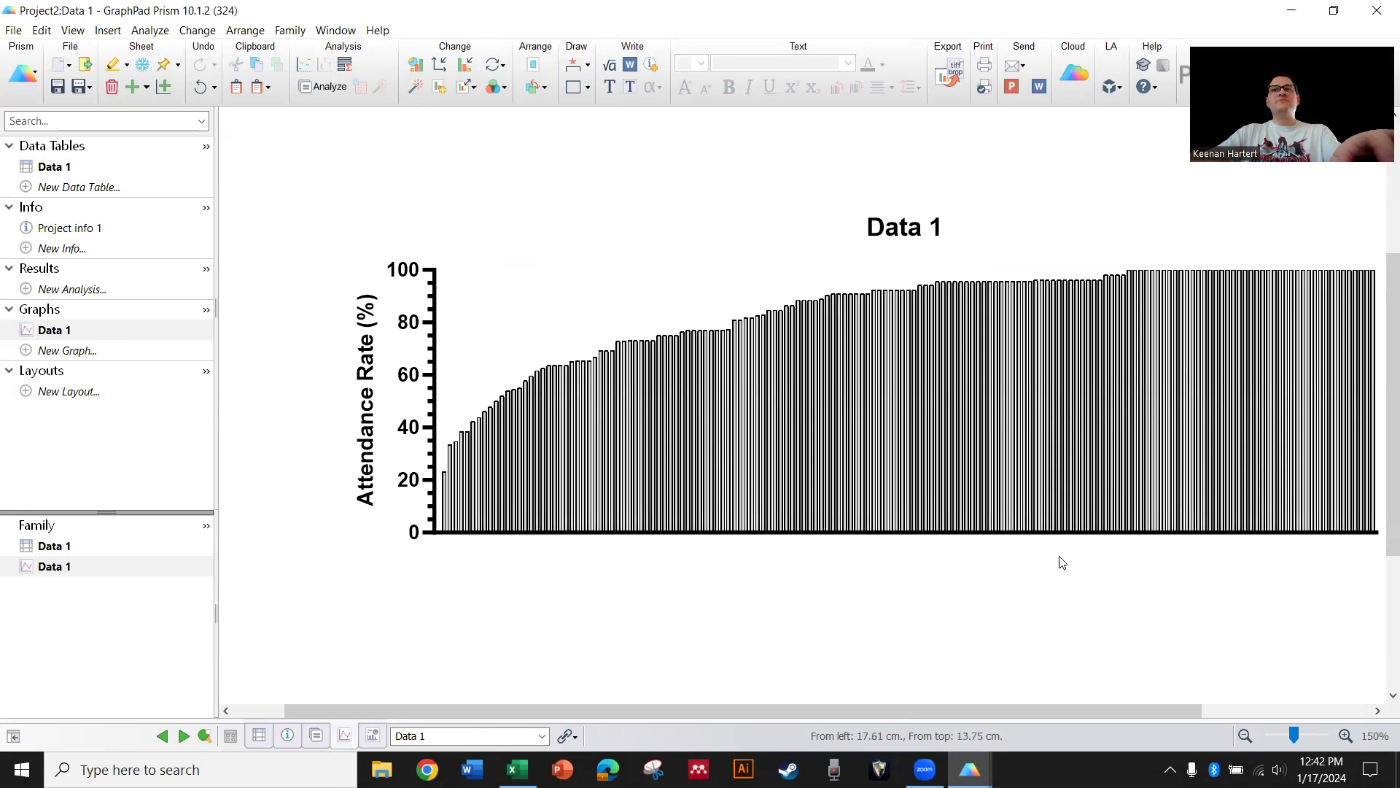
# Delete the "Data 1" title above the graph
pyautogui.click(911, 222)
pyautogui.press('Delete')
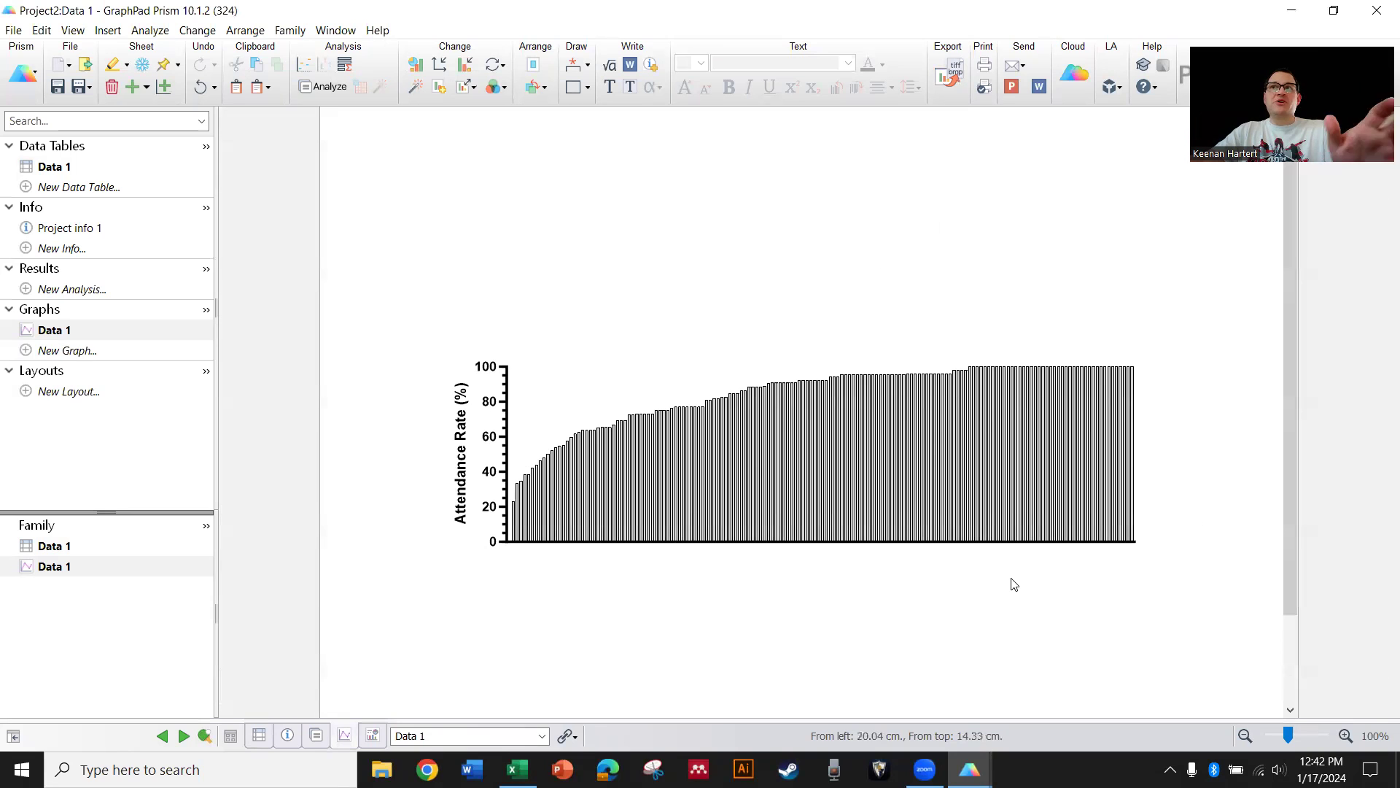
pyautogui.scroll(2, 967, 581)
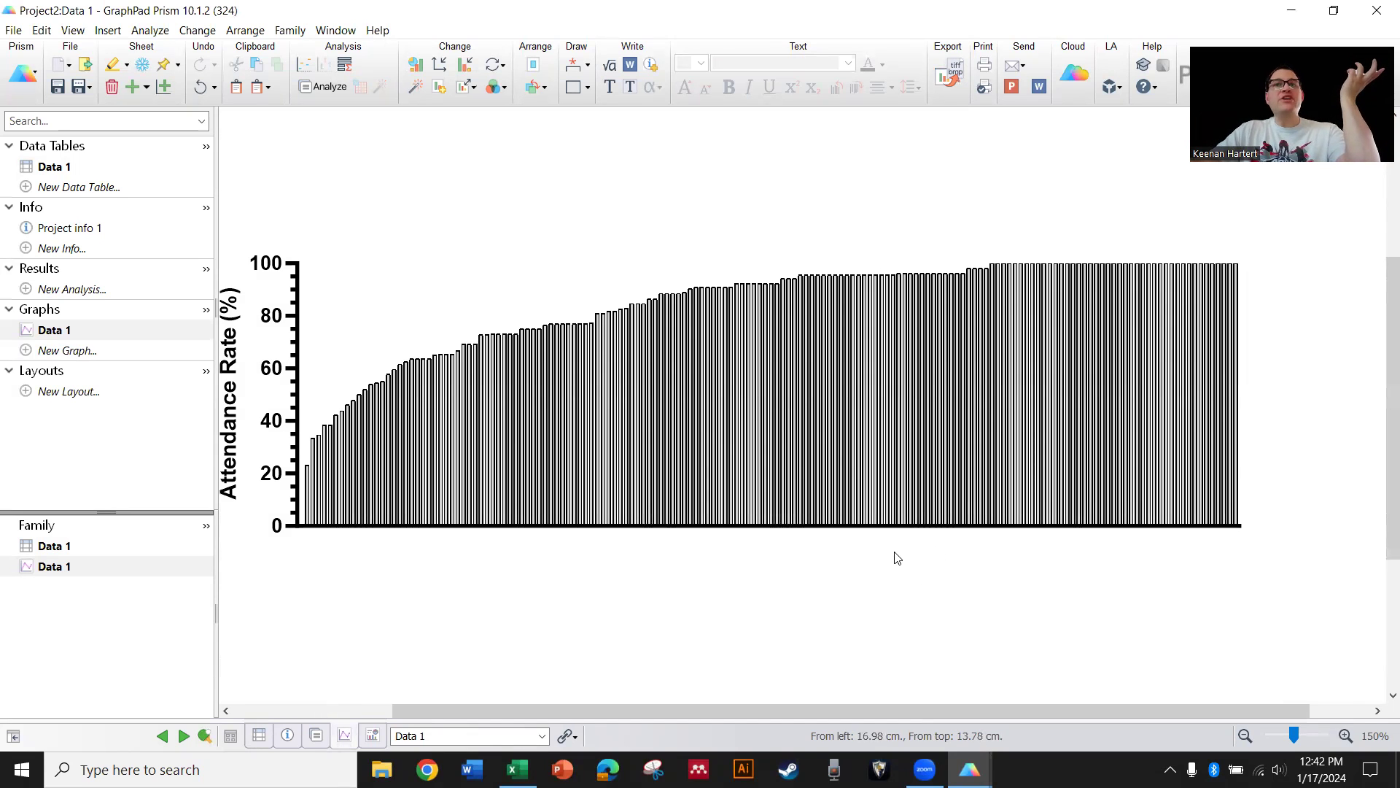
# Open the Data 1 table and look through the Attendance % values down the student ID rows
pyautogui.click(54, 166)
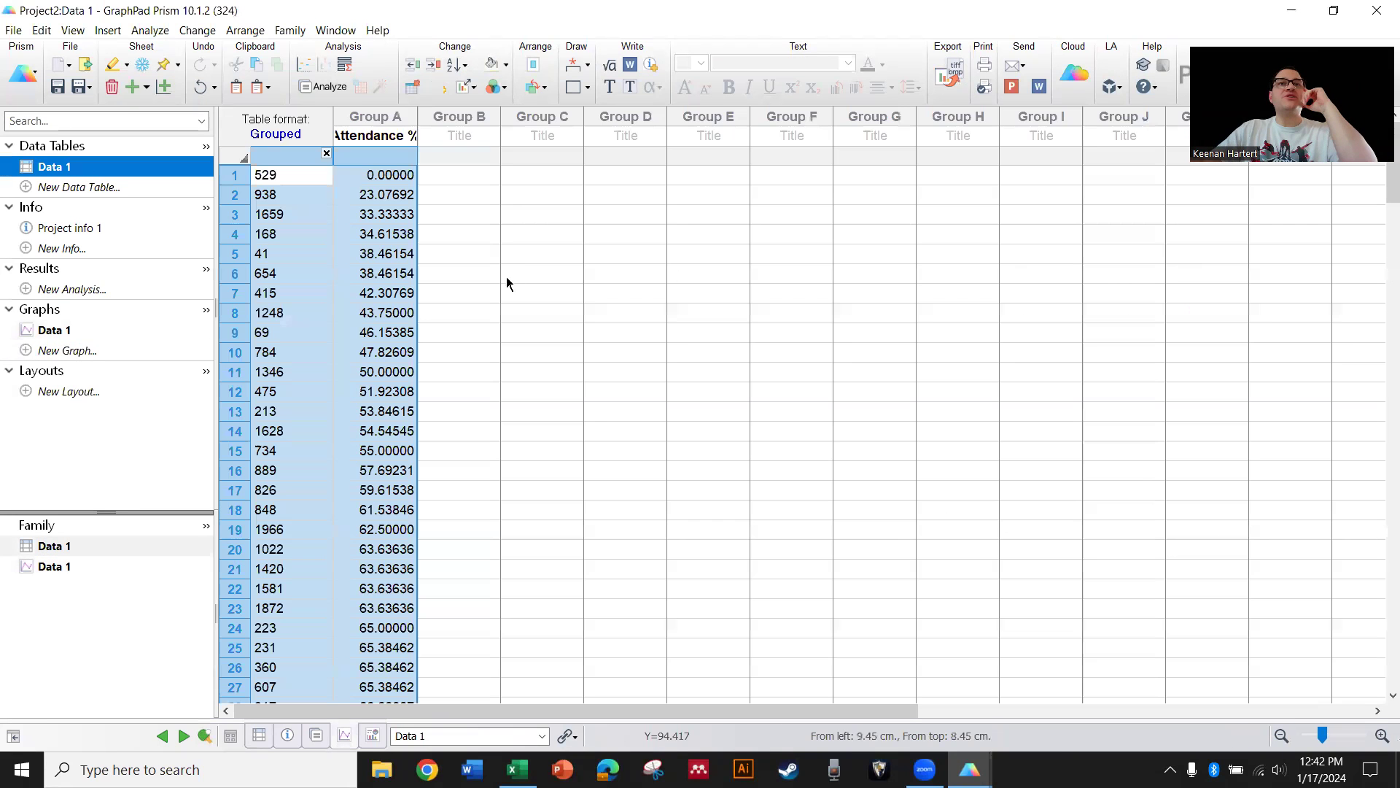
pyautogui.click(453, 157)
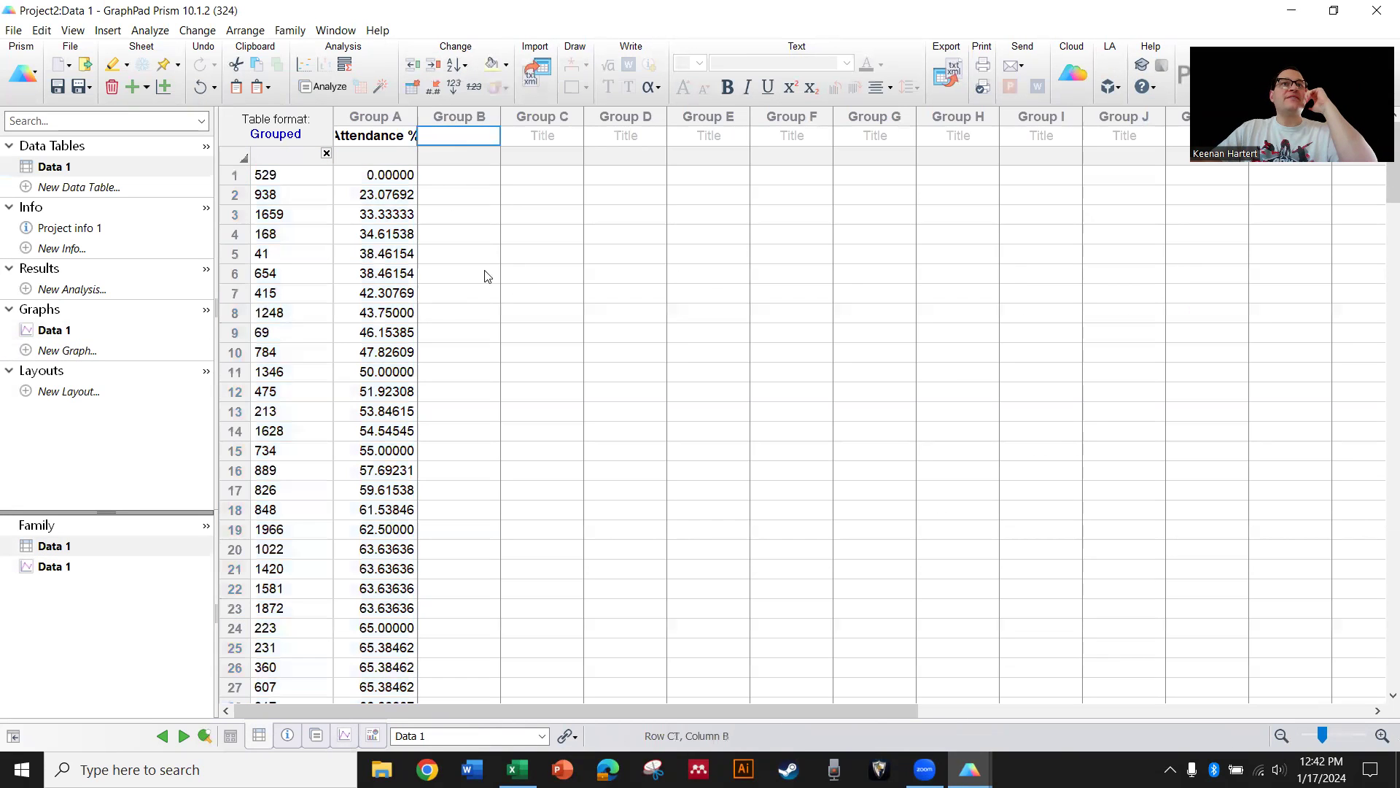
pyautogui.scroll(-6, 447, 269)
pyautogui.scroll(-12, 447, 267)
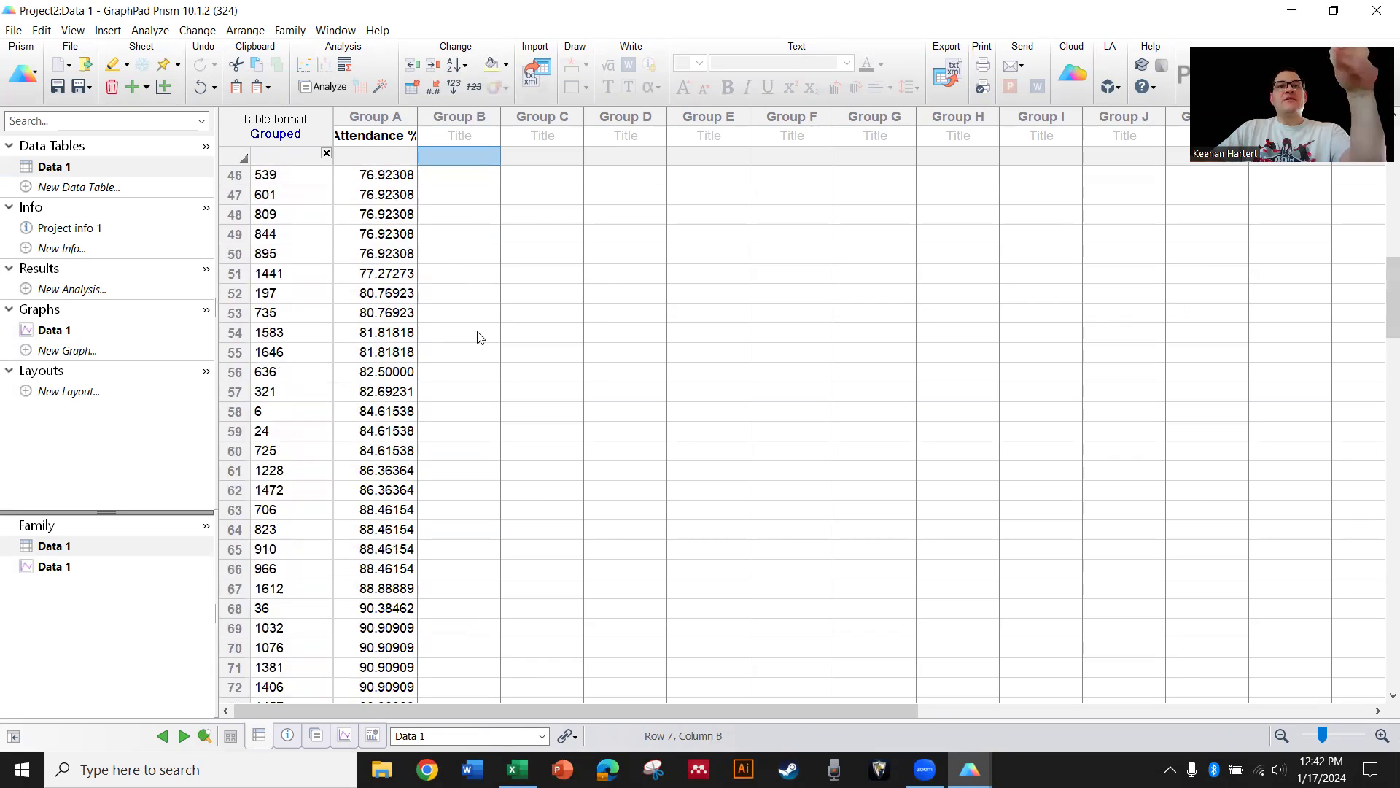
# Move the Group A attendance values in rows 68 to 162, from 90.38462 upward, across to the same rows of Group B
pyautogui.moveTo(397, 435); pyautogui.dragTo(398, 510)
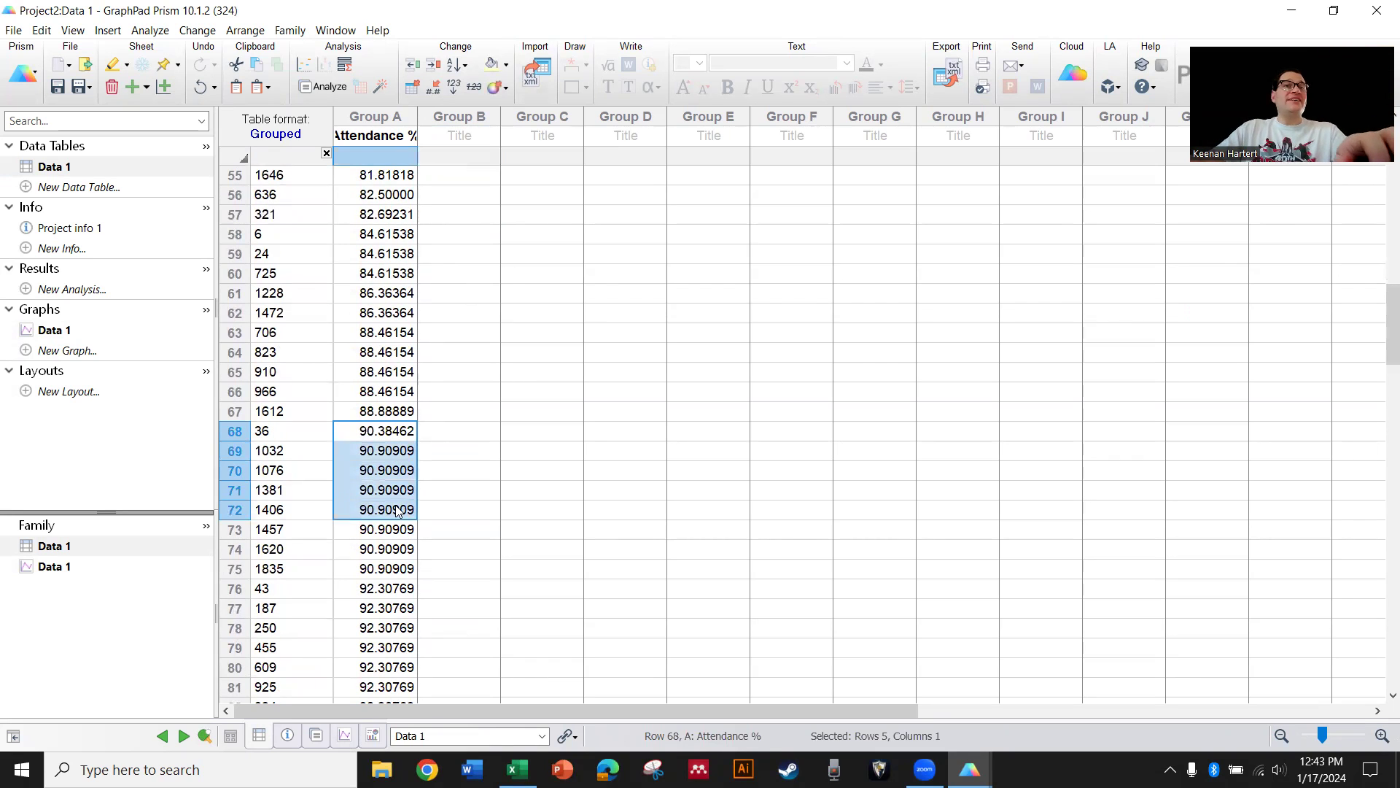
pyautogui.scroll(-20, 398, 510)
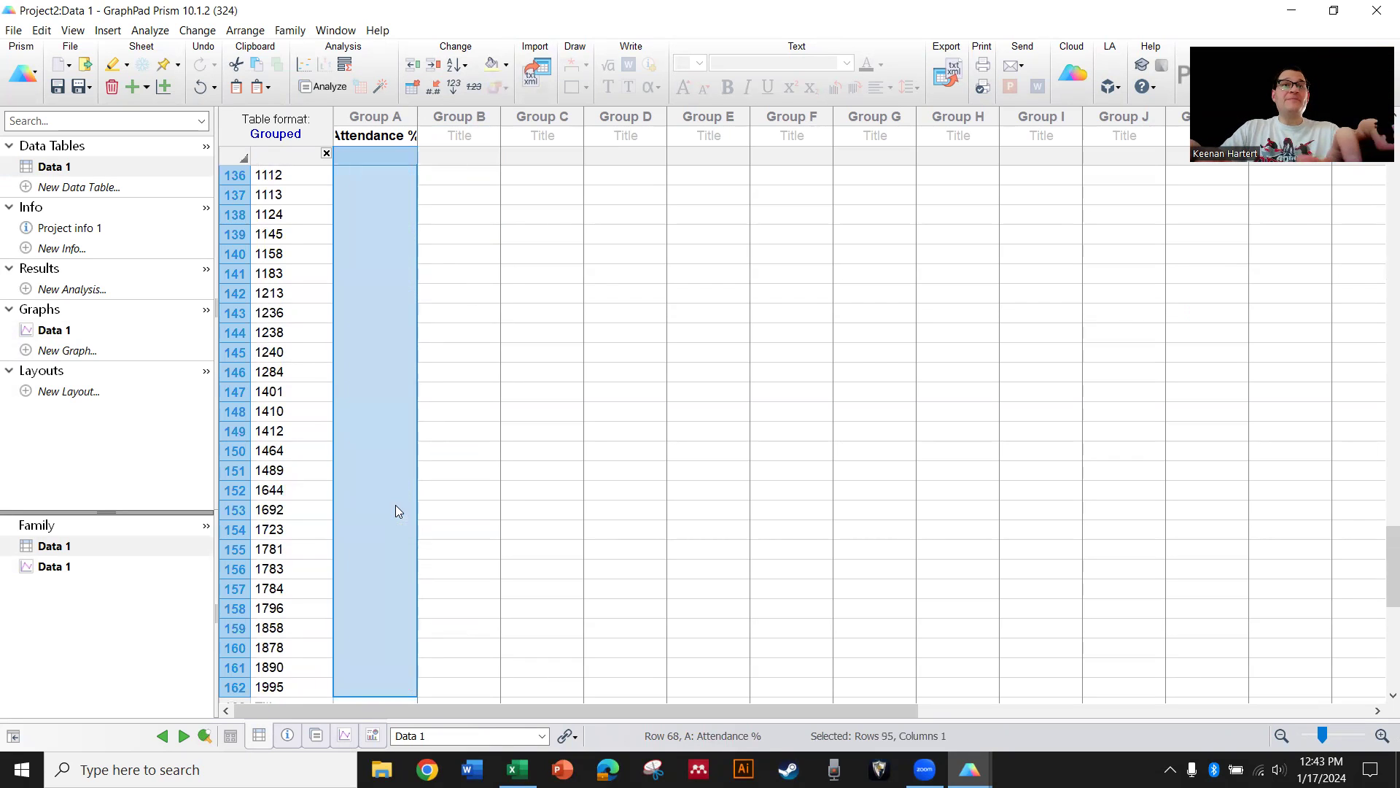
pyautogui.hotkey('ctrl', 'x')
pyautogui.press('Right')
pyautogui.hotkey('ctrl', 'v')
pyautogui.scroll(4, 502, 374)
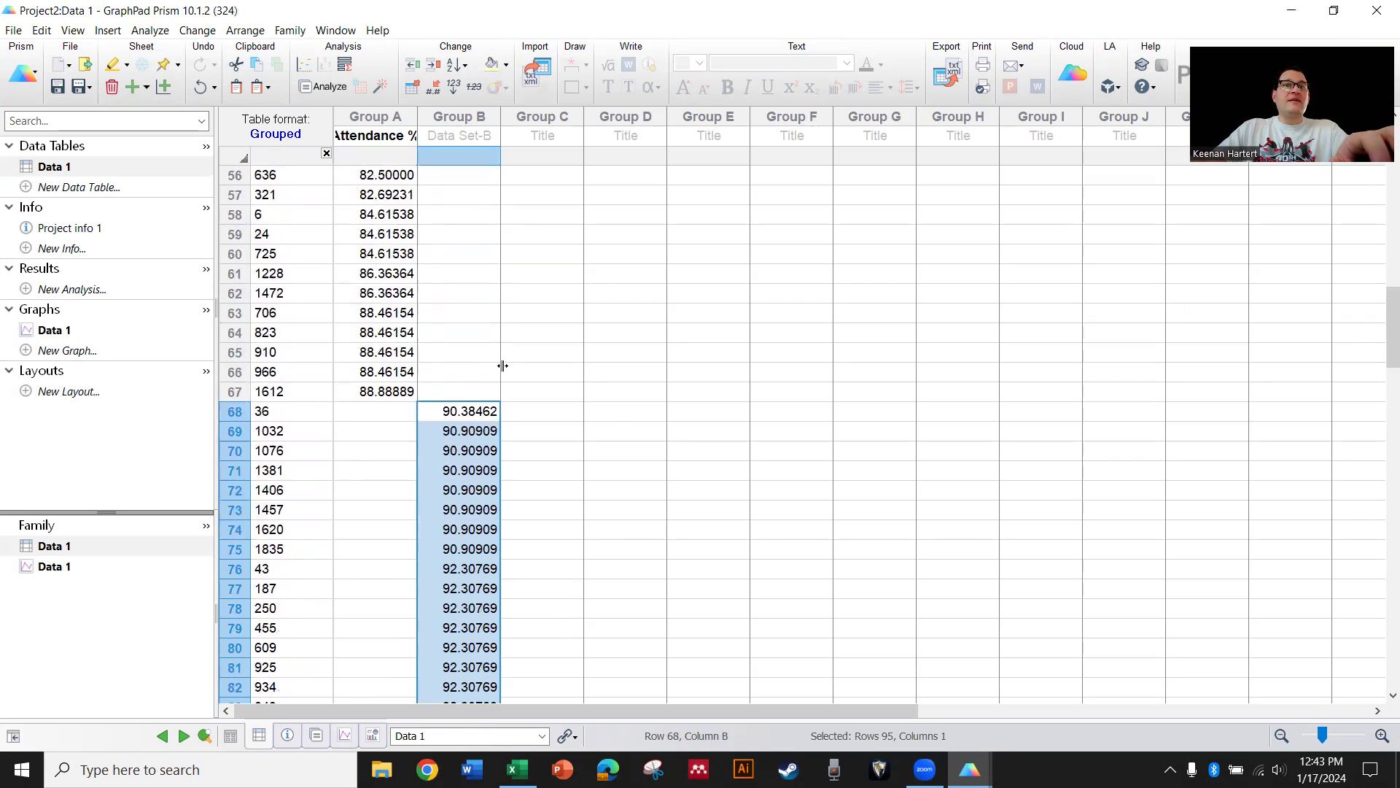
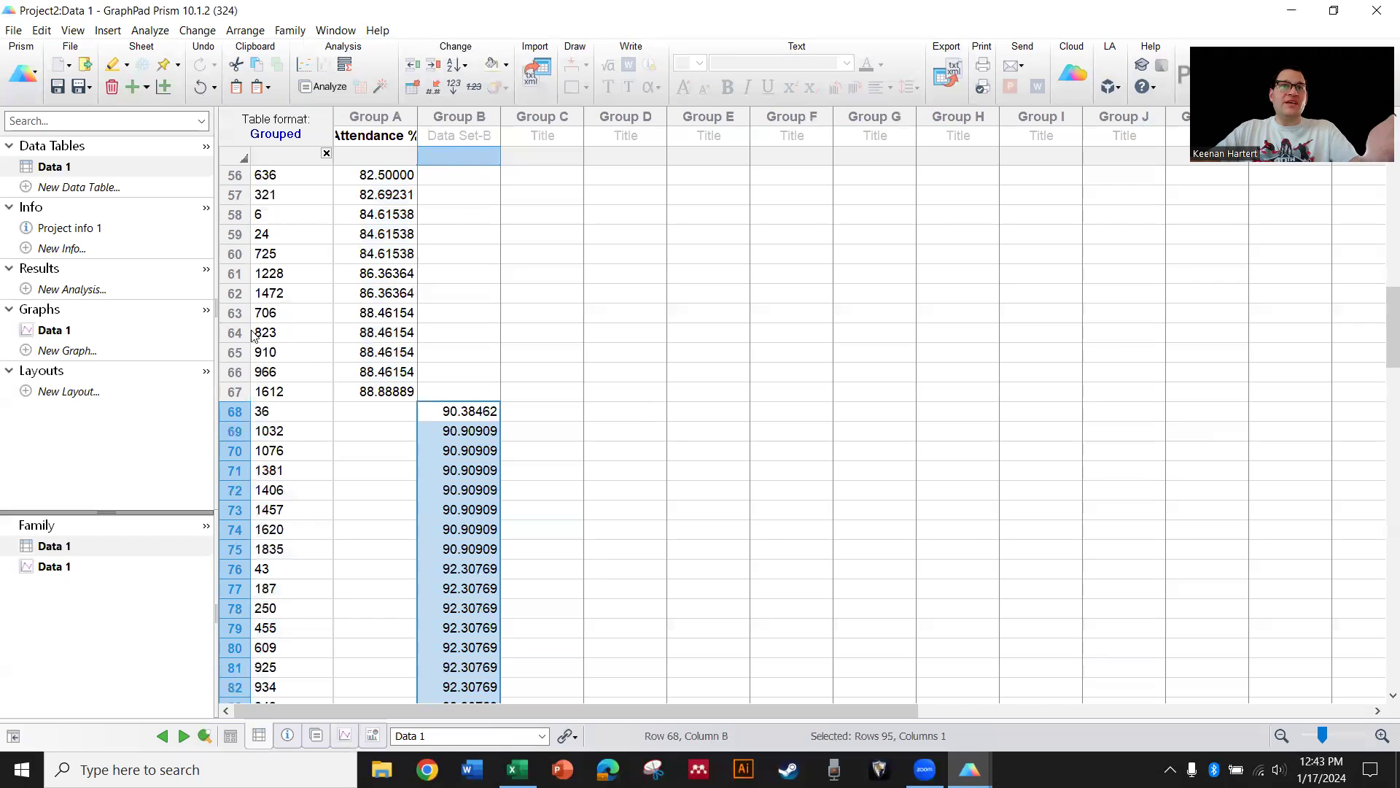
# Format all data sets on the Data 1 graph with a 1/4 pt black border and a light grey fill
pyautogui.click(36, 332)
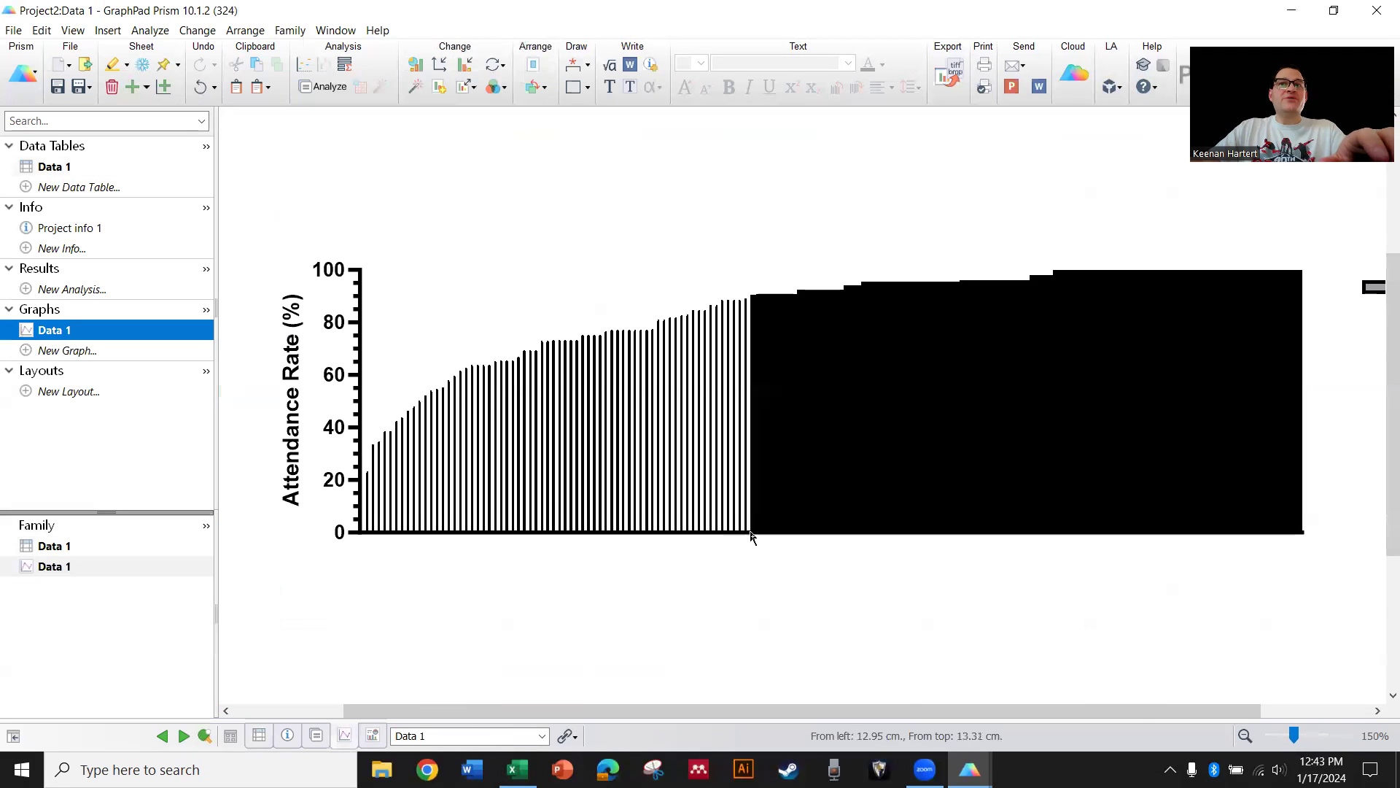
pyautogui.doubleClick(907, 405)
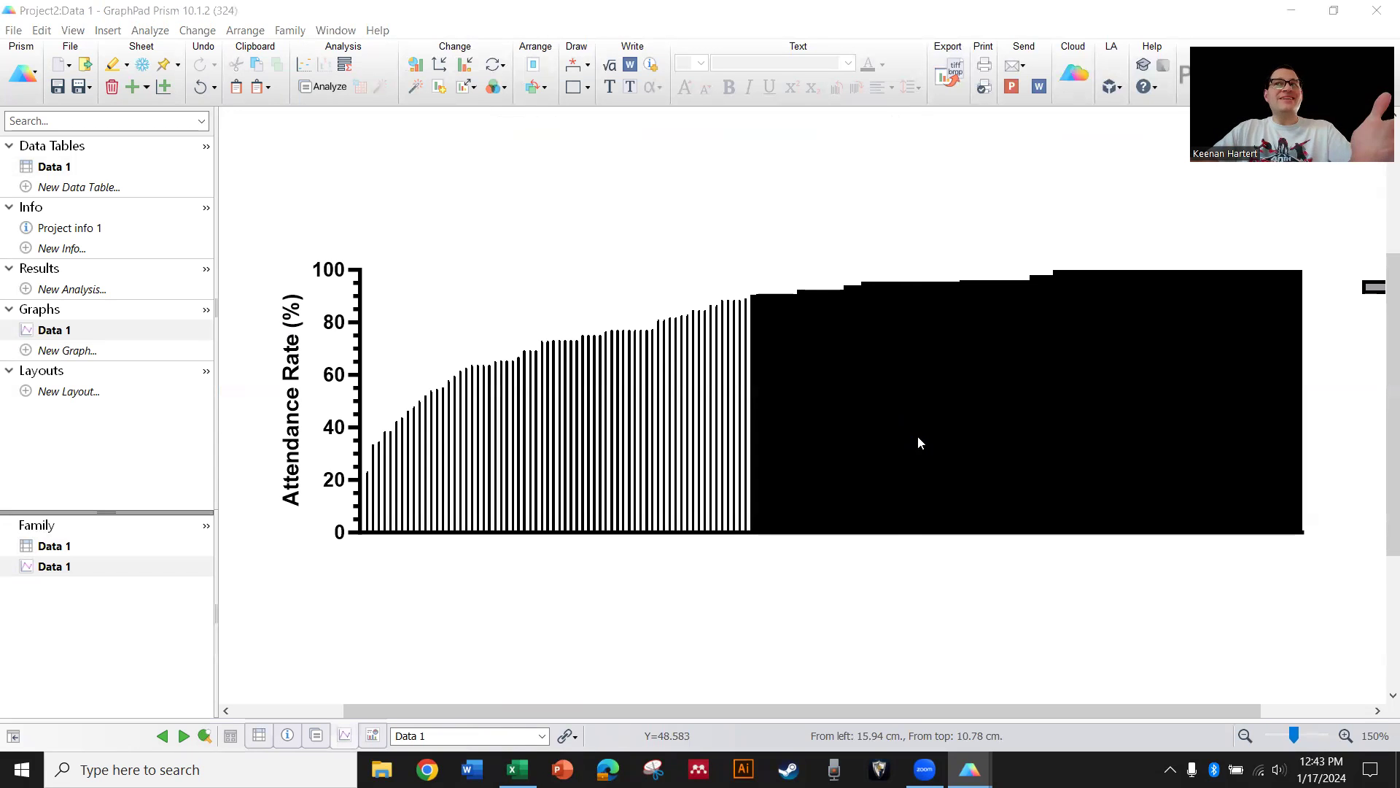
pyautogui.click(862, 176)
pyautogui.click(911, 197)
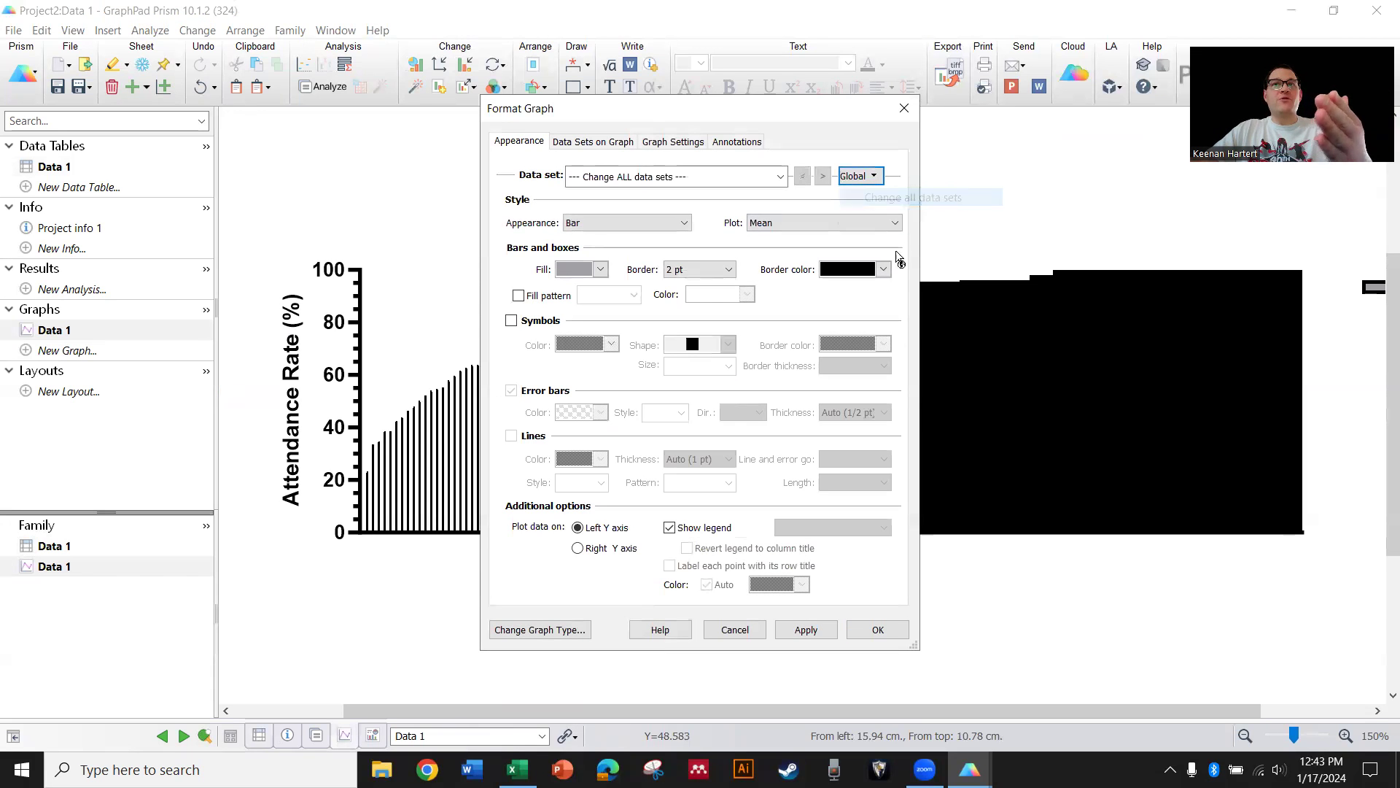
pyautogui.click(700, 269)
pyautogui.click(693, 290)
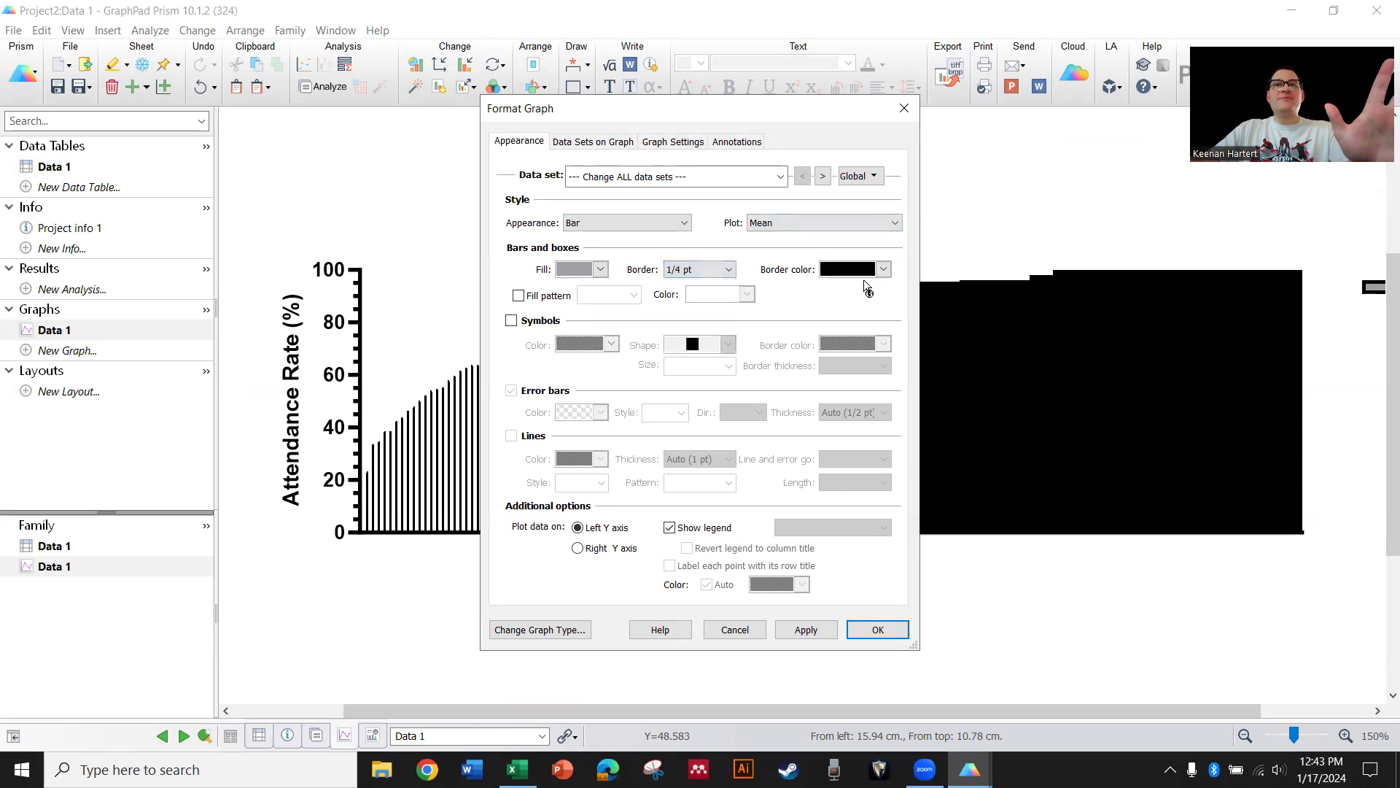
pyautogui.click(872, 271)
pyautogui.click(1050, 309)
pyautogui.click(592, 269)
pyautogui.click(632, 312)
pyautogui.click(806, 629)
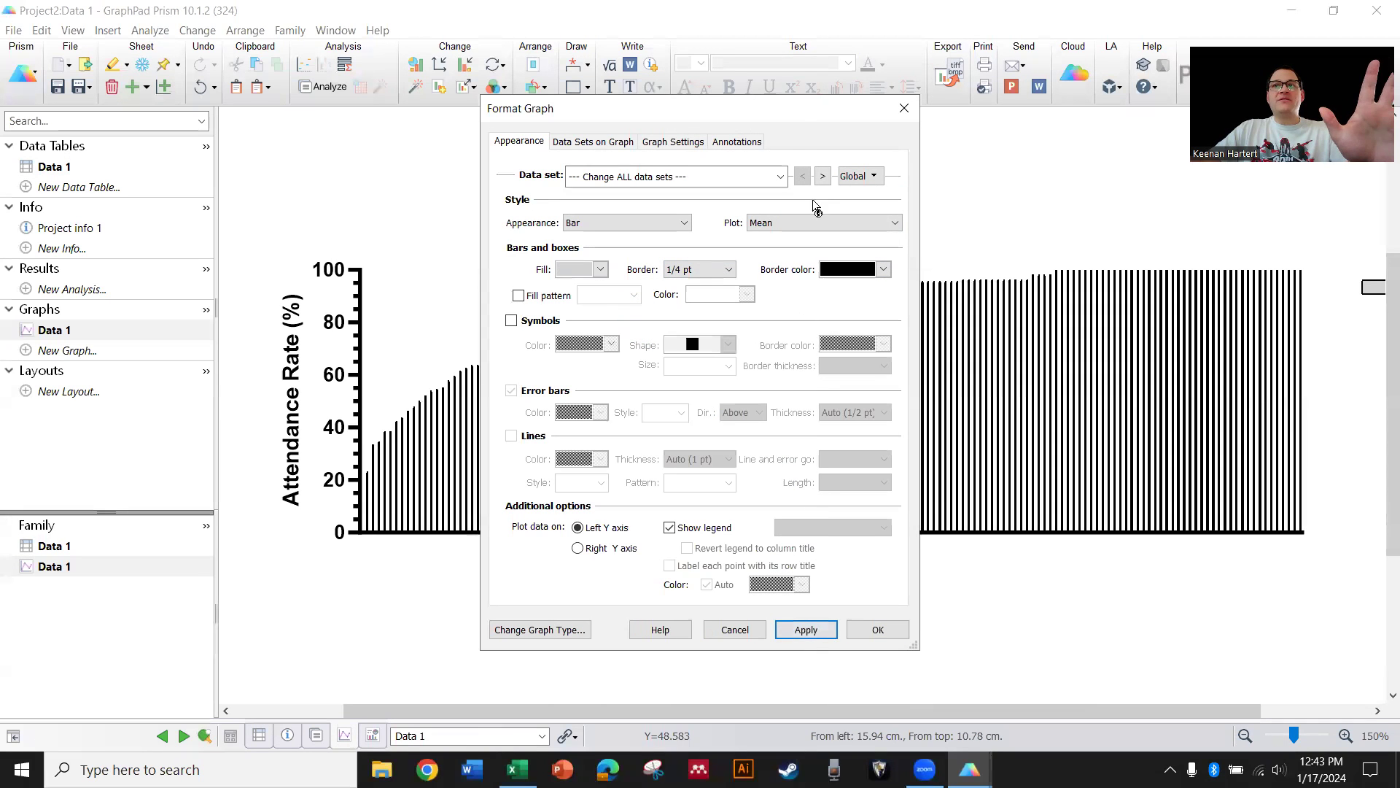
# Give only Data Set-B a green bar fill and apply it to the graph
pyautogui.moveTo(800, 118); pyautogui.dragTo(365, 139)
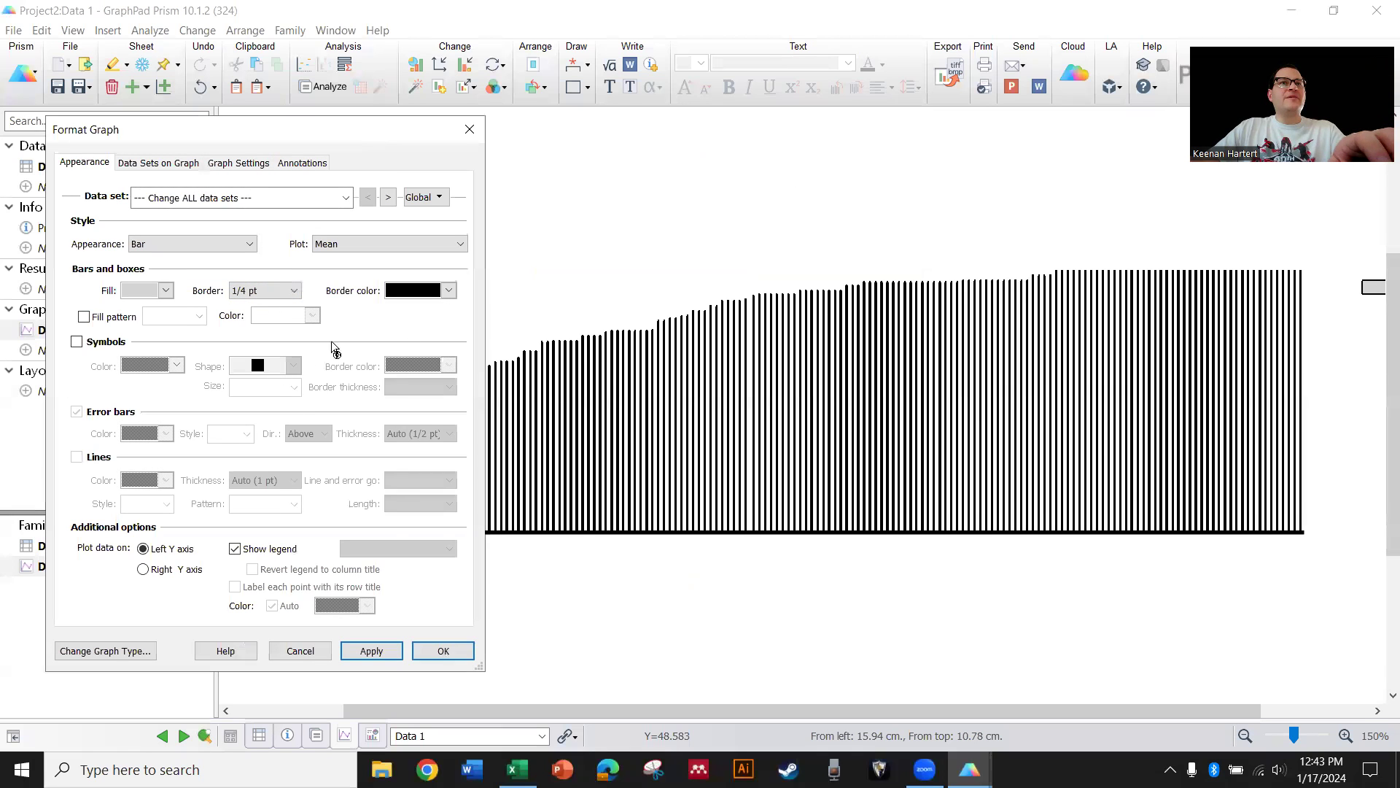
pyautogui.click(248, 202)
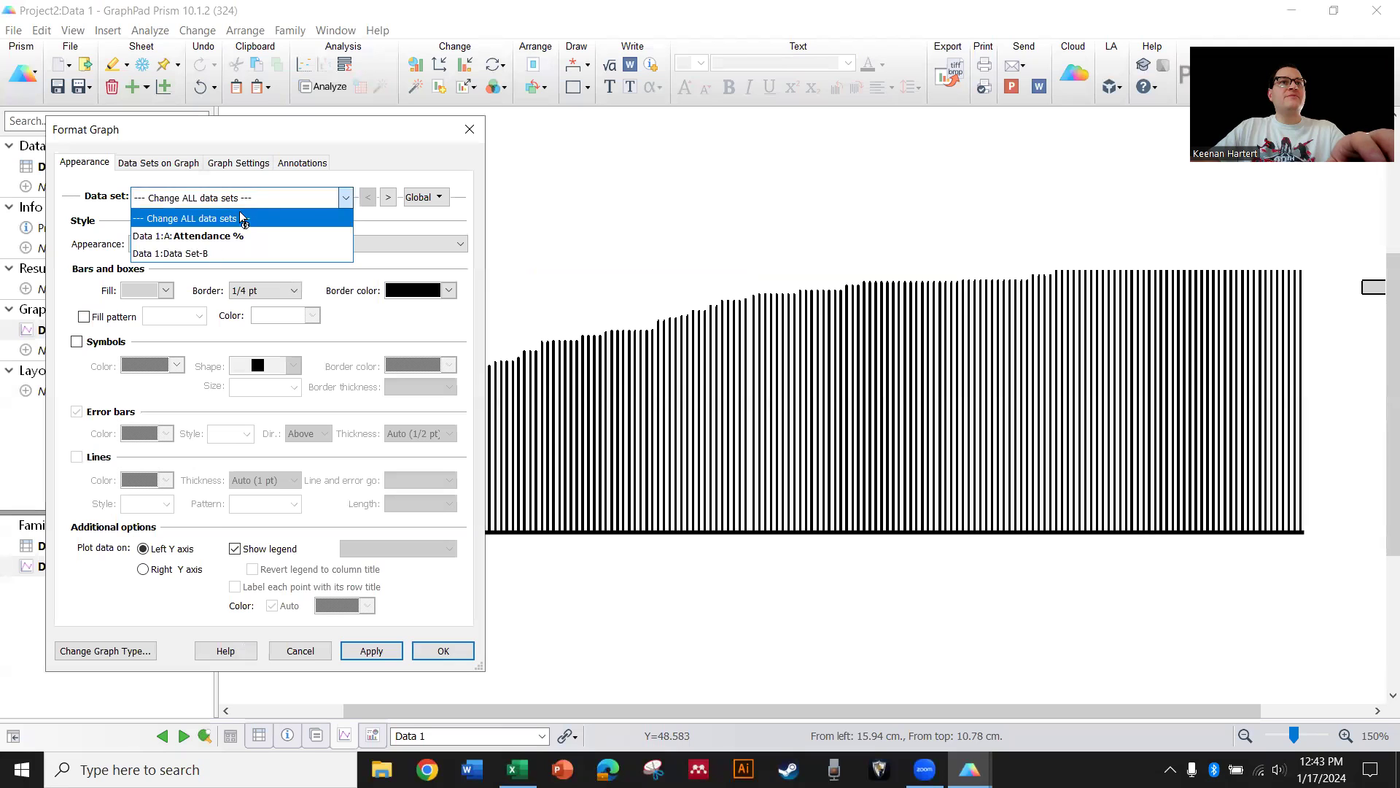
pyautogui.click(245, 218)
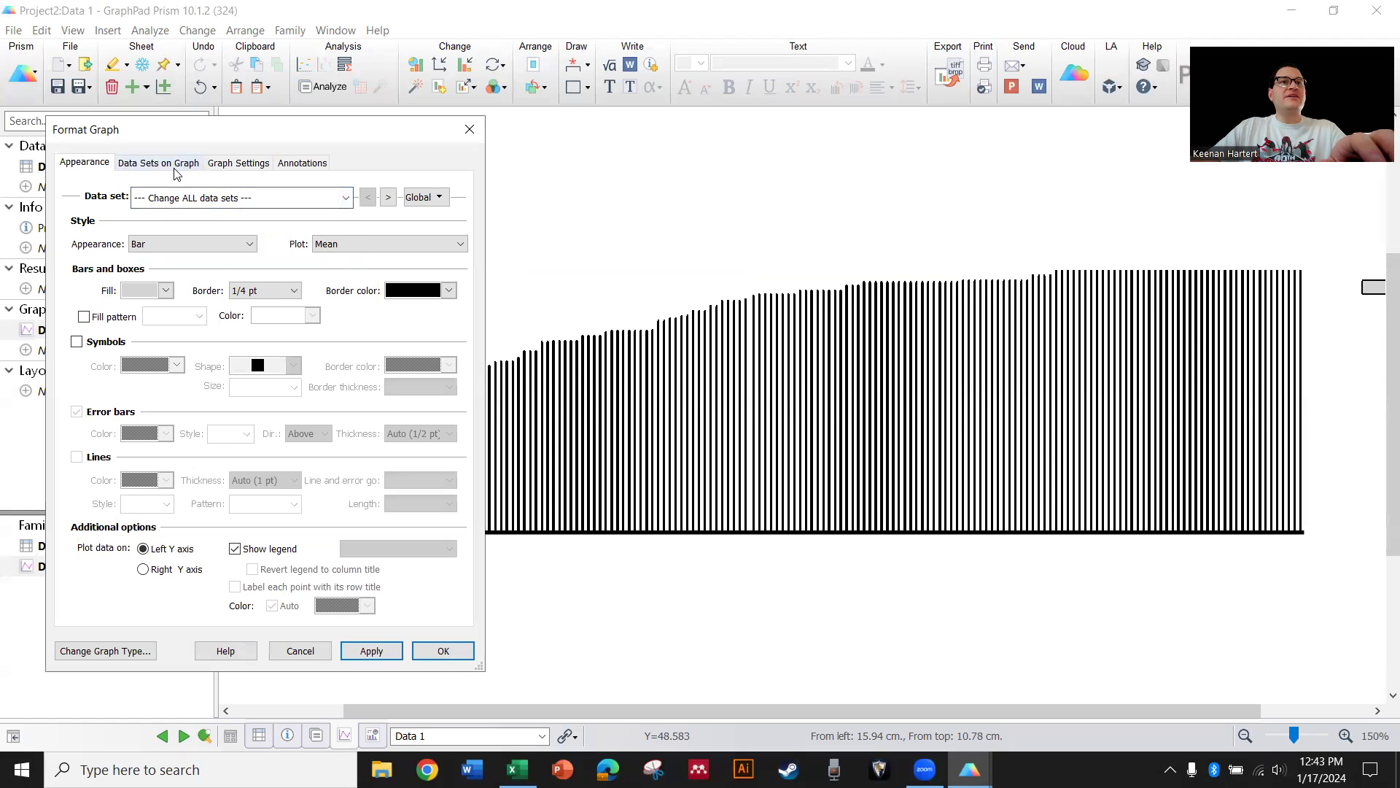
pyautogui.click(388, 197)
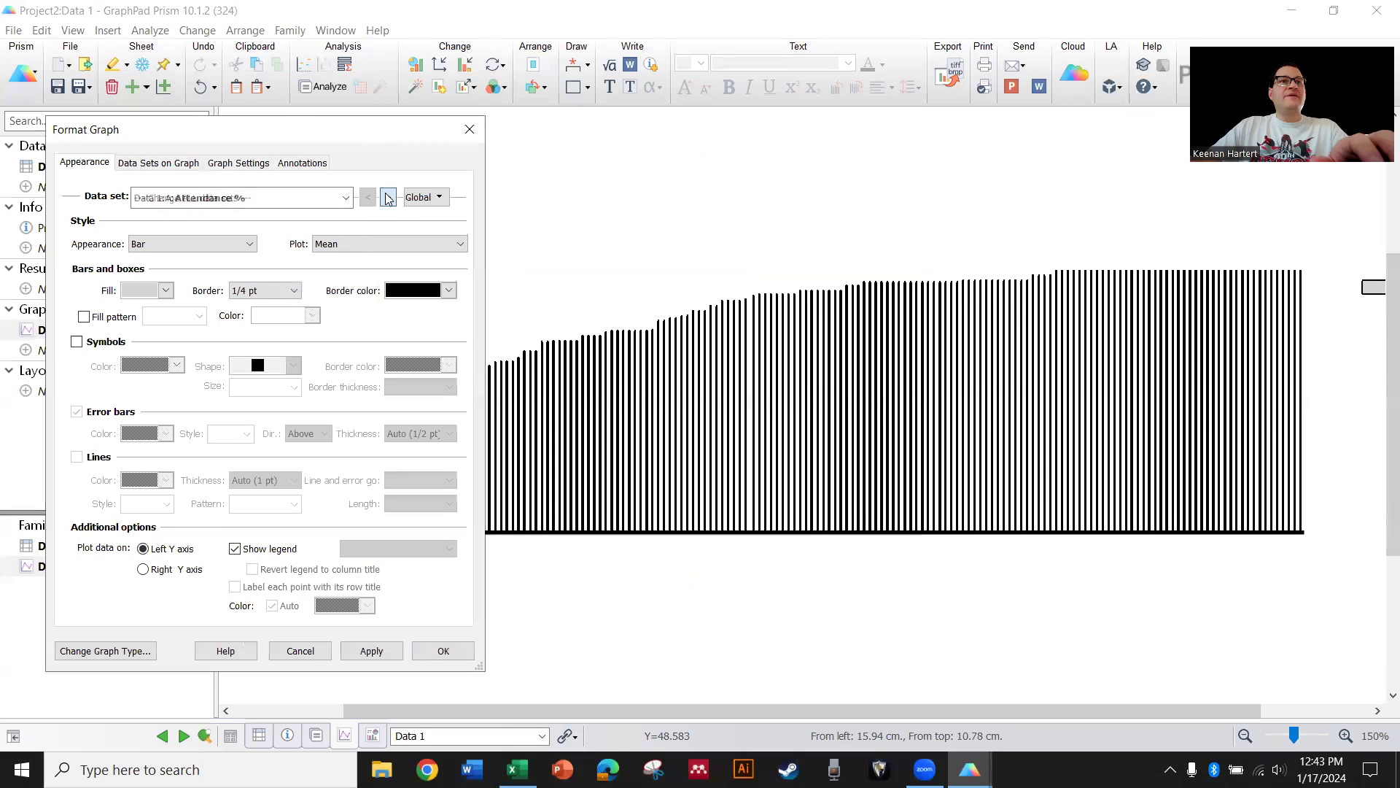
pyautogui.click(388, 197)
pyautogui.click(167, 290)
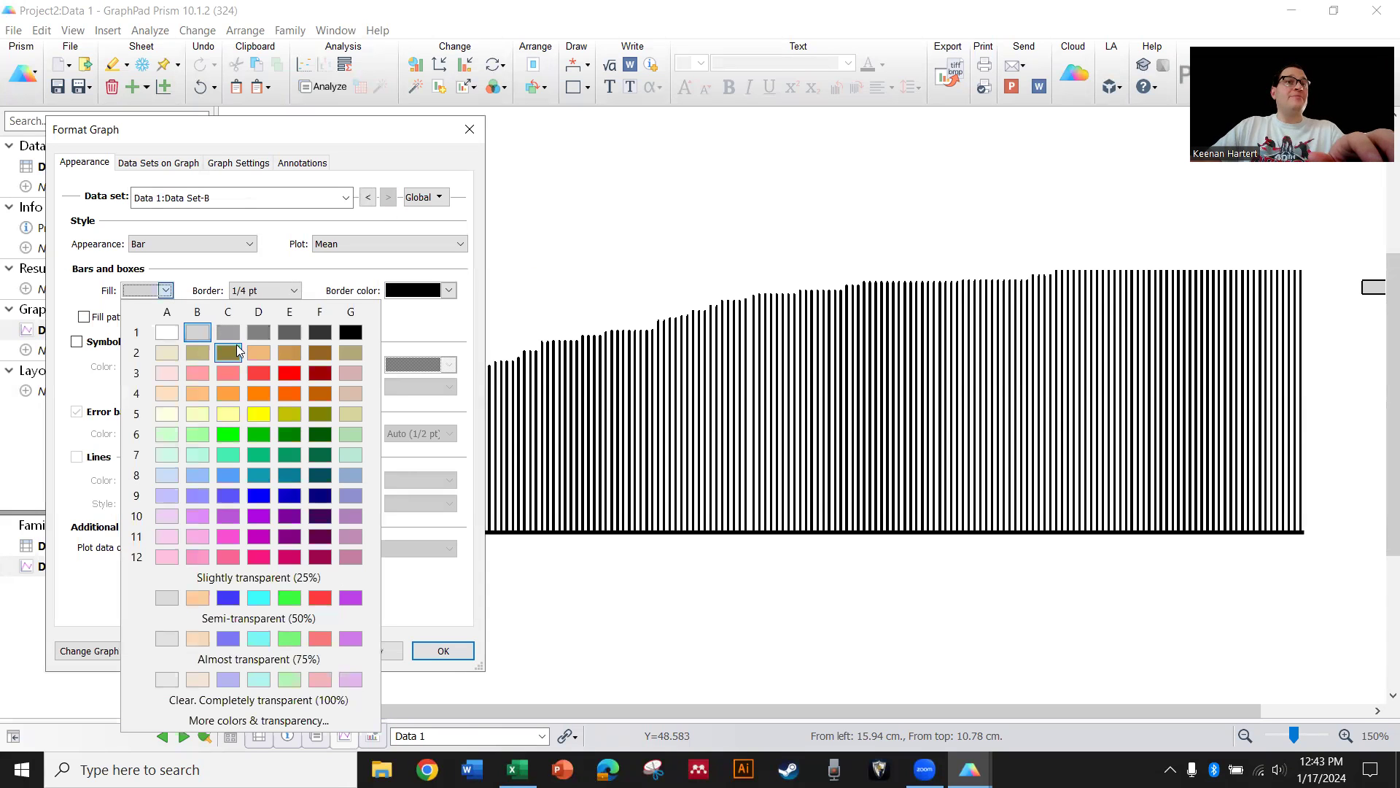
pyautogui.click(248, 436)
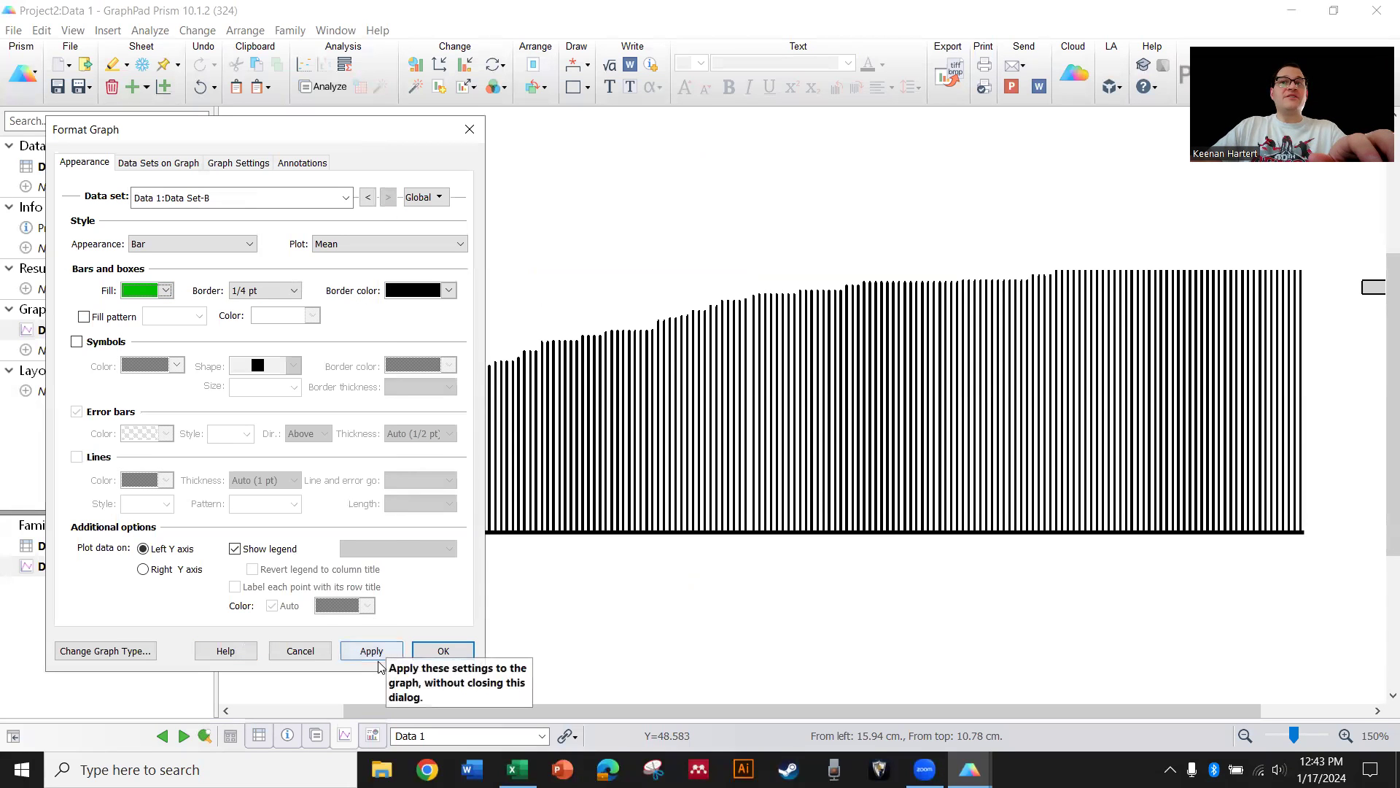
pyautogui.click(379, 654)
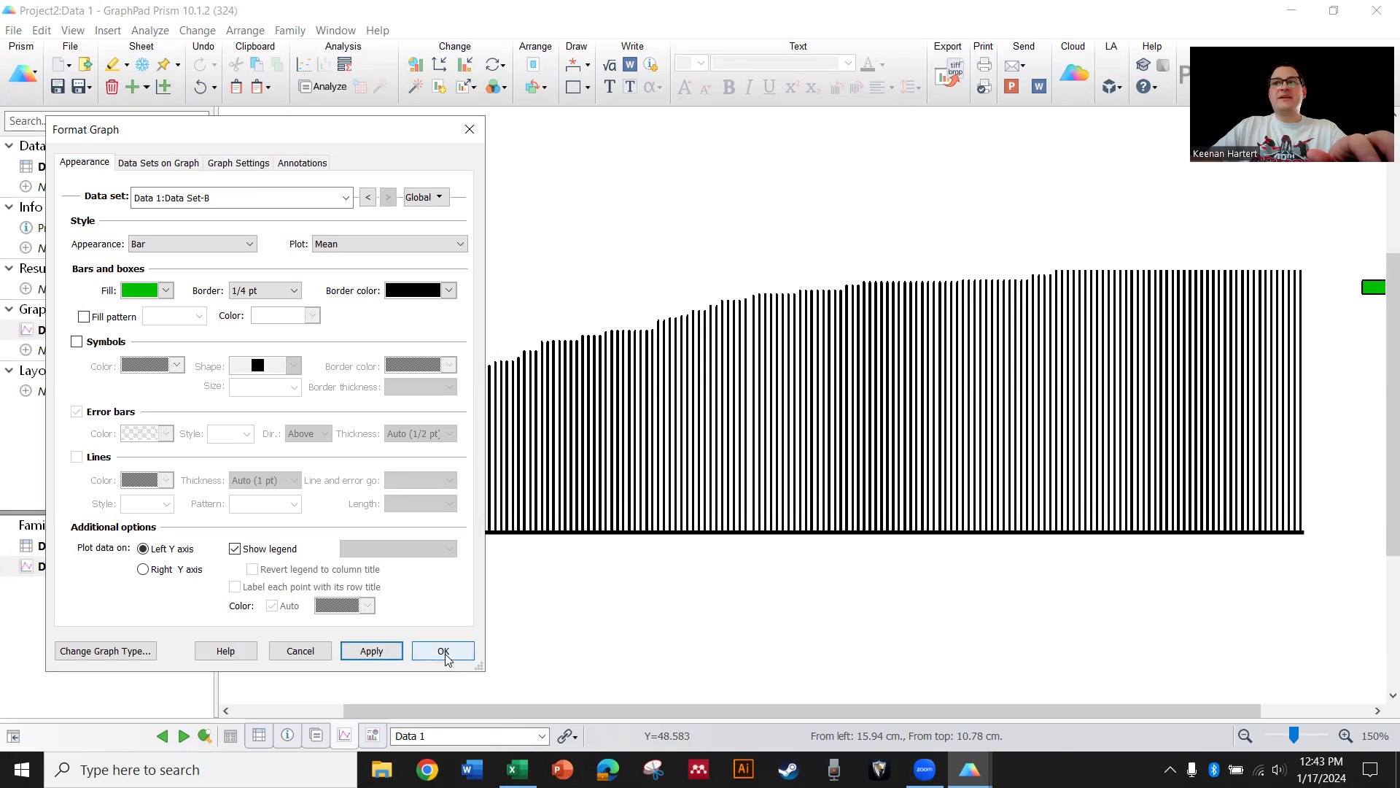
pyautogui.click(347, 247)
pyautogui.click(213, 245)
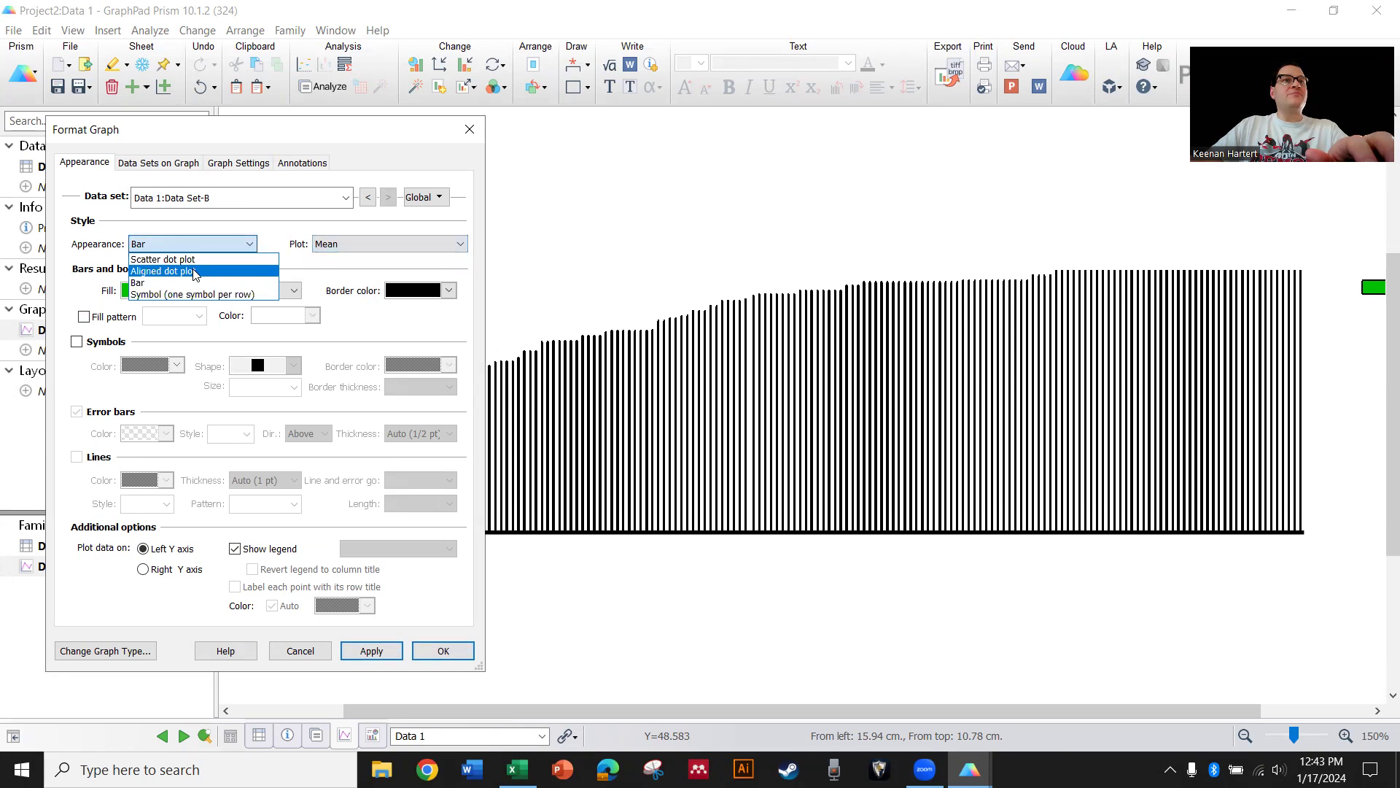
pyautogui.click(291, 292)
pyautogui.click(223, 163)
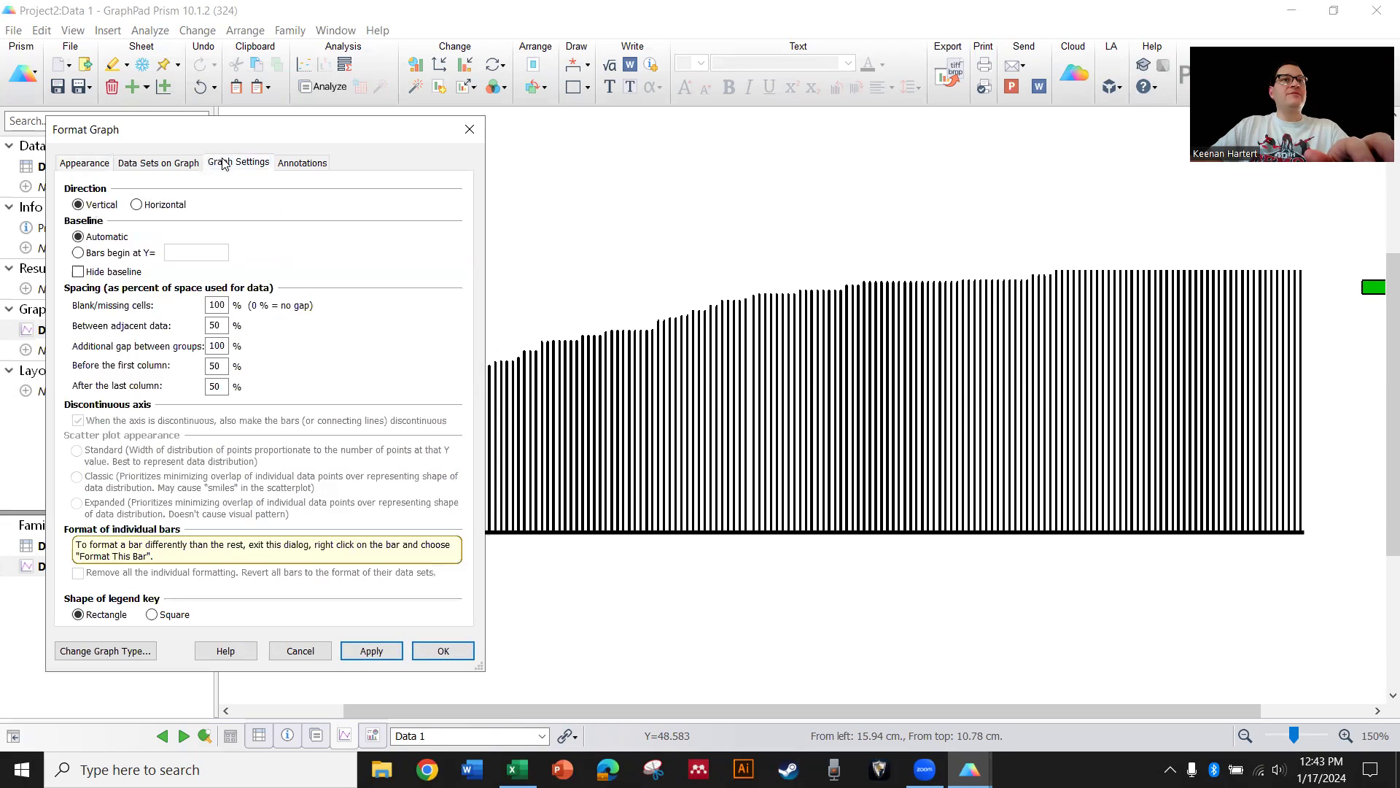
# Reorder the data sets on the graph so Data Set-B comes before Attendance %, and accept the format changes
pyautogui.click(159, 163)
pyautogui.moveTo(124, 239); pyautogui.dragTo(120, 211)
pyautogui.click(369, 650)
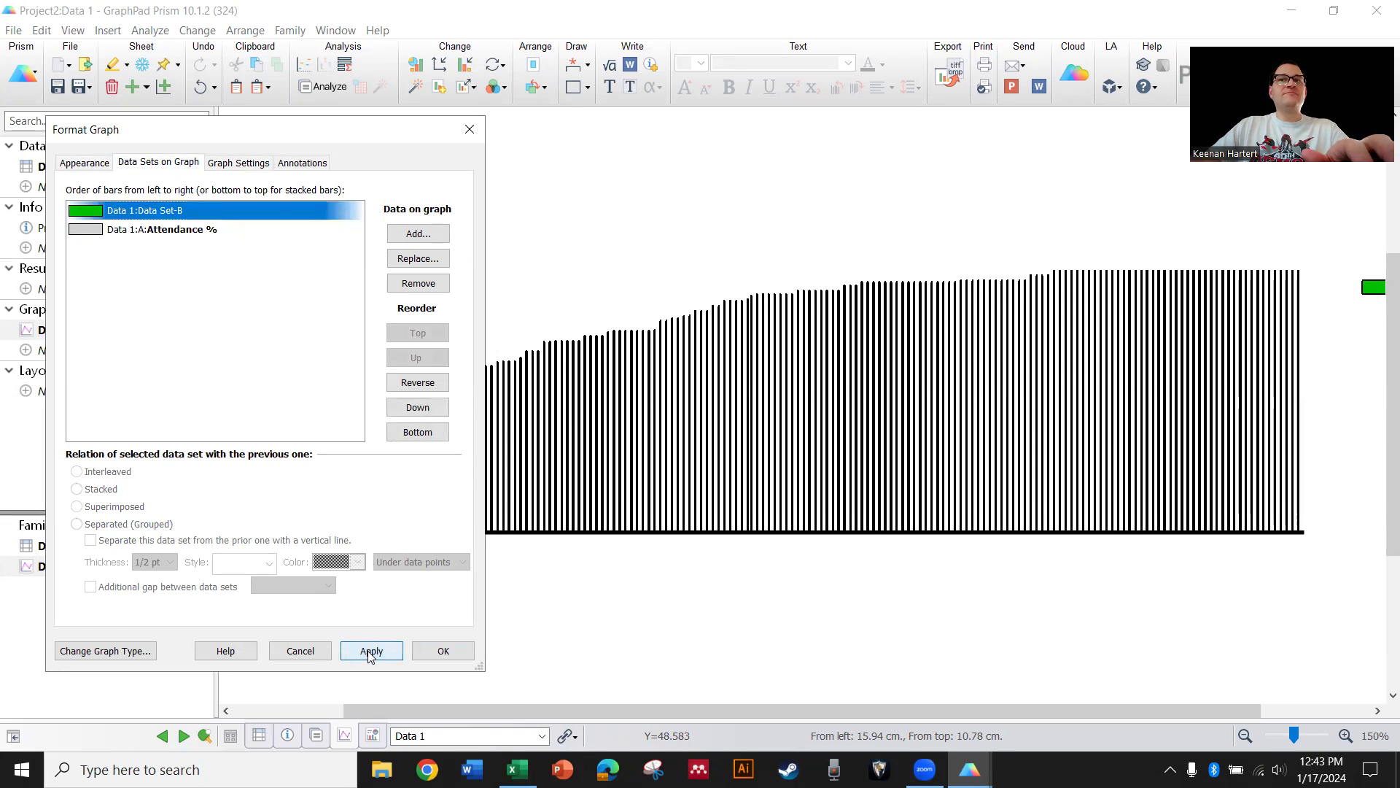
pyautogui.click(441, 650)
# Move the Data Set-B values in rows 68 to 162 back to the Attendance % column and view the Data 1 graph
pyautogui.click(55, 167)
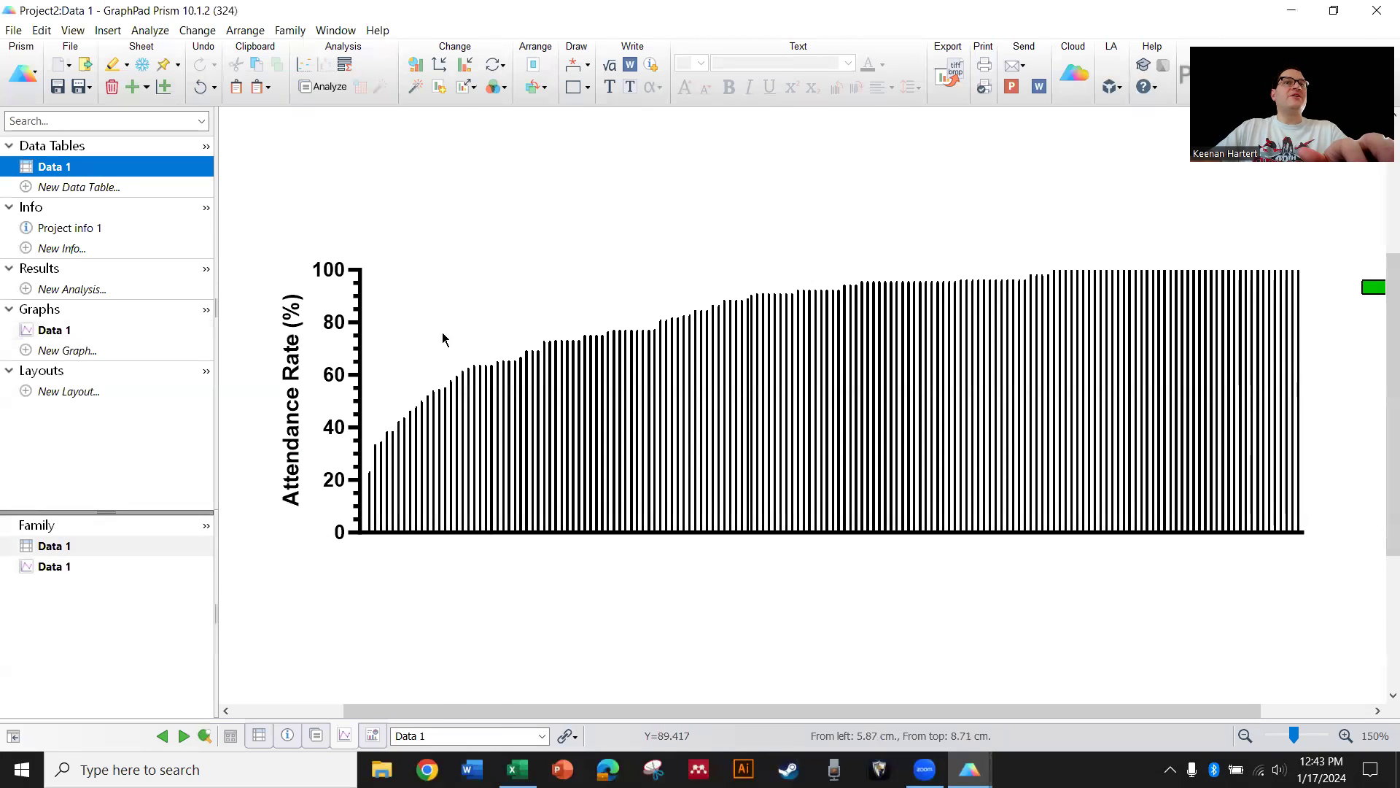
pyautogui.click(621, 350)
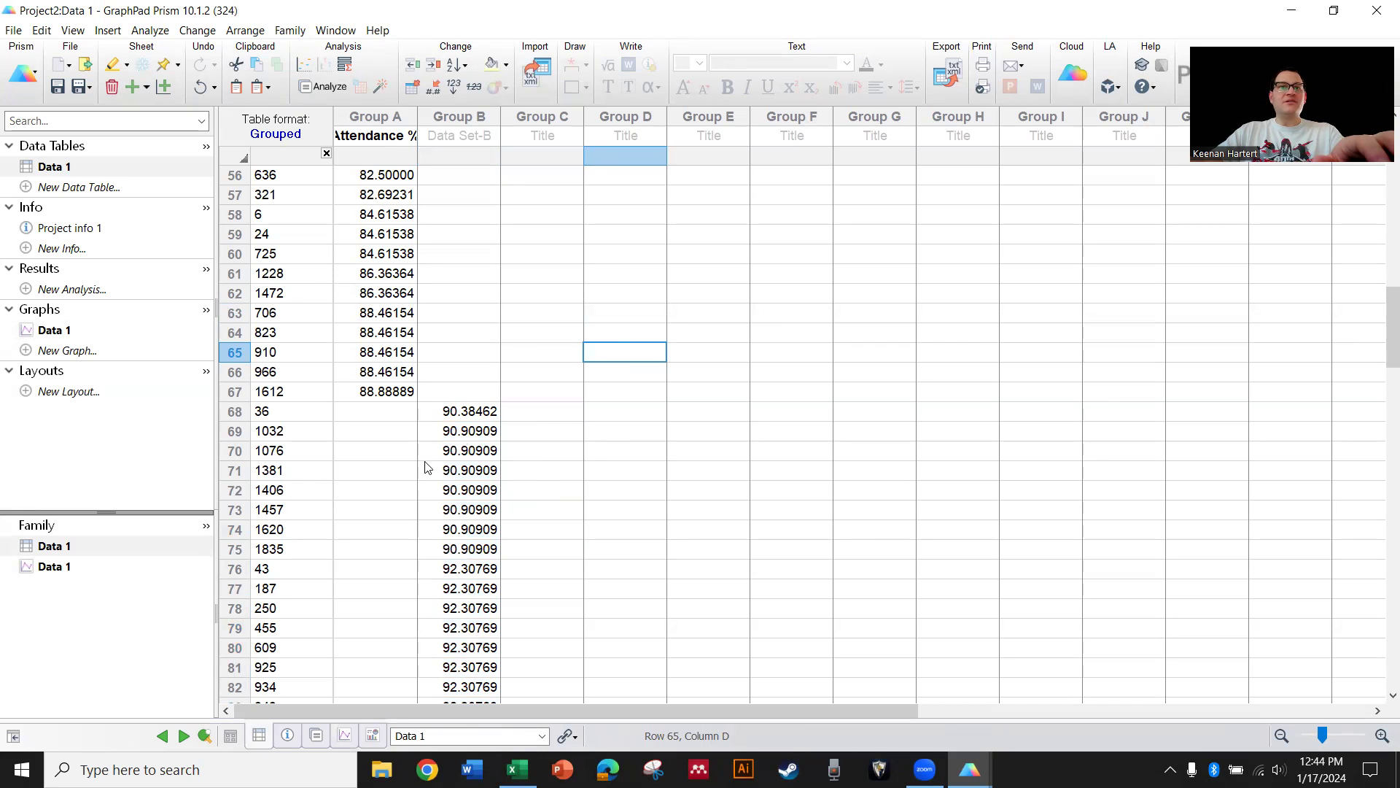
pyautogui.moveTo(458, 406); pyautogui.dragTo(453, 507)
pyautogui.hotkey('ctrl', 'shift', 'Down')
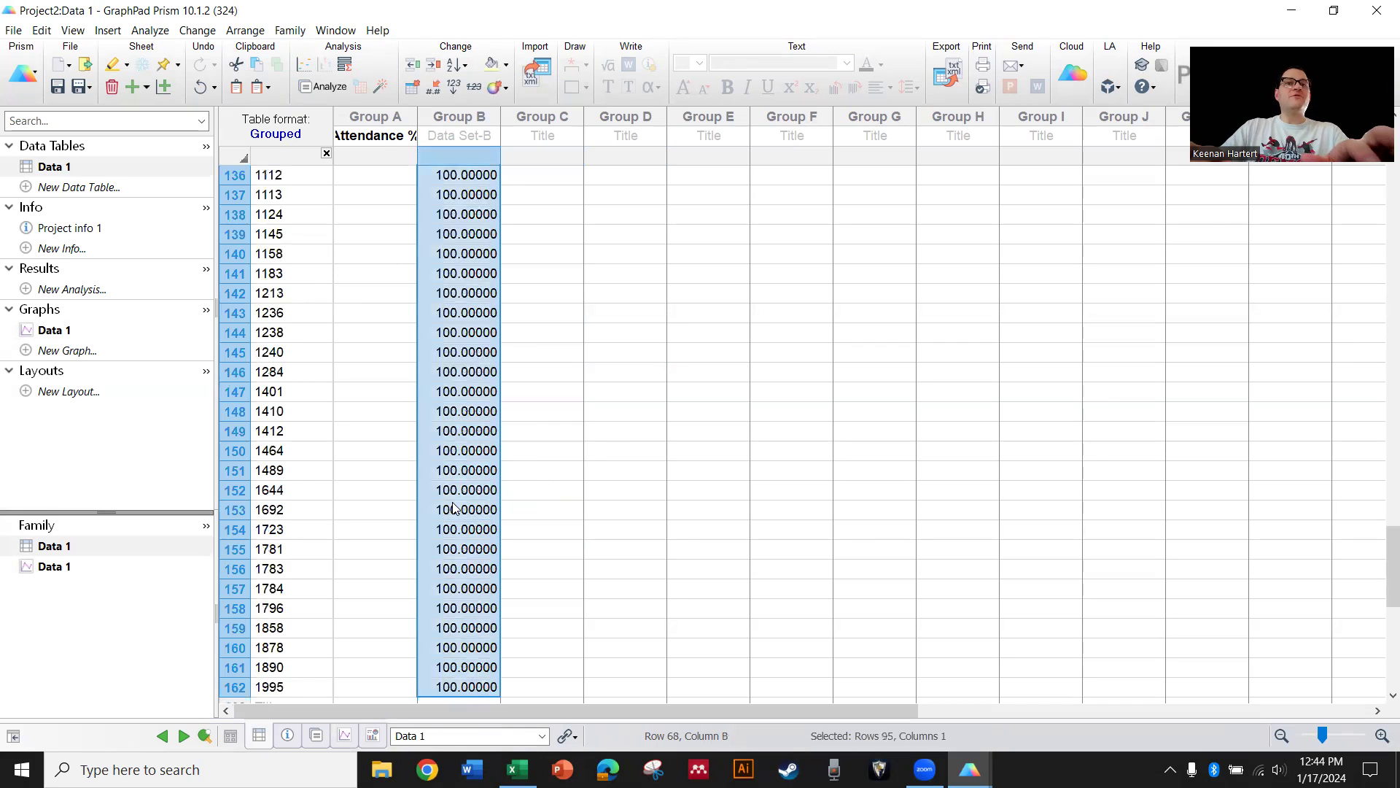
pyautogui.hotkey('ctrl', 'x')
pyautogui.press('Left')
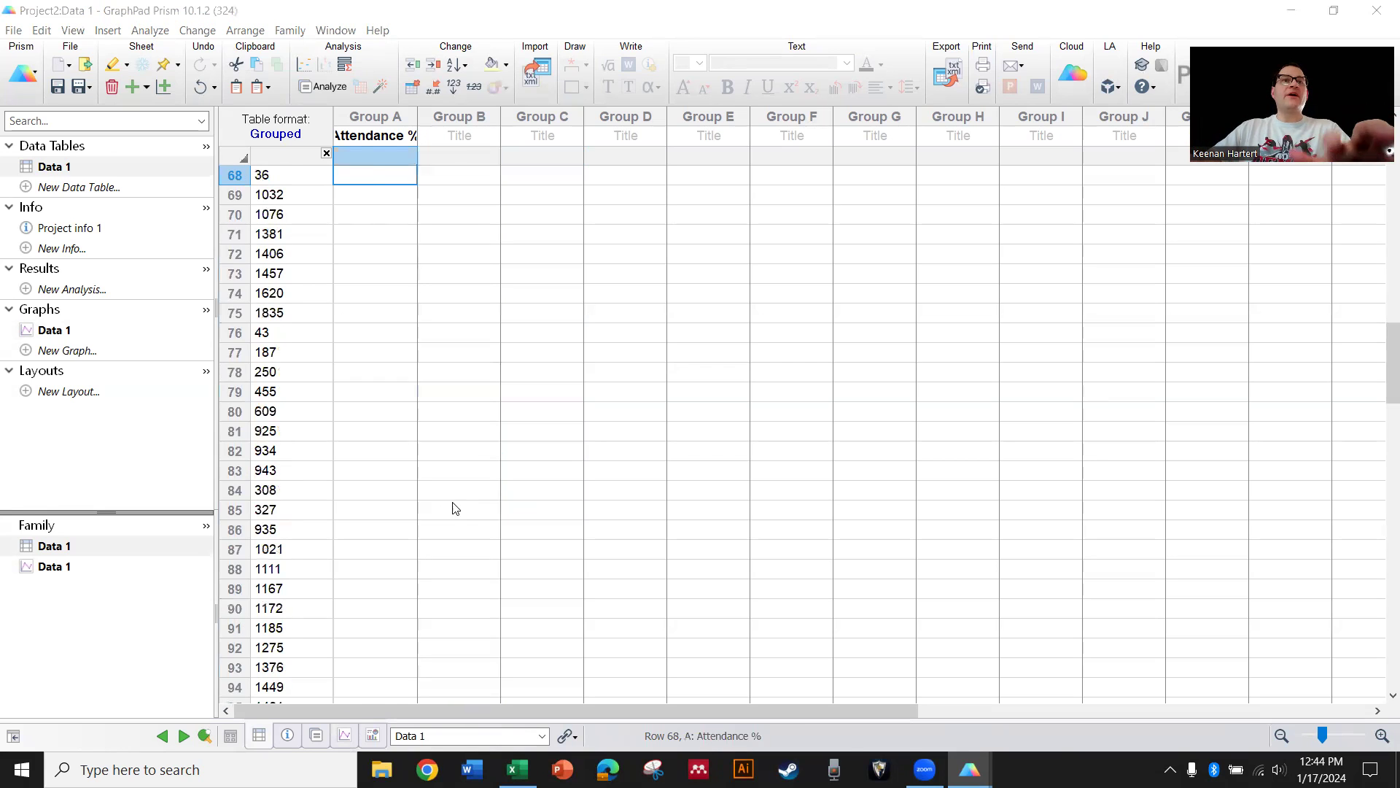
pyautogui.hotkey('ctrl', 'v')
pyautogui.scroll(1, 547, 410)
pyautogui.click(80, 329)
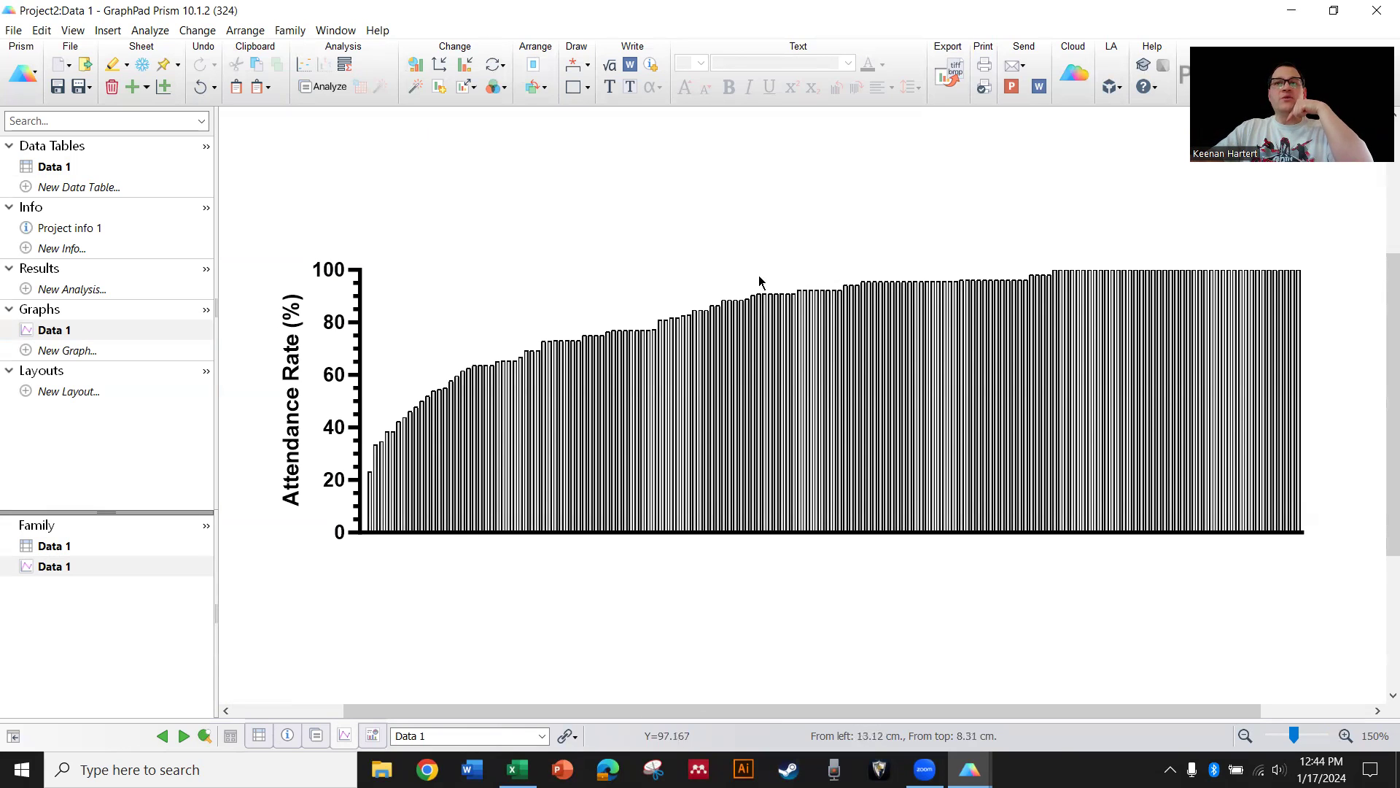
# In the Data 1 table, transfer the Attendance % values from row 68 through the last row into Group B again
pyautogui.click(54, 166)
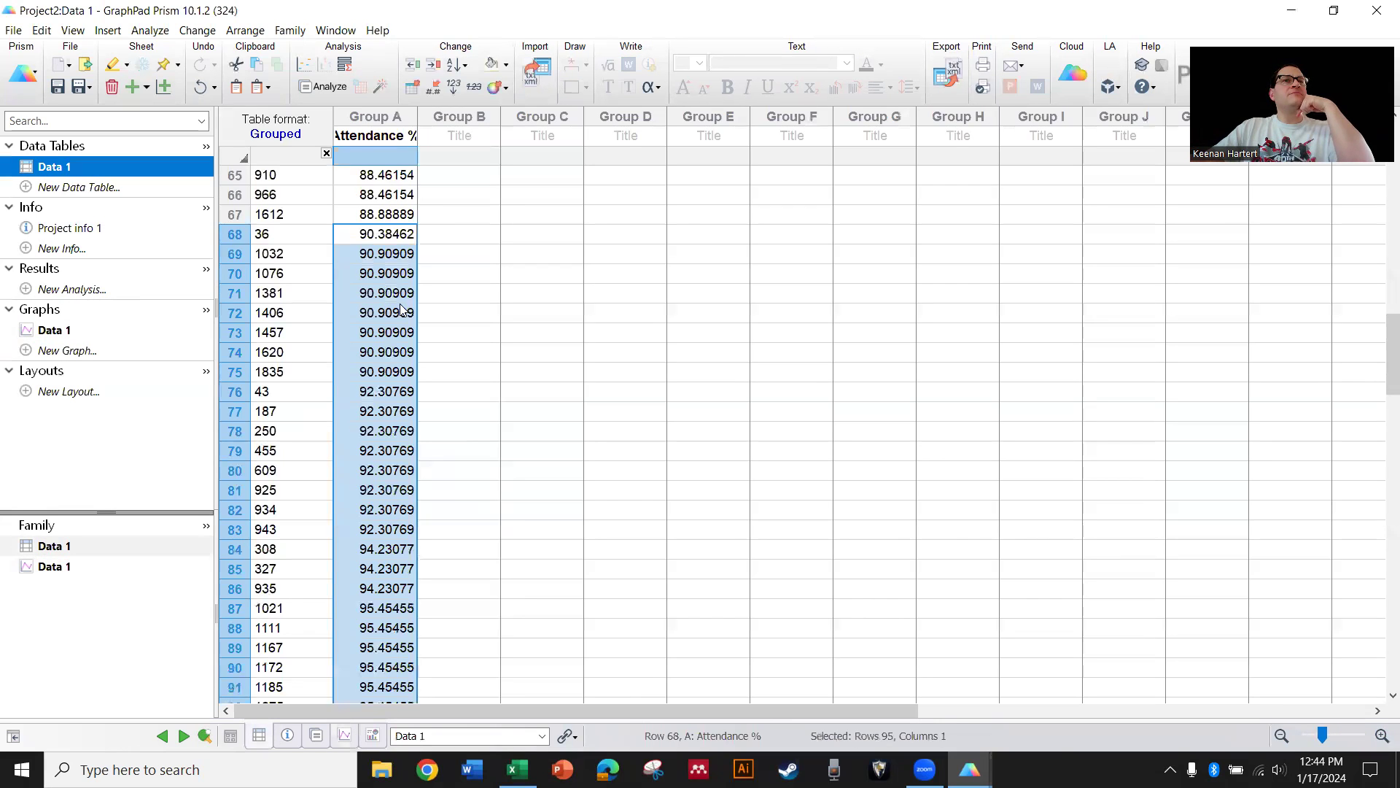
pyautogui.click(508, 270)
pyautogui.moveTo(393, 237); pyautogui.dragTo(389, 311)
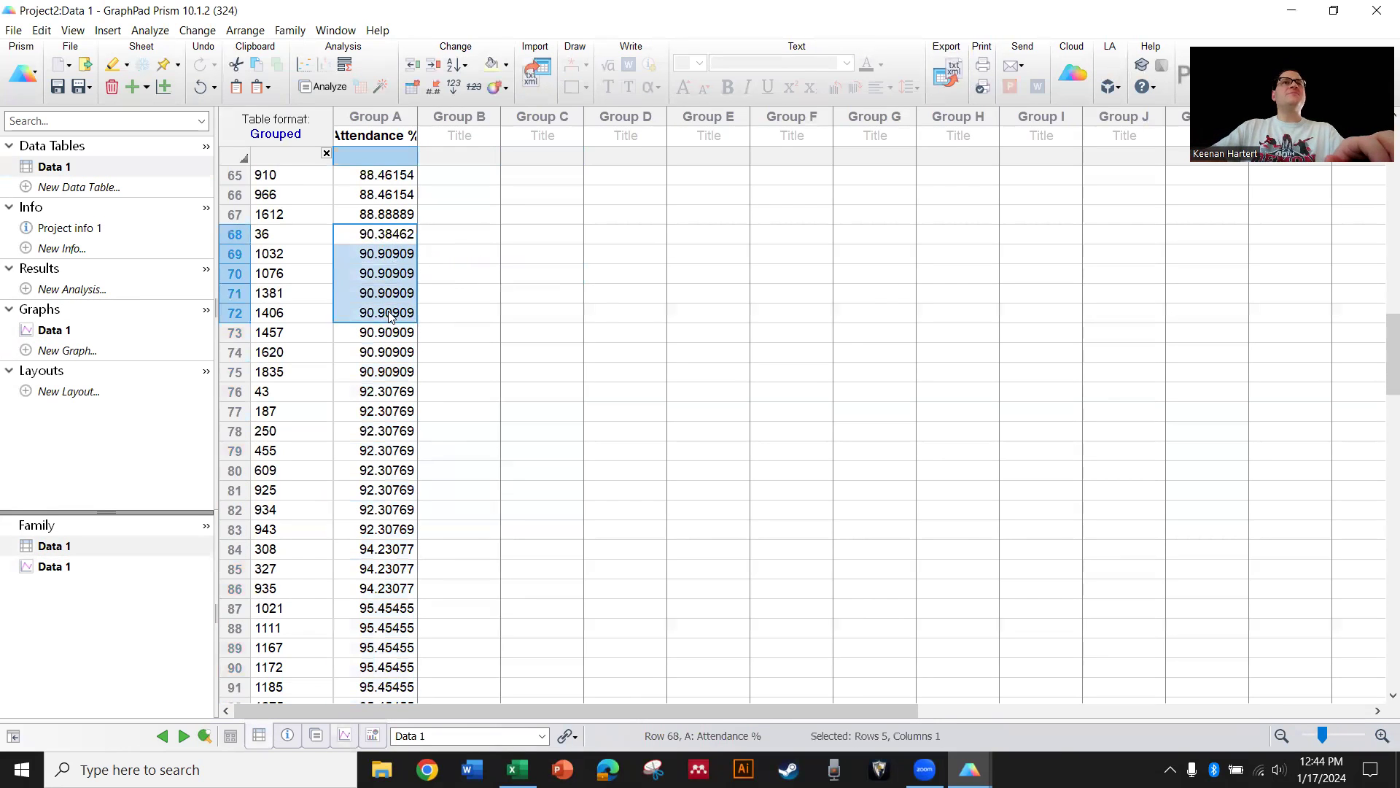
pyautogui.hotkey('ctrl', 'shift', 'Down')
pyautogui.hotkey('ctrl', 'x')
pyautogui.press('Right')
pyautogui.hotkey('ctrl', 'v')
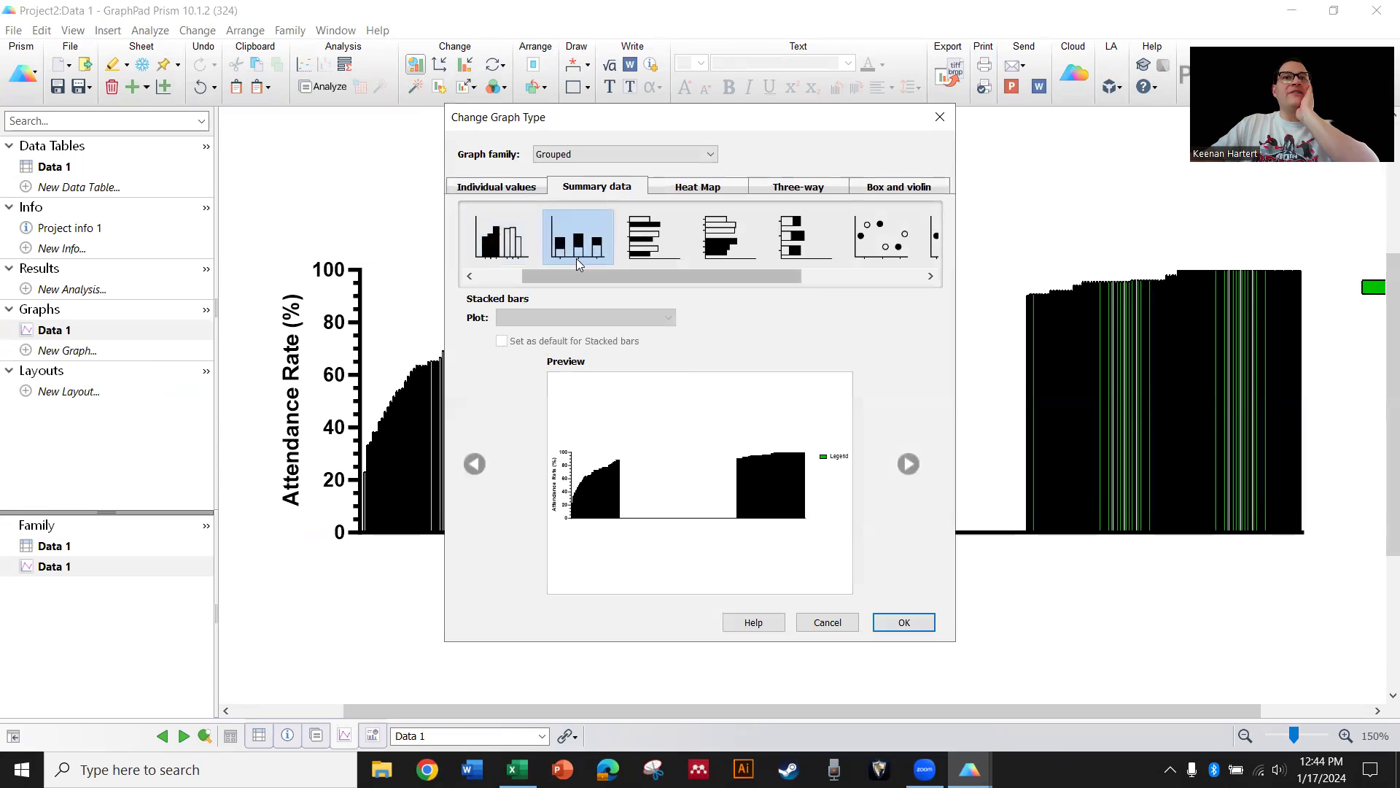
# Change the graph type to Interleaved bars from the grouped summary data graphs
pyautogui.click(500, 250)
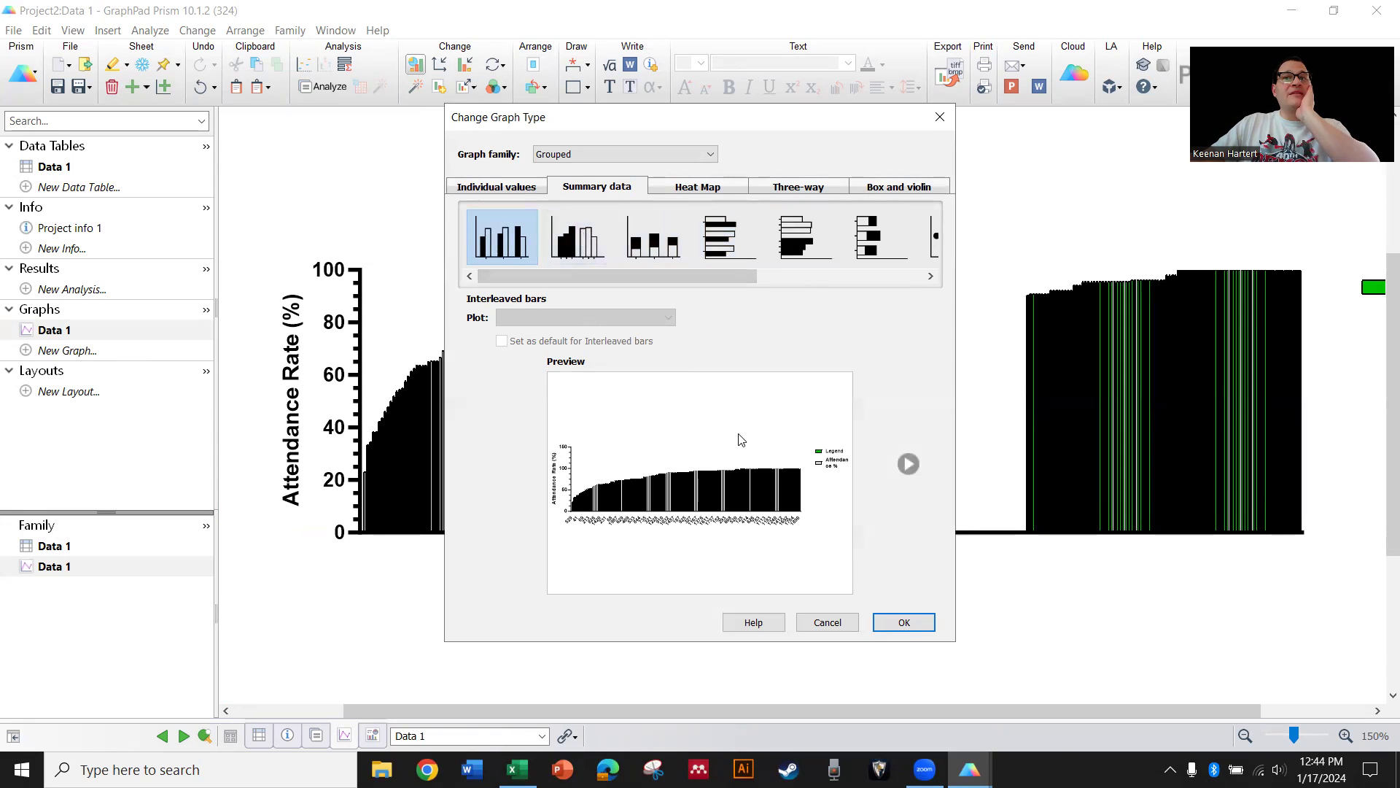
pyautogui.click(904, 620)
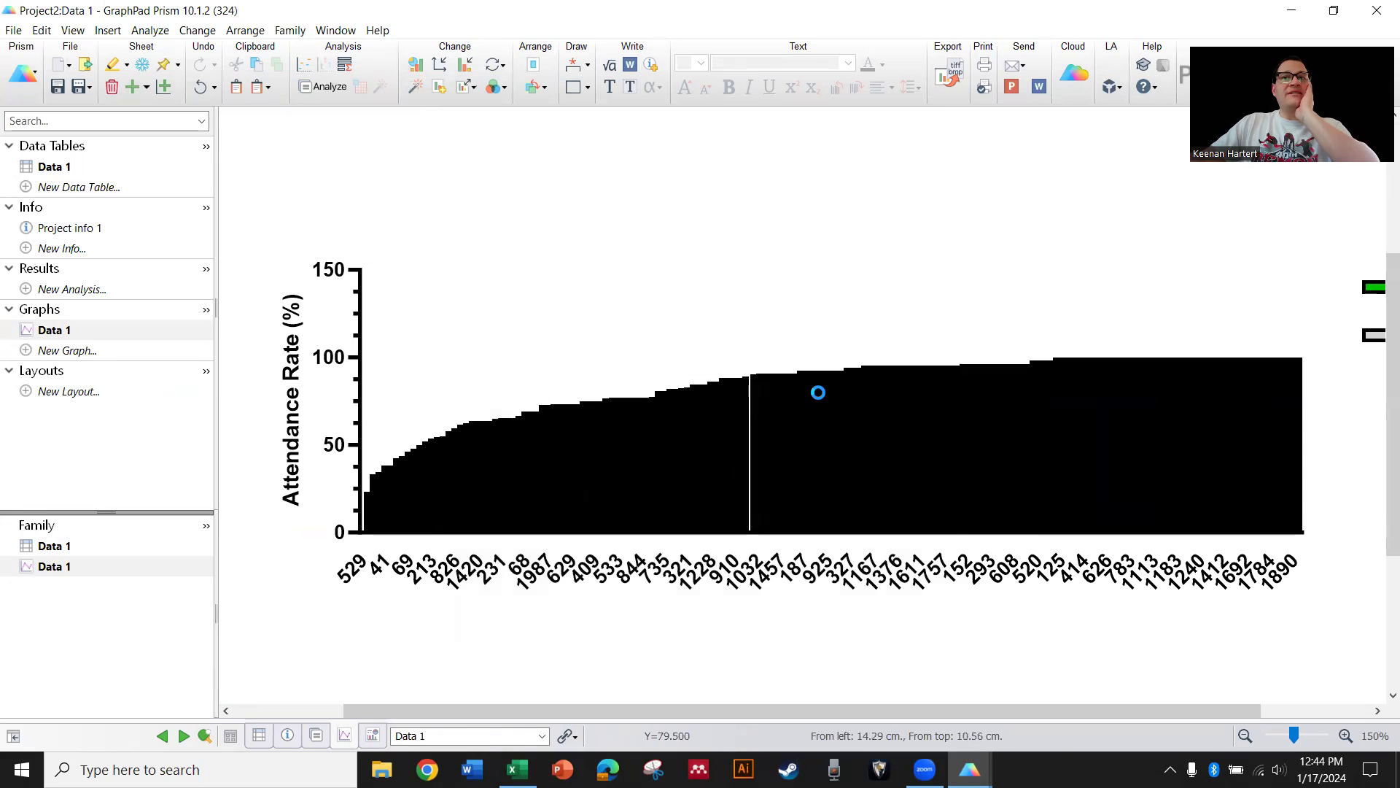
# Set the bar border of all data sets to 1/4 pt black and apply it to the interleaved graph
pyautogui.doubleClick(860, 283)
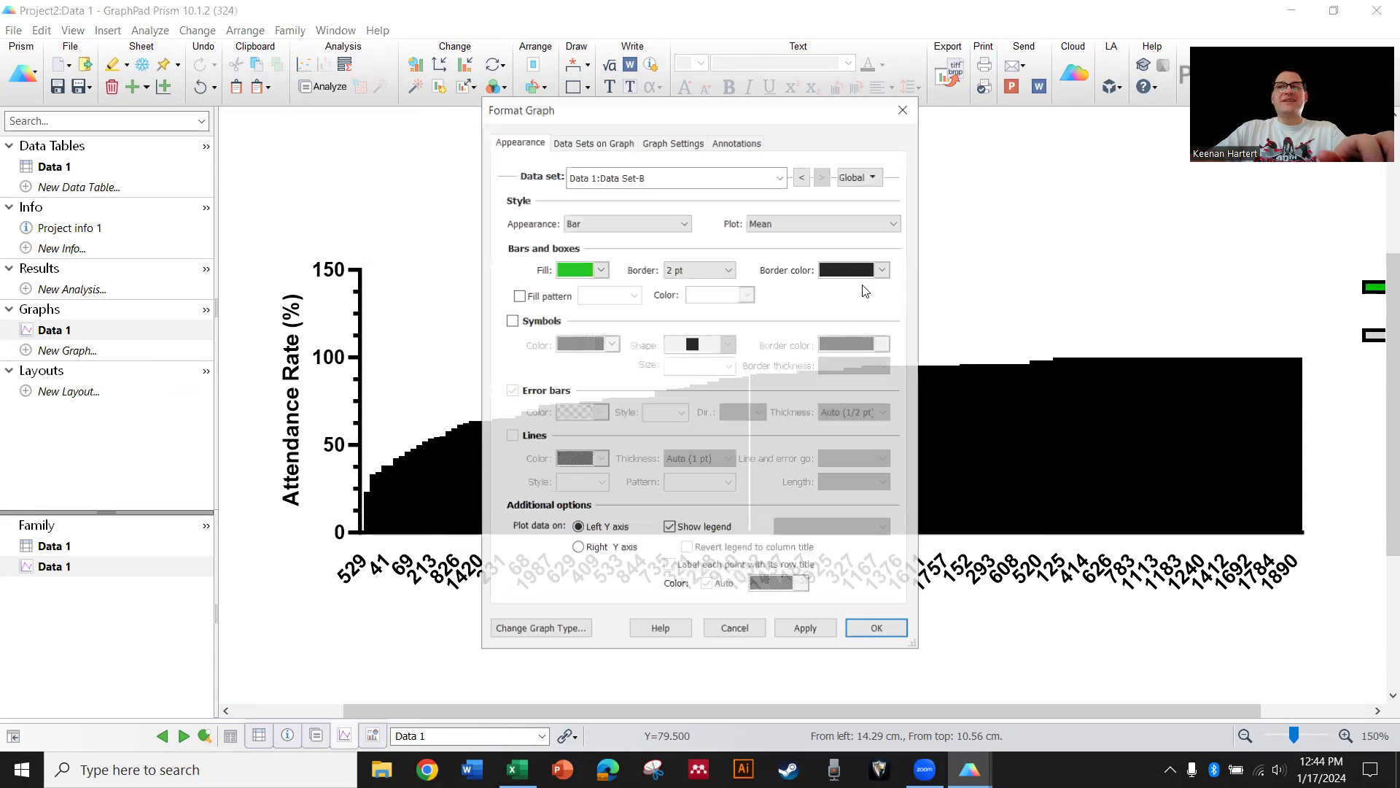
pyautogui.click(867, 178)
pyautogui.click(908, 198)
pyautogui.click(722, 269)
pyautogui.click(717, 291)
pyautogui.click(846, 271)
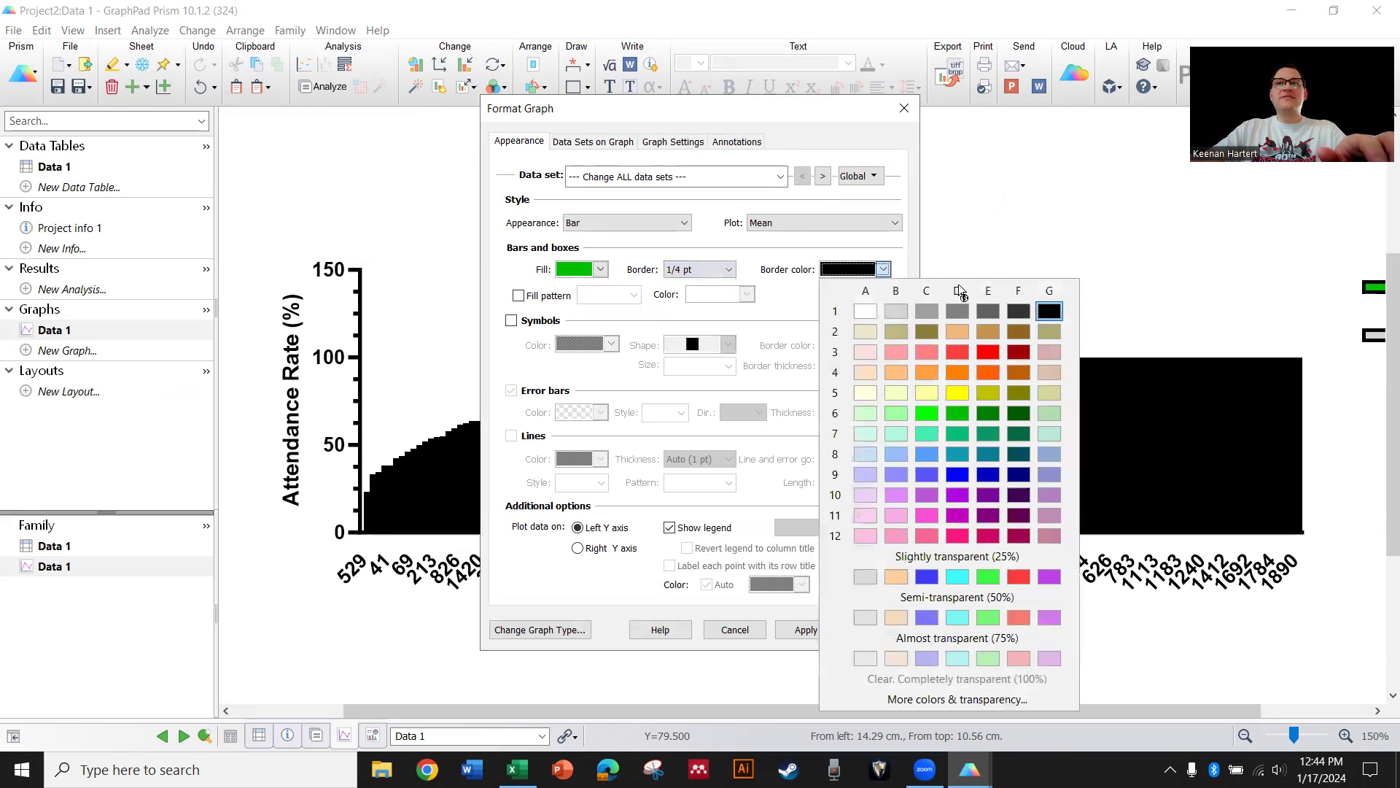
pyautogui.click(1052, 308)
pyautogui.click(804, 631)
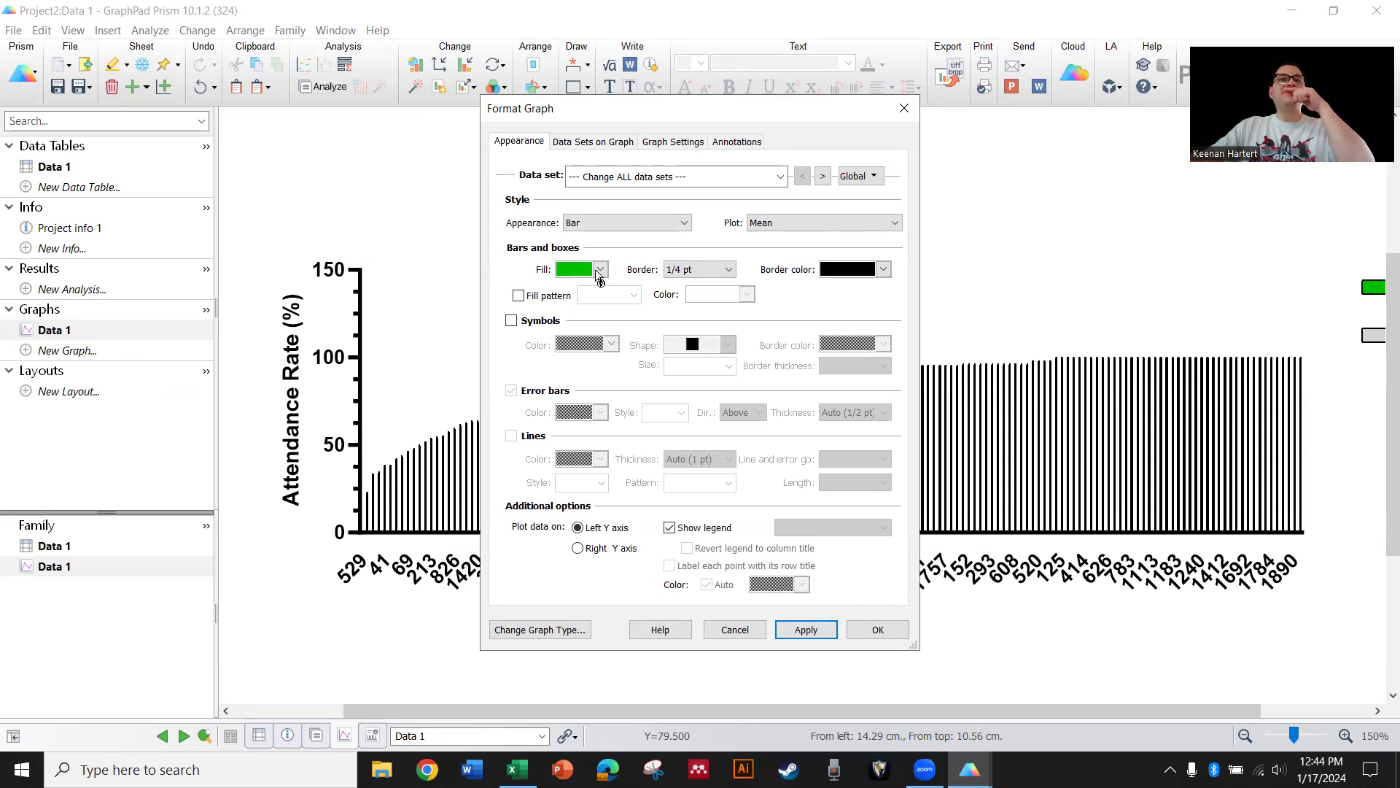
pyautogui.click(636, 226)
pyautogui.click(795, 221)
pyautogui.click(640, 223)
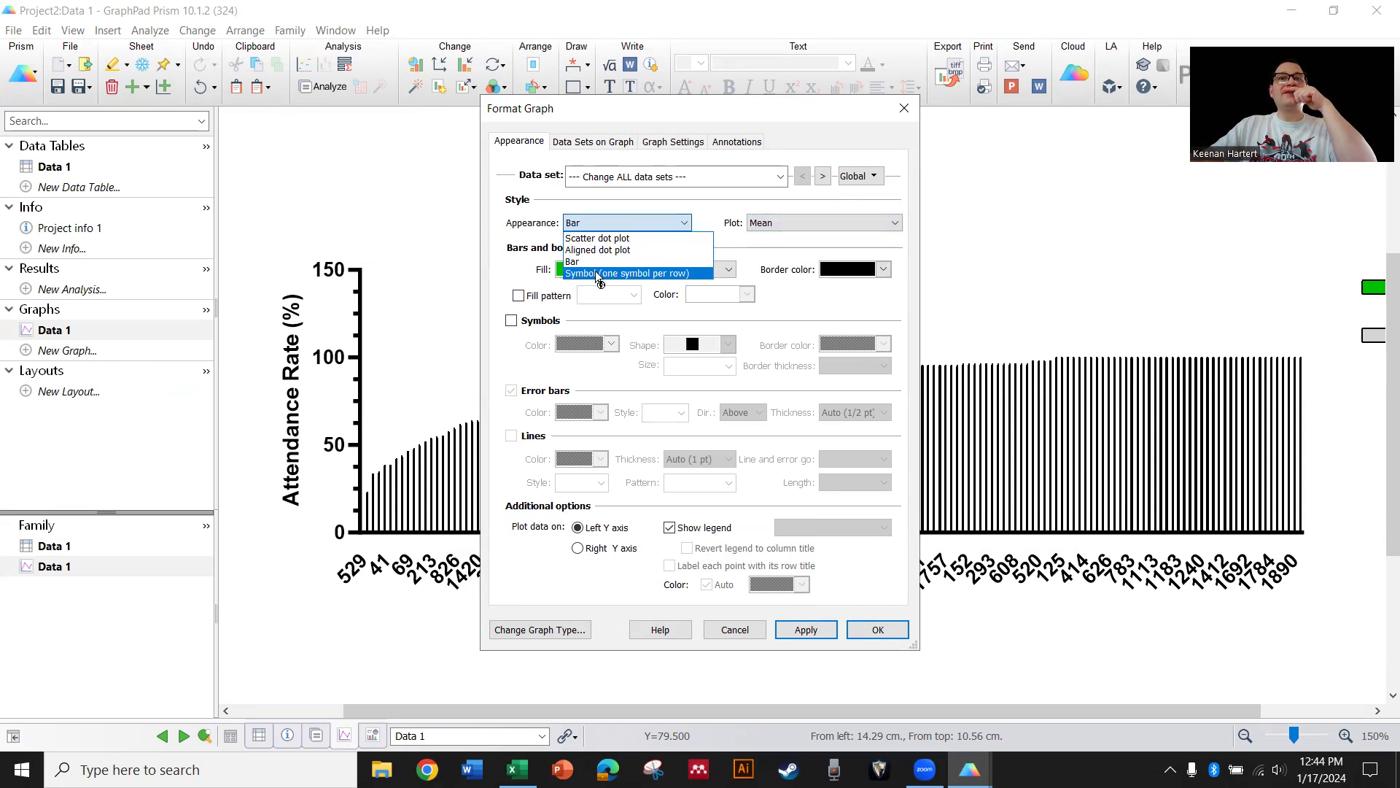
pyautogui.click(586, 261)
pyautogui.click(743, 632)
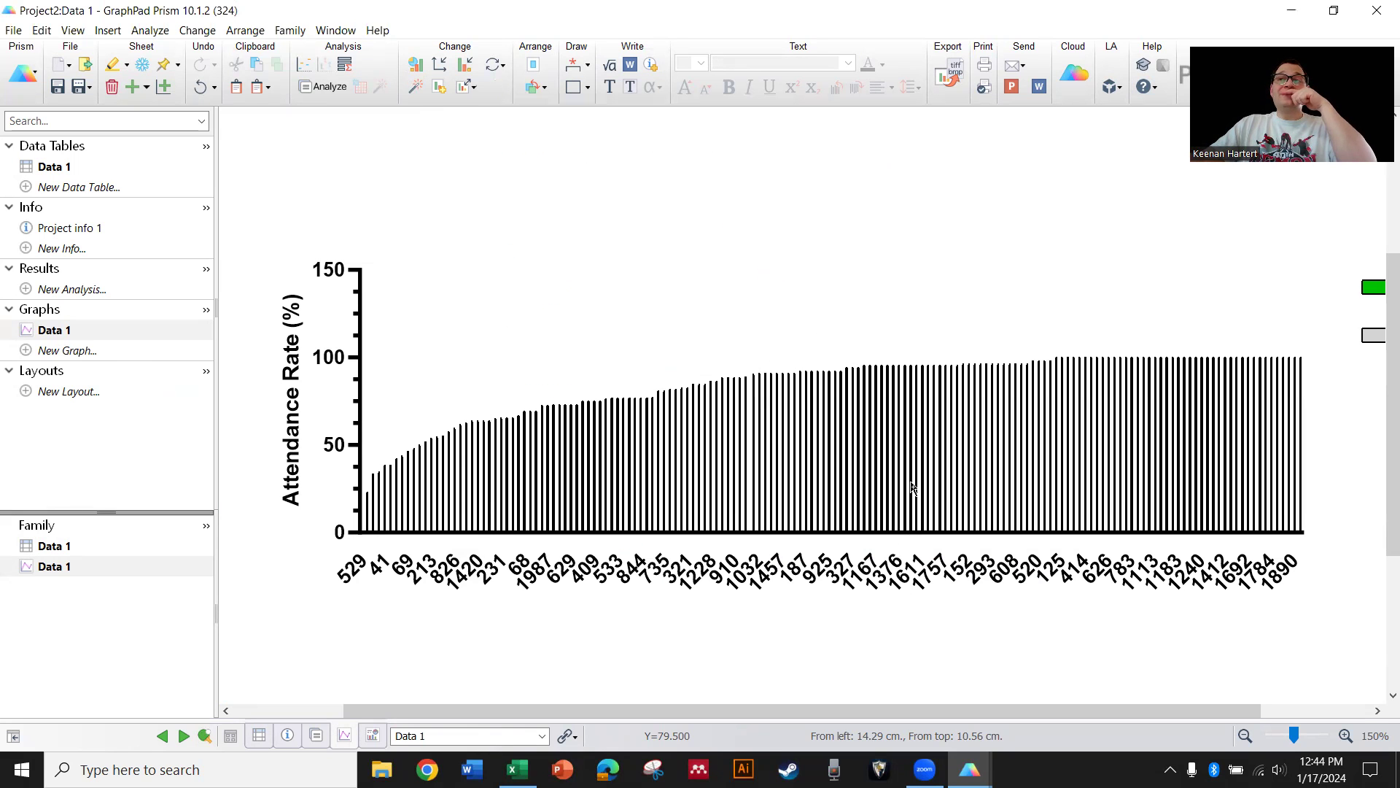
# Move the Group B values from row 68 through the last row back to the Attendance % column of the Data 1 table
pyautogui.click(52, 167)
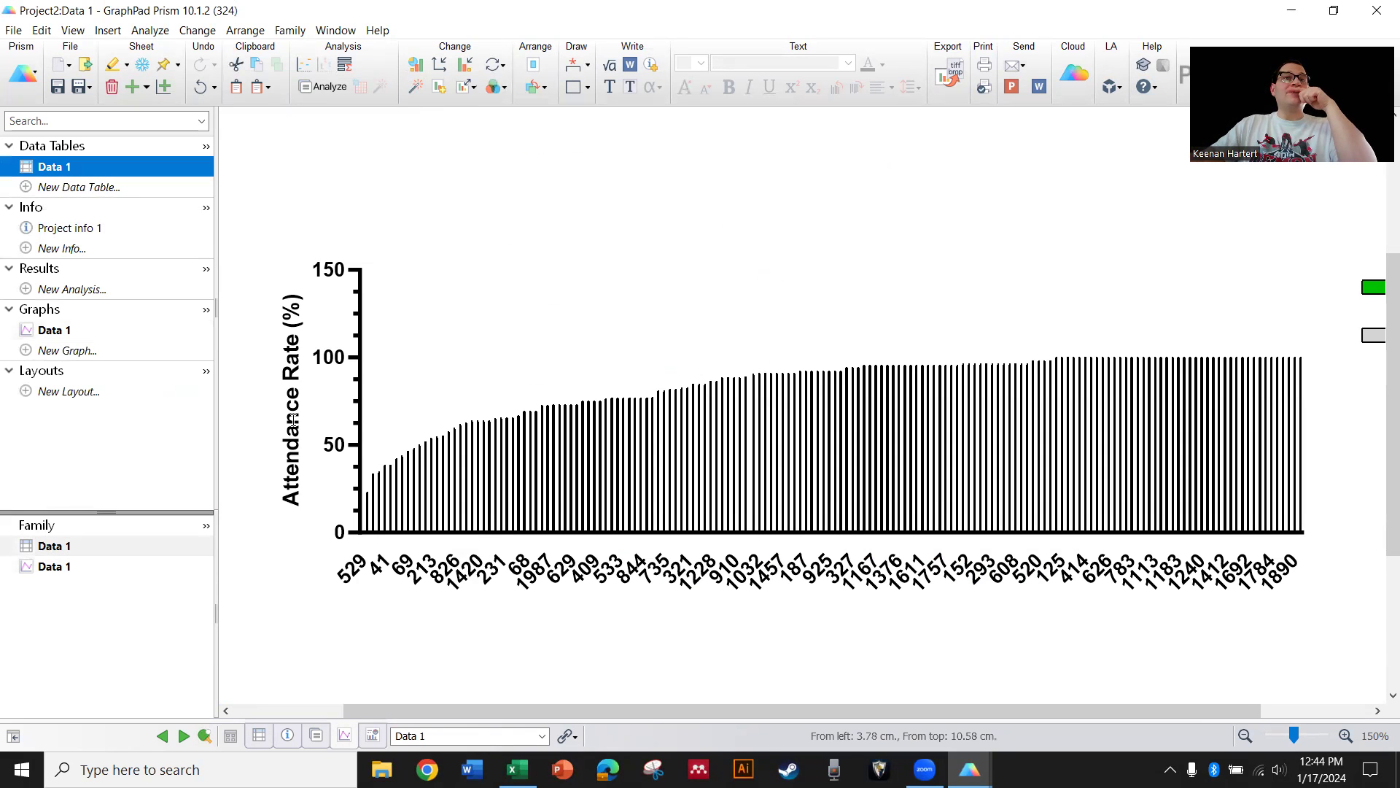
pyautogui.scroll(7, 445, 354)
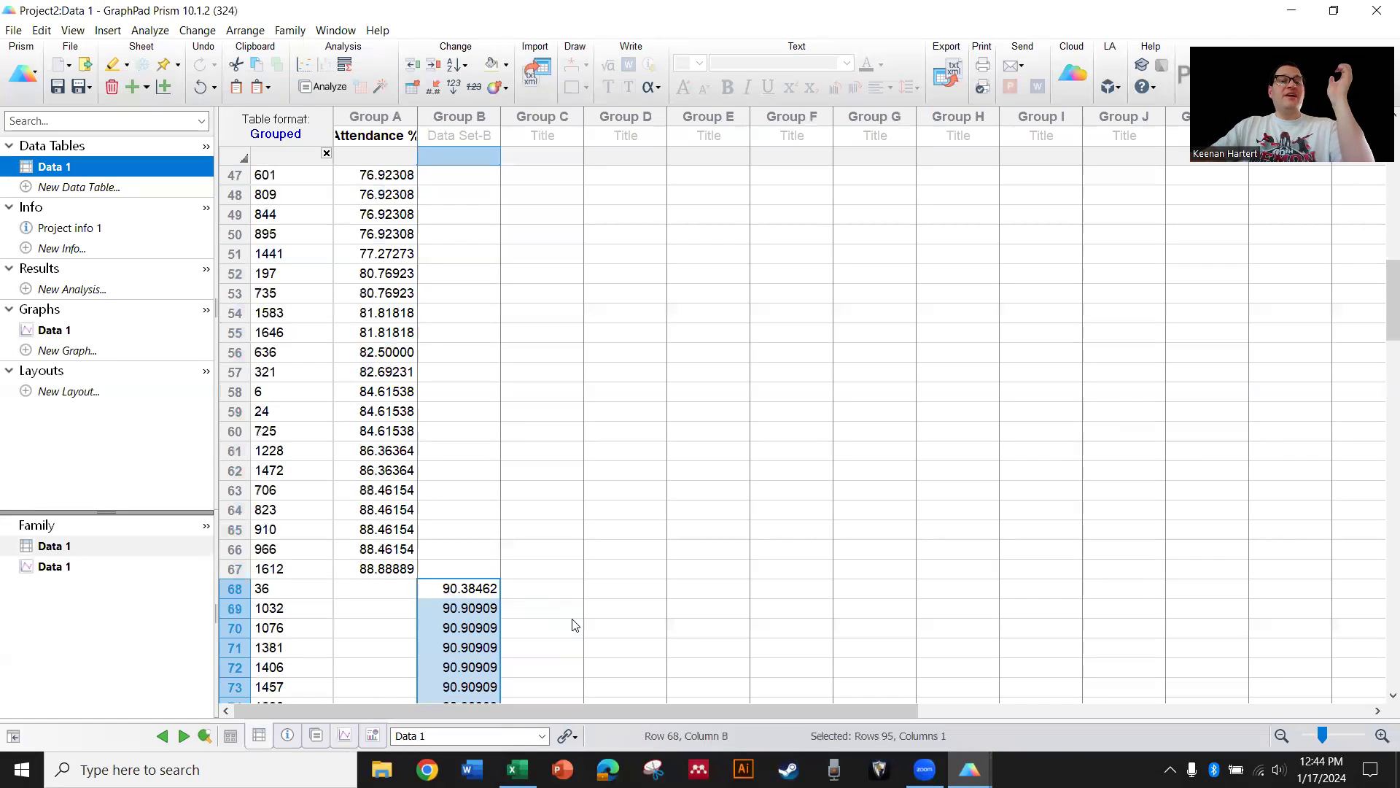
pyautogui.press('Delete')
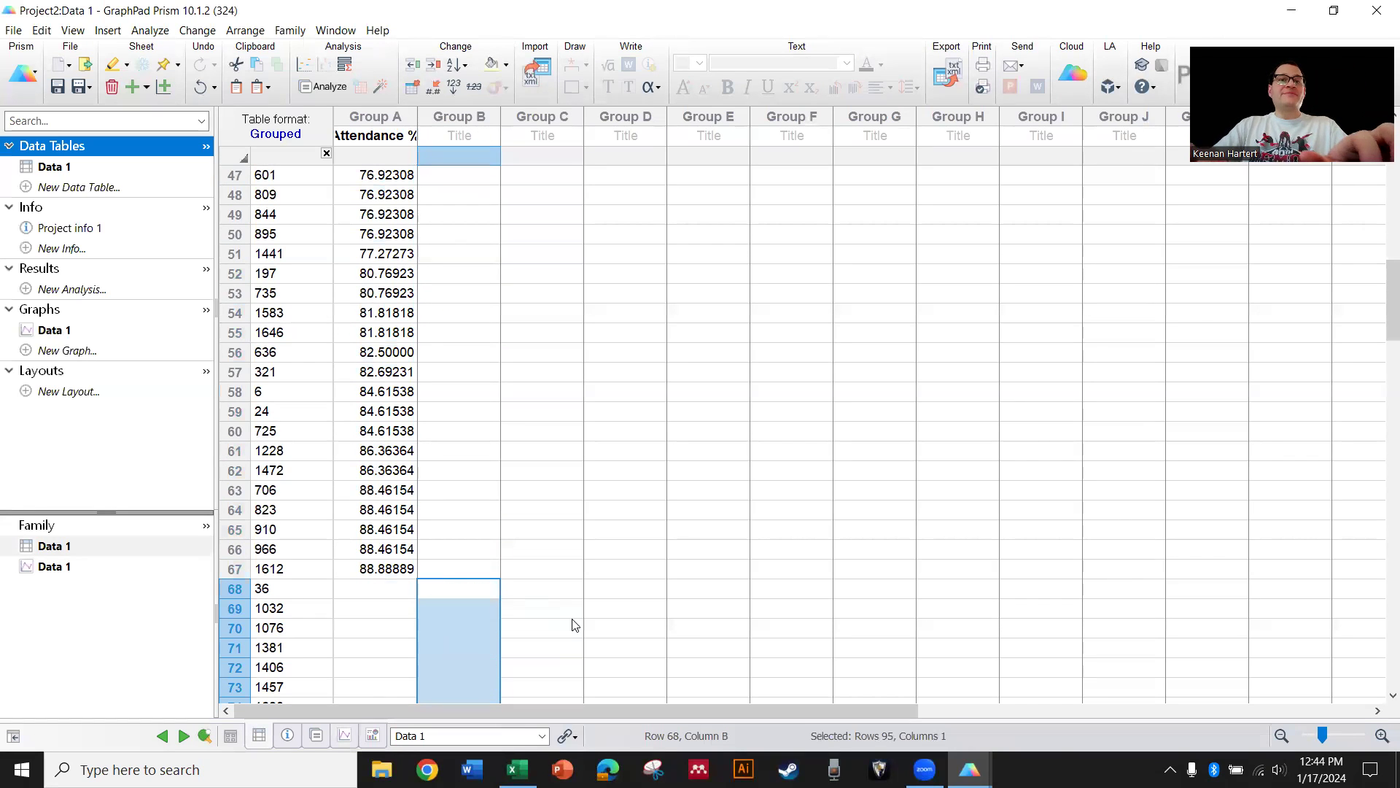
pyautogui.click(383, 591)
pyautogui.hotkey('ctrl', 'v')
pyautogui.click(509, 592)
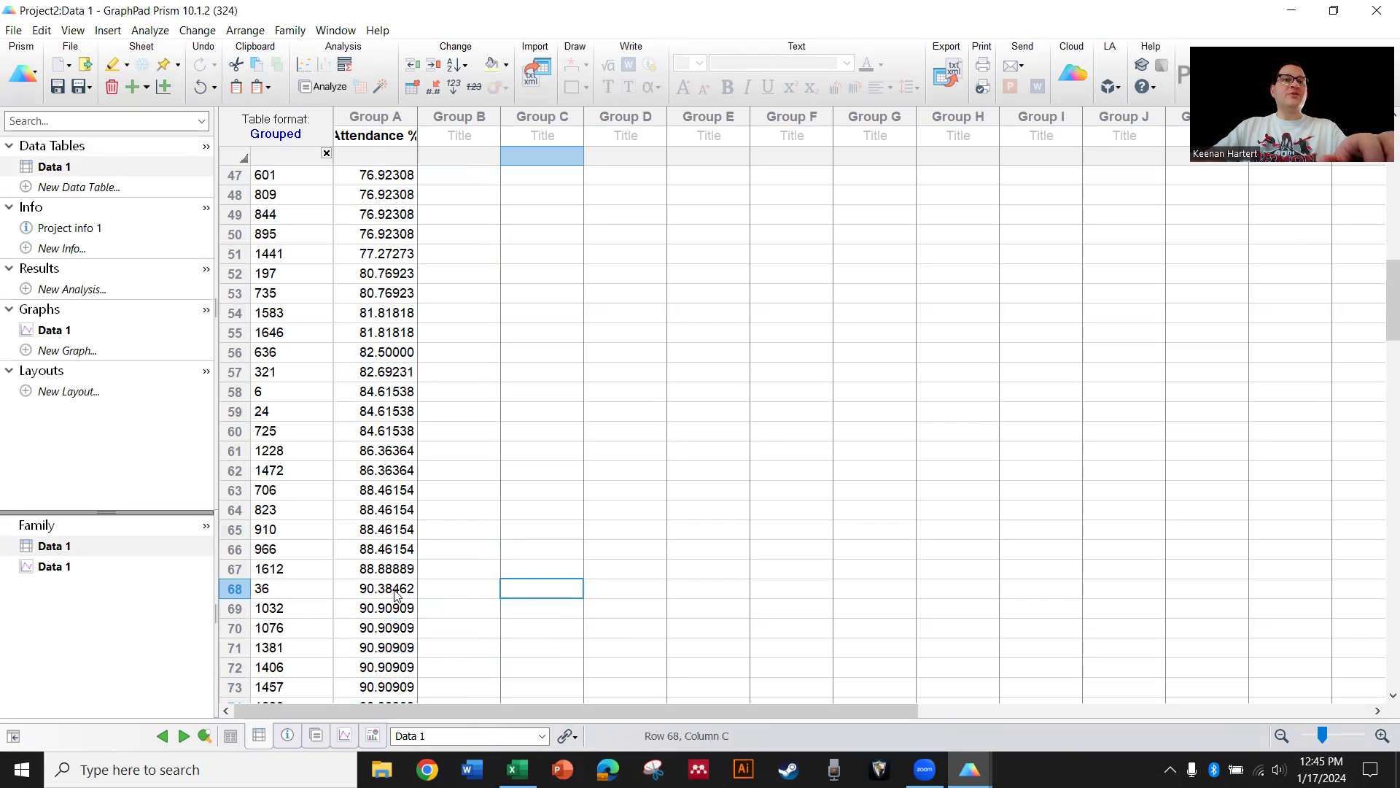
# From the top of Group B, switch to the Excel workbook and copy the Class % values from I3 through the last row on sheet V4
pyautogui.scroll(8, 437, 474)
pyautogui.click(471, 400)
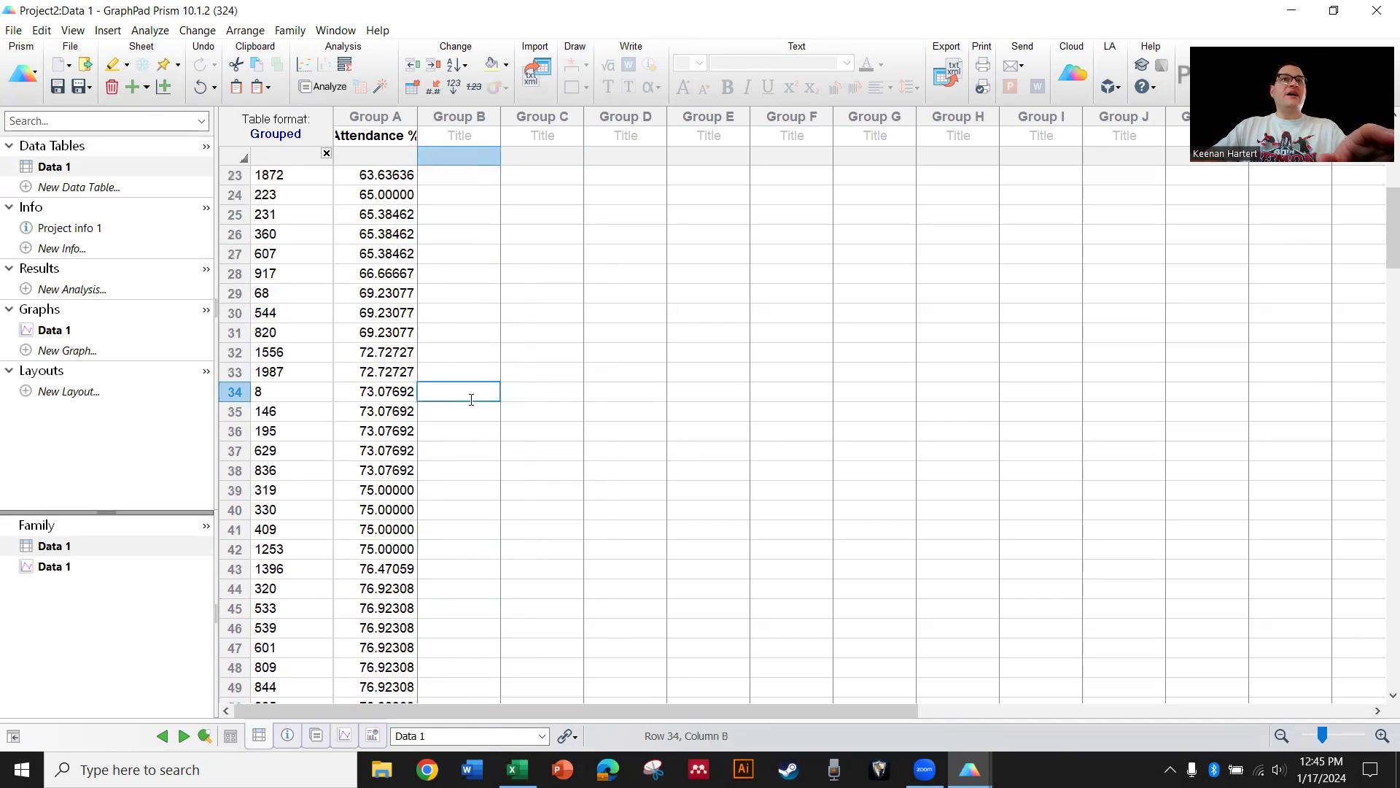
pyautogui.hotkey('ctrl', 'Up')
pyautogui.press('Up')
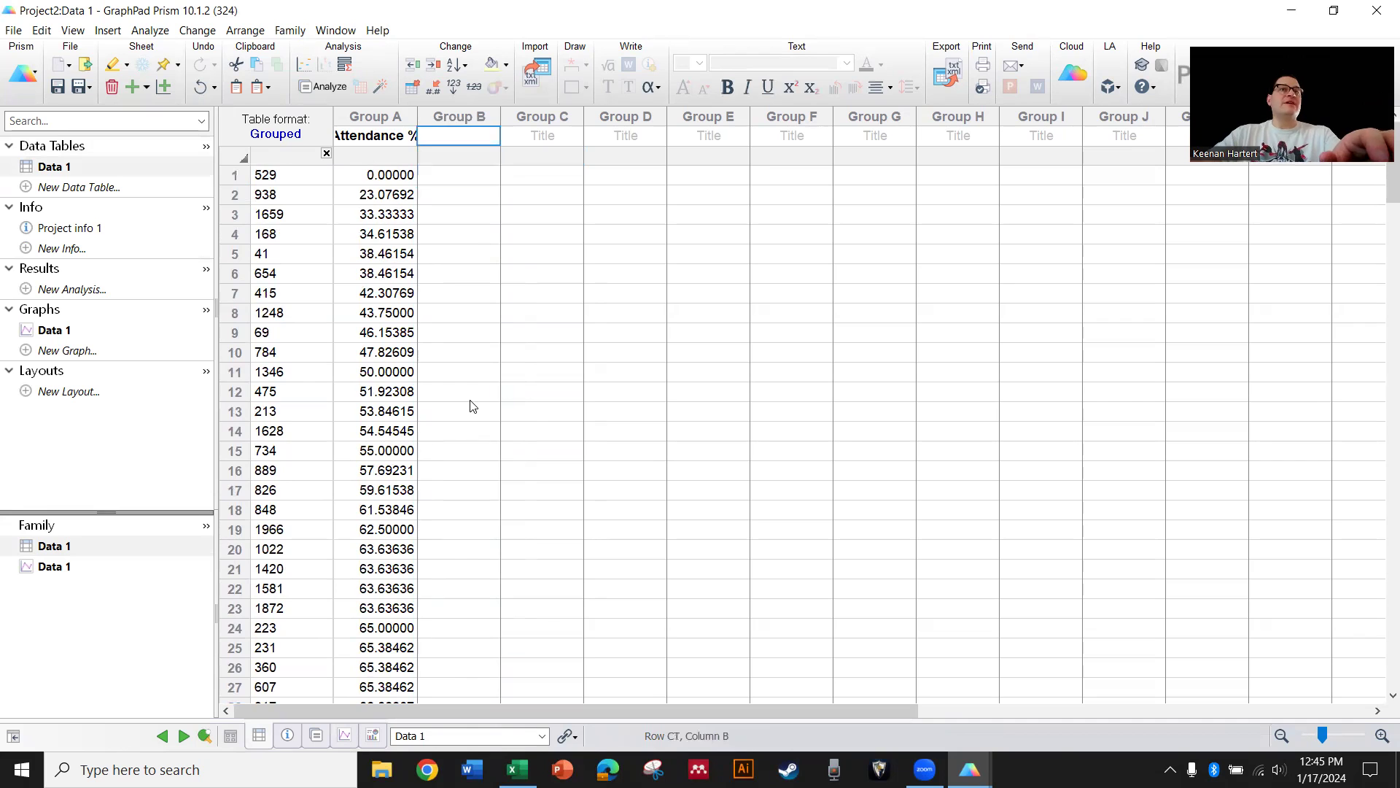
pyautogui.click(472, 393)
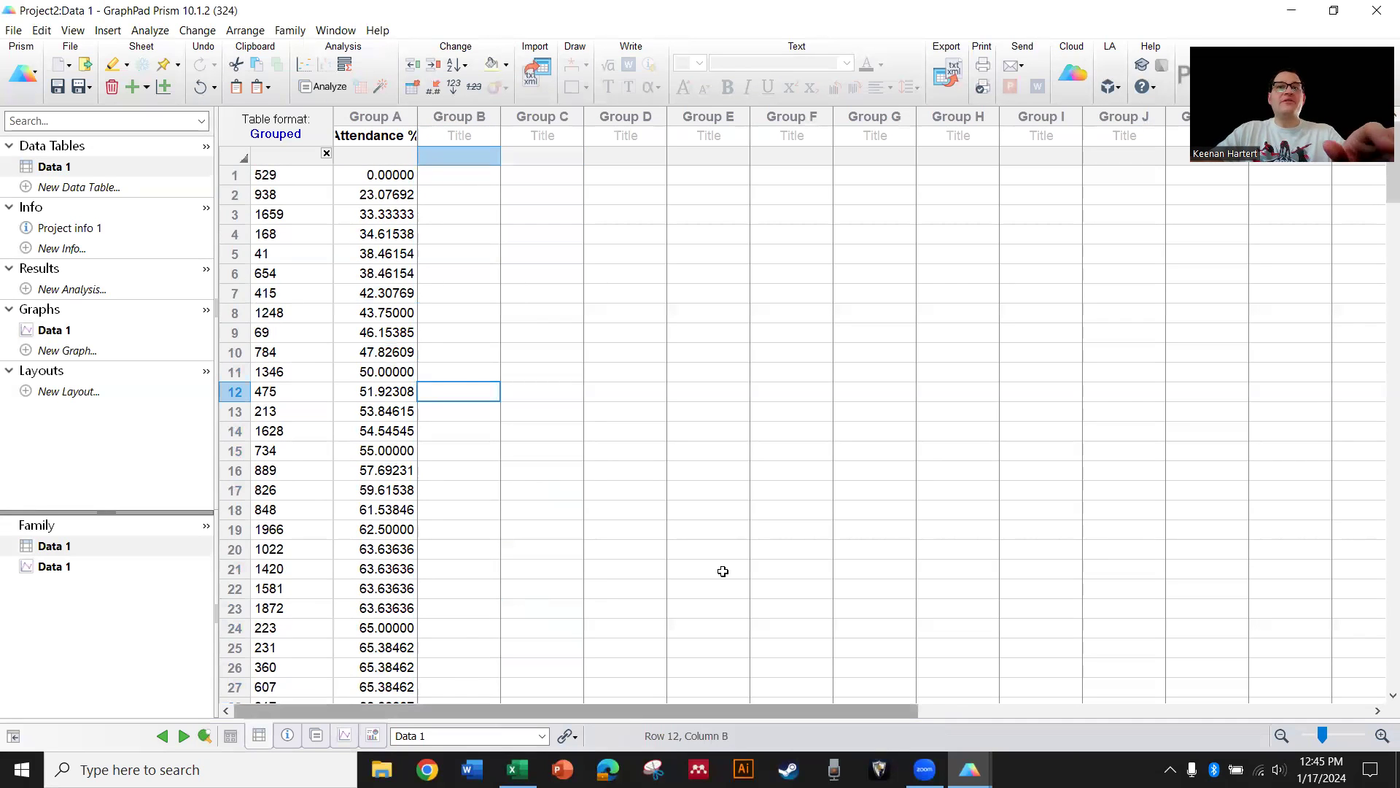
pyautogui.hotkey('alt', 'Tab')
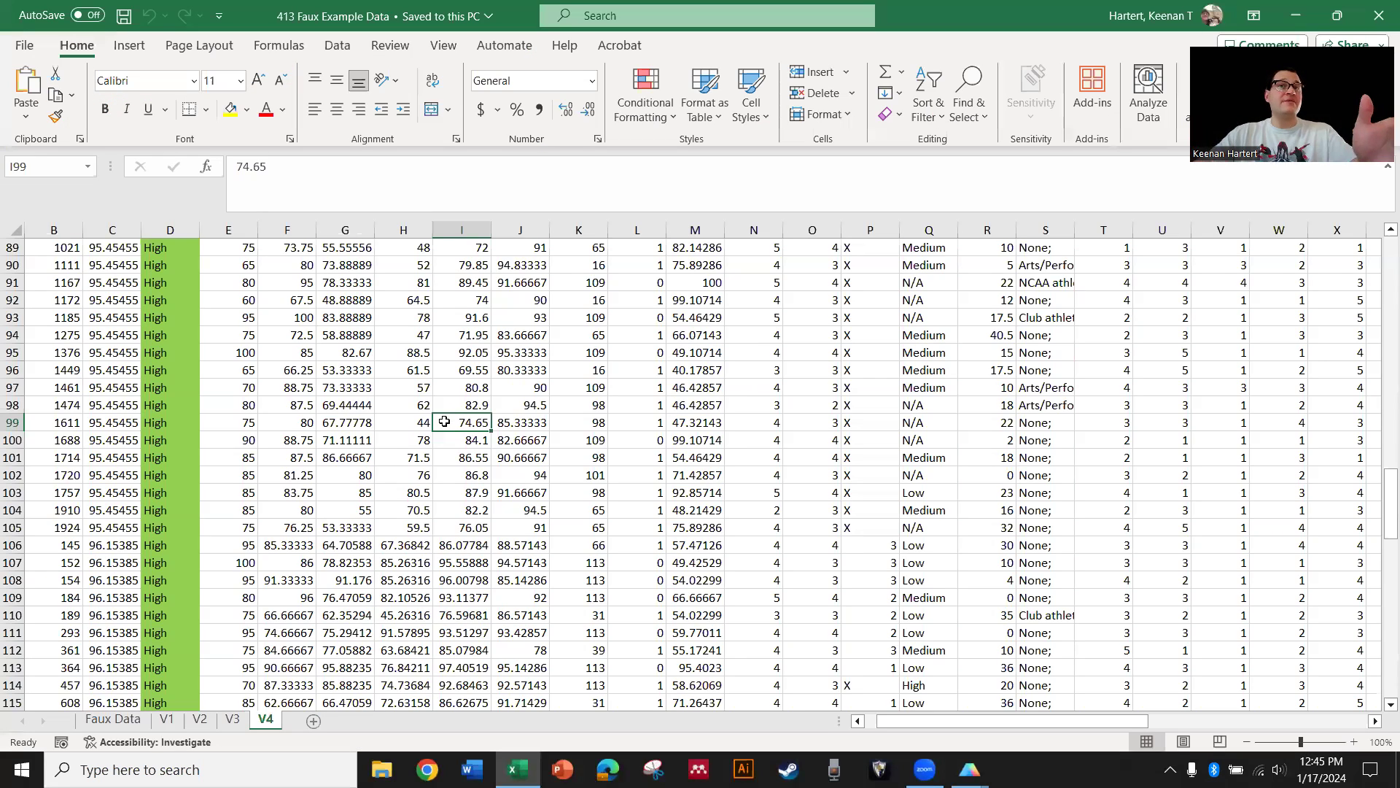
pyautogui.hotkey('ctrl', 'Up')
pyautogui.hotkey('ctrl', 'Up')
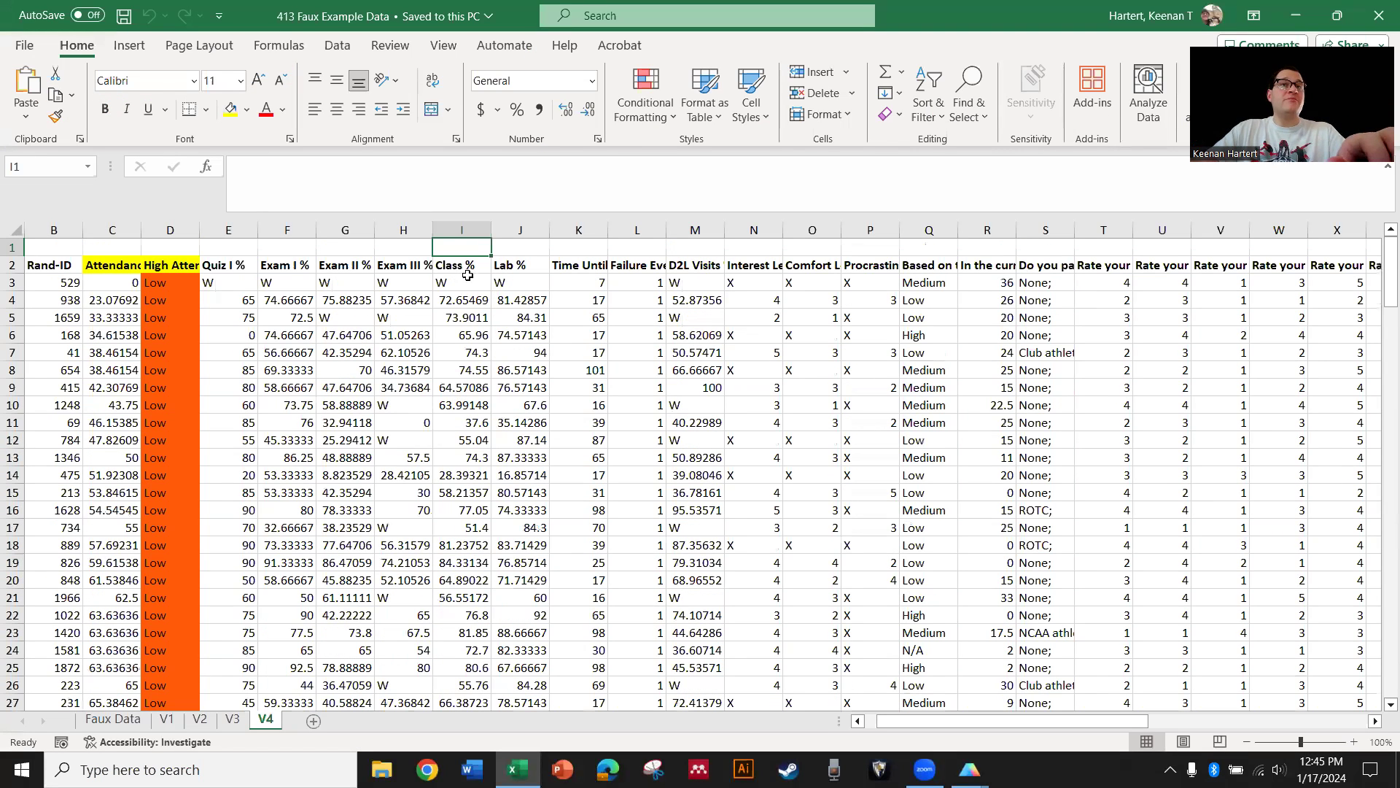
pyautogui.moveTo(474, 285); pyautogui.dragTo(471, 386)
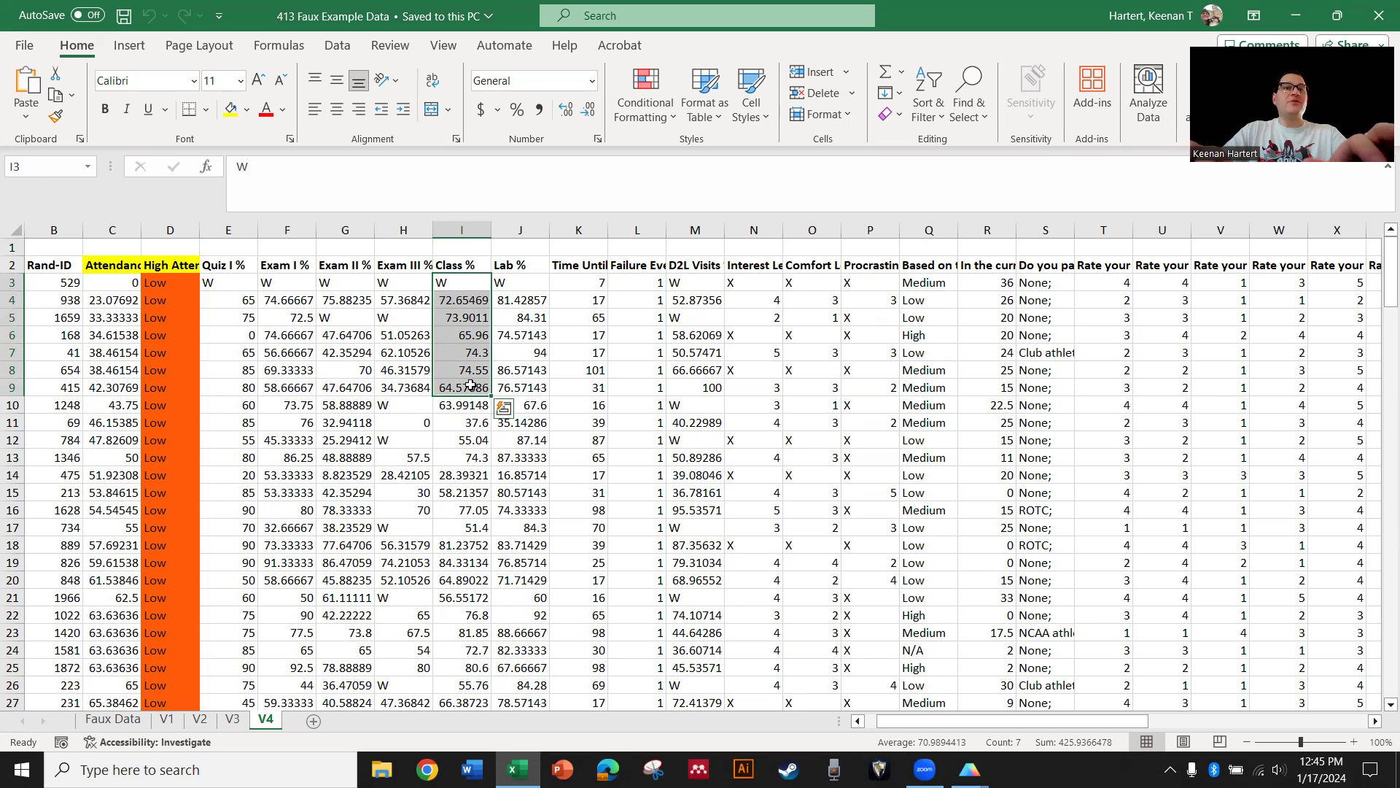
pyautogui.hotkey('ctrl', 'shift', 'Down')
pyautogui.hotkey('ctrl', 'c')
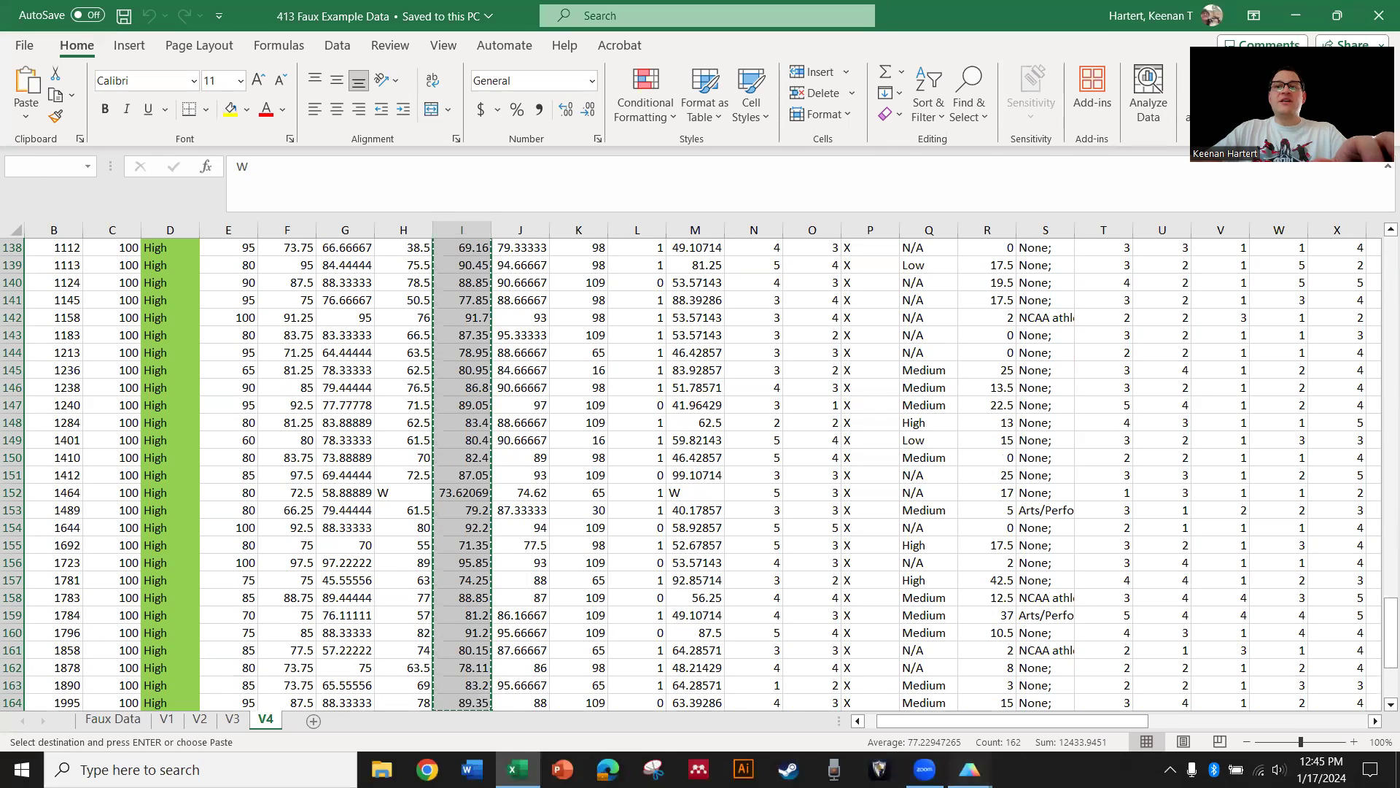
# Switch back to the Prism Data 1 table and try to paste the copied values into Group B from row 1
pyautogui.moveTo(970, 770)
pyautogui.click(1072, 689)
pyautogui.click(455, 181)
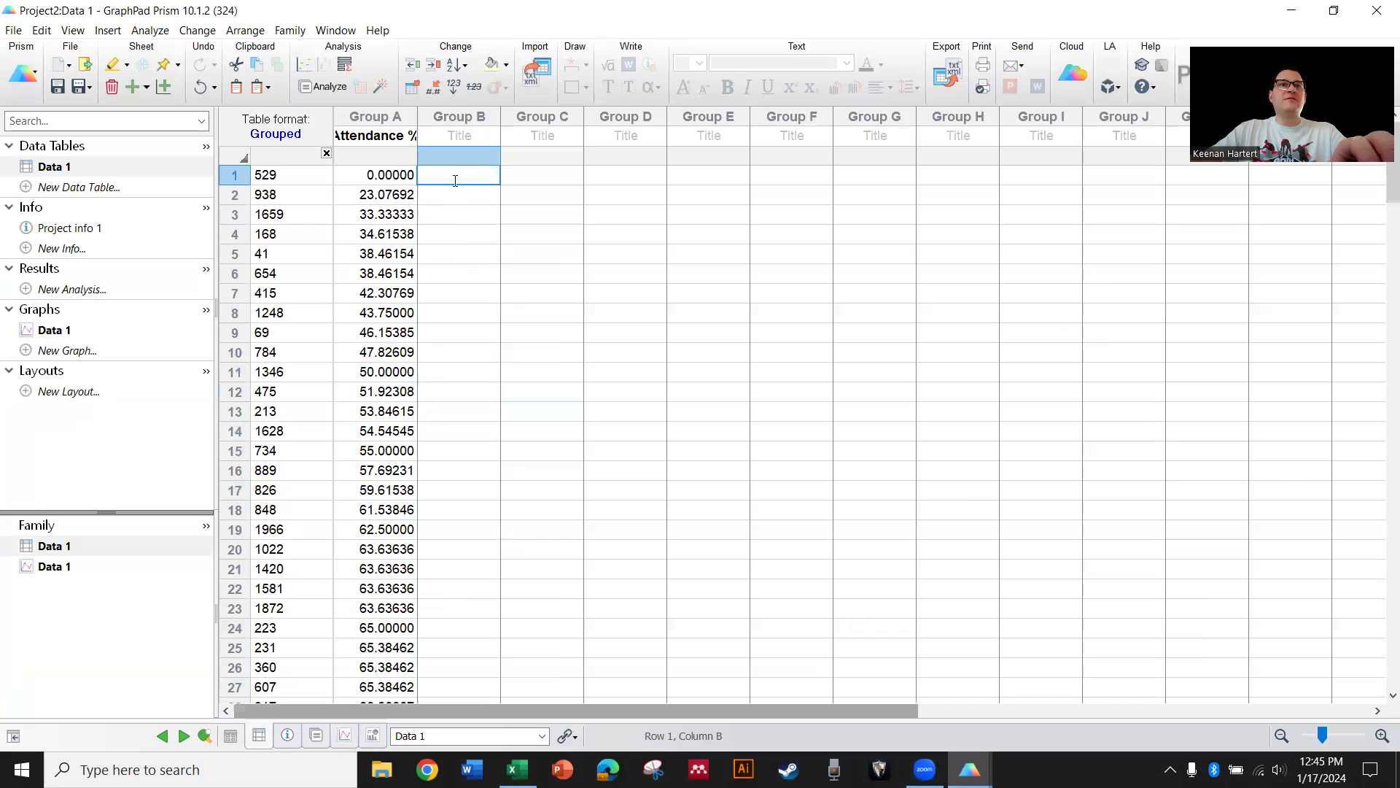
pyautogui.hotkey('ctrl', 'v')
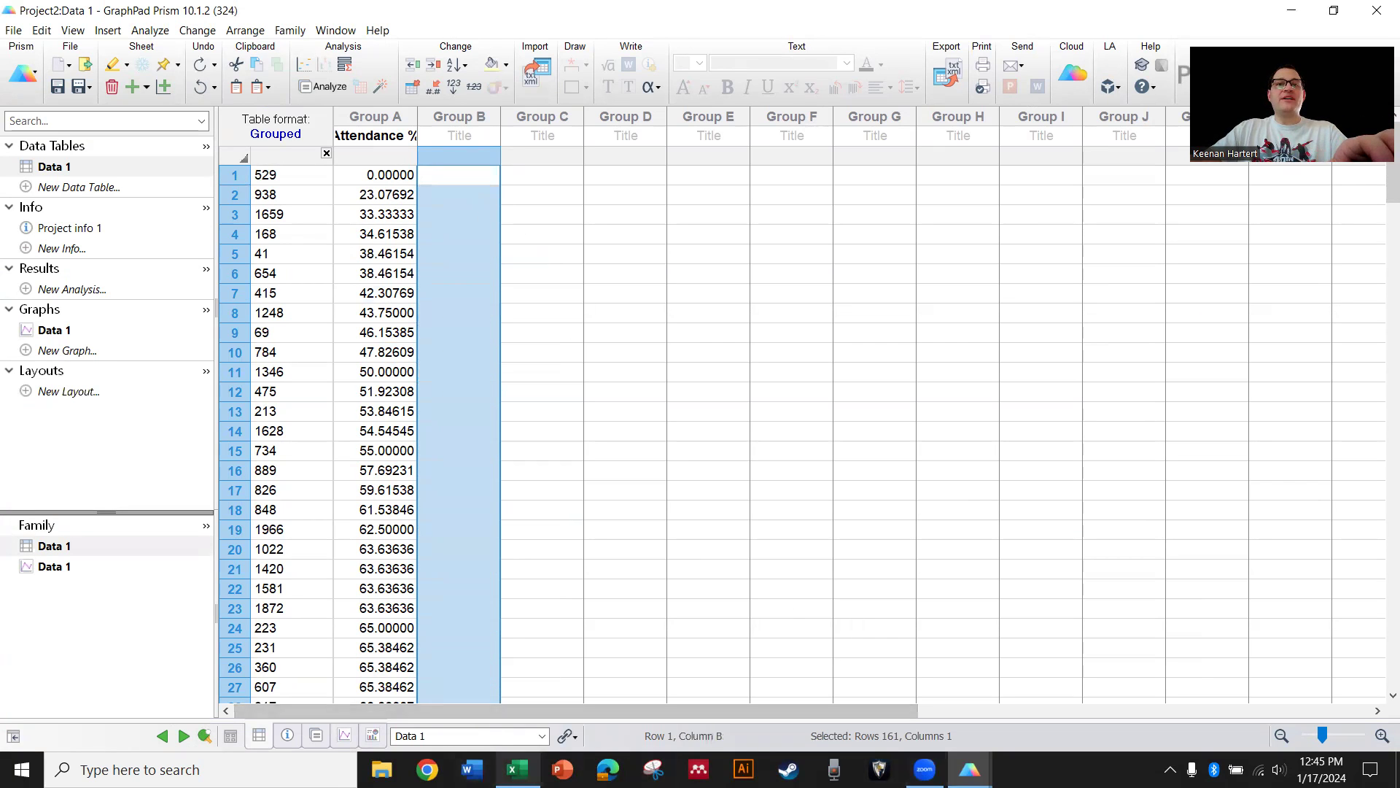
# Copy the Excel Class % values from I4 through the last row and paste them into Prism's Group B starting at row 2
pyautogui.click(517, 769)
pyautogui.hotkey('ctrl', 'Up')
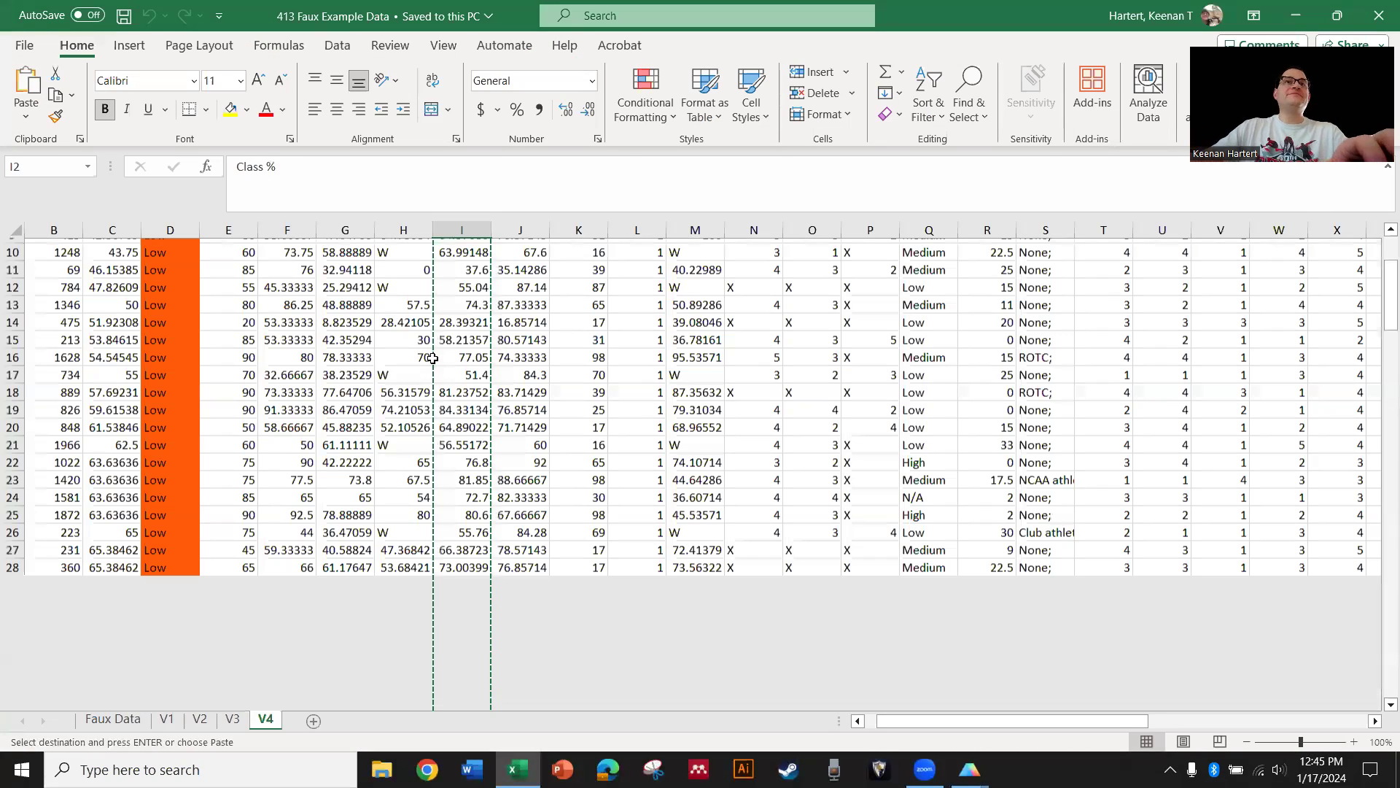
pyautogui.moveTo(464, 286); pyautogui.dragTo(466, 350)
pyautogui.hotkey('ctrl', 'shift', 'Down')
pyautogui.hotkey('ctrl', 'c')
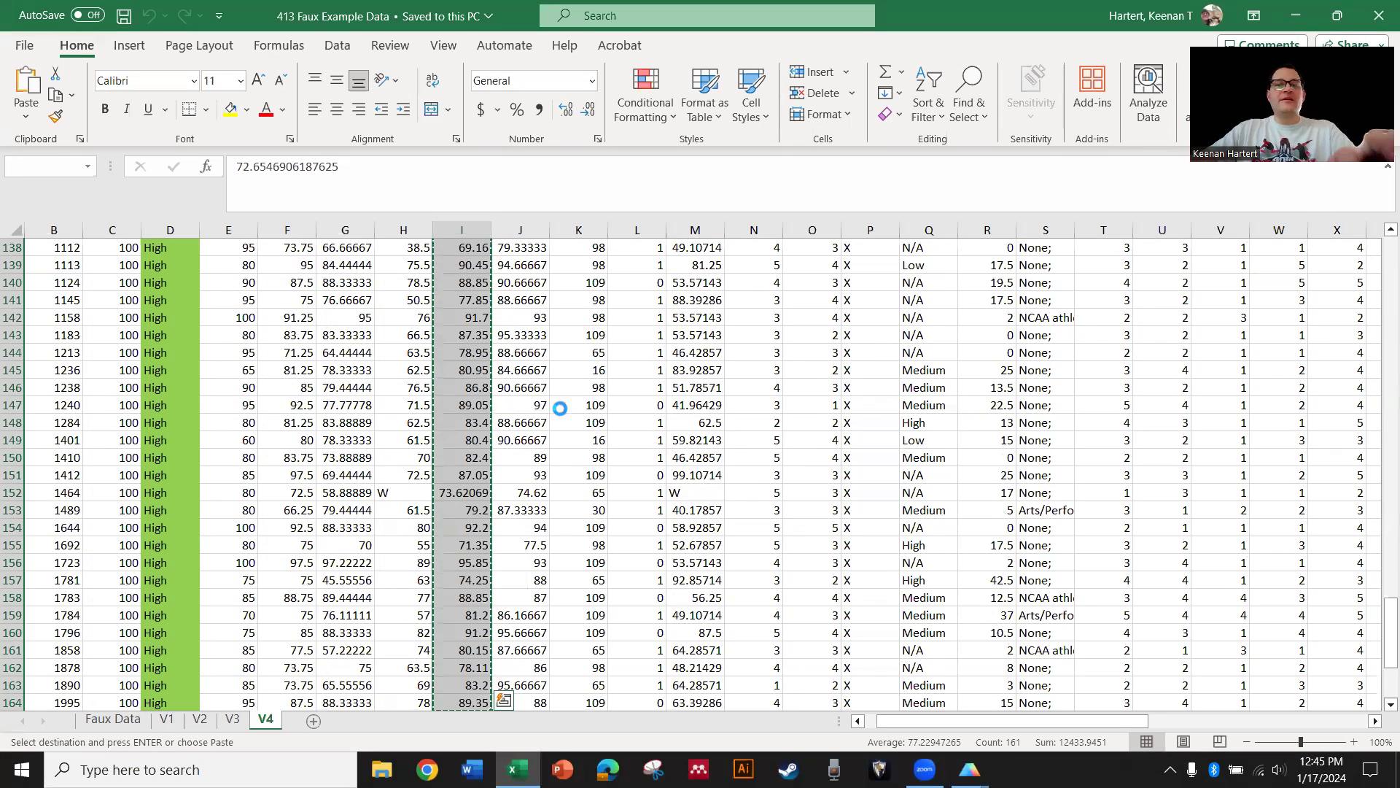
pyautogui.click(969, 769)
pyautogui.click(1025, 692)
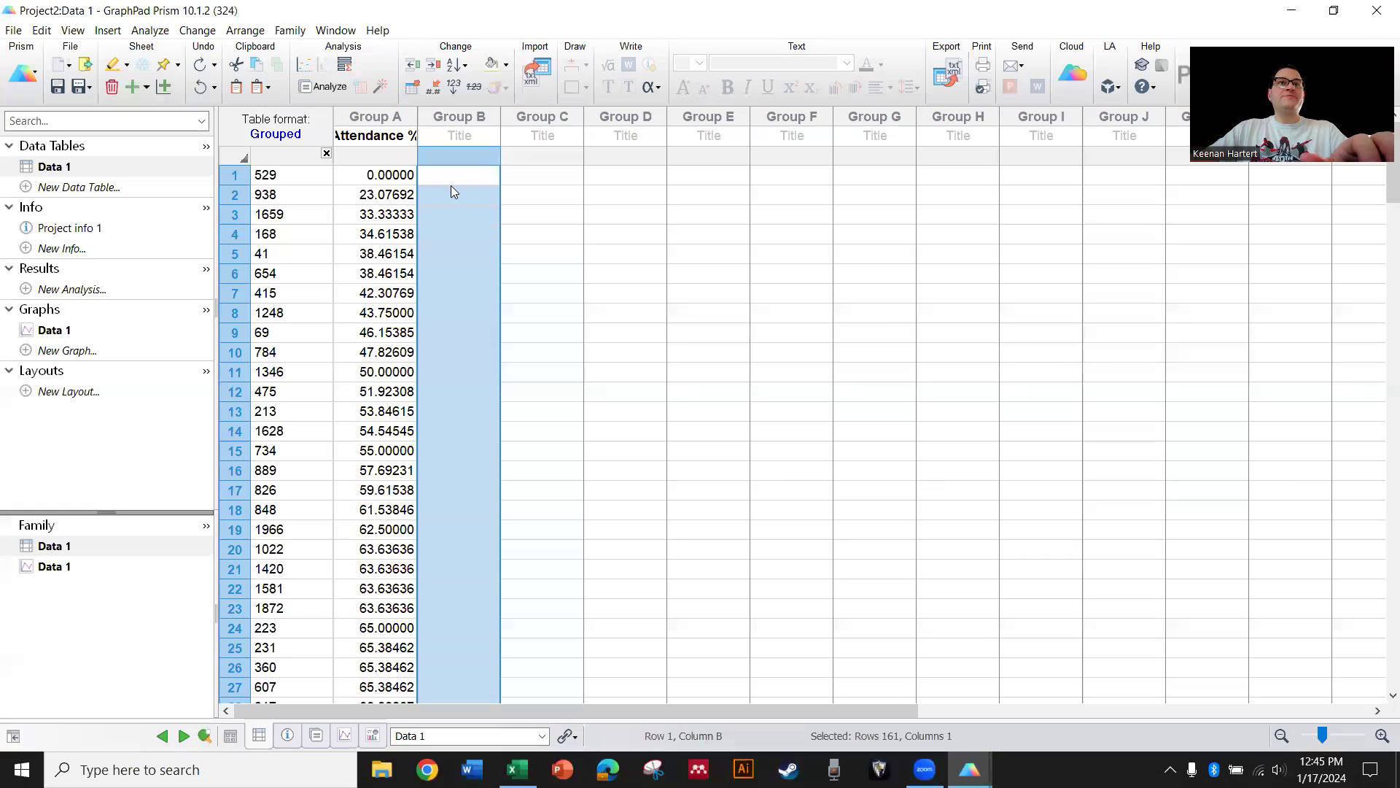
pyautogui.click(453, 191)
pyautogui.hotkey('ctrl', 'v')
# Title the Group B column "Class %" and view the Data 1 graph
pyautogui.click(460, 136)
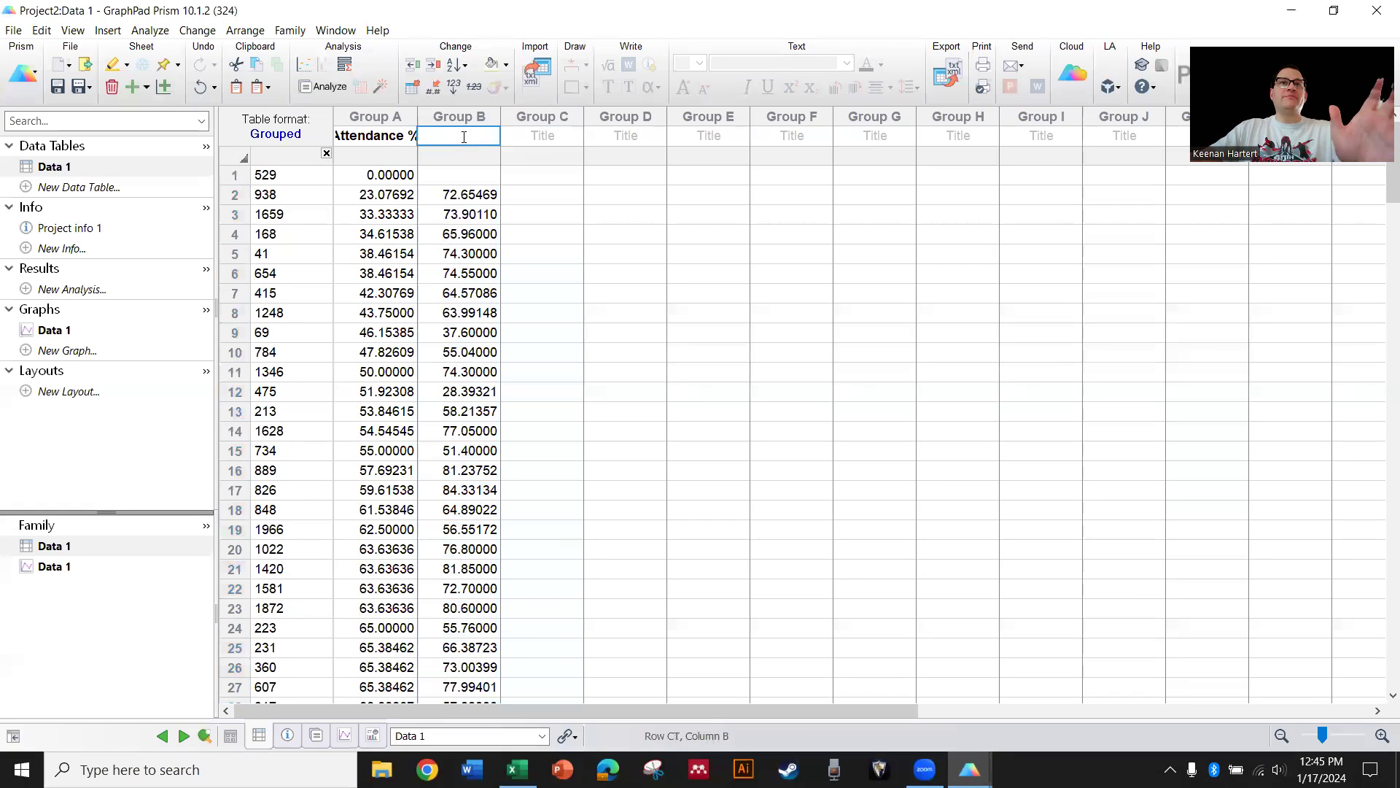
pyautogui.write('Class %')
pyautogui.click(583, 224)
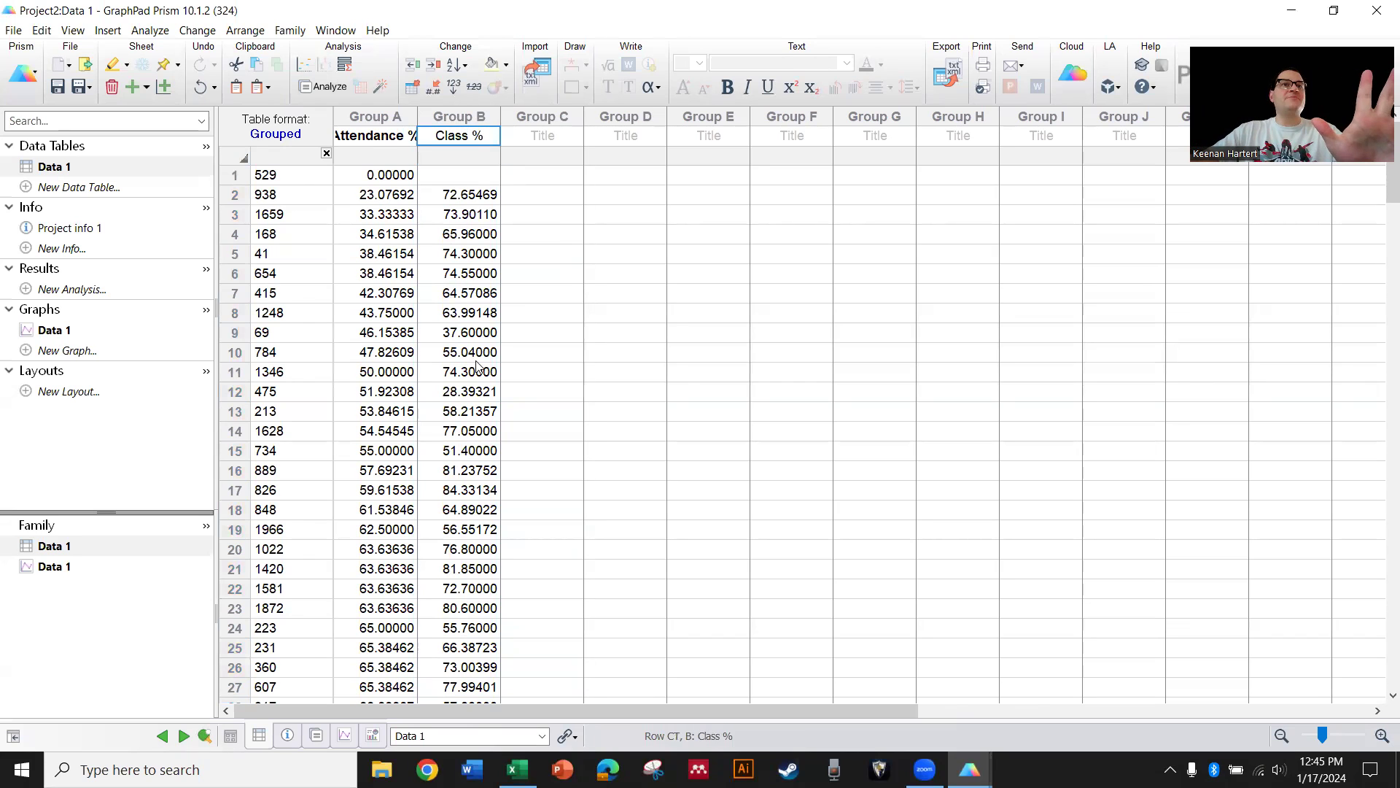
pyautogui.click(73, 330)
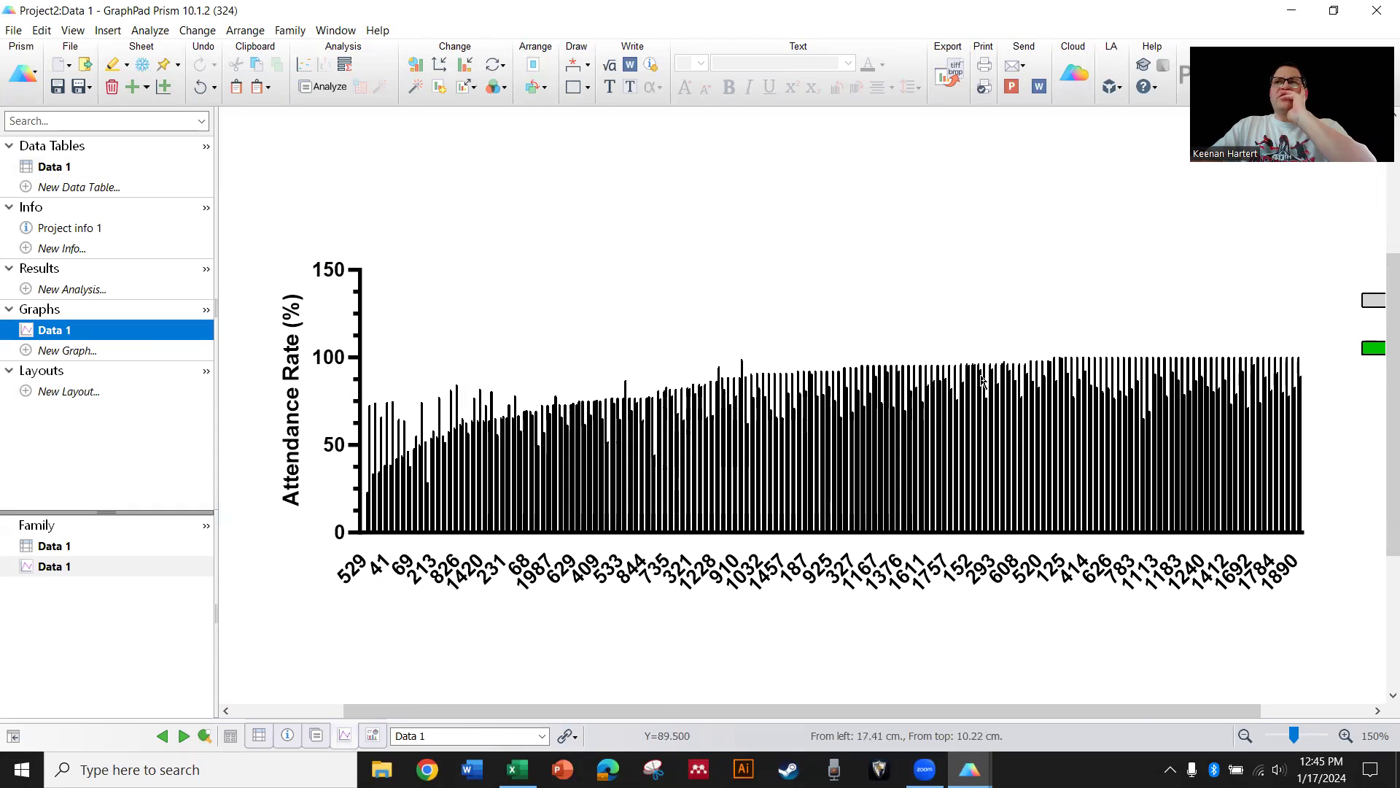
# Delete the contents of rows 18 through 162 in the Data 1 table and view the graph
pyautogui.click(73, 168)
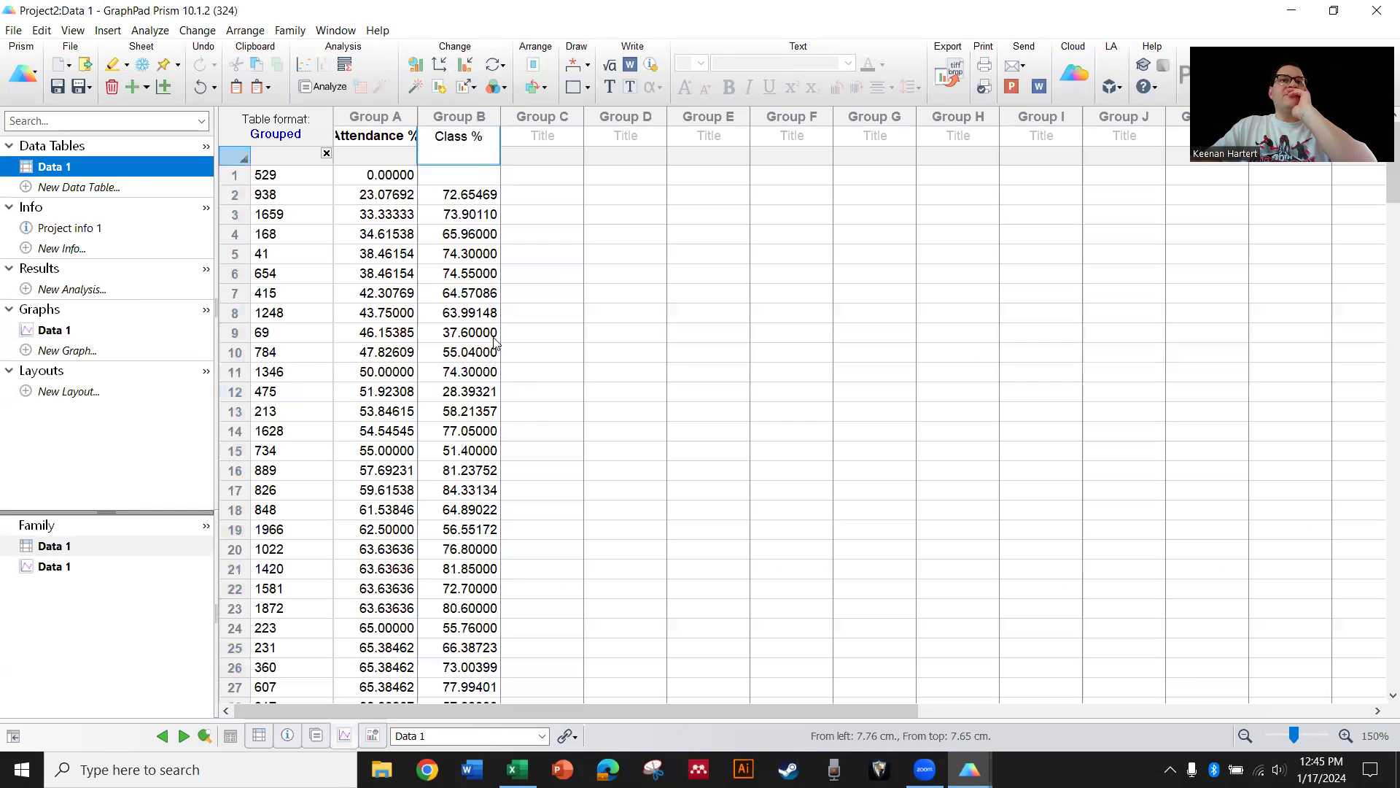
pyautogui.scroll(-3, 235, 434)
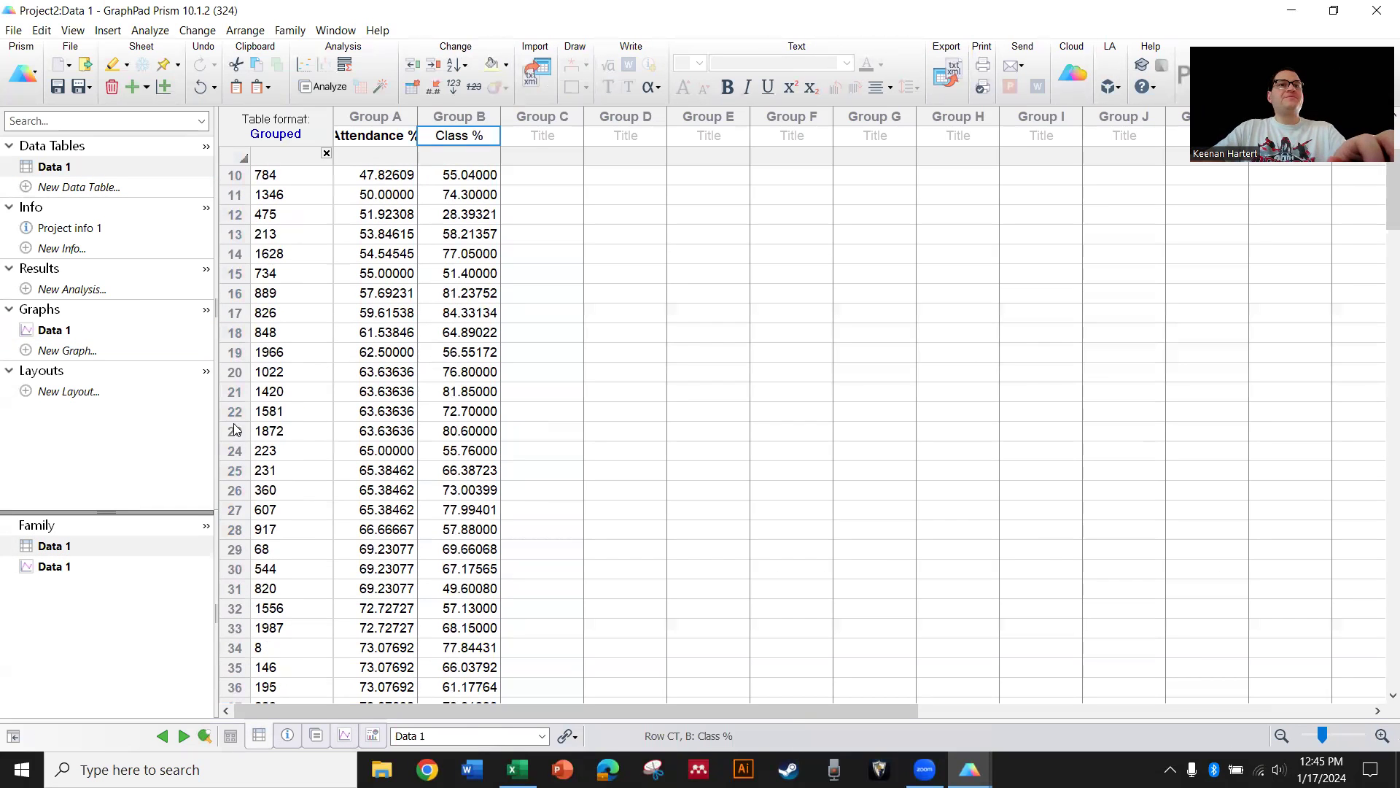
pyautogui.moveTo(235, 401); pyautogui.dragTo(234, 607)
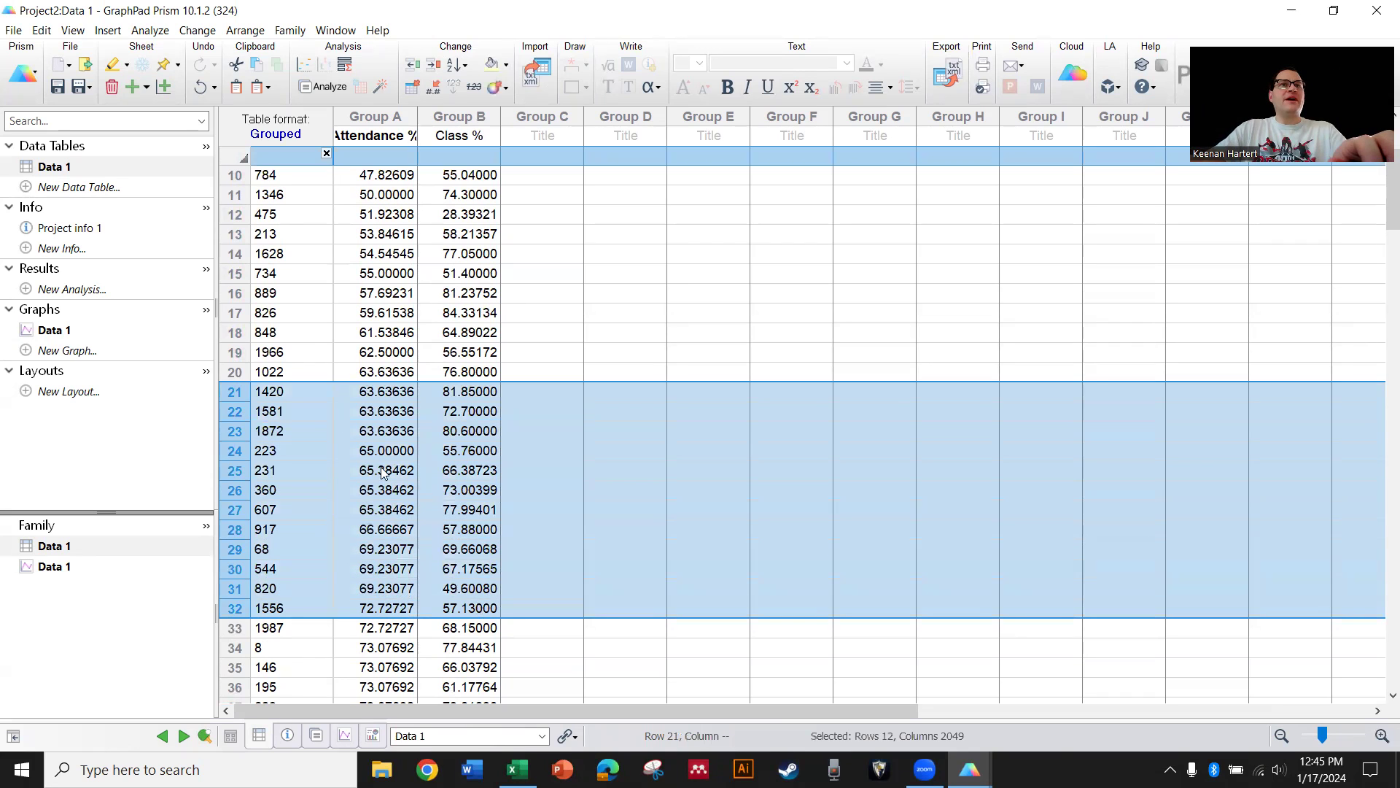
pyautogui.moveTo(390, 339); pyautogui.dragTo(476, 515)
pyautogui.hotkey('ctrl', 'shift', 'Down')
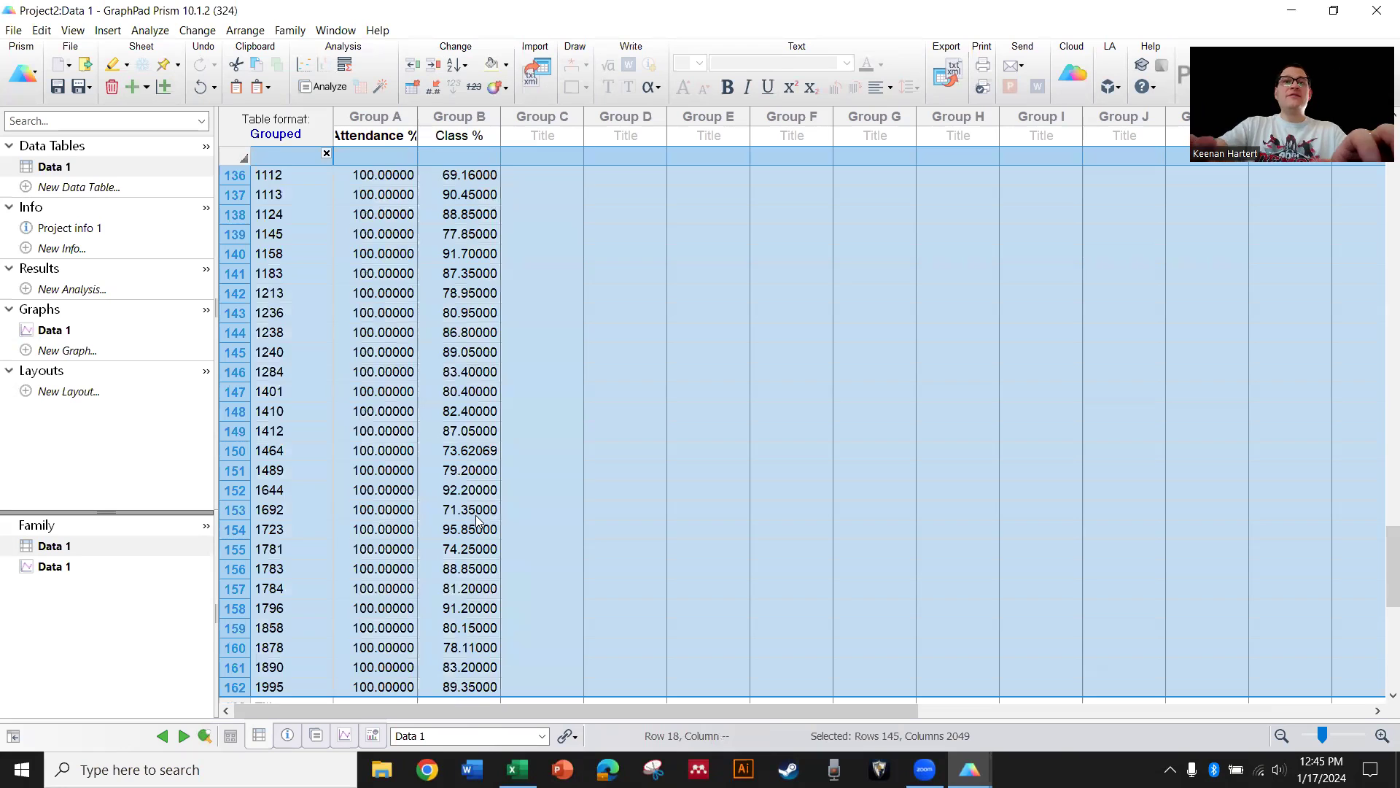
pyautogui.press('Delete')
pyautogui.scroll(20, 476, 503)
pyautogui.click(102, 328)
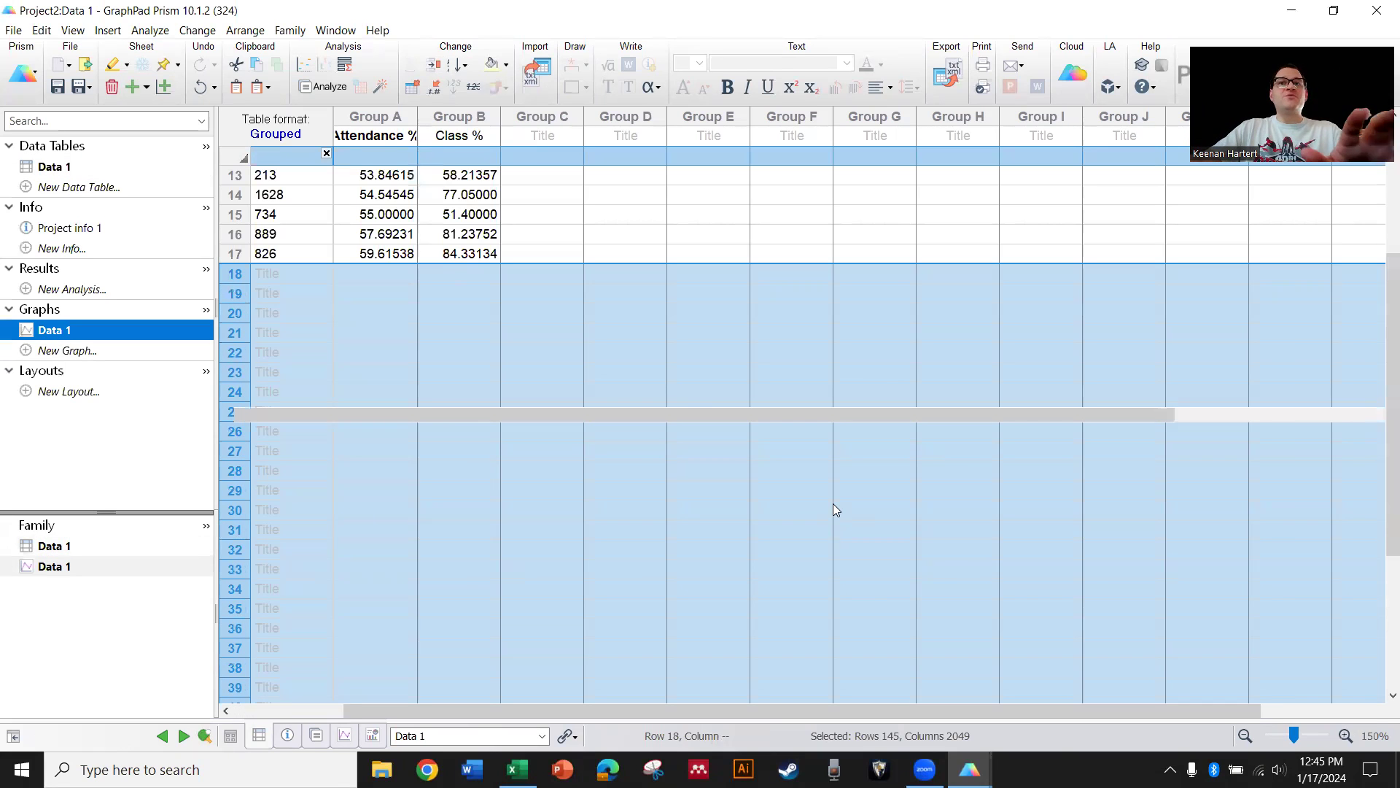
pyautogui.click(837, 242)
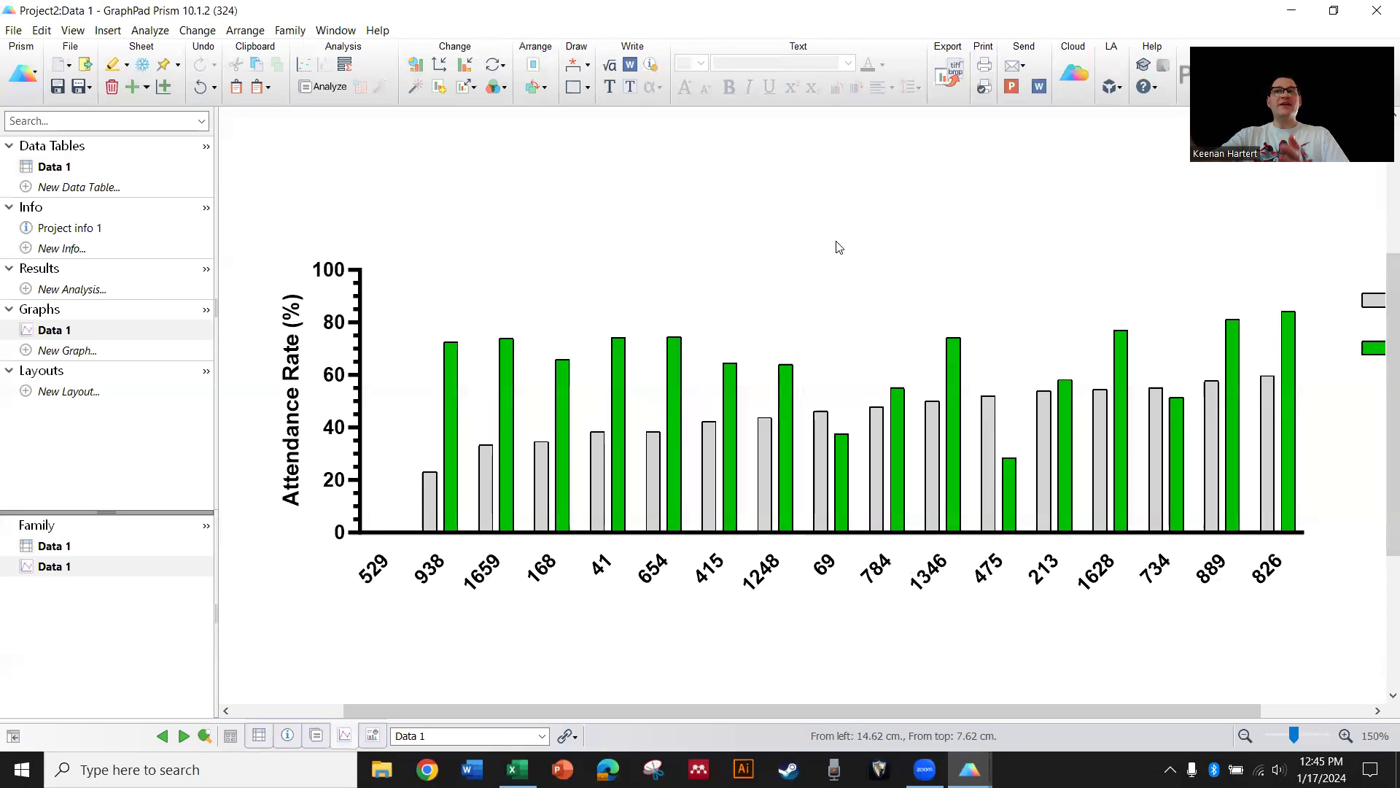
# Delete row 1 (student 529) from the Data 1 table and view the updated graph
pyautogui.scroll(-1, 849, 260)
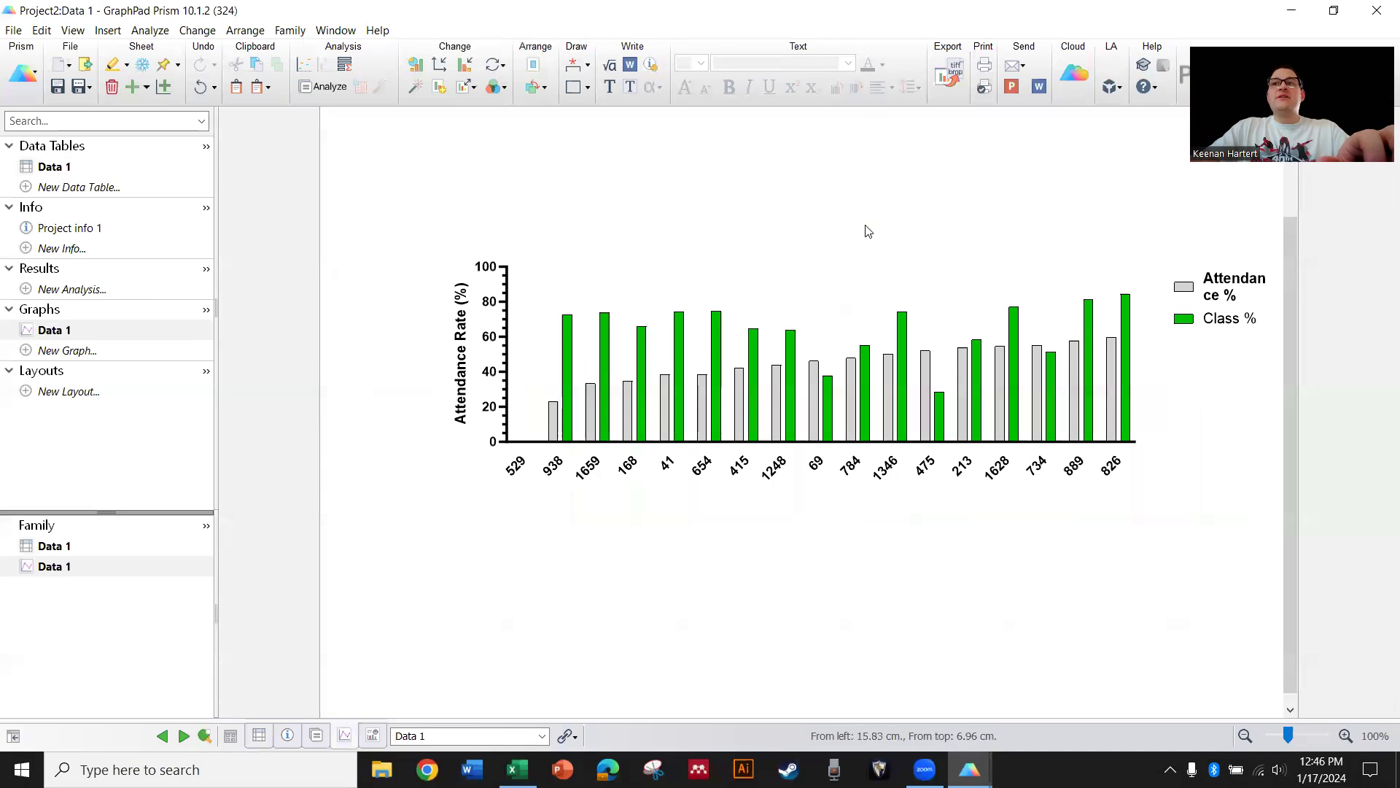
pyautogui.click(563, 446)
pyautogui.click(54, 166)
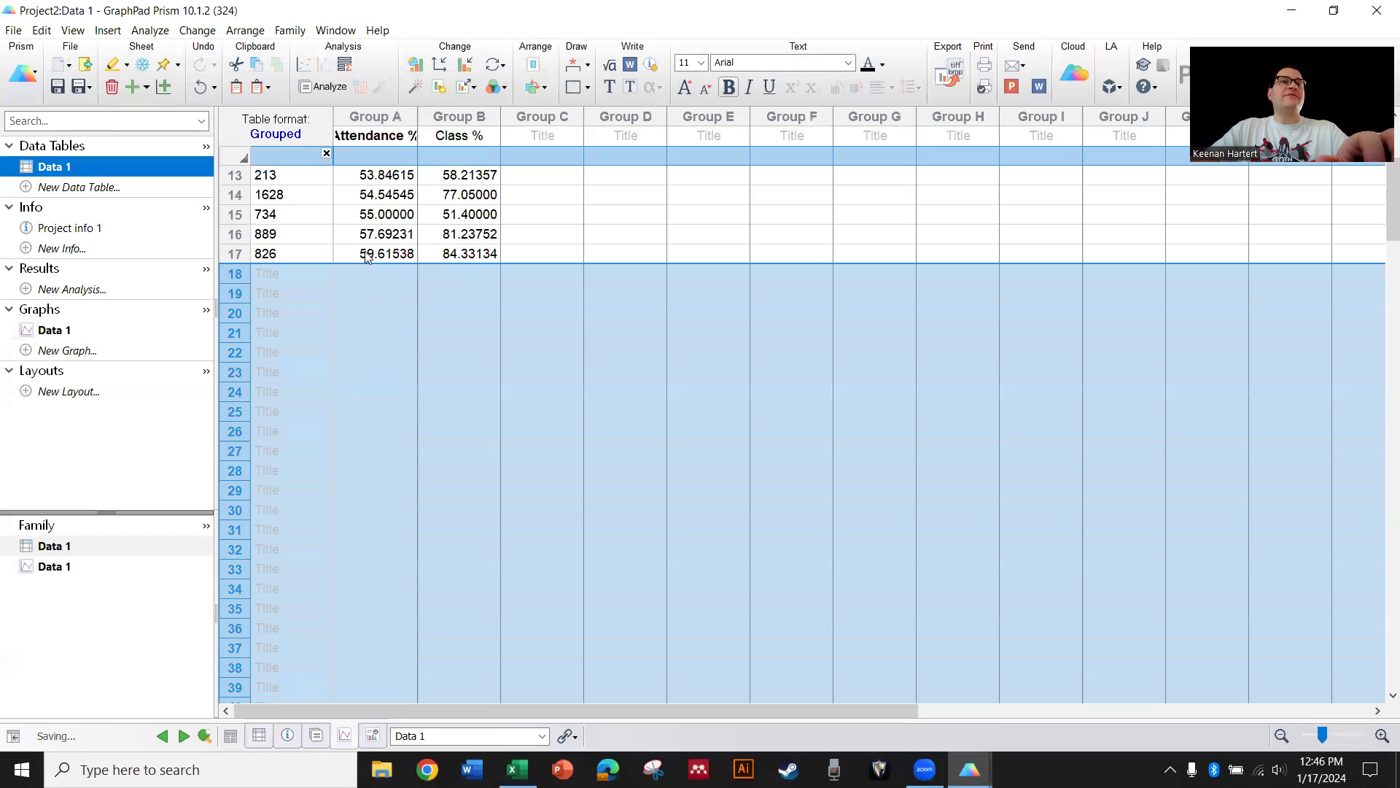
pyautogui.click(310, 253)
pyautogui.scroll(4, 299, 219)
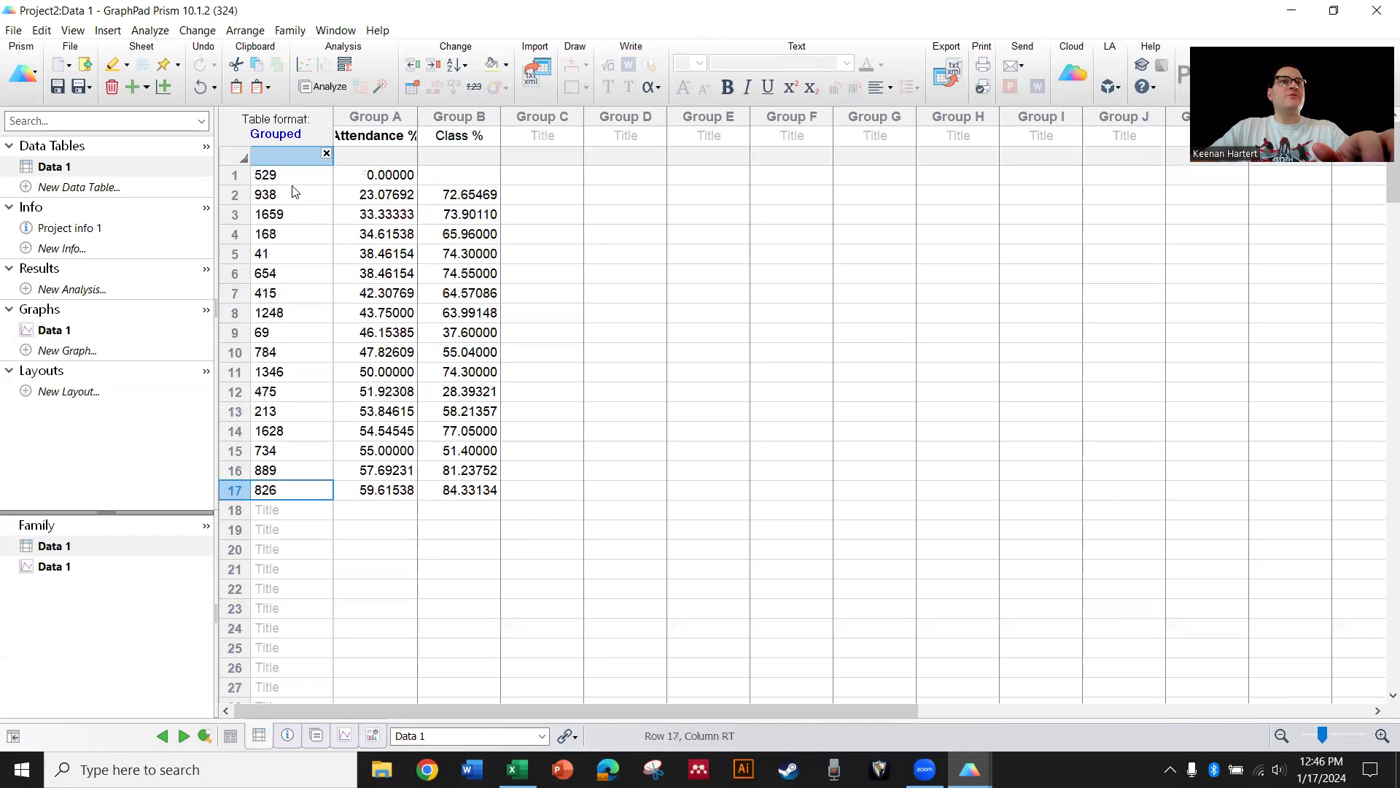
pyautogui.rightClick(239, 177)
pyautogui.click(343, 309)
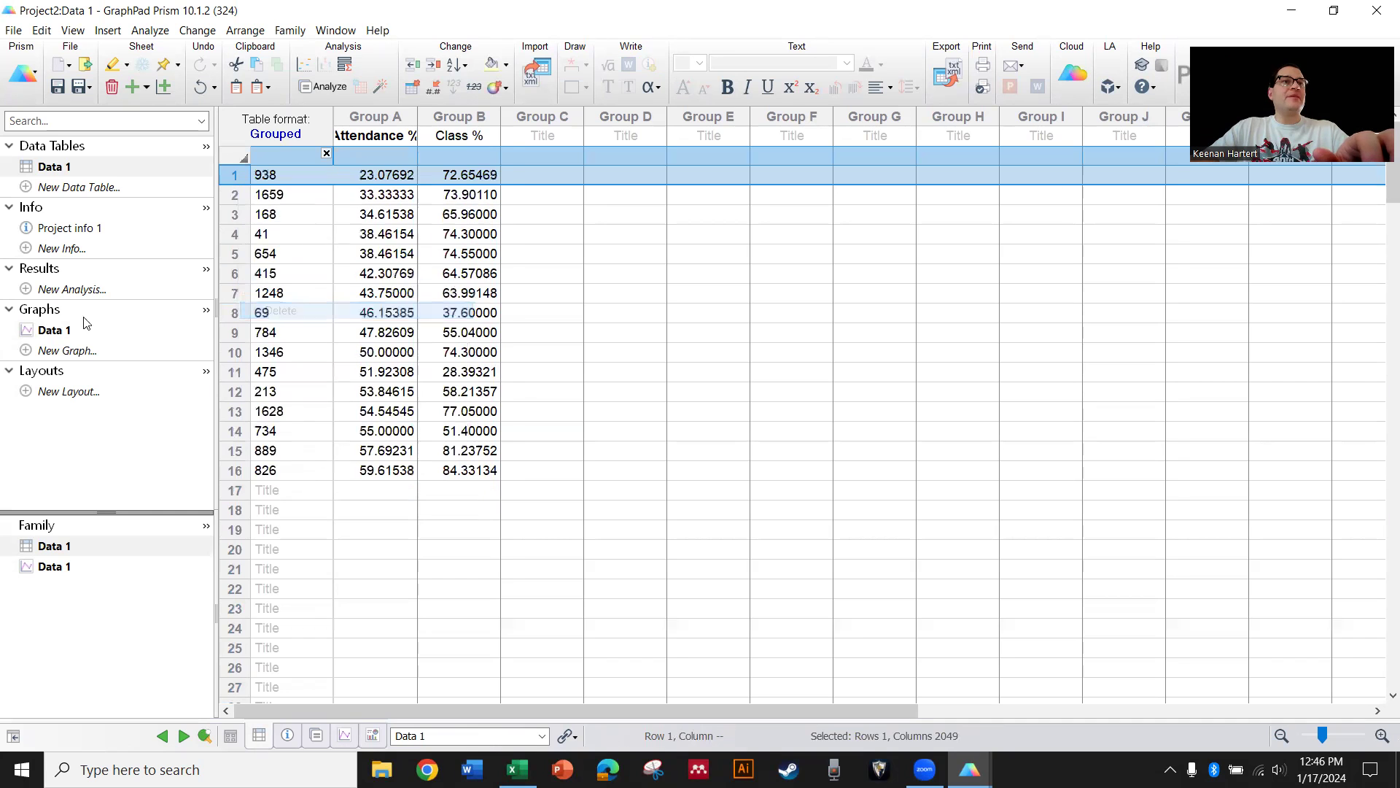
pyautogui.click(54, 329)
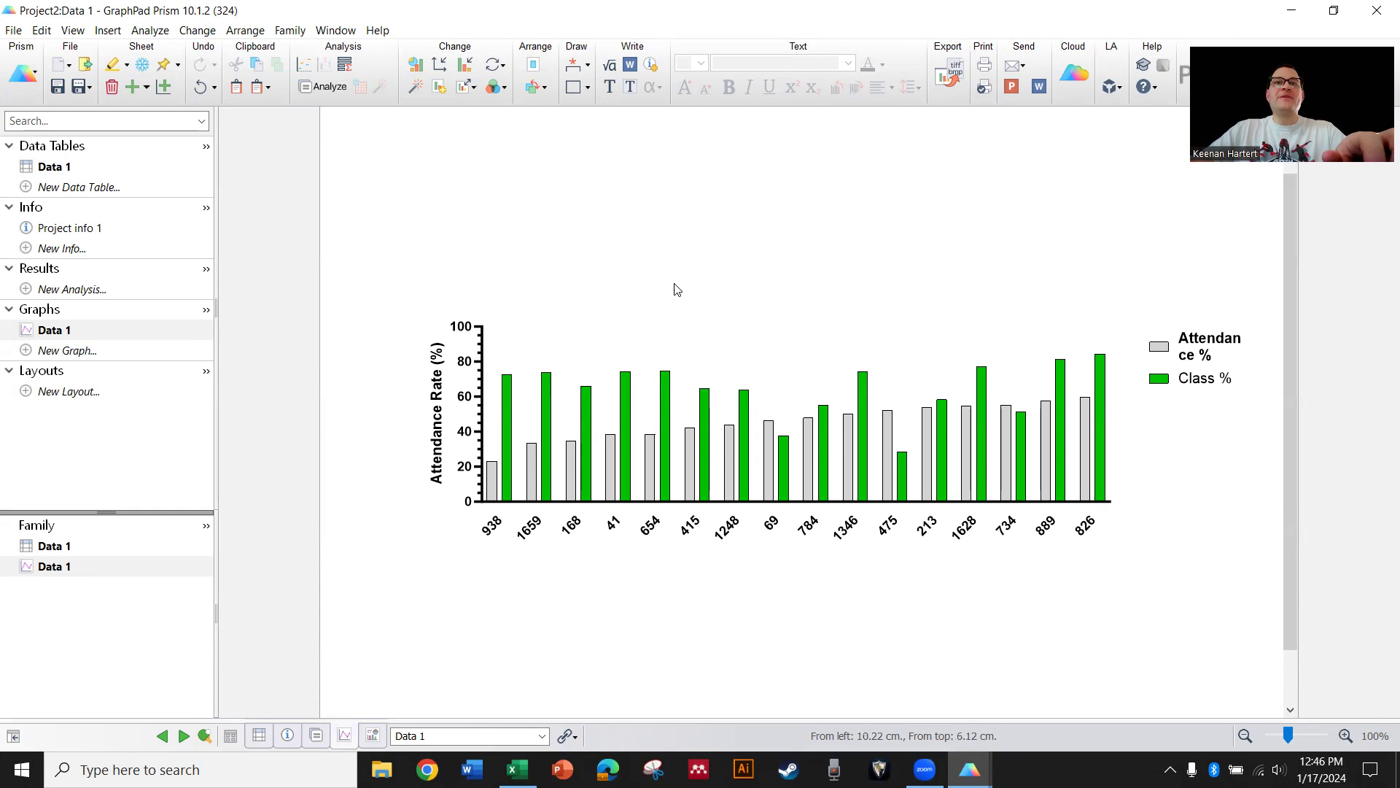
# In the graph's format settings, reorder the data sets so Class % comes before Attendance %, and apply the change
pyautogui.scroll(1, 720, 361)
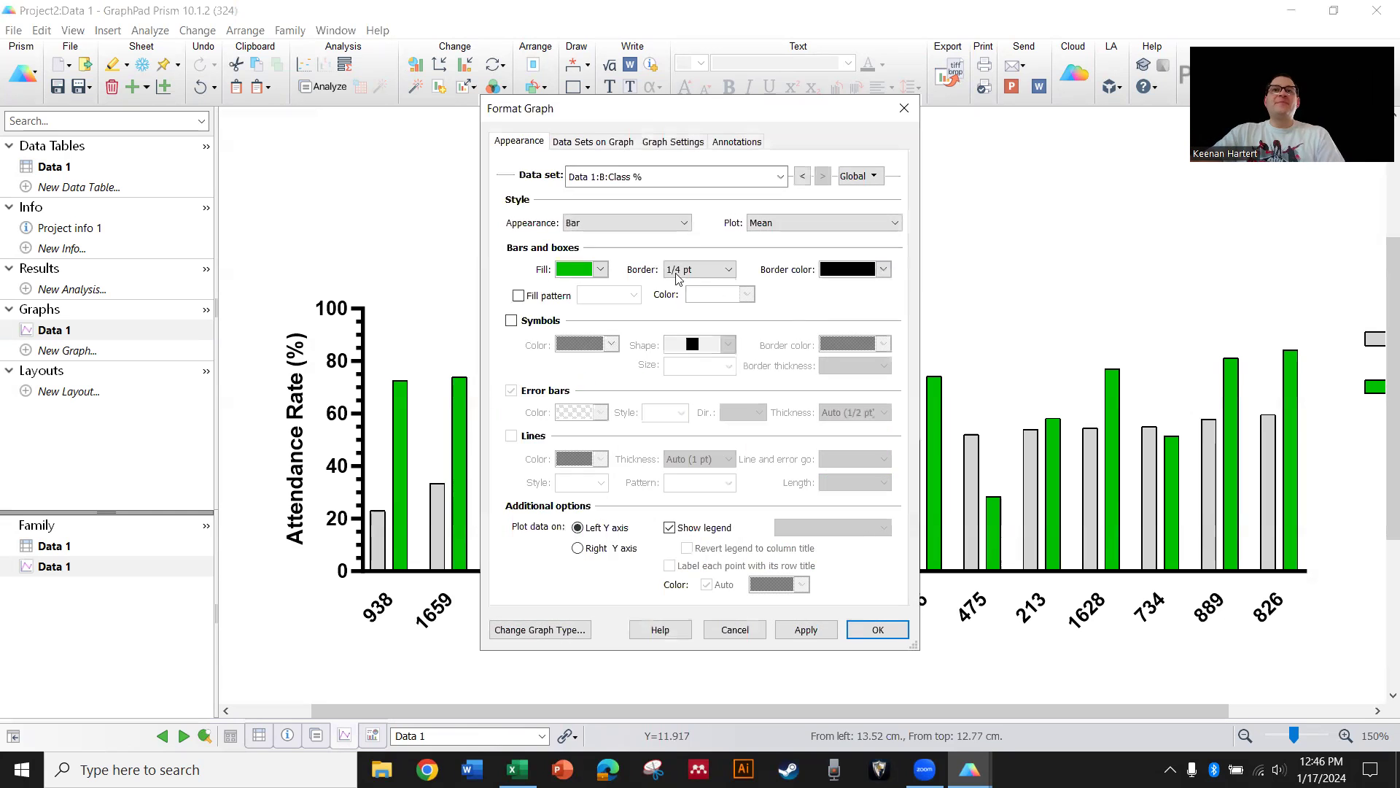
pyautogui.click(621, 142)
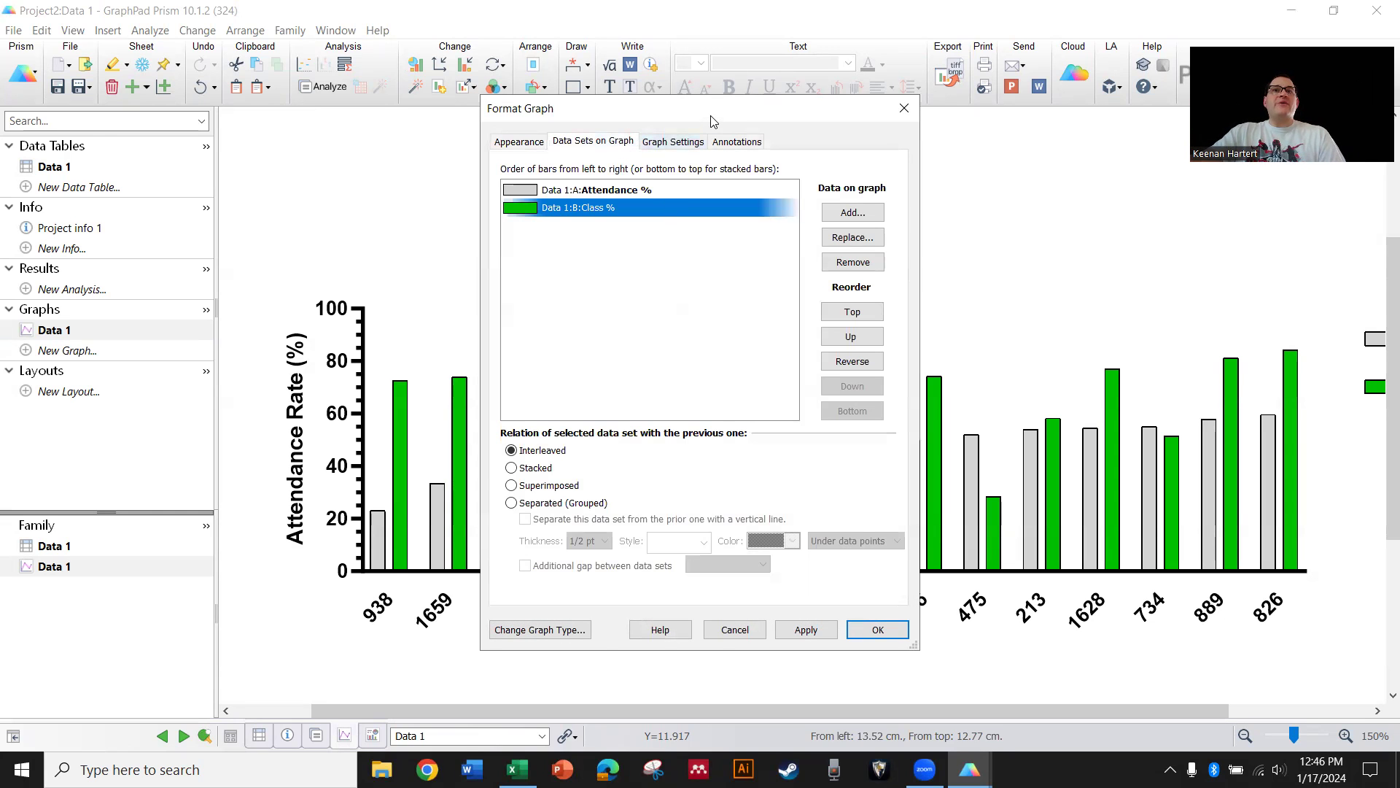
pyautogui.moveTo(713, 121); pyautogui.dragTo(190, 133)
pyautogui.click(73, 209)
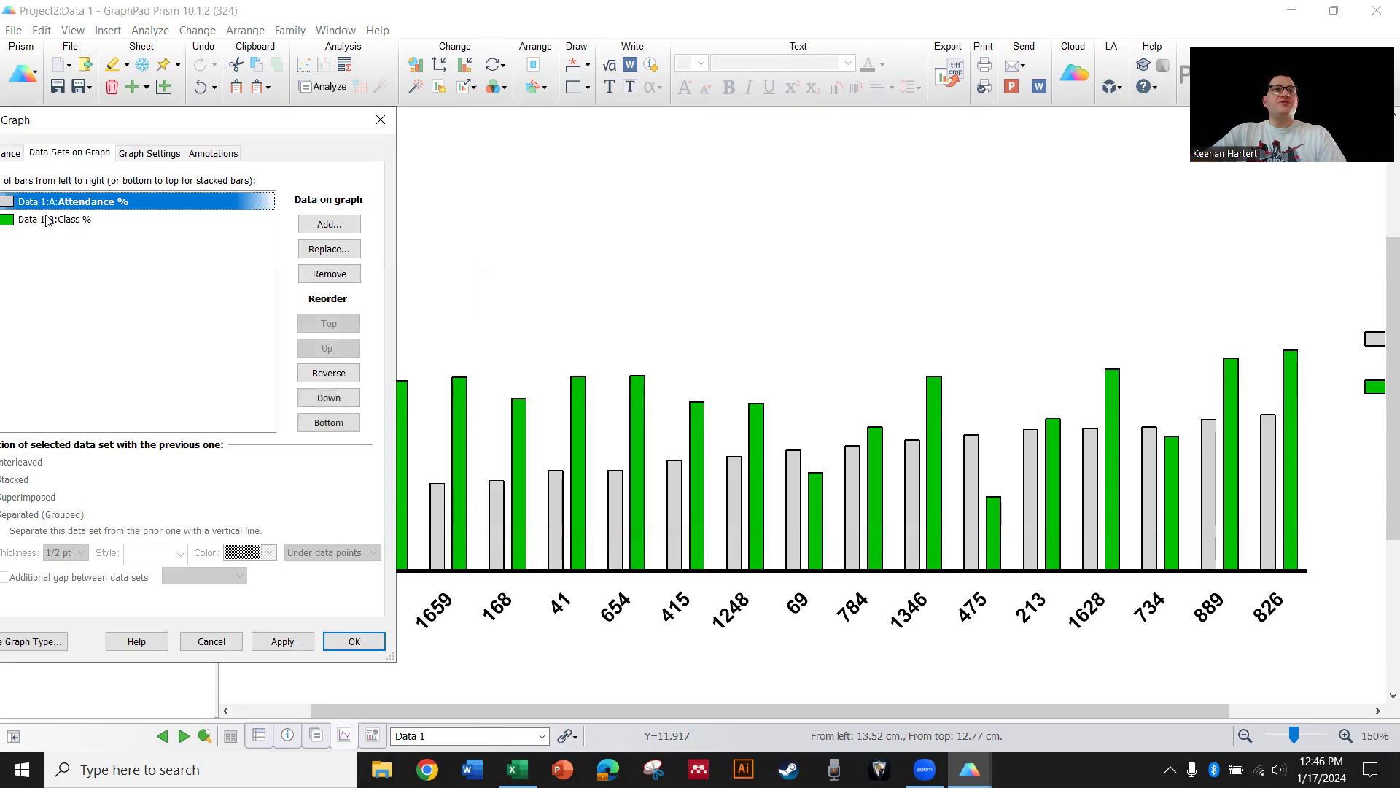
pyautogui.click(46, 220)
pyautogui.click(327, 348)
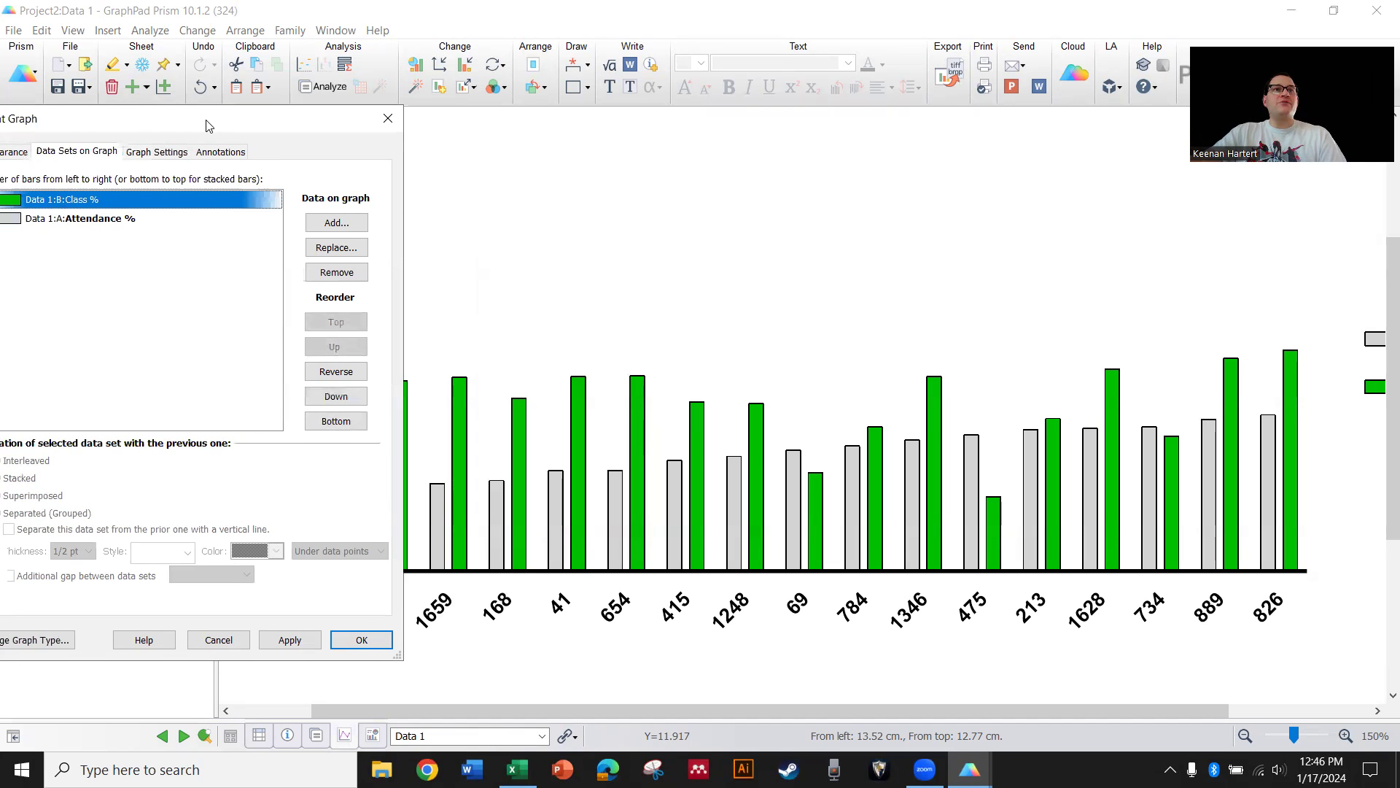
pyautogui.moveTo(155, 121); pyautogui.dragTo(266, 116)
pyautogui.moveTo(153, 222); pyautogui.dragTo(146, 192)
pyautogui.click(394, 638)
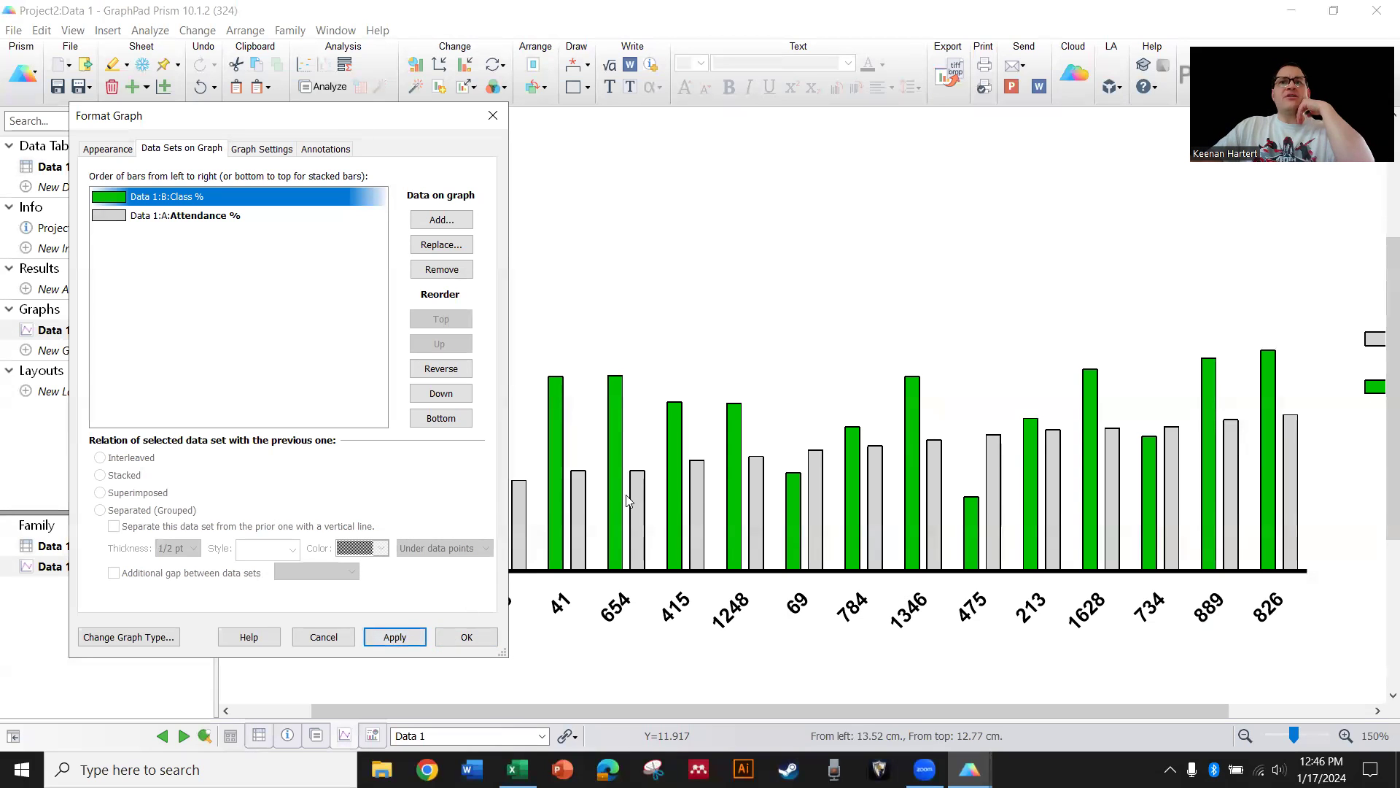
# In the graph's settings, set the spacing between adjacent data to 10% and the additional gap between groups to 5%
pyautogui.click(249, 151)
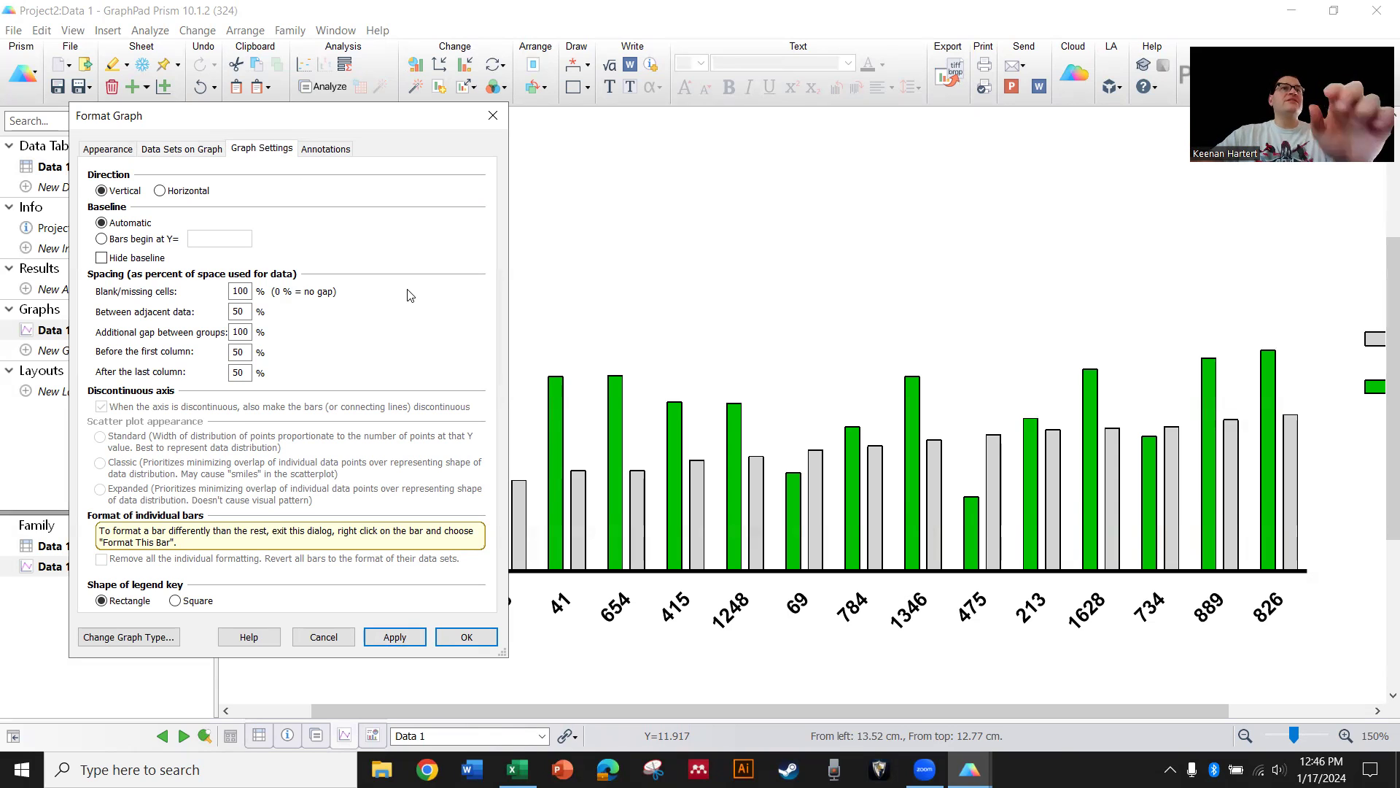
pyautogui.moveTo(247, 311); pyautogui.dragTo(211, 313)
pyautogui.write('1')
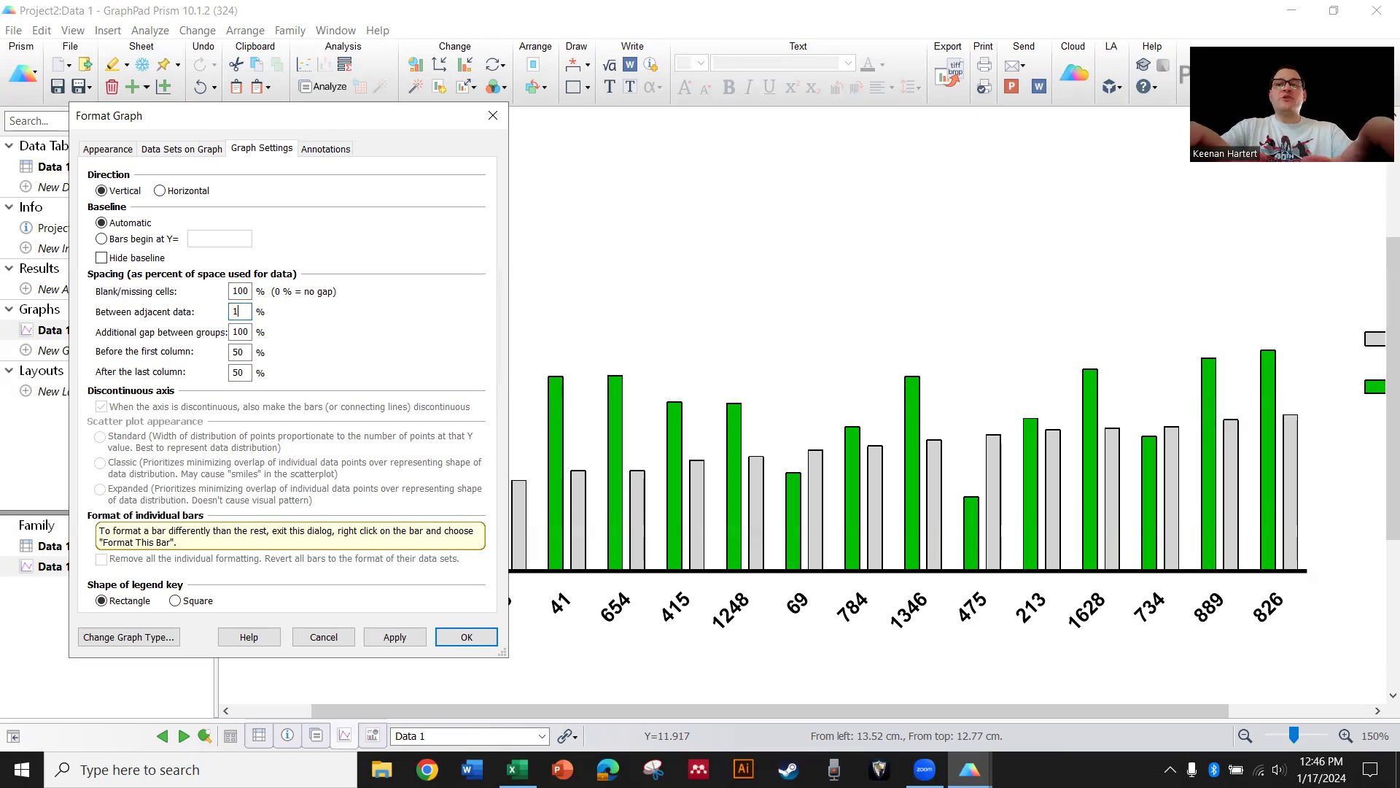
pyautogui.doubleClick(240, 333)
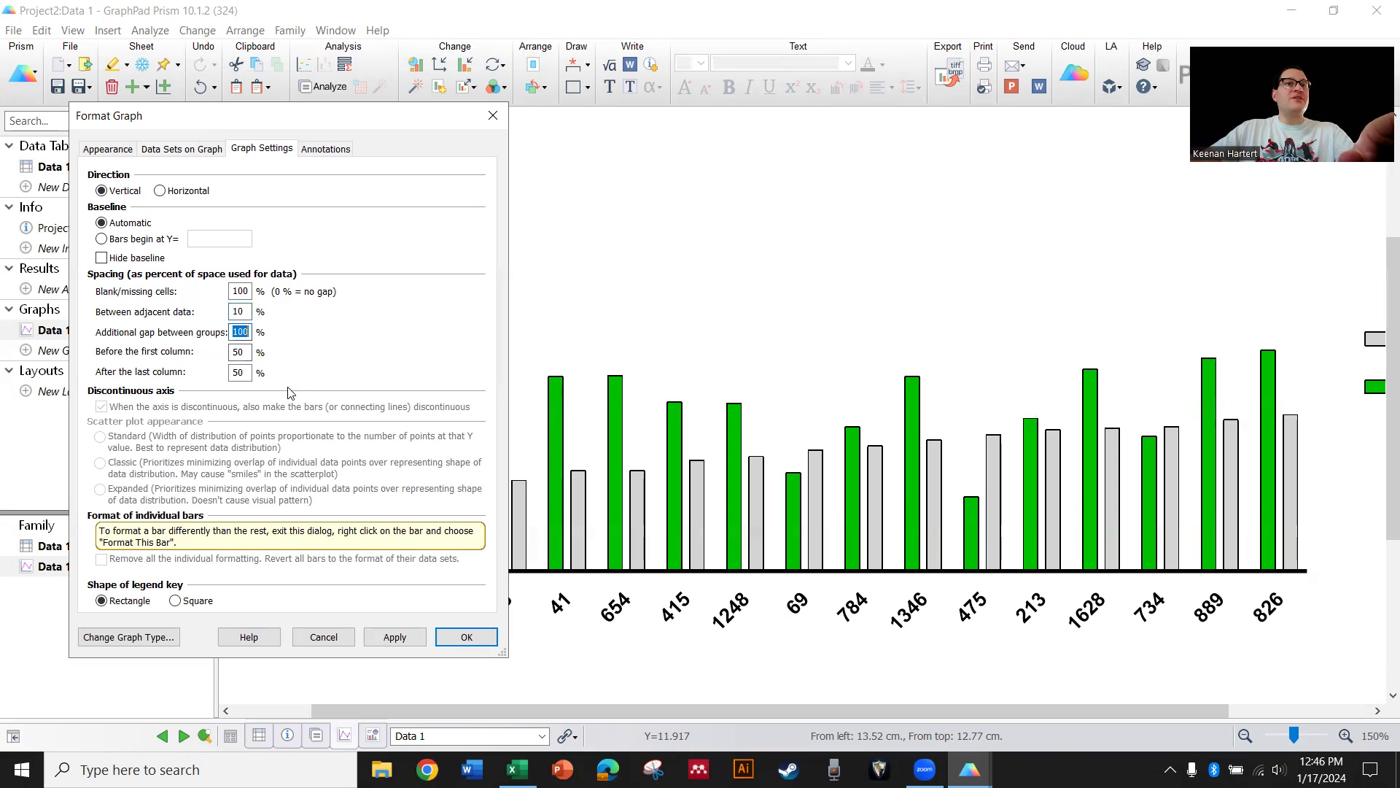
pyautogui.write('0')
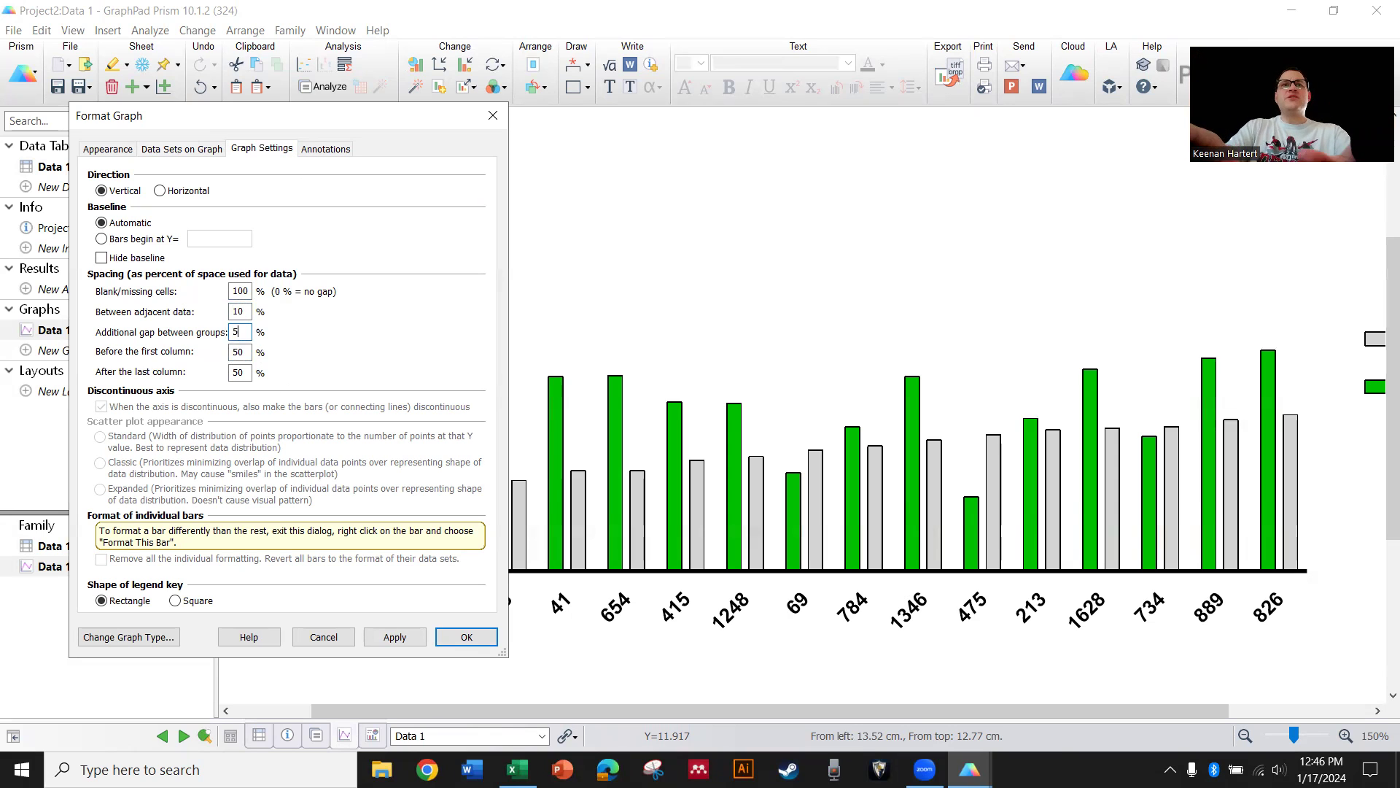
pyautogui.press('Return')
pyautogui.click(746, 252)
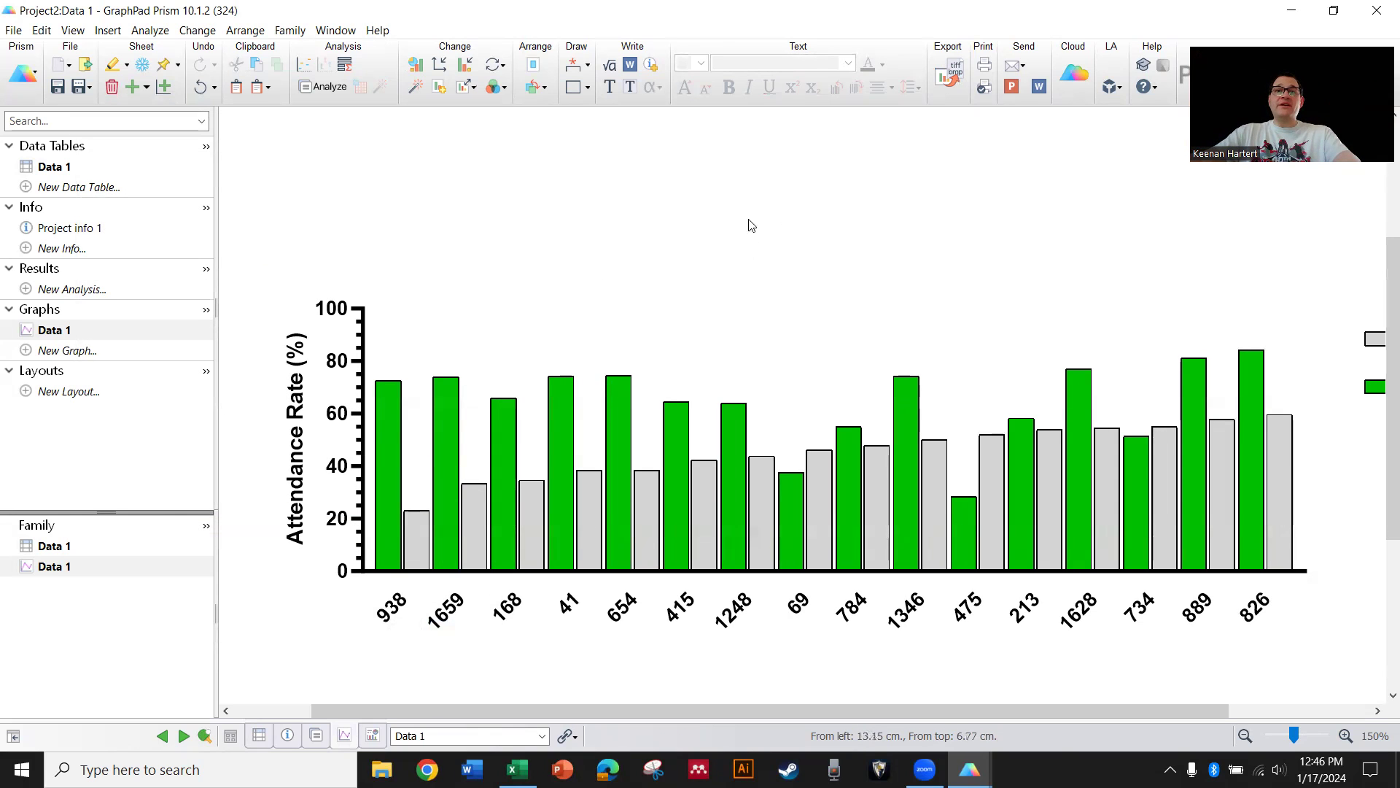
# Increase the additional gap between groups in the bar graph's spacing settings
pyautogui.doubleClick(655, 525)
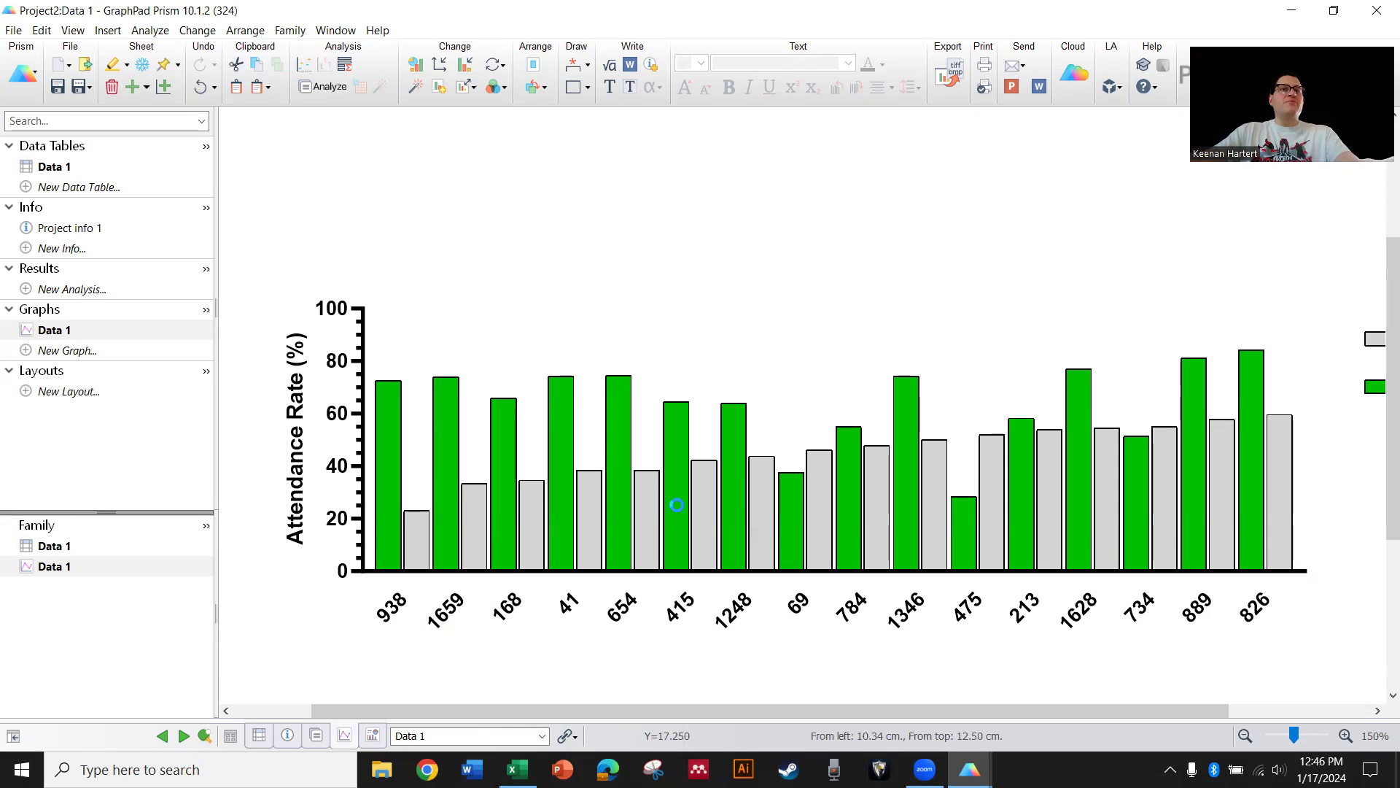
pyautogui.click(613, 142)
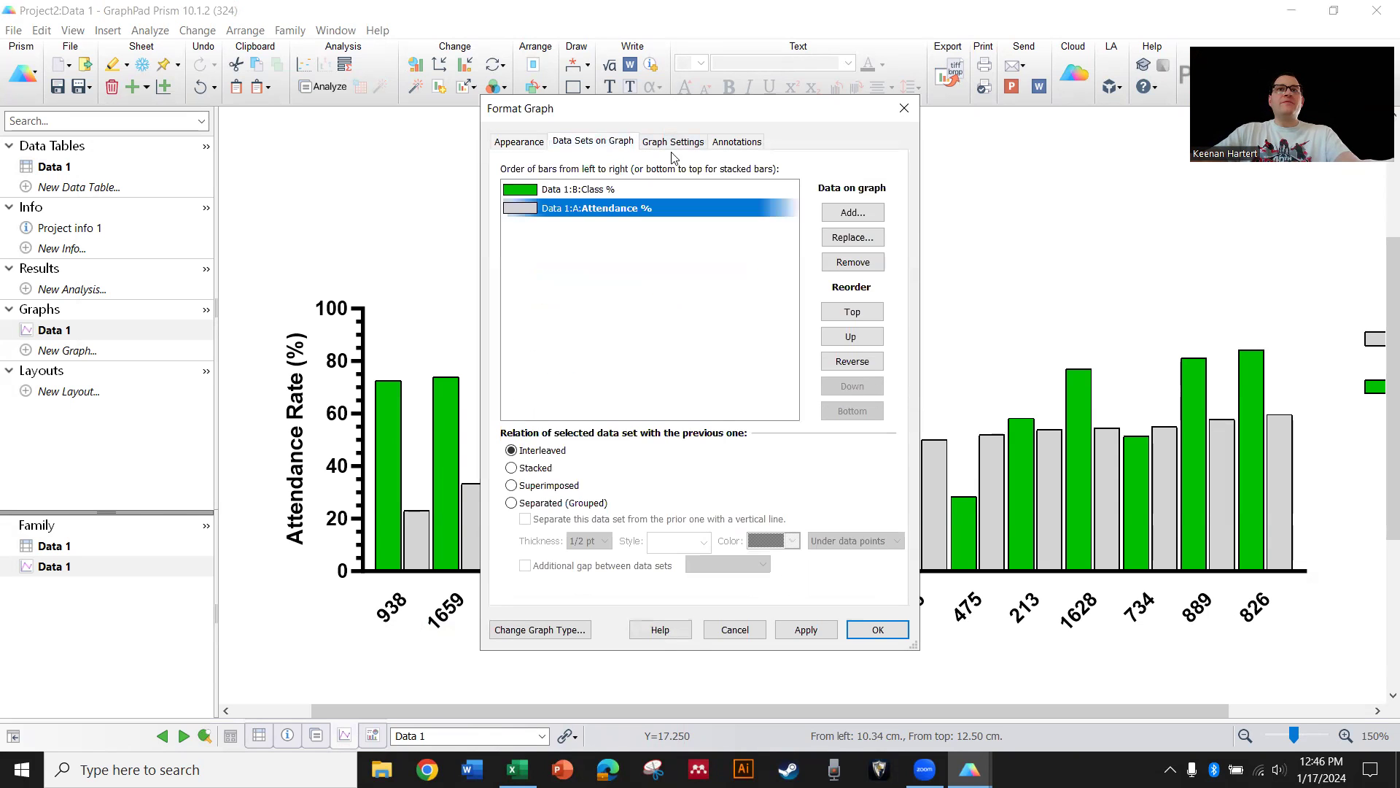
pyautogui.click(674, 144)
pyautogui.click(654, 329)
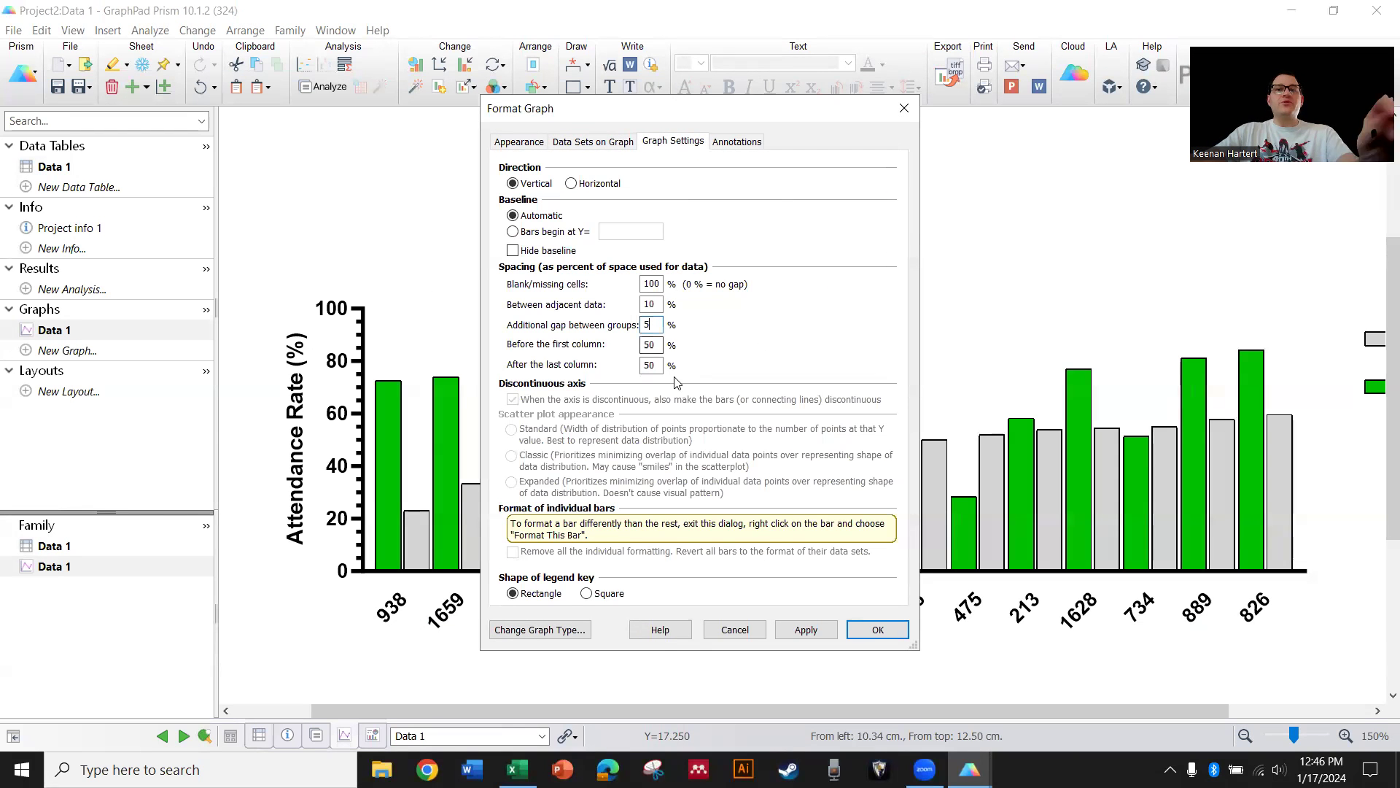
pyautogui.press('Return')
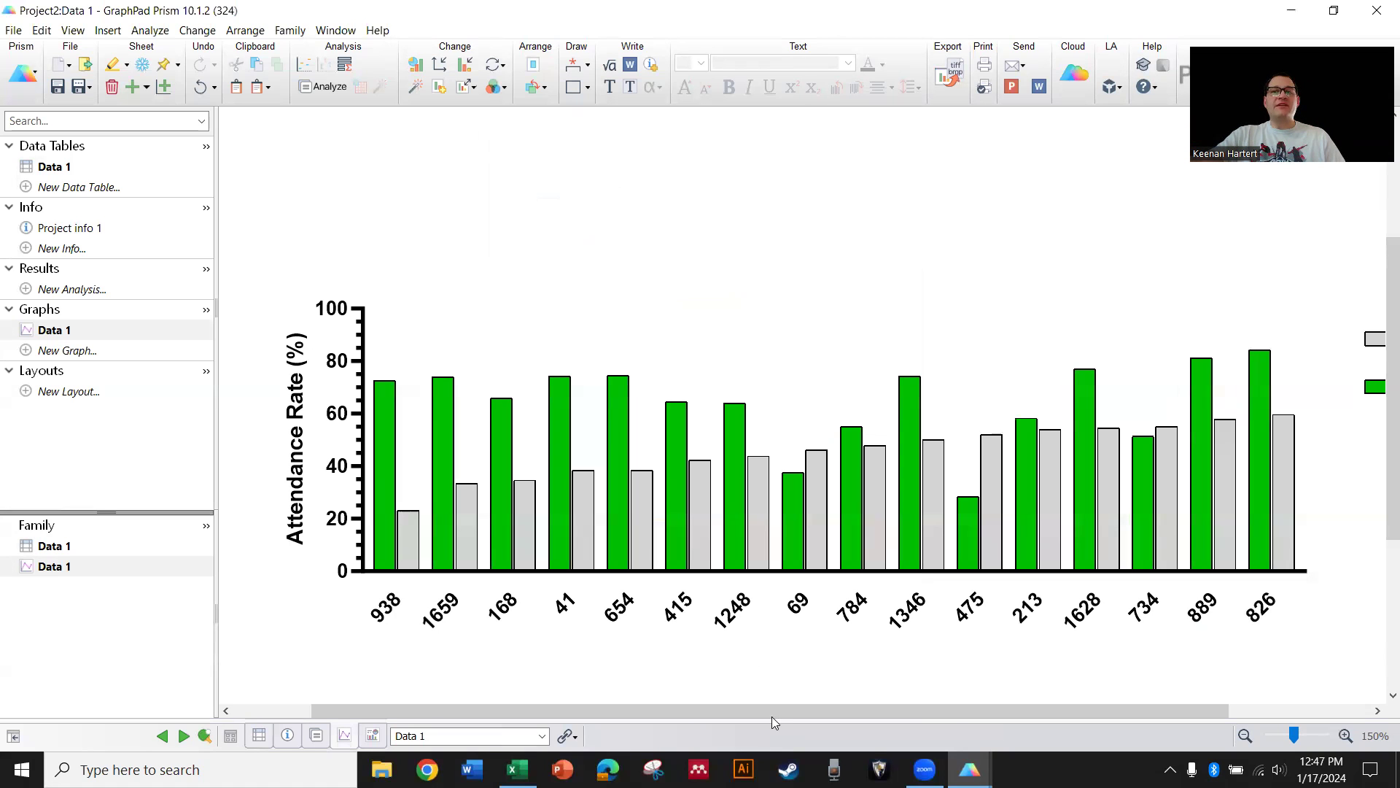
# Switch to the Excel workbook and copy the Lab % values in J4:J19 of sheet V4
pyautogui.click(517, 770)
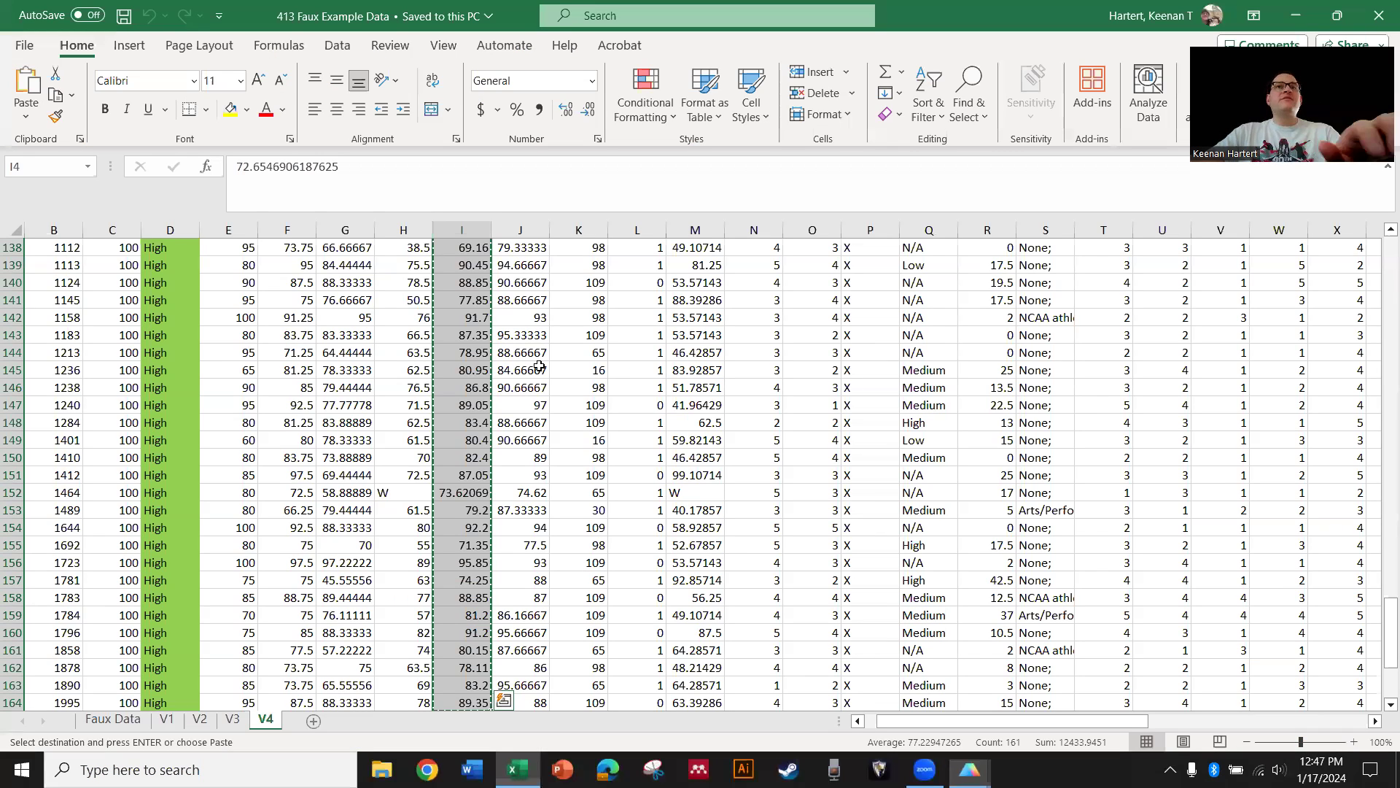
pyautogui.scroll(20, 543, 326)
pyautogui.click(541, 320)
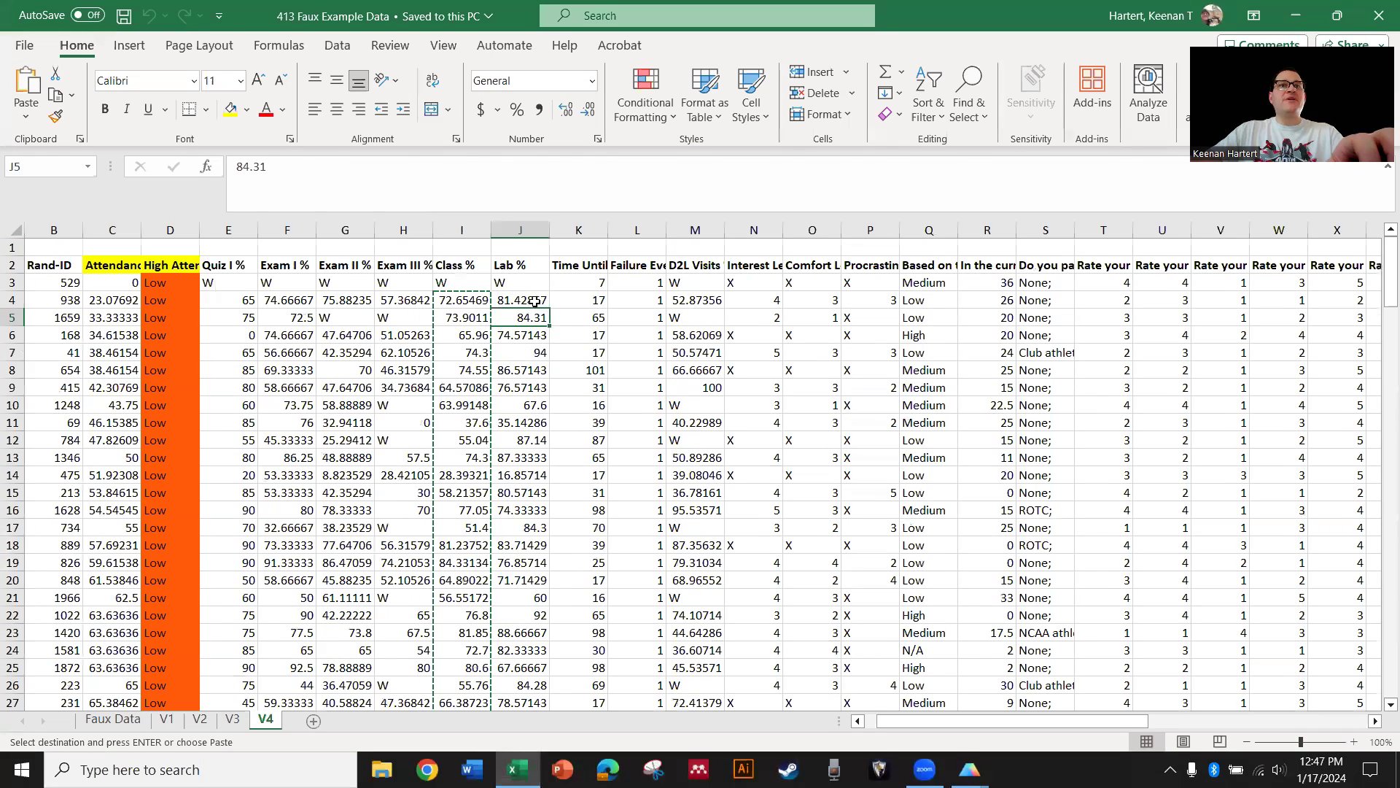
pyautogui.moveTo(520, 300); pyautogui.dragTo(522, 562)
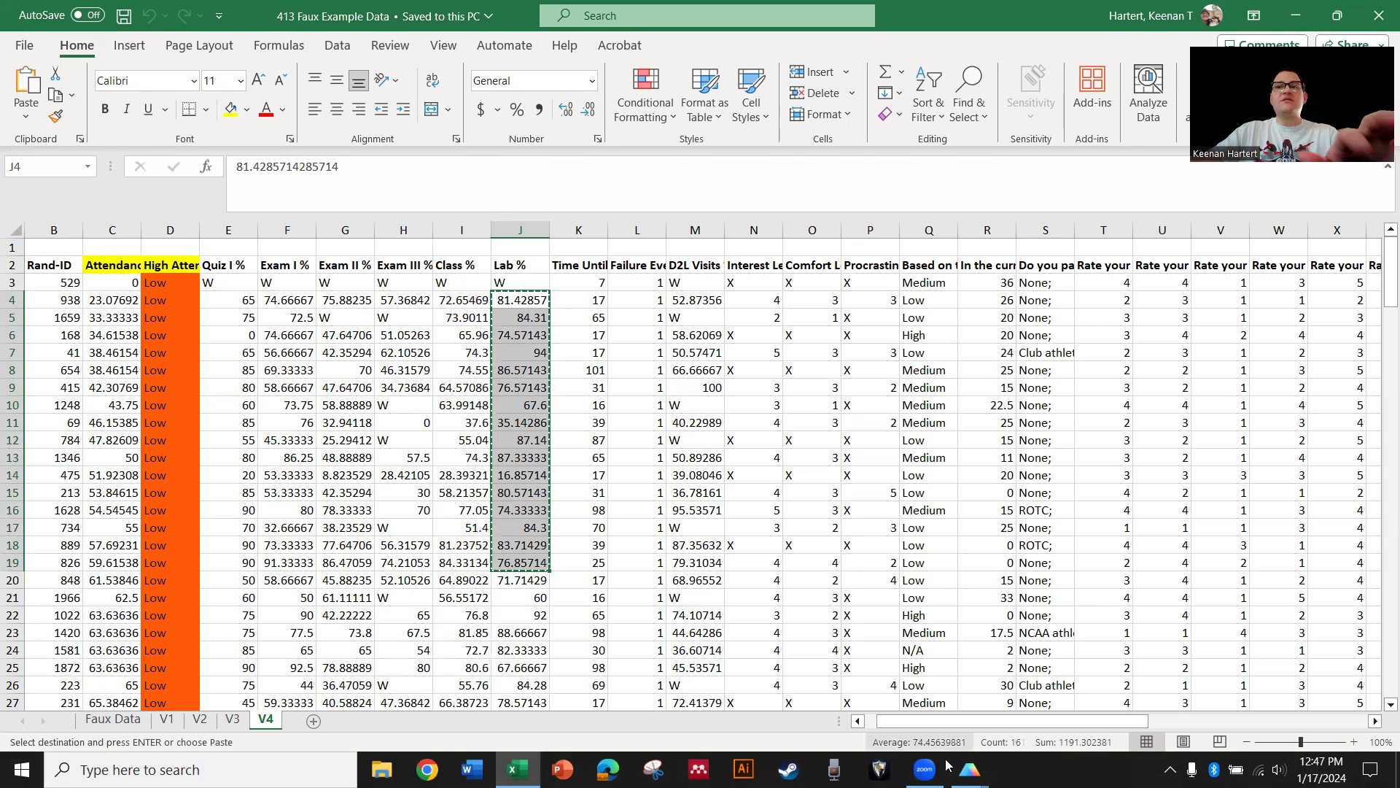
pyautogui.hotkey('ctrl', 'c')
# Return to Prism, paste the lab values into Group C of the Data 1 table from row 1, and title the column "Lab %"
pyautogui.click(1057, 711)
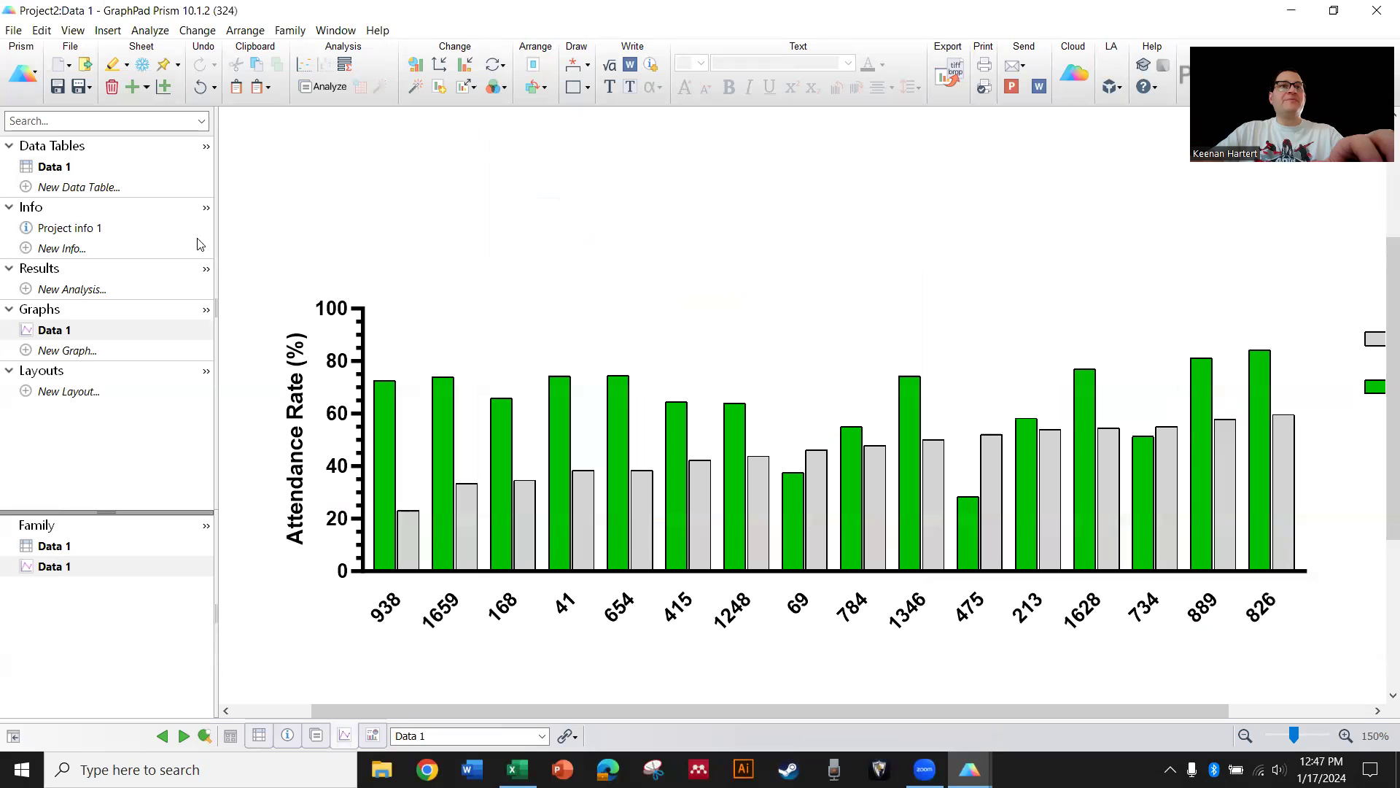
pyautogui.click(66, 172)
pyautogui.click(540, 176)
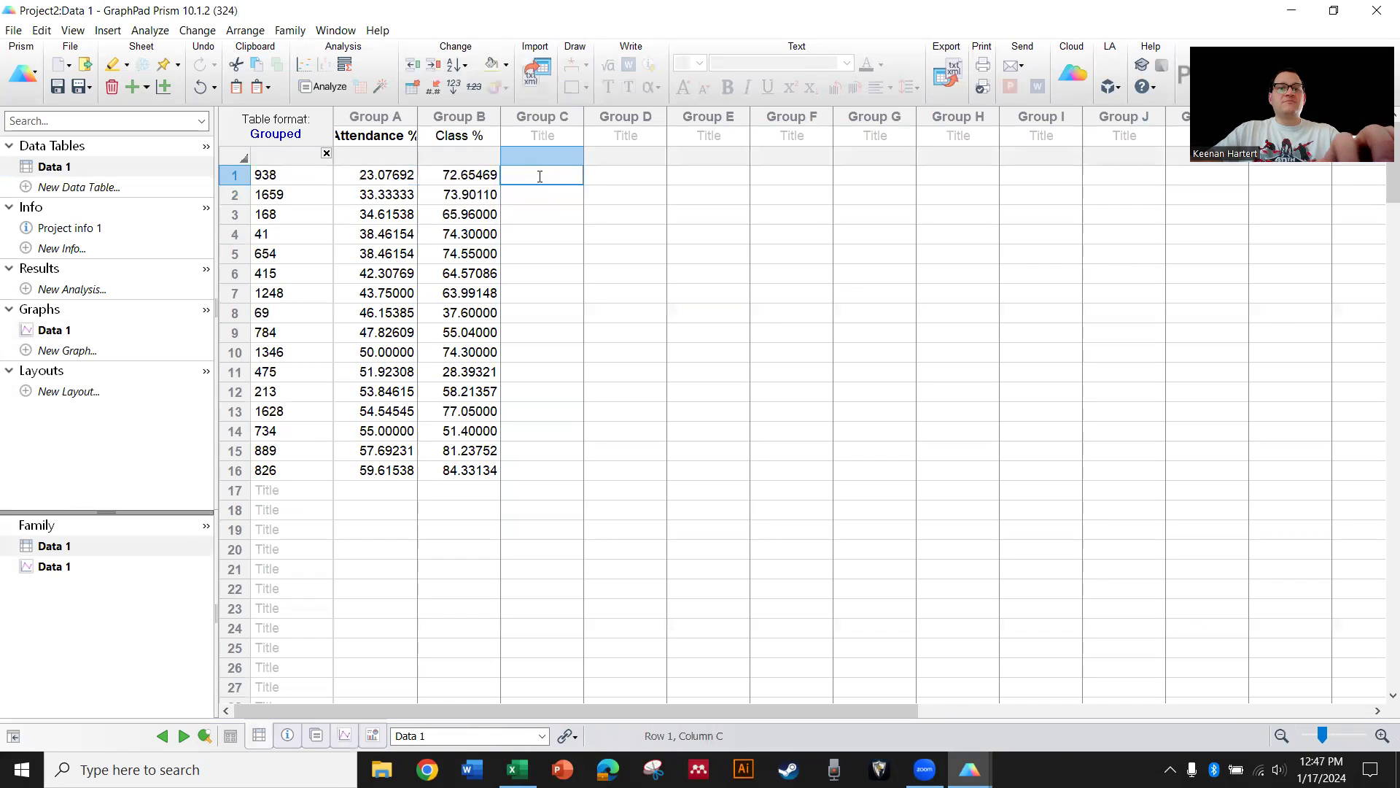
pyautogui.hotkey('ctrl', 'v')
pyautogui.click(545, 137)
pyautogui.write('Lab')
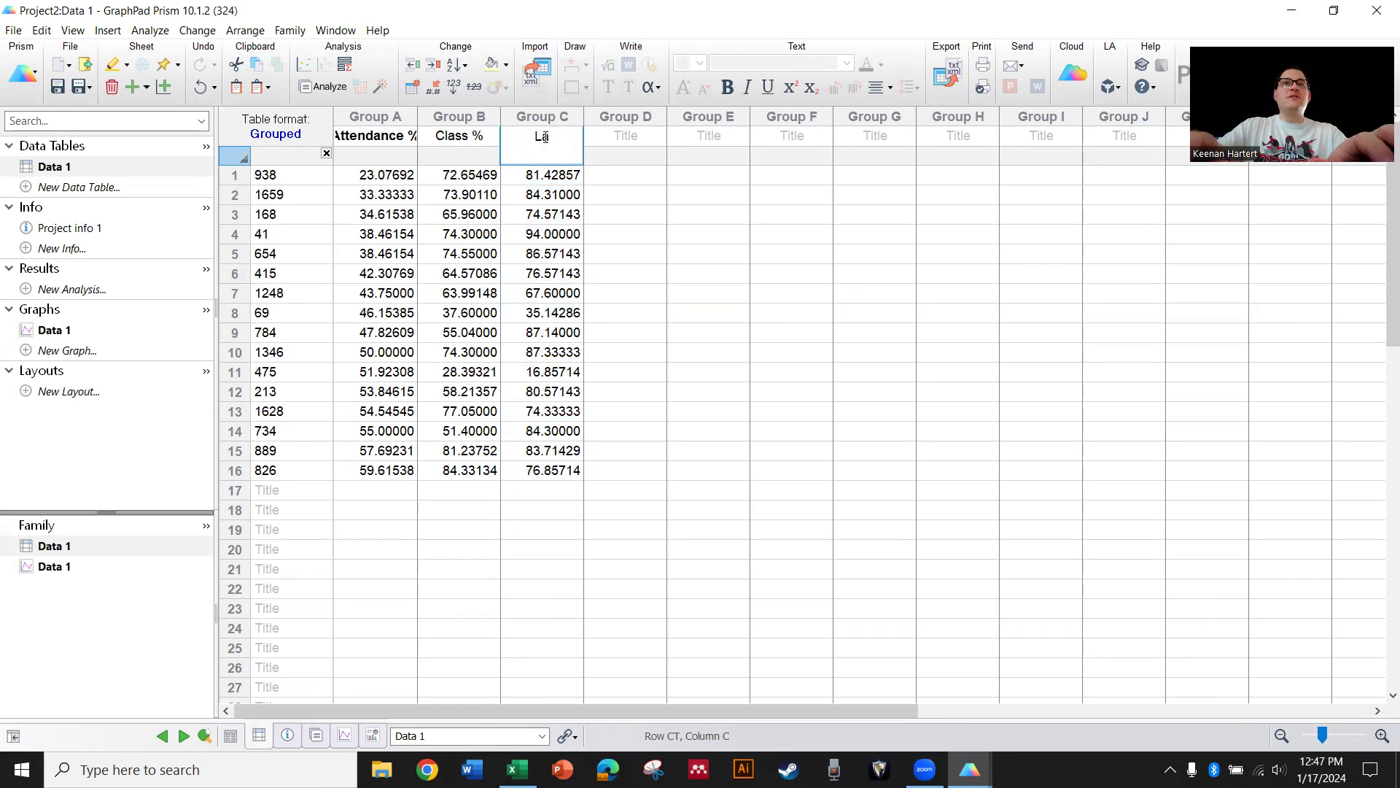
# Format the Lab % bars in the Data 1 graph with a 1/4 pt border and a red fill
pyautogui.click(53, 333)
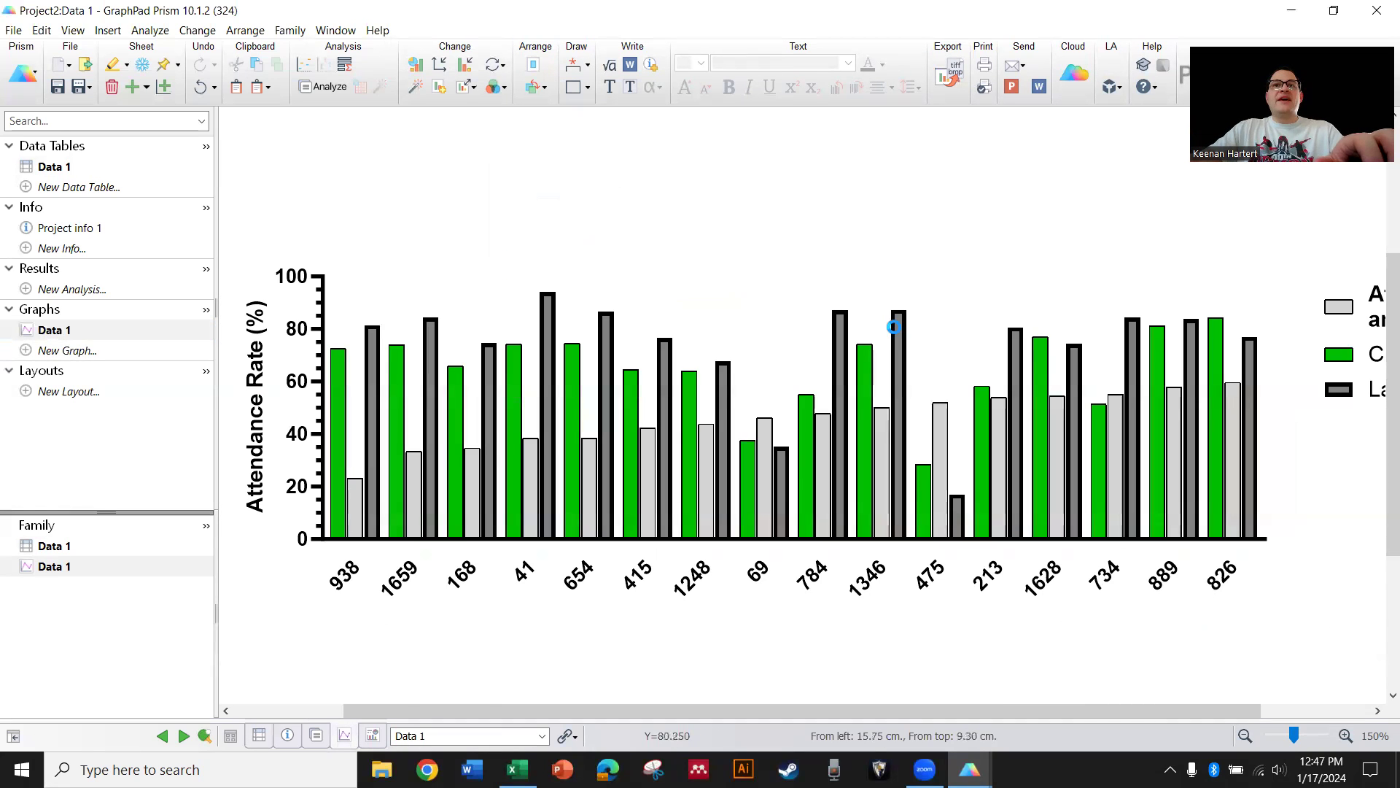
pyautogui.doubleClick(893, 327)
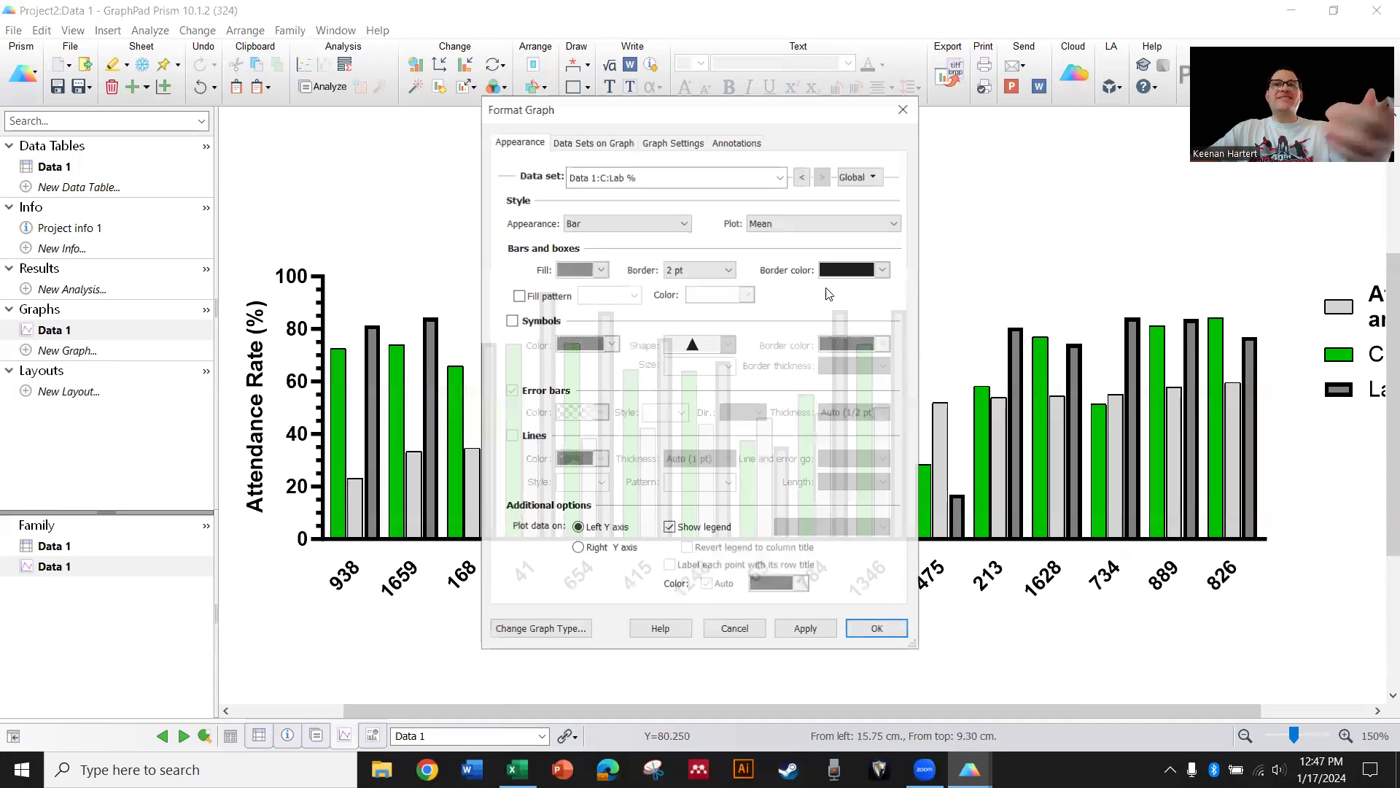
pyautogui.click(699, 270)
pyautogui.click(689, 290)
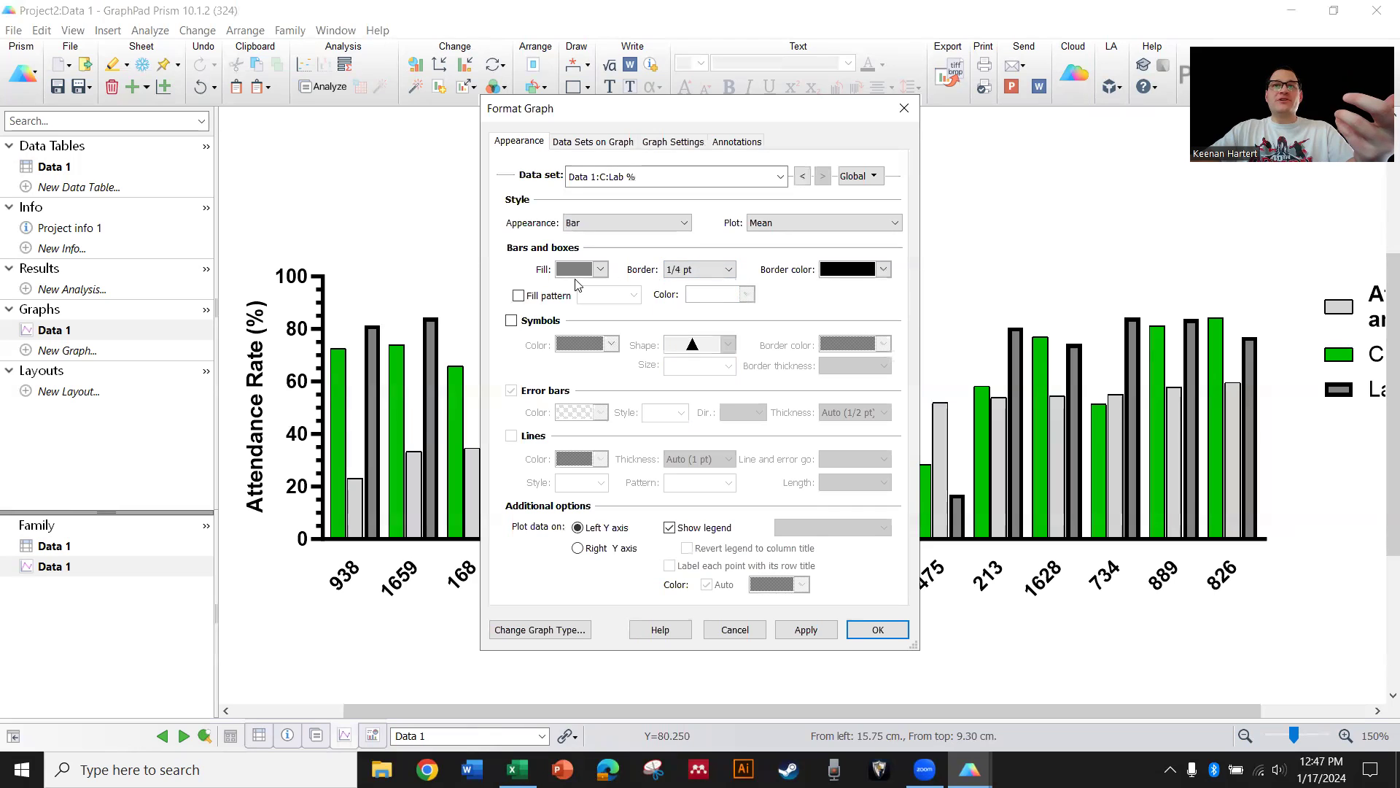
pyautogui.click(576, 269)
pyautogui.click(694, 352)
pyautogui.click(815, 635)
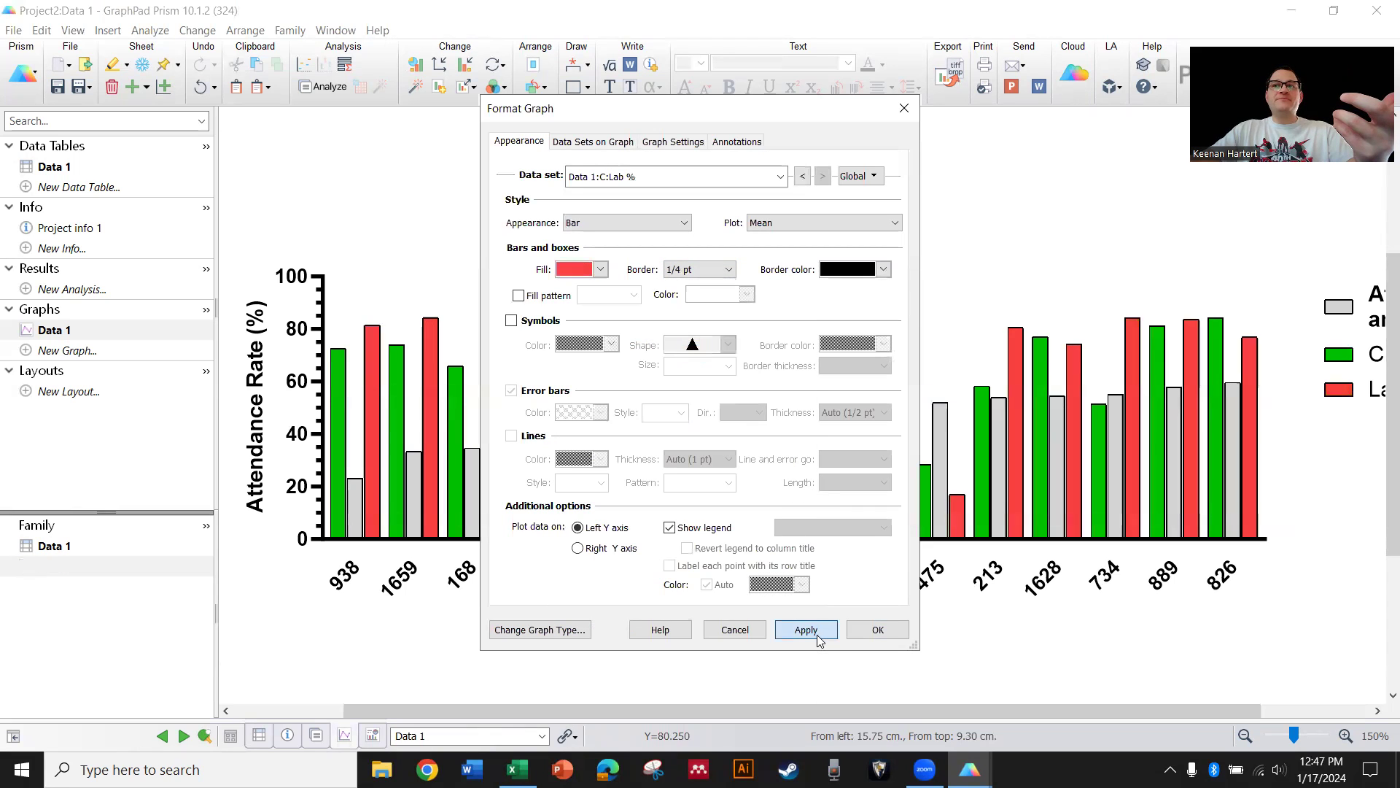
pyautogui.click(877, 629)
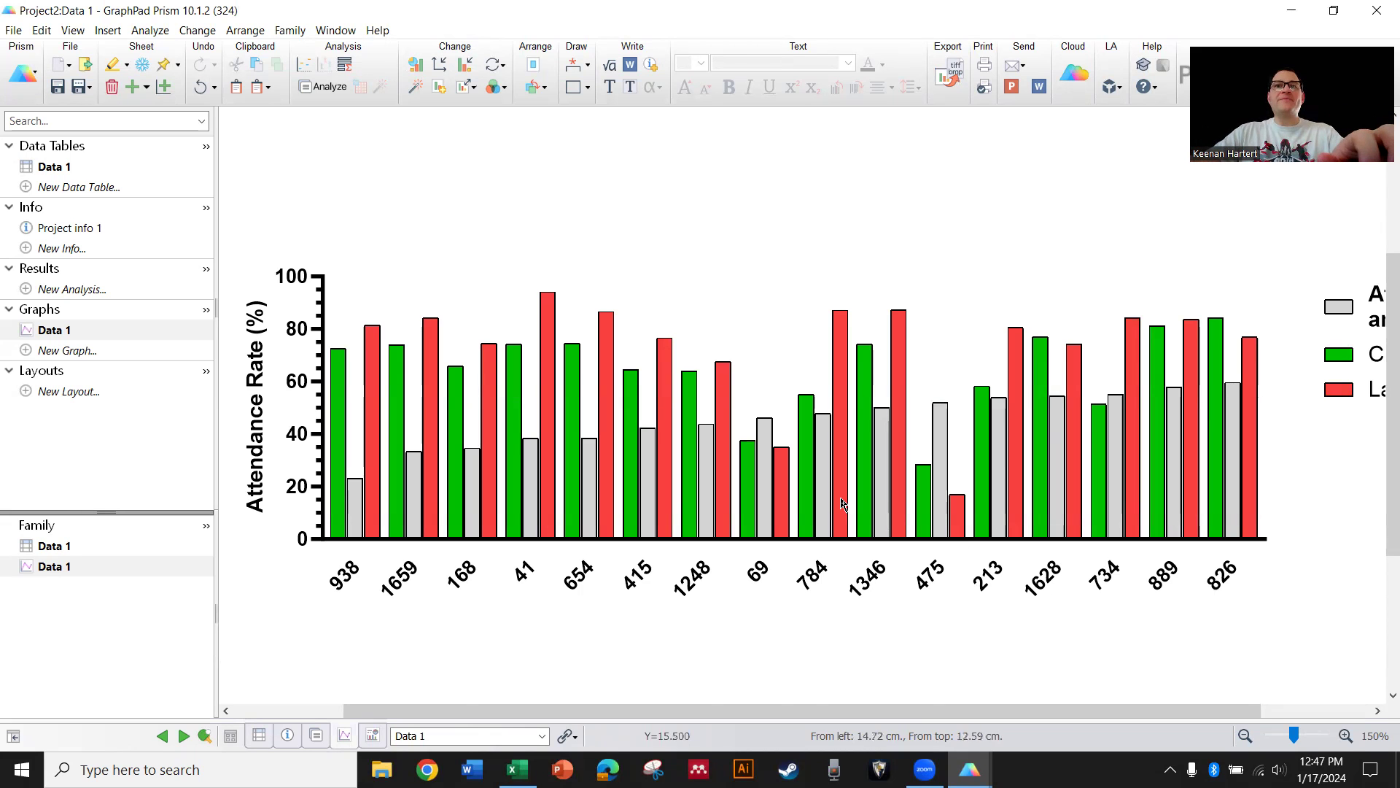
# Reverse the row order of the Data 1 table and view the updated graph
pyautogui.scroll(4, 839, 503)
pyautogui.scroll(-5, 805, 329)
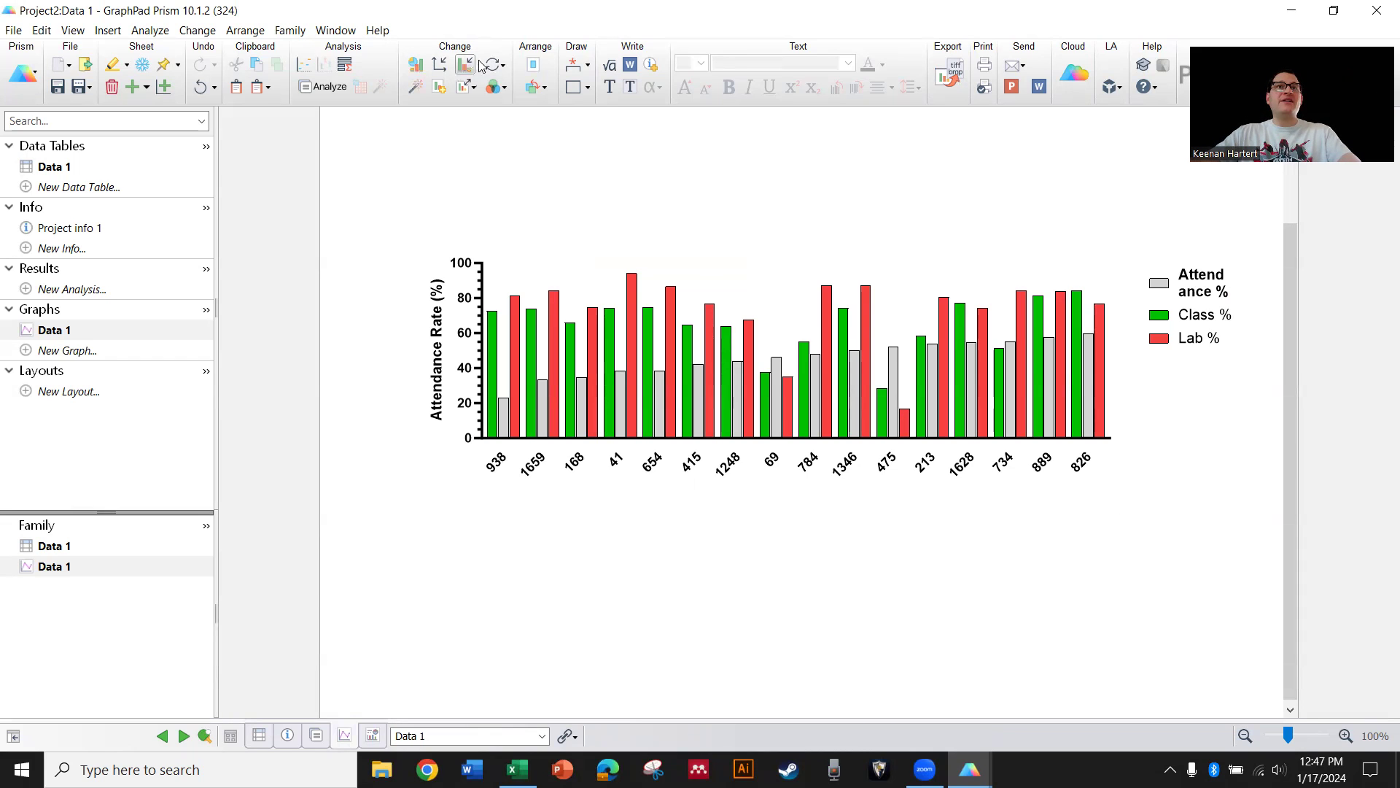
pyautogui.click(64, 172)
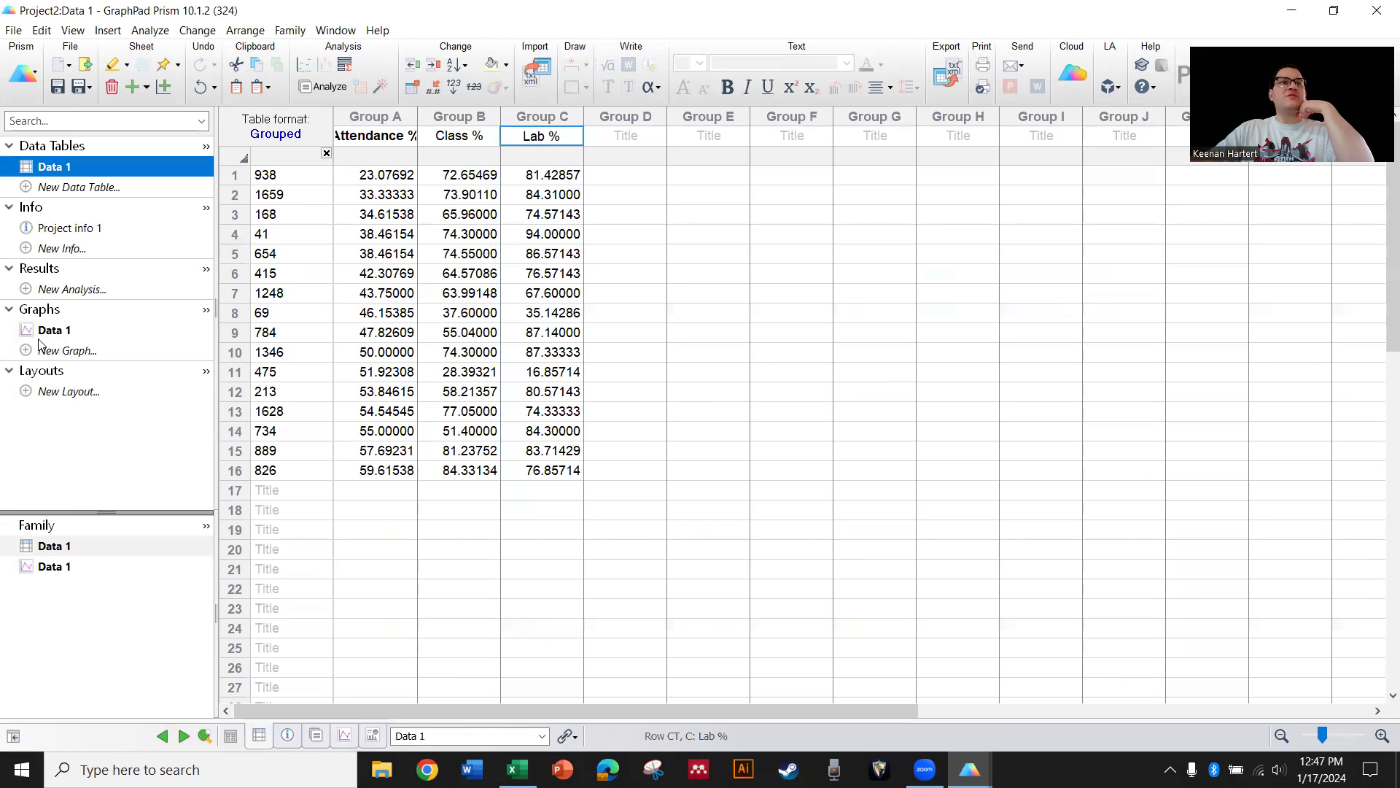
pyautogui.click(51, 332)
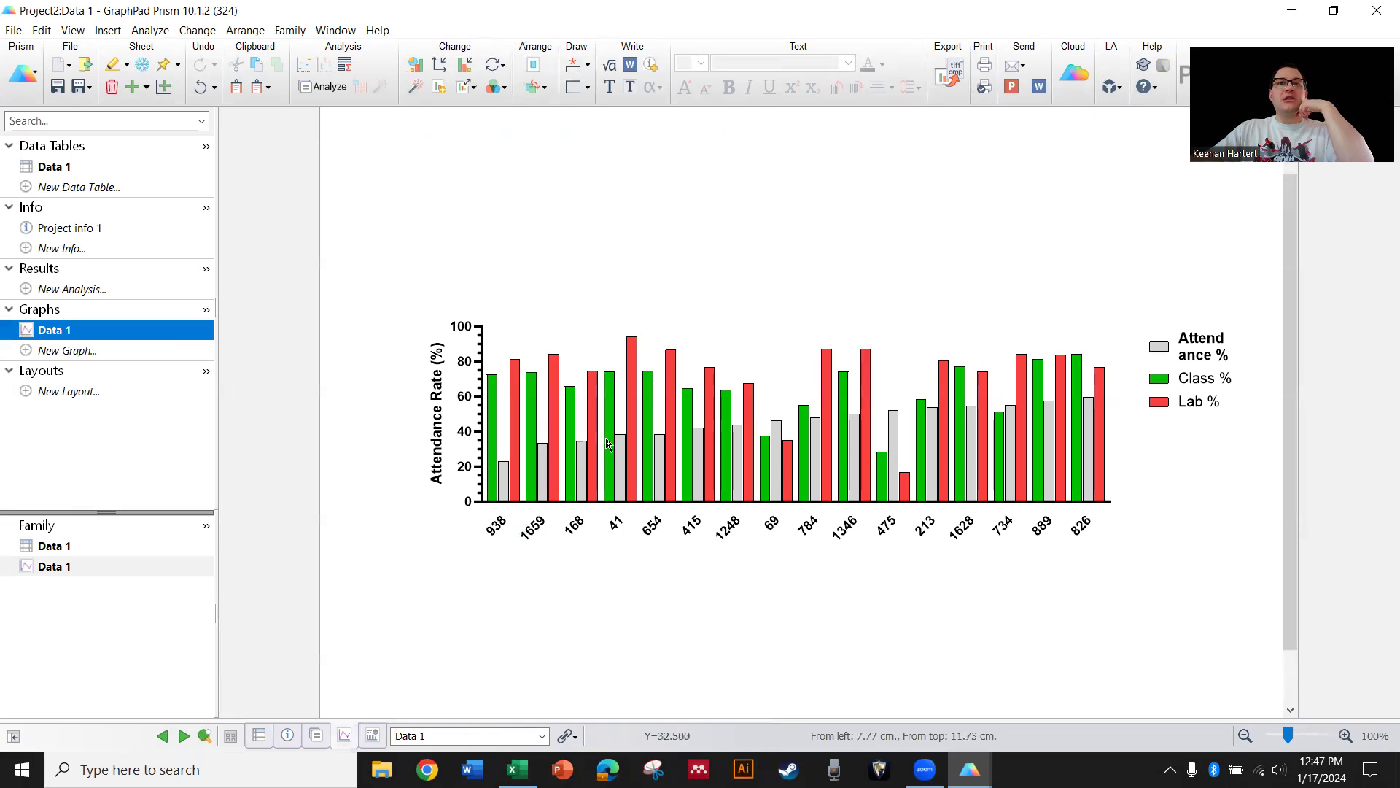
pyautogui.click(82, 174)
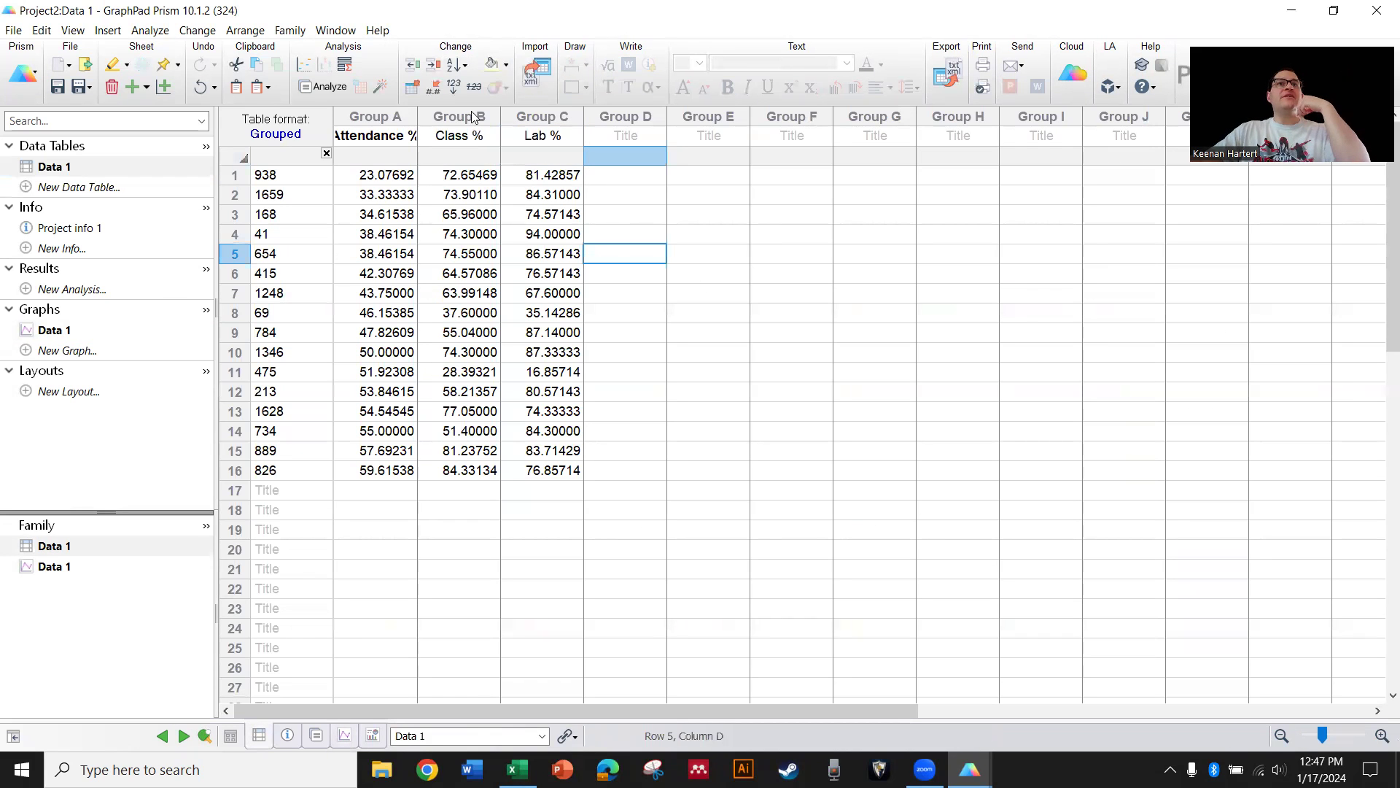
pyautogui.click(464, 65)
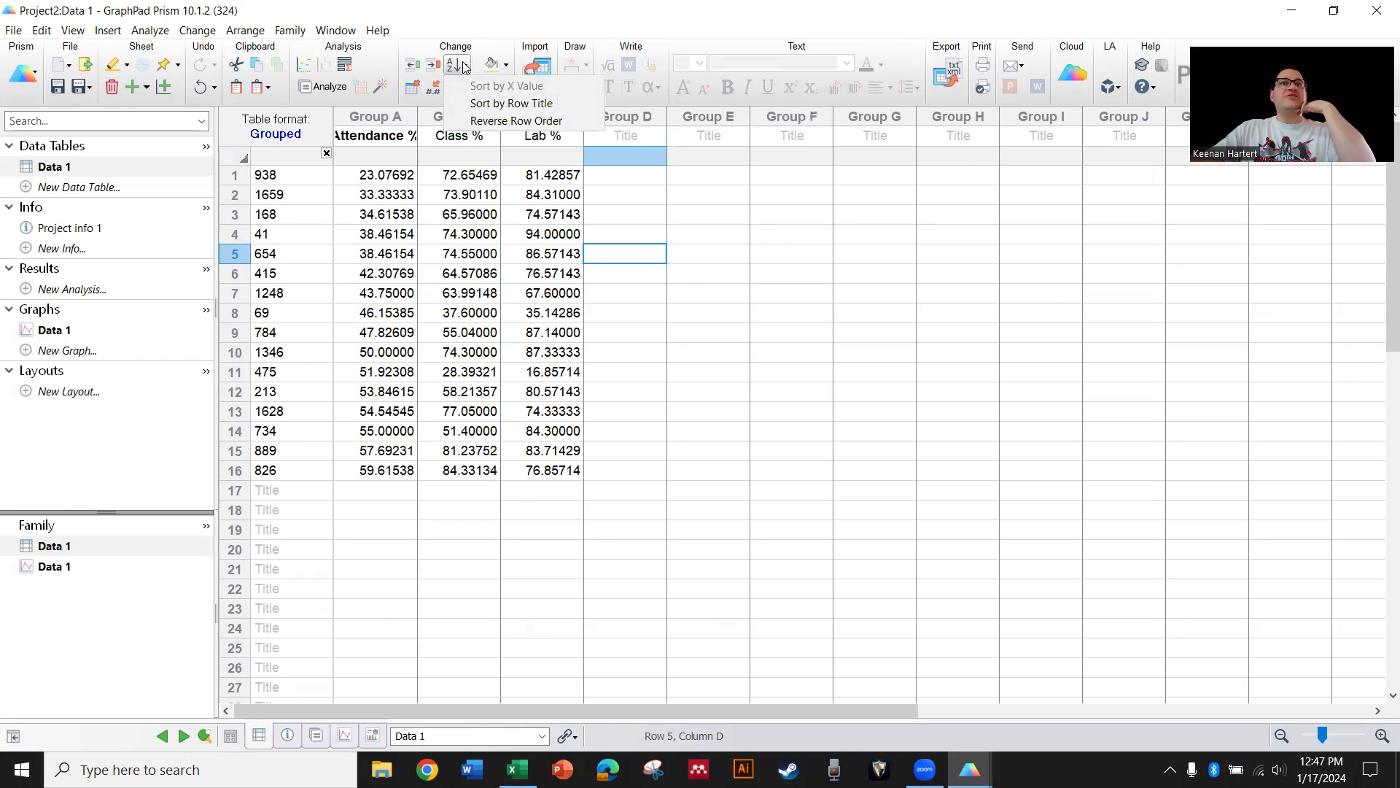
pyautogui.click(517, 122)
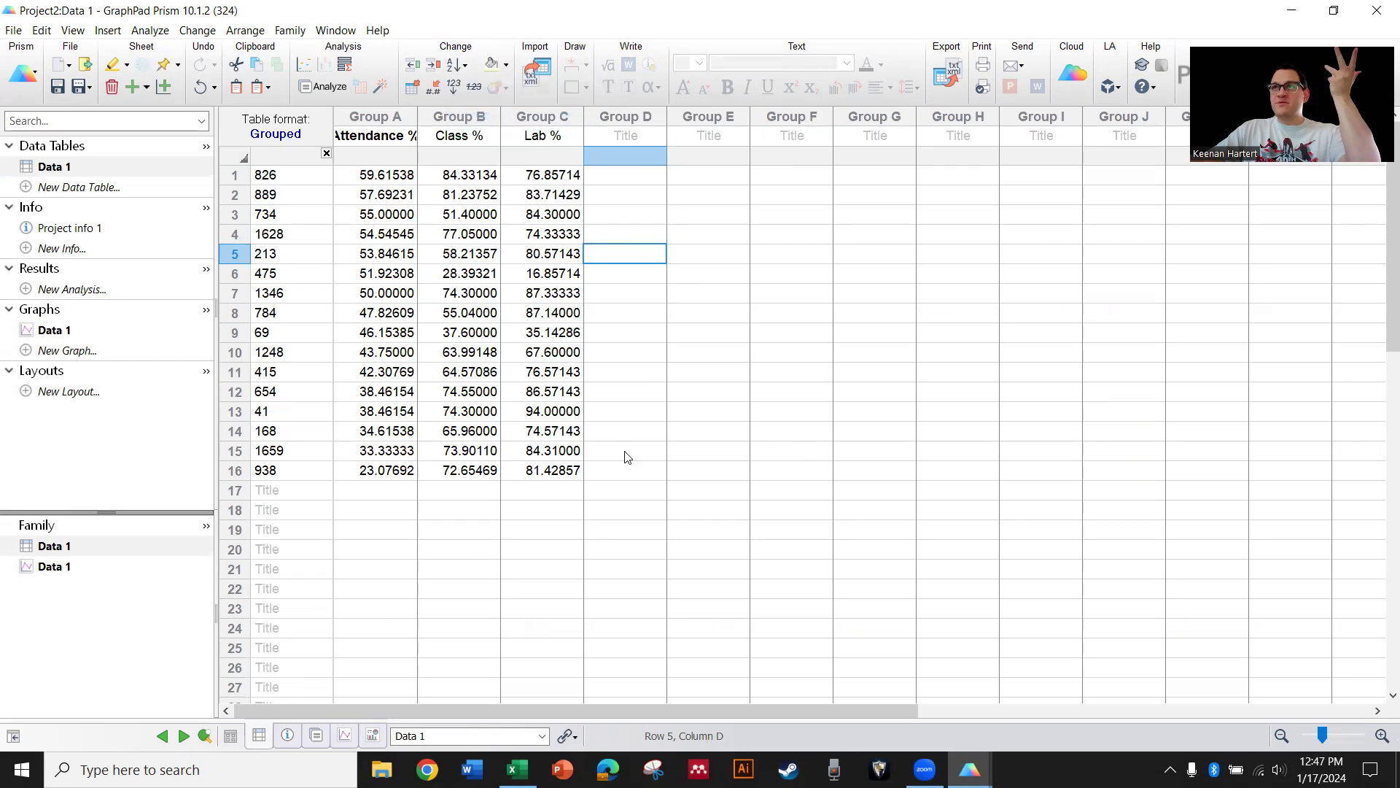
pyautogui.click(94, 335)
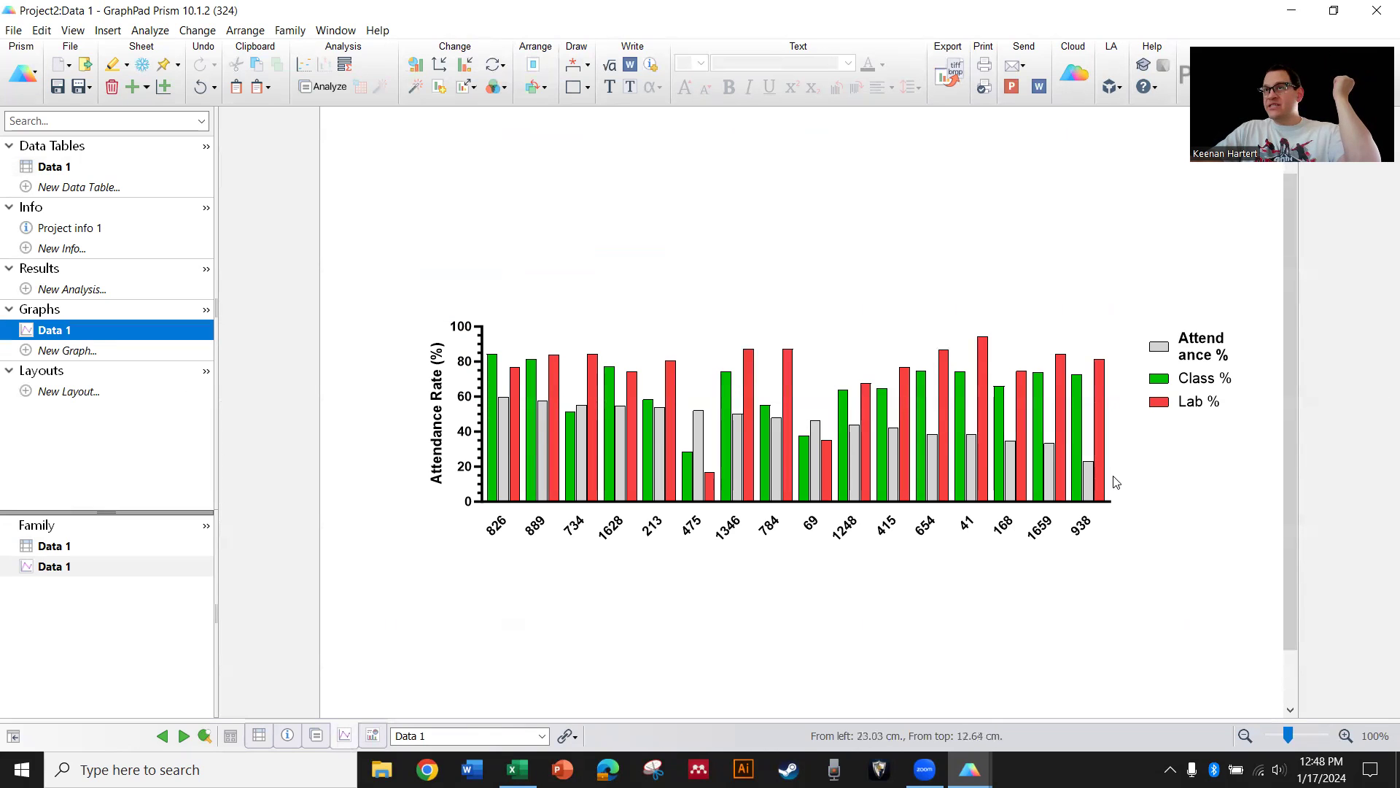
# Widen the Attendance % legend label to fit on one line and move the Class % and Lab % legend entries up beneath it
pyautogui.click(1176, 354)
pyautogui.moveTo(1233, 346); pyautogui.dragTo(1277, 343)
pyautogui.click(1220, 476)
pyautogui.moveTo(1257, 427); pyautogui.dragTo(1127, 356)
pyautogui.press('Up')
pyautogui.press('Up')
pyautogui.press('Up')
pyautogui.press('Up')
pyautogui.press('Up')
pyautogui.press('Up')
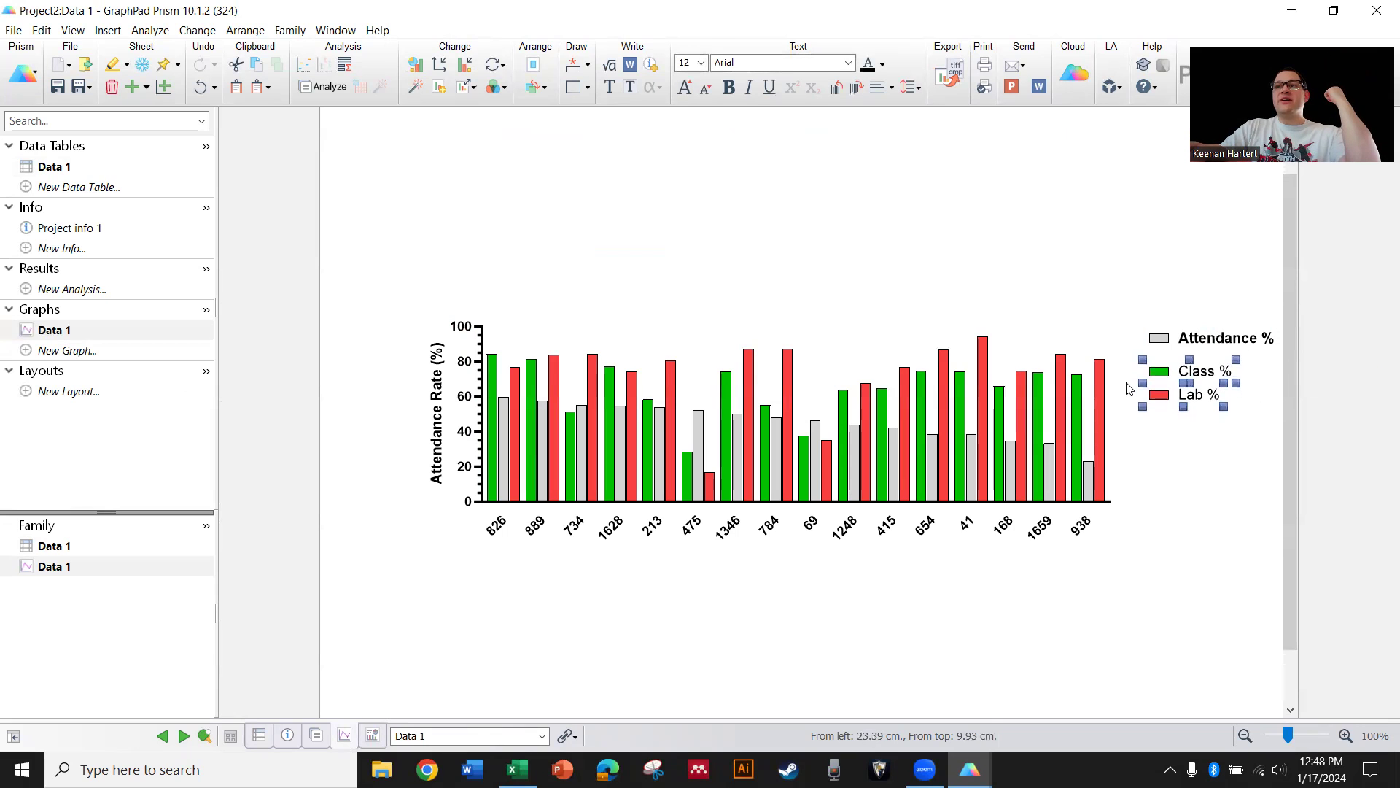
pyautogui.press('Up')
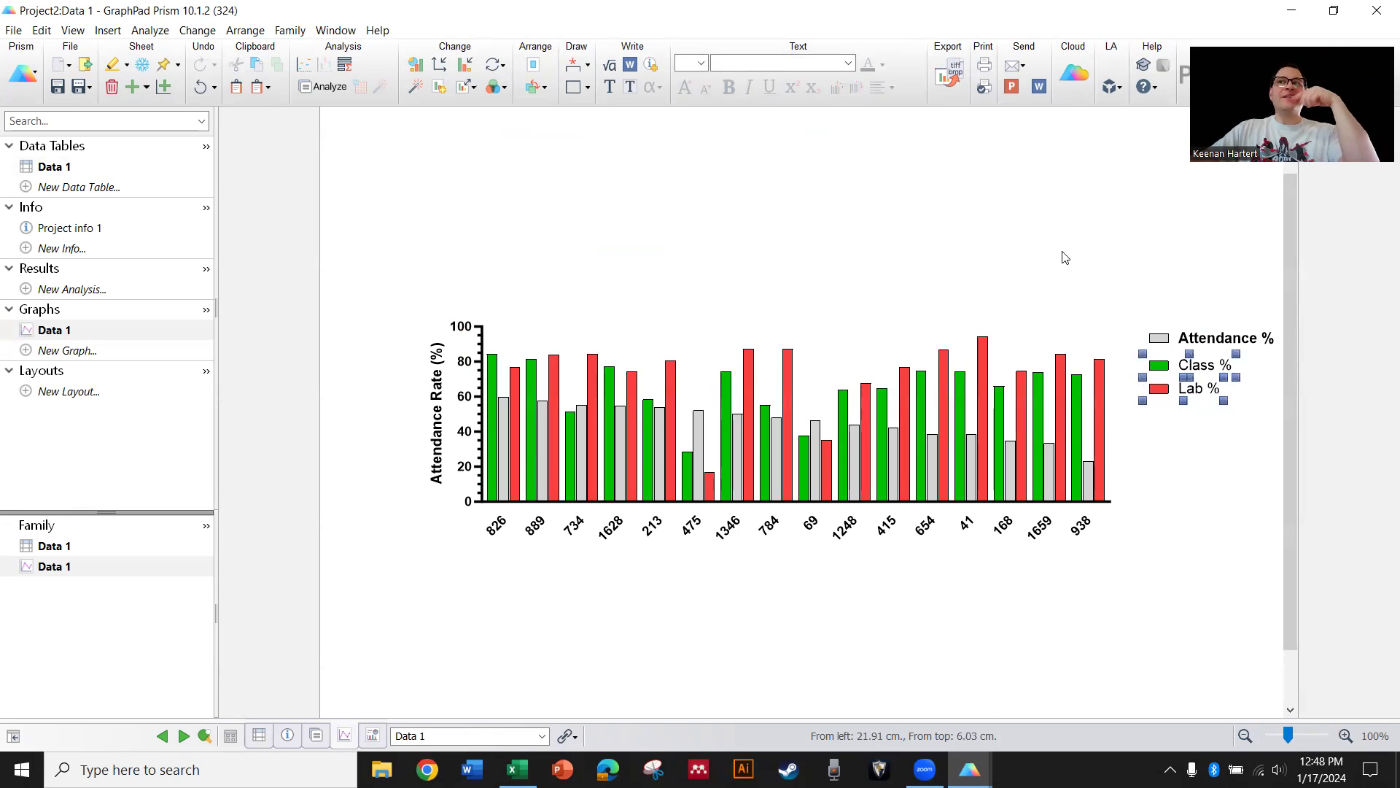
pyautogui.click(1059, 256)
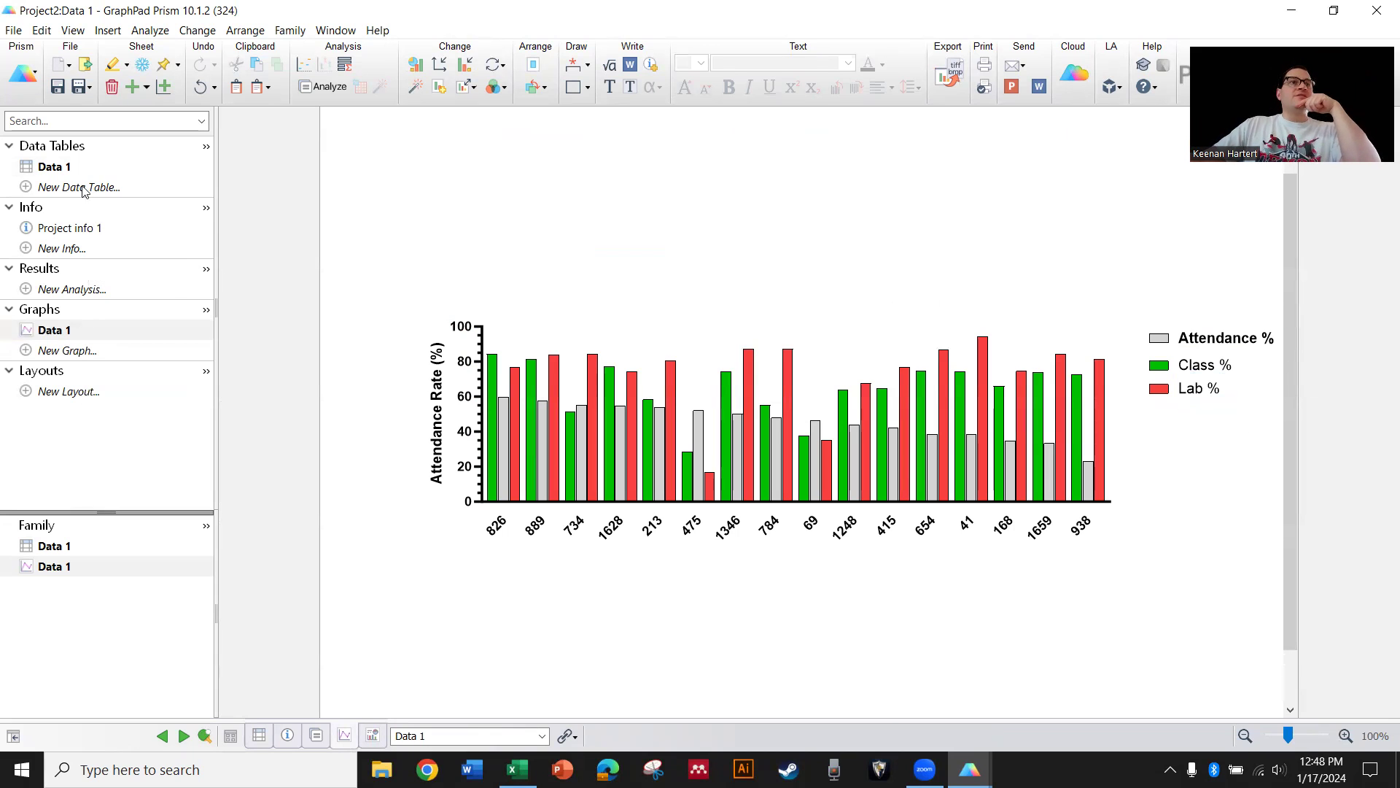
# Review the built-in analyses available for the Data 1 table without running one
pyautogui.click(69, 290)
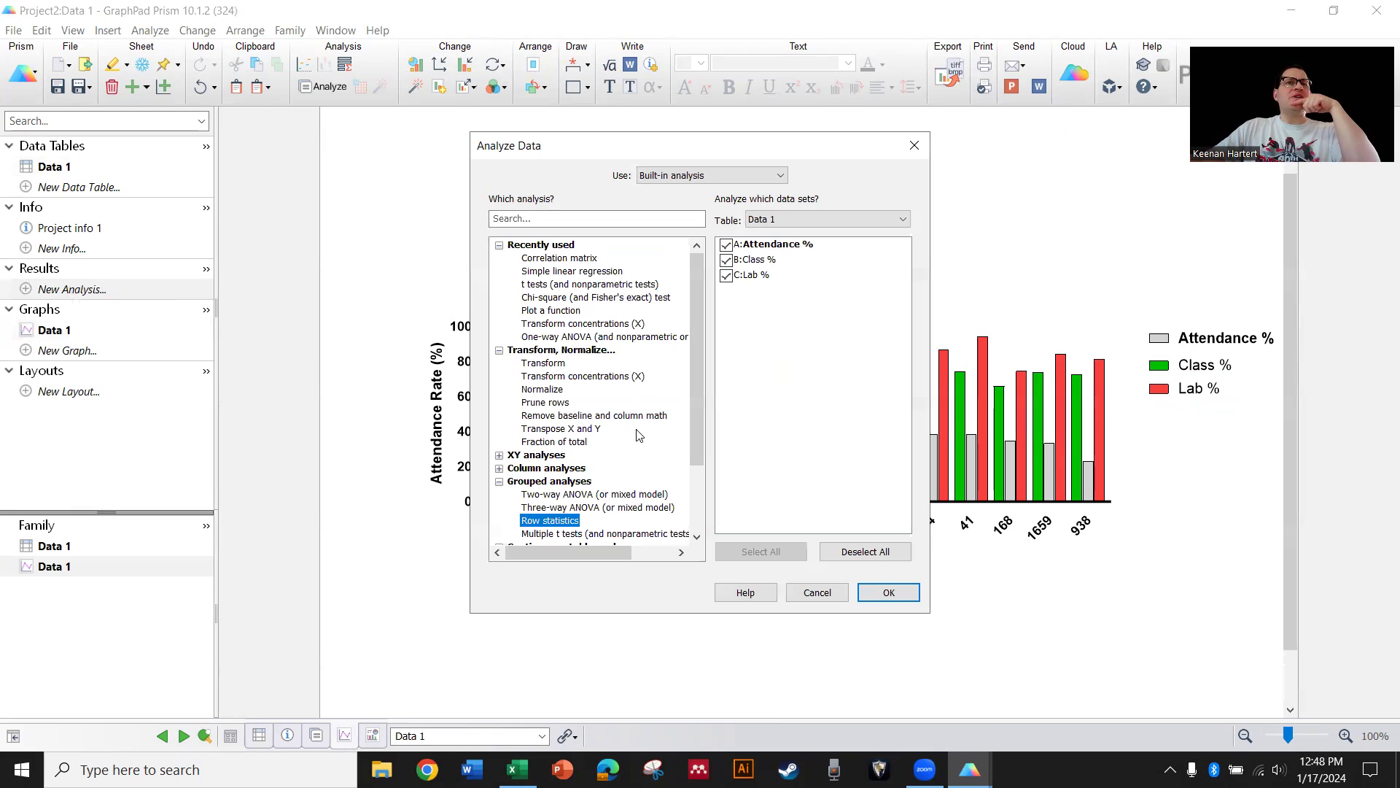
pyautogui.scroll(-2, 639, 436)
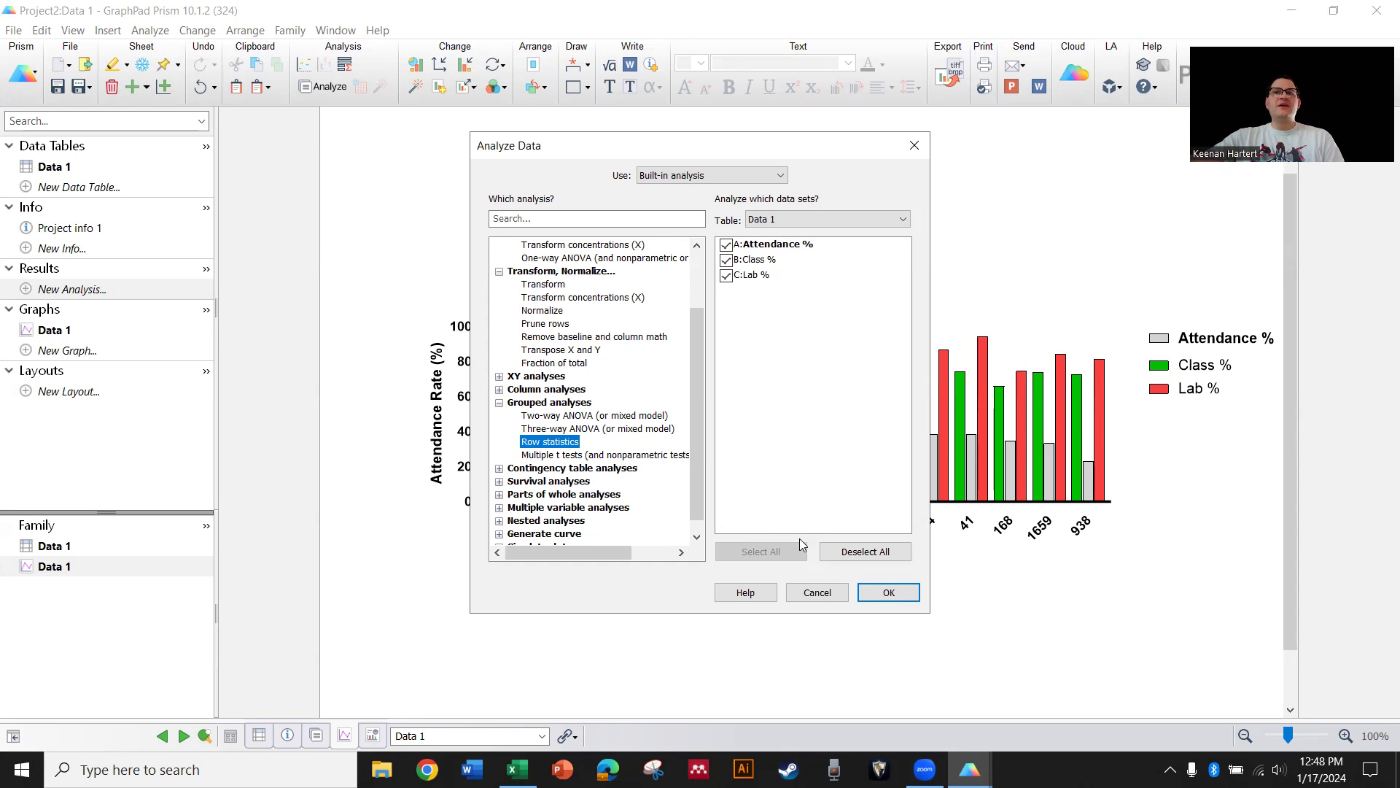
pyautogui.click(817, 592)
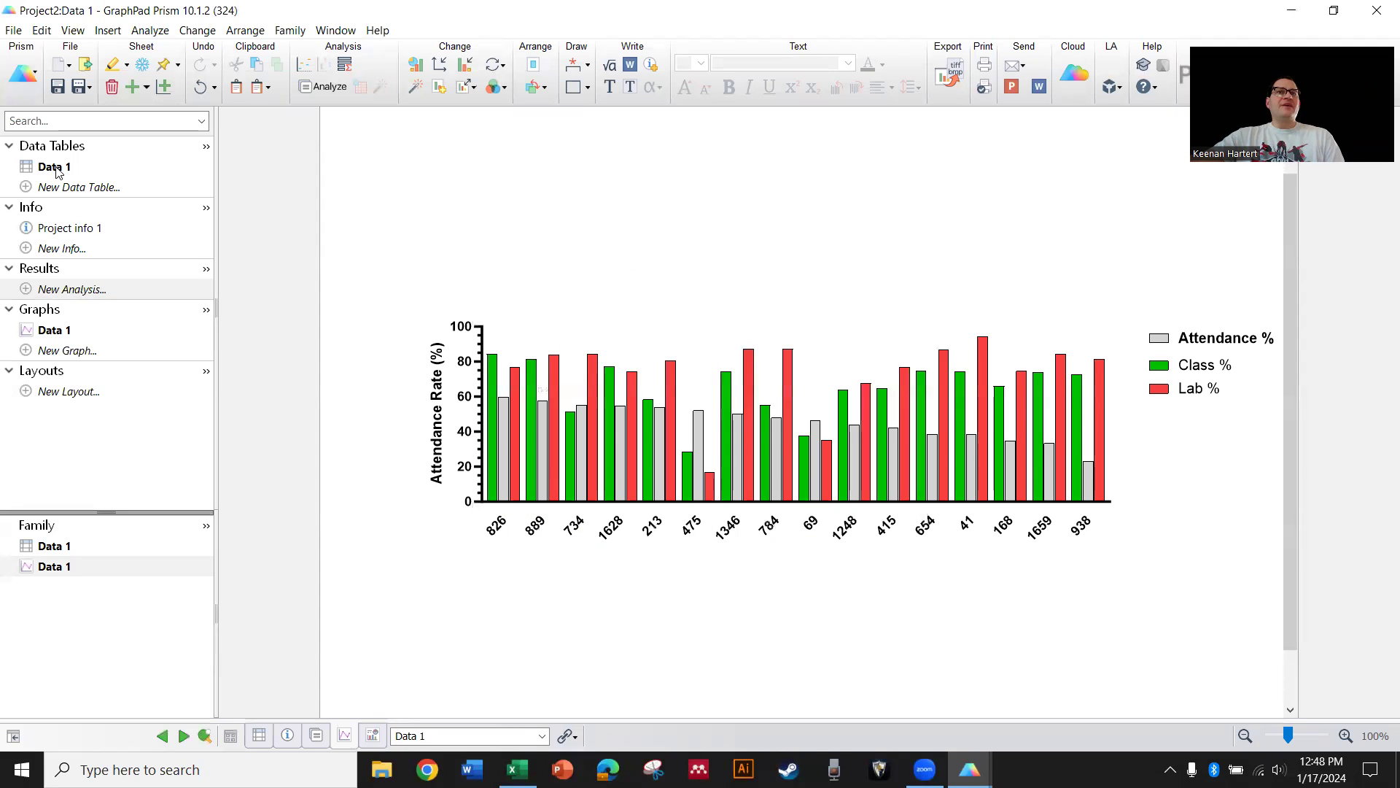
# Clear all data, row titles and column titles from the Data 1 table
pyautogui.click(57, 169)
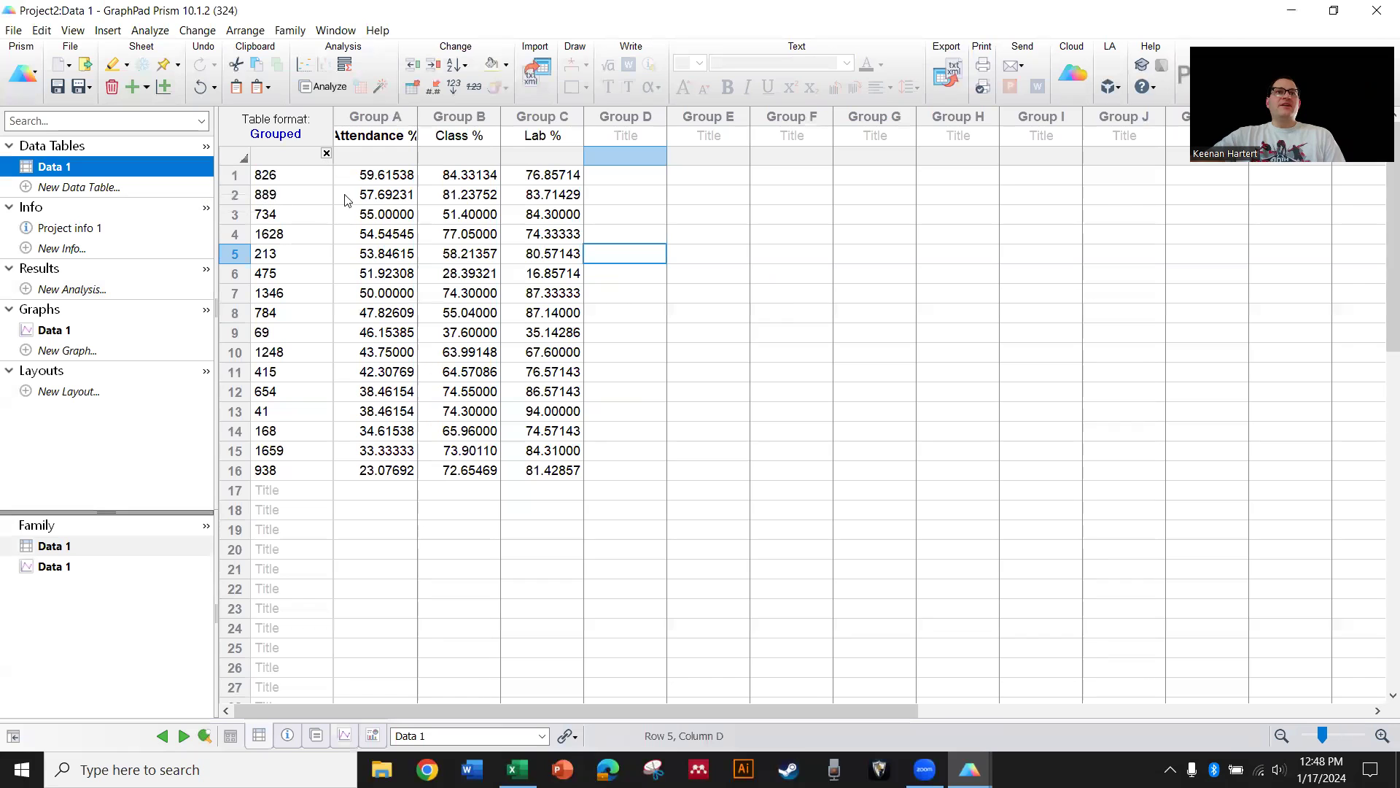
pyautogui.click(624, 455)
pyautogui.hotkey('ctrl', 'a')
pyautogui.press('Delete')
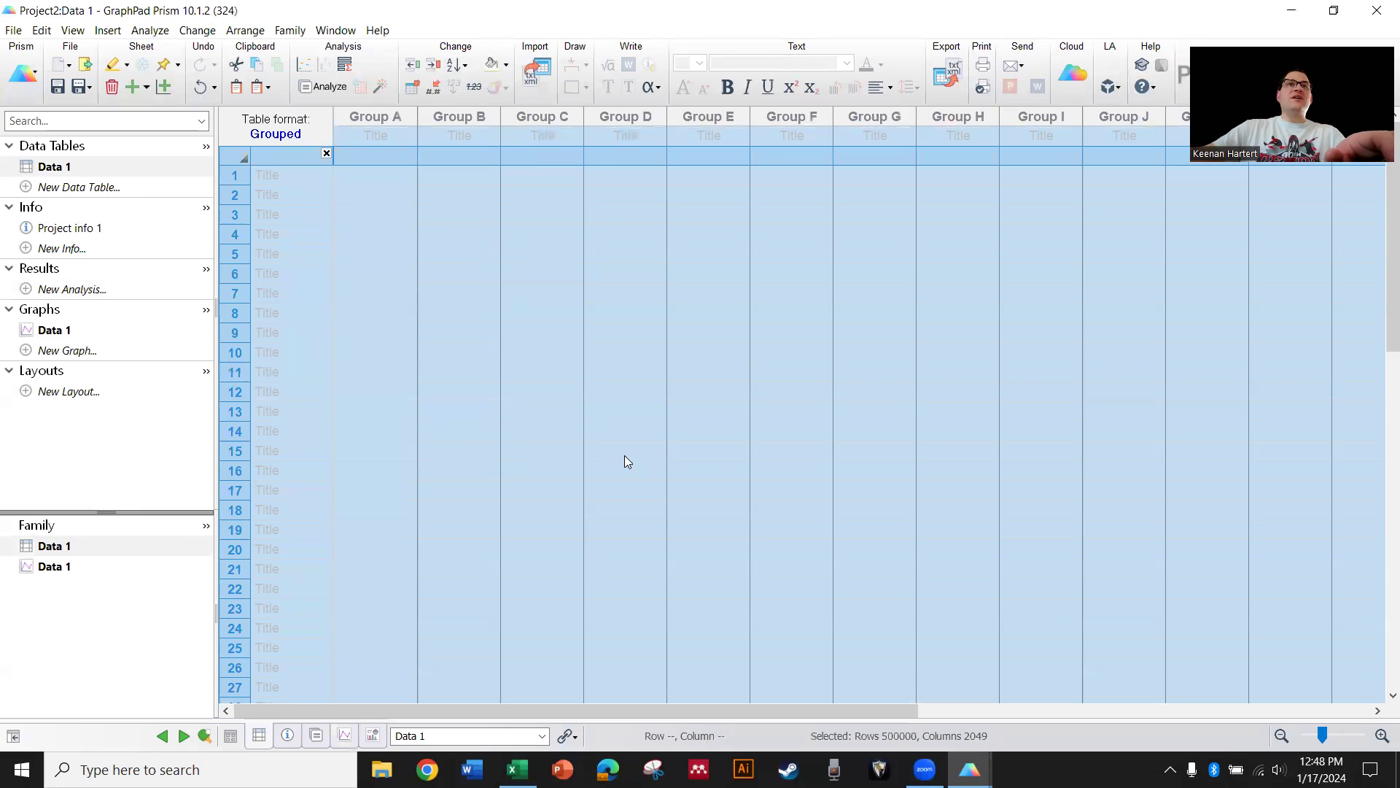
# Switch to the Excel workbook and copy the attendance summary's row labels with the Low and High columns, C169:E175 on sheet V4
pyautogui.click(366, 177)
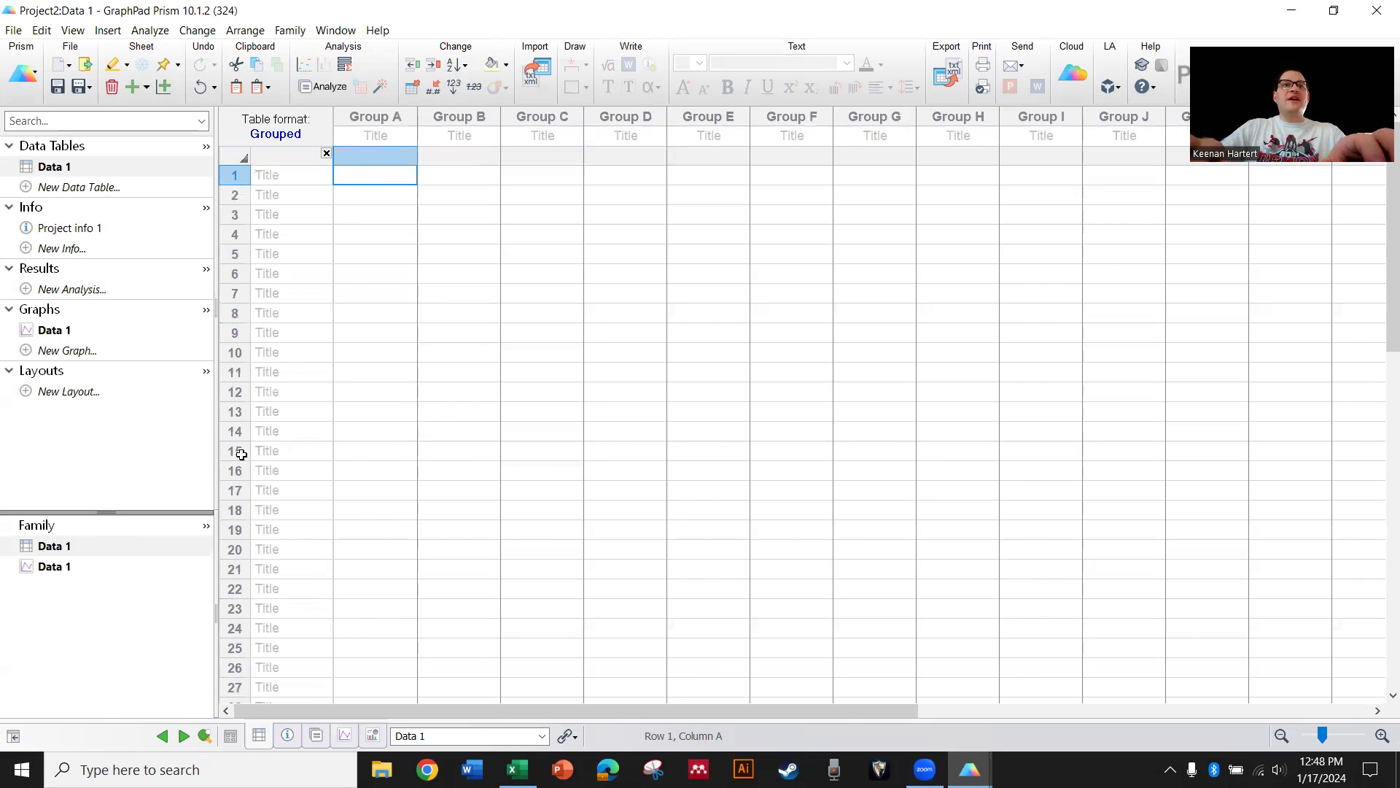
pyautogui.hotkey('alt', 'Tab')
pyautogui.click(226, 515)
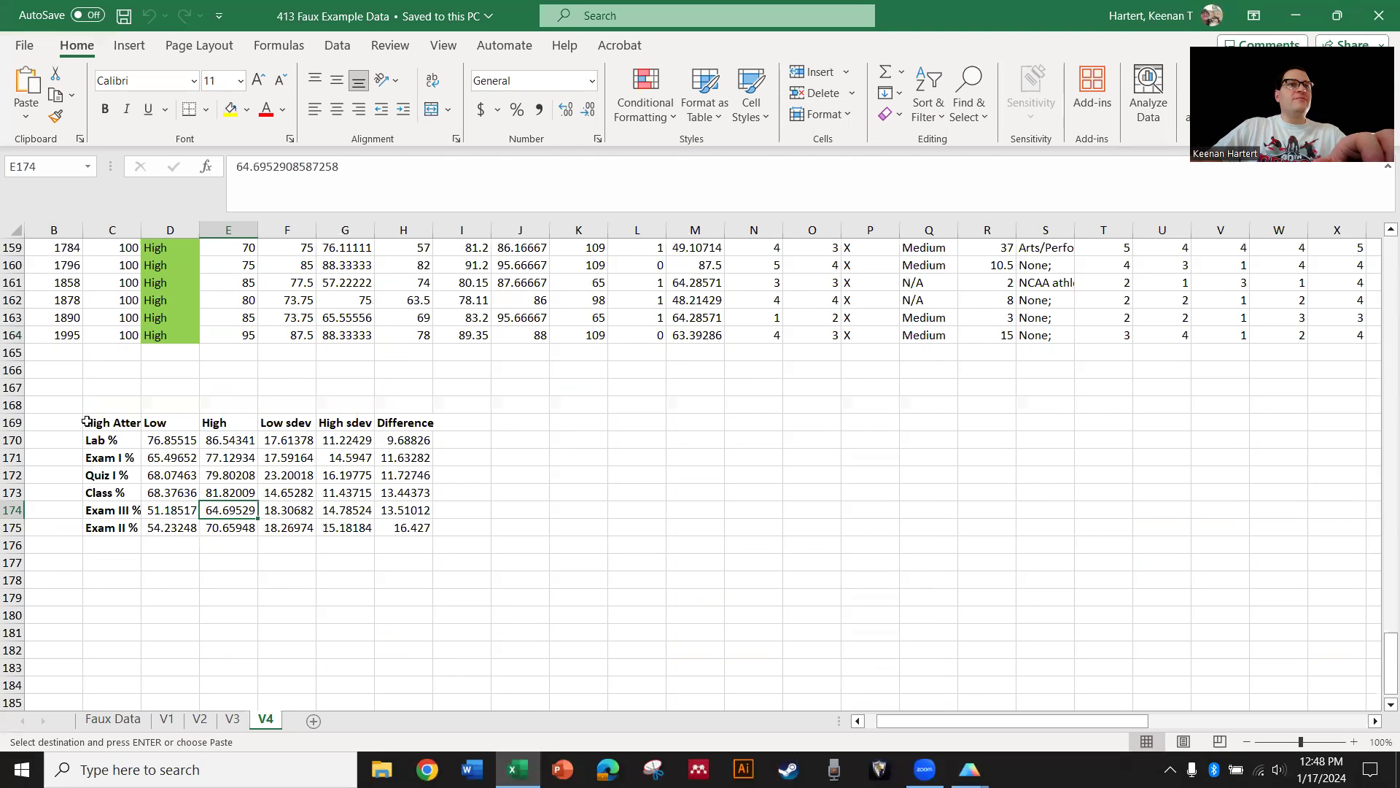
pyautogui.moveTo(118, 422); pyautogui.dragTo(251, 527)
pyautogui.click(611, 440)
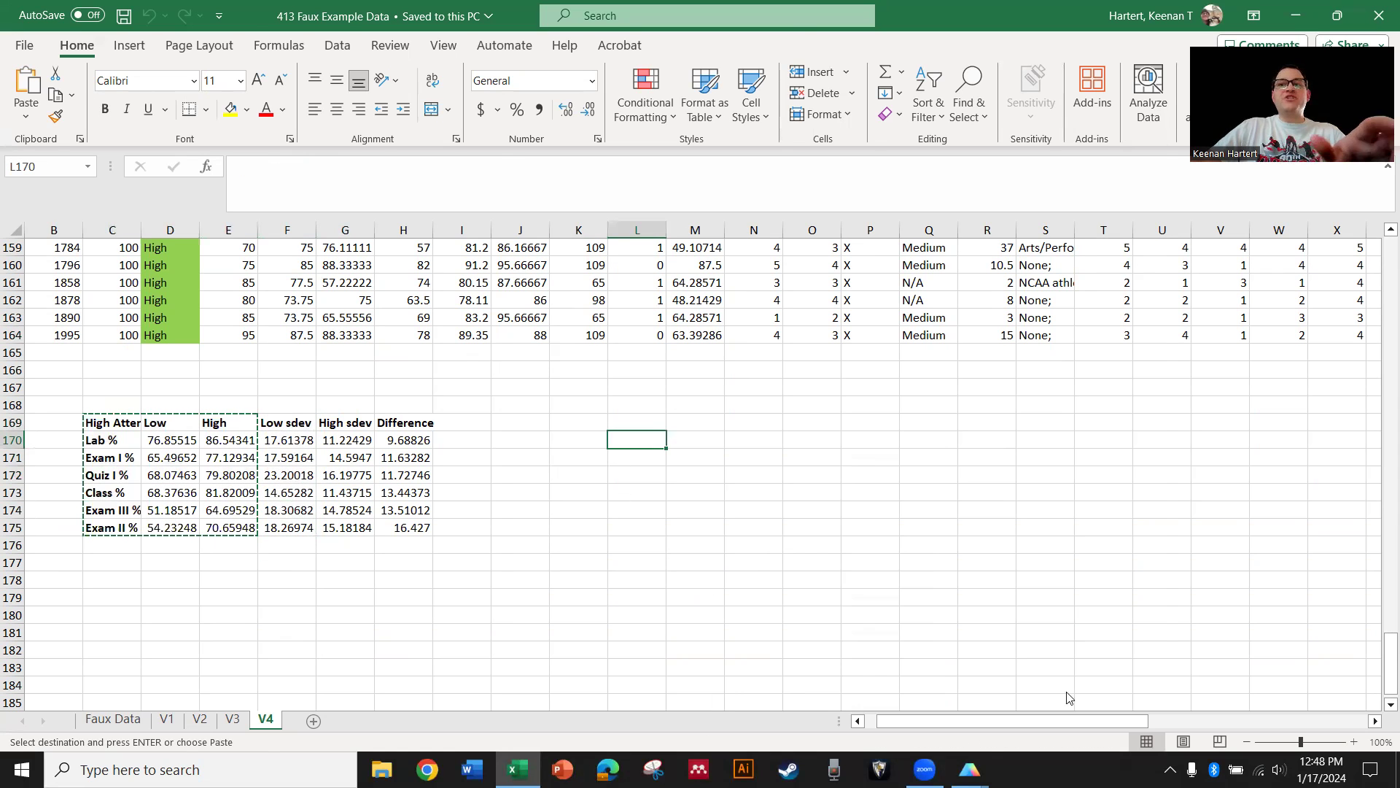
# Switch to Prism, paste the copied summary with its row and column titles into the Data 1 table, and view the updated graph
pyautogui.hotkey('alt', 'Tab')
pyautogui.click(300, 175)
pyautogui.hotkey('ctrl', 'v')
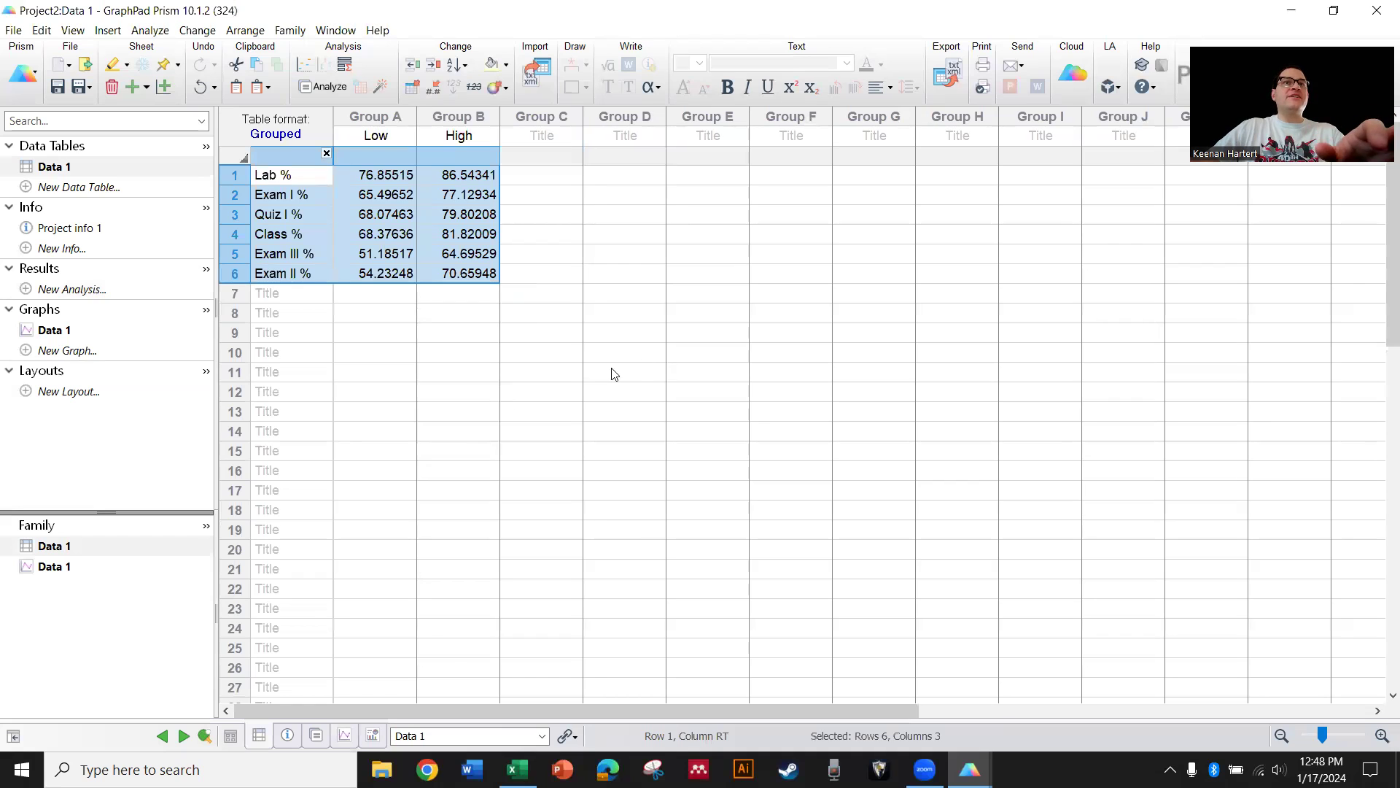
pyautogui.click(73, 332)
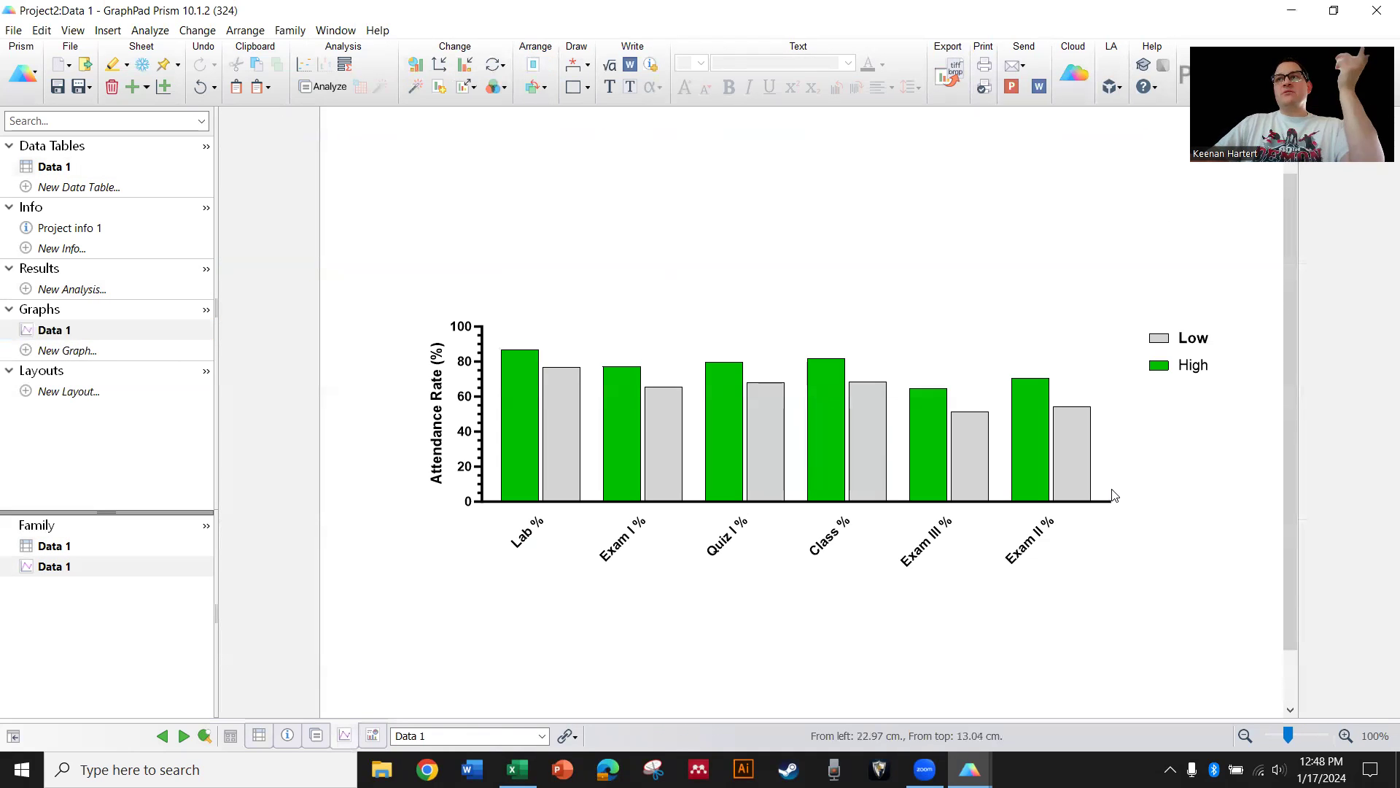
pyautogui.moveTo(1021, 463)
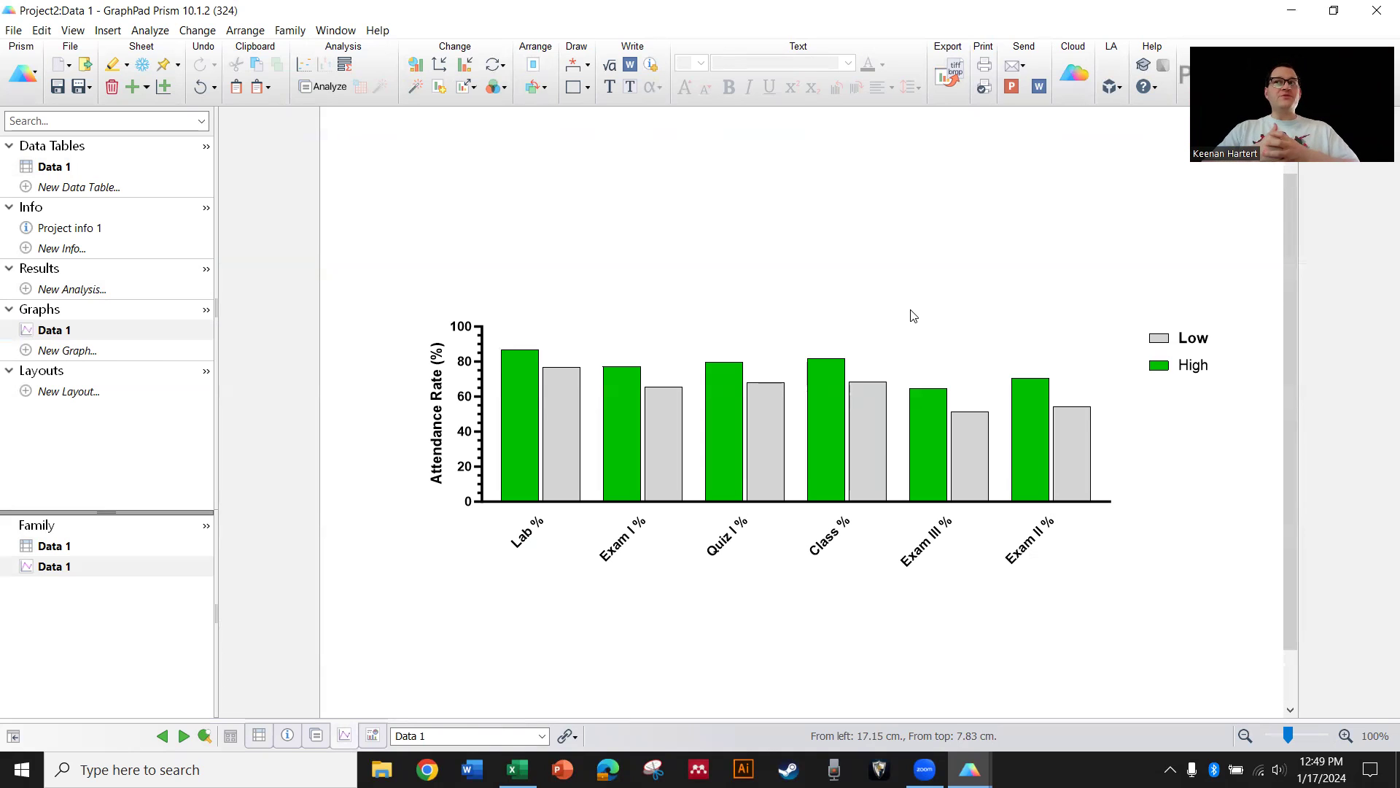
# Create a new Prism project with an empty Column table set for replicate values stacked into columns
pyautogui.click(22, 73)
pyautogui.click(71, 102)
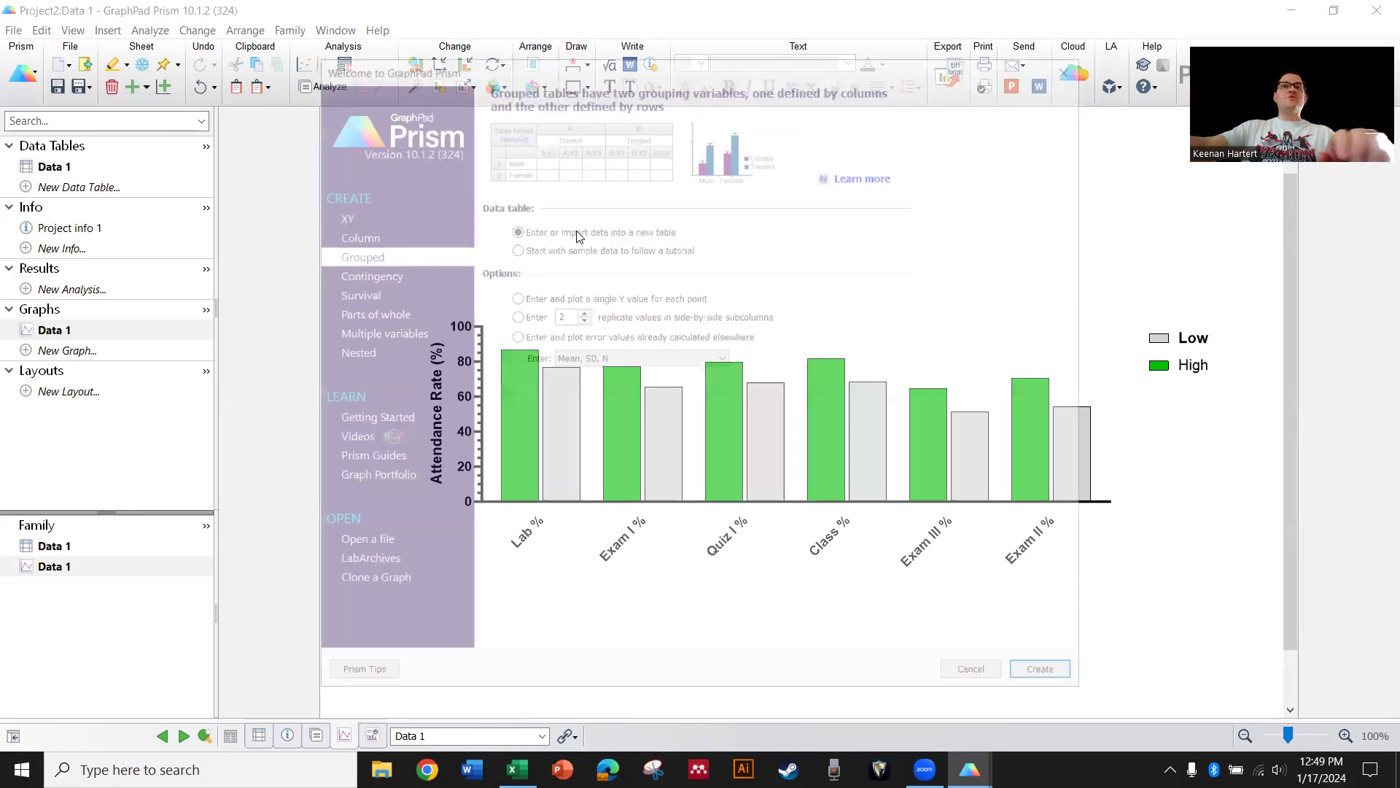
pyautogui.click(363, 232)
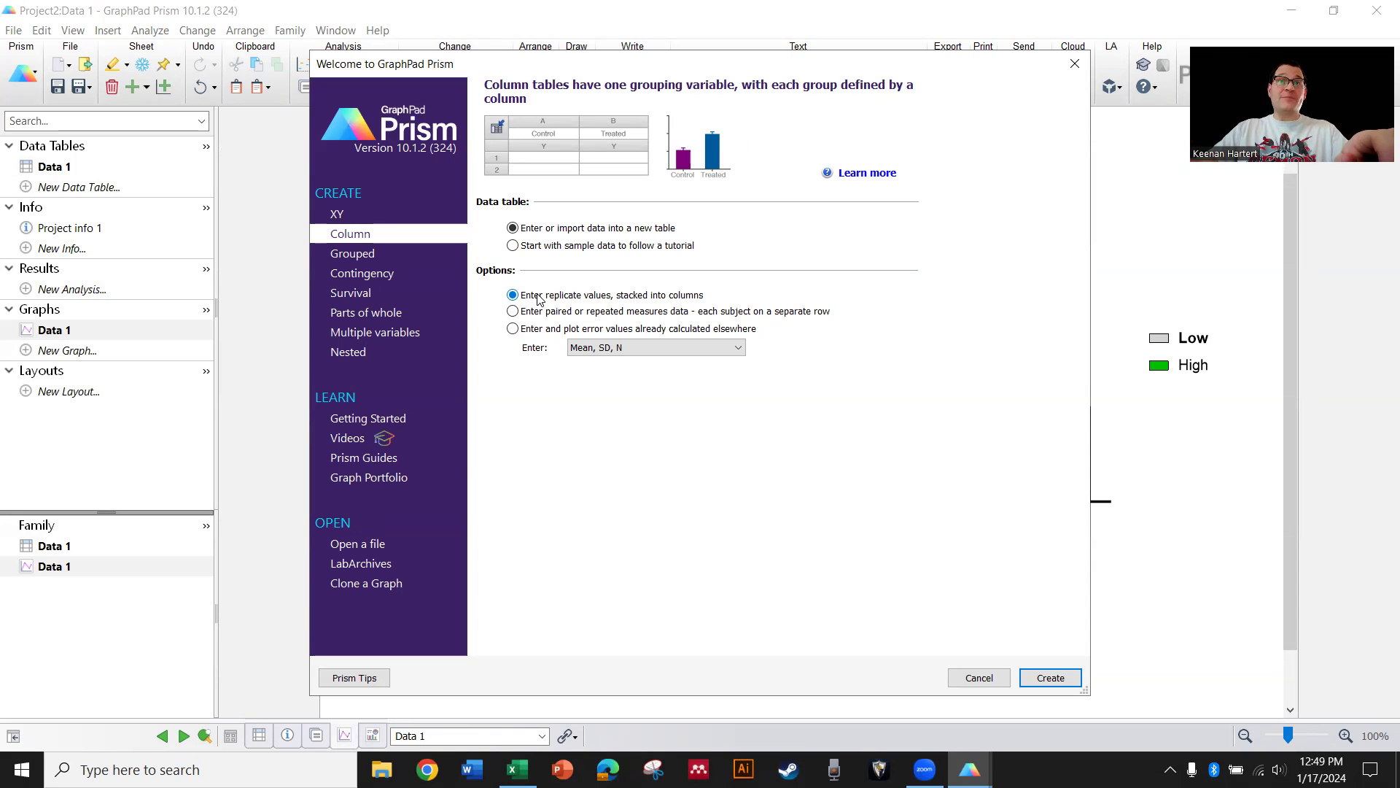
pyautogui.click(1050, 677)
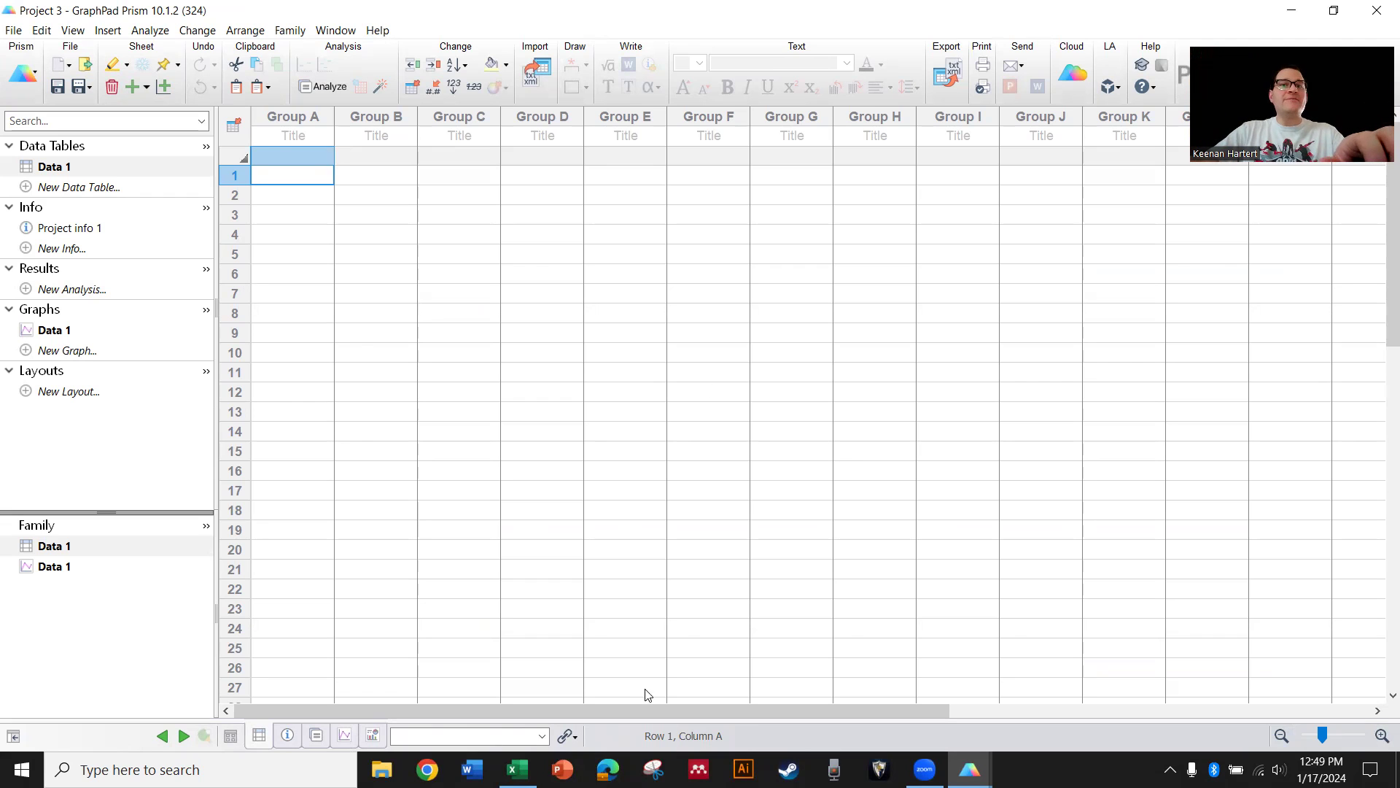
# Switch to Excel and copy the Exam I % values of the low-attendance students, F4:F69 on sheet V4
pyautogui.hotkey('alt', 'Tab')
pyautogui.click(253, 323)
pyautogui.hotkey('ctrl', 'Up')
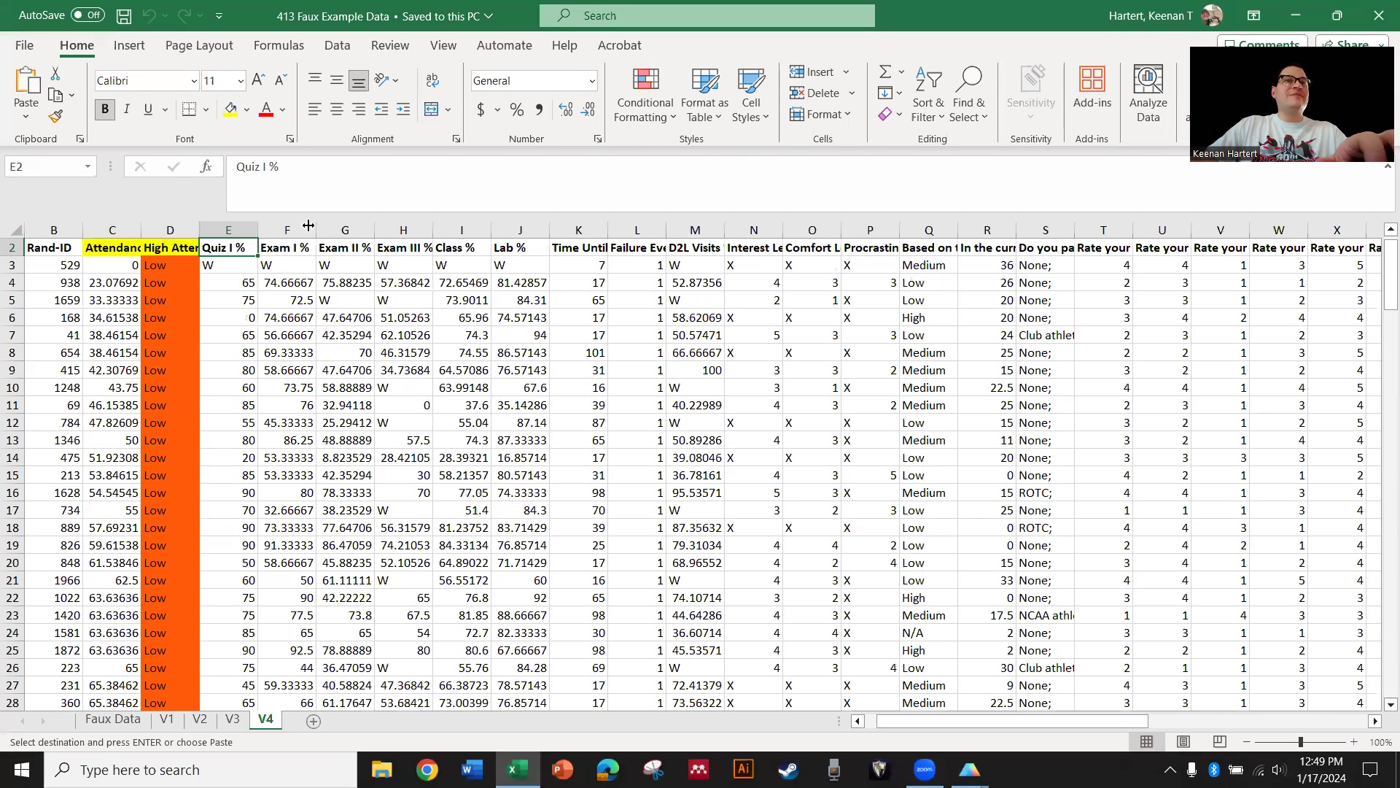
pyautogui.click(345, 335)
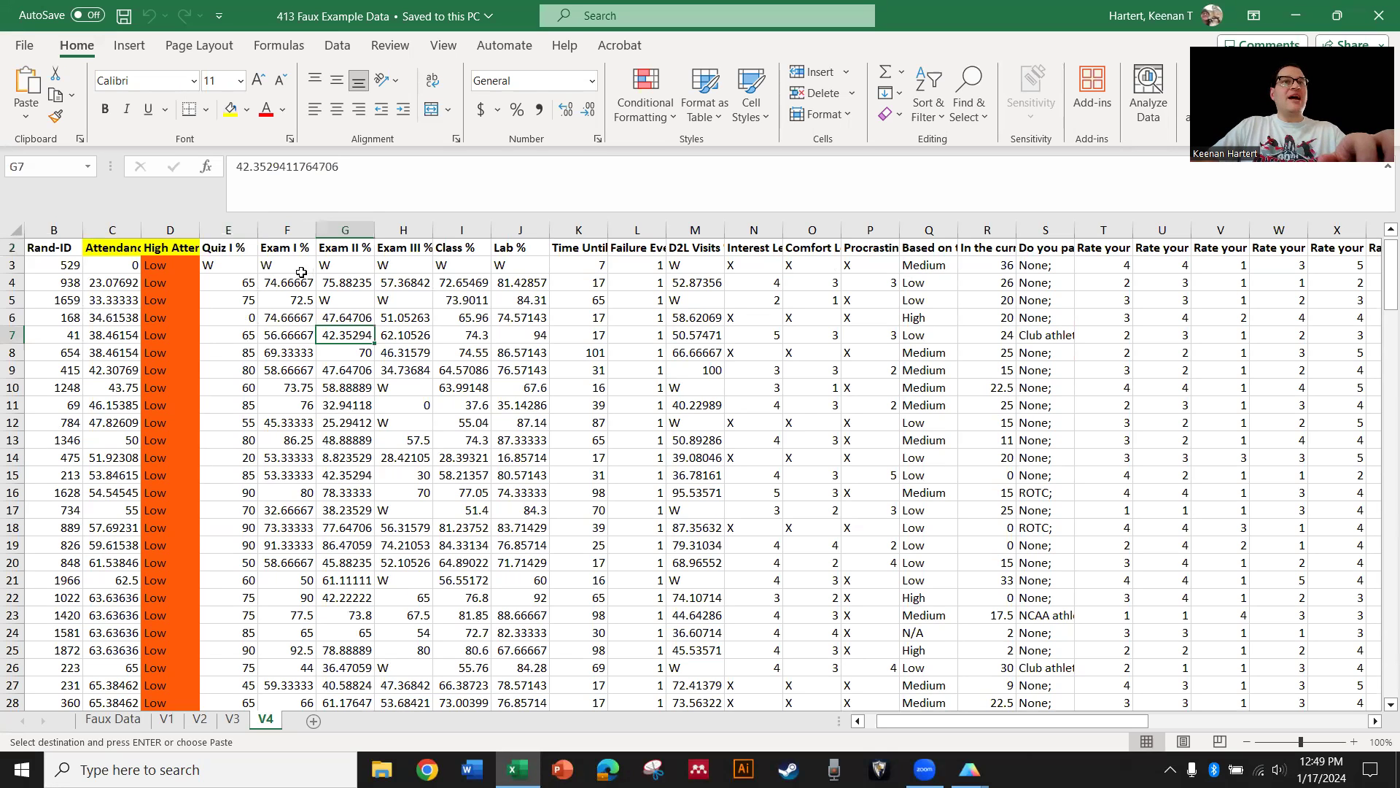
pyautogui.moveTo(294, 281); pyautogui.dragTo(277, 475)
pyautogui.hotkey('ctrl', 'c')
# Switch to Project3 in Prism, paste the copied exam values into Group A, and title the column Low E1
pyautogui.click(970, 769)
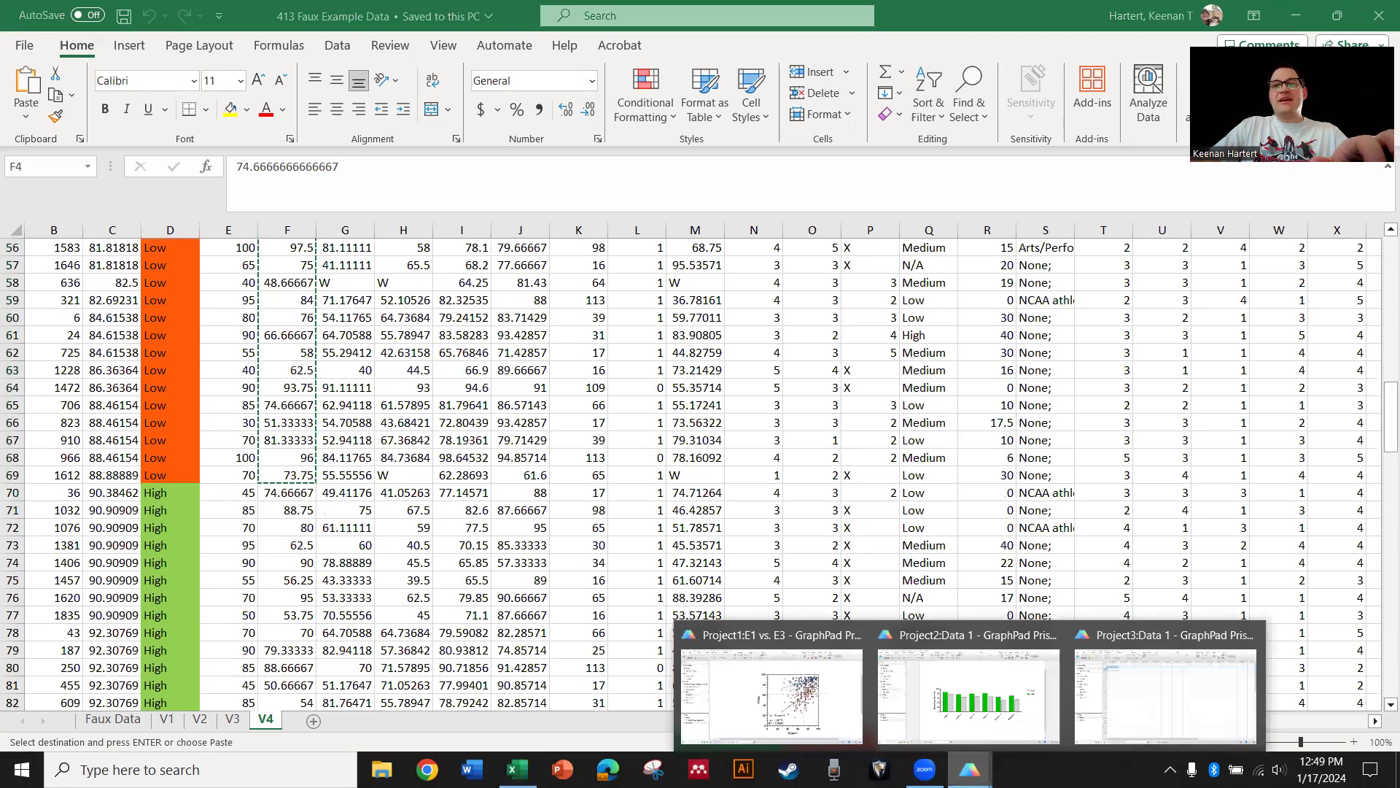
pyautogui.click(1119, 702)
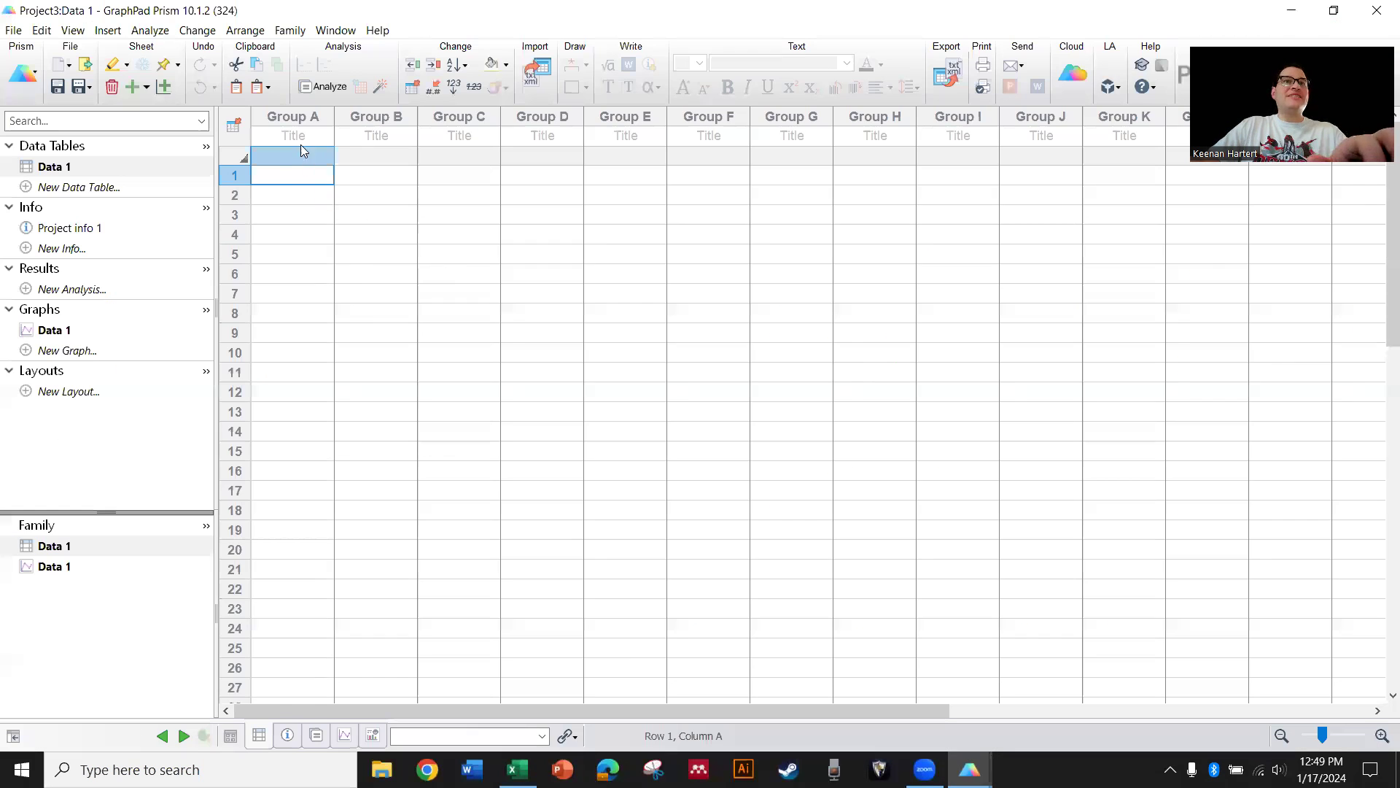
pyautogui.hotkey('ctrl', 'v')
pyautogui.click(306, 139)
pyautogui.write('Low')
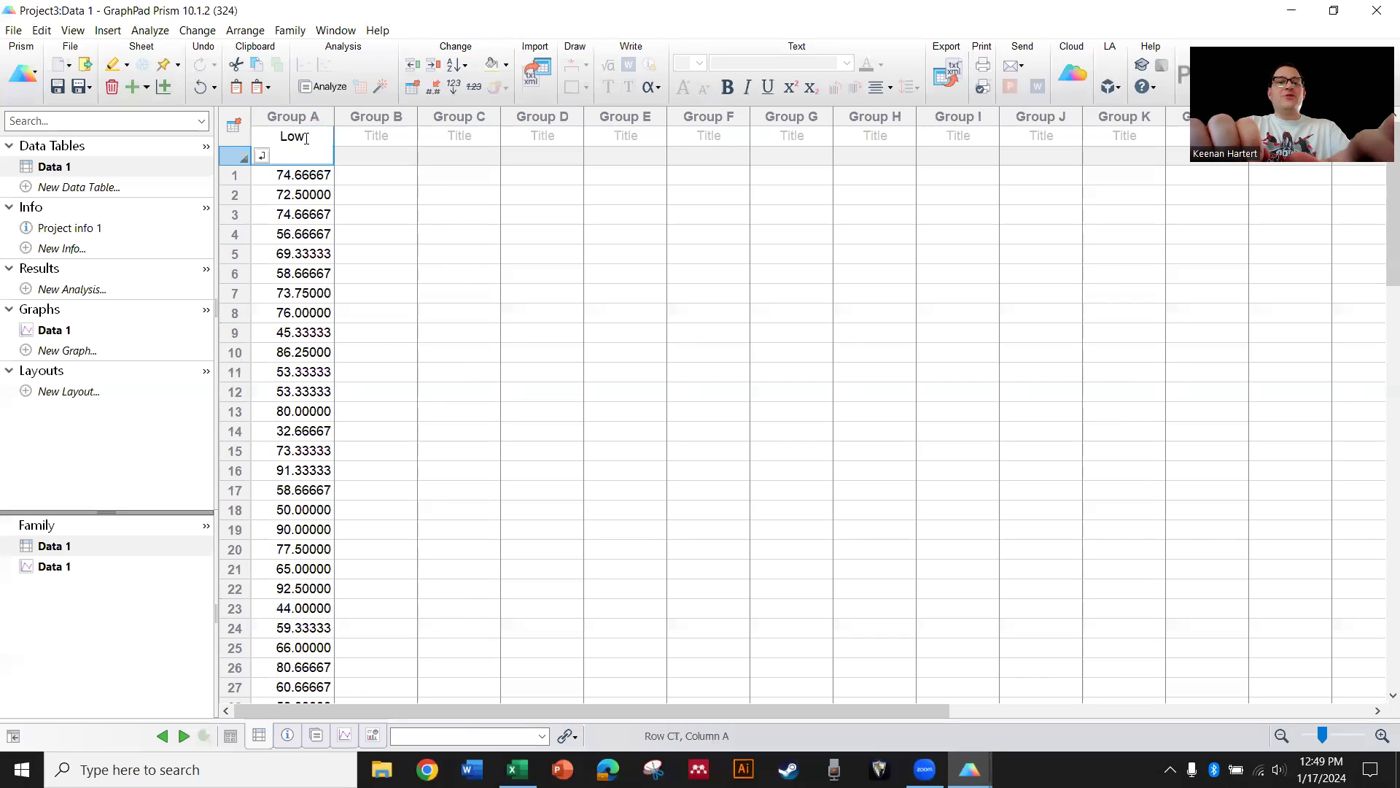
pyautogui.write(' E1')
pyautogui.click(376, 286)
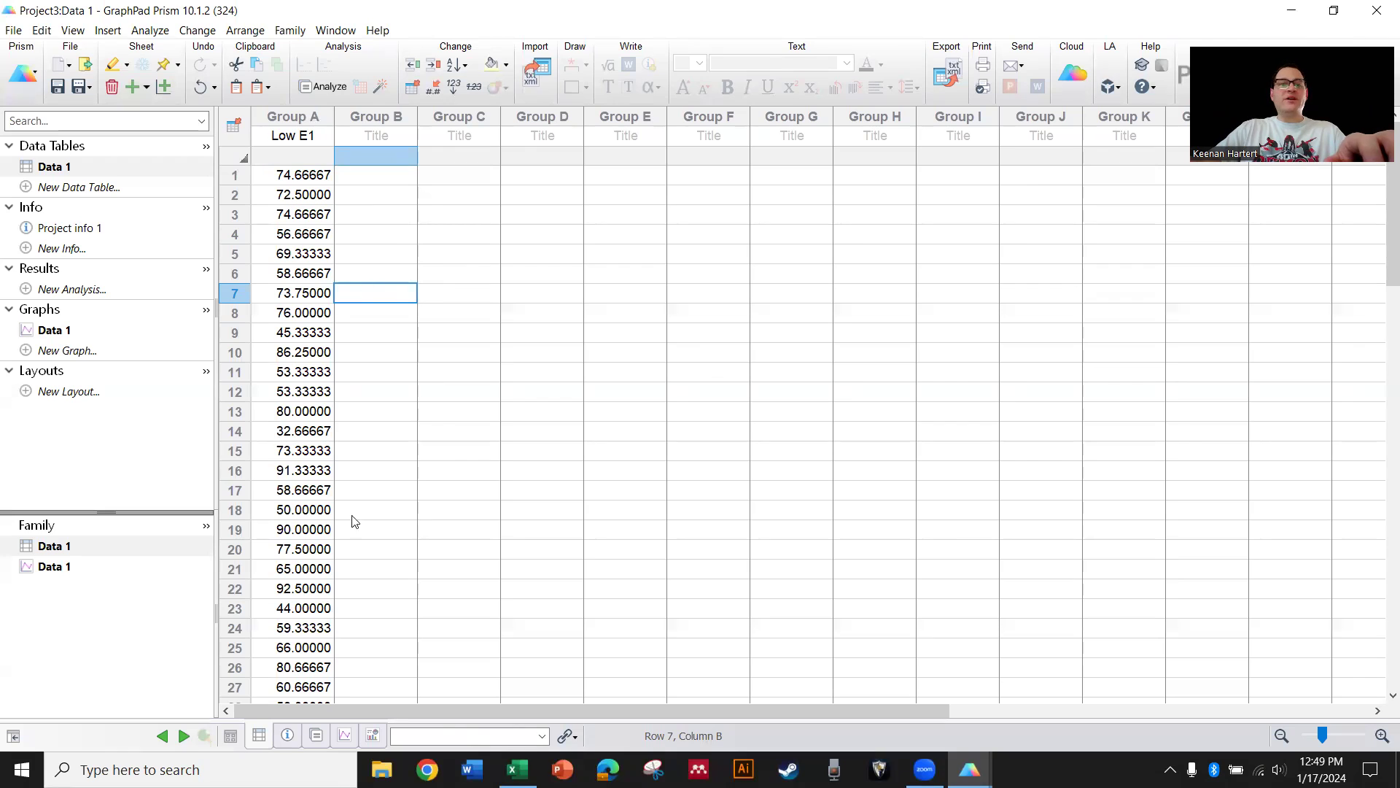
# Switch to Excel and copy the Exam I % values of the high-attendance students, F70:F164 on sheet V4
pyautogui.click(518, 769)
pyautogui.click(276, 499)
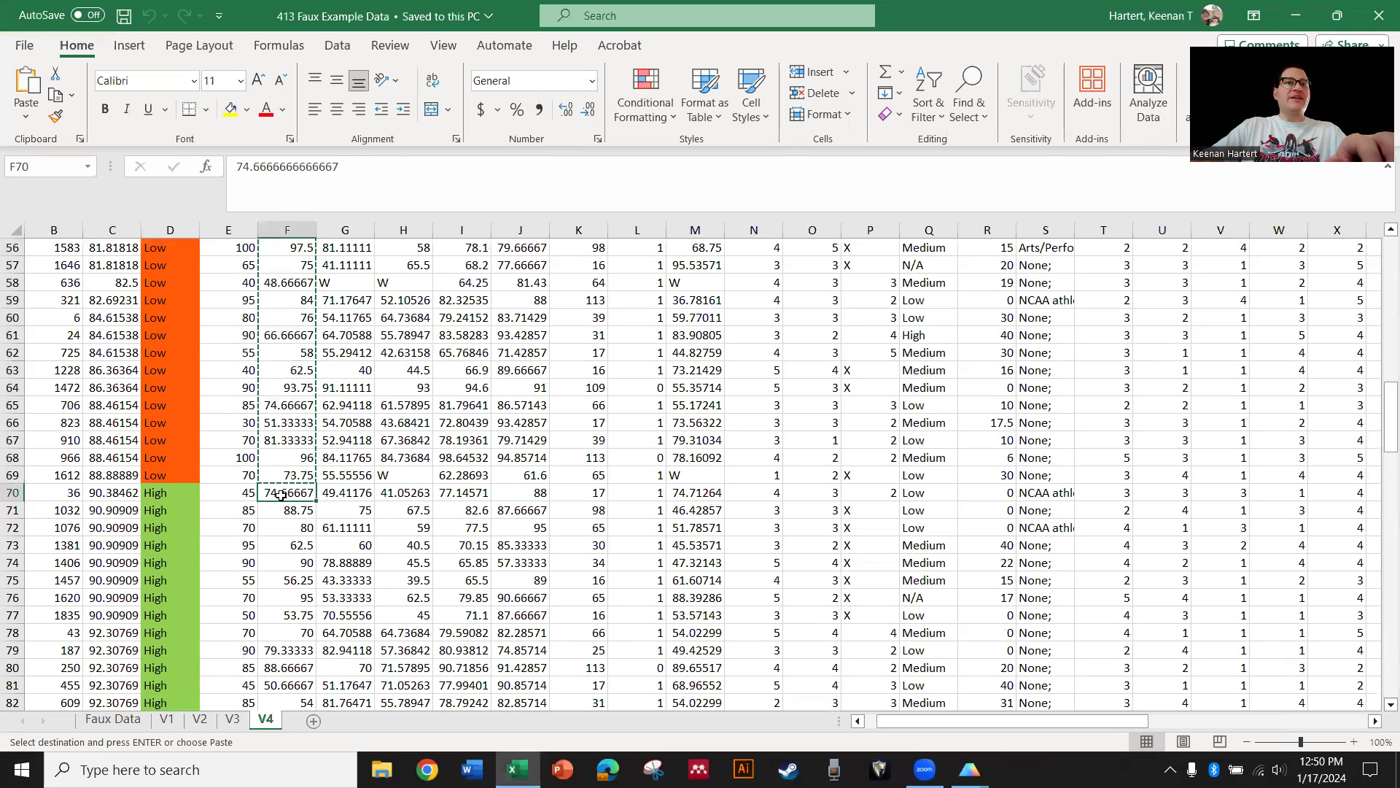
pyautogui.hotkey('ctrl', 'shift', 'Down')
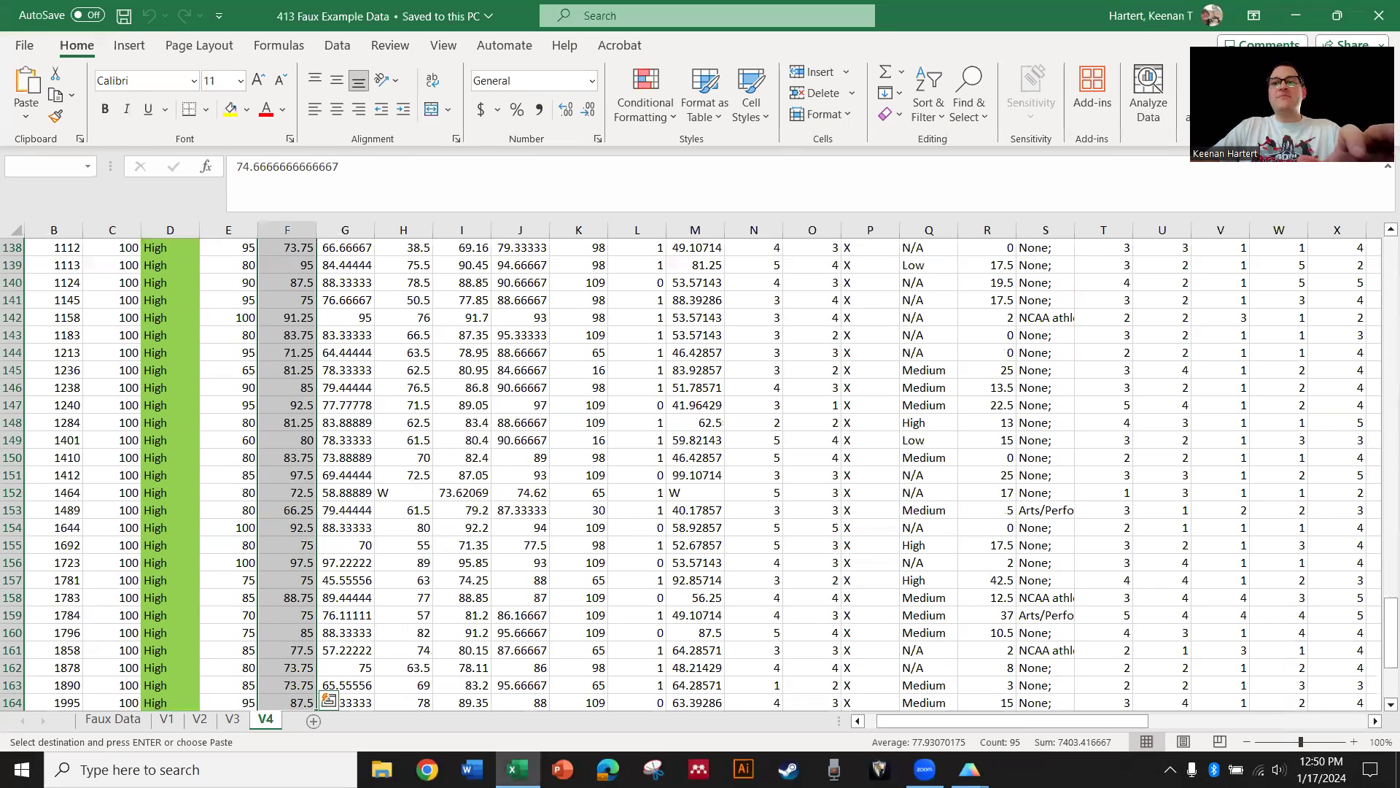
# Switch to Project3 in Prism, paste the copied exam values into Group B from row 1, and title the column High E1
pyautogui.click(969, 769)
pyautogui.click(1166, 697)
pyautogui.click(377, 180)
pyautogui.hotkey('ctrl', 'v')
pyautogui.scroll(-20, 427, 303)
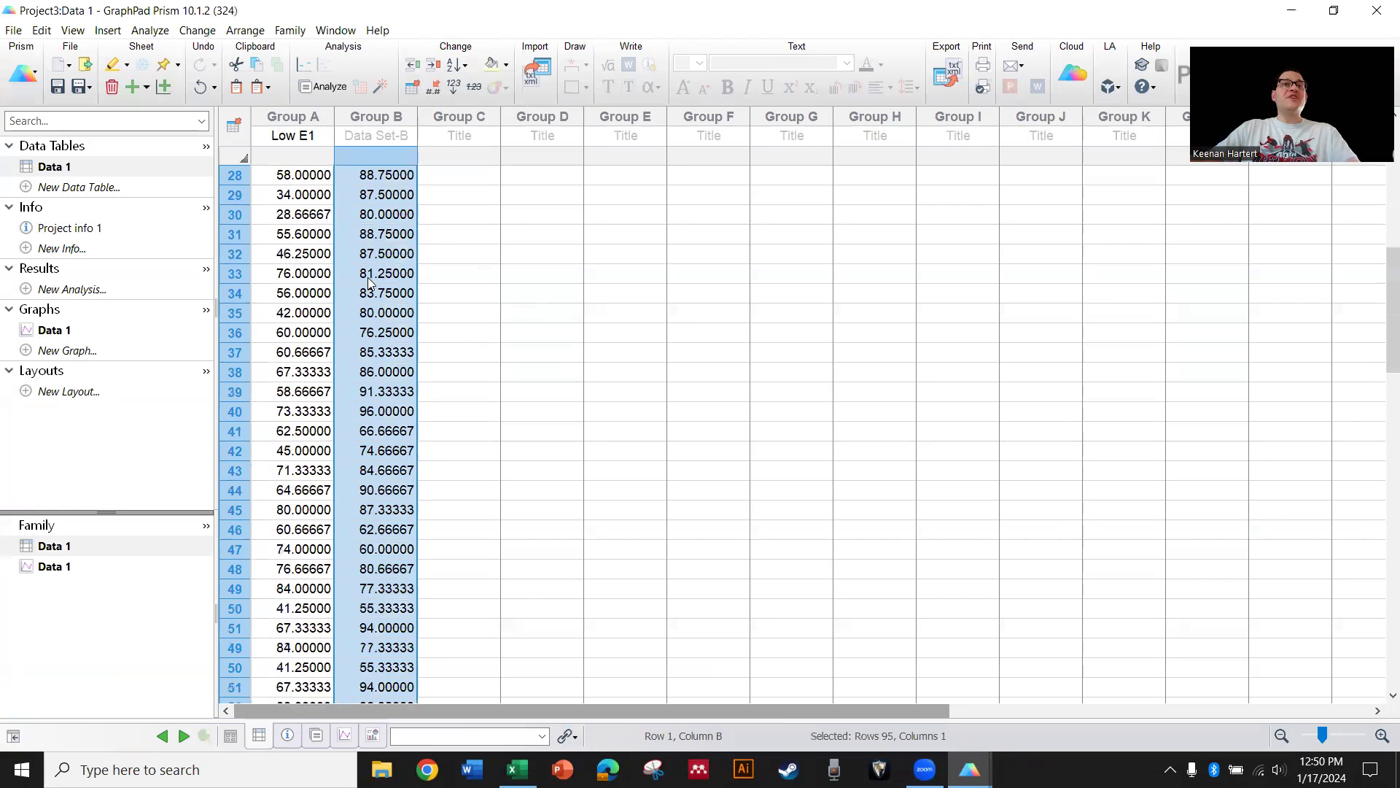
pyautogui.scroll(20, 370, 289)
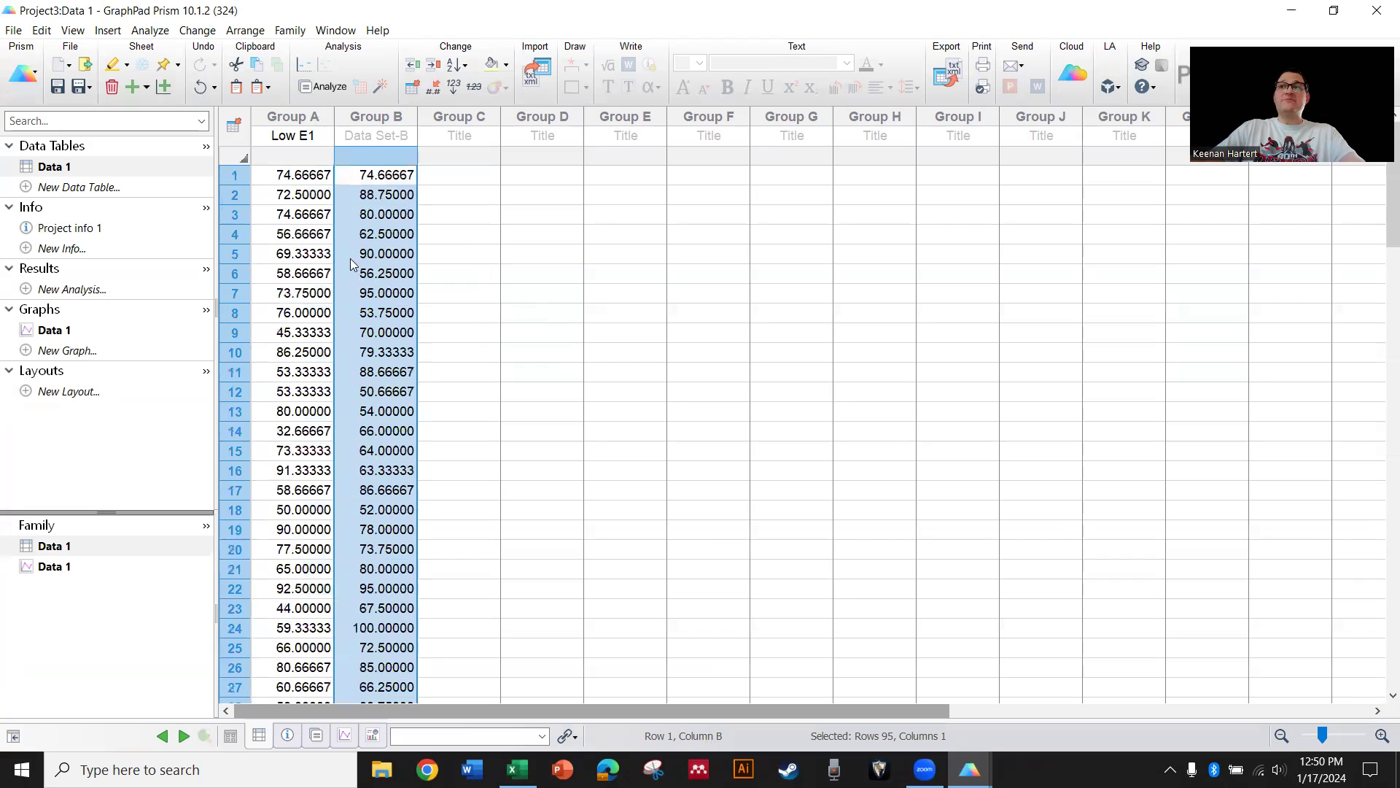
pyautogui.press('Up')
pyautogui.write('High E')
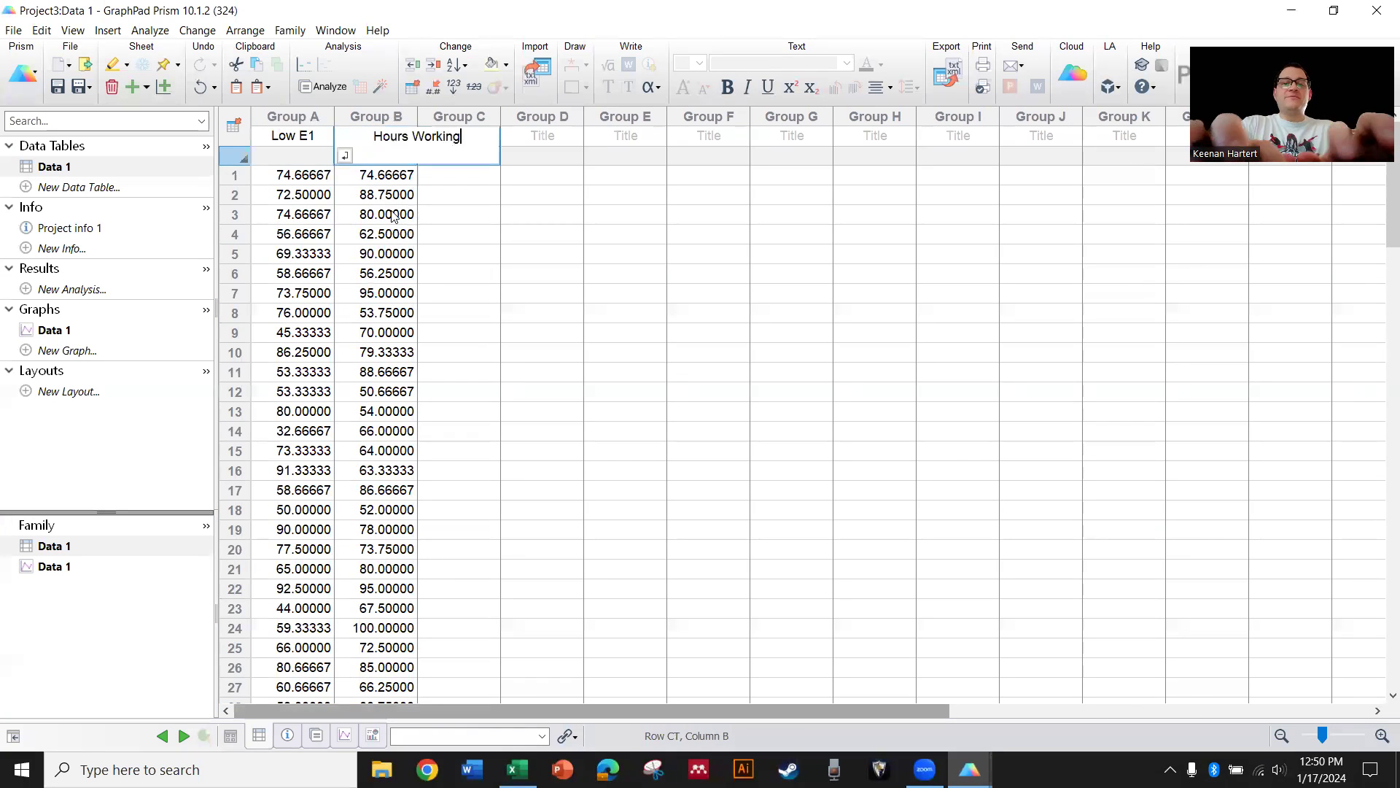
pyautogui.write('1')
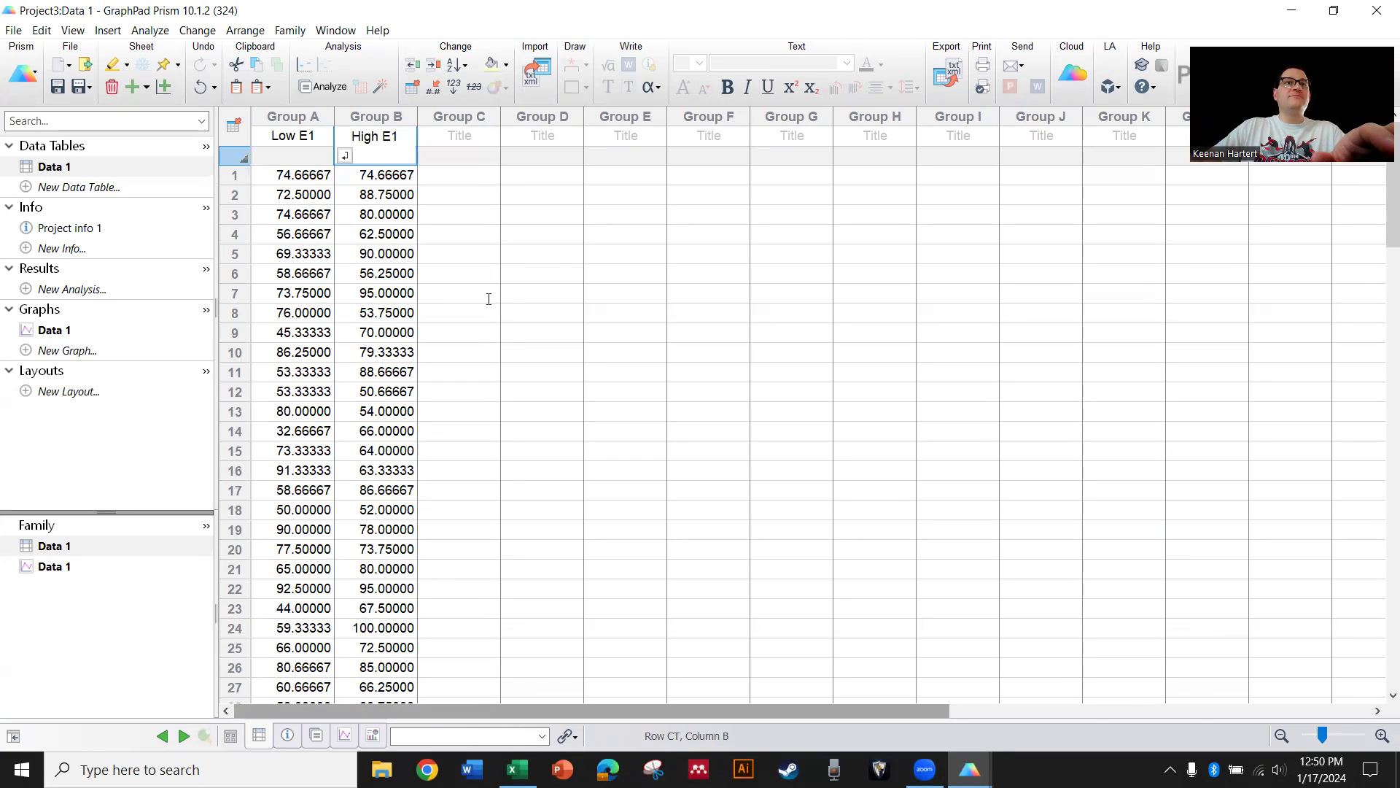
pyautogui.click(452, 299)
# Open the new Data 1 graph and compare the scatter plot's Mean, Mean with SD and Median with 95% CI options
pyautogui.click(65, 335)
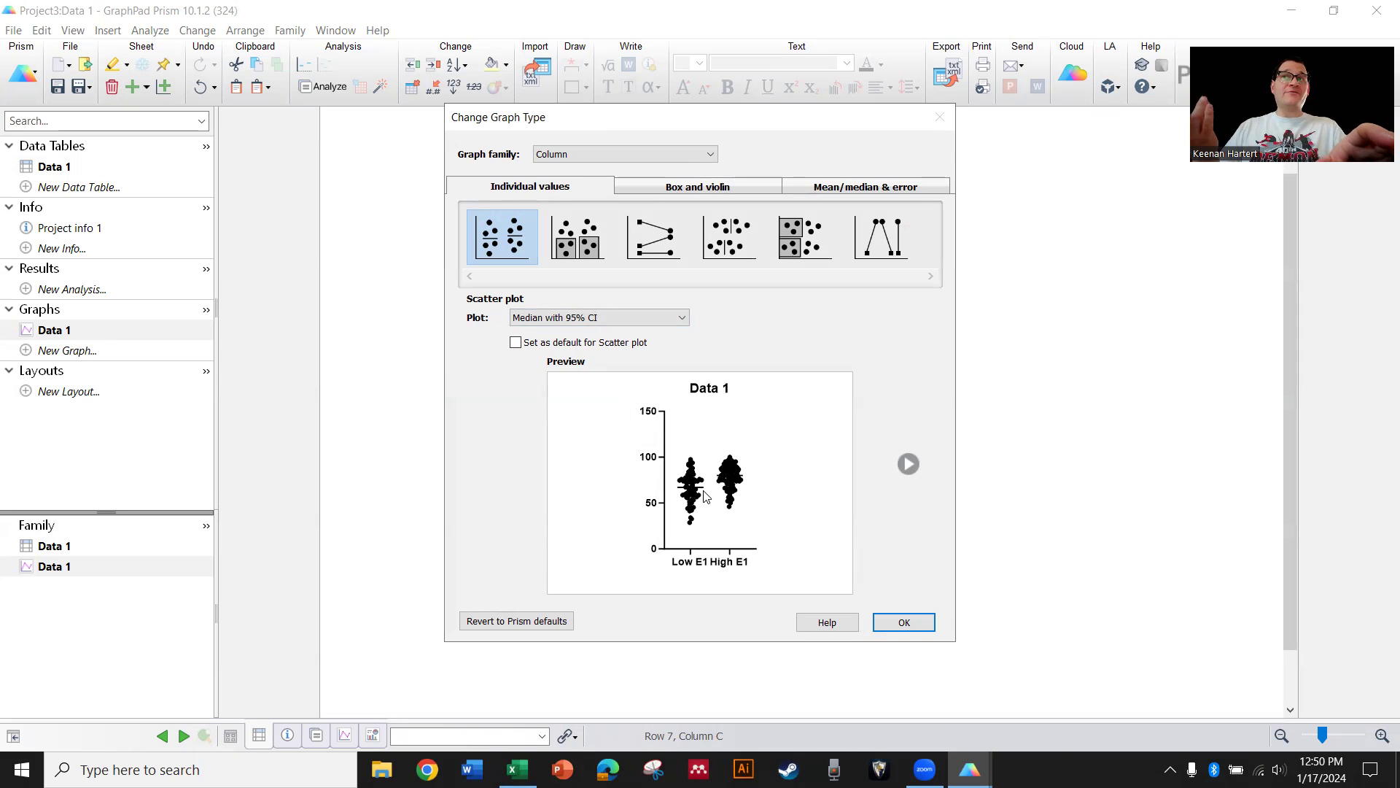
pyautogui.click(593, 320)
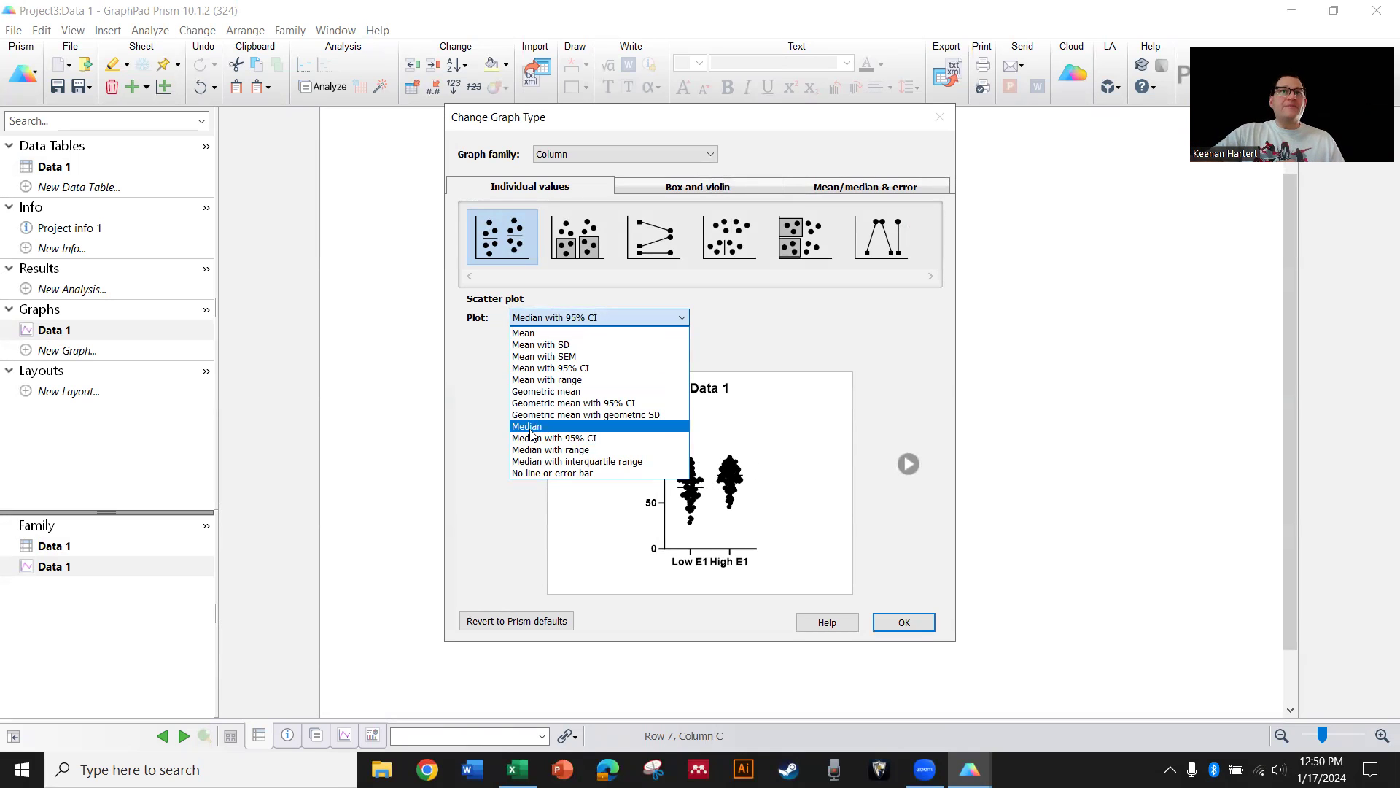
pyautogui.click(528, 336)
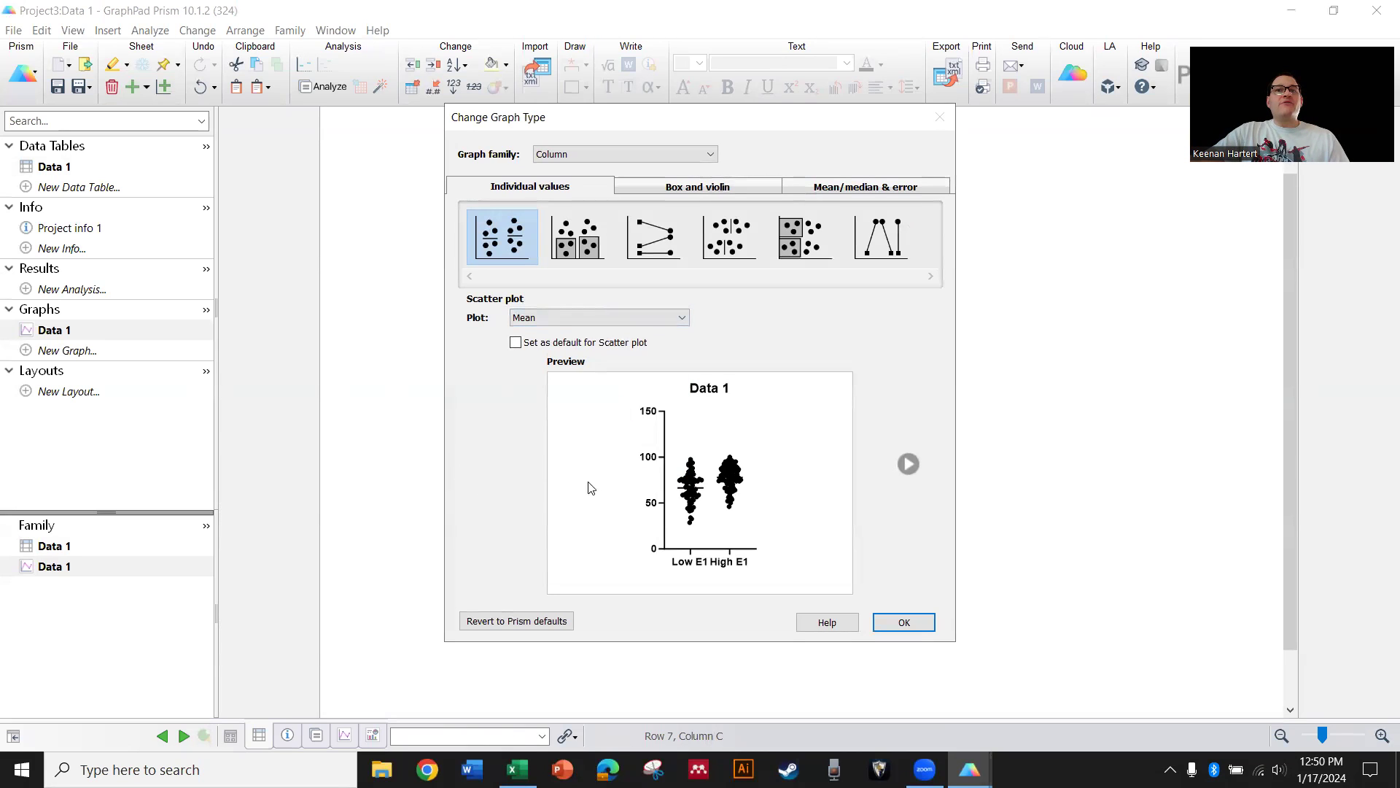
pyautogui.click(622, 321)
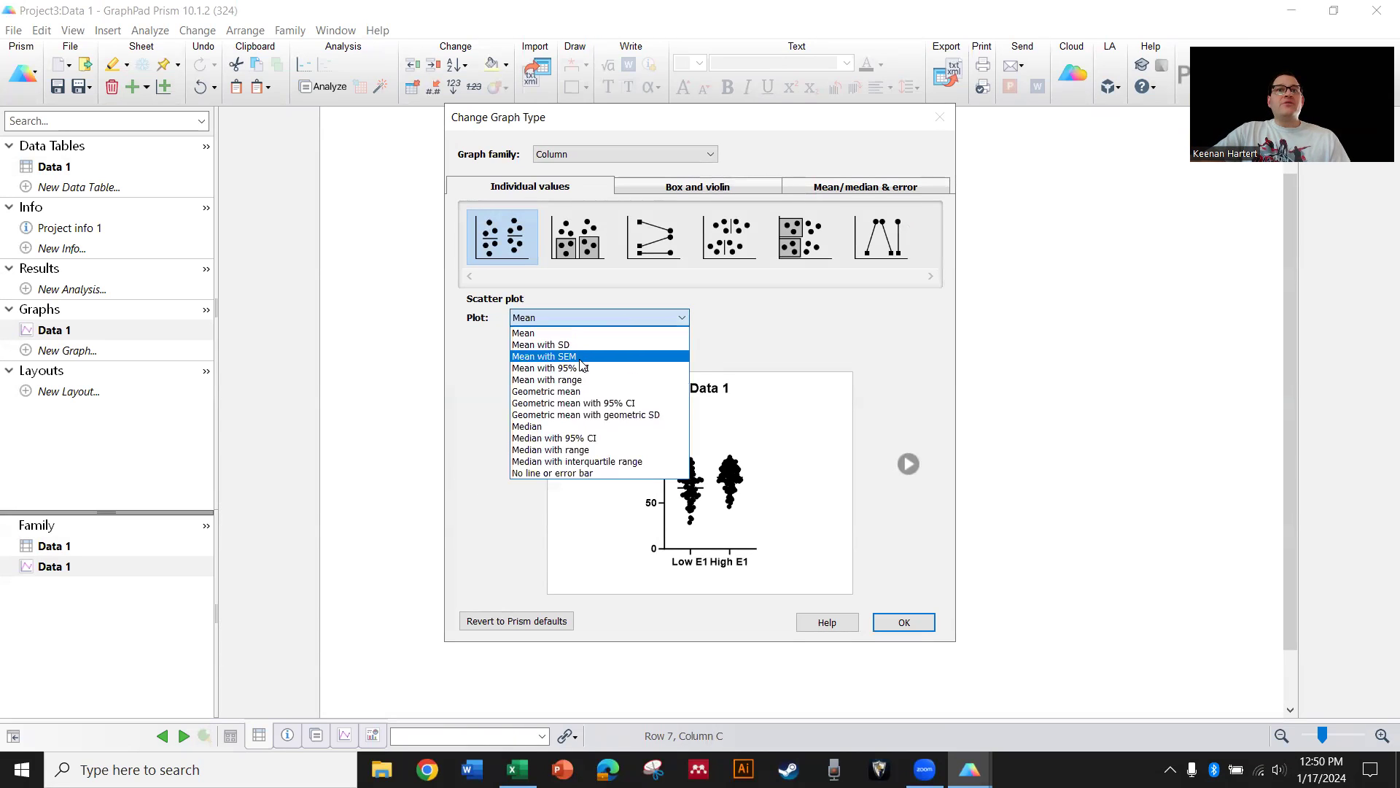
pyautogui.click(569, 344)
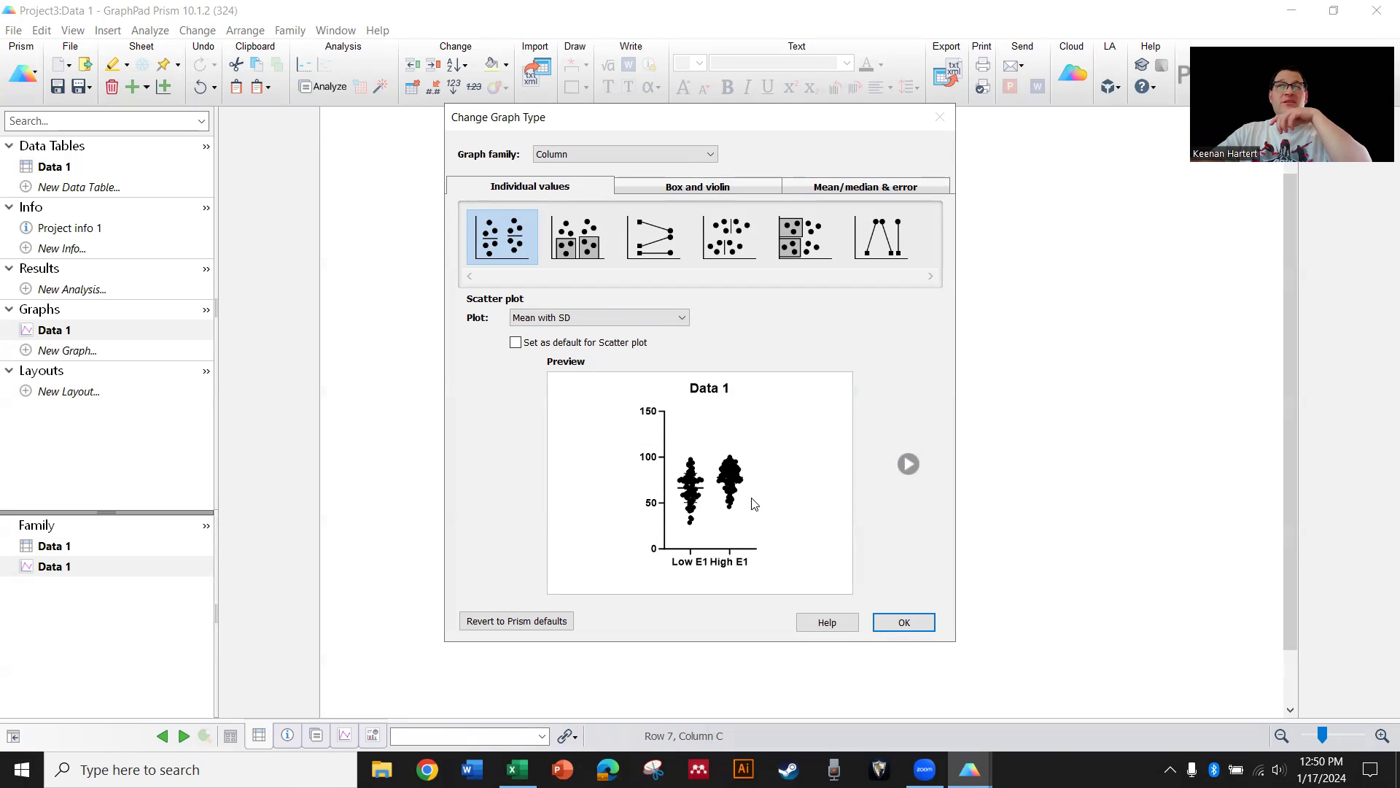
pyautogui.click(573, 318)
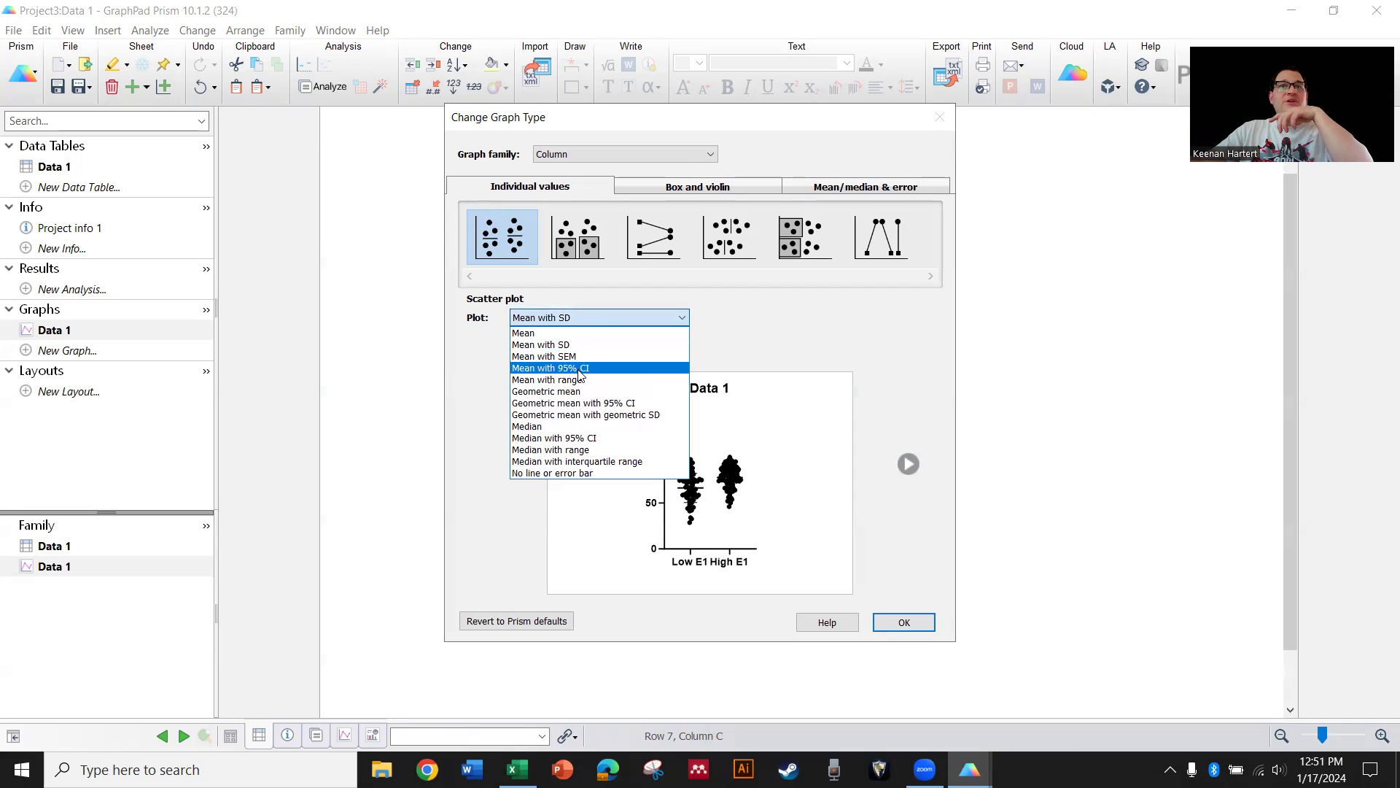
pyautogui.click(570, 439)
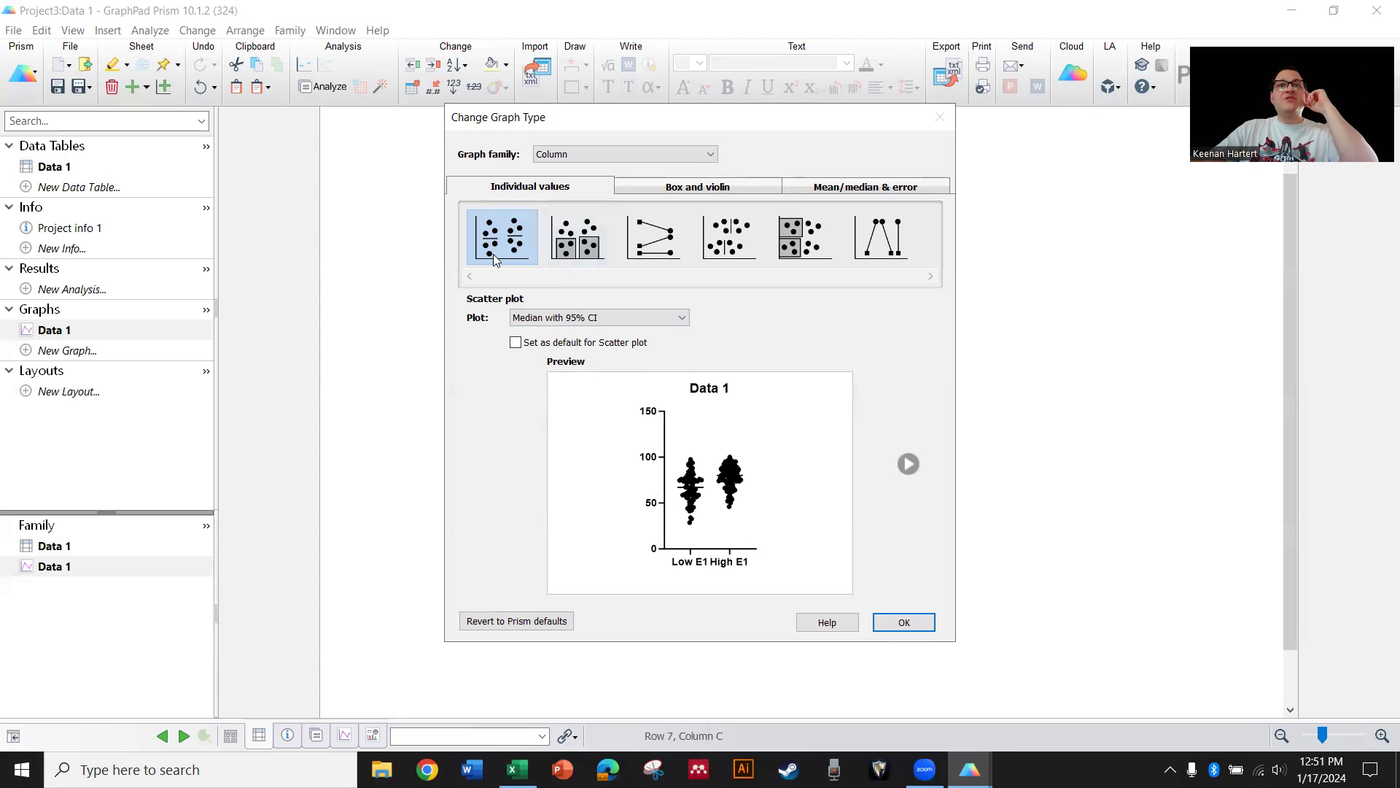
# Preview the scatter plot with bar, before-after, horizontal scatter and horizontal scatter with bar graph types
pyautogui.click(579, 243)
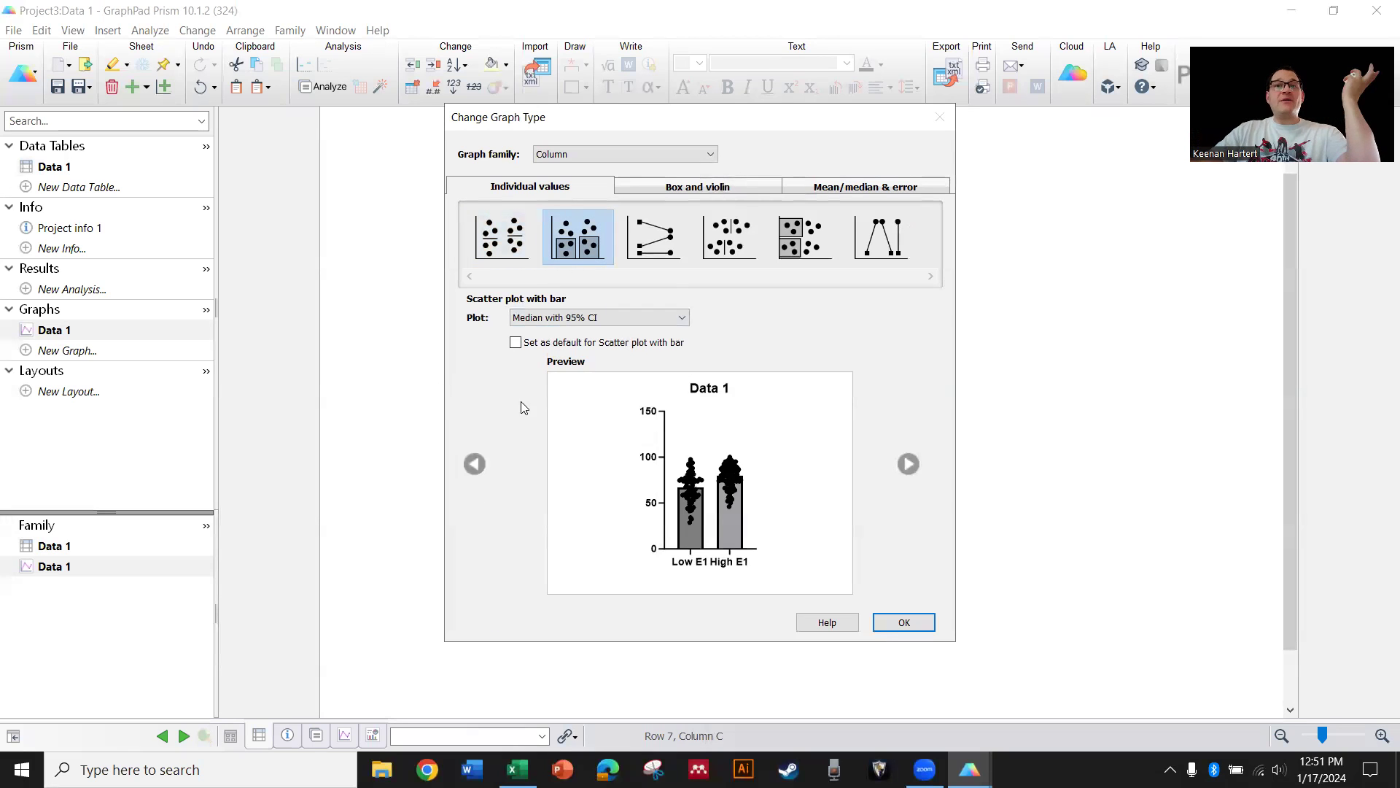
pyautogui.click(662, 245)
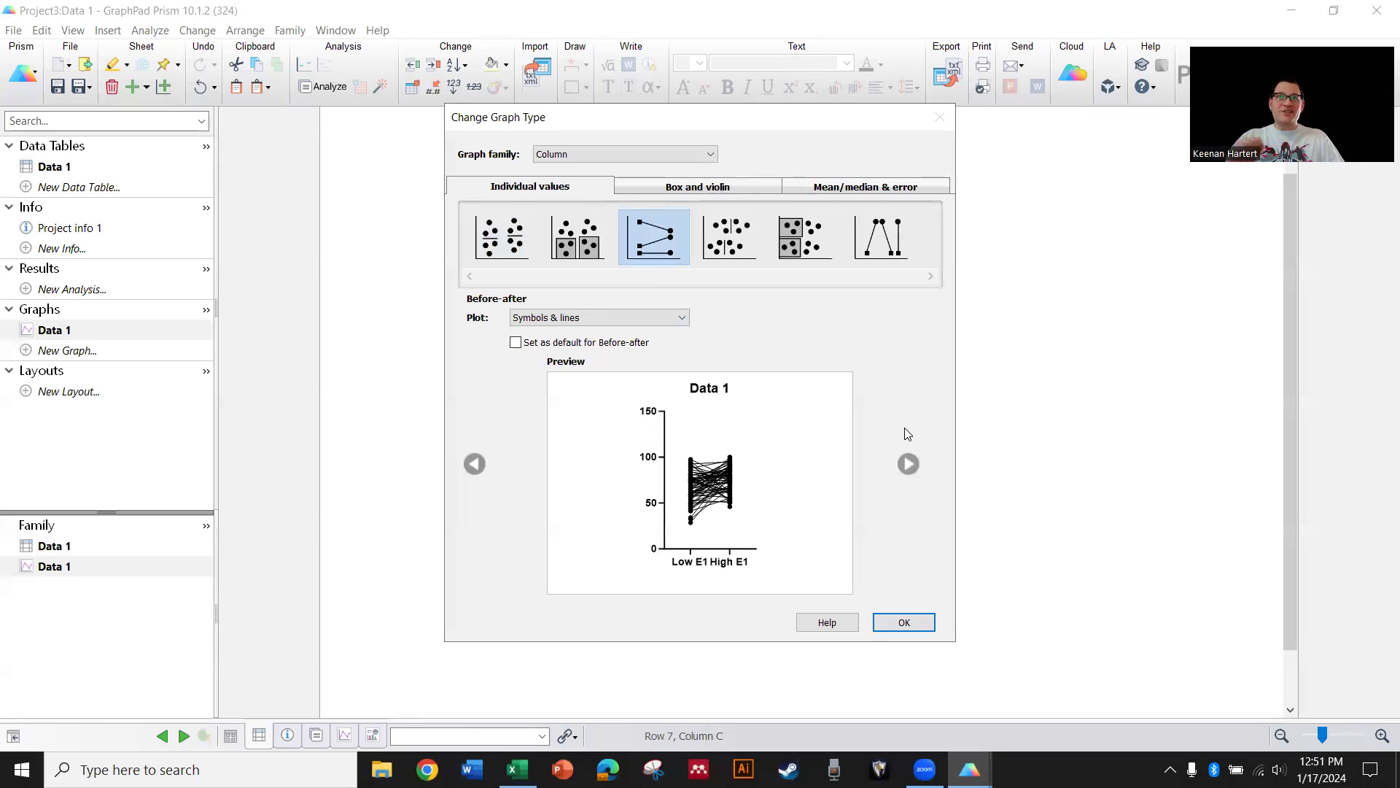
pyautogui.click(729, 257)
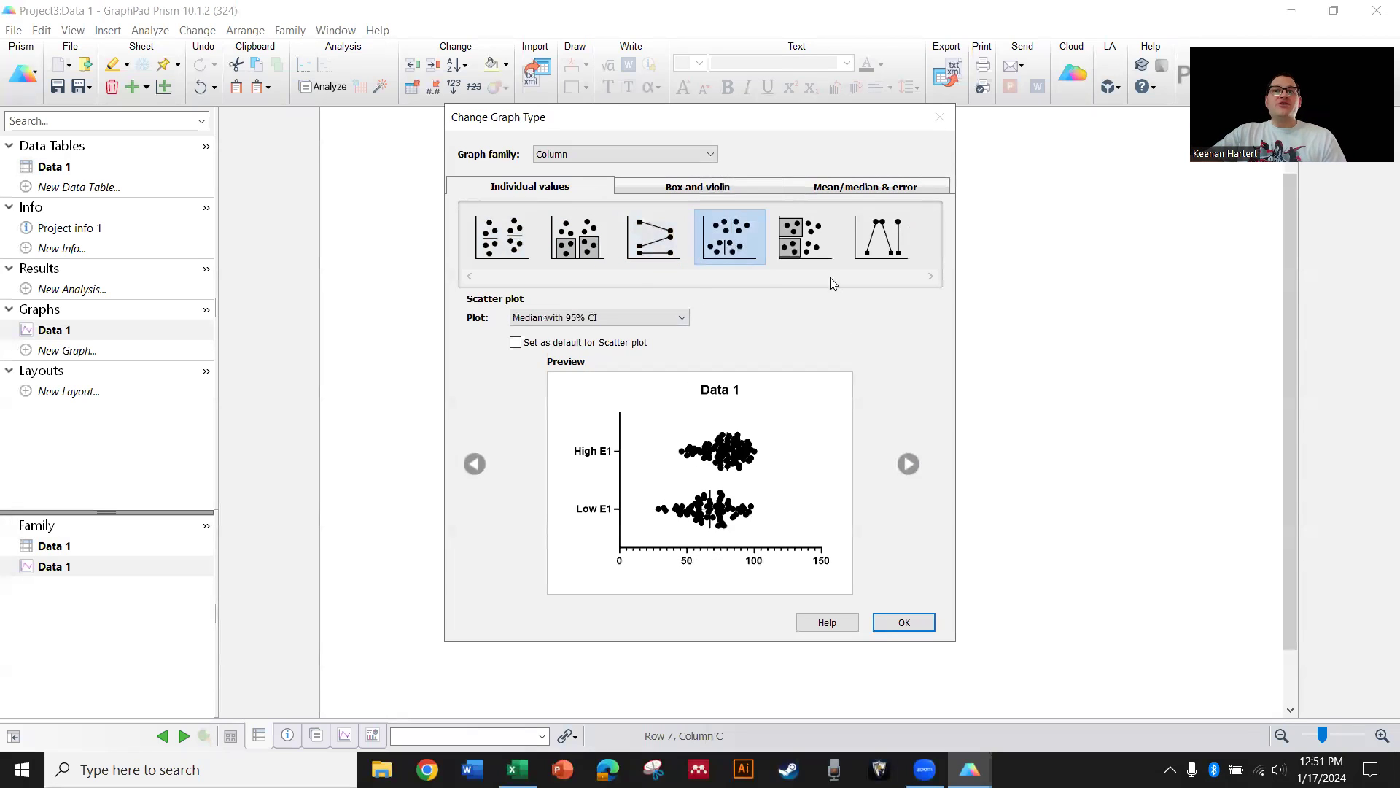
pyautogui.click(815, 250)
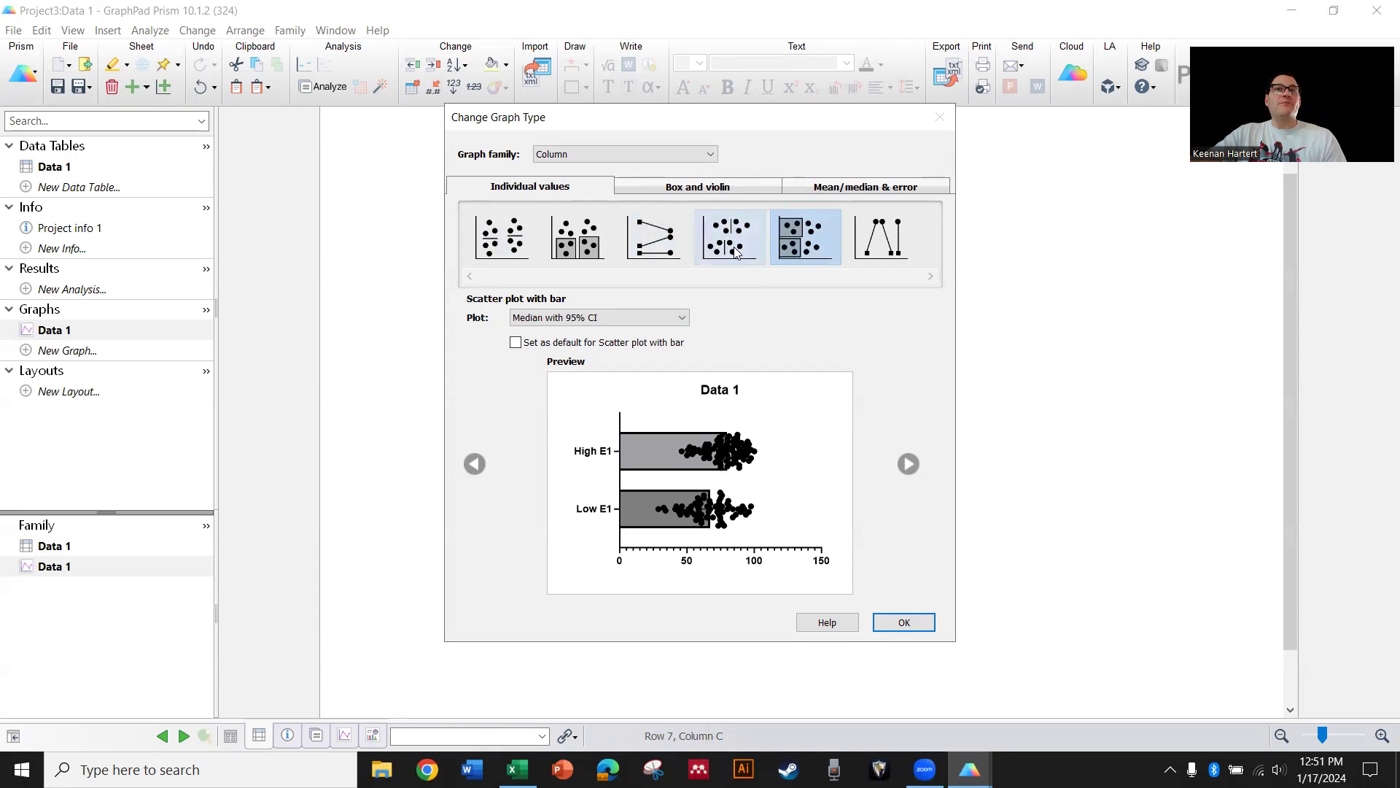
# Preview the floating bars, box and whiskers with 10-90 percentile, and violin plot graph types for the exam data
pyautogui.click(698, 187)
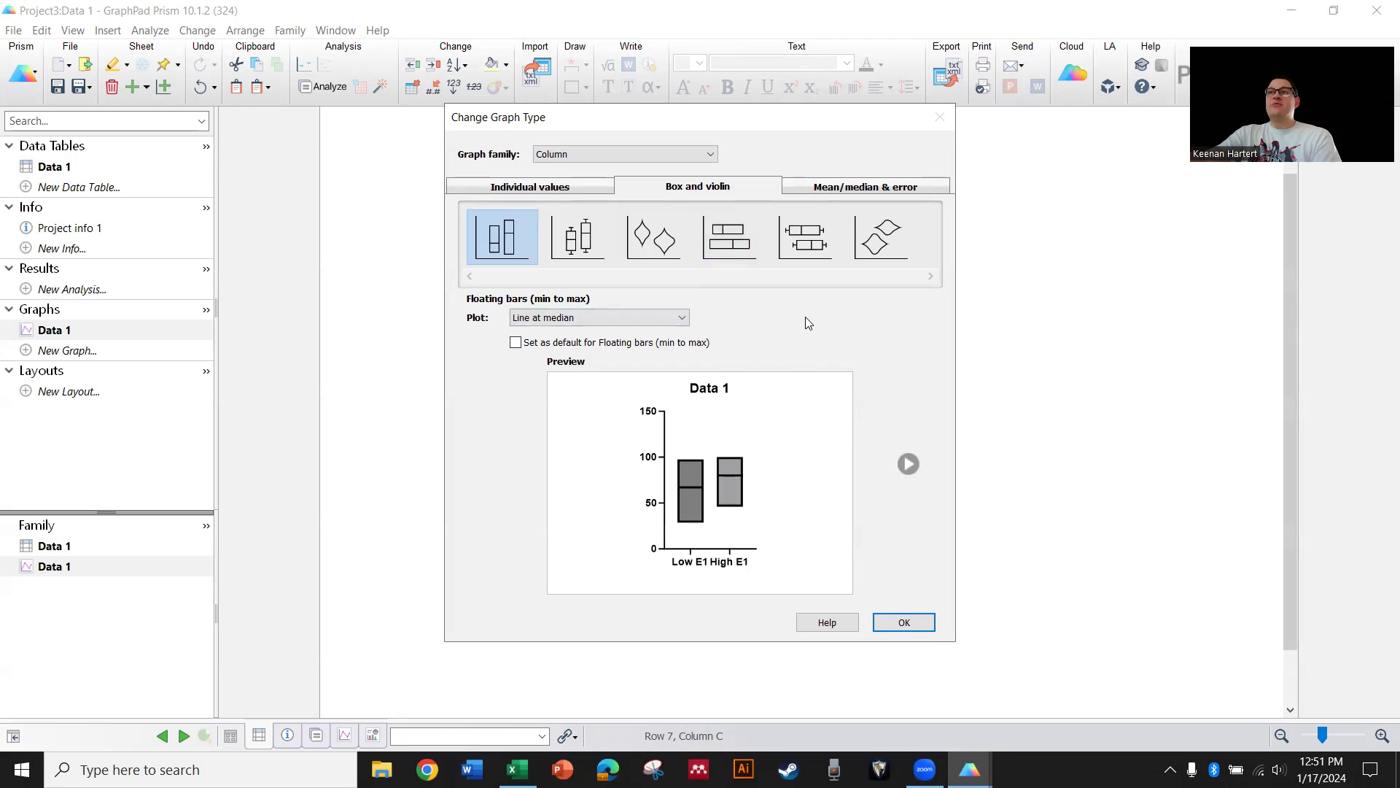
pyautogui.click(581, 240)
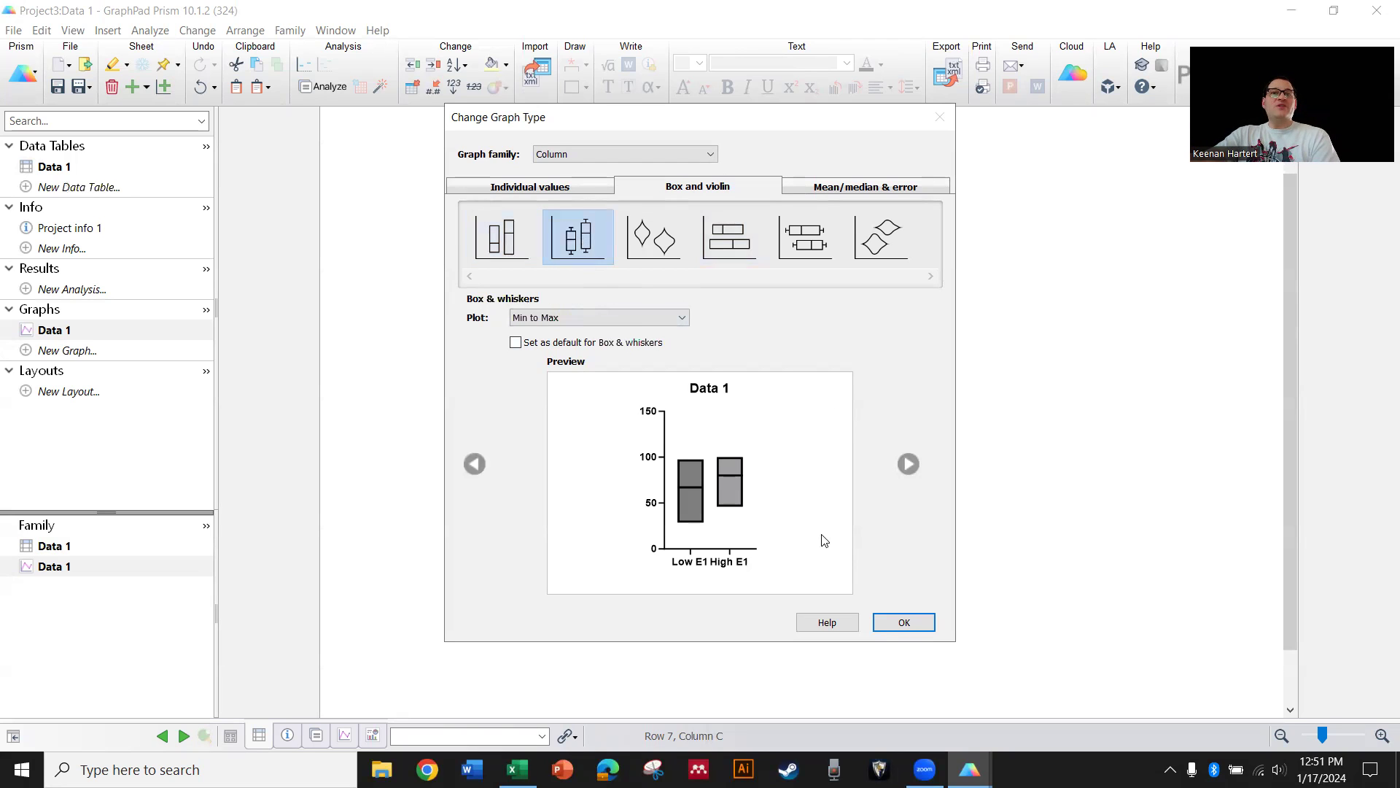
pyautogui.click(574, 321)
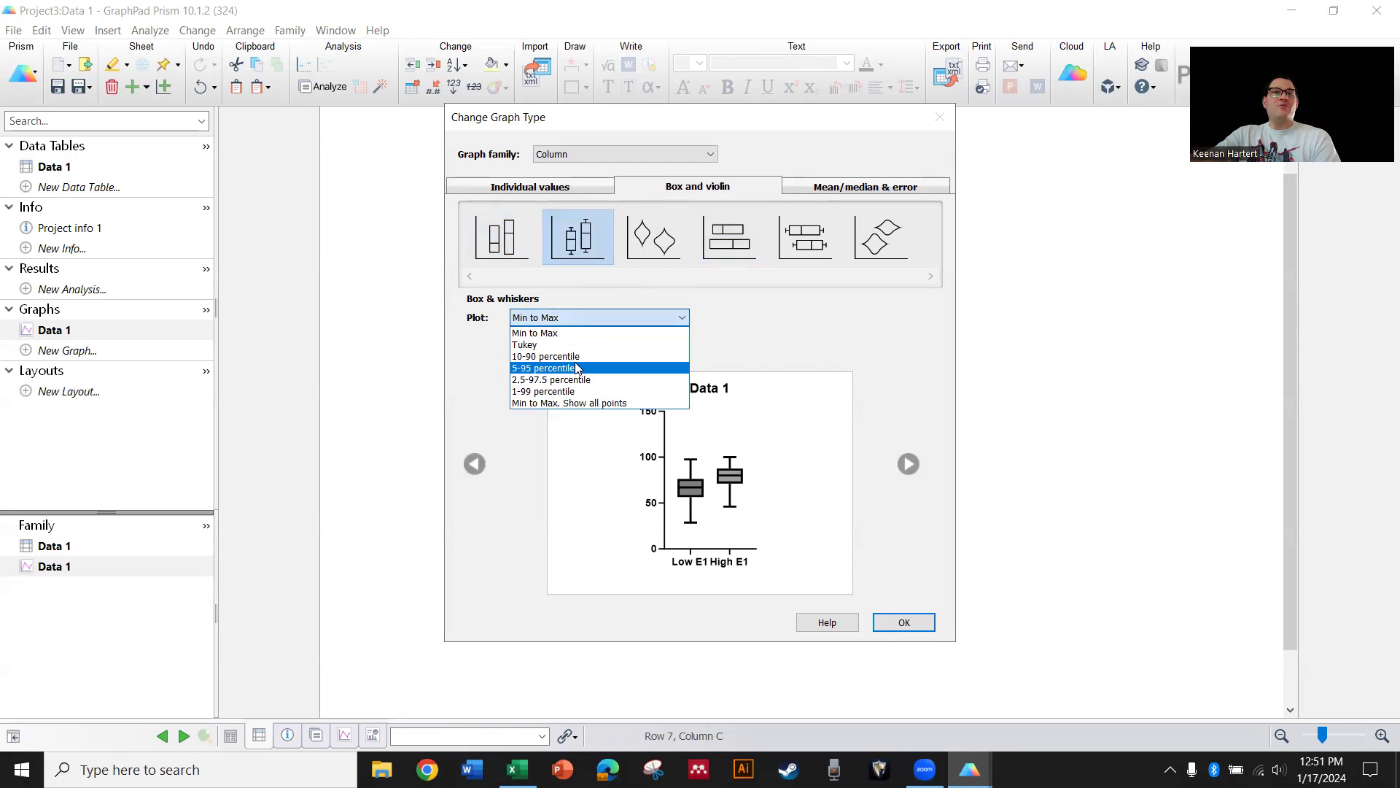
pyautogui.click(602, 388)
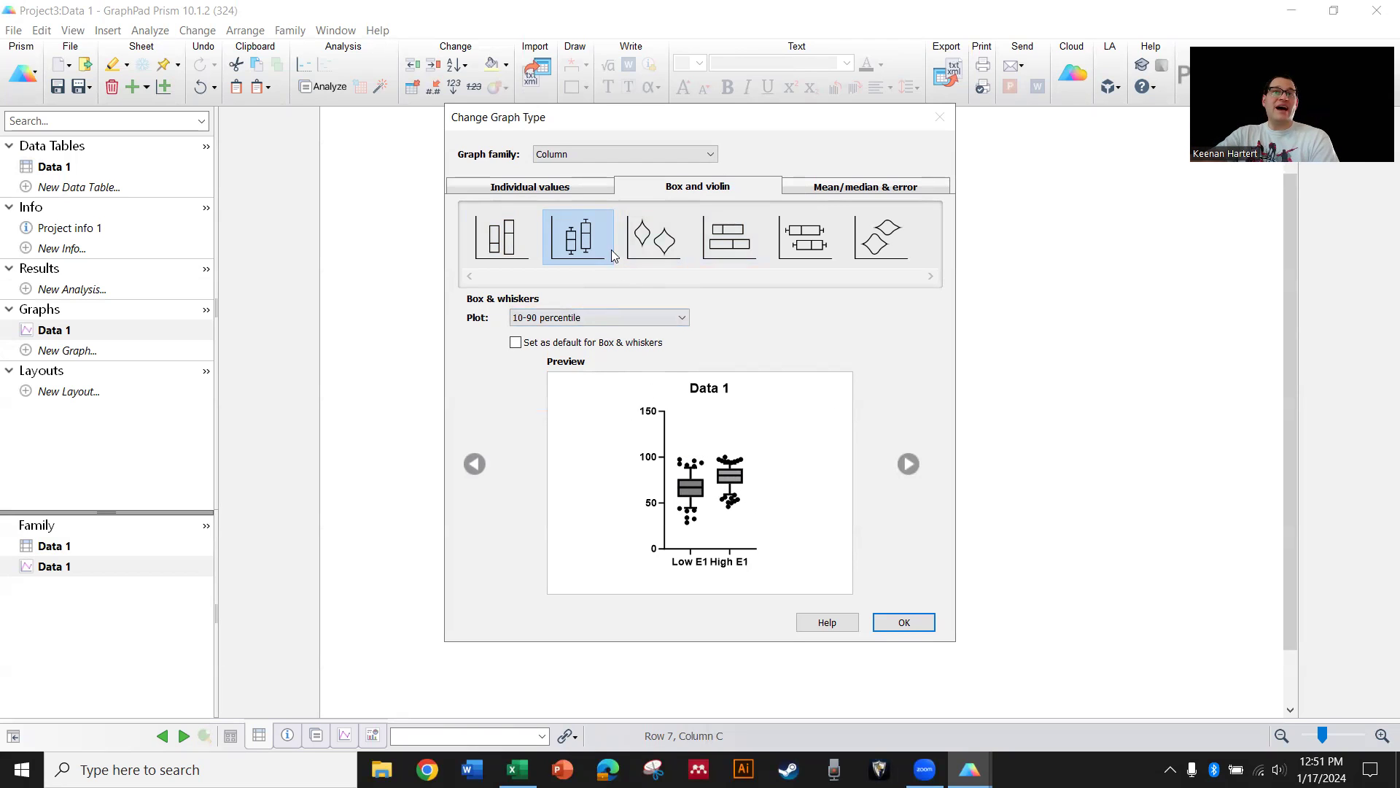
pyautogui.click(642, 245)
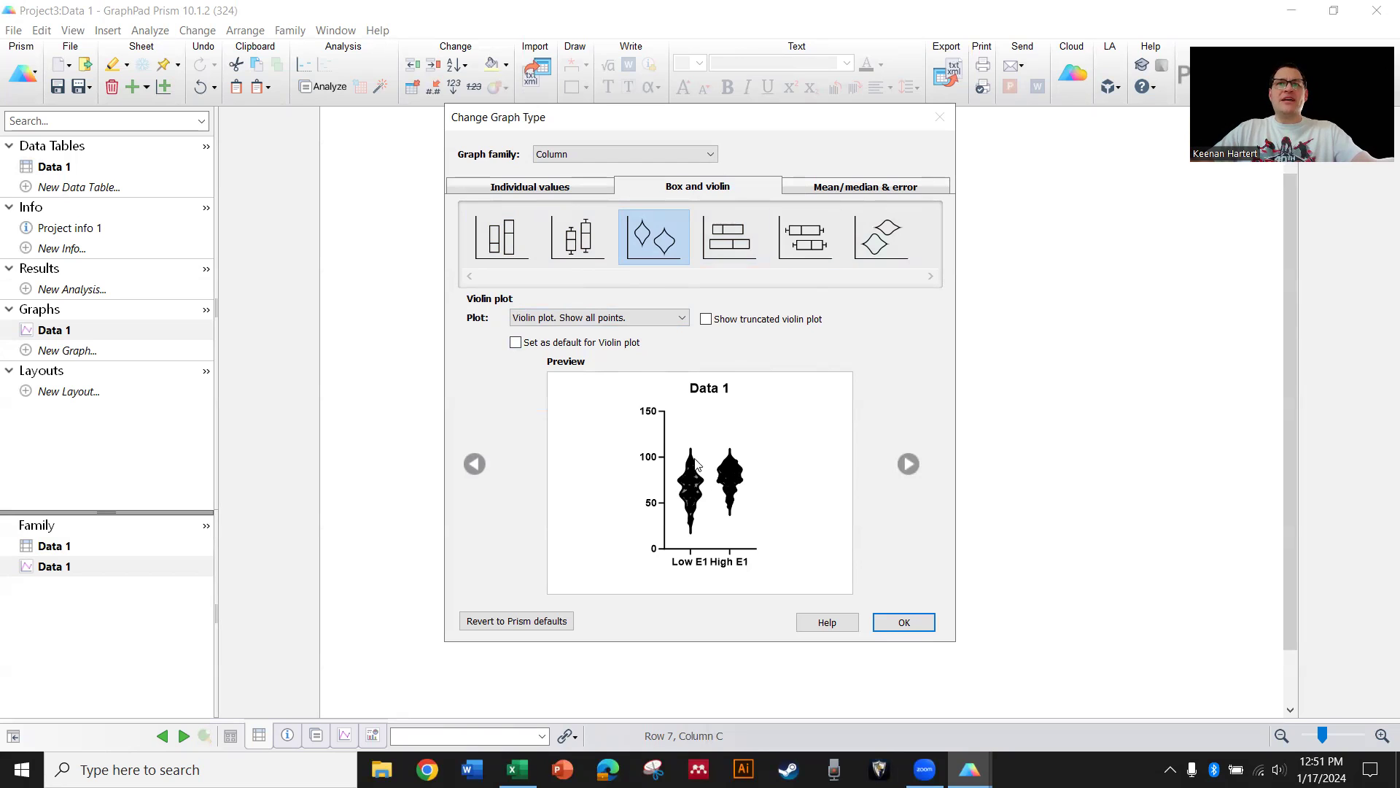
pyautogui.click(613, 318)
pyautogui.click(777, 302)
# Preview the column bar graph with Median with 95% CI, and the column mean, connected mean and horizontal bar graph types
pyautogui.click(817, 188)
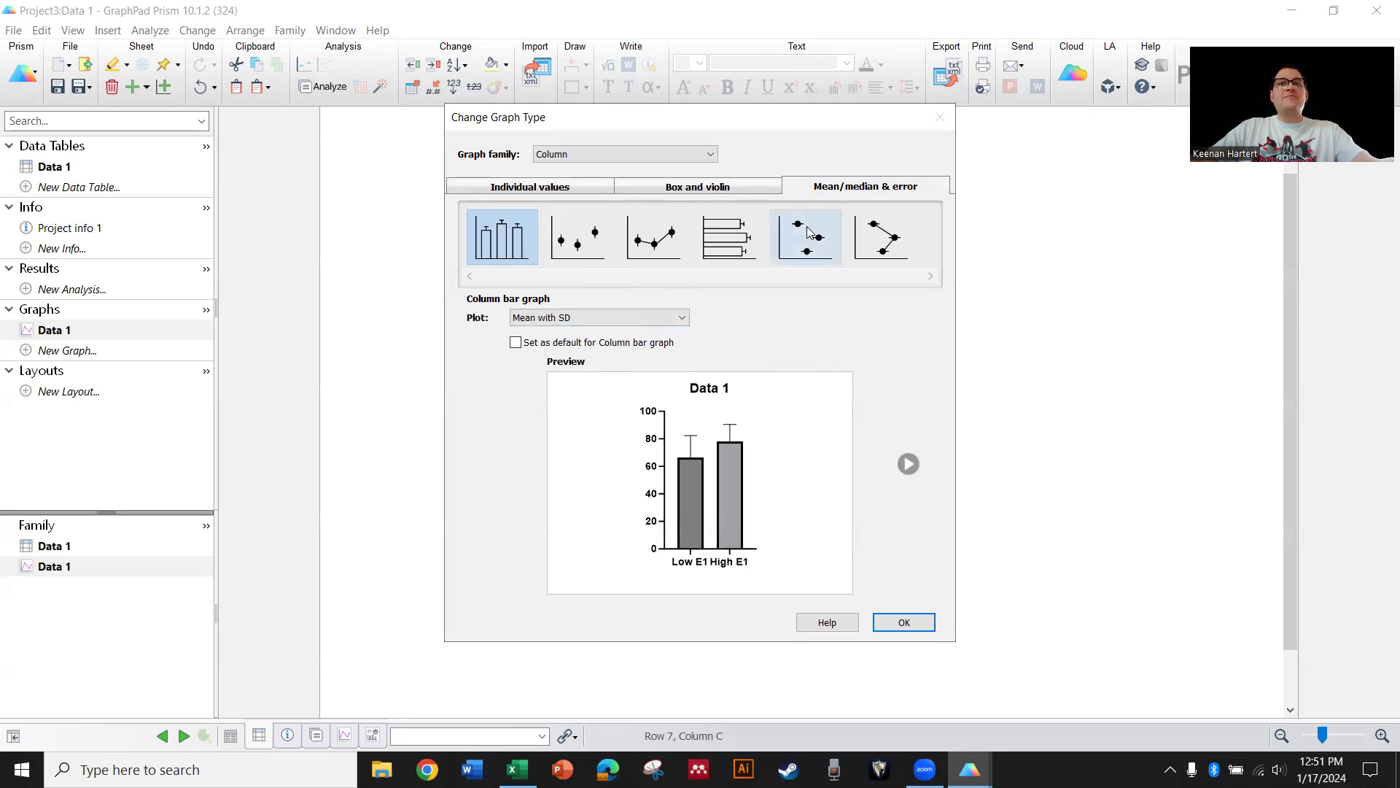
pyautogui.click(598, 317)
pyautogui.click(561, 340)
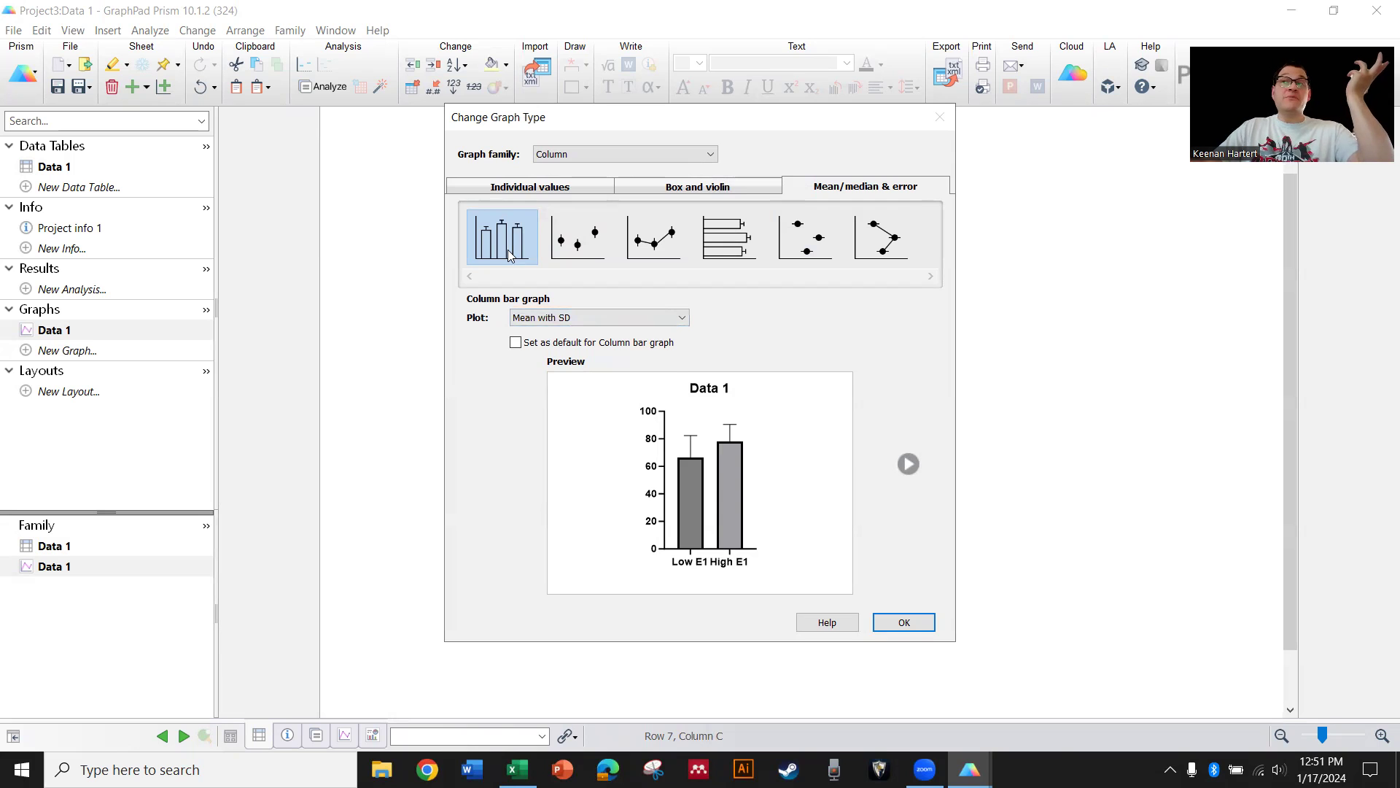
pyautogui.click(634, 322)
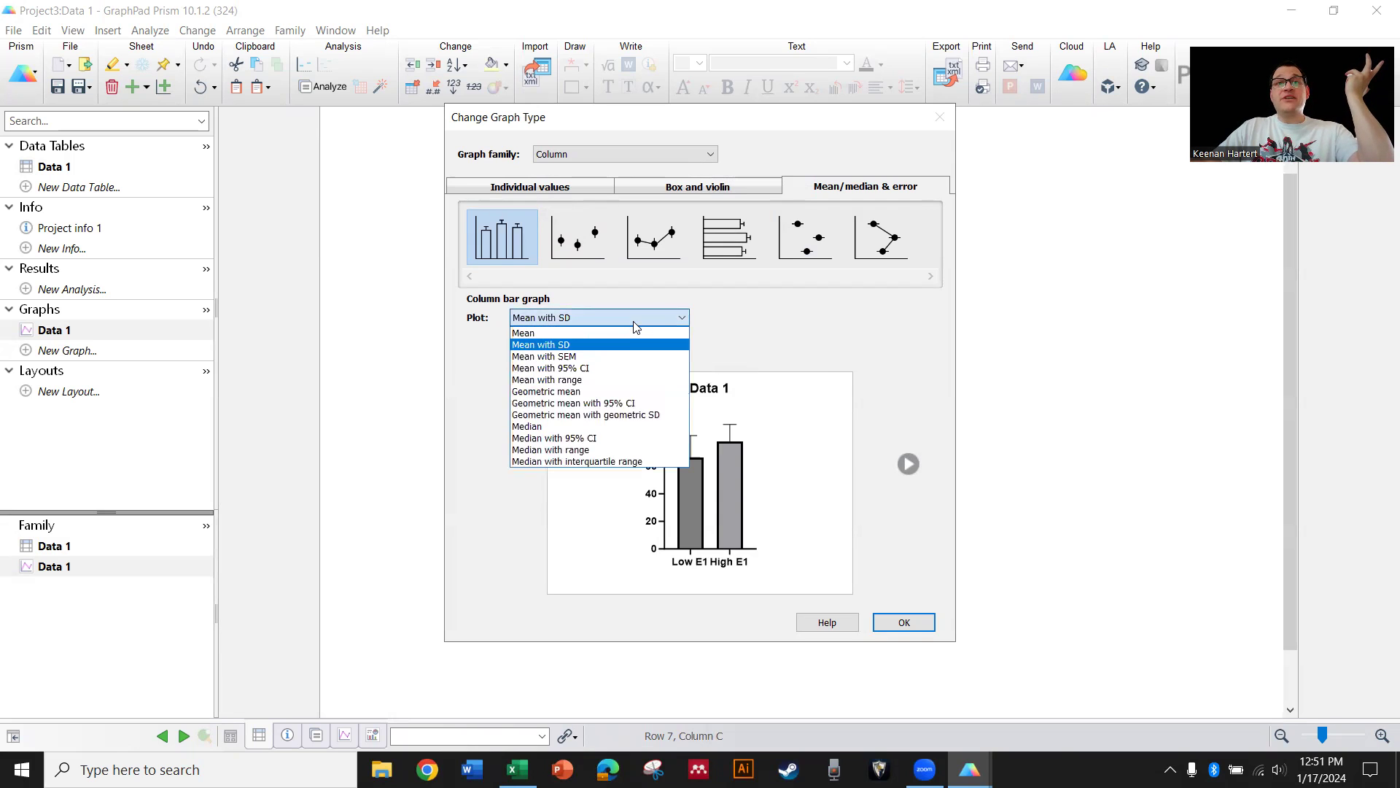
pyautogui.click(588, 439)
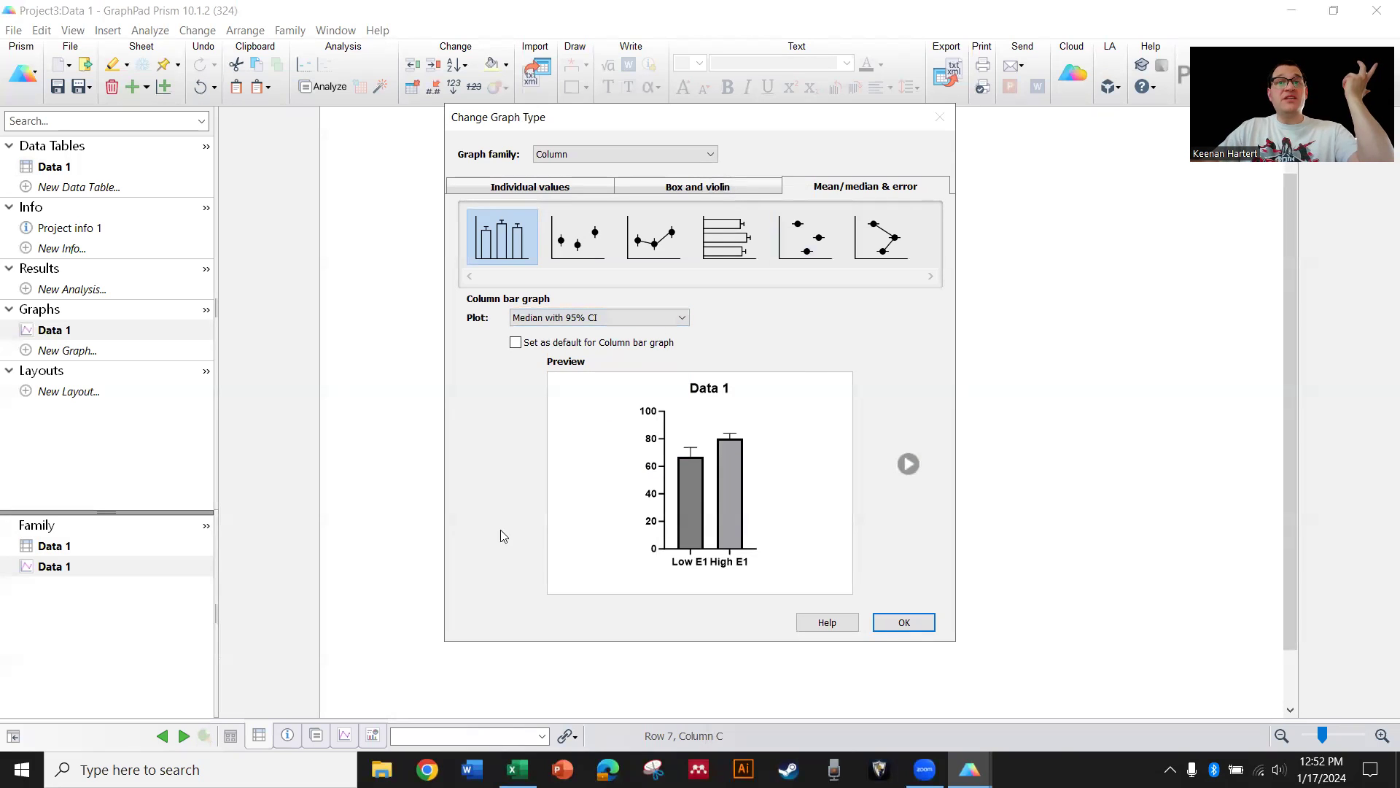
pyautogui.click(595, 236)
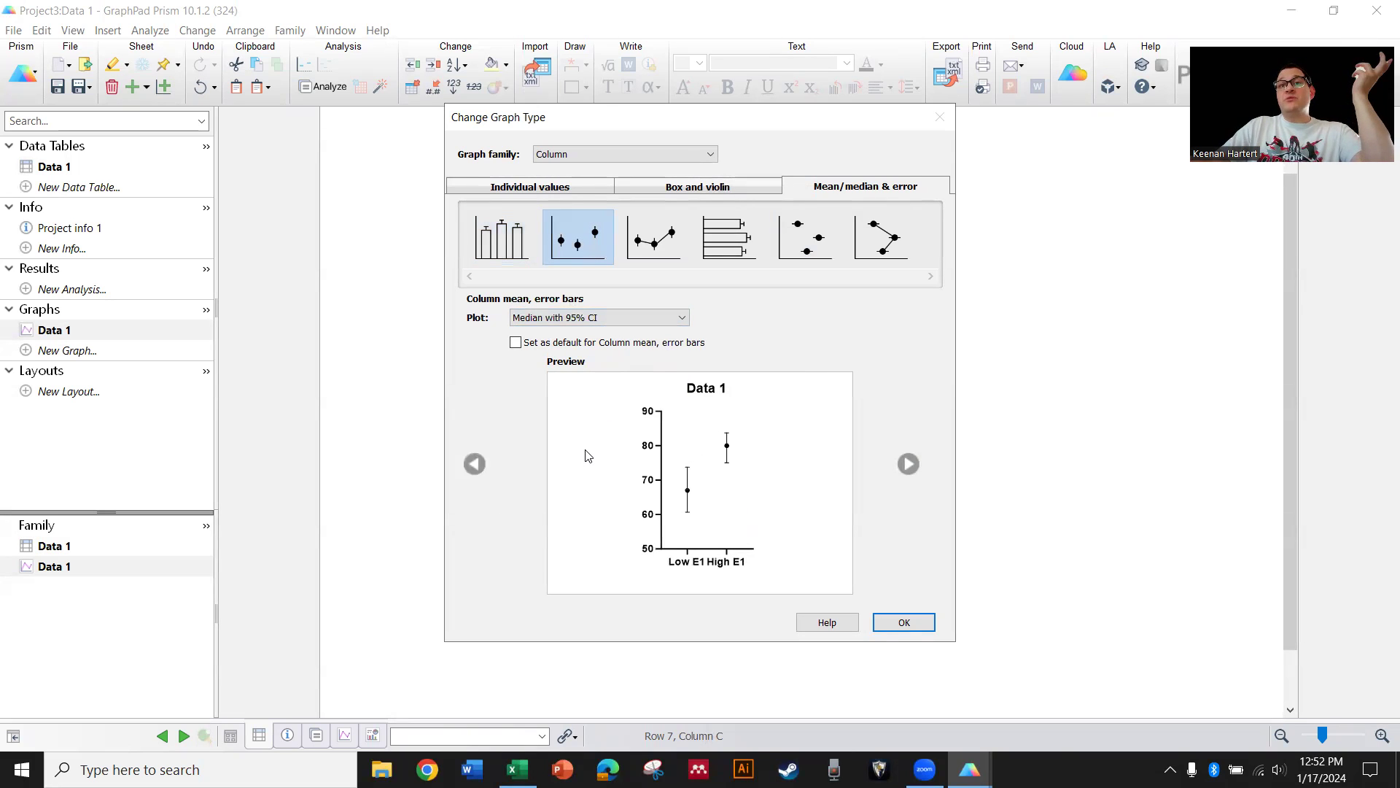
pyautogui.click(628, 256)
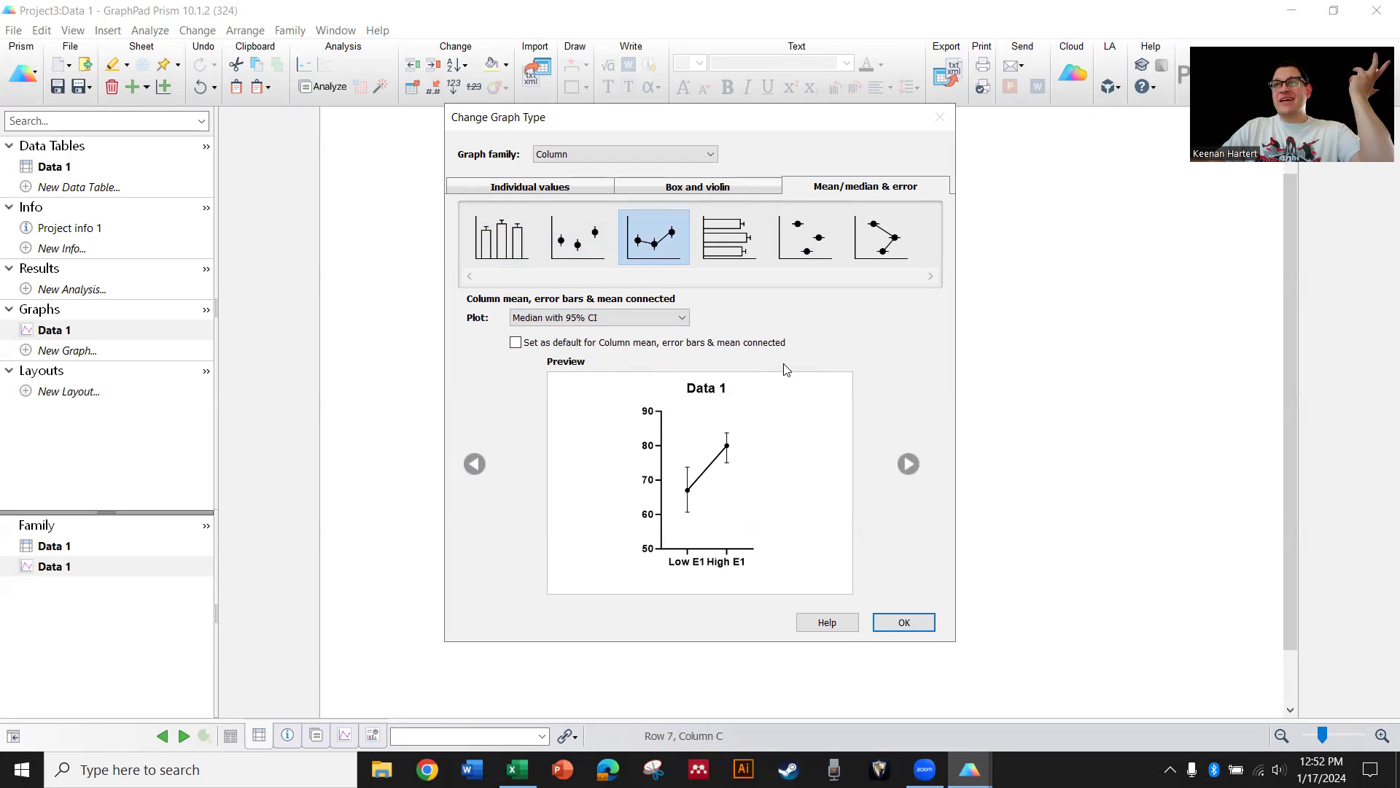
pyautogui.click(745, 242)
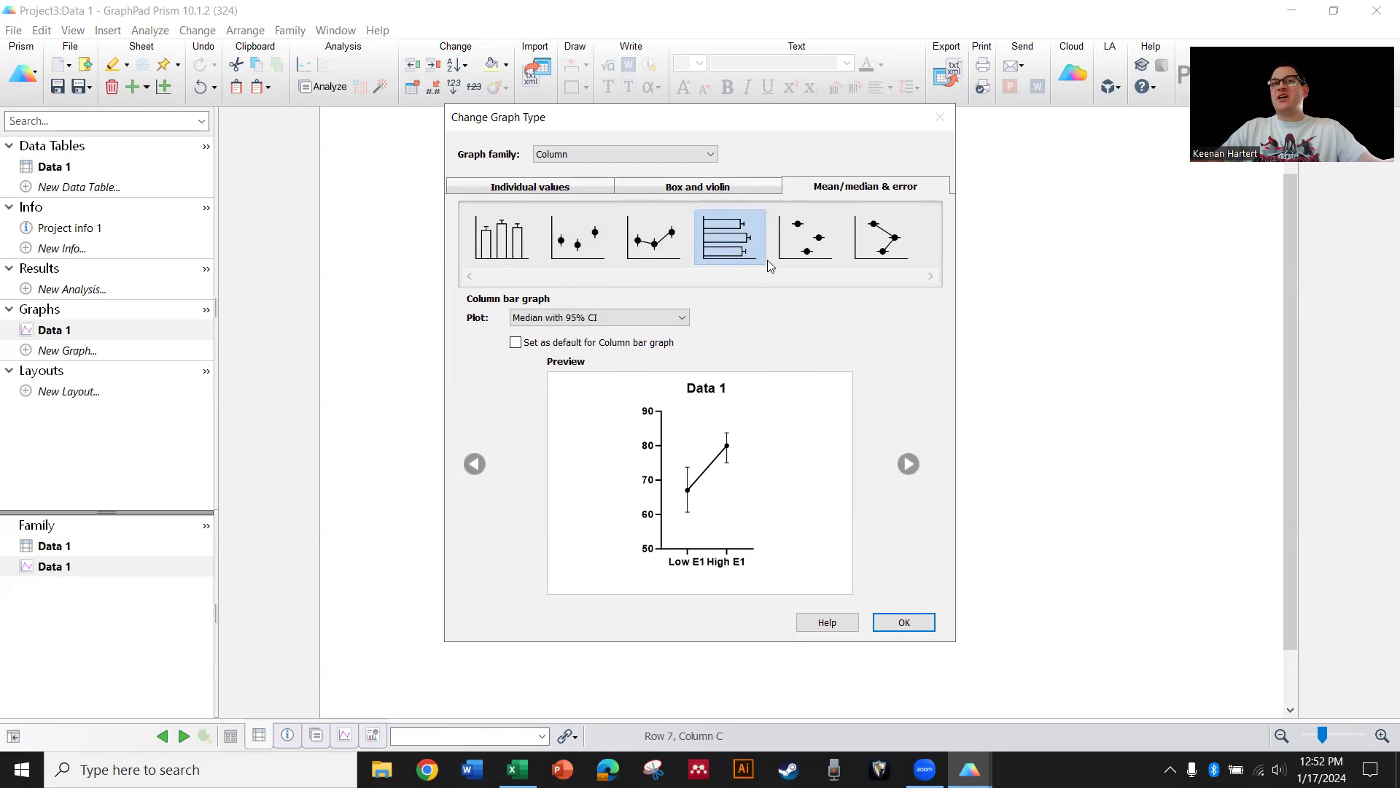
# Create the graph as a scatter plot with Median with 95% CI and delete its X axis title
pyautogui.click(530, 186)
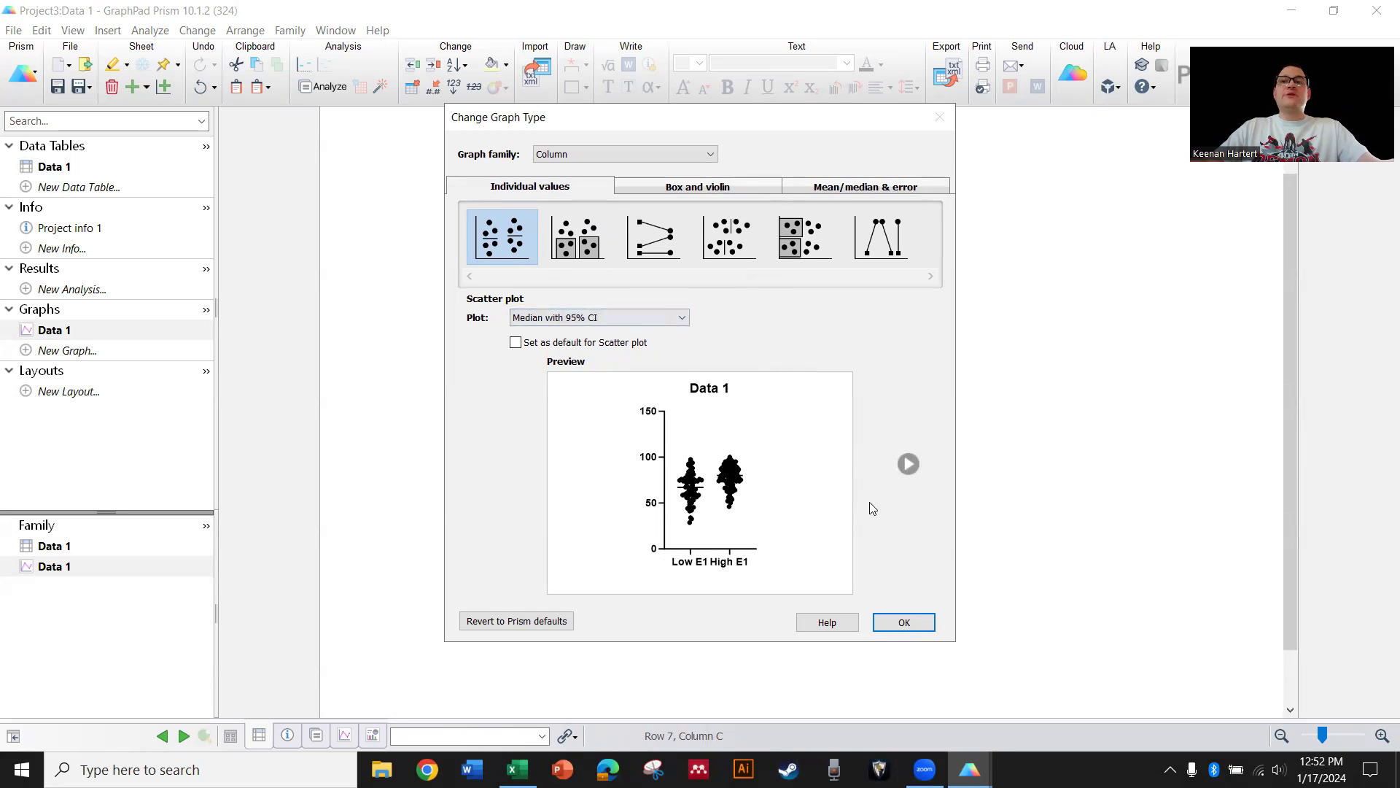
pyautogui.click(904, 622)
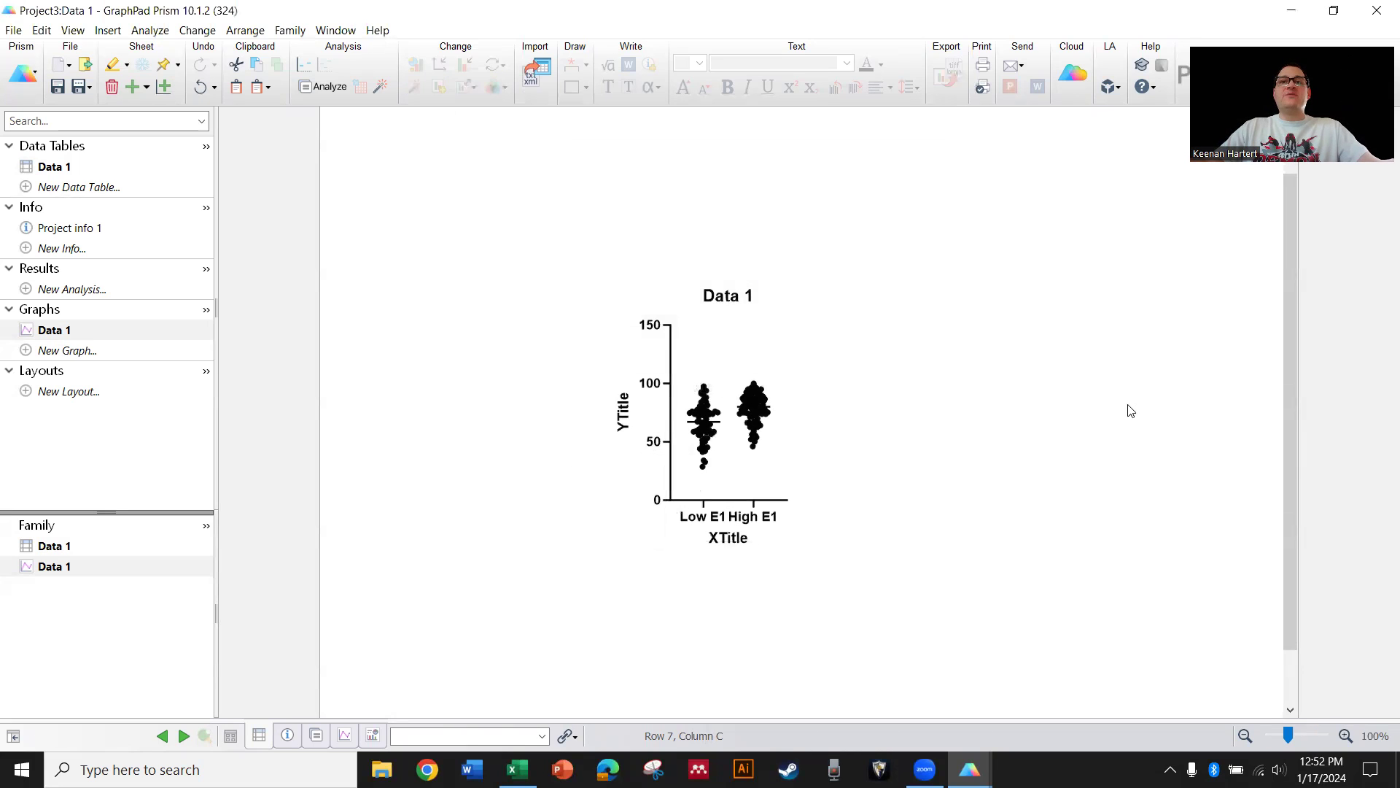
pyautogui.doubleClick(745, 538)
pyautogui.press('BackSpace')
# Open the graph formatting for all data sets and set the symbol shape to an open circle
pyautogui.scroll(1, 756, 413)
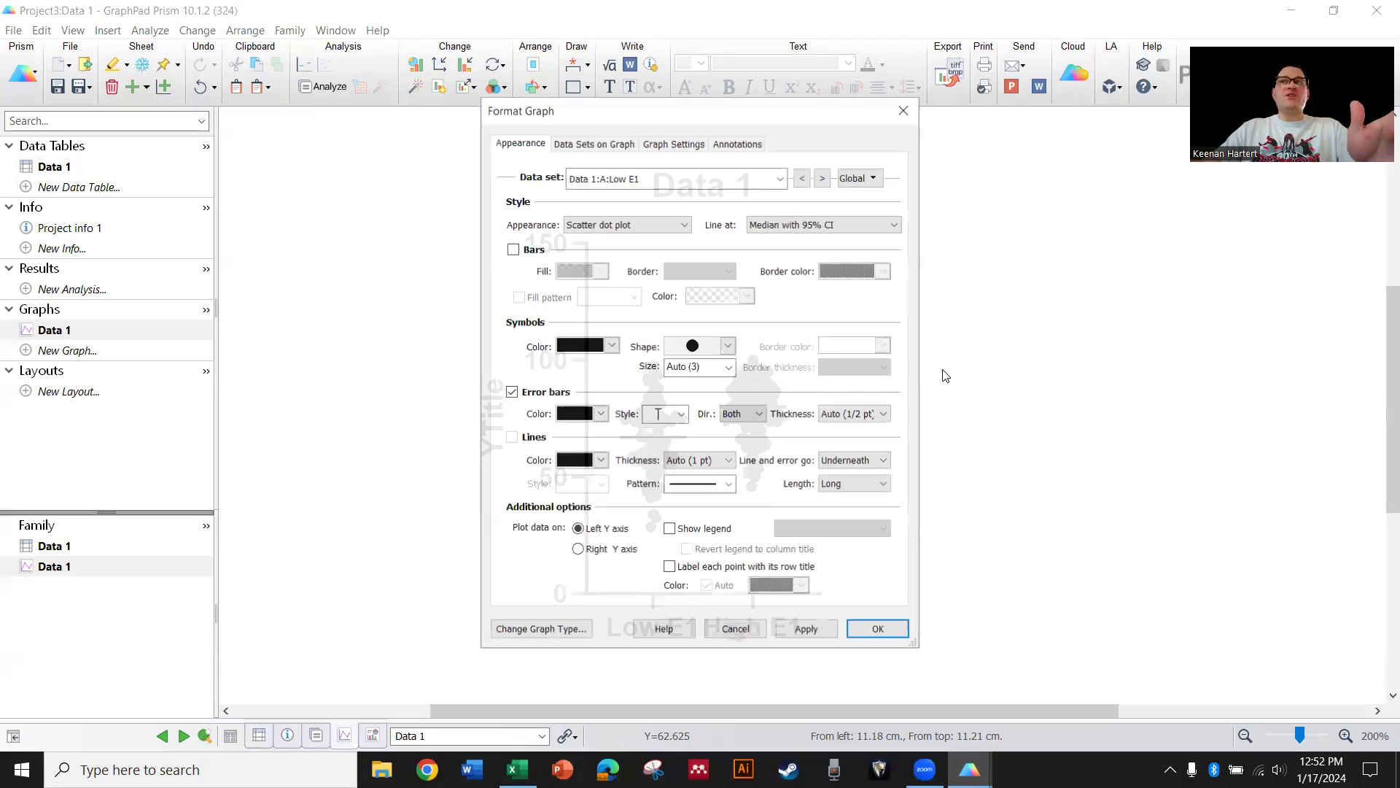
pyautogui.click(862, 177)
pyautogui.click(913, 199)
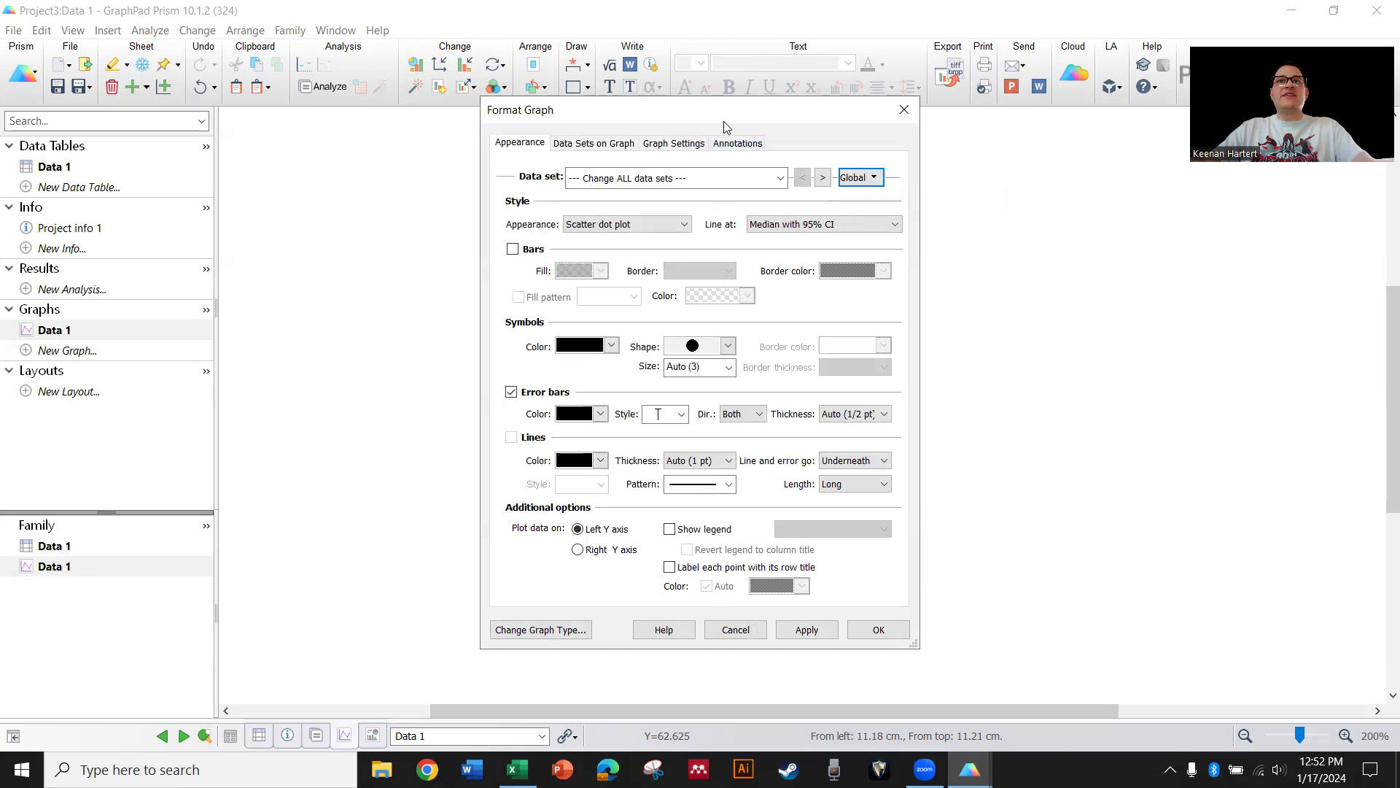
pyautogui.moveTo(720, 124); pyautogui.dragTo(263, 126)
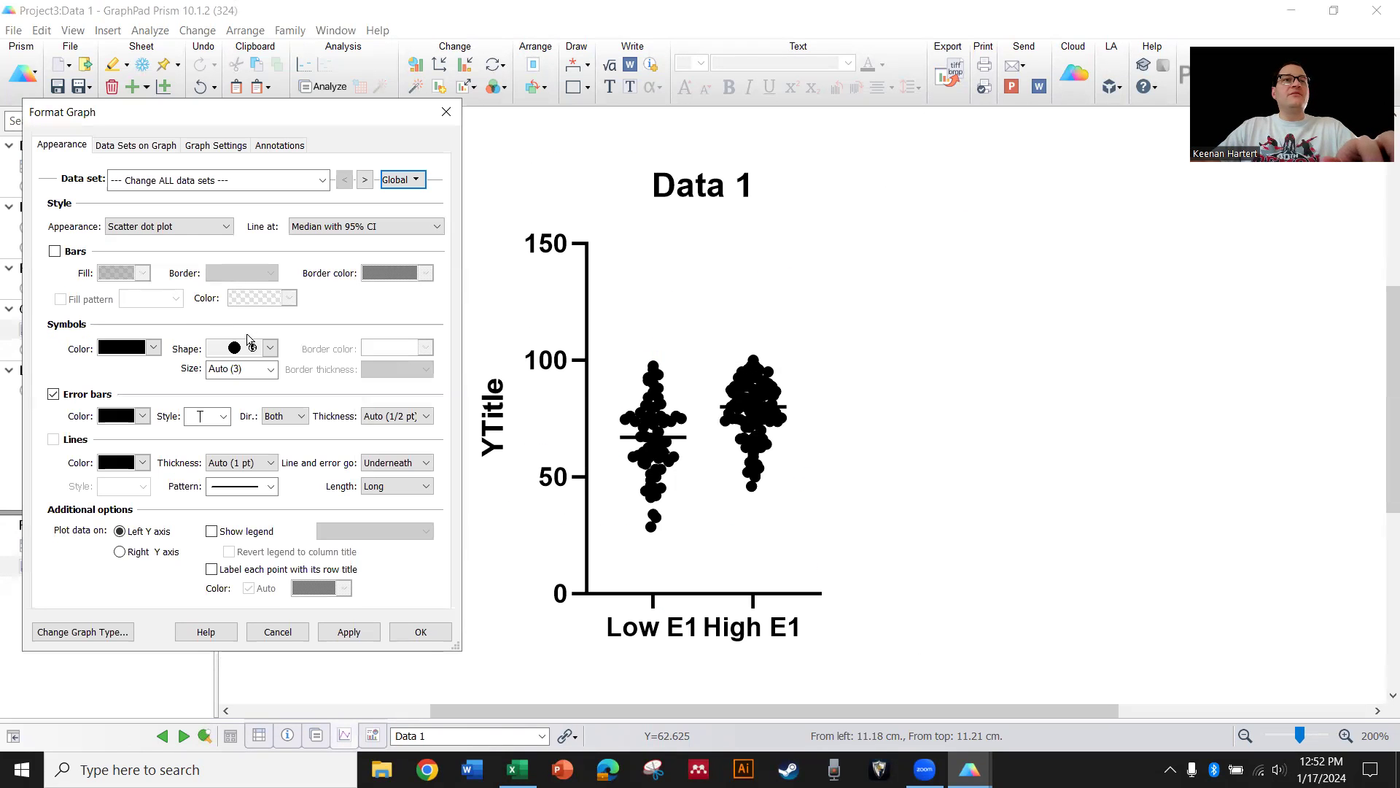
pyautogui.click(268, 348)
pyautogui.click(241, 370)
# Set the symbols of all data sets to size 2 with a 1/4 pt border, keep the fill clear, and apply the formatting
pyautogui.click(242, 370)
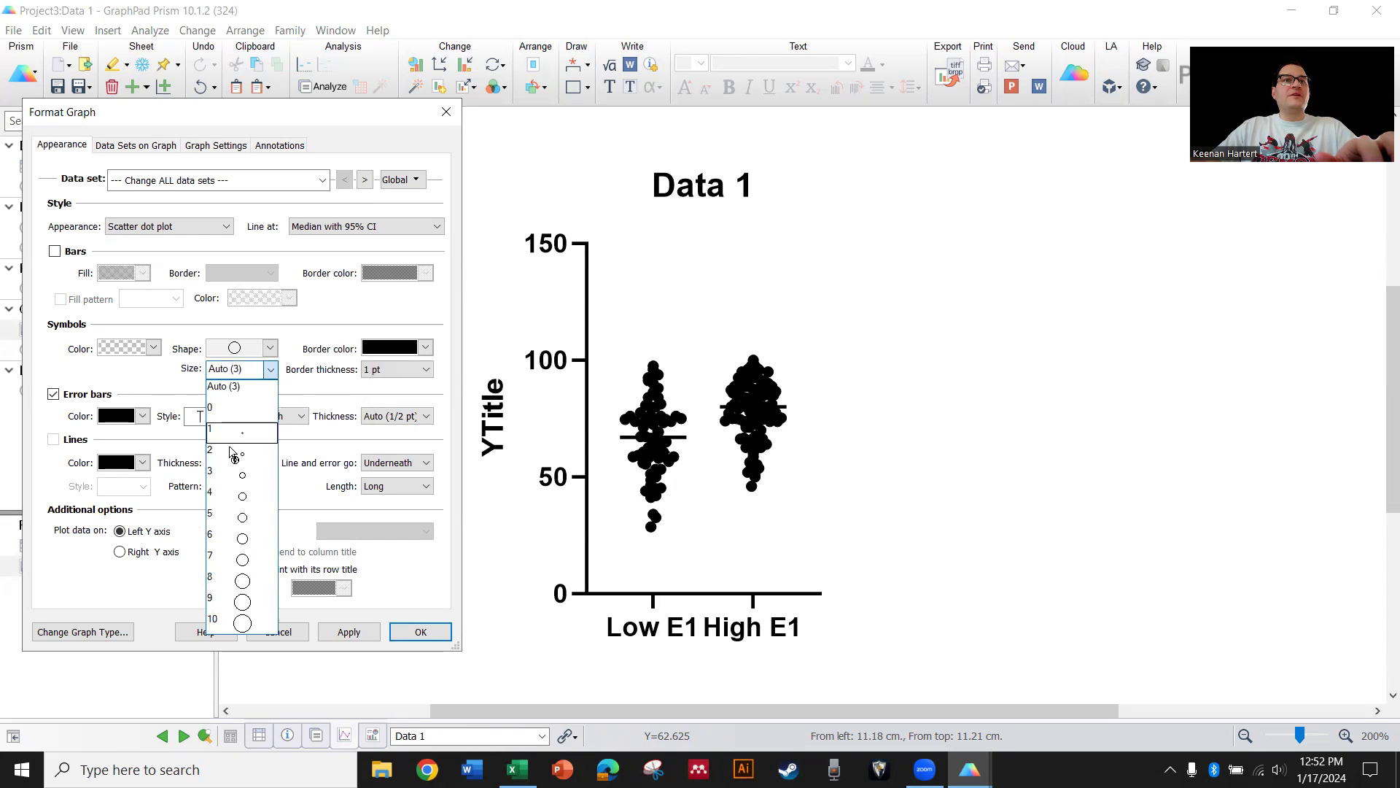
pyautogui.click(241, 459)
pyautogui.click(394, 370)
pyautogui.click(412, 387)
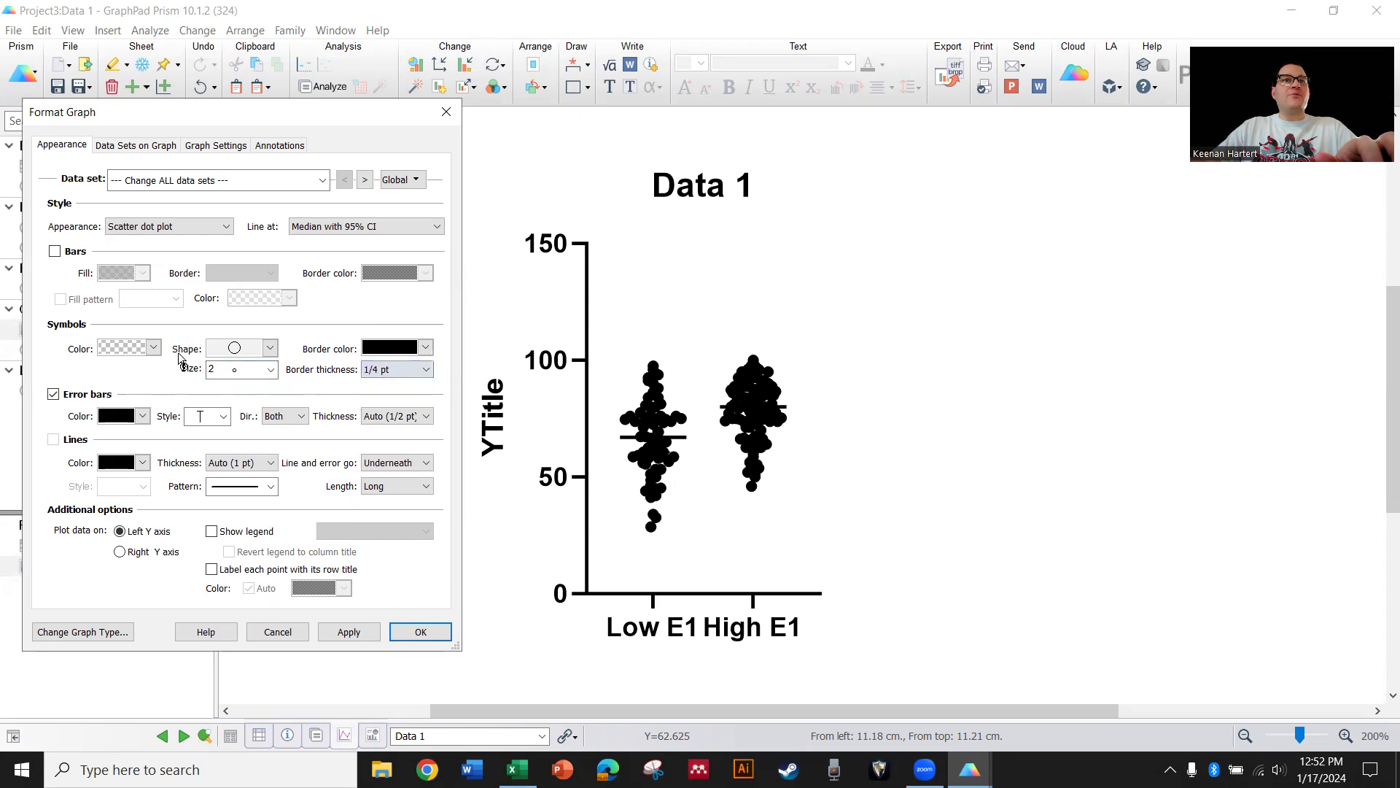
pyautogui.click(124, 352)
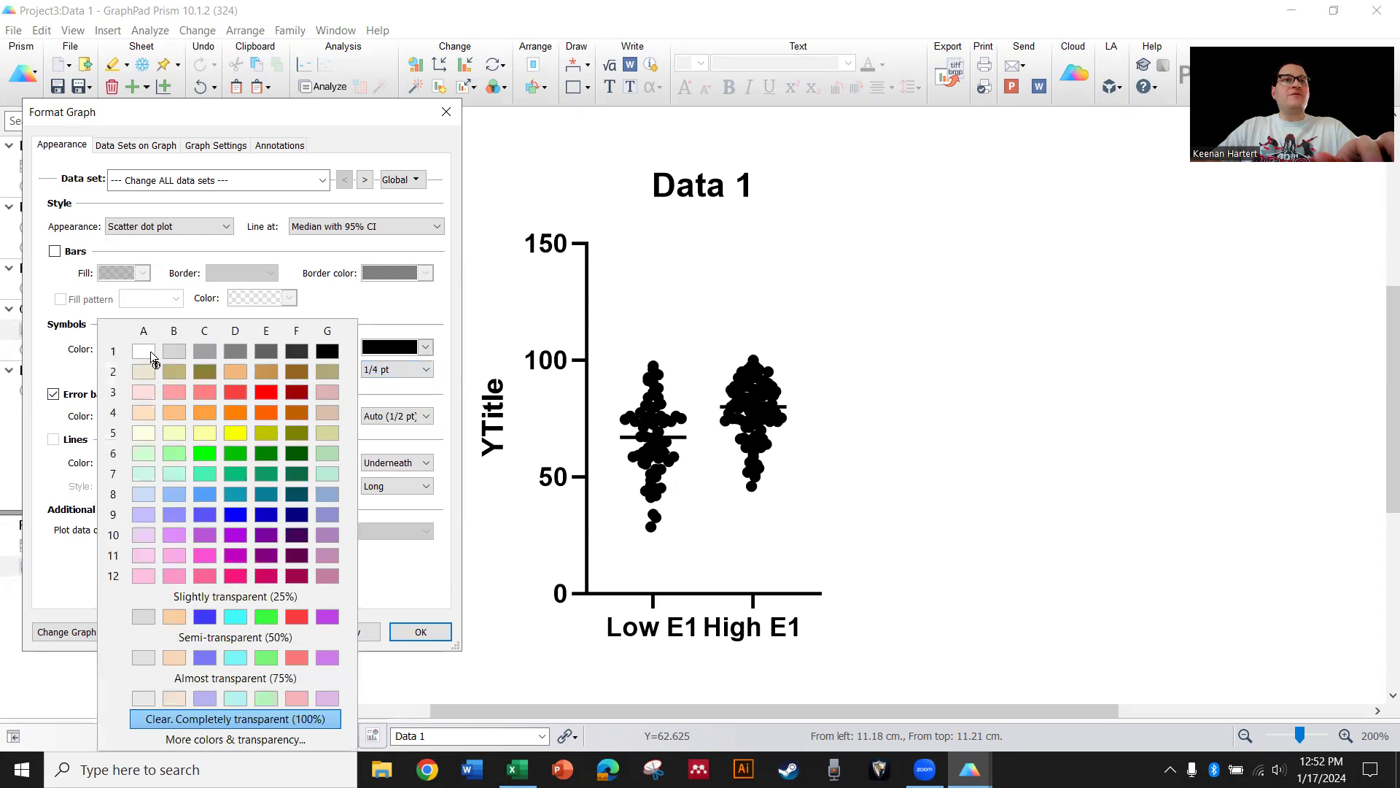
pyautogui.click(198, 310)
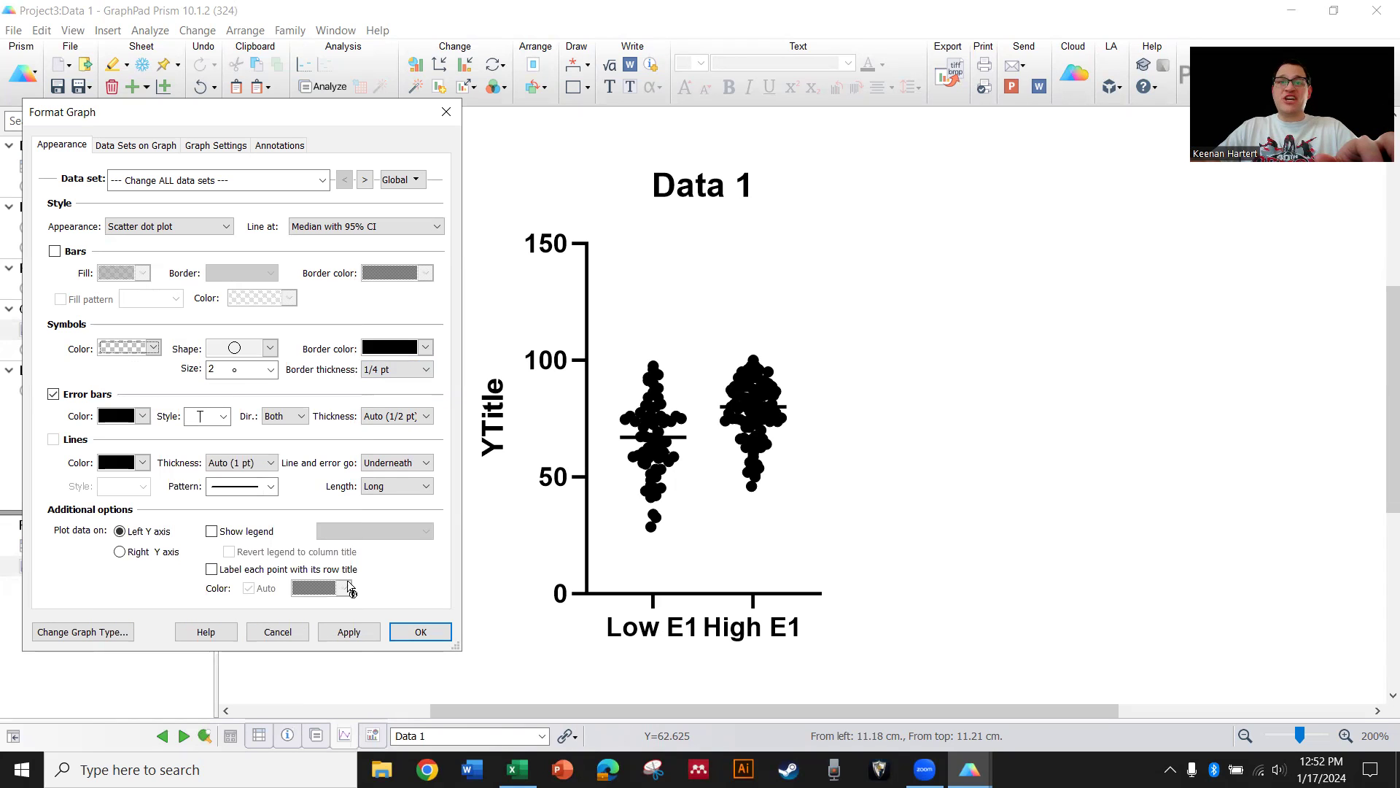
pyautogui.click(349, 631)
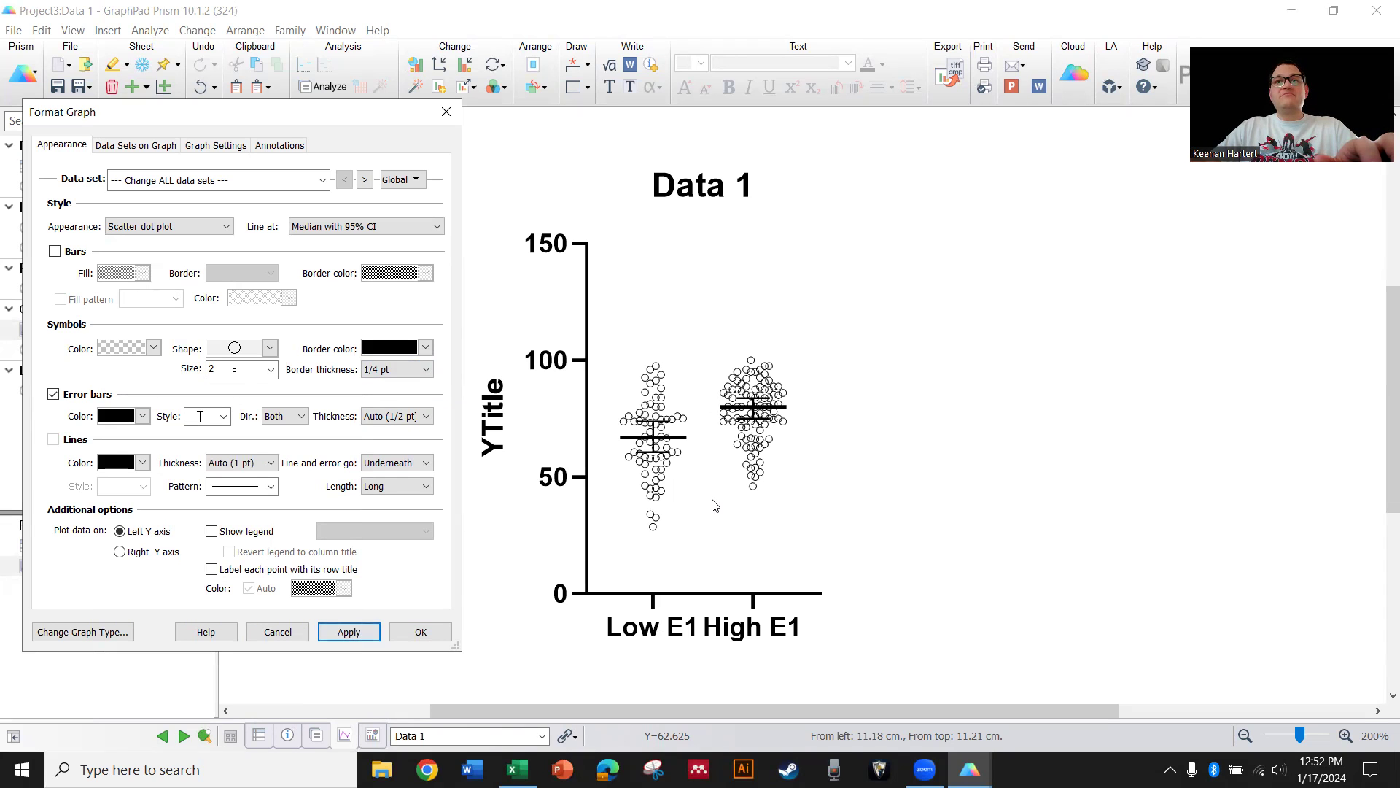
pyautogui.click(421, 633)
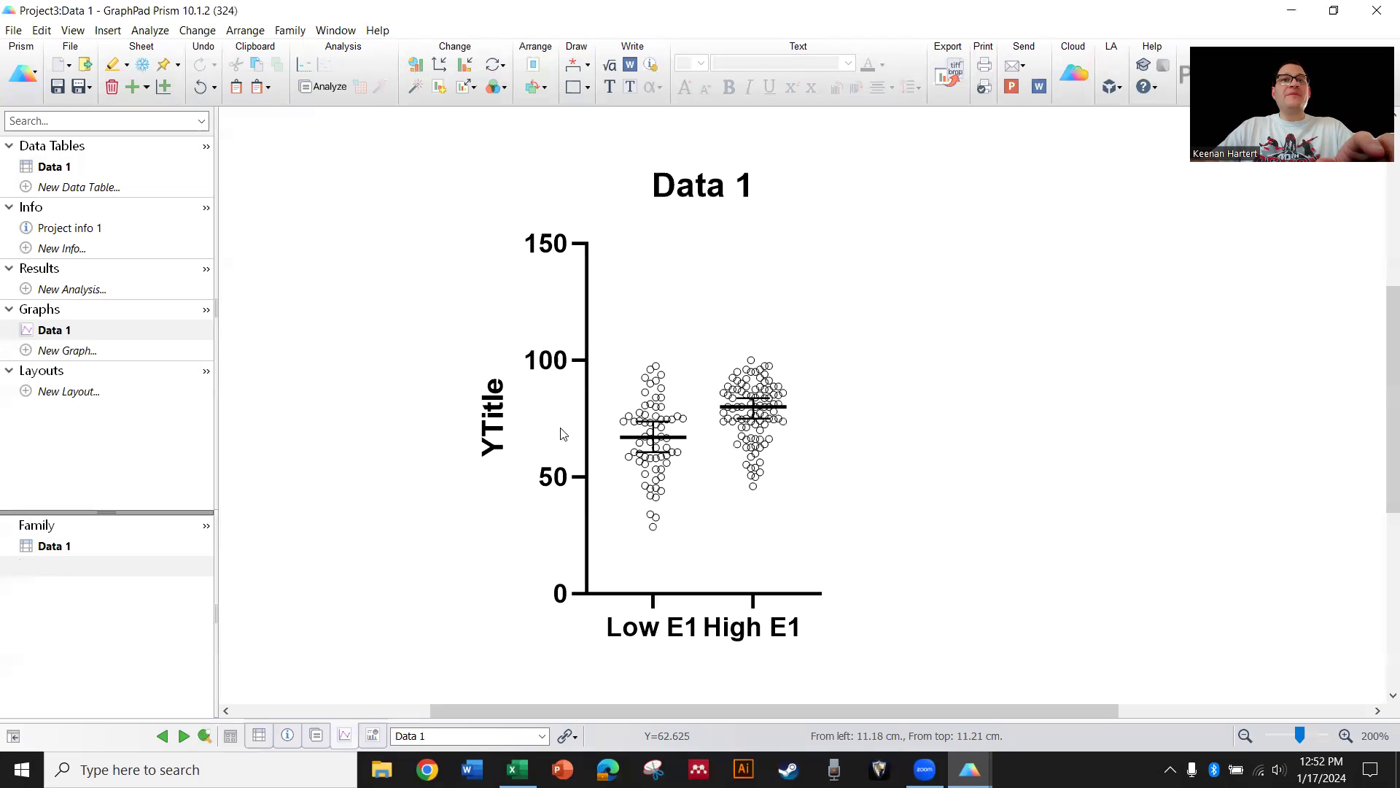
# Set the left Y axis range to 20–100 with major ticks every 20 starting at 20, and minor ticks to 4
pyautogui.click(541, 366)
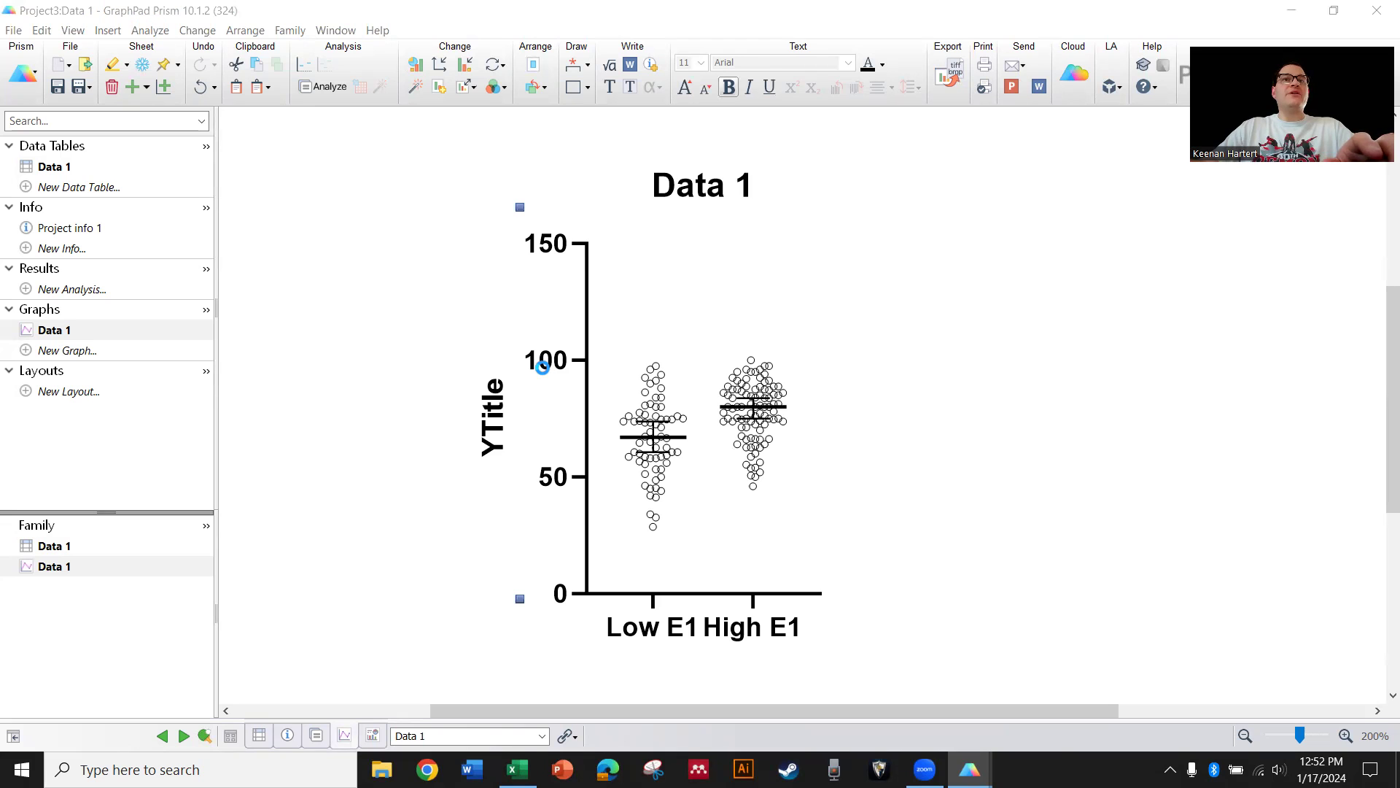
pyautogui.doubleClick(541, 367)
pyautogui.moveTo(773, 248); pyautogui.dragTo(724, 248)
pyautogui.write('100')
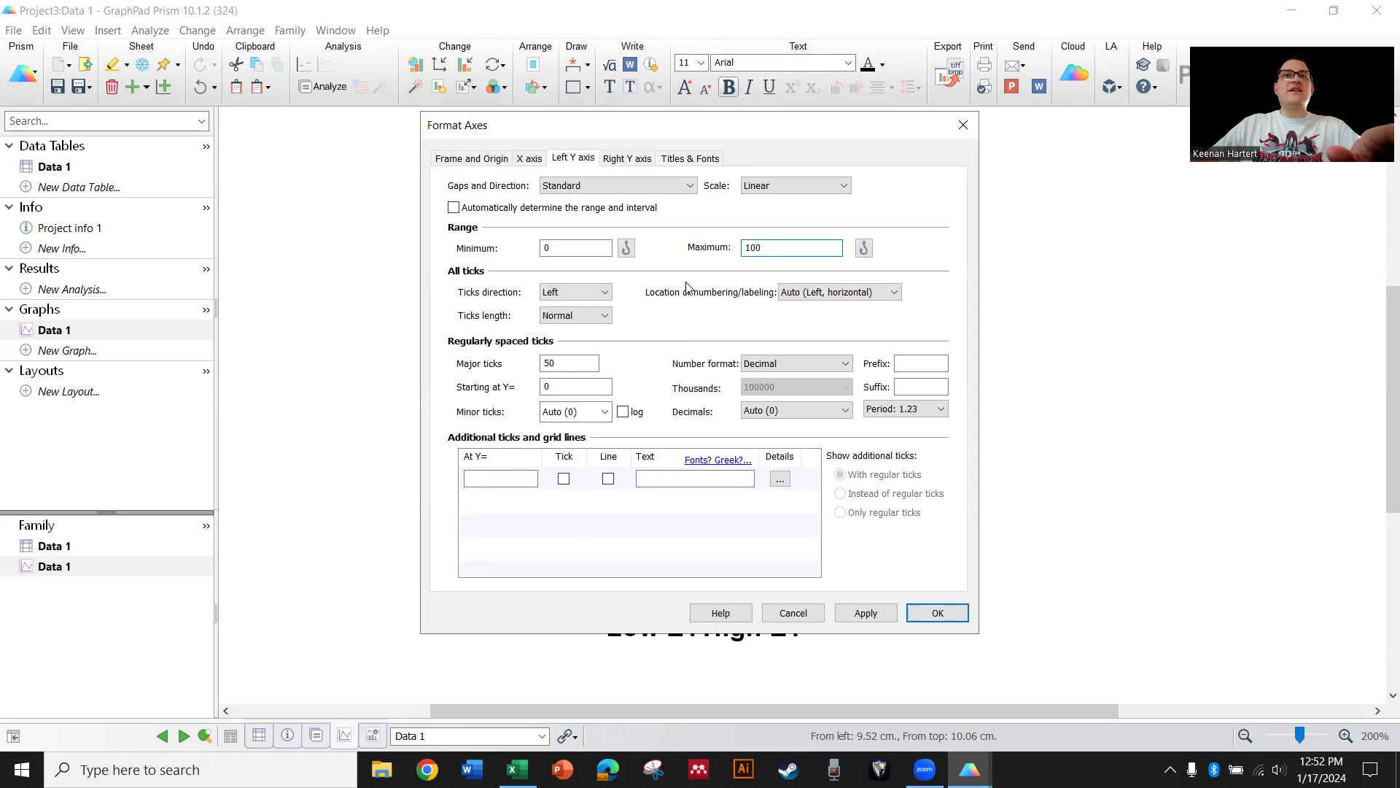
pyautogui.moveTo(561, 363); pyautogui.dragTo(533, 363)
pyautogui.moveTo(561, 248); pyautogui.dragTo(528, 245)
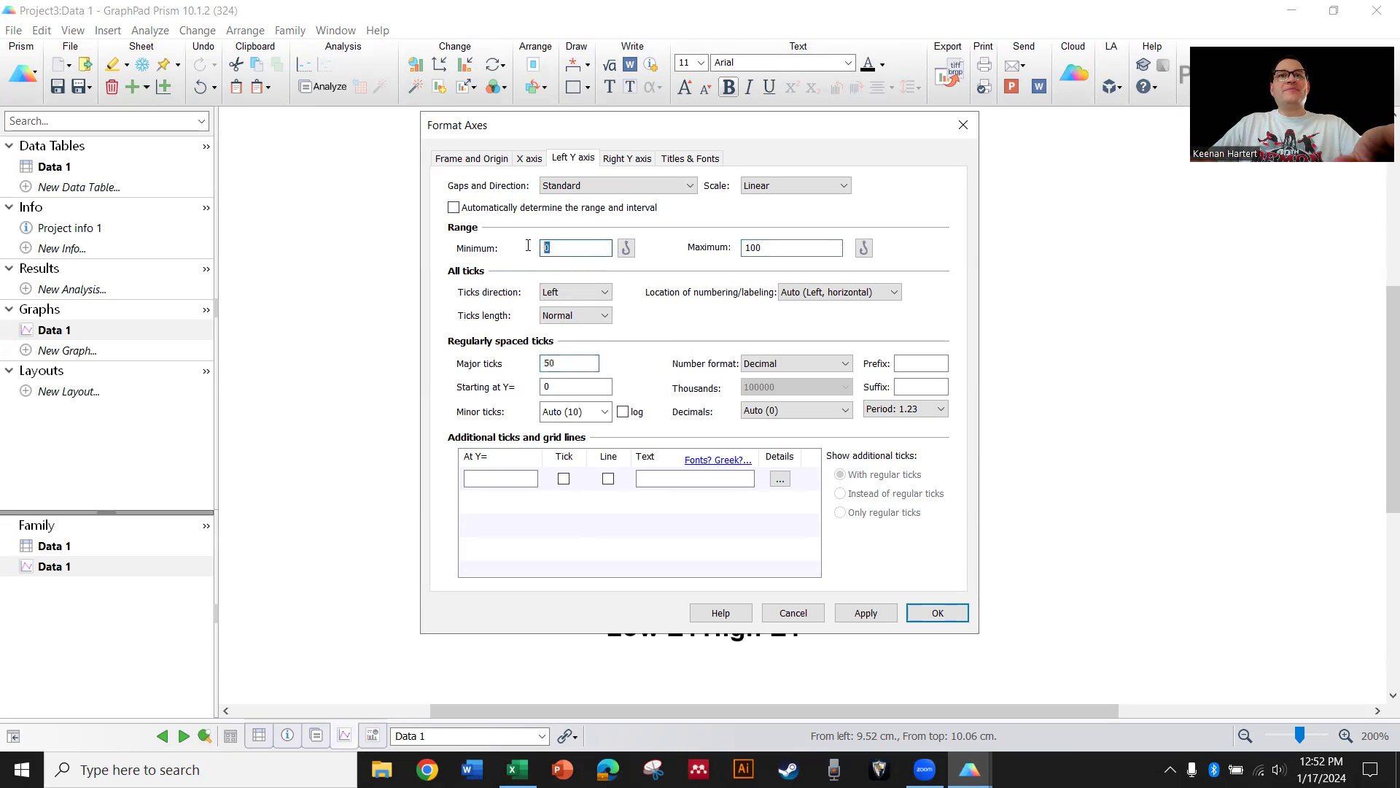
pyautogui.moveTo(564, 363); pyautogui.dragTo(512, 357)
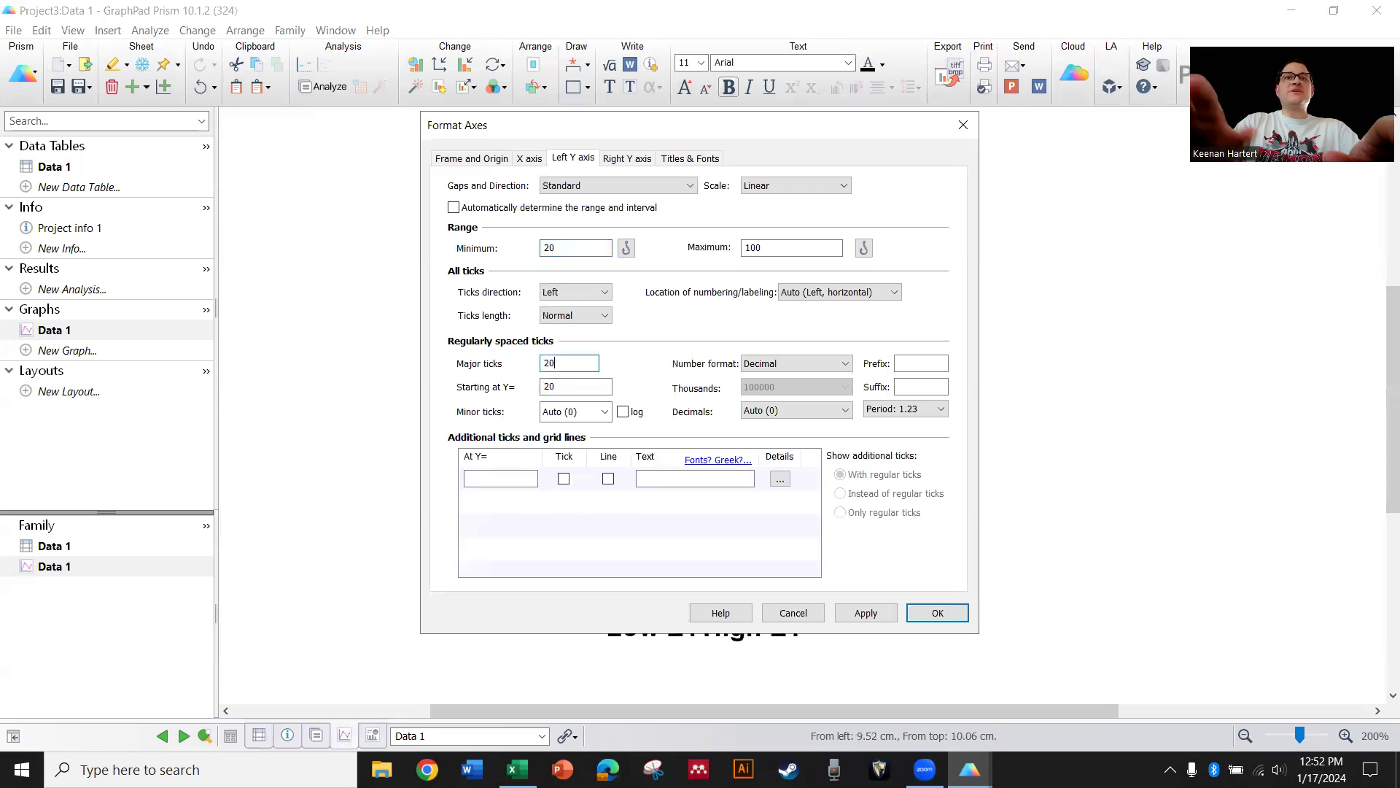
pyautogui.click(587, 412)
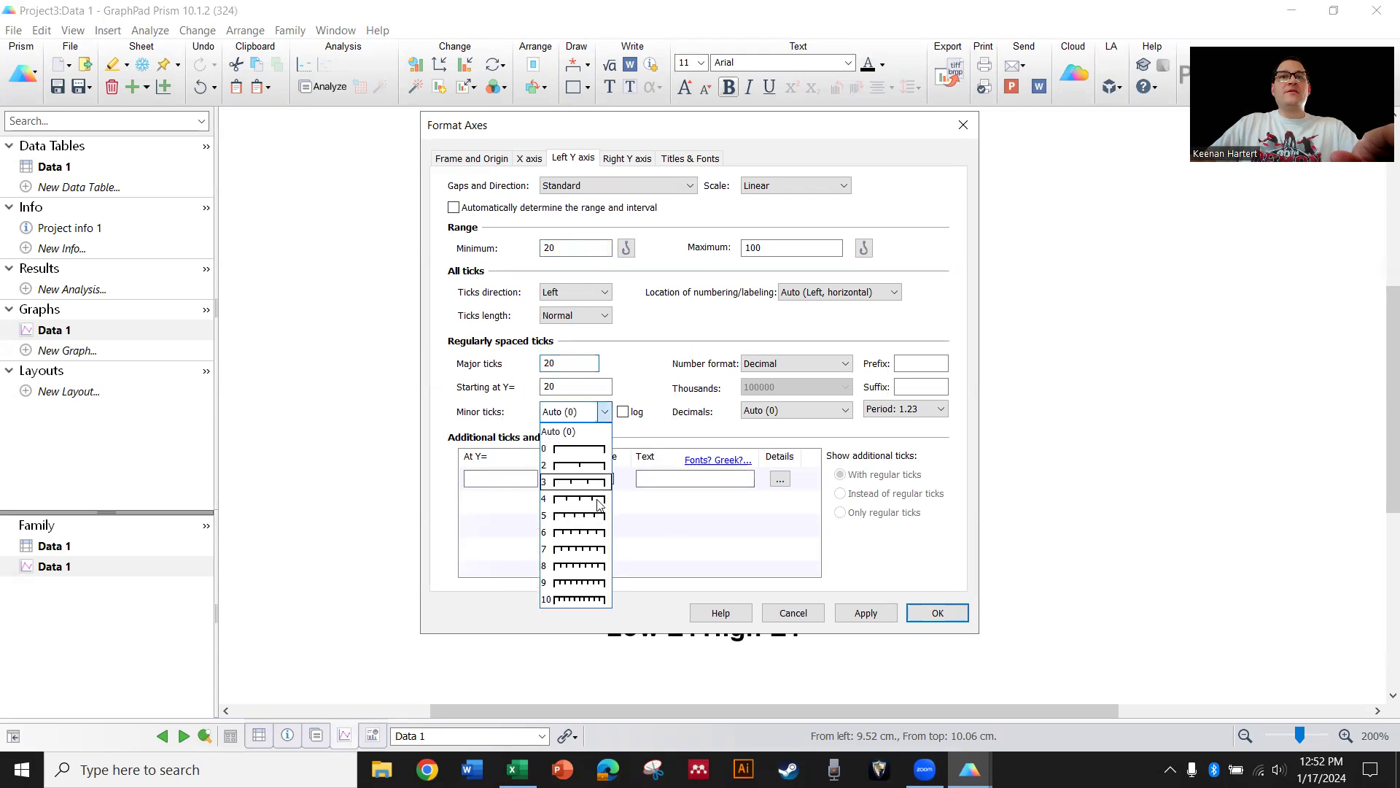
pyautogui.click(596, 502)
pyautogui.click(937, 612)
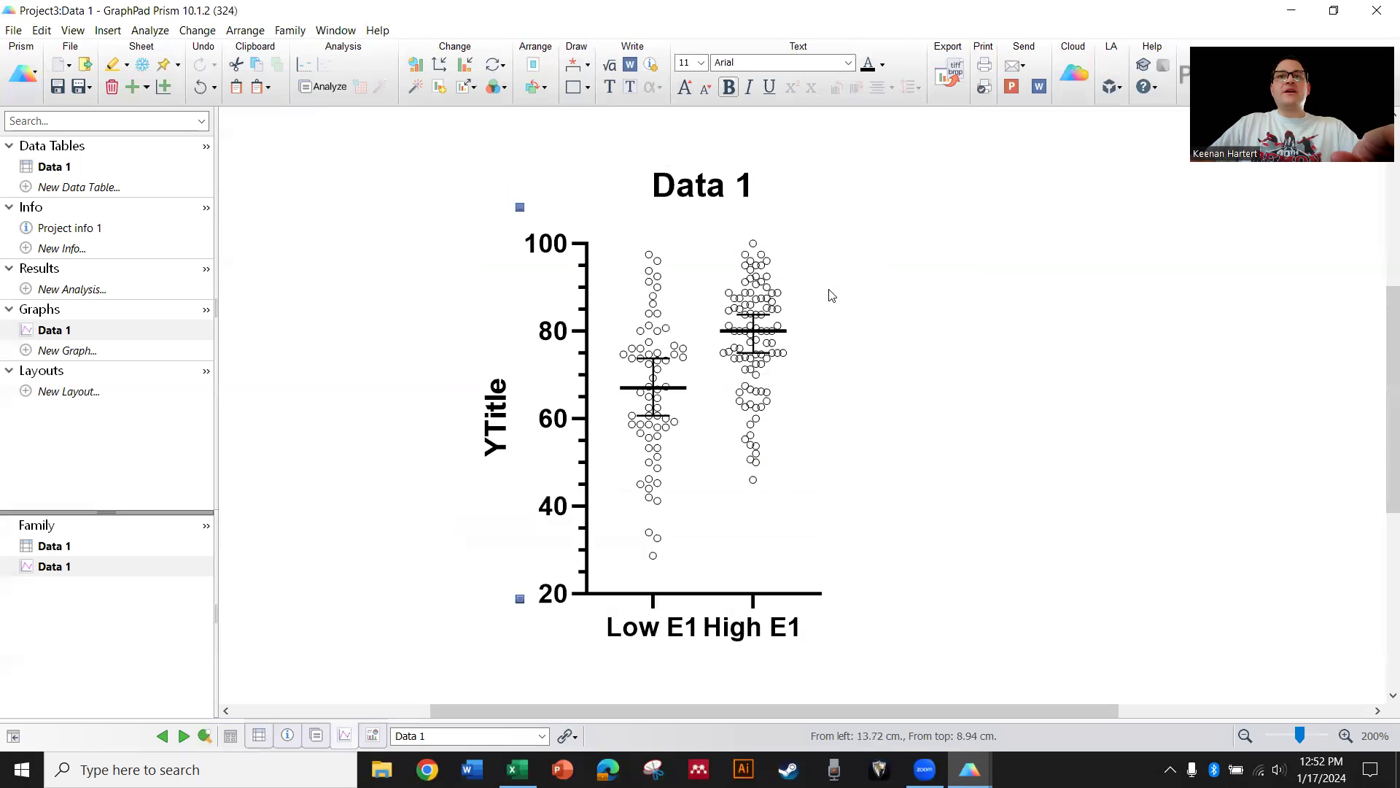
# Lengthen the X axis to widen the graph so the Low E1 and High E1 columns are spaced further apart
pyautogui.click(802, 593)
pyautogui.moveTo(820, 593); pyautogui.dragTo(940, 602)
pyautogui.click(1100, 446)
pyautogui.scroll(-1, 925, 453)
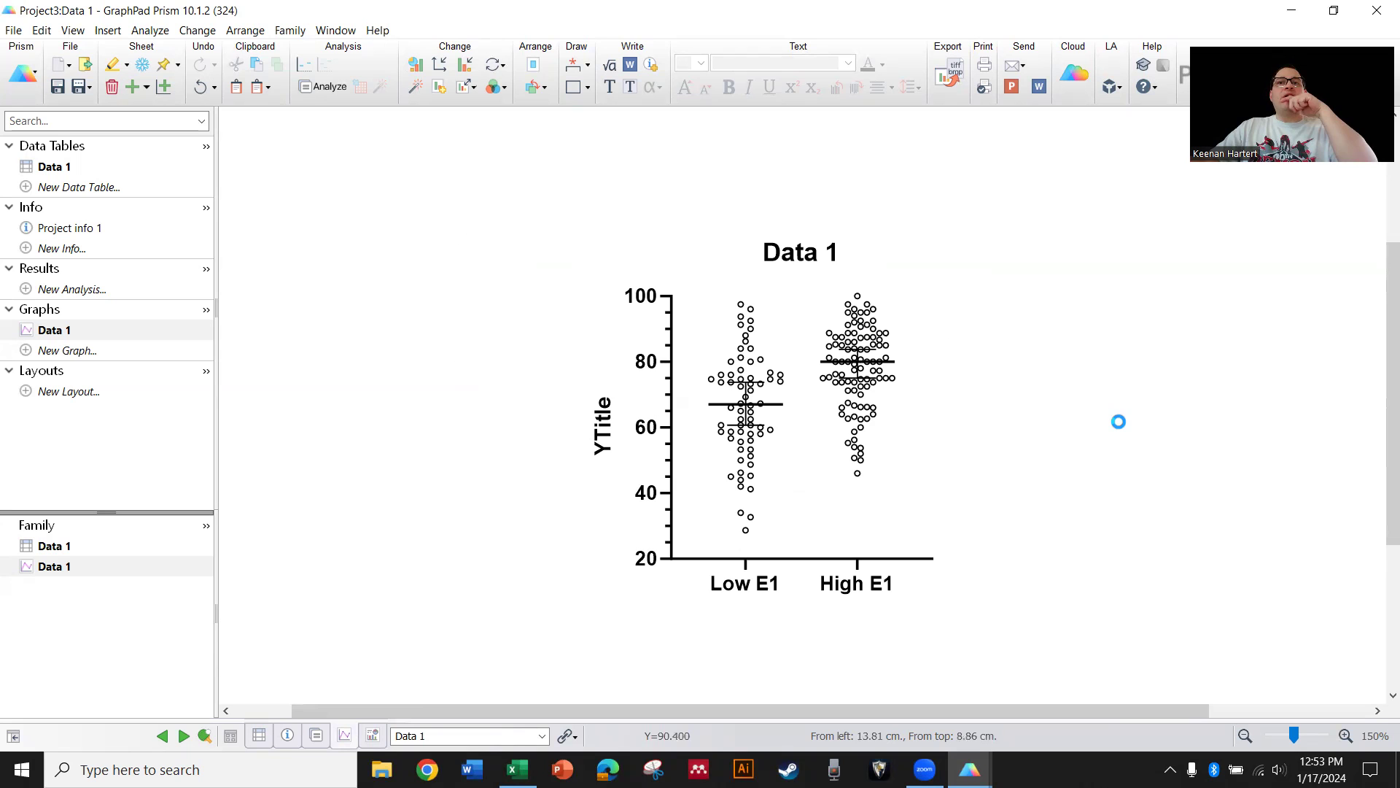
# Fill the High E1 symbols with light green and the Low E1 symbols with light red, and apply the colors
pyautogui.doubleClick(908, 442)
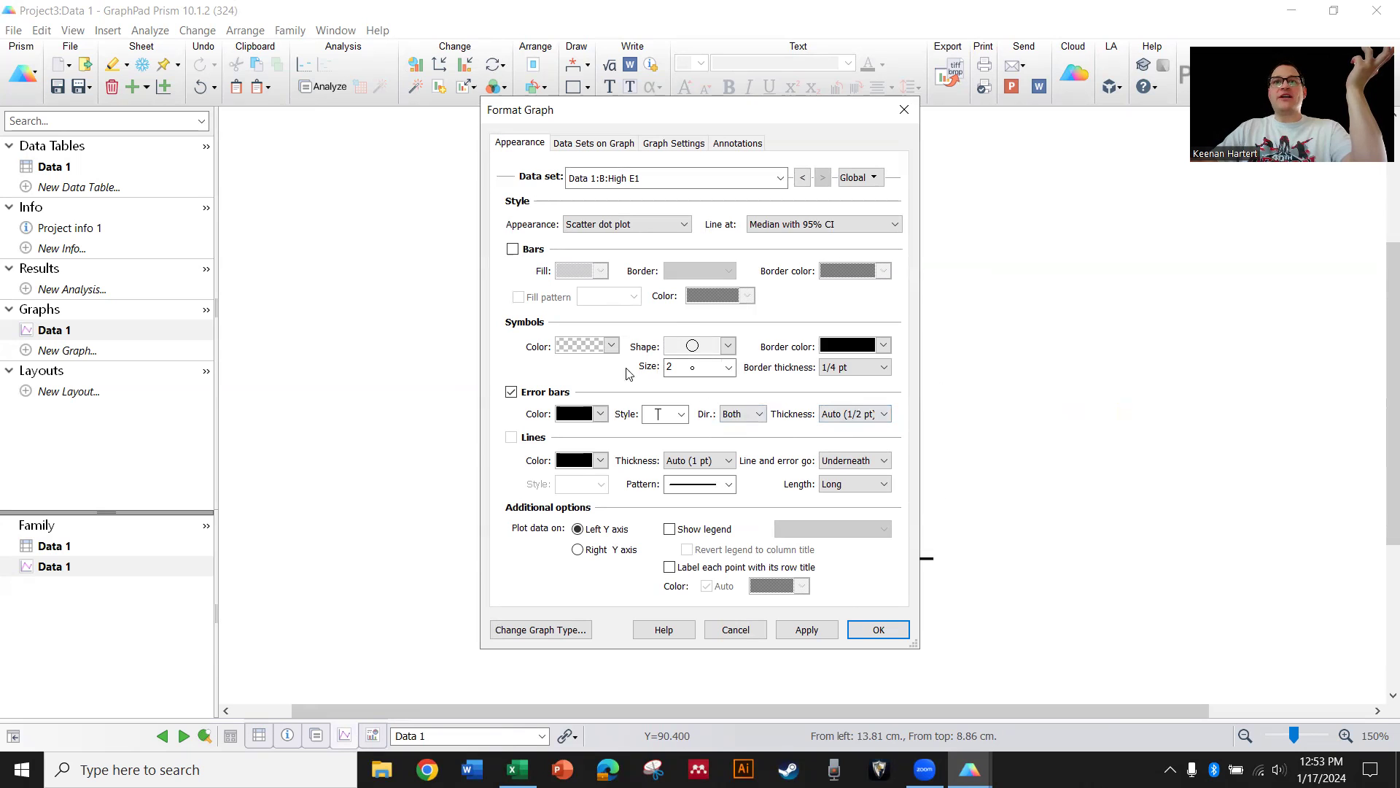
pyautogui.click(611, 345)
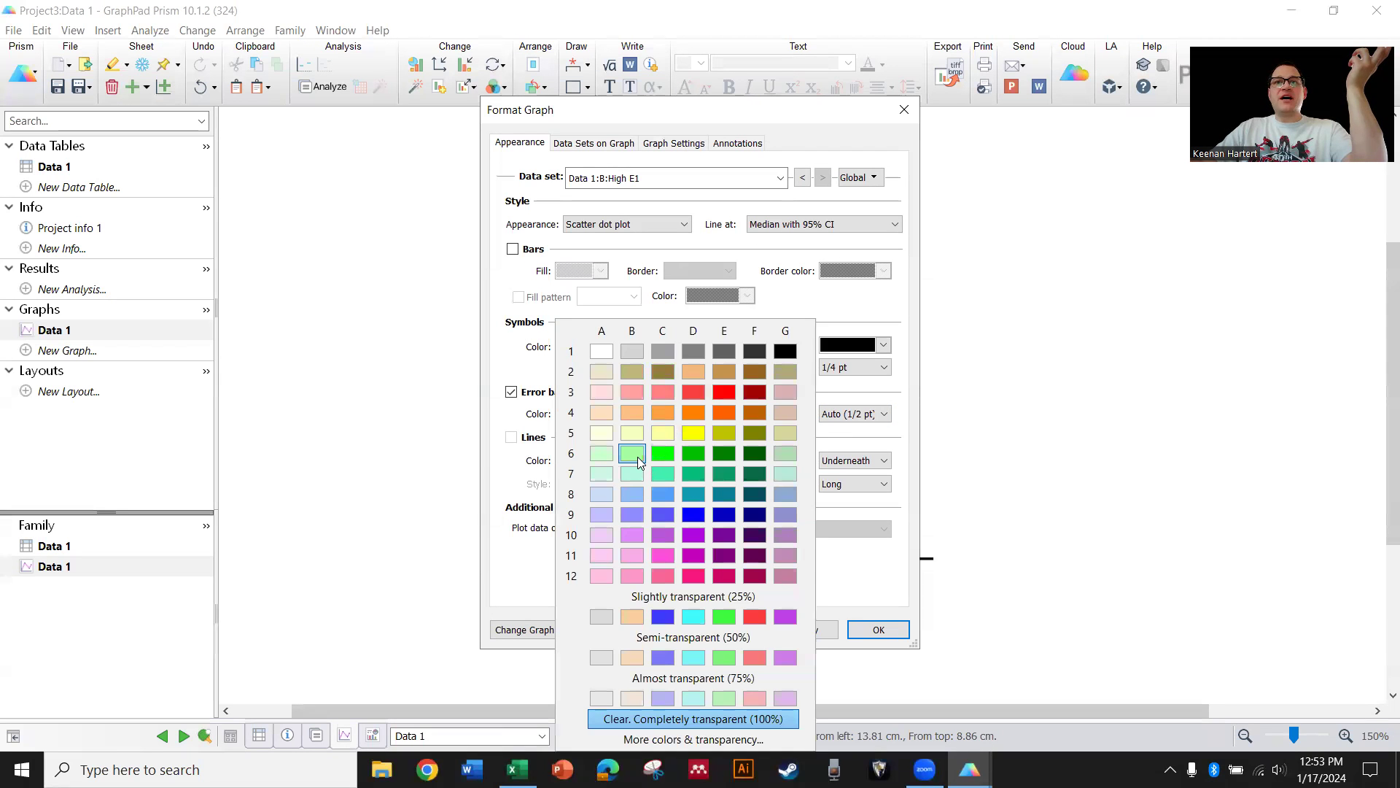
pyautogui.click(633, 454)
pyautogui.click(802, 177)
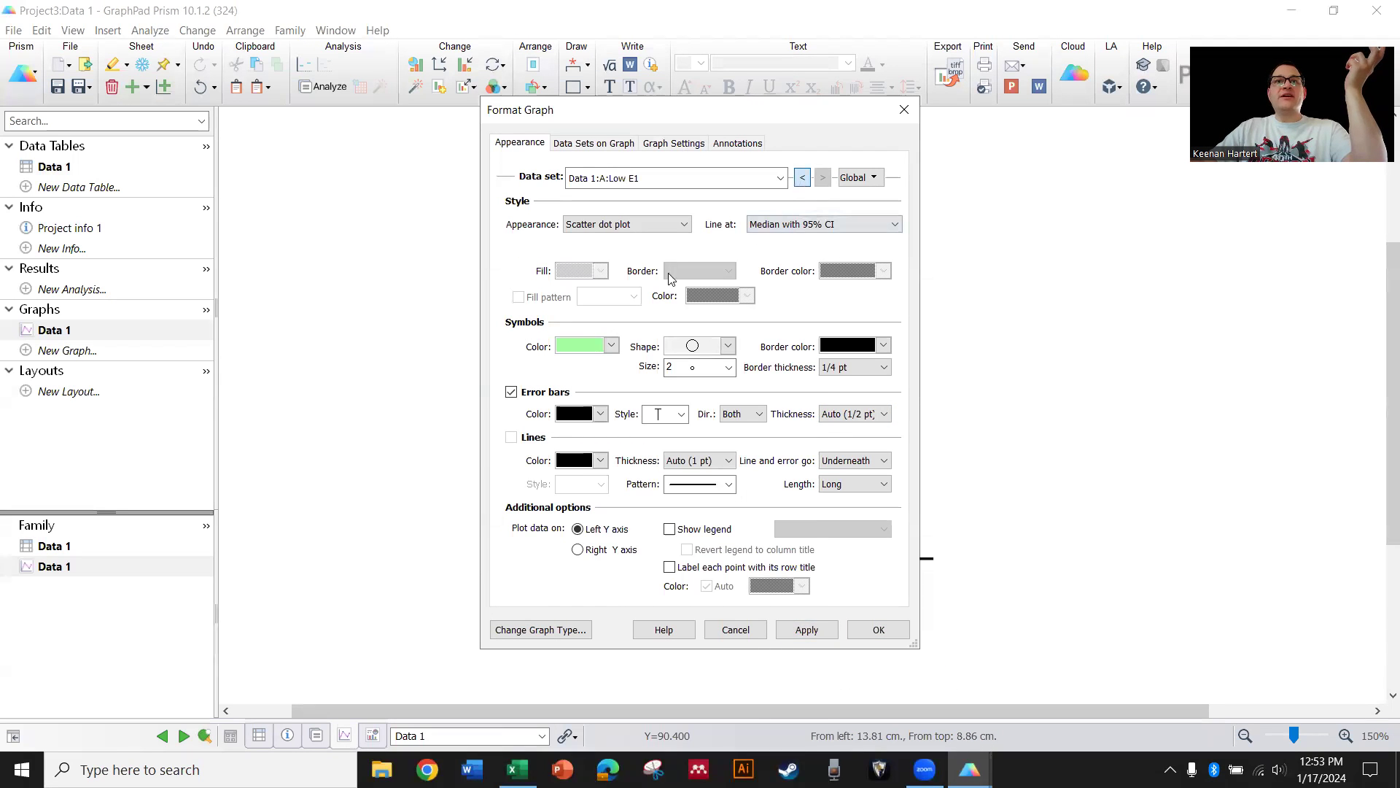
pyautogui.click(611, 345)
pyautogui.click(631, 393)
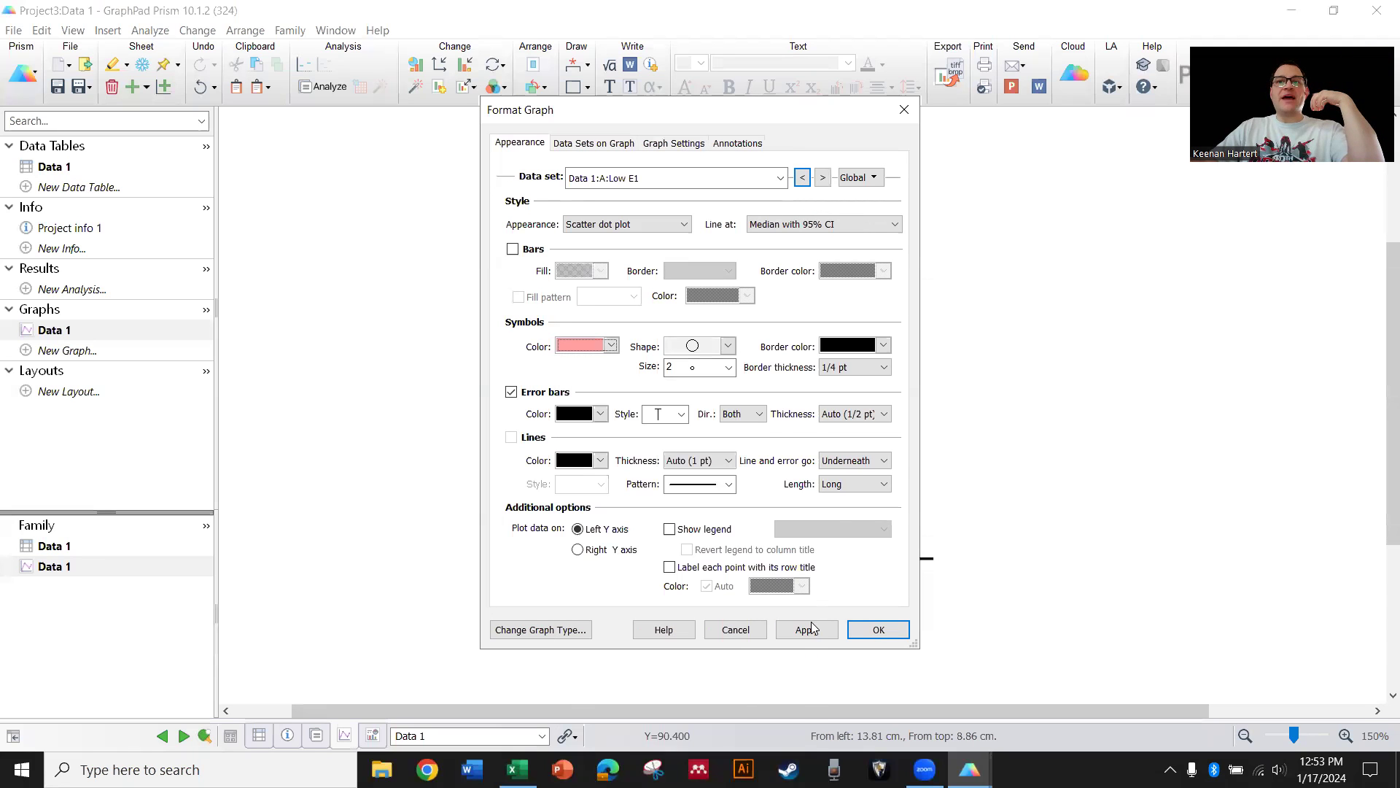
pyautogui.moveTo(742, 111); pyautogui.dragTo(348, 113)
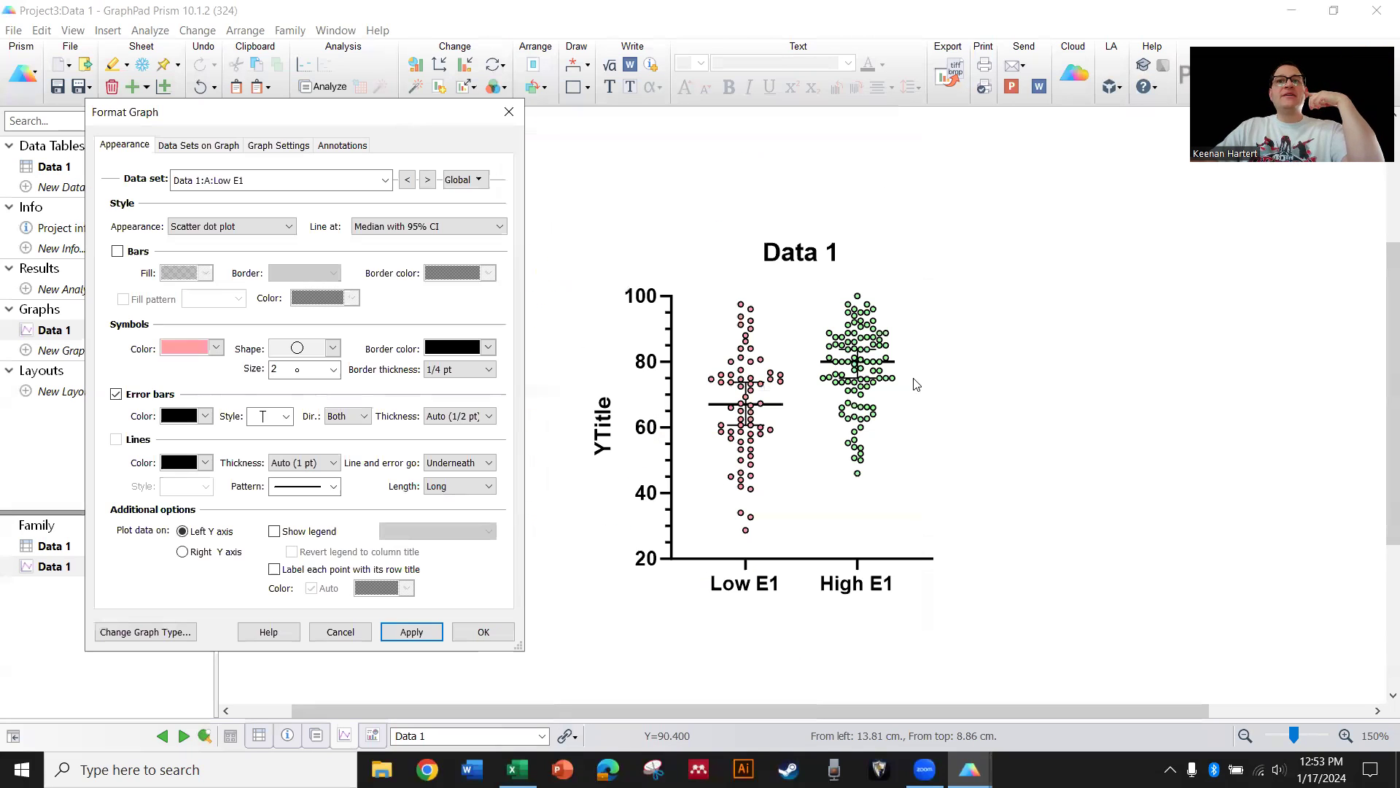
# Color the Low E1 error bars and median line blue, and apply the colors
pyautogui.click(191, 416)
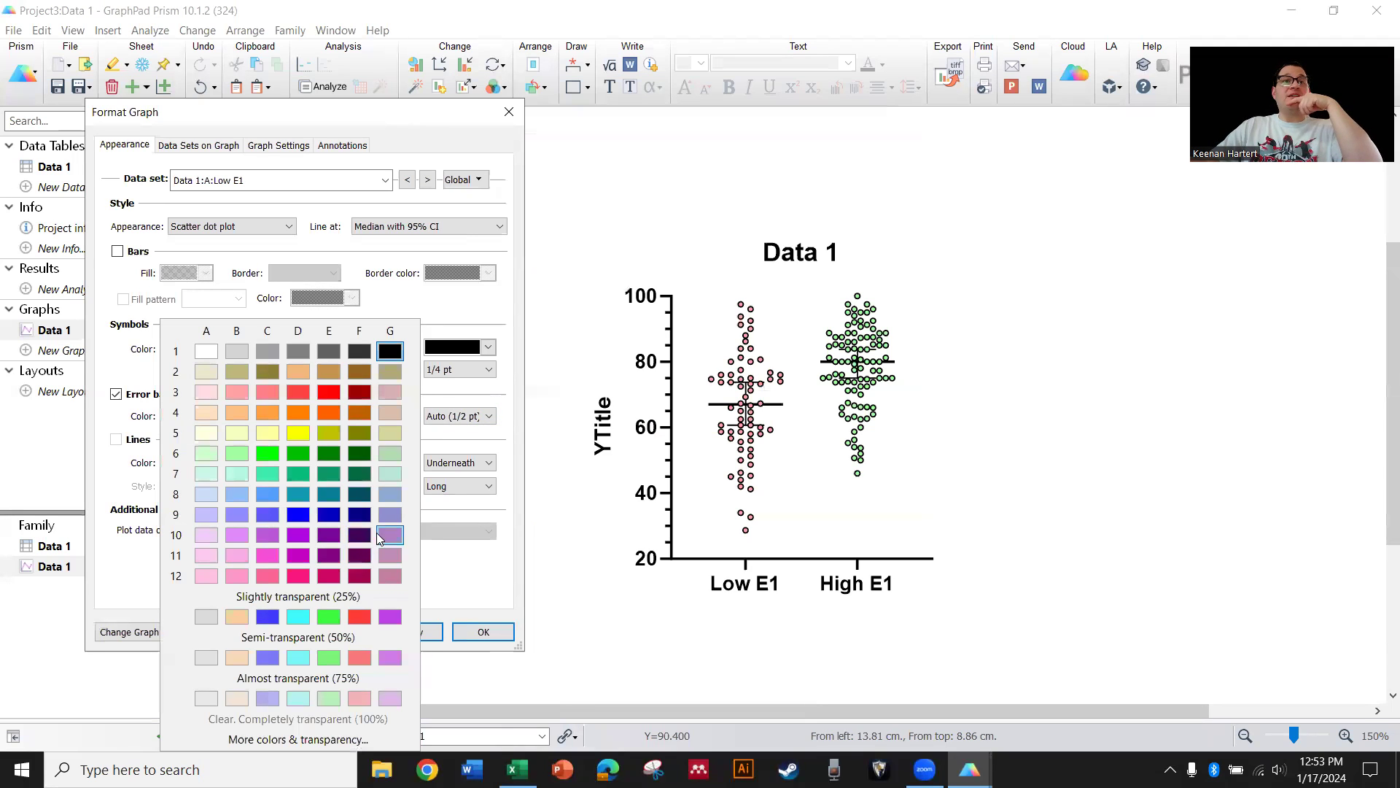
pyautogui.click(292, 515)
pyautogui.click(205, 415)
pyautogui.click(297, 514)
pyautogui.click(206, 463)
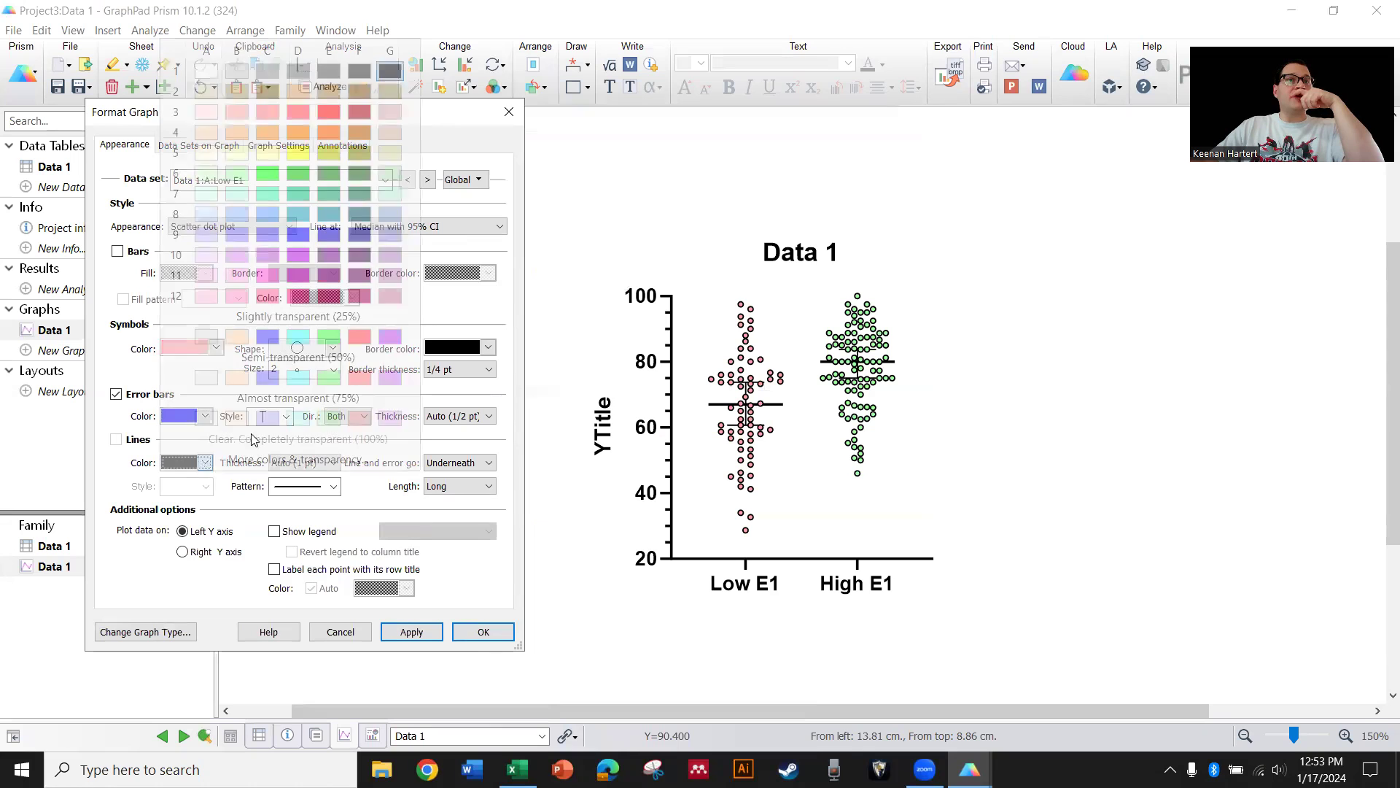
pyautogui.click(299, 234)
pyautogui.click(412, 629)
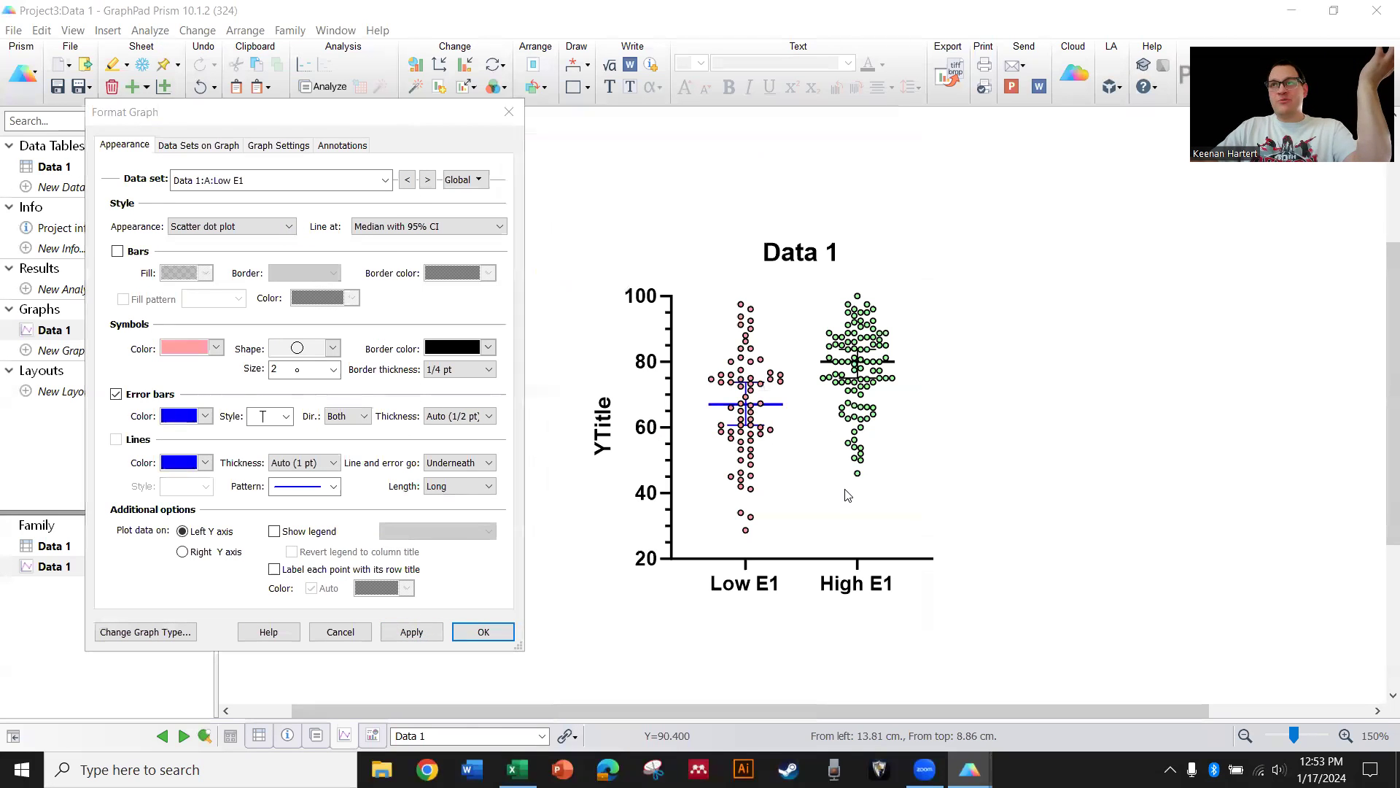
# Set the Low E1 line thickness to 2 pt and the error bar thickness to 1 pt, and apply the changes
pyautogui.click(334, 462)
pyautogui.click(320, 524)
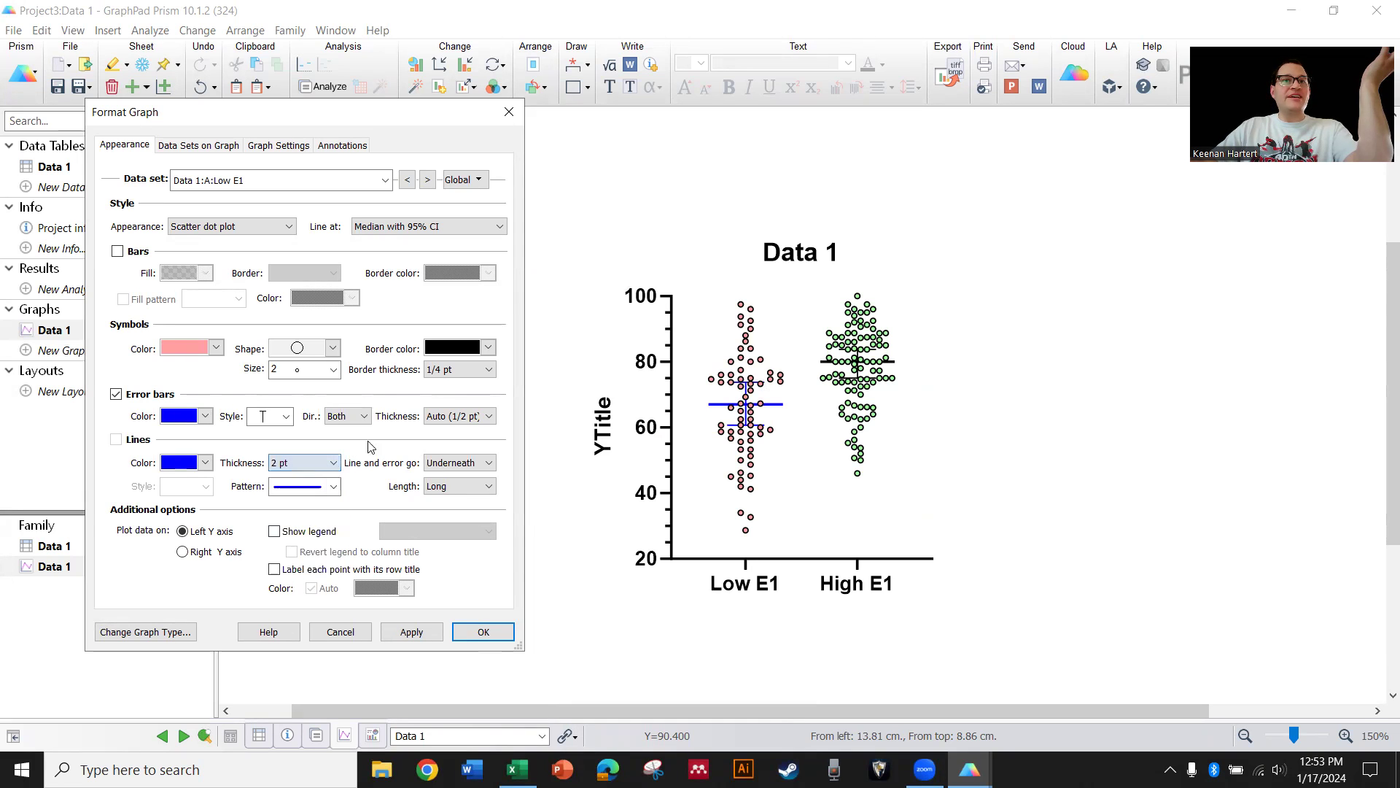
pyautogui.click(476, 415)
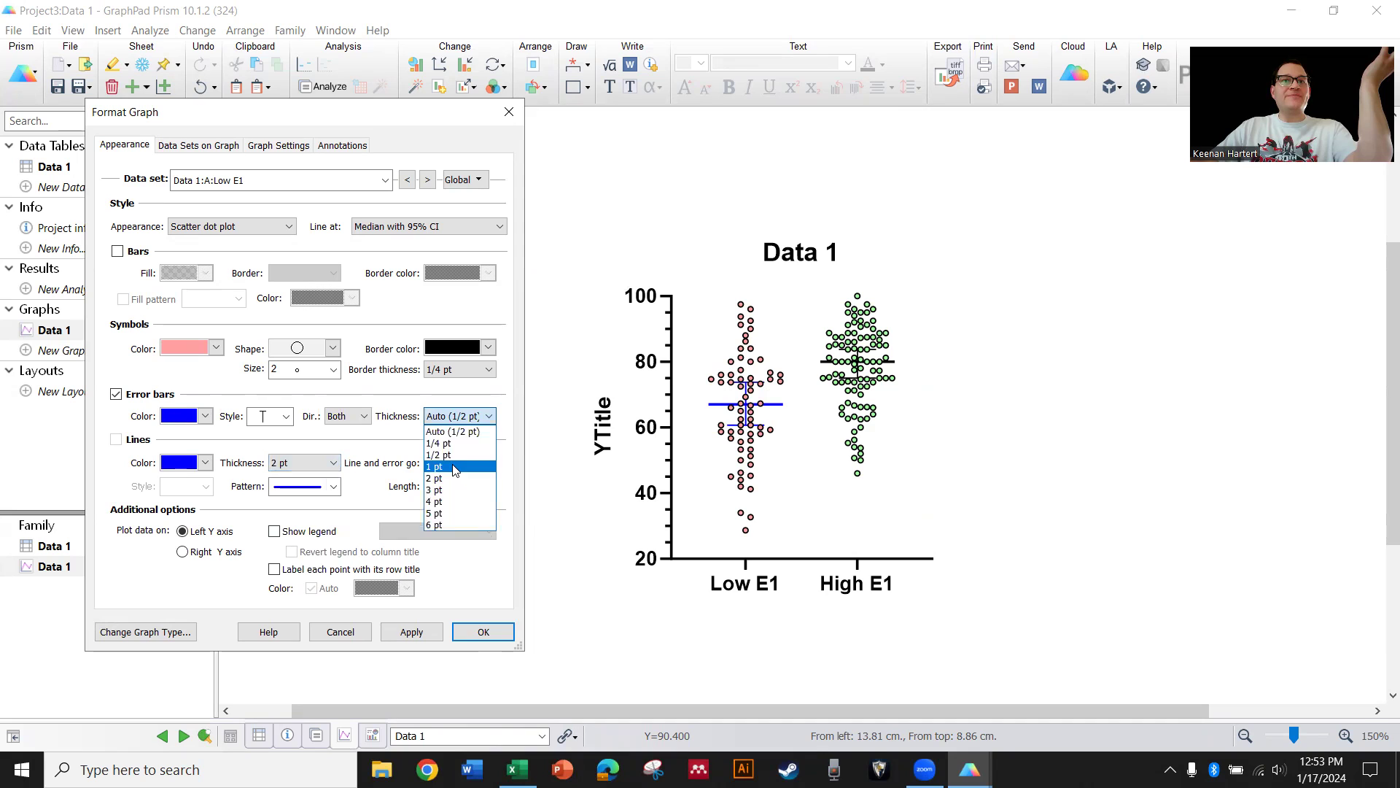
pyautogui.click(453, 463)
pyautogui.click(411, 631)
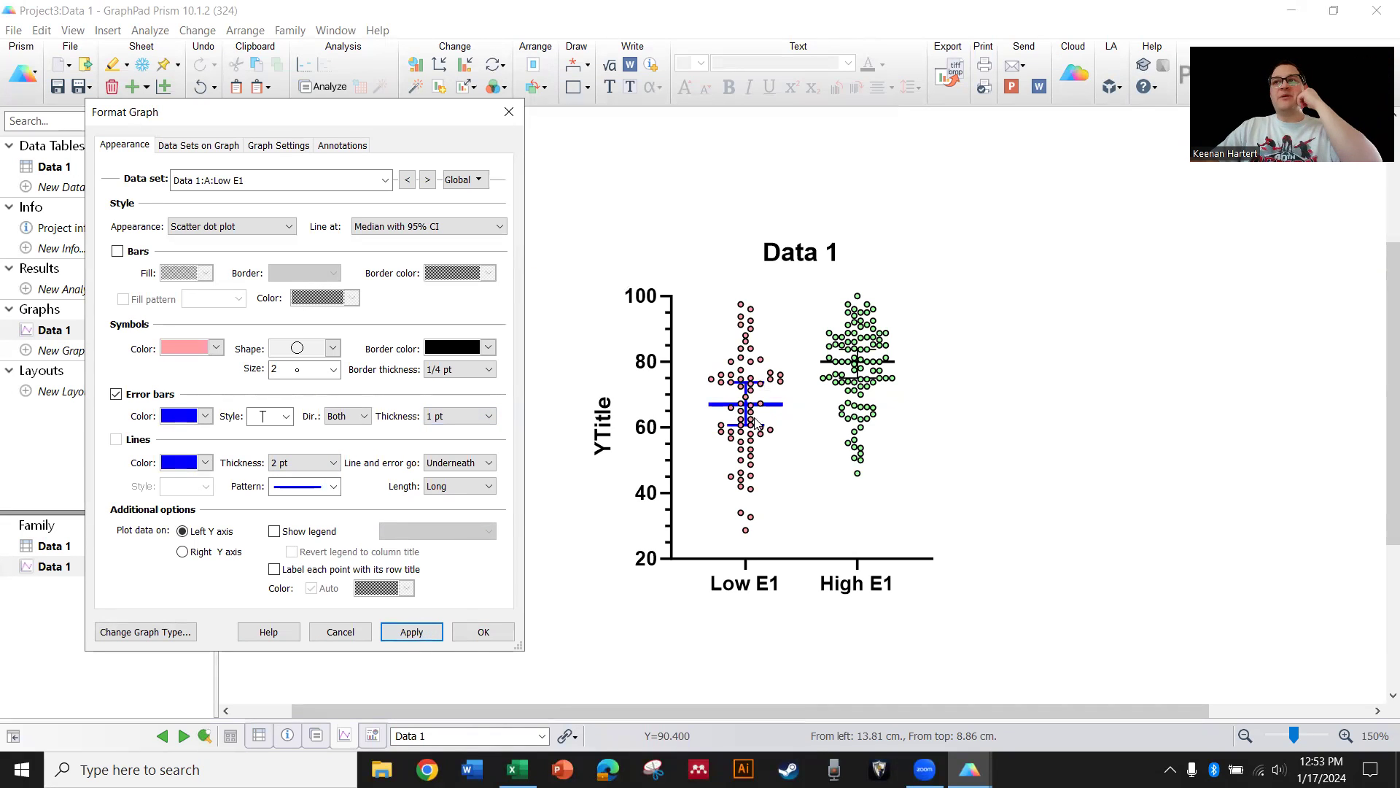
# Try placing the Low E1 line and error bars on top of the symbols, and return them to Underneath
pyautogui.click(462, 464)
pyautogui.click(462, 483)
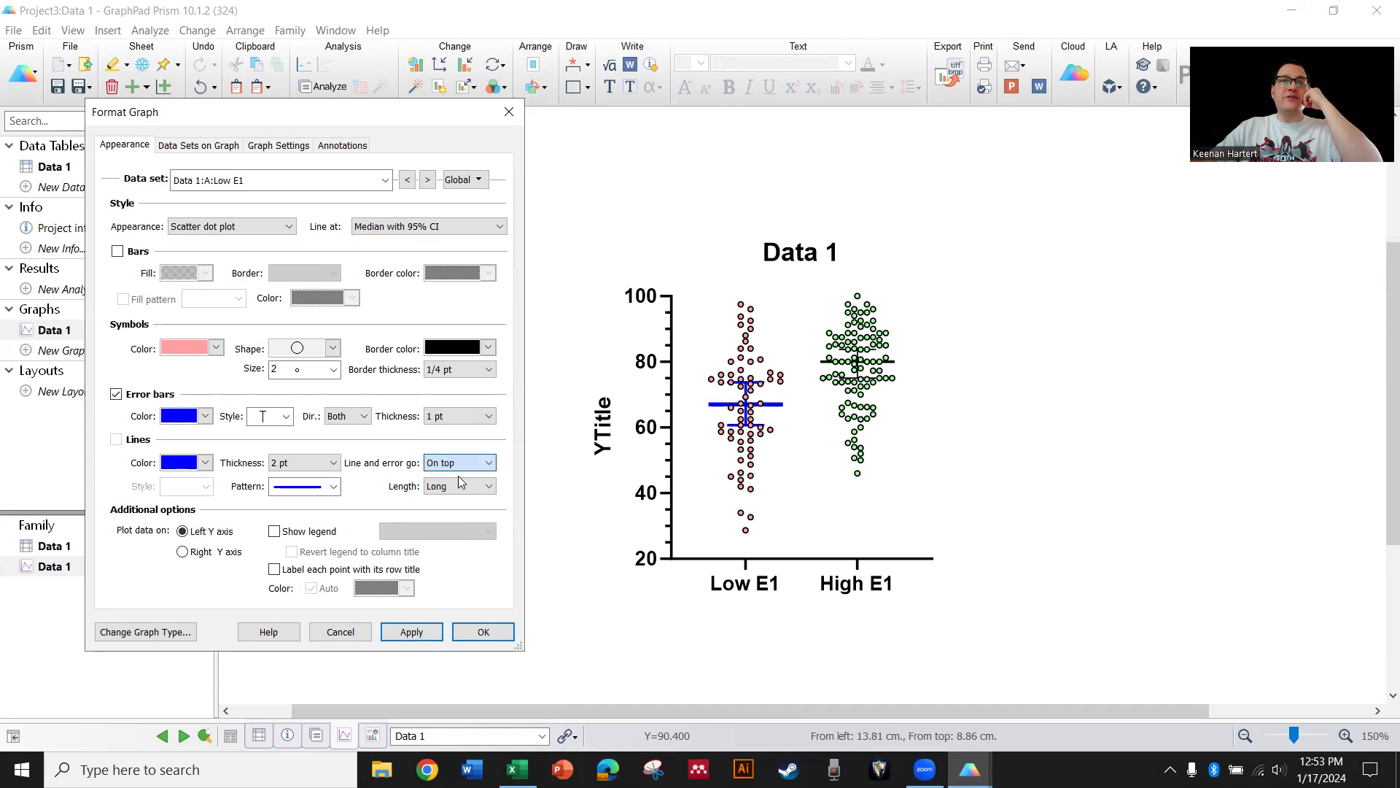
pyautogui.click(462, 463)
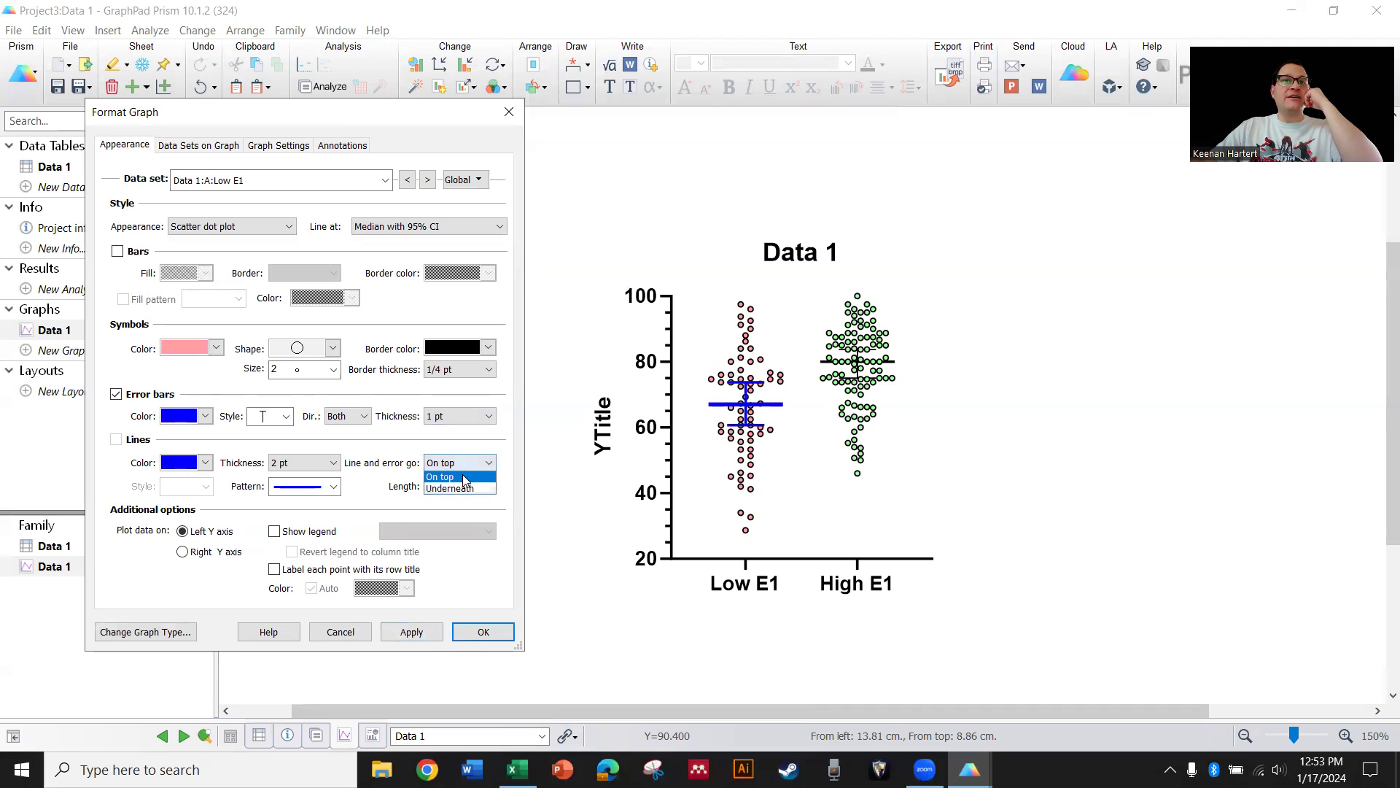
pyautogui.click(464, 486)
pyautogui.click(460, 489)
pyautogui.click(401, 489)
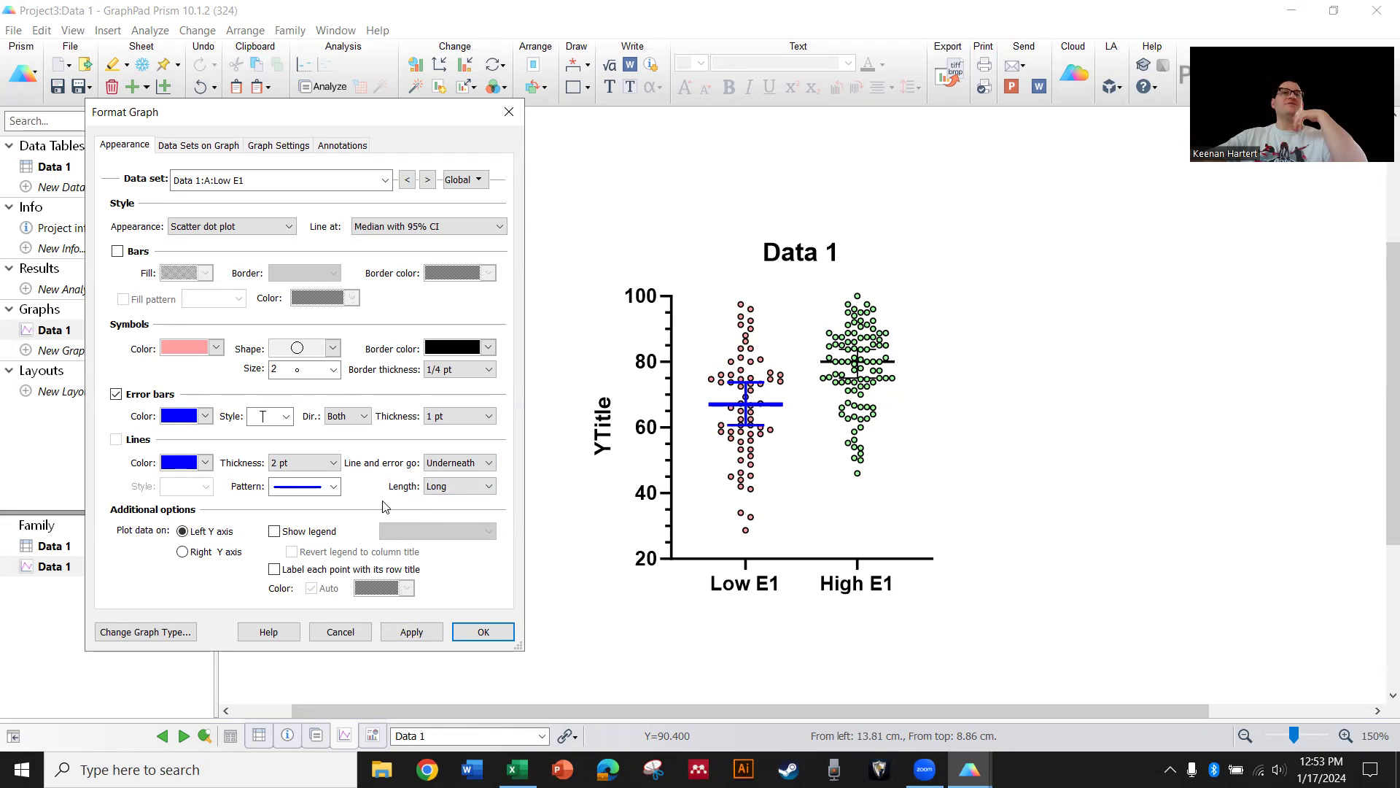
# Accept the graph formatting, change the Y axis title to %, and delete the graph title
pyautogui.click(497, 634)
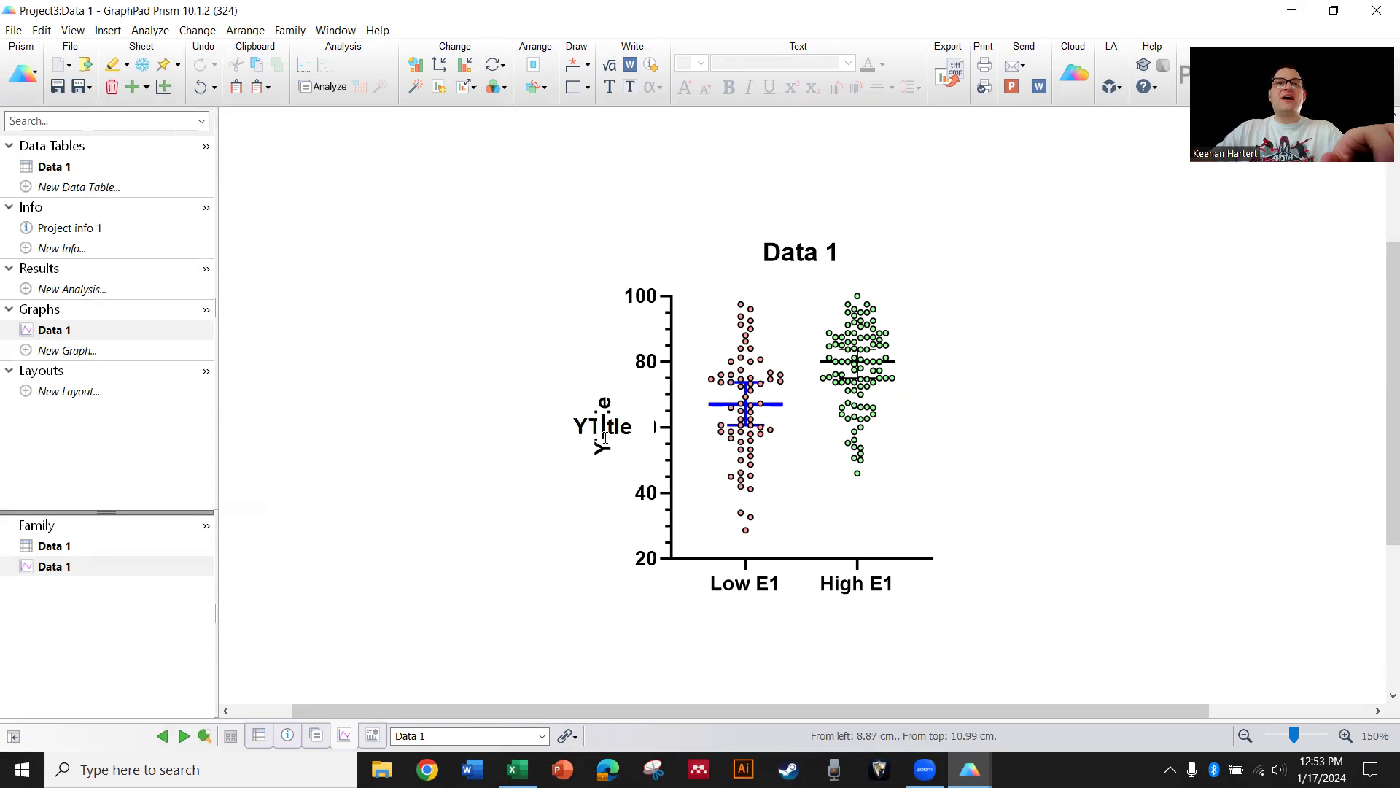
pyautogui.click(604, 427)
pyautogui.write('%')
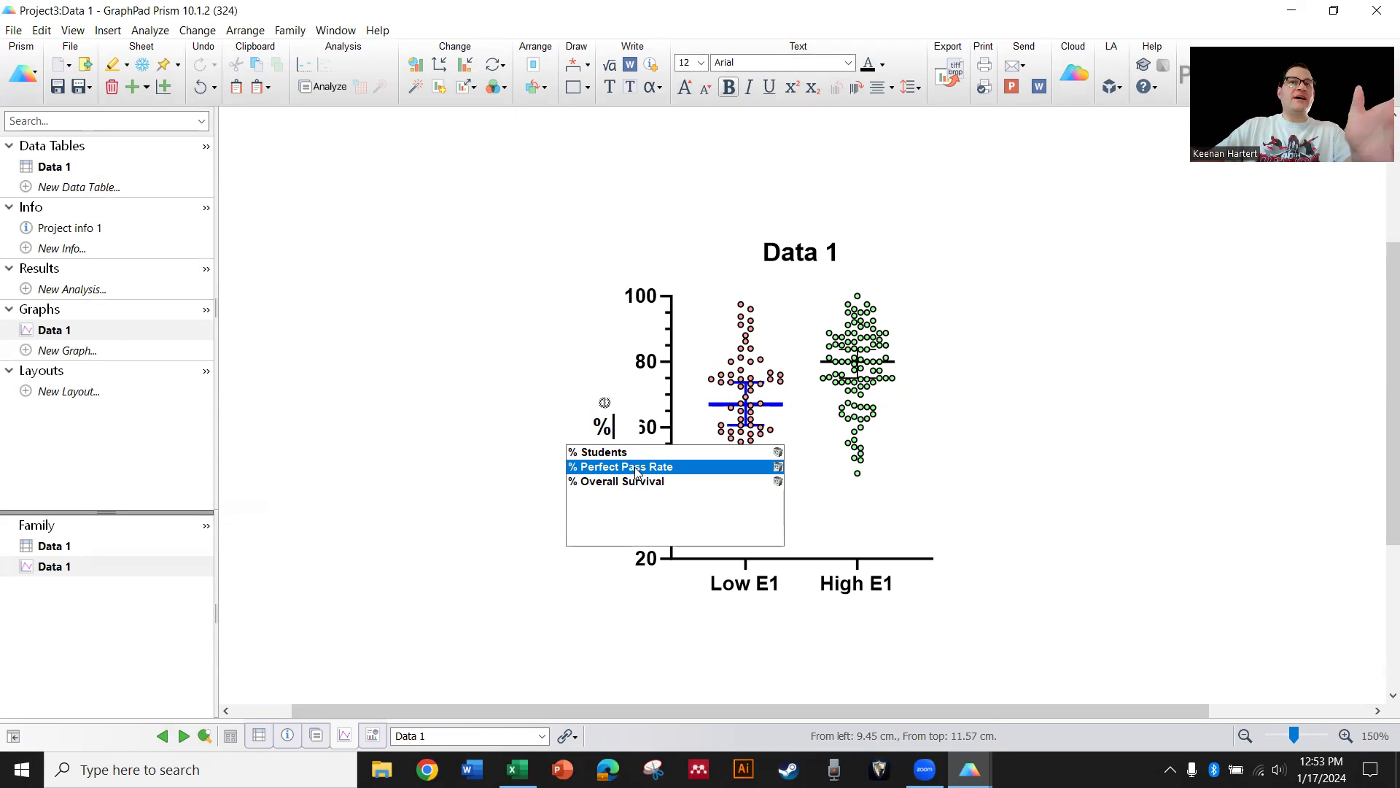
pyautogui.click(500, 303)
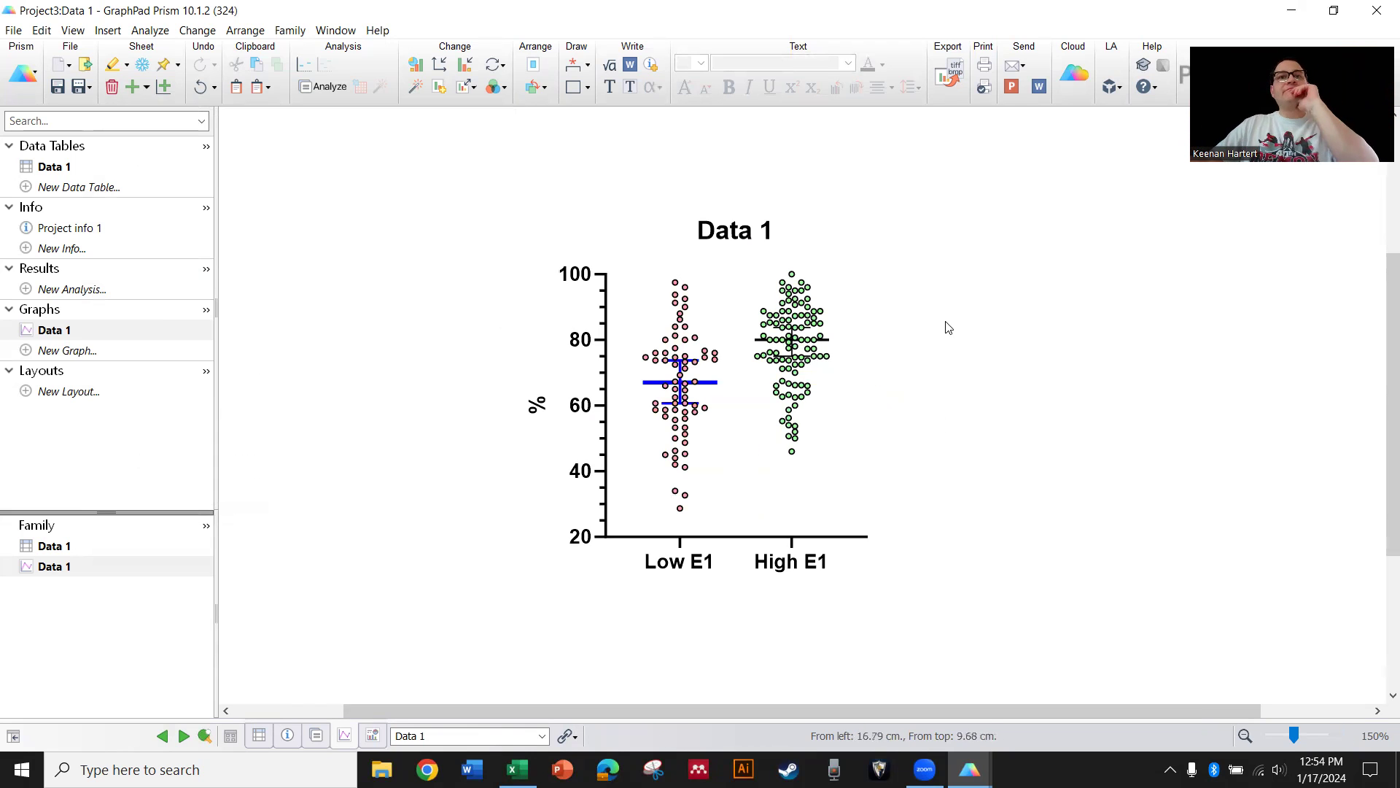
pyautogui.click(731, 229)
pyautogui.press('Delete')
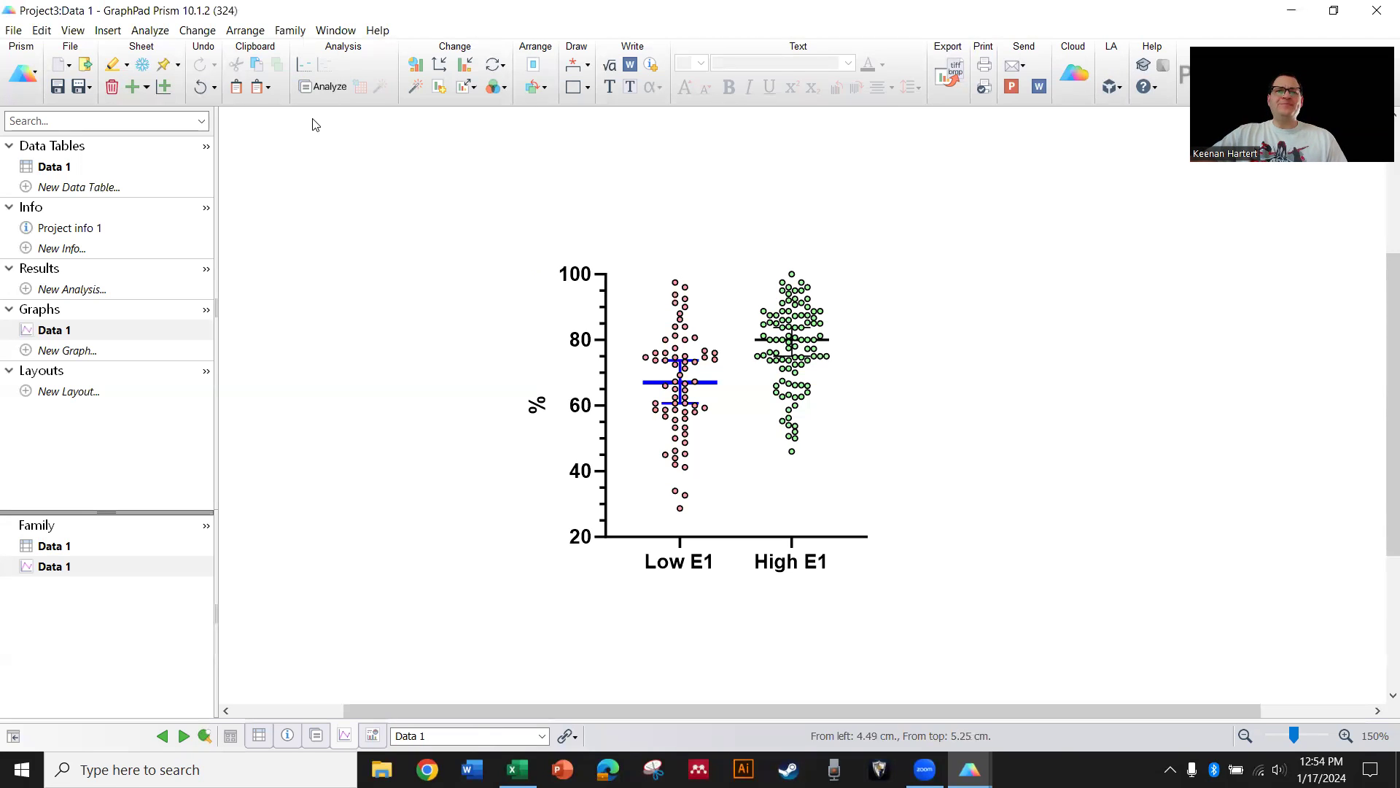
# Run an unpaired parametric t test with Welch's correction on Low E1 and High E1, keeping the default two-tailed options
pyautogui.click(305, 71)
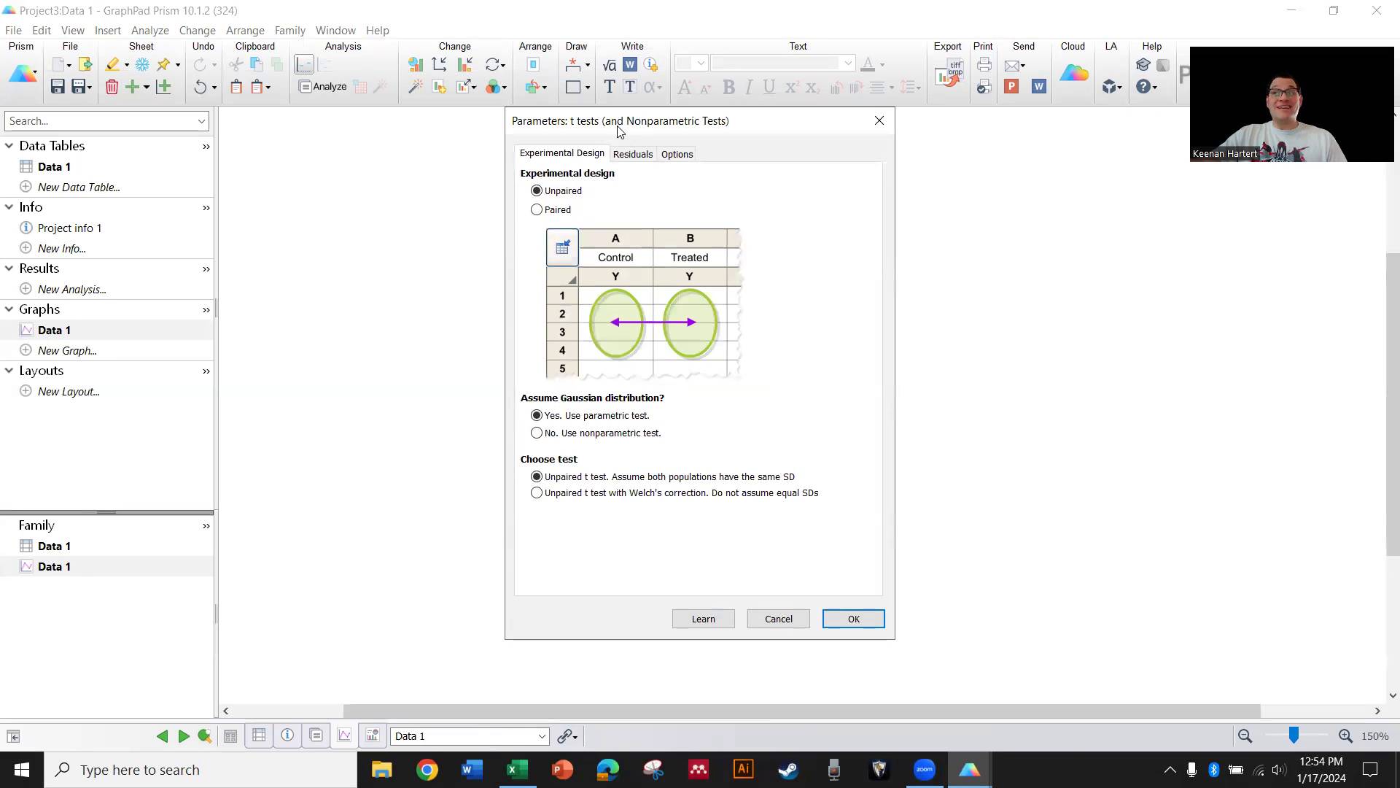
pyautogui.moveTo(619, 131); pyautogui.dragTo(216, 111)
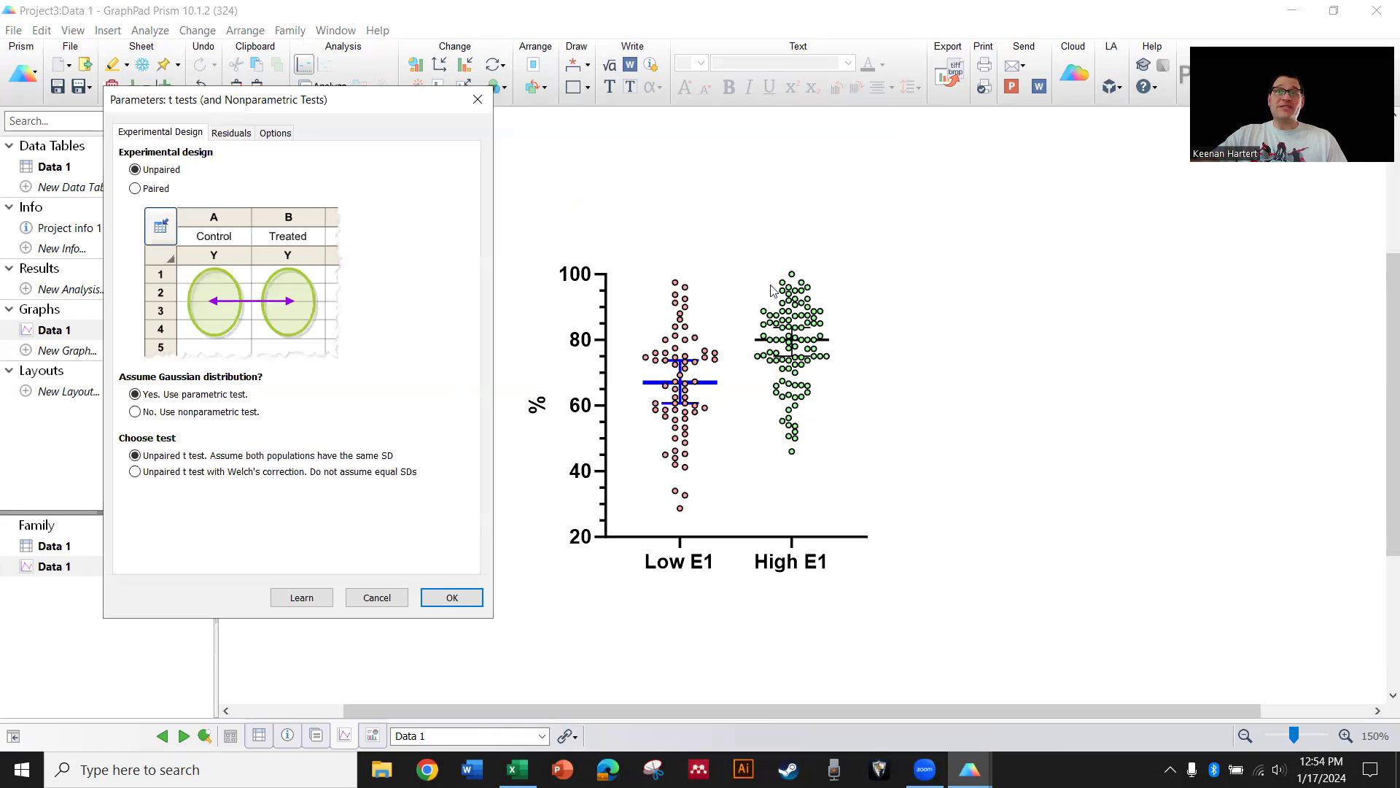
pyautogui.click(211, 474)
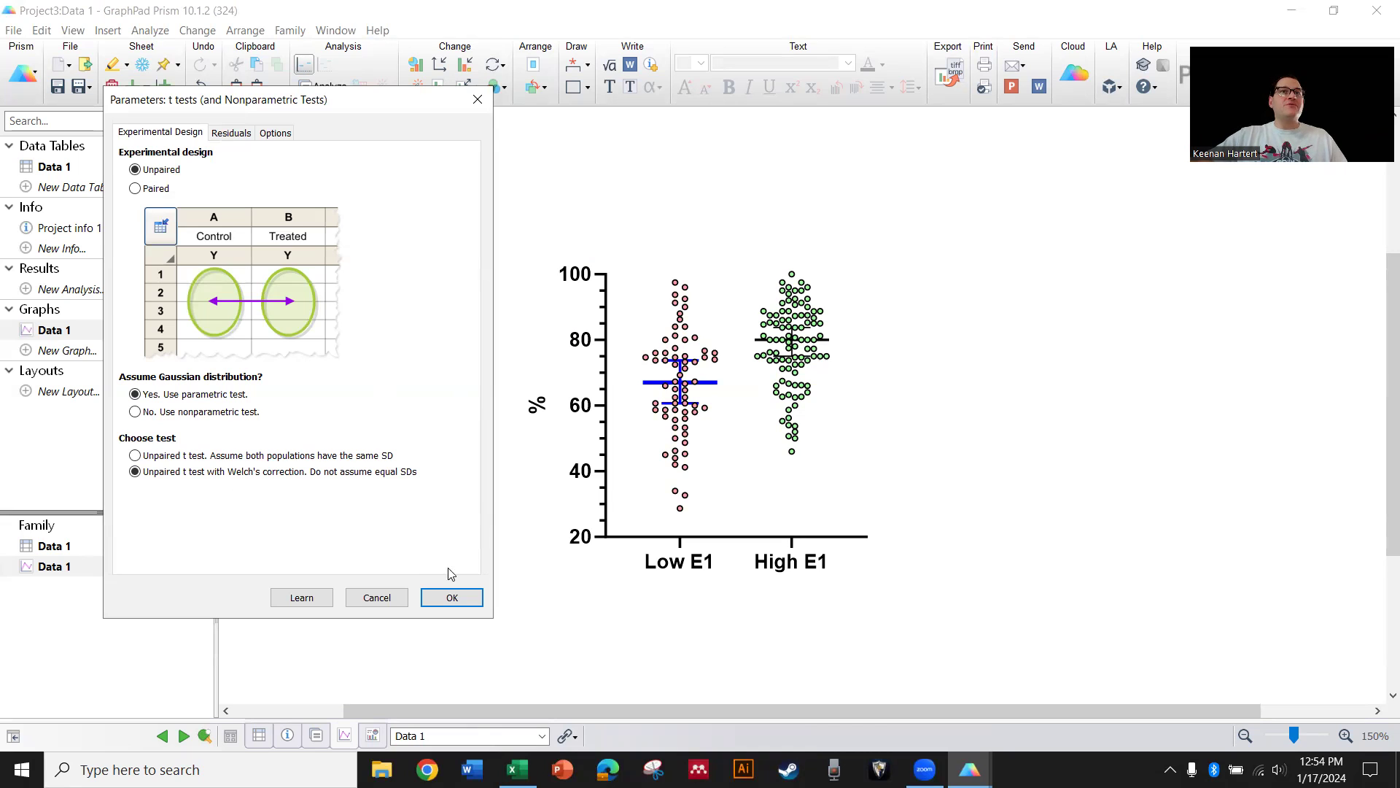
pyautogui.click(247, 136)
pyautogui.click(276, 135)
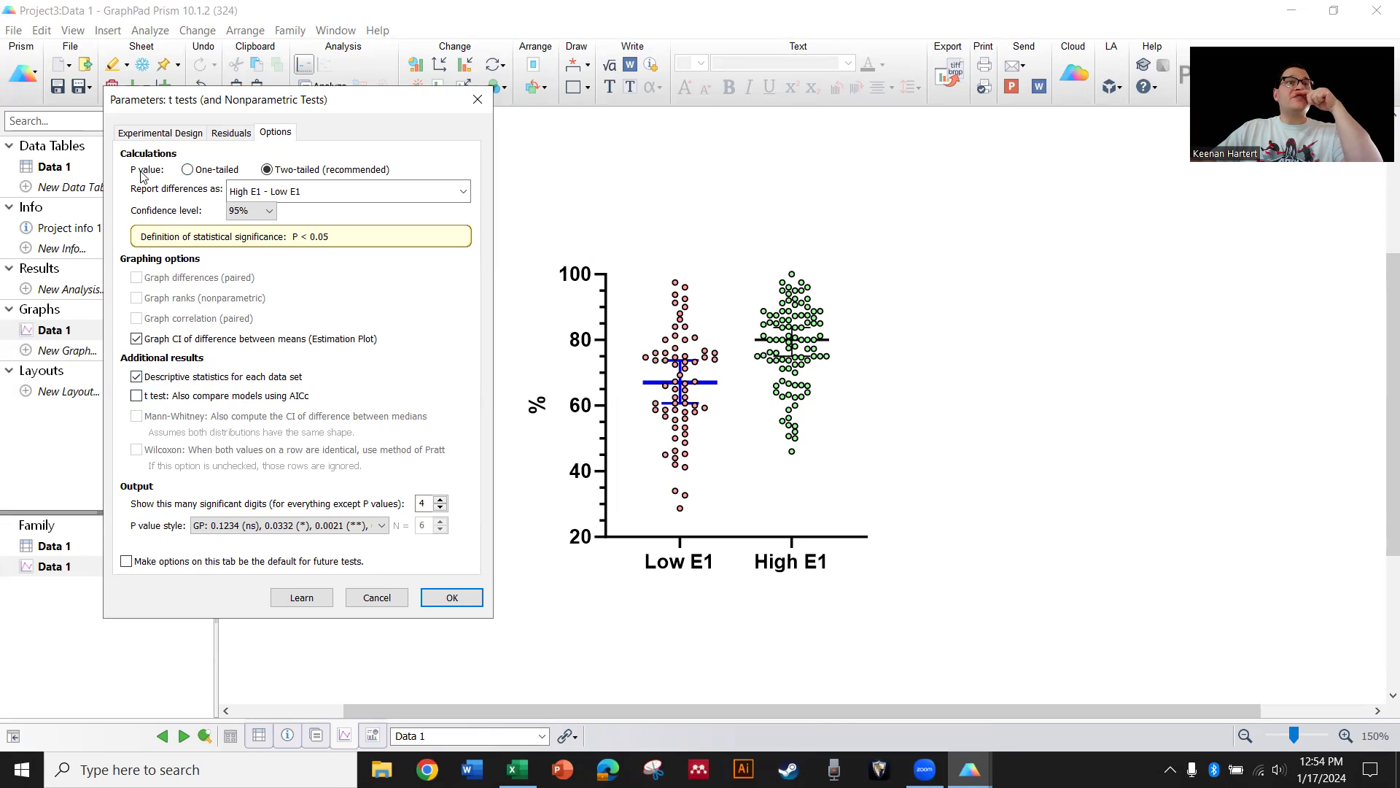
pyautogui.click(146, 136)
pyautogui.click(452, 597)
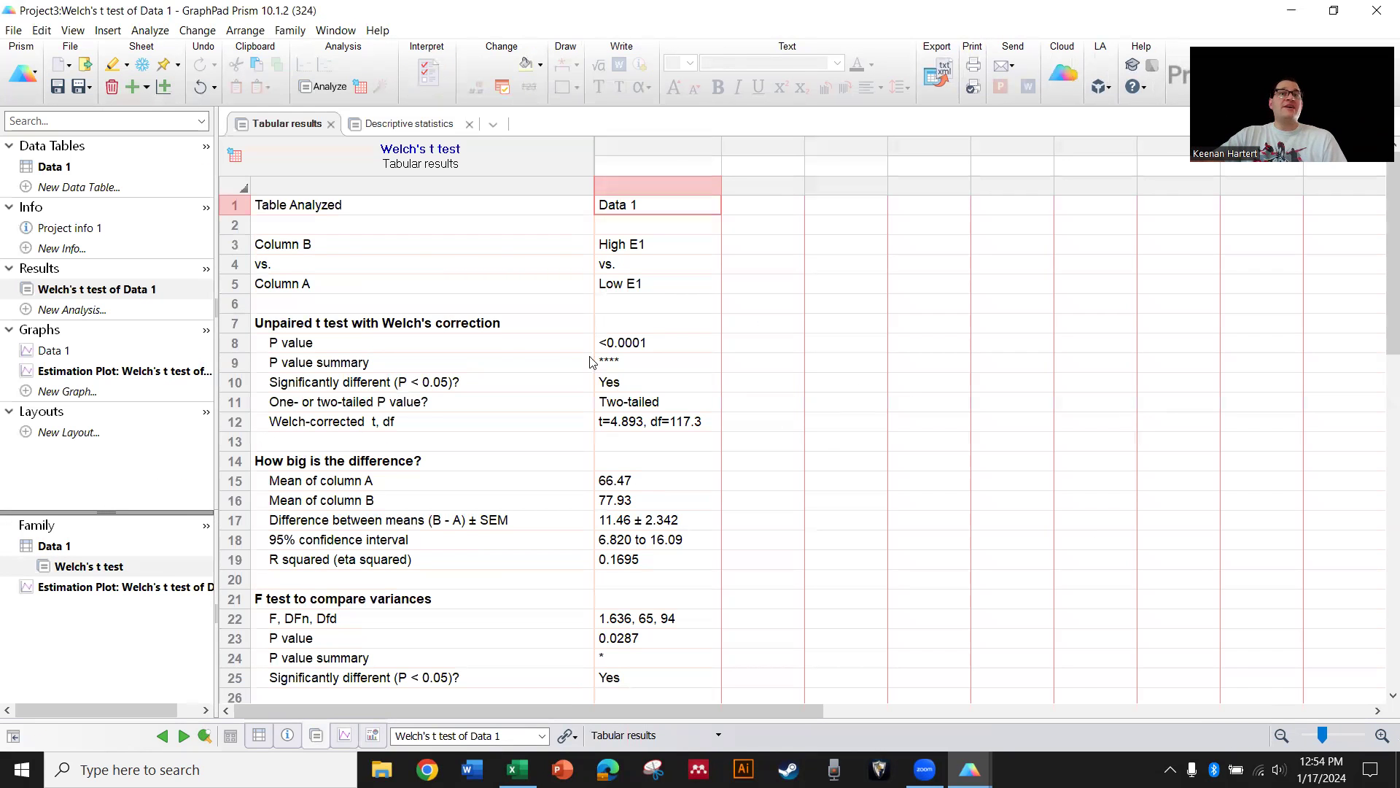
# Examine the P value, the difference between means and the variance comparison in the Welch's t test results
pyautogui.click(648, 343)
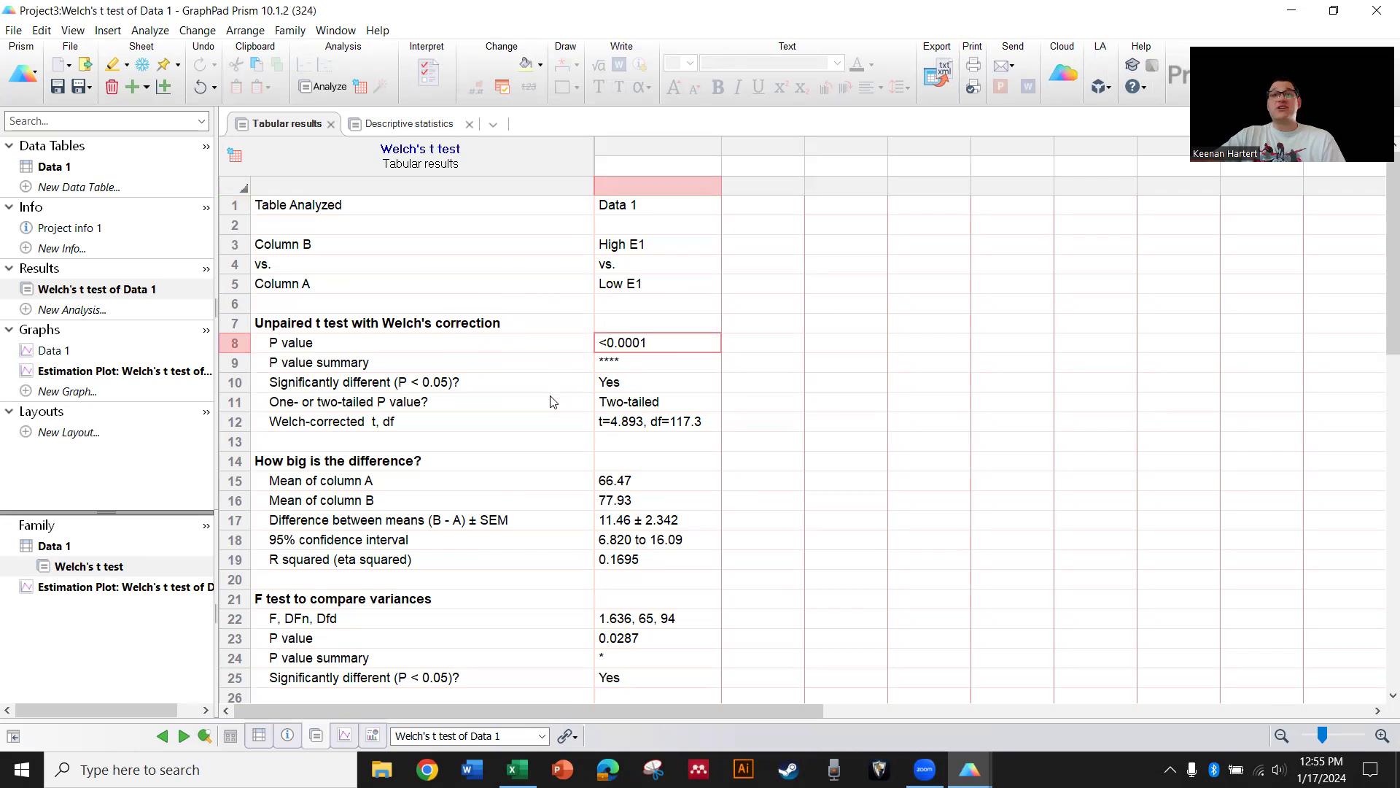
pyautogui.click(429, 419)
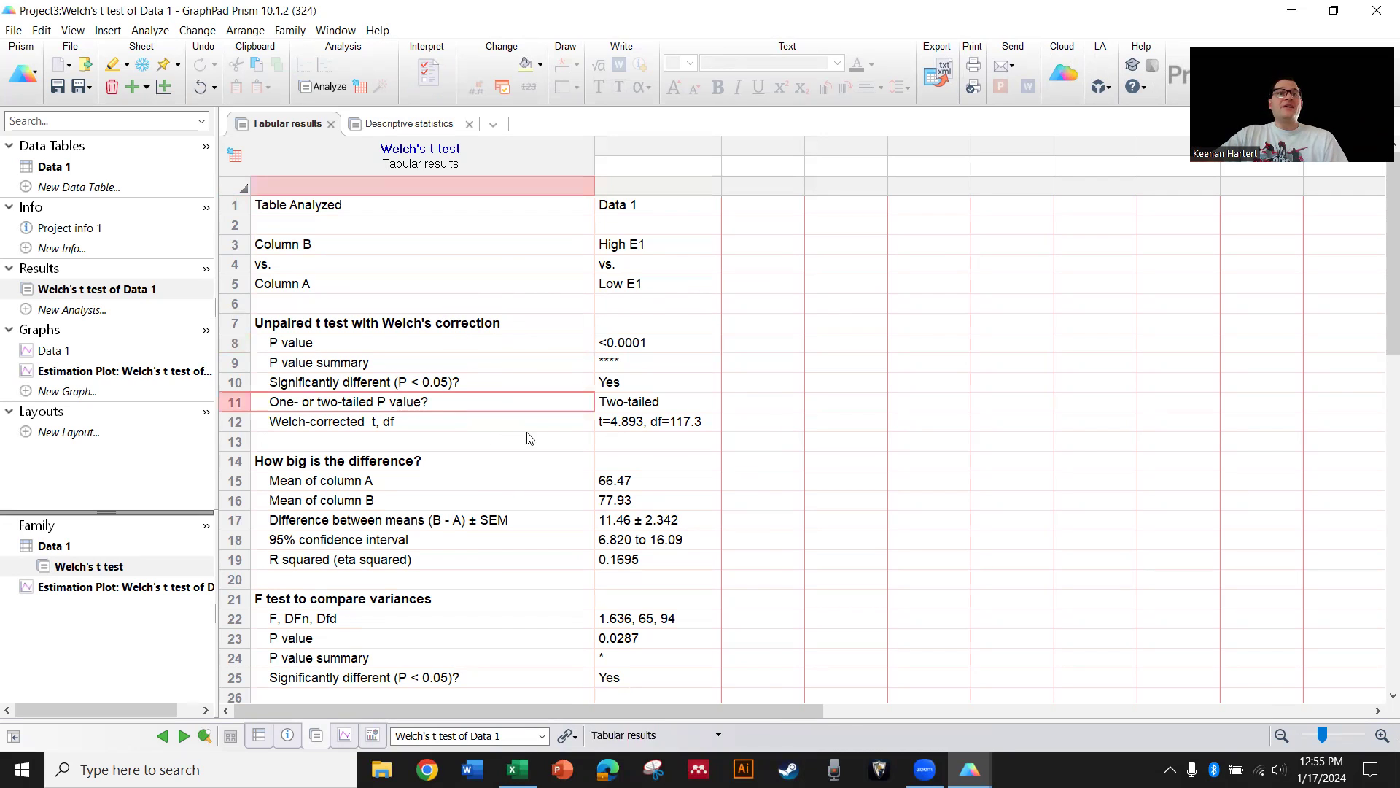
pyautogui.scroll(-1, 868, 409)
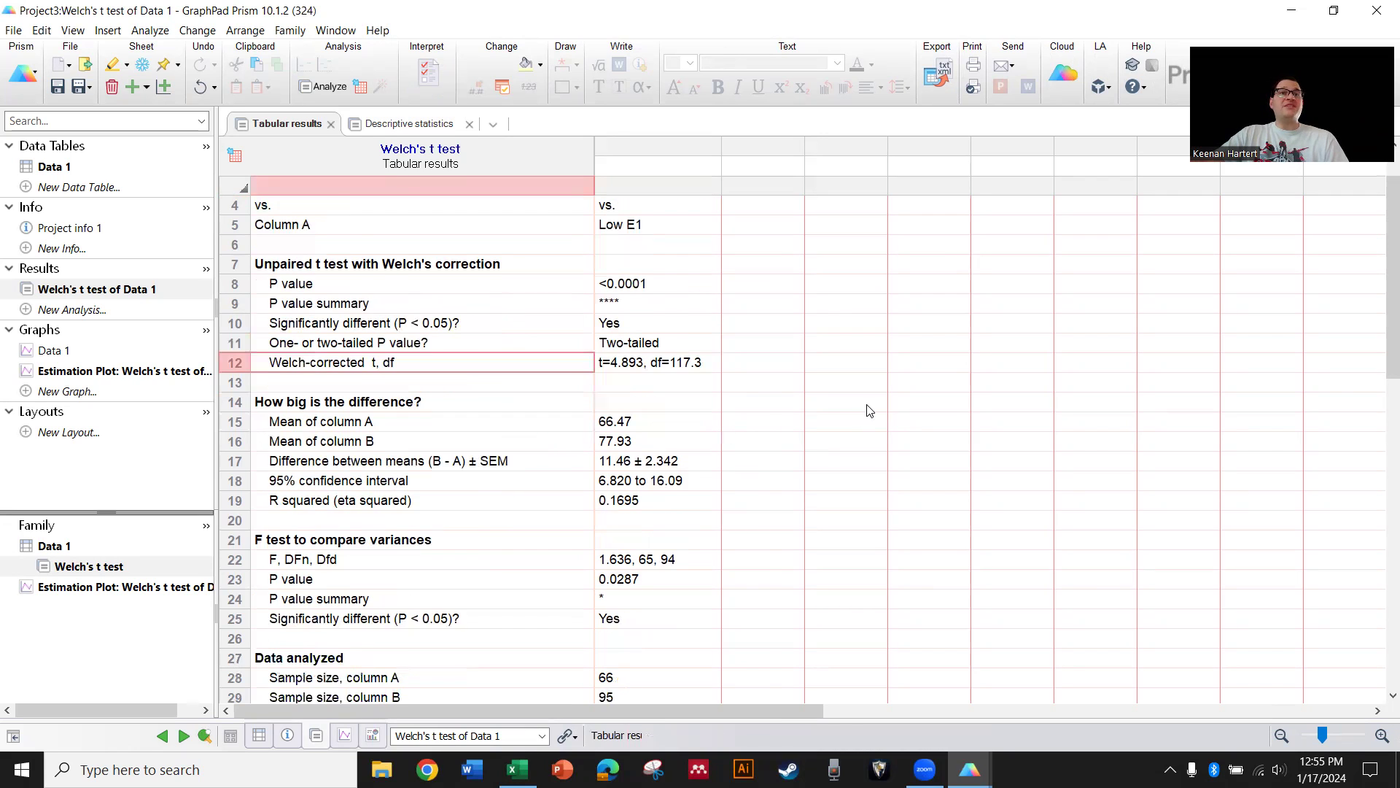
pyautogui.click(867, 408)
pyautogui.scroll(-1, 868, 408)
pyautogui.moveTo(624, 363); pyautogui.dragTo(619, 395)
pyautogui.click(619, 399)
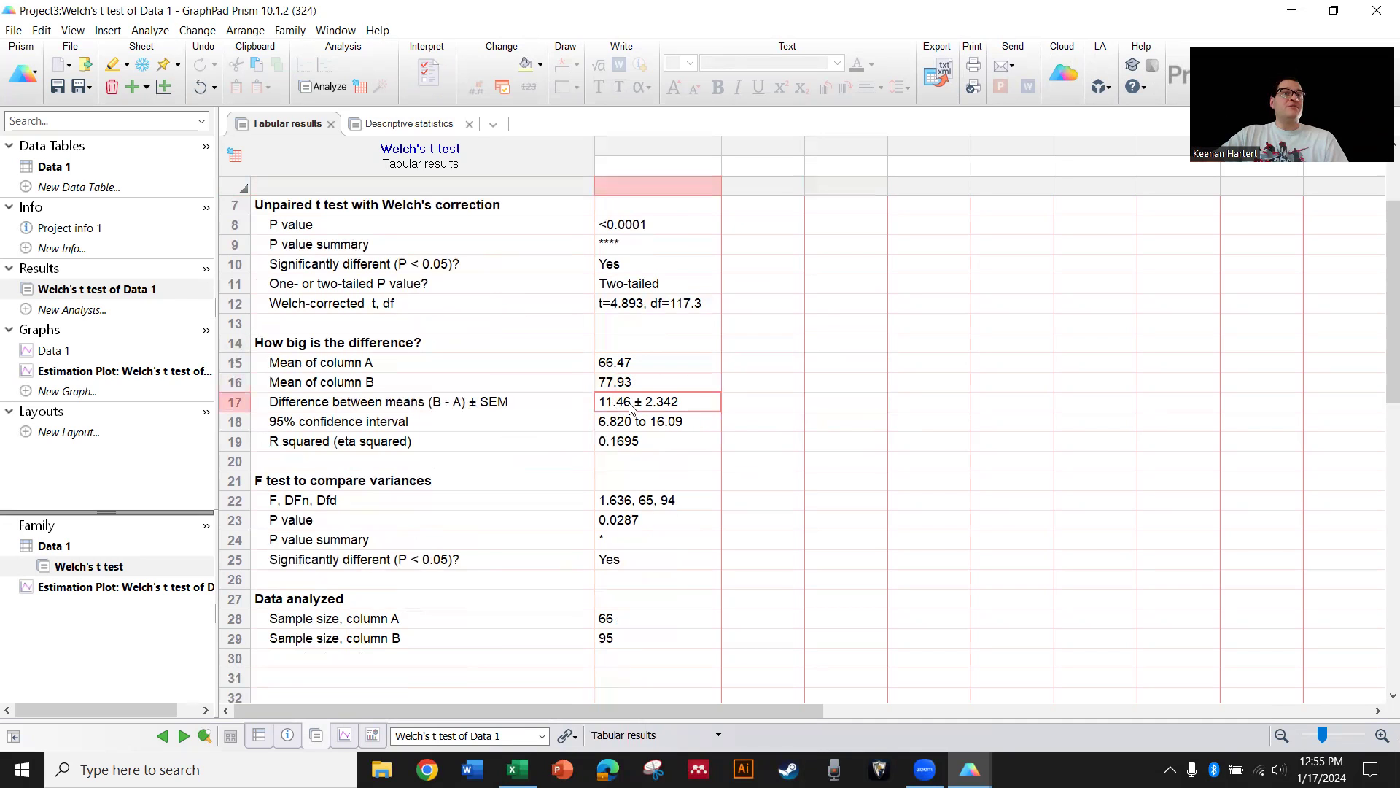
pyautogui.scroll(-1, 781, 484)
pyautogui.scroll(1, 723, 467)
pyautogui.scroll(2, 504, 281)
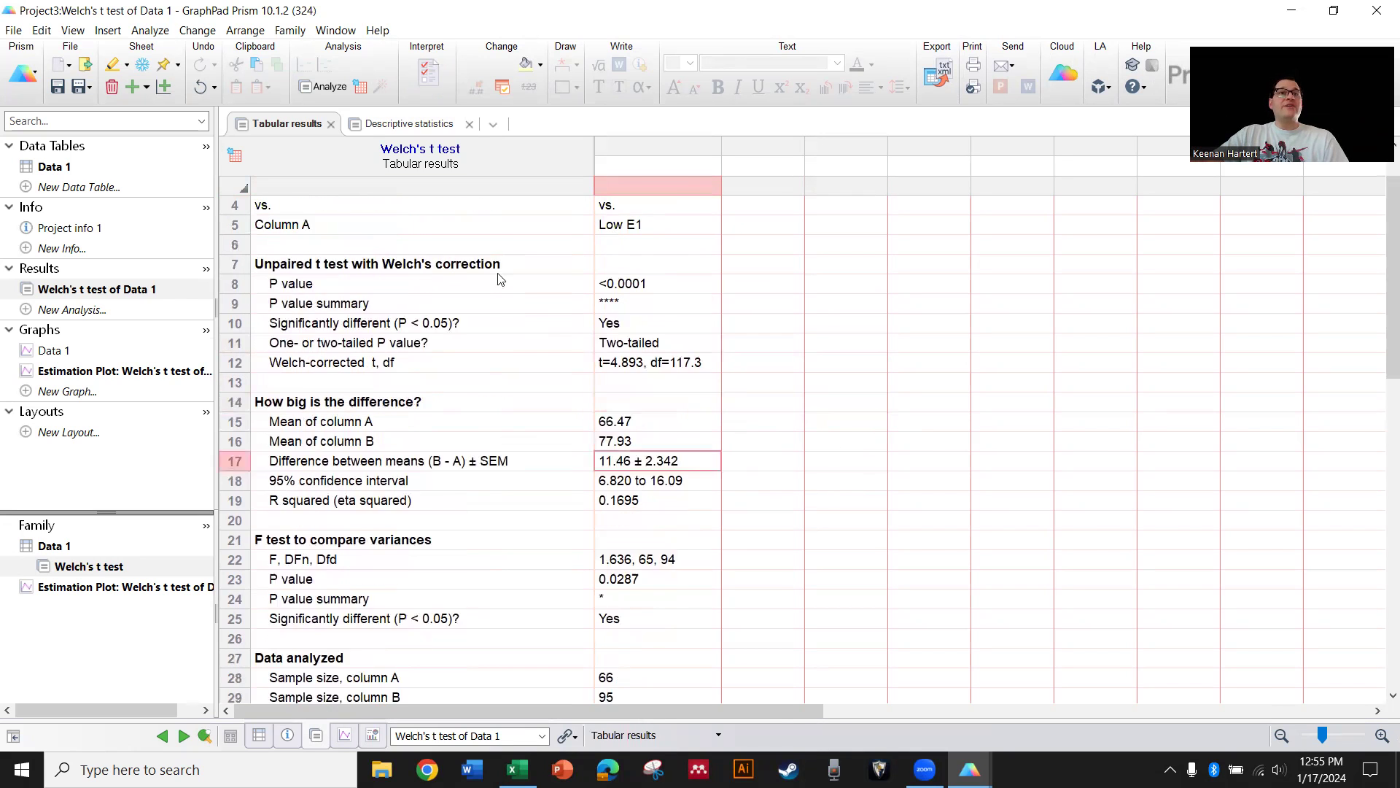
# Review the t test's descriptive statistics for both groups, highlighting the rows from Minimum to Maximum
pyautogui.click(419, 125)
pyautogui.click(871, 367)
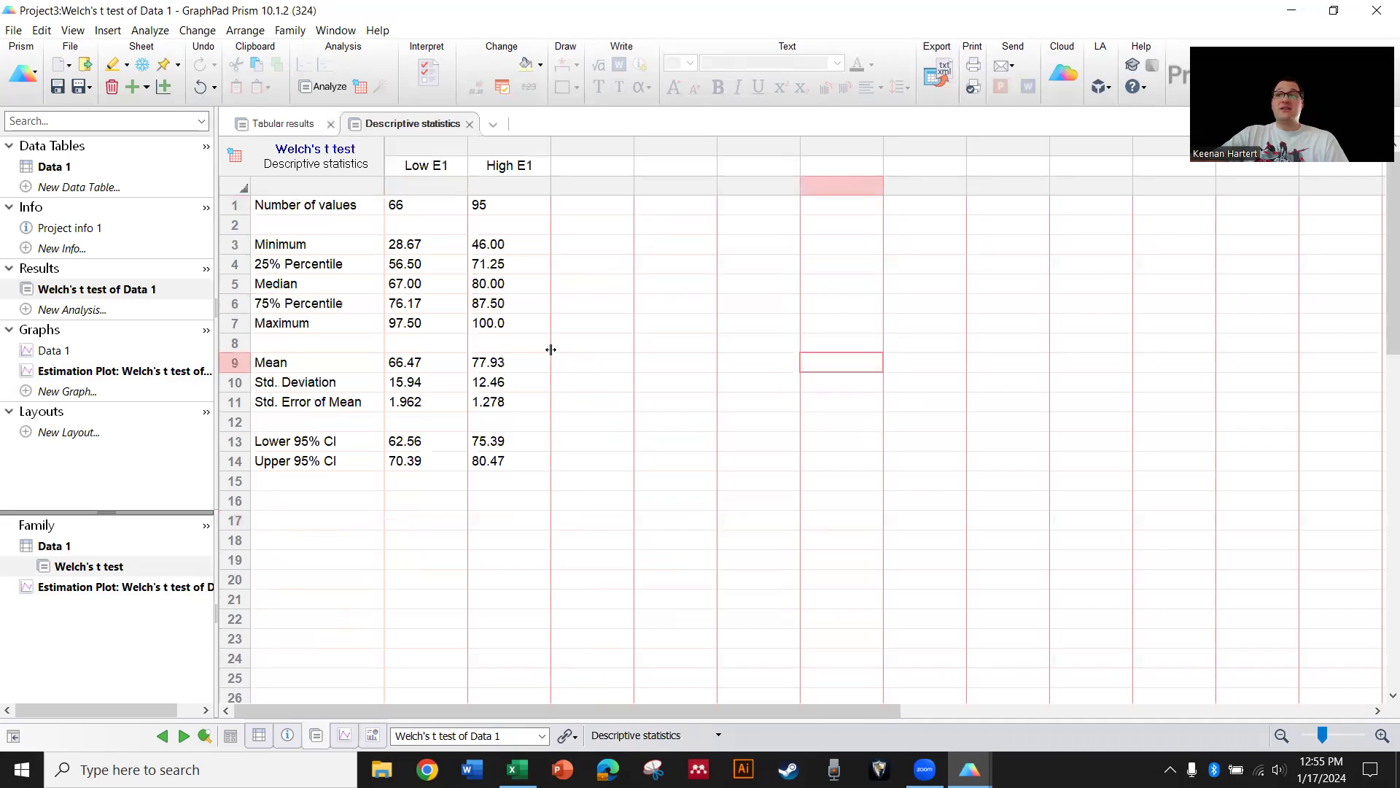
pyautogui.moveTo(310, 250); pyautogui.dragTo(372, 341)
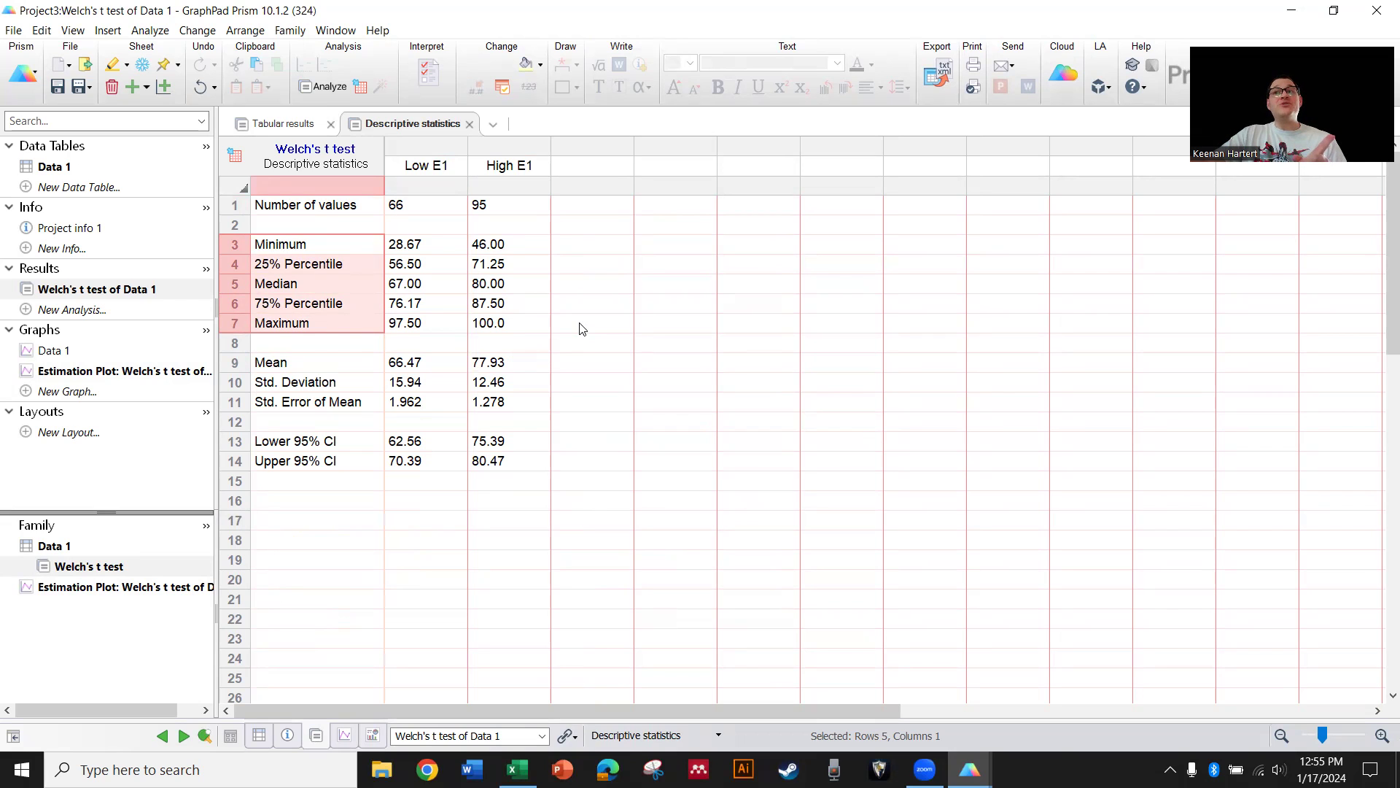
pyautogui.click(588, 342)
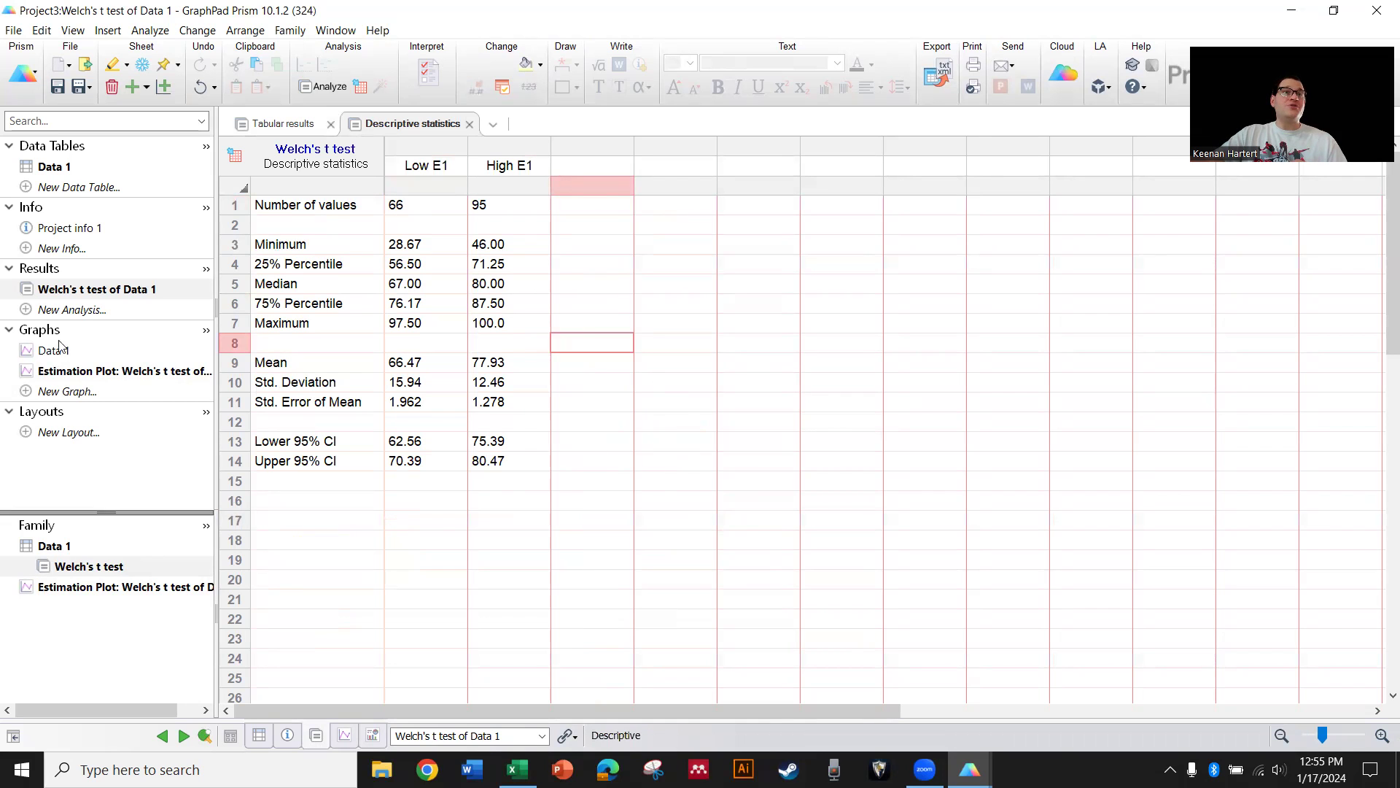
# Run a descriptive statistics analysis on both data sets, adding quartiles, skewness and kurtosis, and the 95% CI of the median
pyautogui.click(71, 309)
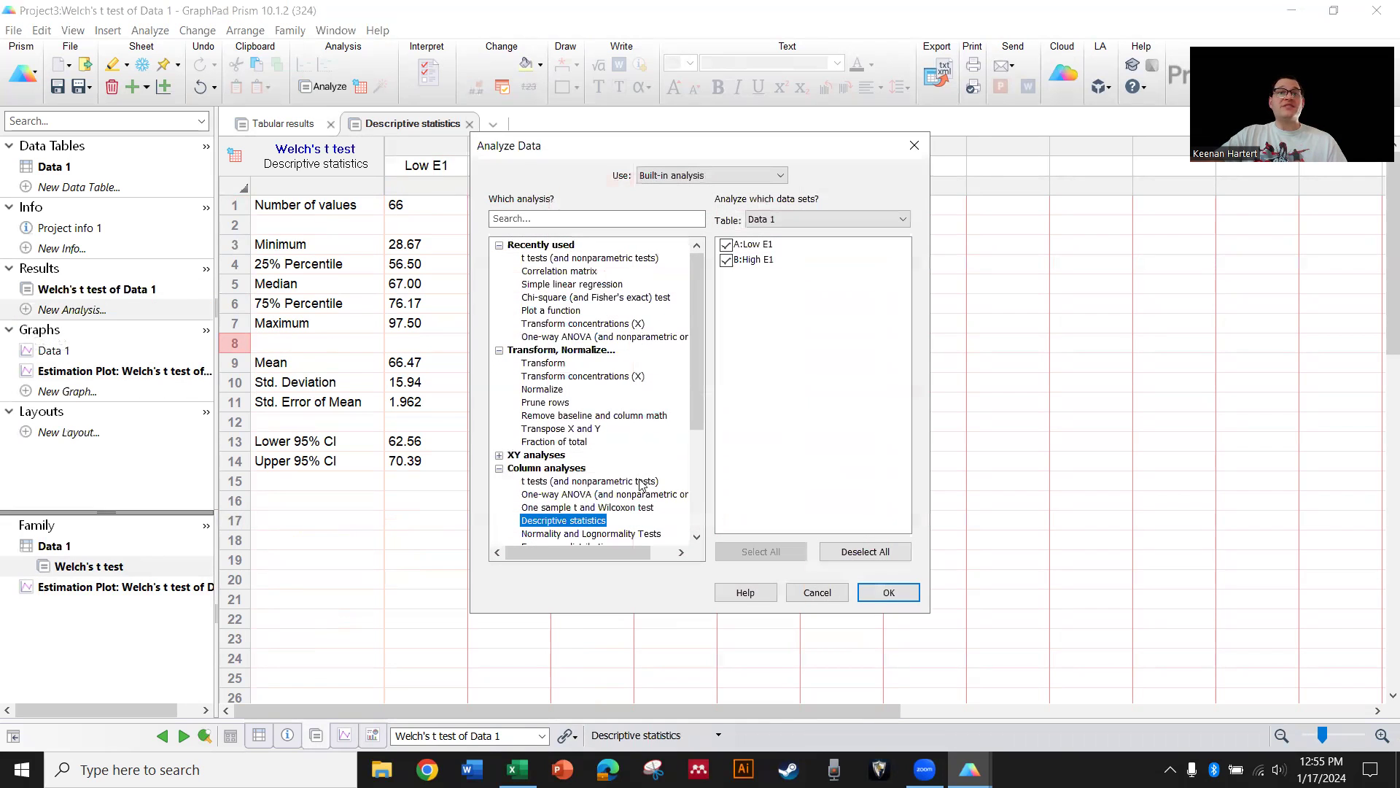
pyautogui.click(903, 600)
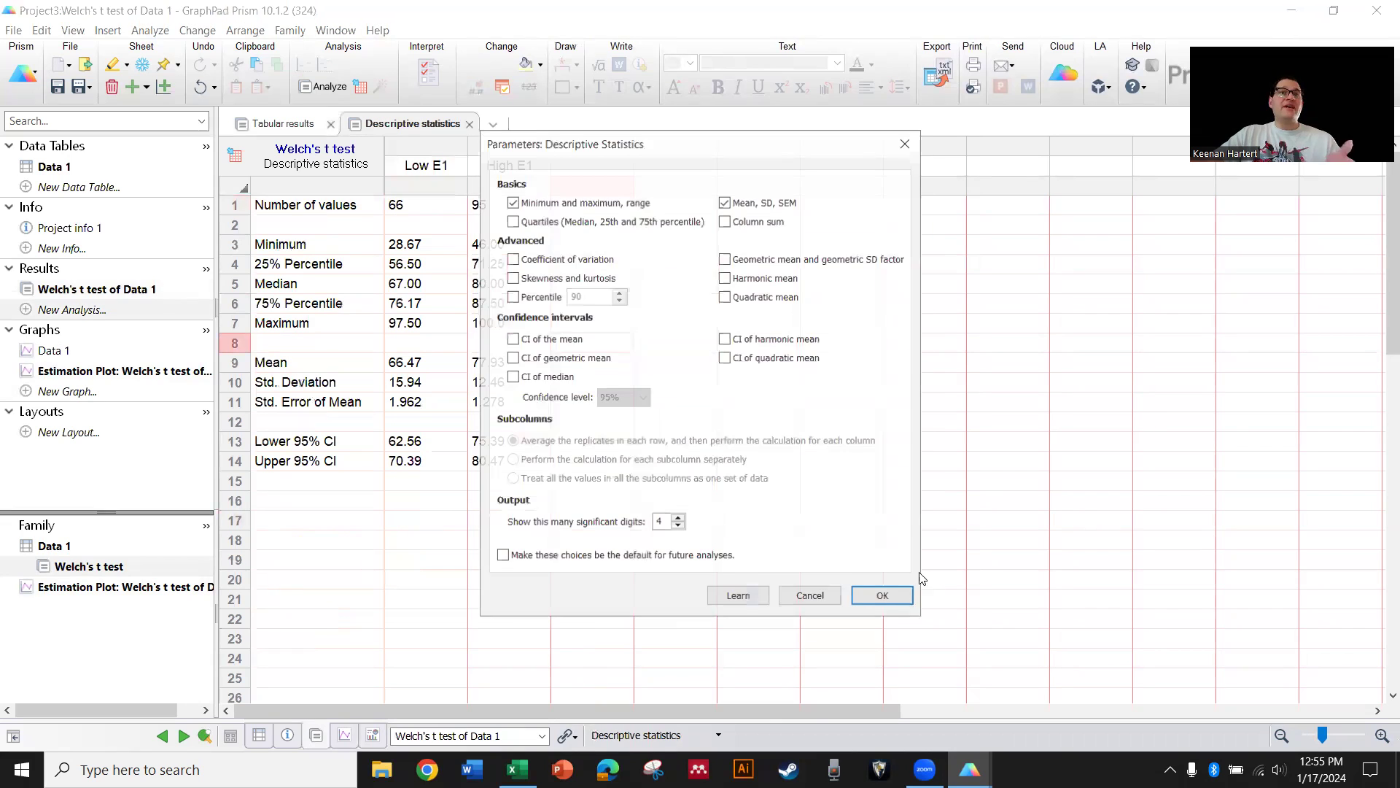
pyautogui.click(530, 223)
pyautogui.click(554, 280)
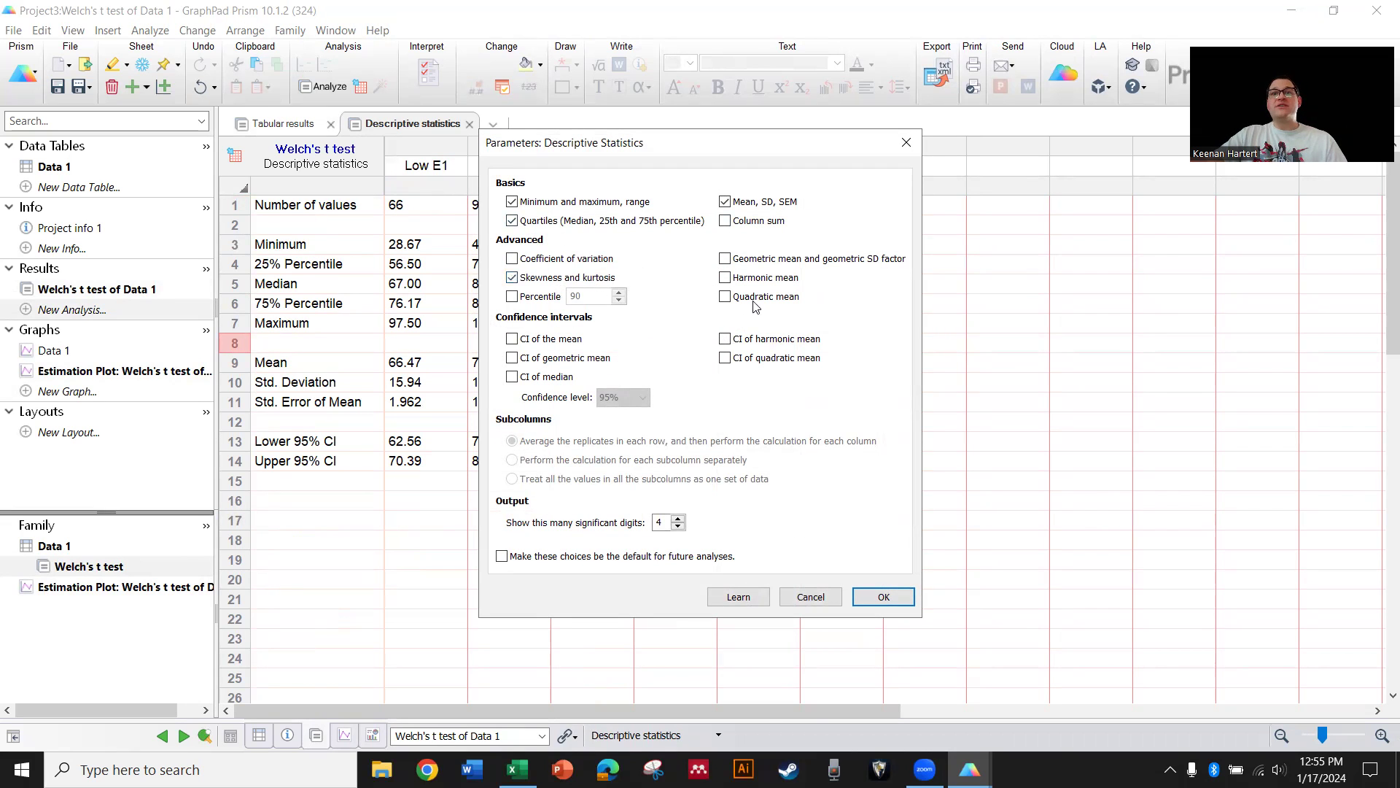
pyautogui.click(536, 377)
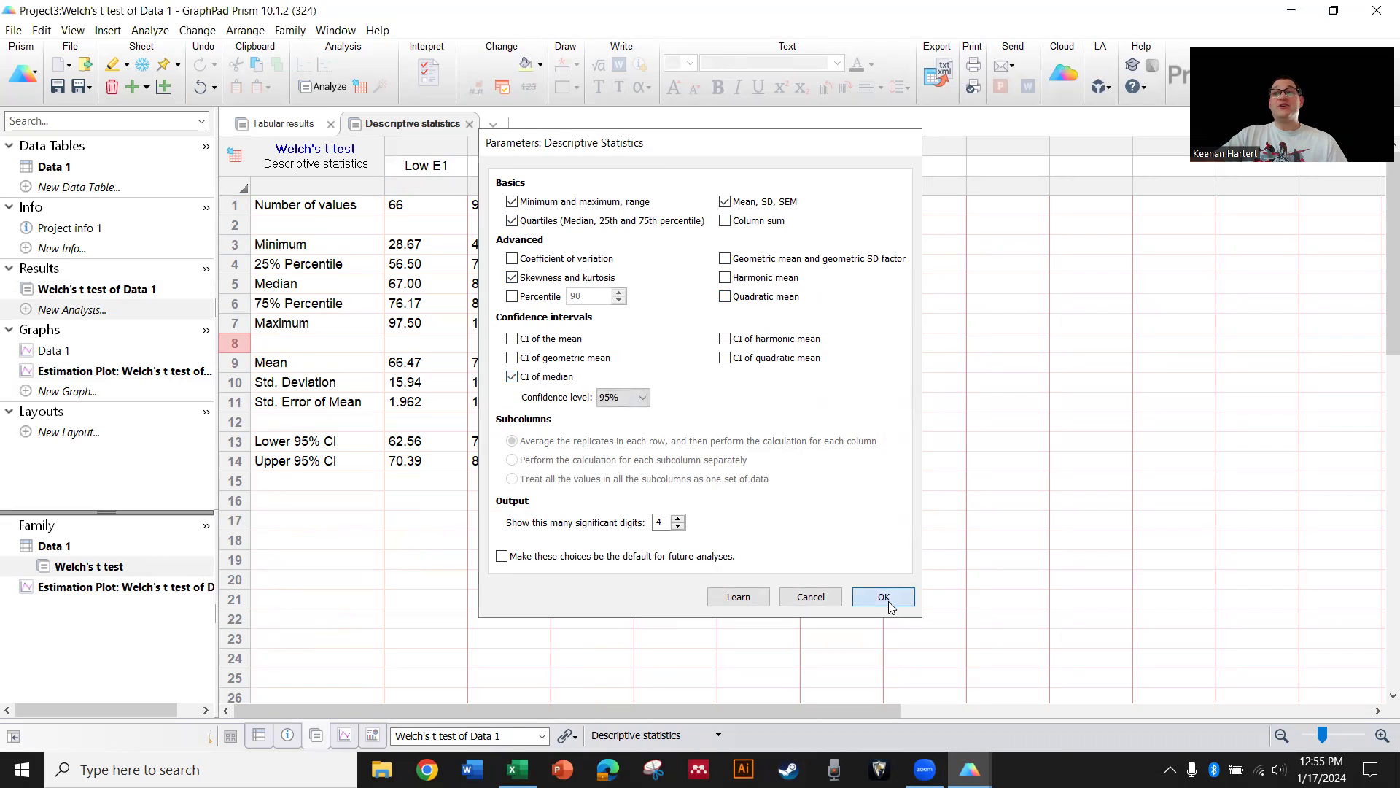
pyautogui.click(883, 597)
pyautogui.click(793, 455)
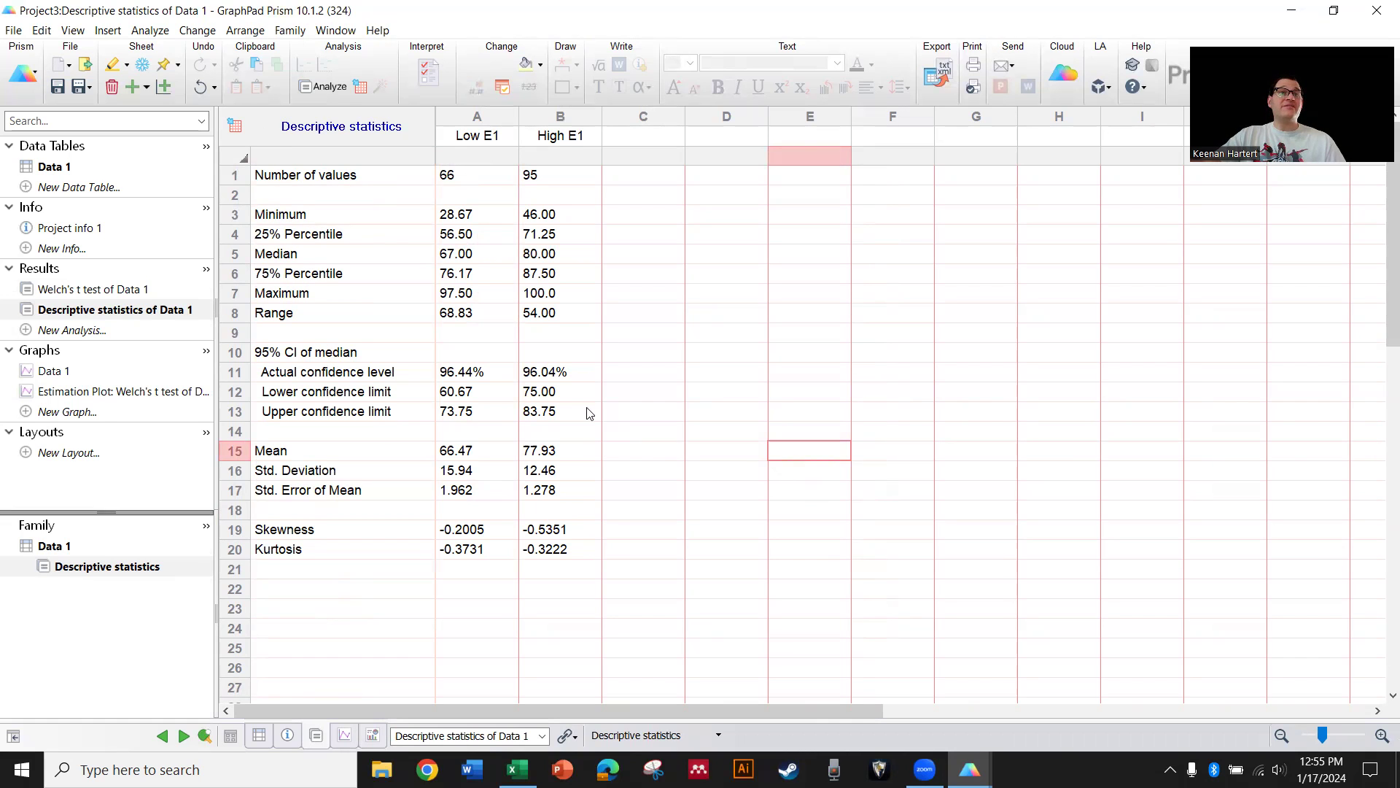
# Return to the Data 1 graph and add the pairwise significance bracket with asterisks between Low E1 and High E1
pyautogui.click(70, 373)
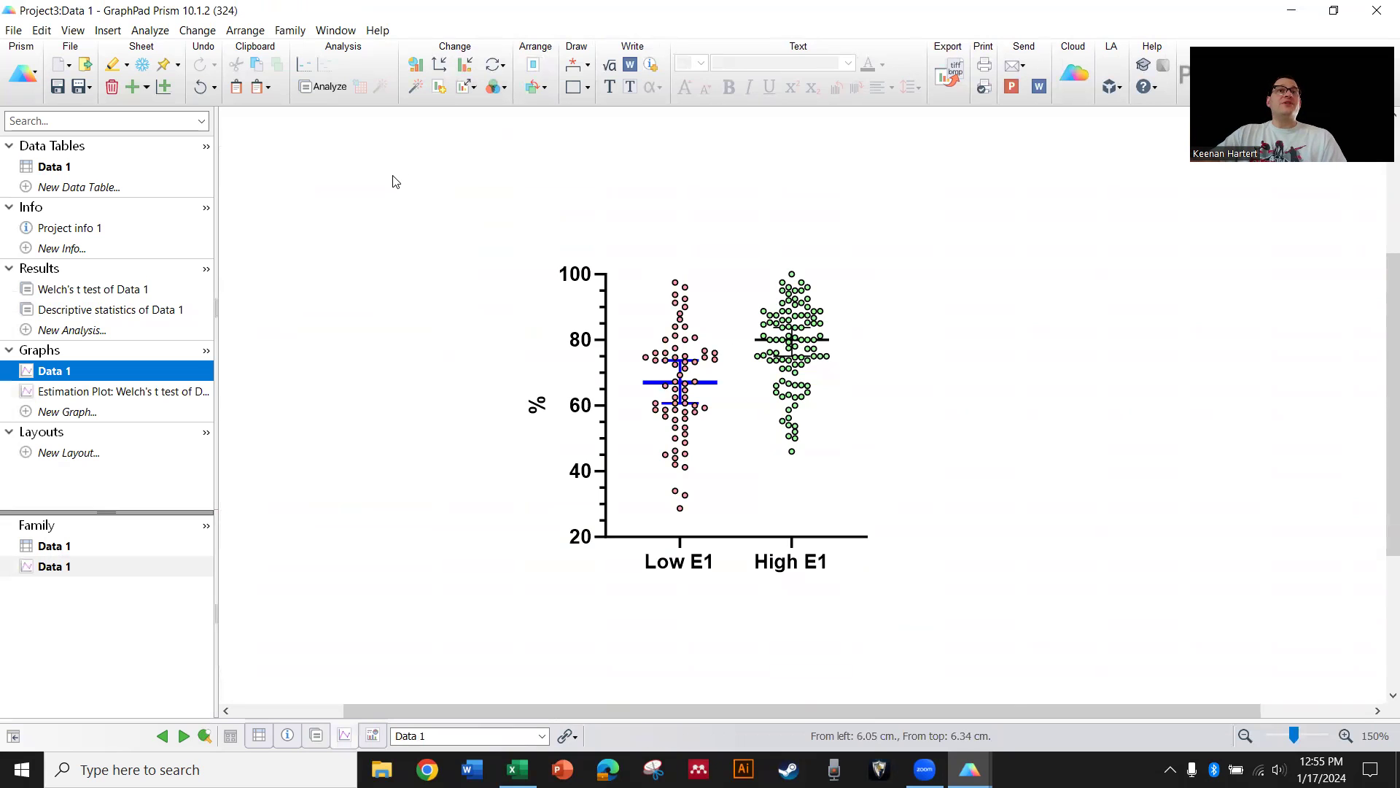
pyautogui.click(573, 67)
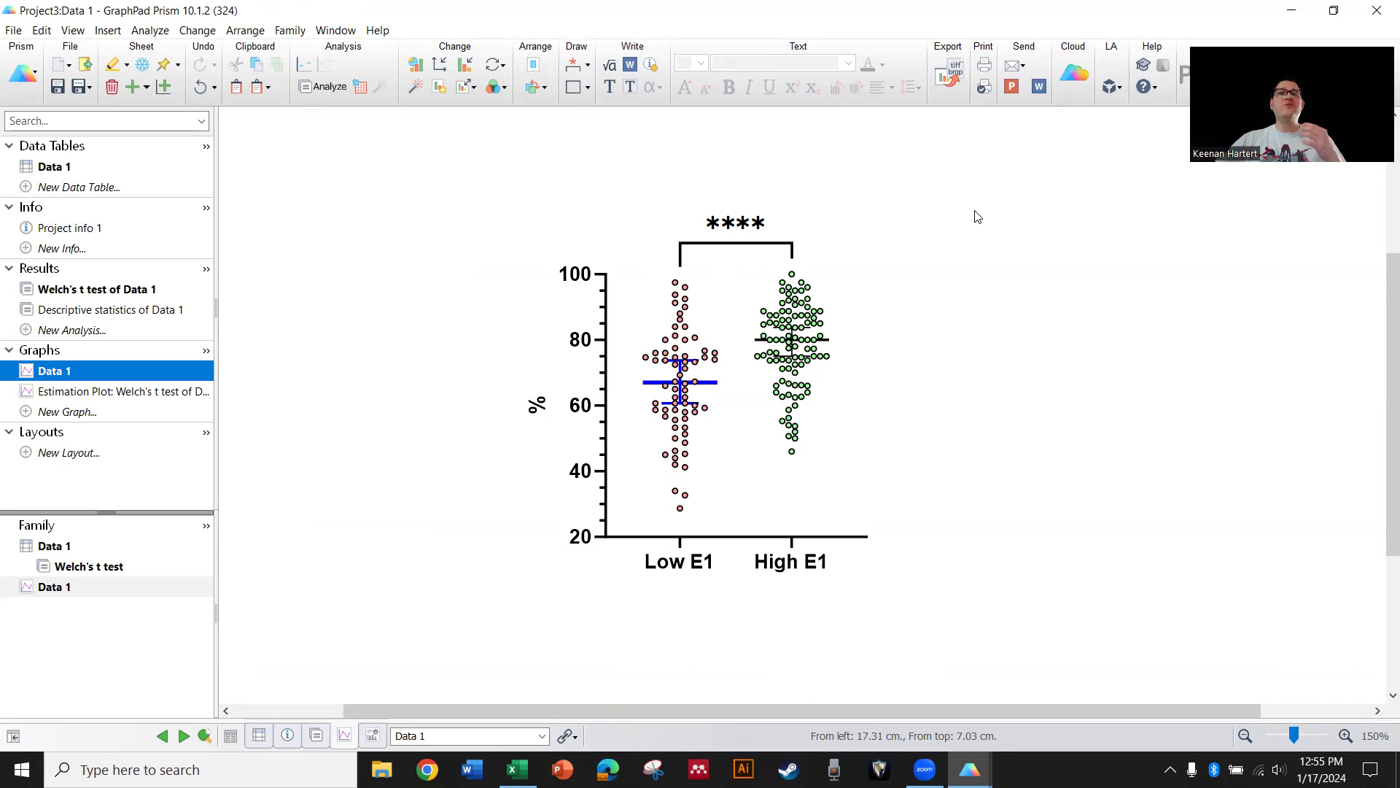
pyautogui.click(872, 264)
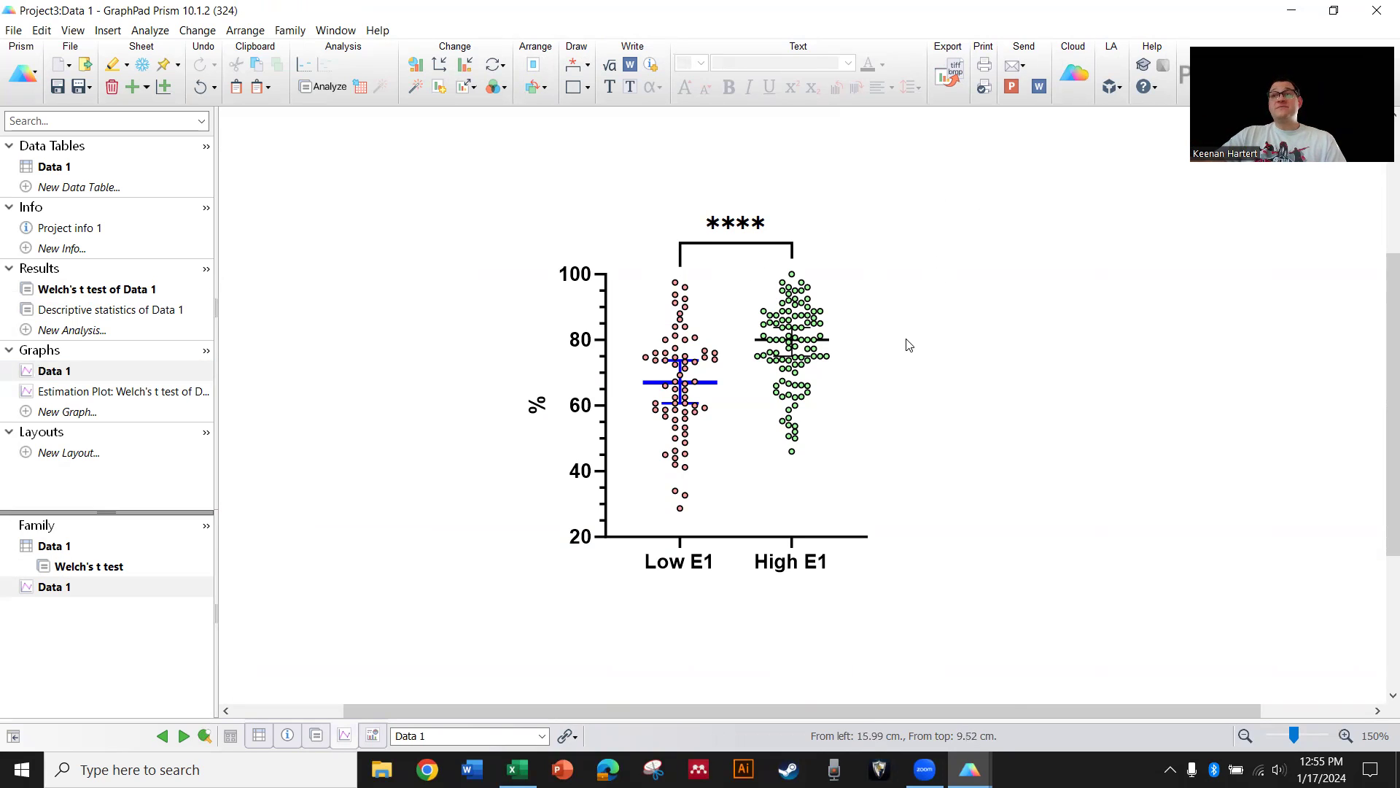
pyautogui.click(587, 65)
pyautogui.click(911, 229)
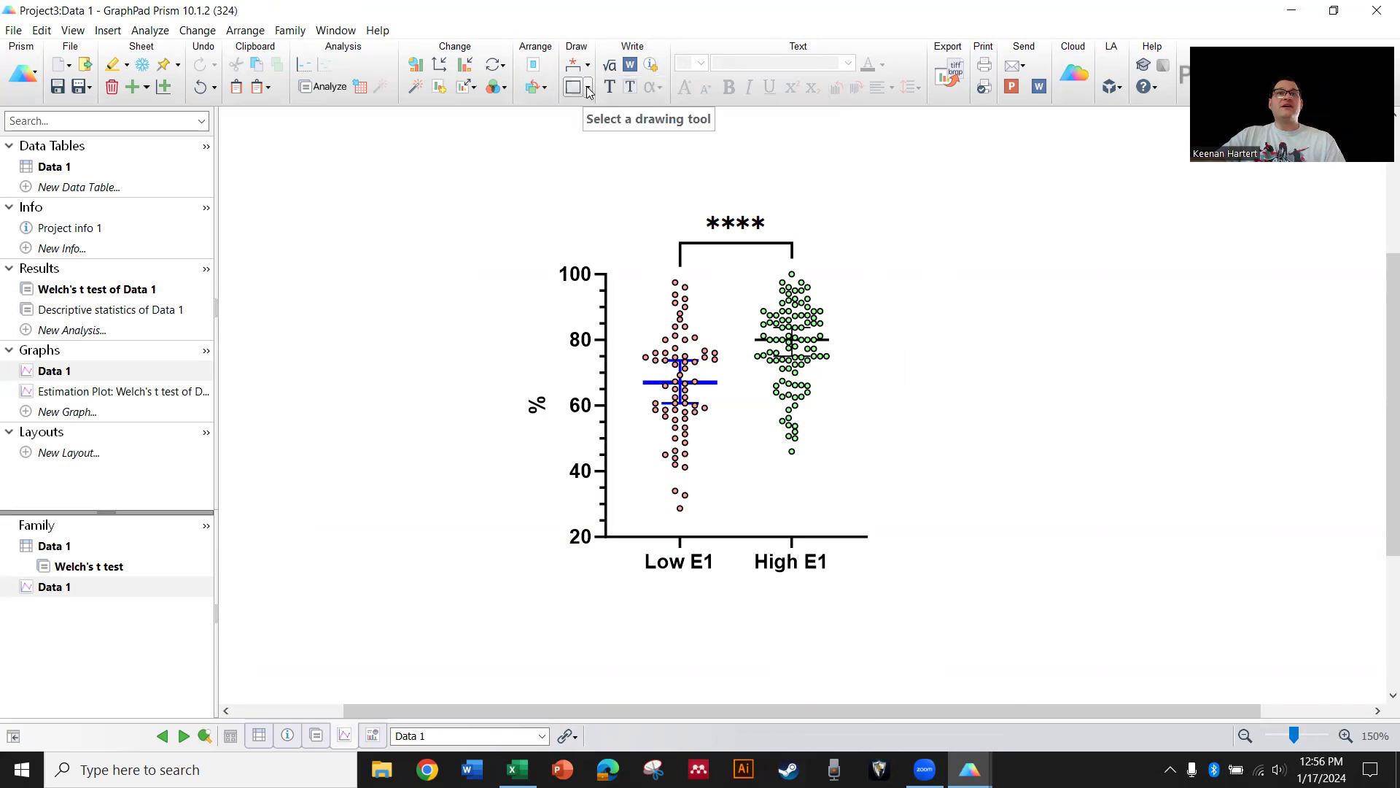
# Draw a capped line with *** text above the existing significance bracket, and delete it again
pyautogui.click(587, 88)
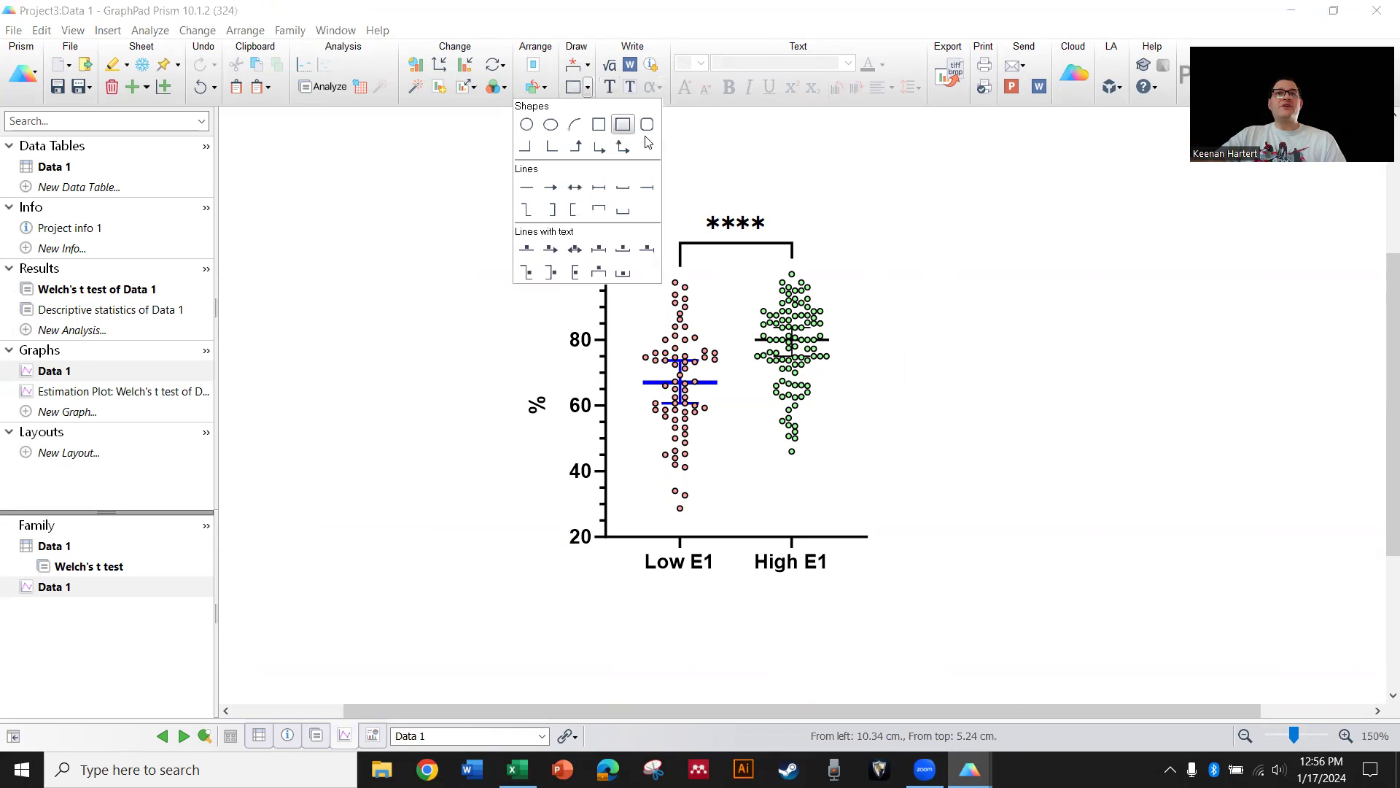
pyautogui.click(600, 251)
pyautogui.moveTo(665, 172); pyautogui.dragTo(793, 188)
pyautogui.click(834, 227)
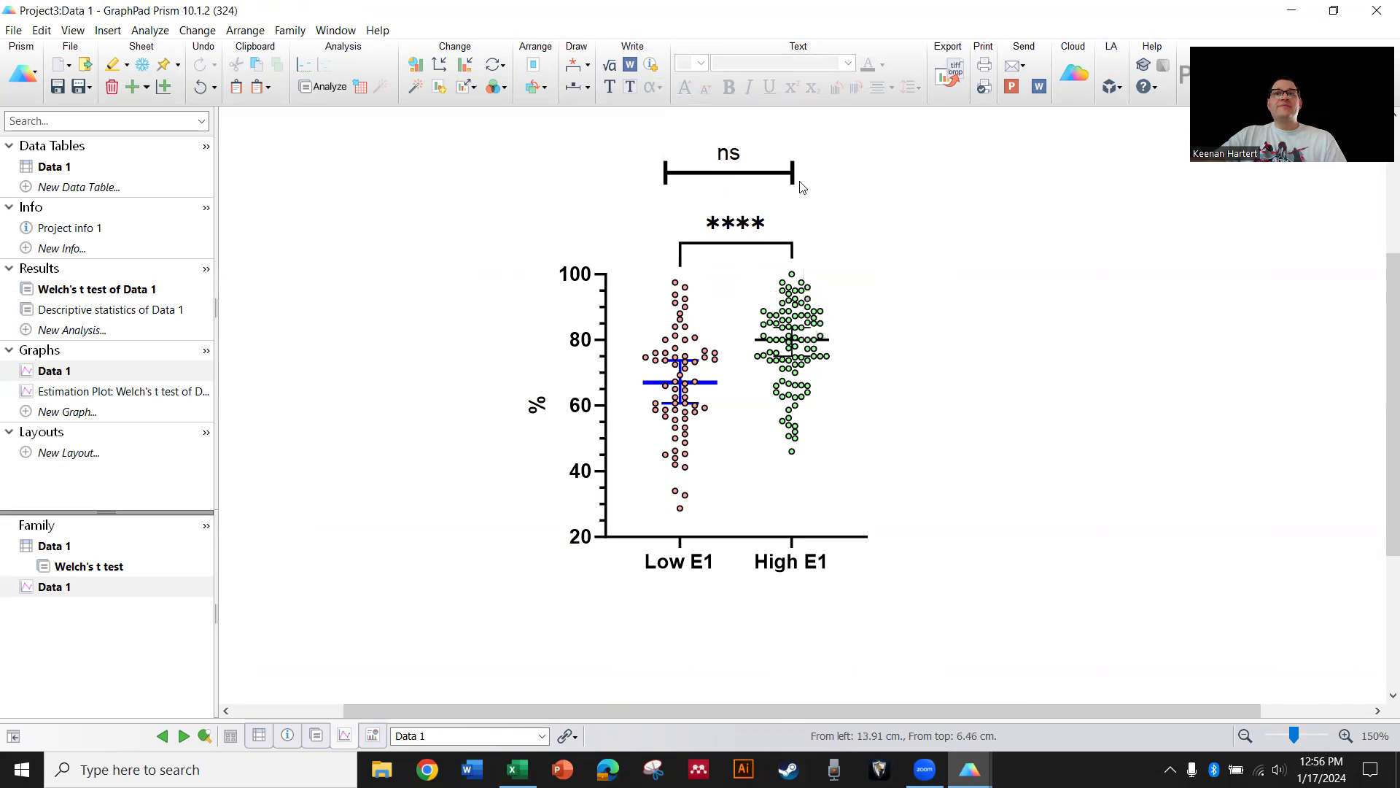
pyautogui.click(729, 153)
pyautogui.click(730, 224)
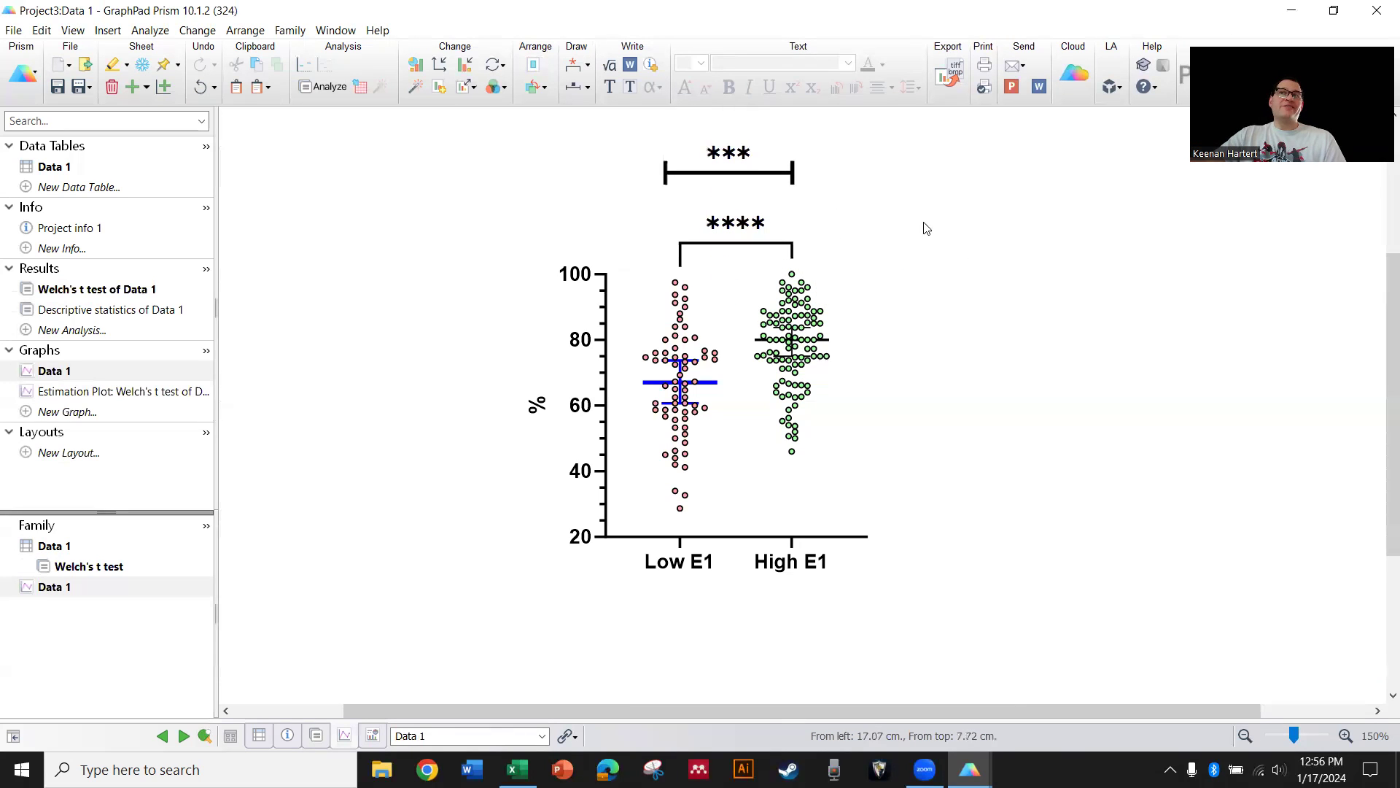
pyautogui.press('Delete')
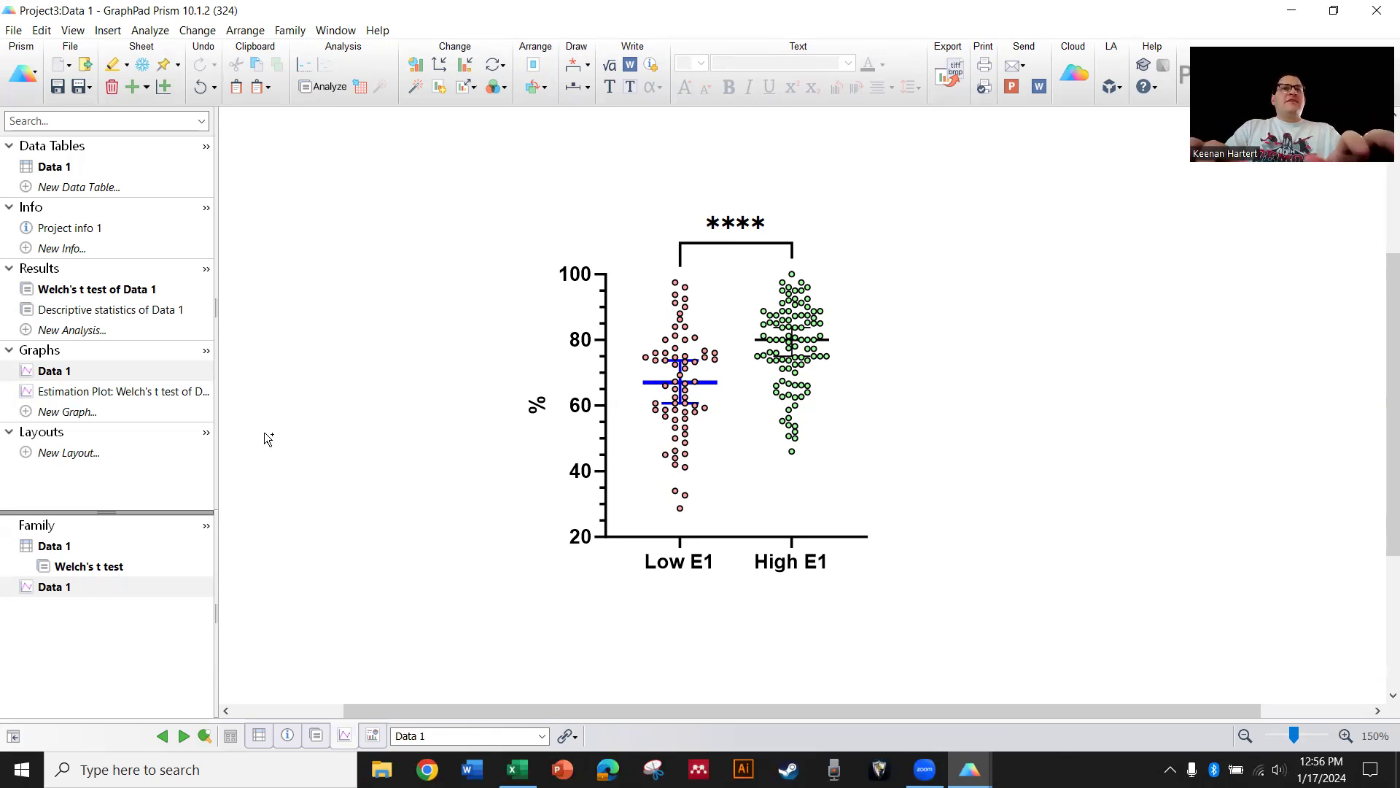
# Switch to the Excel workbook and look through the Exam I scores of the low- and high-attendance students
pyautogui.hotkey('alt', 'Tab')
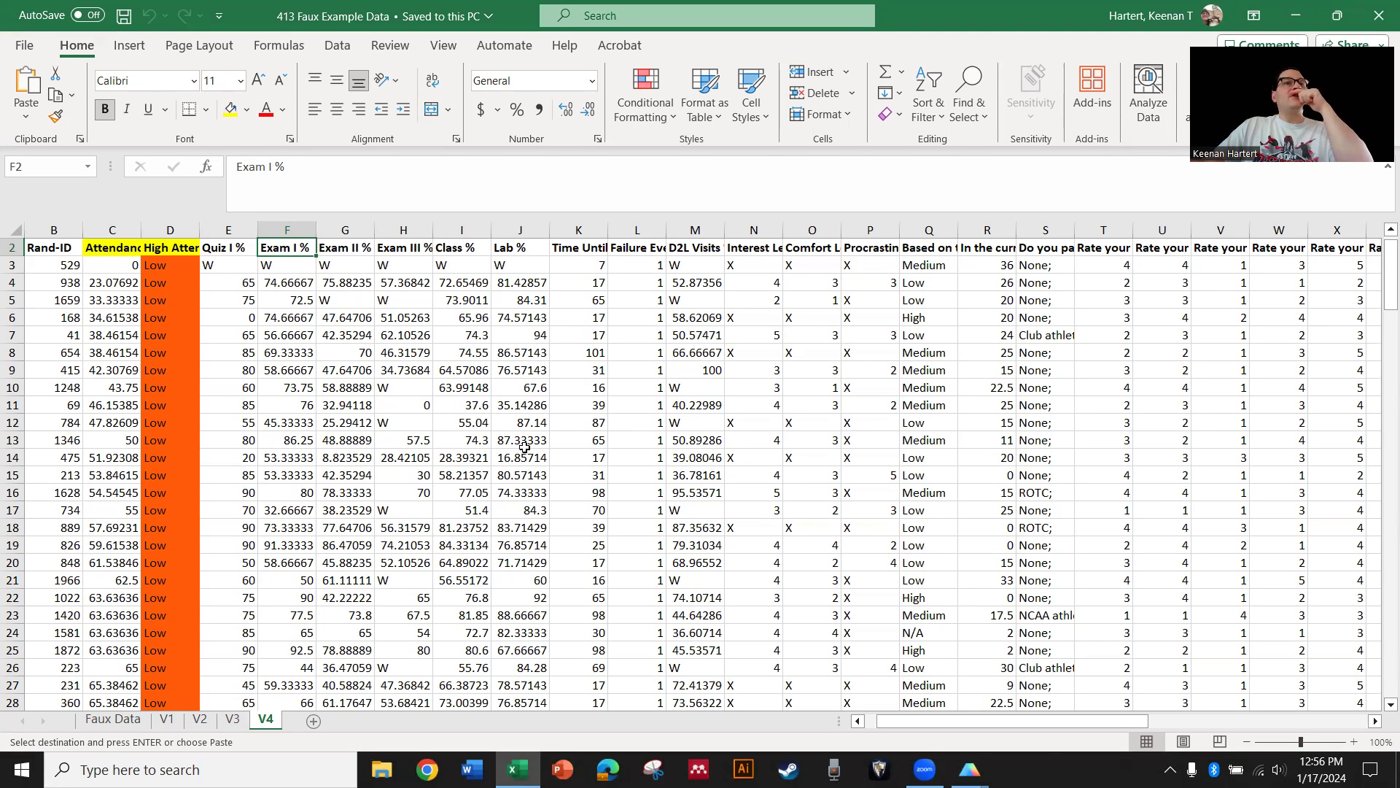
pyautogui.scroll(-8, 397, 455)
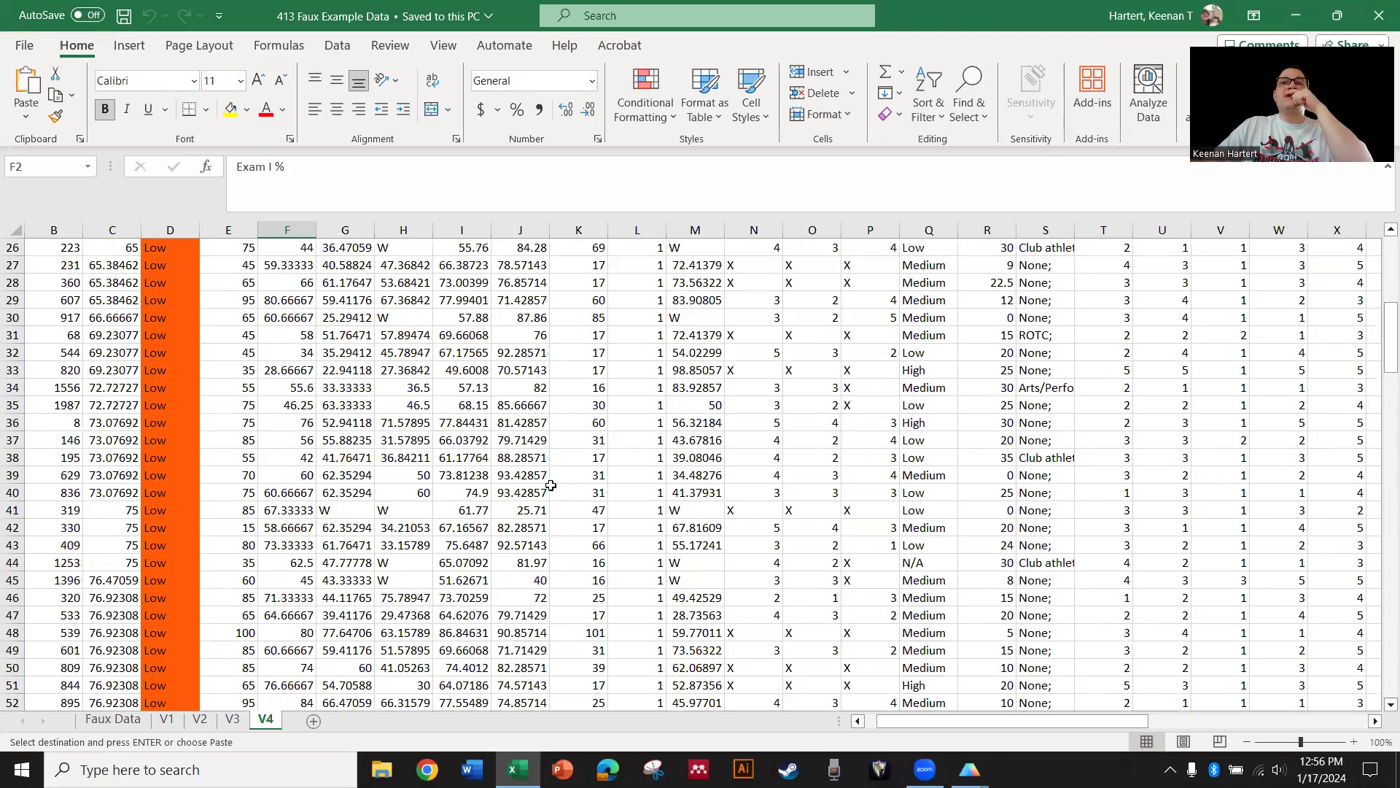
pyautogui.scroll(-13, 551, 485)
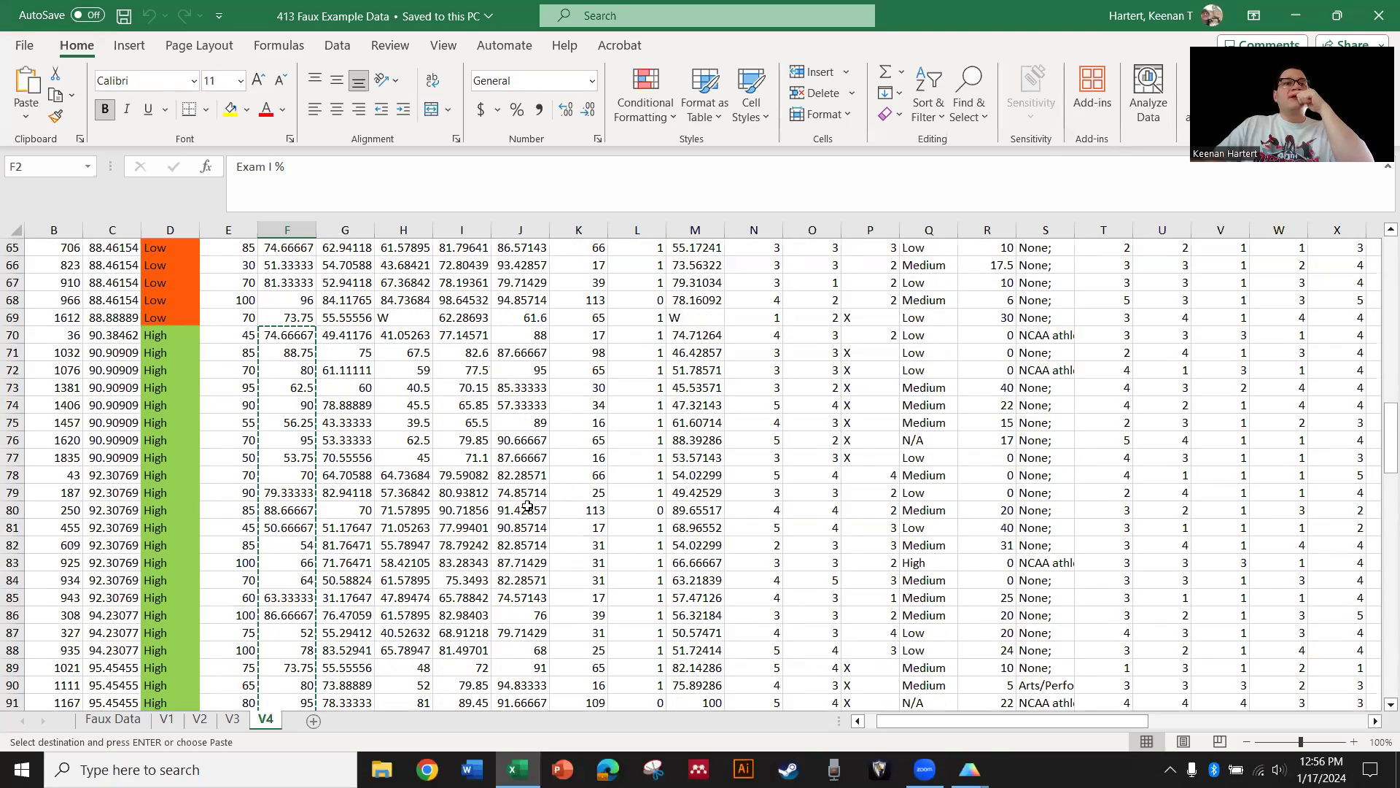
pyautogui.scroll(-3, 526, 505)
# Switch back to Project3 in Prism and clear the titles and values of Groups A and B in the Data 1 table
pyautogui.moveTo(970, 770)
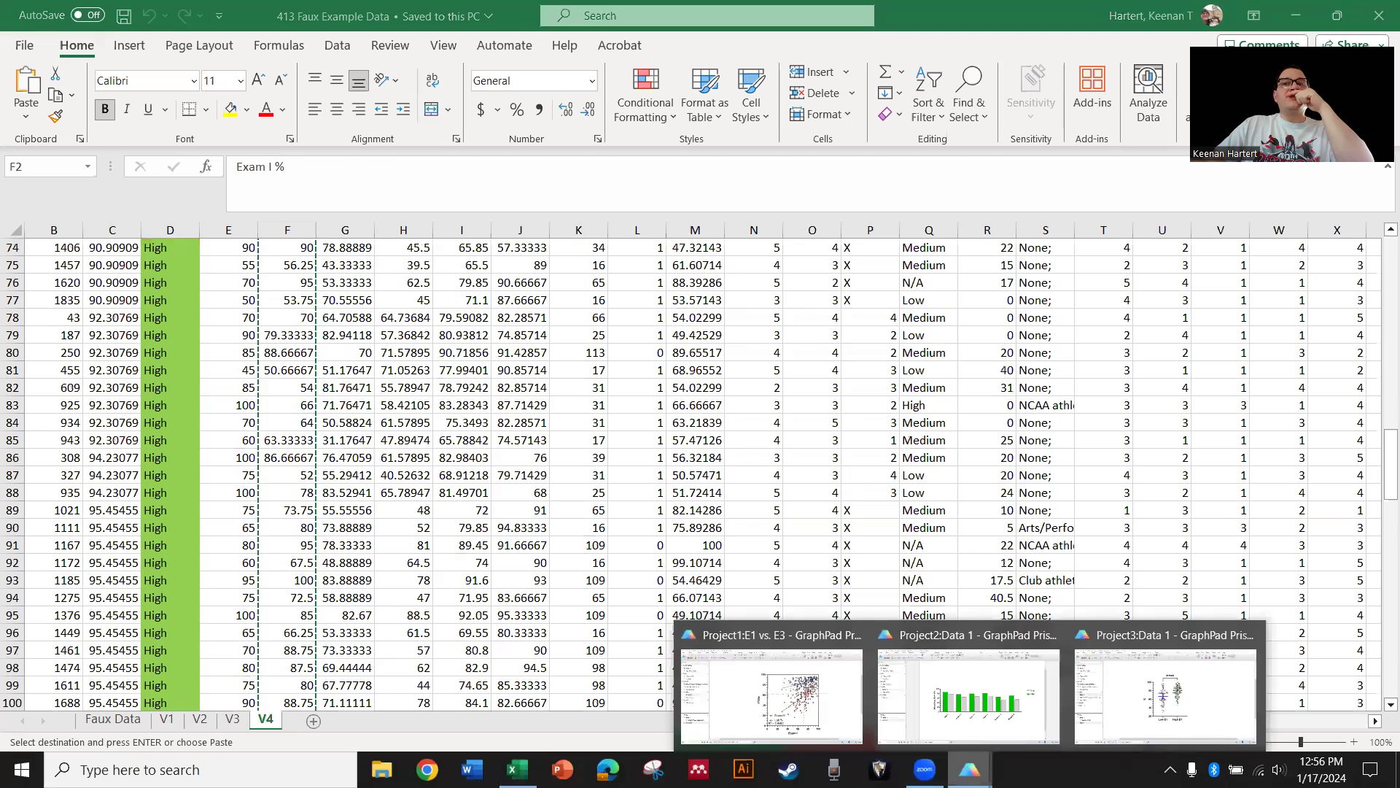
pyautogui.click(1166, 693)
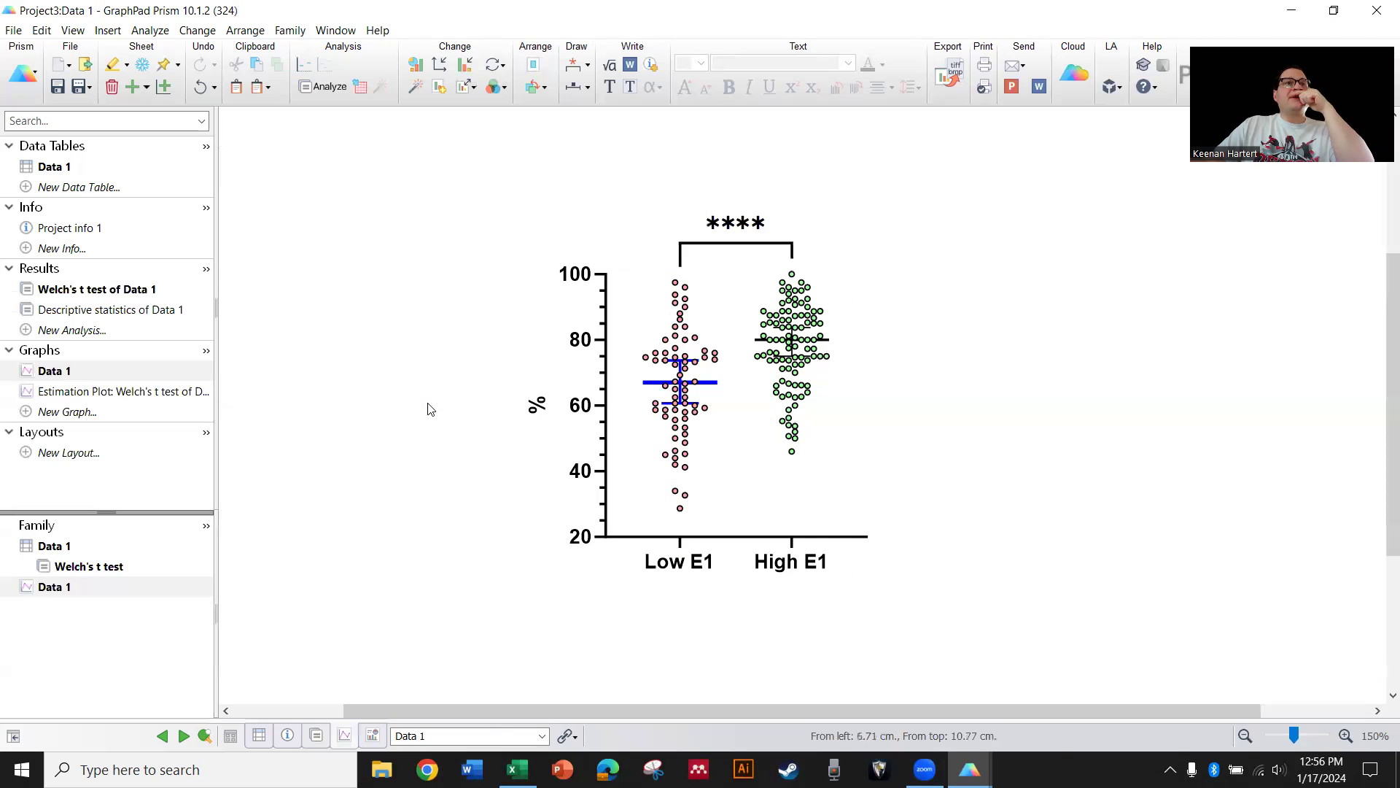
pyautogui.click(63, 170)
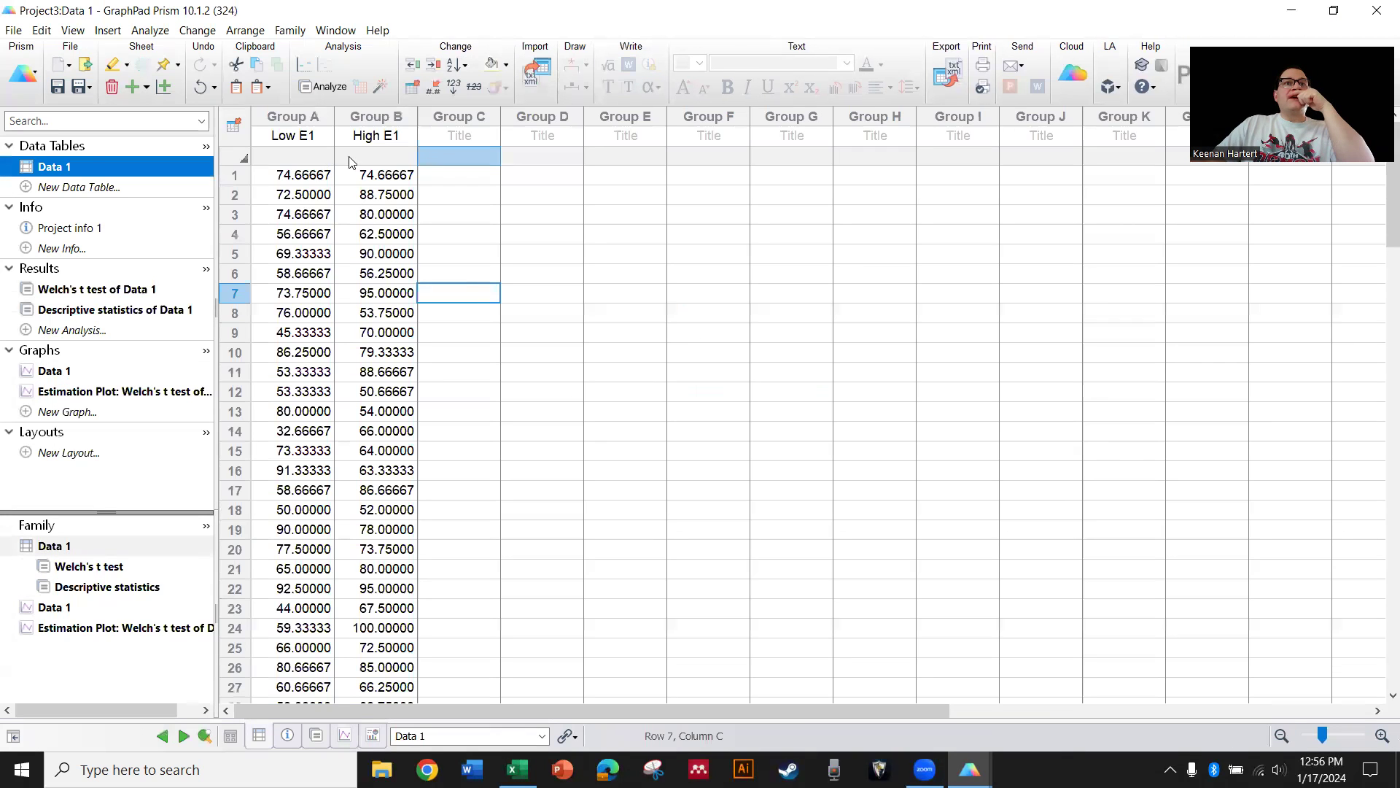
pyautogui.moveTo(326, 162); pyautogui.dragTo(371, 158)
pyautogui.press('Delete')
pyautogui.click(307, 125)
pyautogui.moveTo(306, 121); pyautogui.dragTo(369, 114)
pyautogui.press('Delete')
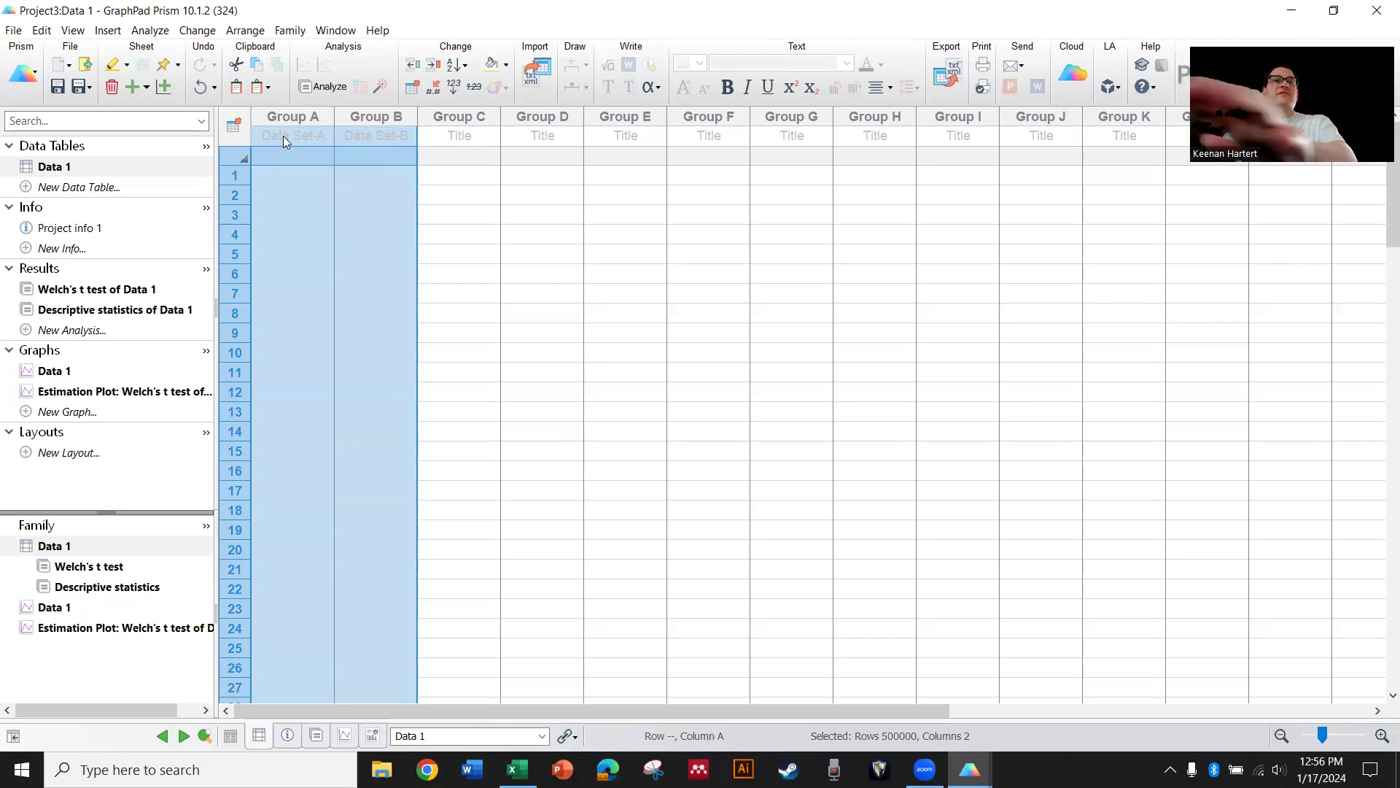
pyautogui.click(283, 136)
pyautogui.write('Q')
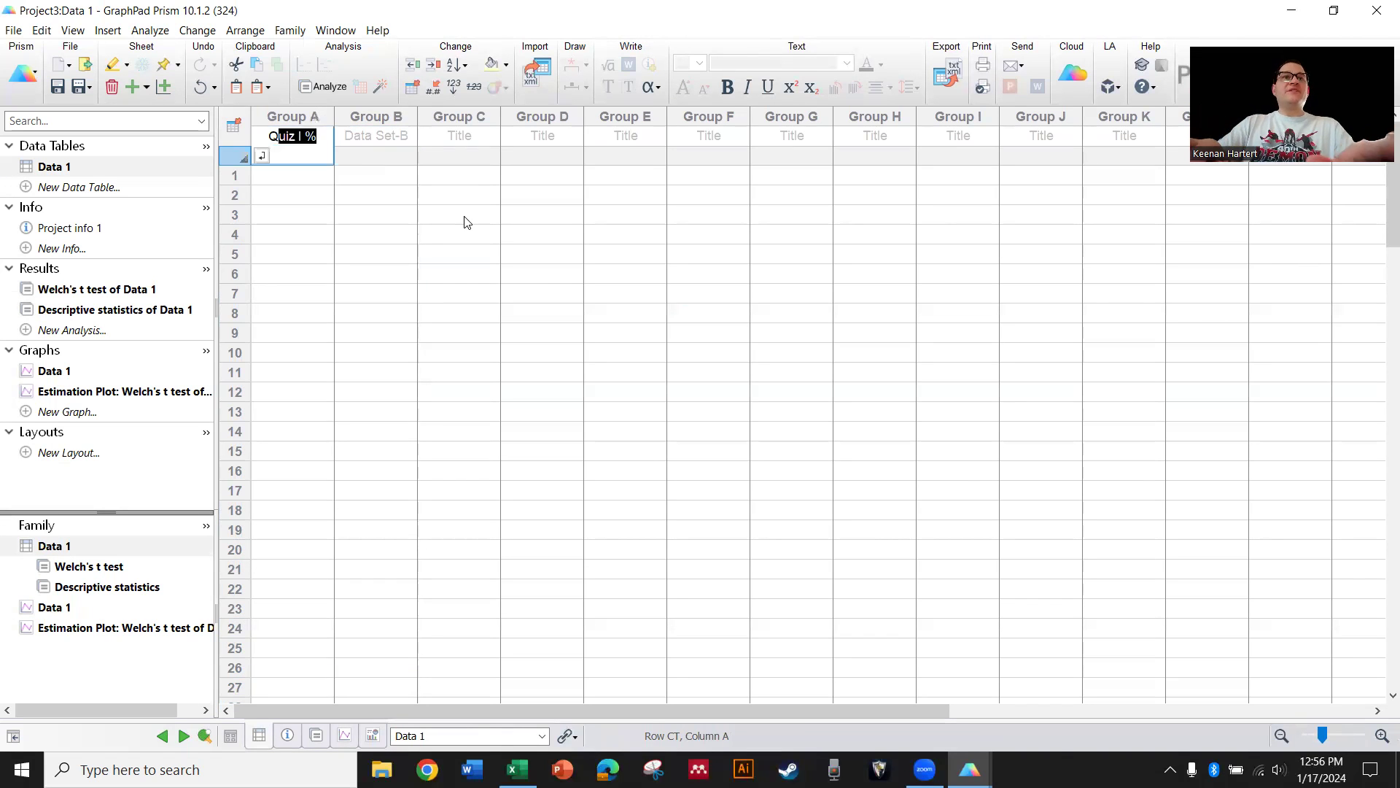
pyautogui.write('1')
pyautogui.press('Tab')
pyautogui.press('Left')
pyautogui.press('BackSpace')
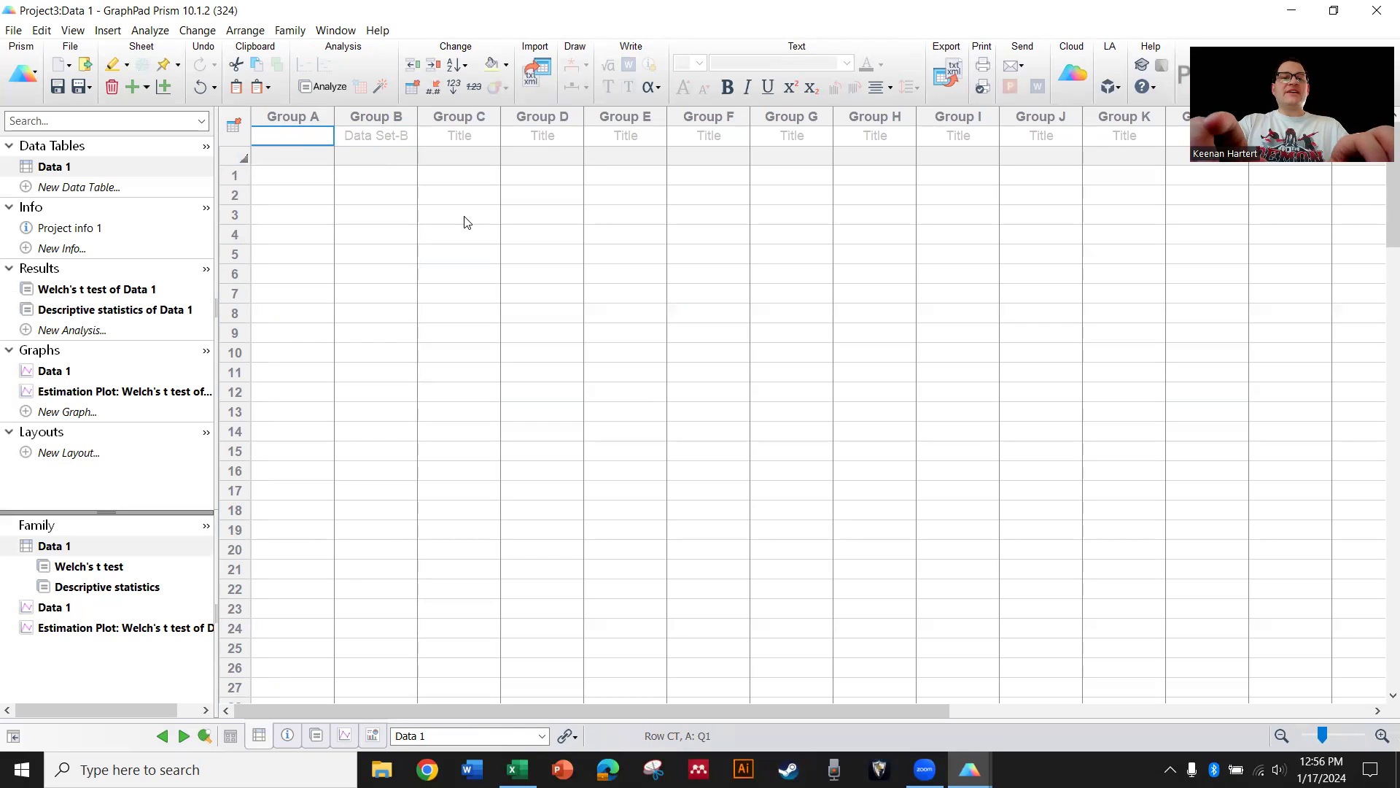
# Title Groups A to D of the Data 1 table G1, G2, G3 and G4
pyautogui.write('G1')
pyautogui.press('Tab')
pyautogui.write('G2')
pyautogui.press('Tab')
pyautogui.write('G3')
pyautogui.press('Tab')
pyautogui.write('G4')
pyautogui.click(633, 294)
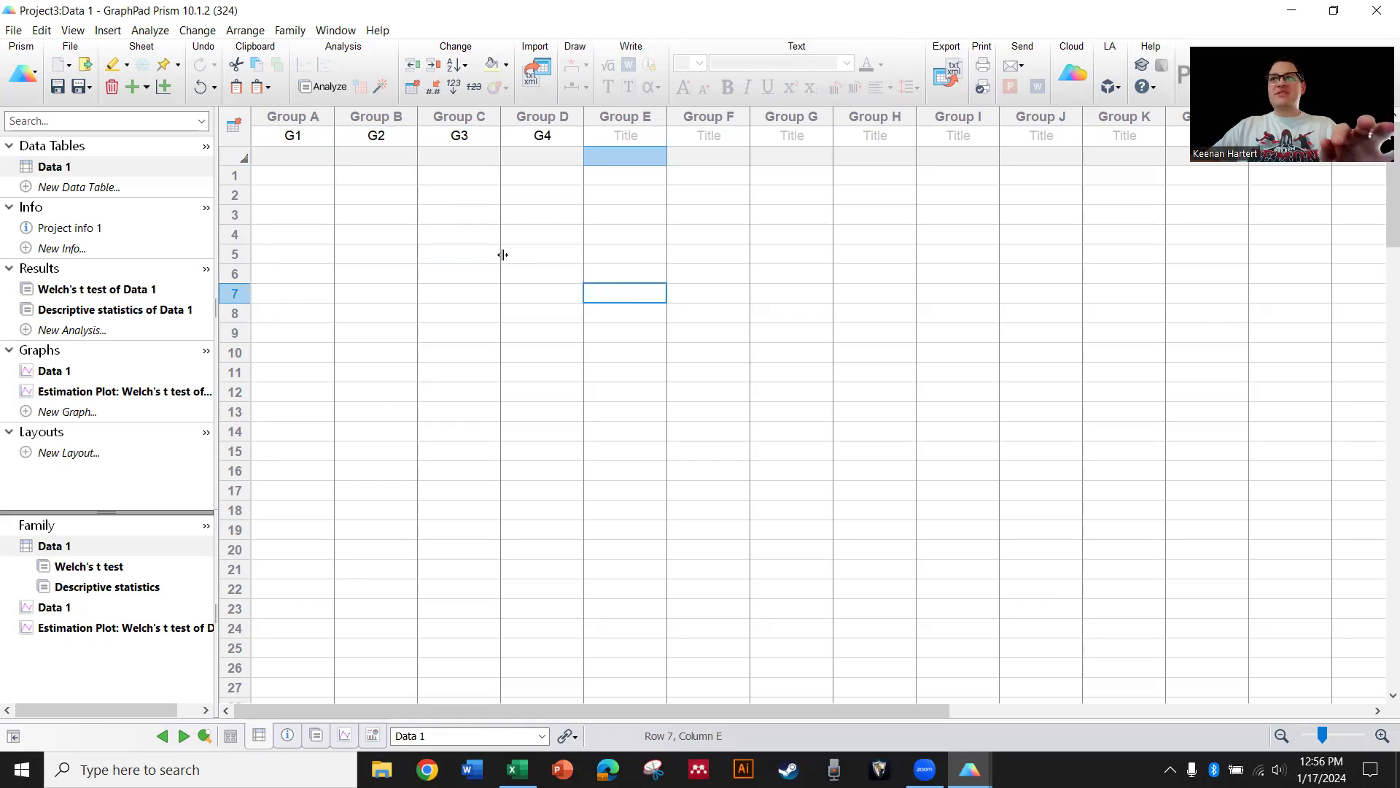
# Copy the Exam I scores in F4:F44 of the Excel sheet V4 and paste them into Prism's G1 column from row 1
pyautogui.click(291, 179)
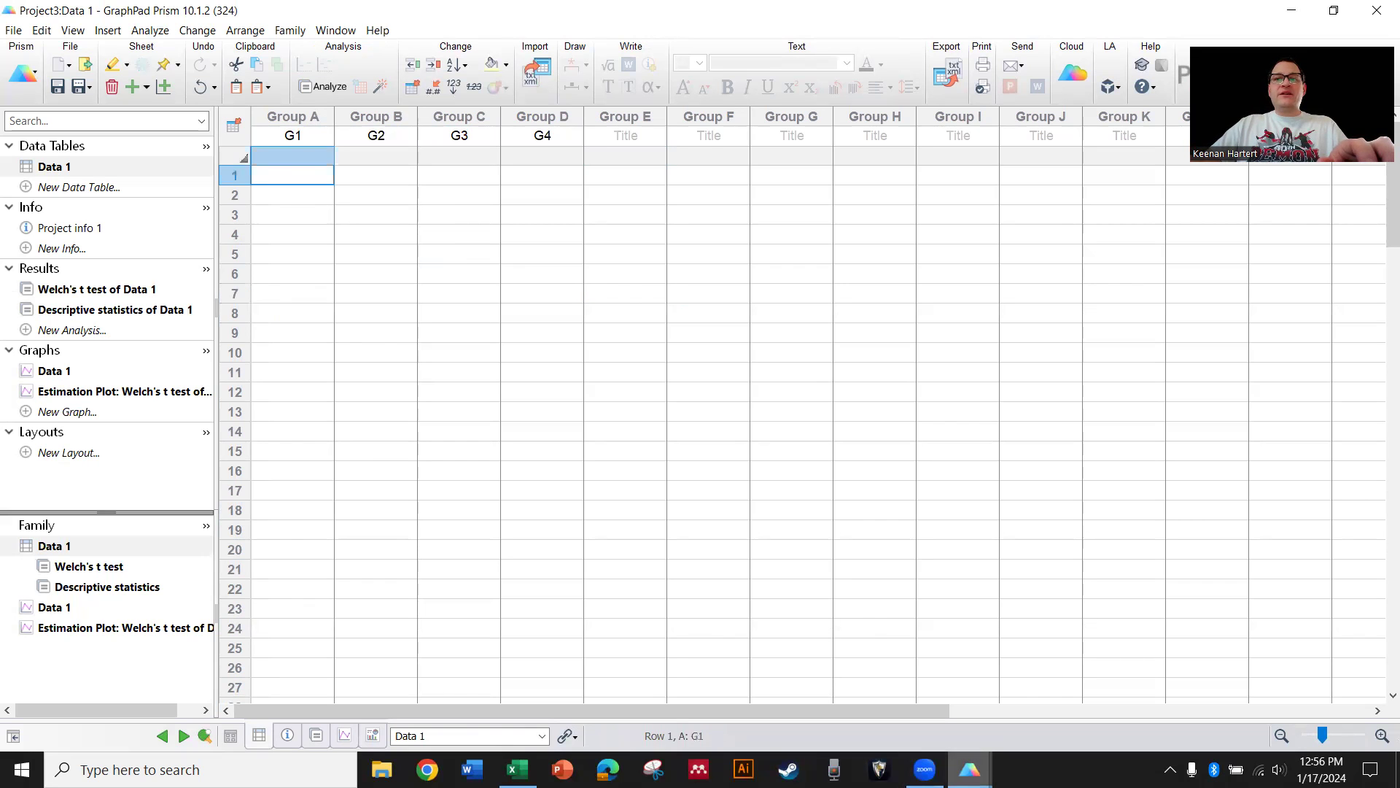
pyautogui.click(517, 770)
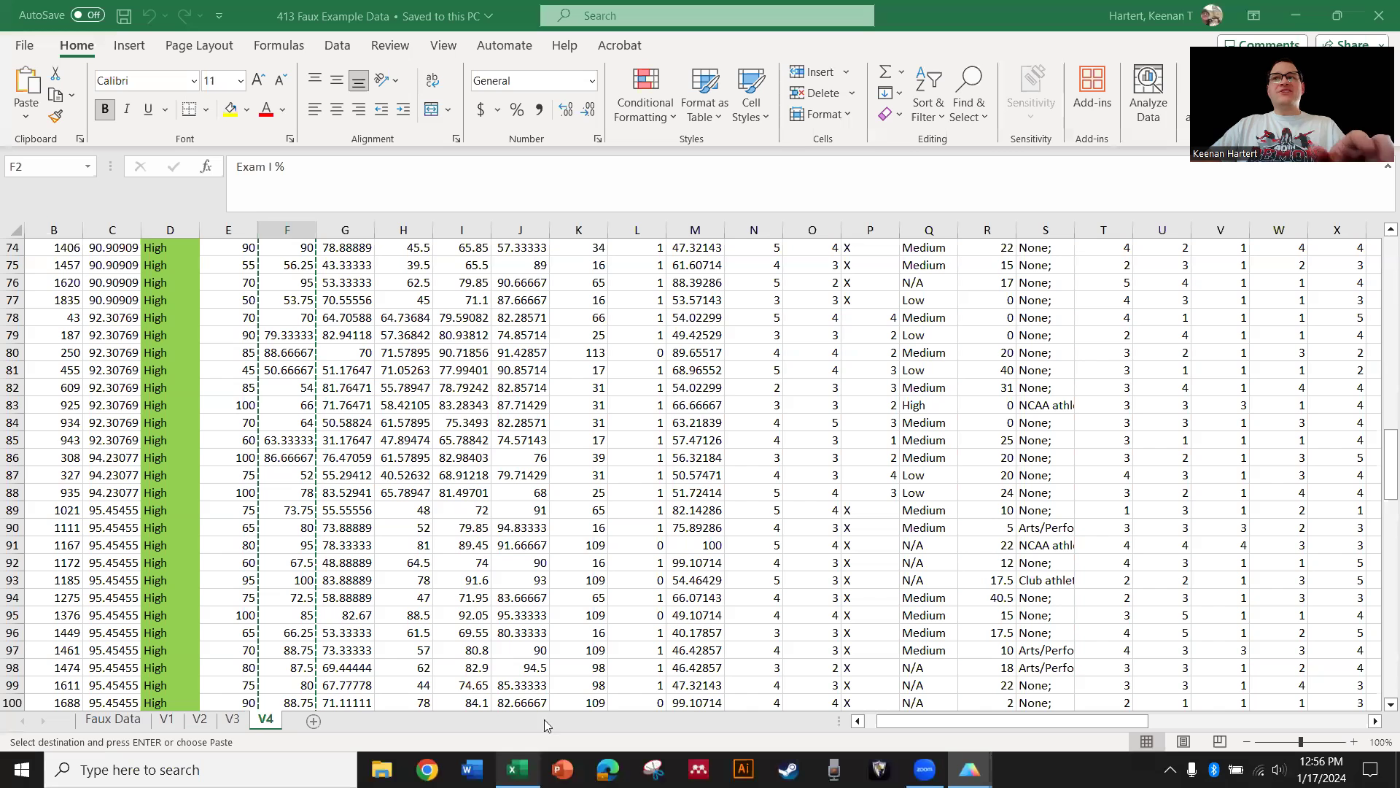
pyautogui.click(229, 338)
pyautogui.scroll(20, 228, 338)
pyautogui.click(241, 319)
pyautogui.moveTo(291, 282)
pyautogui.mouseDown()
pyautogui.moveTo(306, 733)
pyautogui.moveTo(307, 605)
pyautogui.moveTo(295, 667)
pyautogui.moveTo(316, 272)
pyautogui.moveTo(280, 304)
pyautogui.mouseUp()
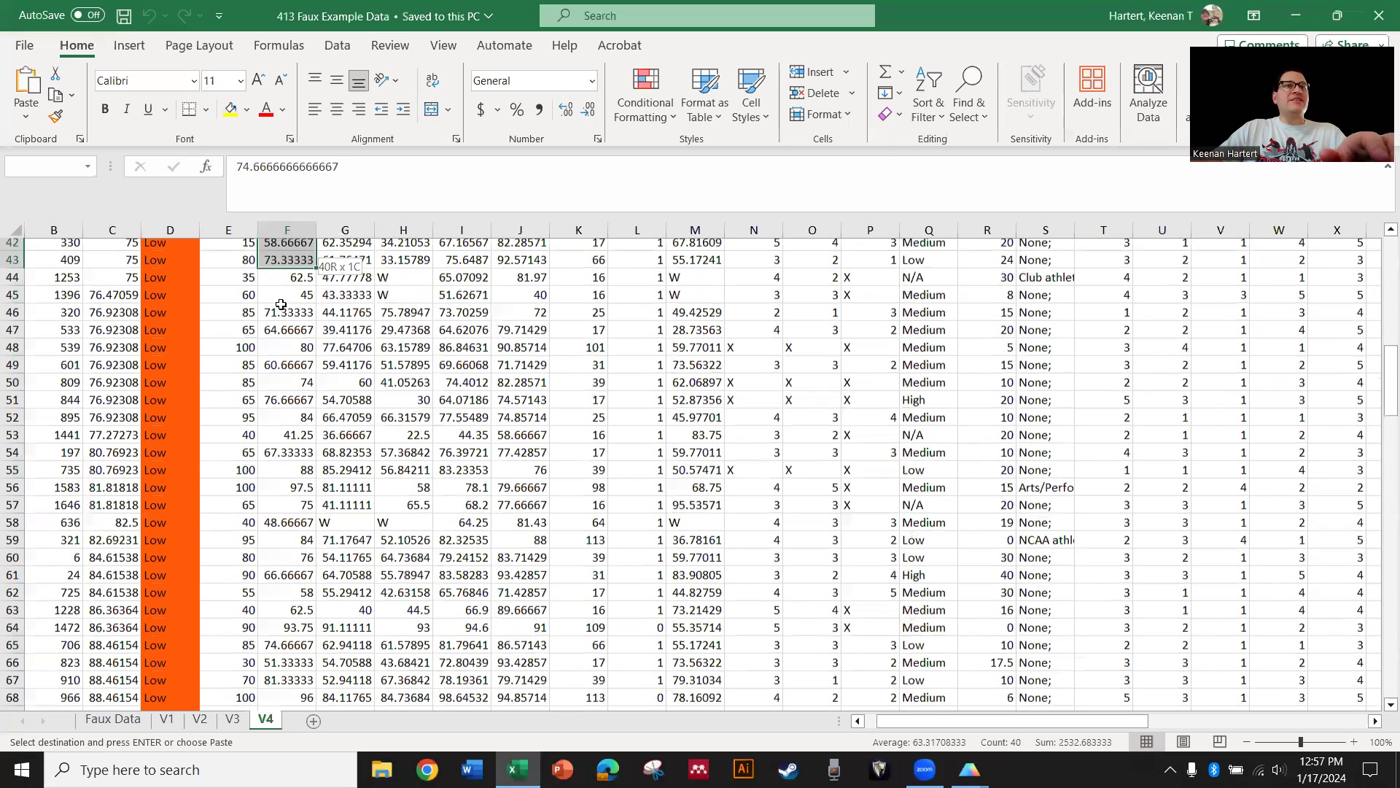
pyautogui.moveTo(281, 358); pyautogui.dragTo(281, 358)
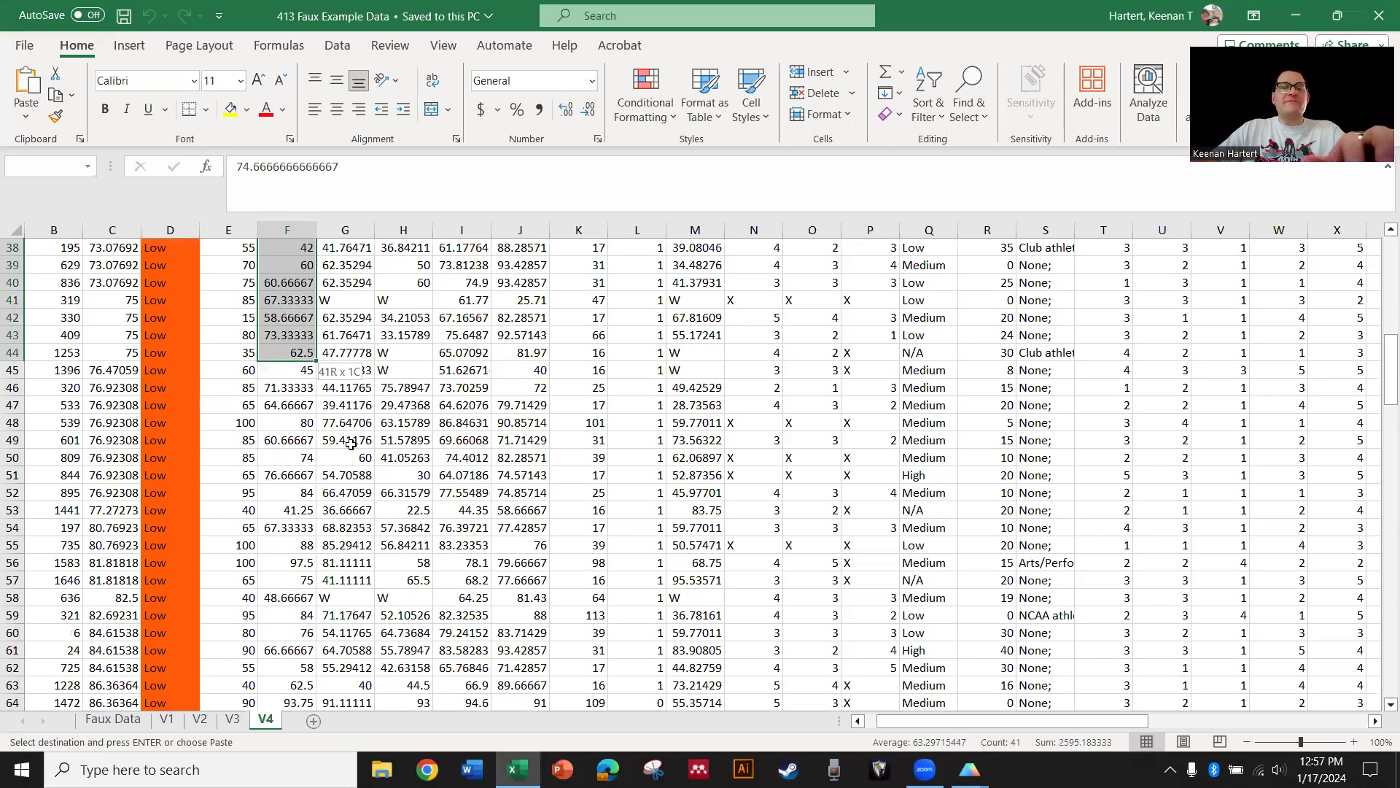
pyautogui.hotkey('ctrl', 'c')
pyautogui.click(970, 769)
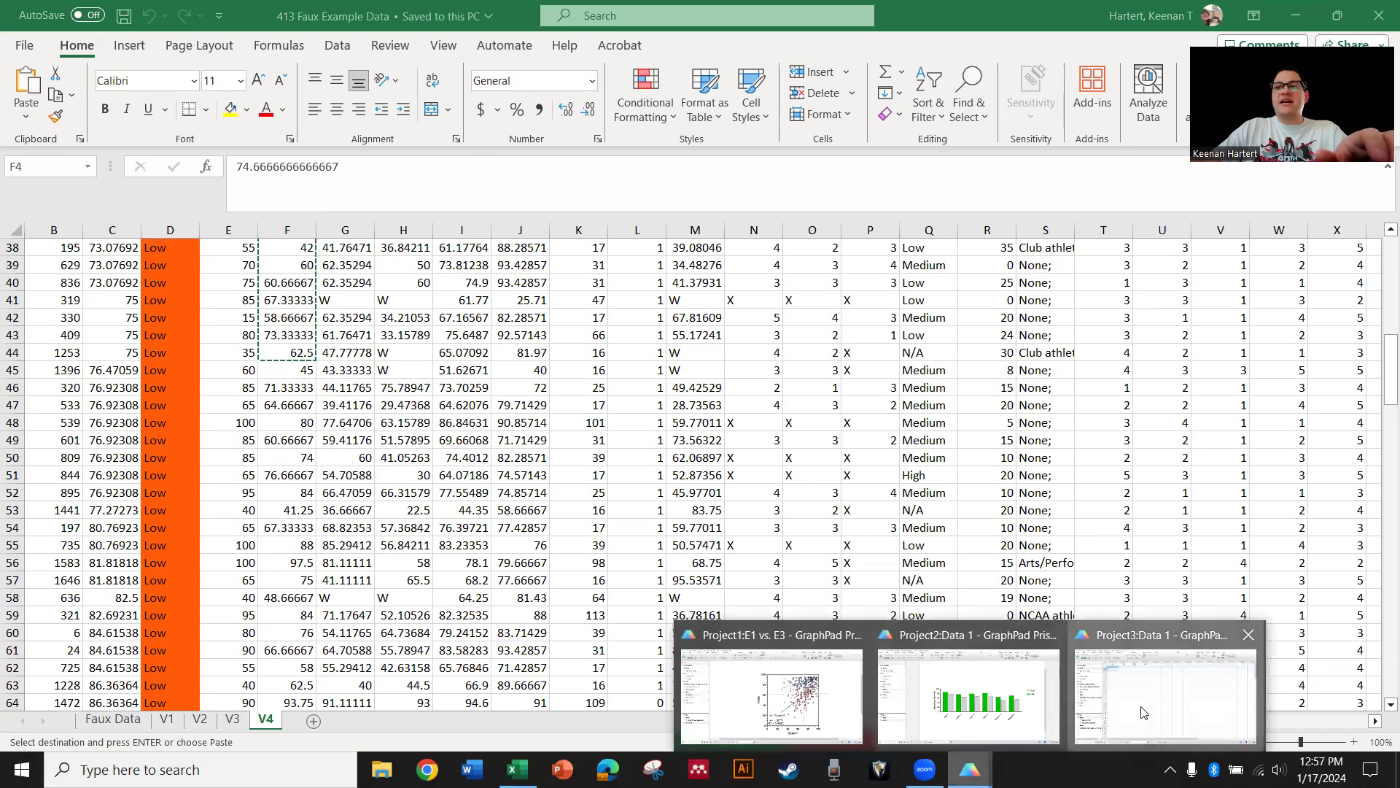
pyautogui.click(1163, 685)
pyautogui.hotkey('ctrl', 'v')
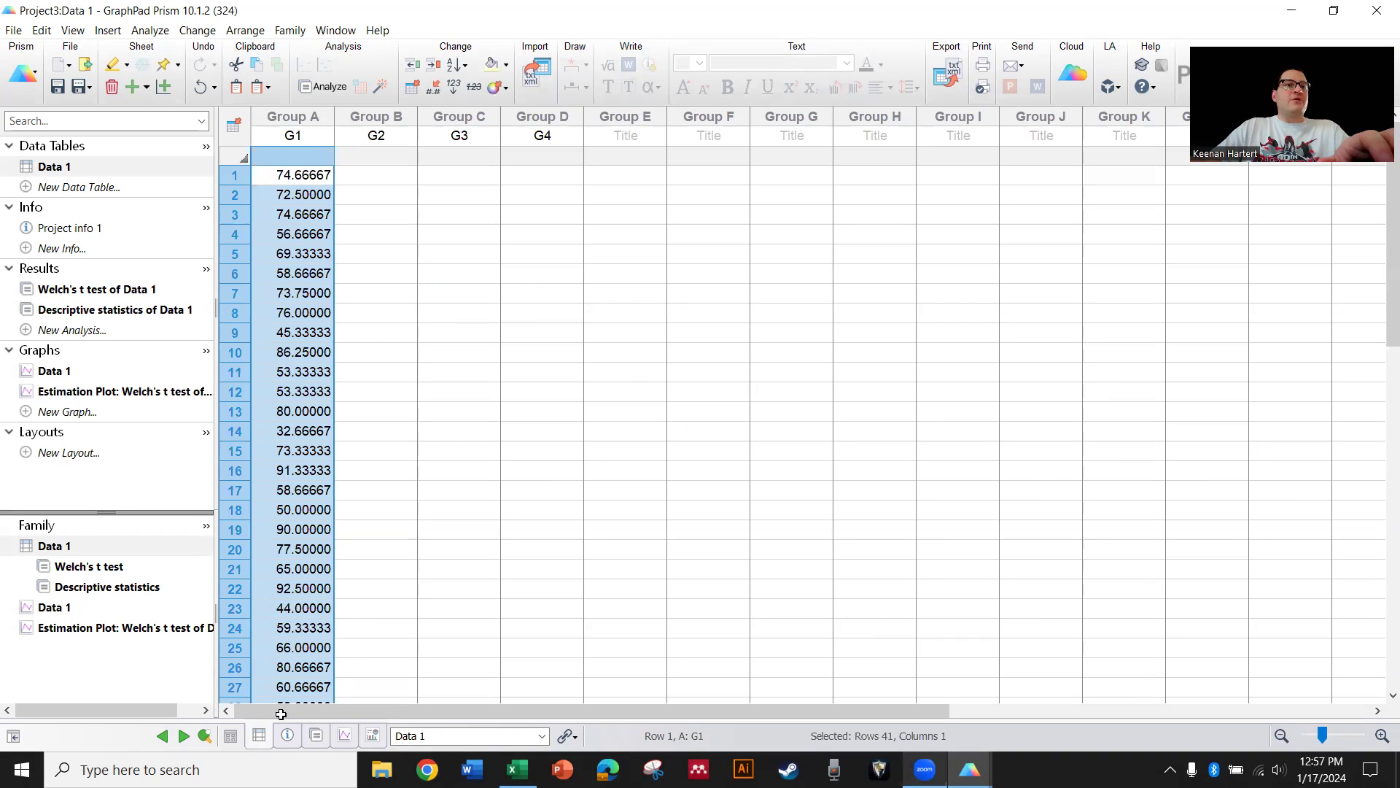
# Copy the remaining low-attendance Exam I scores, F45:F69, from Excel into Prism's G2 column from row 1
pyautogui.hotkey('alt', 'Tab')
pyautogui.moveTo(281, 714); pyautogui.dragTo(285, 580)
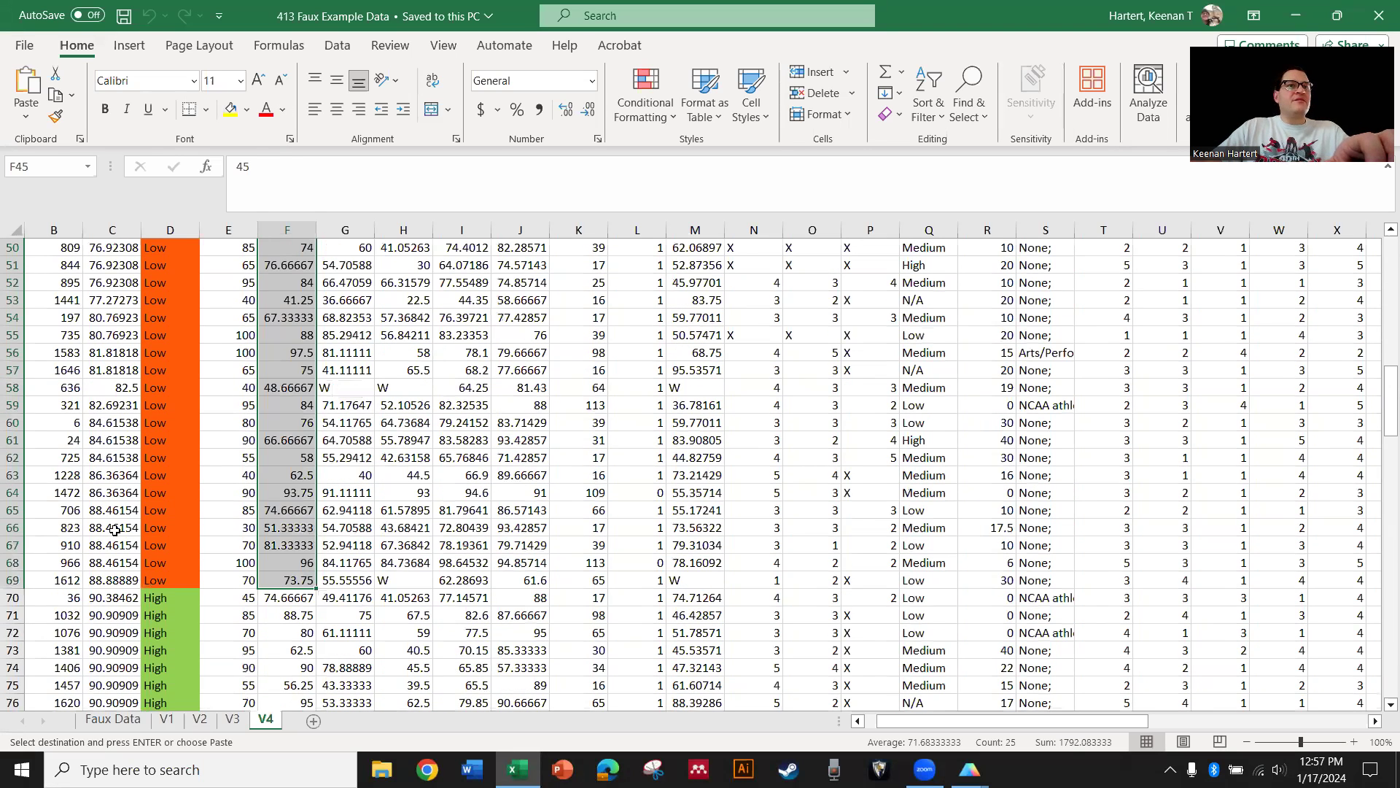
pyautogui.hotkey('ctrl', 'c')
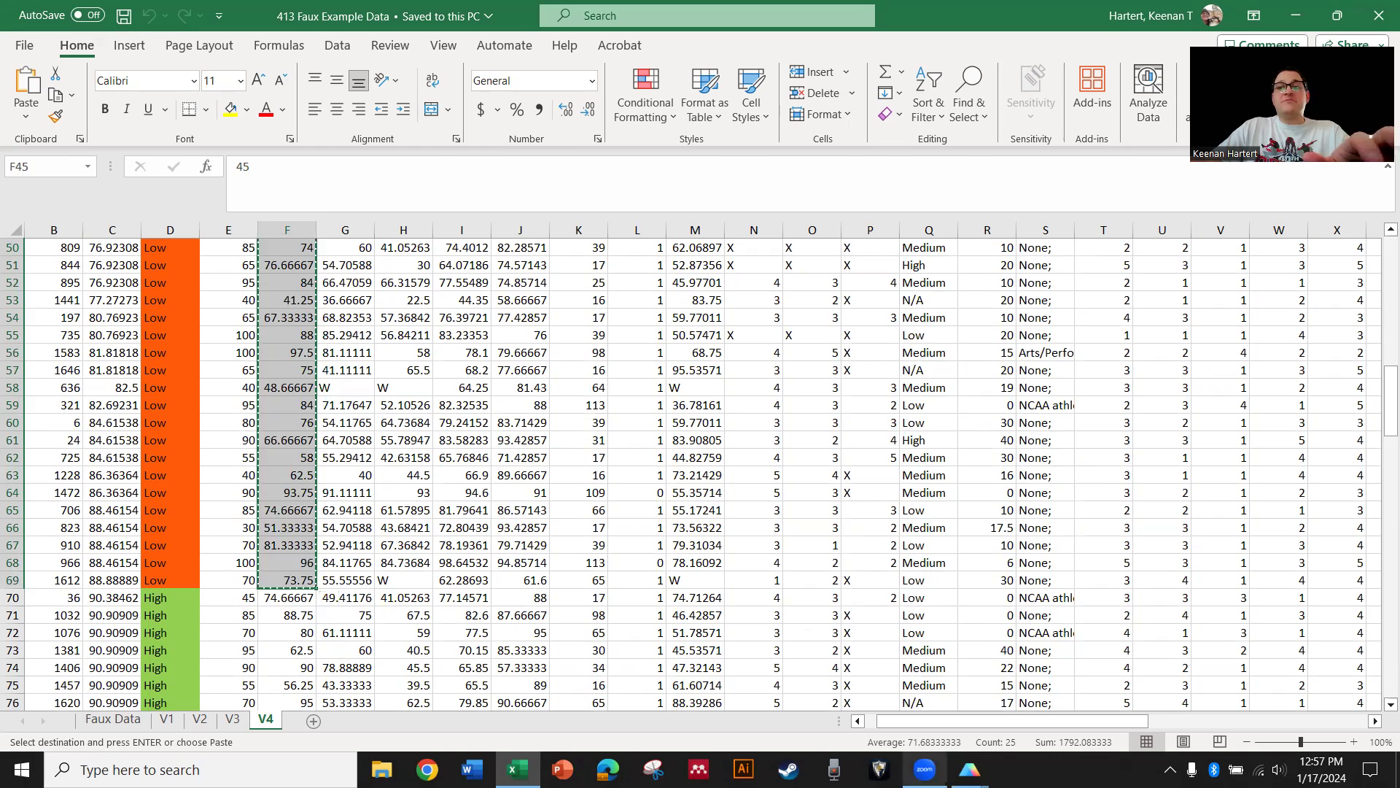
pyautogui.moveTo(970, 769)
pyautogui.click(1167, 685)
pyautogui.click(406, 187)
pyautogui.click(406, 177)
pyautogui.hotkey('ctrl', 'v')
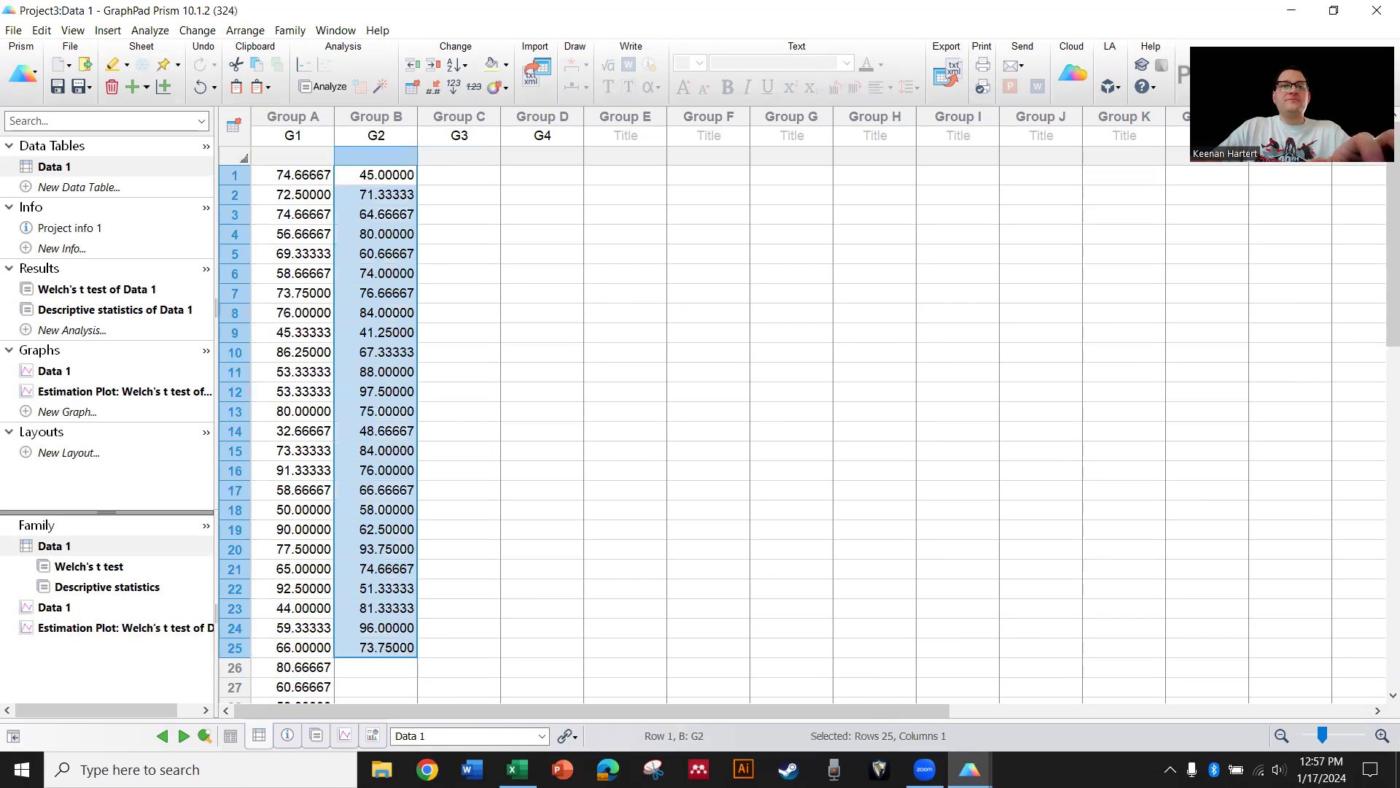
# Copy the high-attendance Exam I scores in F70:F105 from Excel into Prism's G3 column from row 1
pyautogui.hotkey('alt', 'Tab')
pyautogui.moveTo(276, 282); pyautogui.dragTo(283, 527)
pyautogui.hotkey('ctrl', 'c')
pyautogui.hotkey('alt', 'Tab')
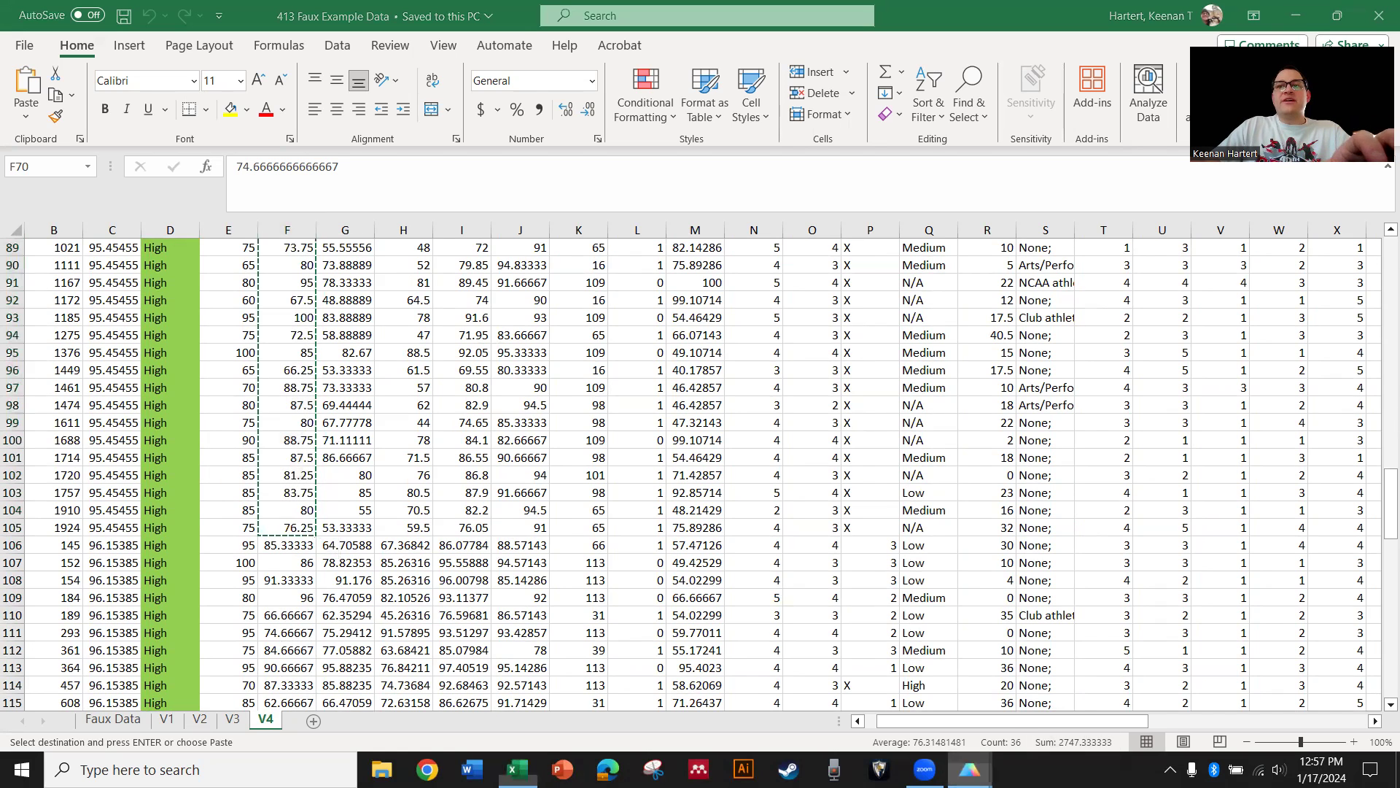
pyautogui.click(969, 769)
pyautogui.click(1172, 725)
pyautogui.click(481, 179)
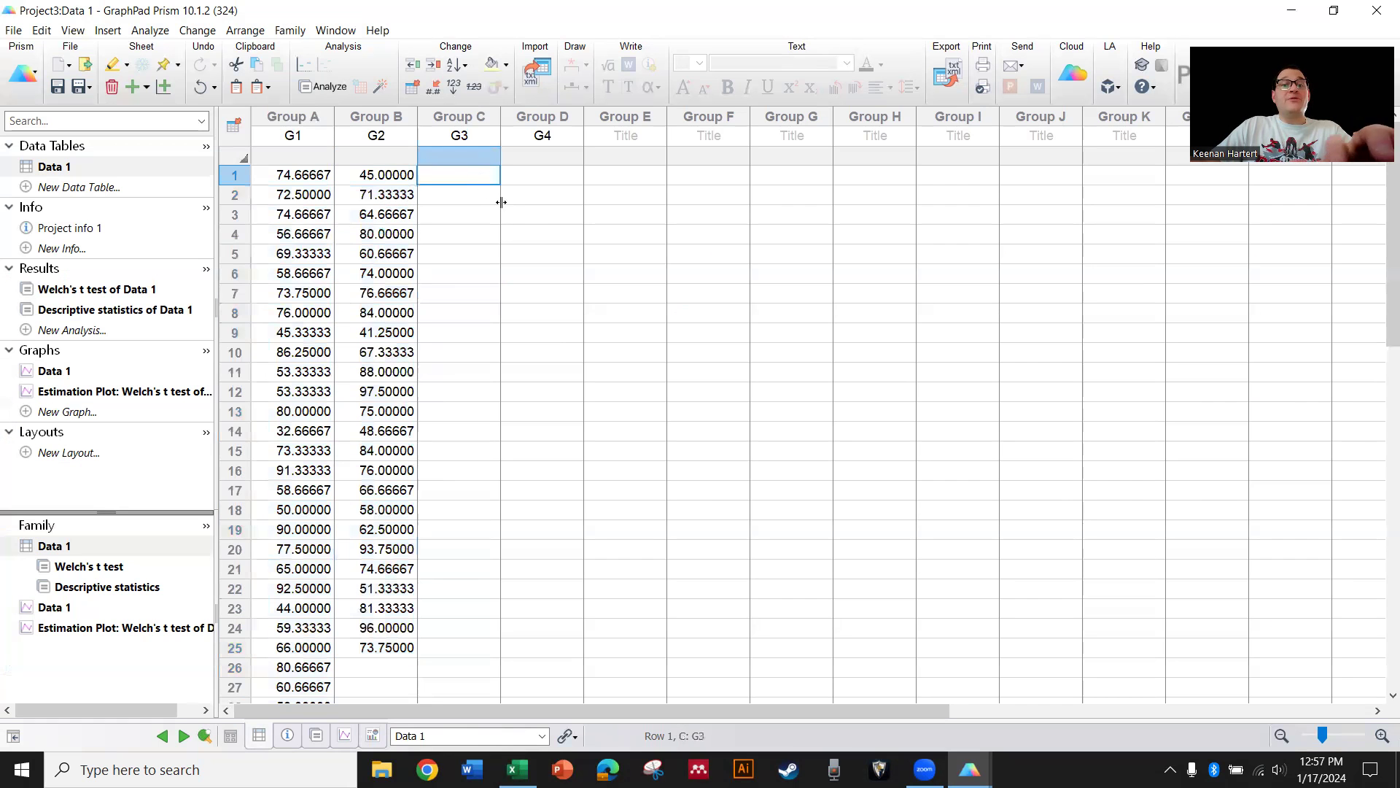
pyautogui.hotkey('ctrl', 'v')
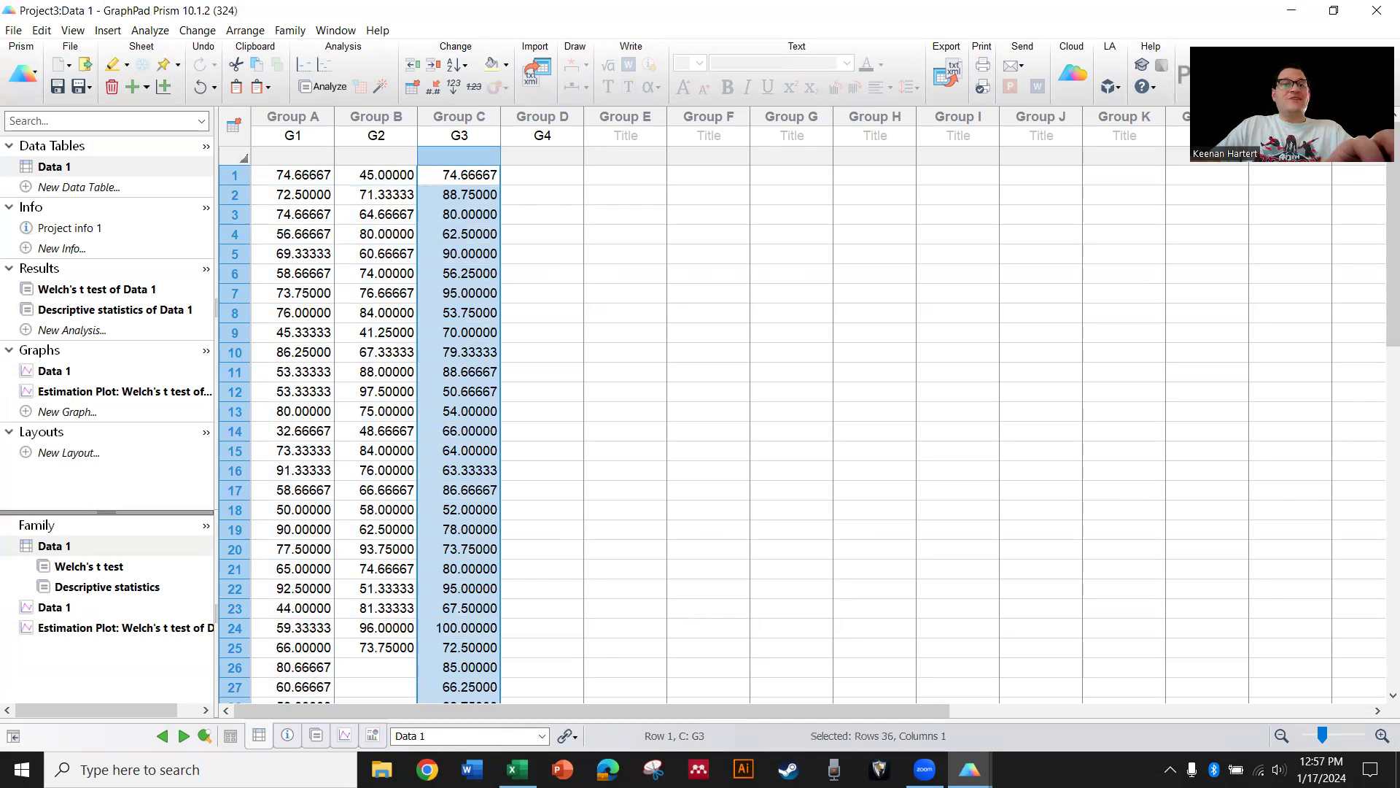
# Copy the remaining high-attendance Exam I scores, F106:F164, from Excel into Prism's G4 column from row 1
pyautogui.hotkey('alt', 'Tab')
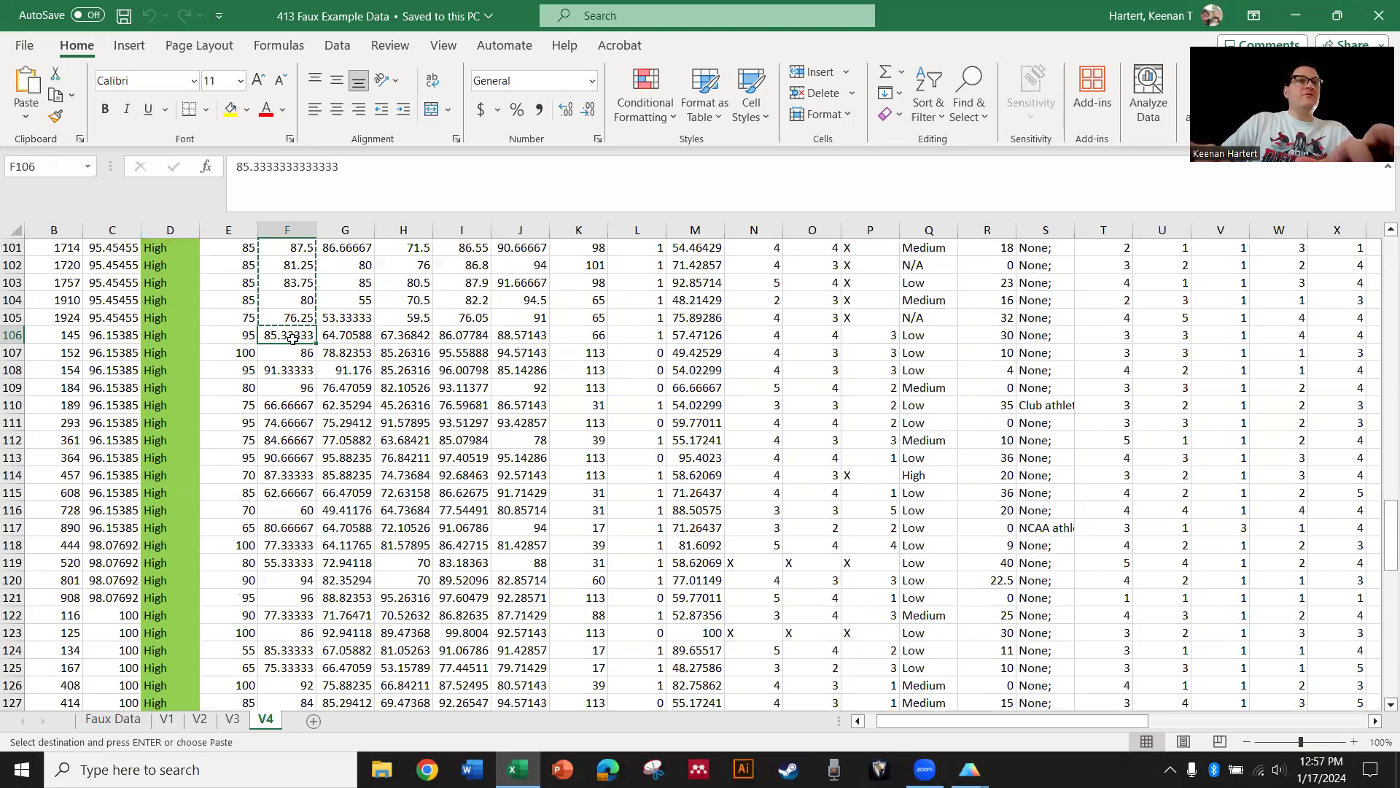
pyautogui.scroll(-12, 252, 309)
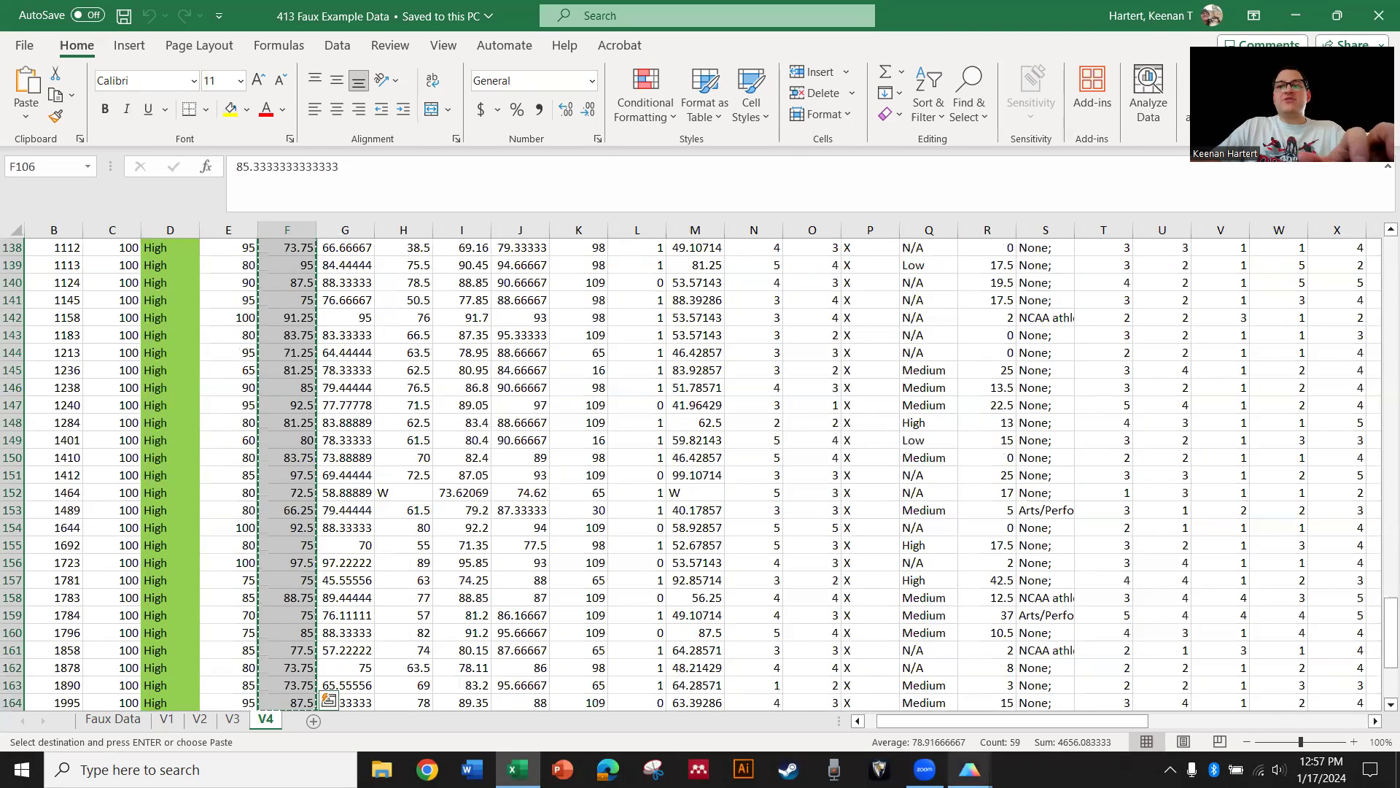
pyautogui.click(1161, 692)
pyautogui.click(551, 179)
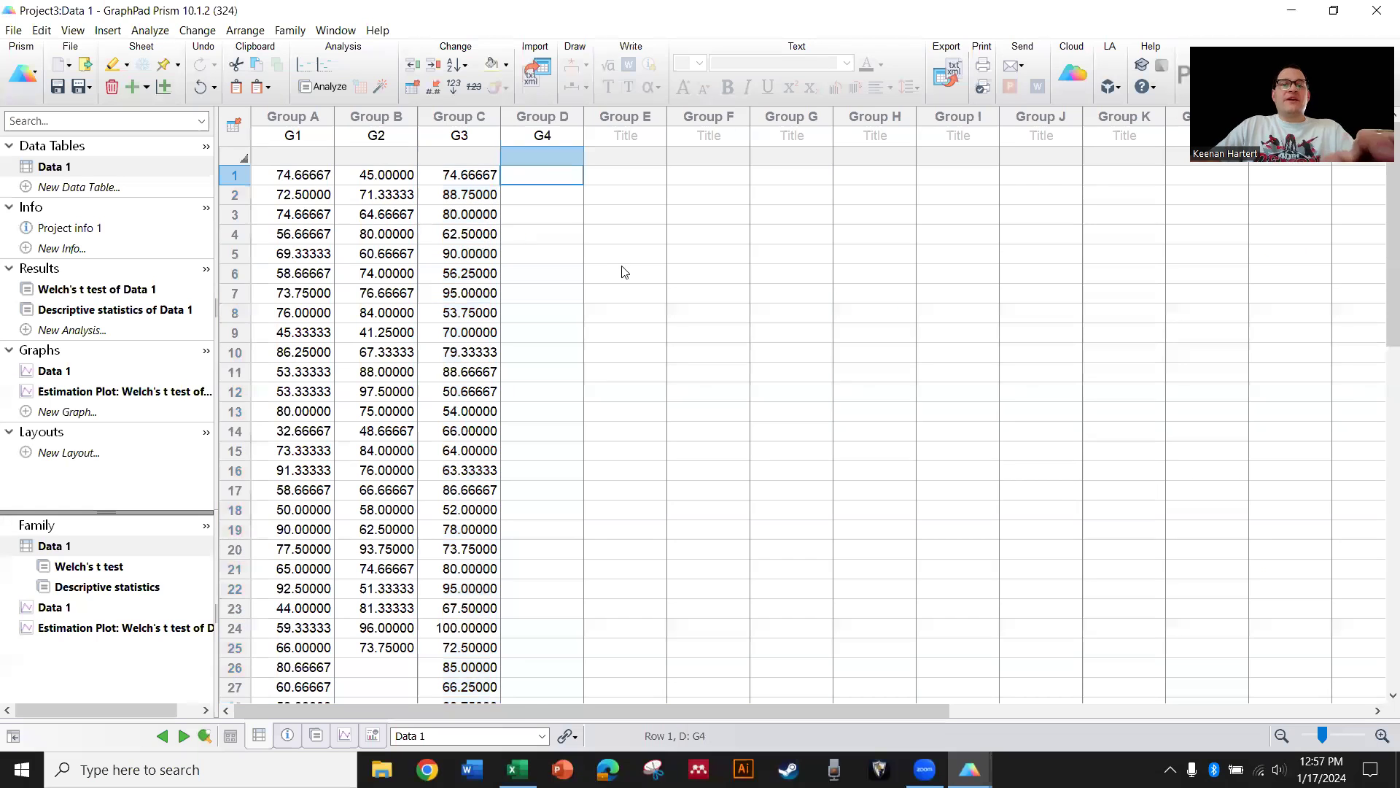
pyautogui.hotkey('ctrl', 'v')
pyautogui.click(785, 299)
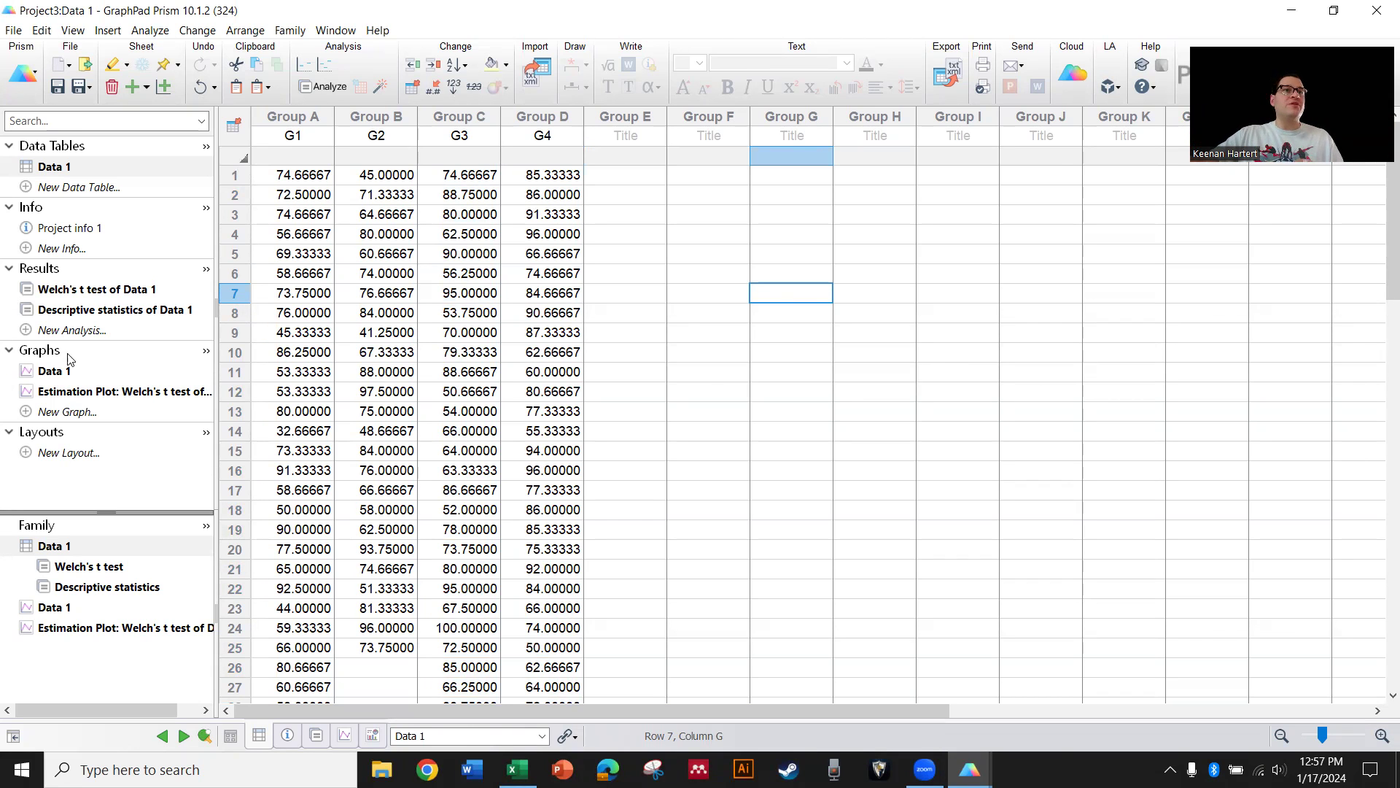
# Check the Welch's t test descriptive statistics and tabular results for the four-group data
pyautogui.click(95, 289)
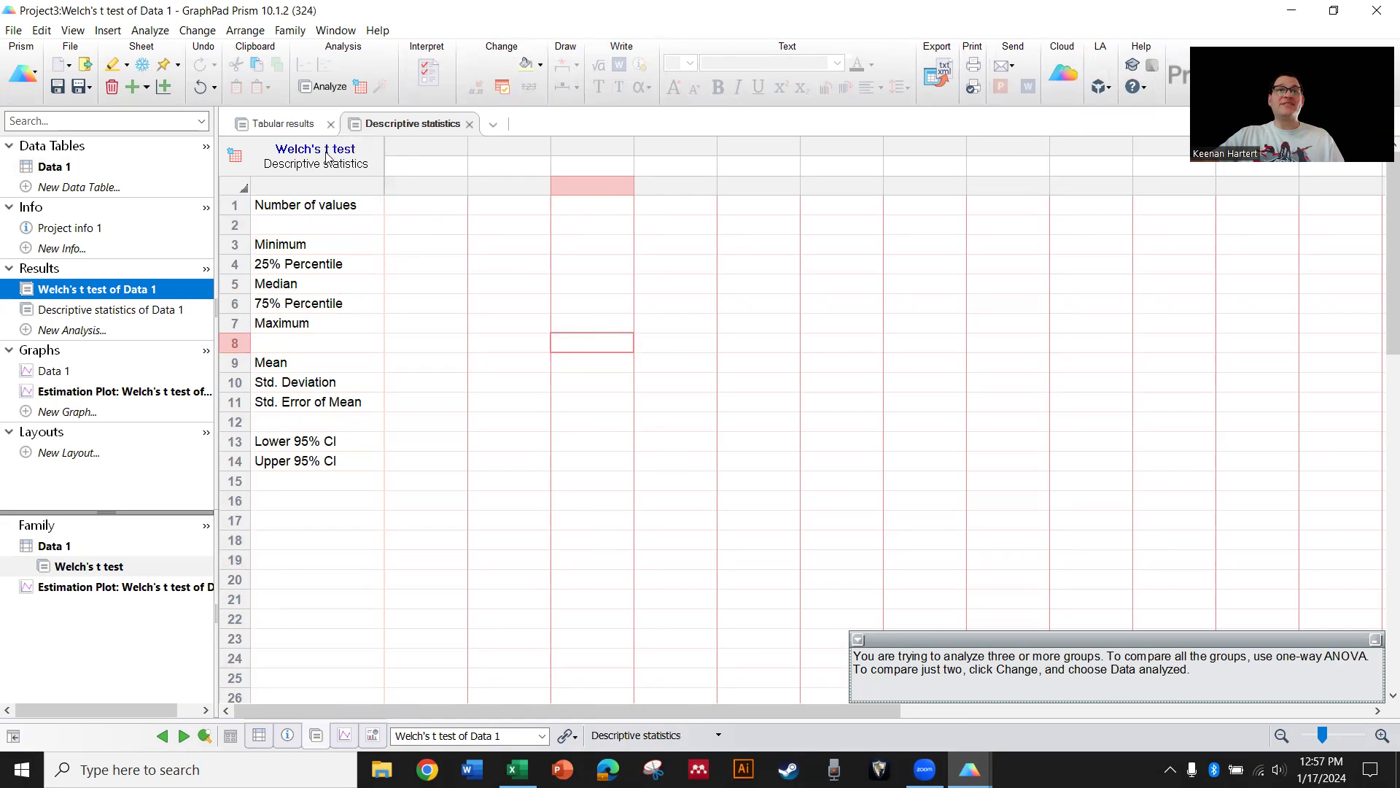
pyautogui.click(289, 127)
pyautogui.click(533, 388)
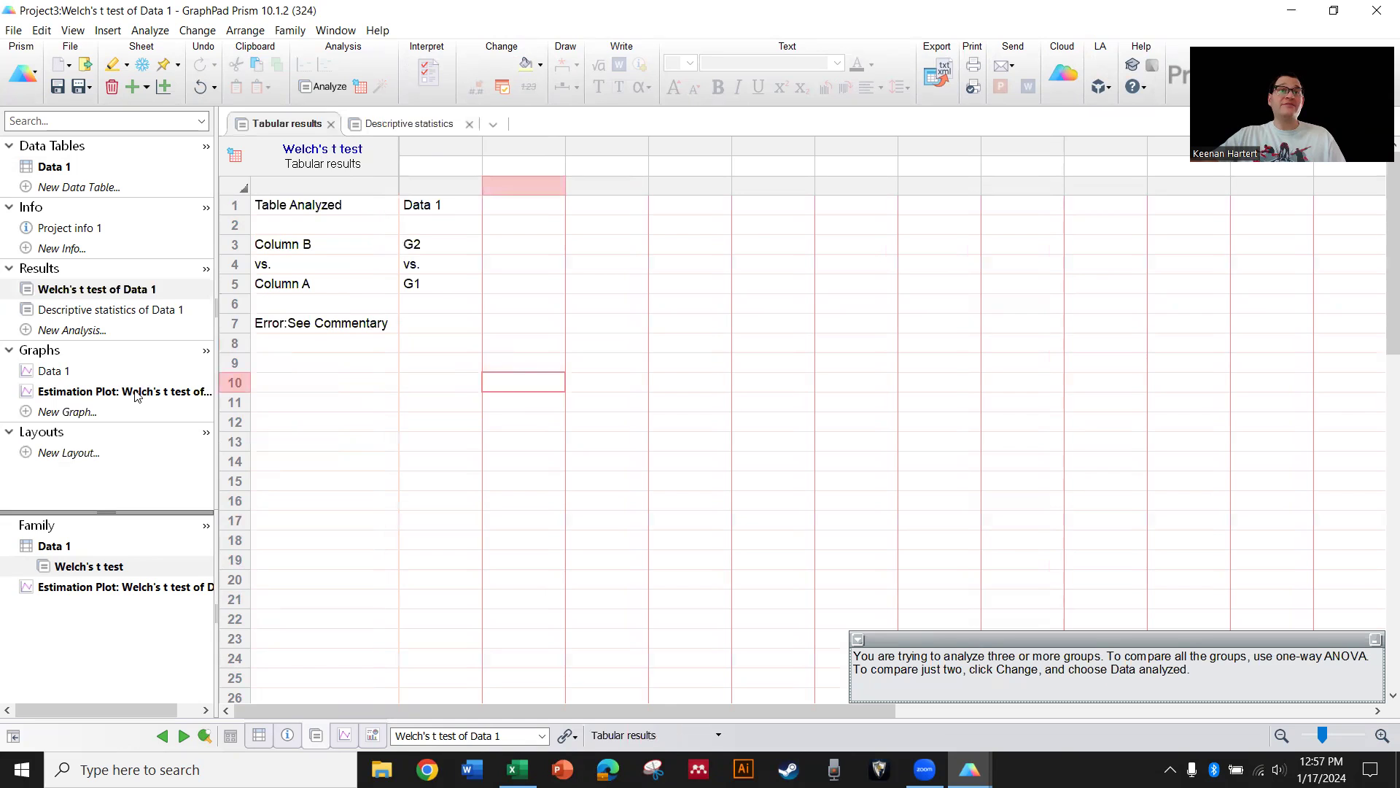
# Set up a one-way ANOVA from the Data 1 graph with no matching or pairing and equal SDs assumed (ordinary ANOVA test)
pyautogui.click(77, 372)
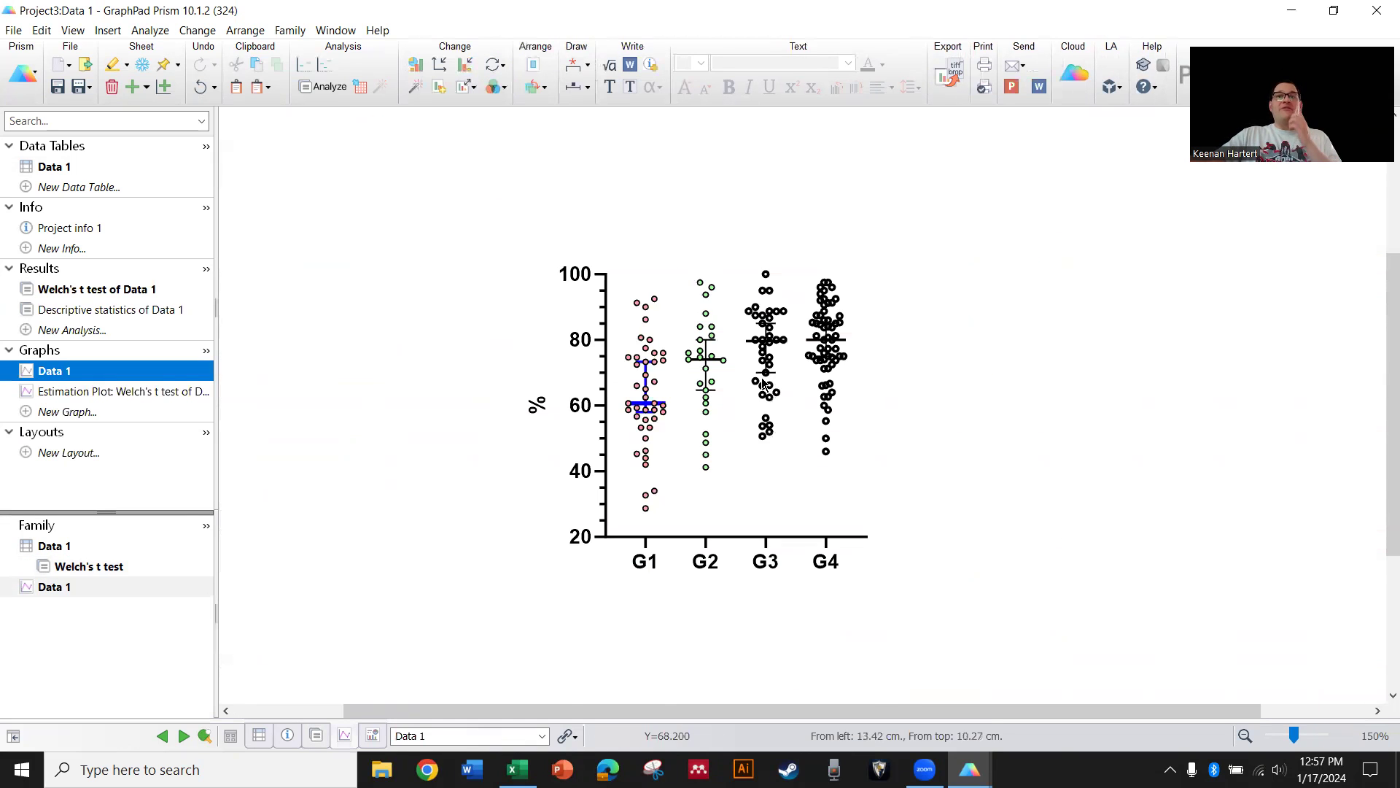
pyautogui.keyDown('ctrl'); pyautogui.scroll(1, 935, 353); pyautogui.keyUp('ctrl')
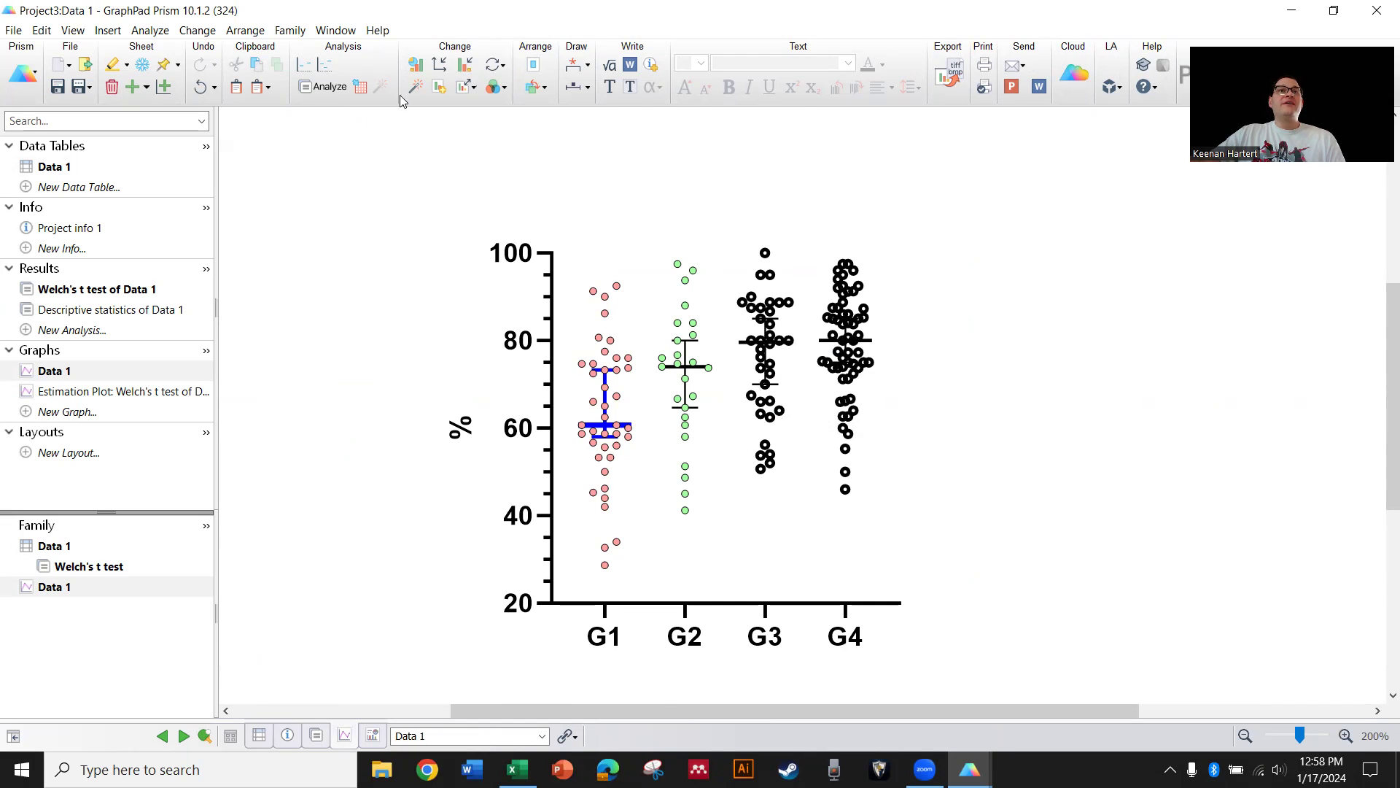
pyautogui.click(326, 69)
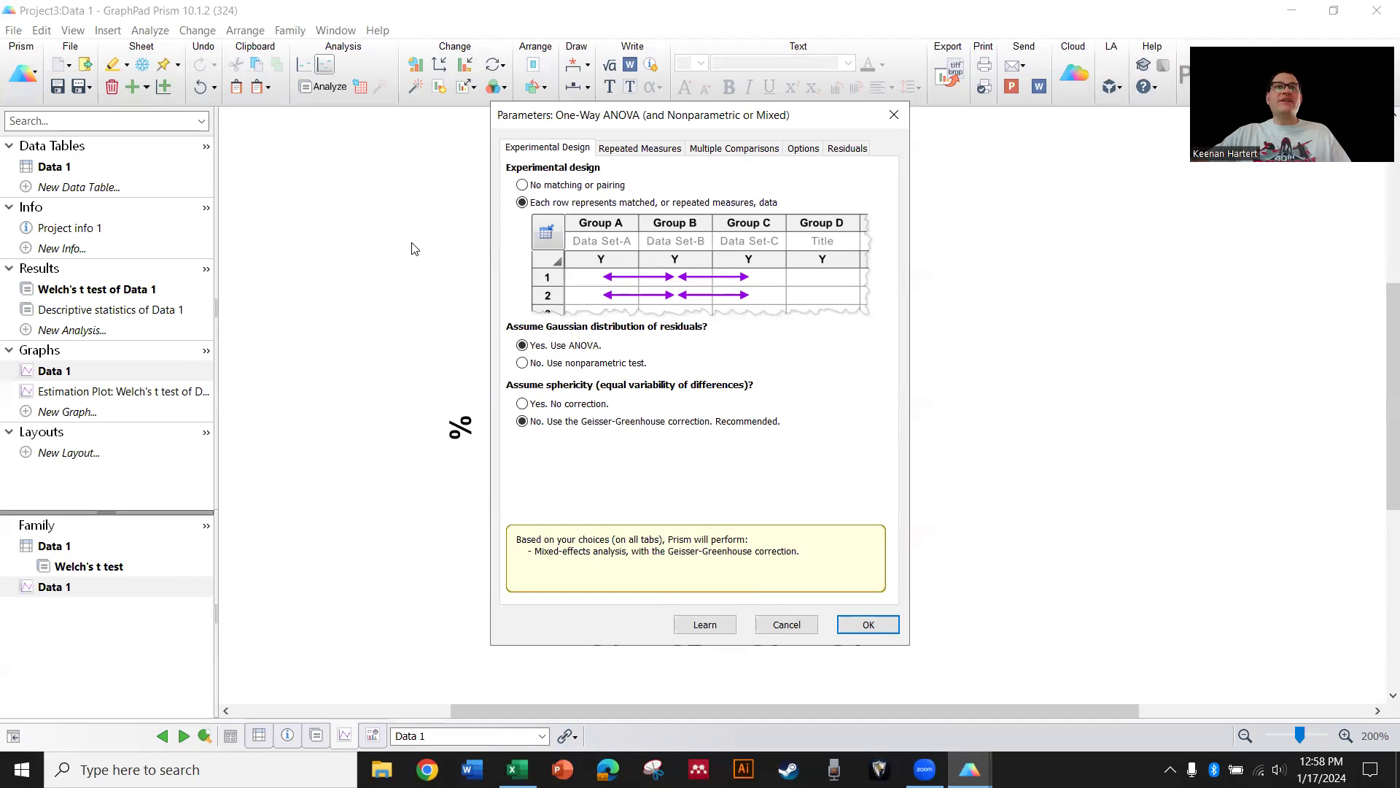
pyautogui.click(550, 185)
pyautogui.click(620, 424)
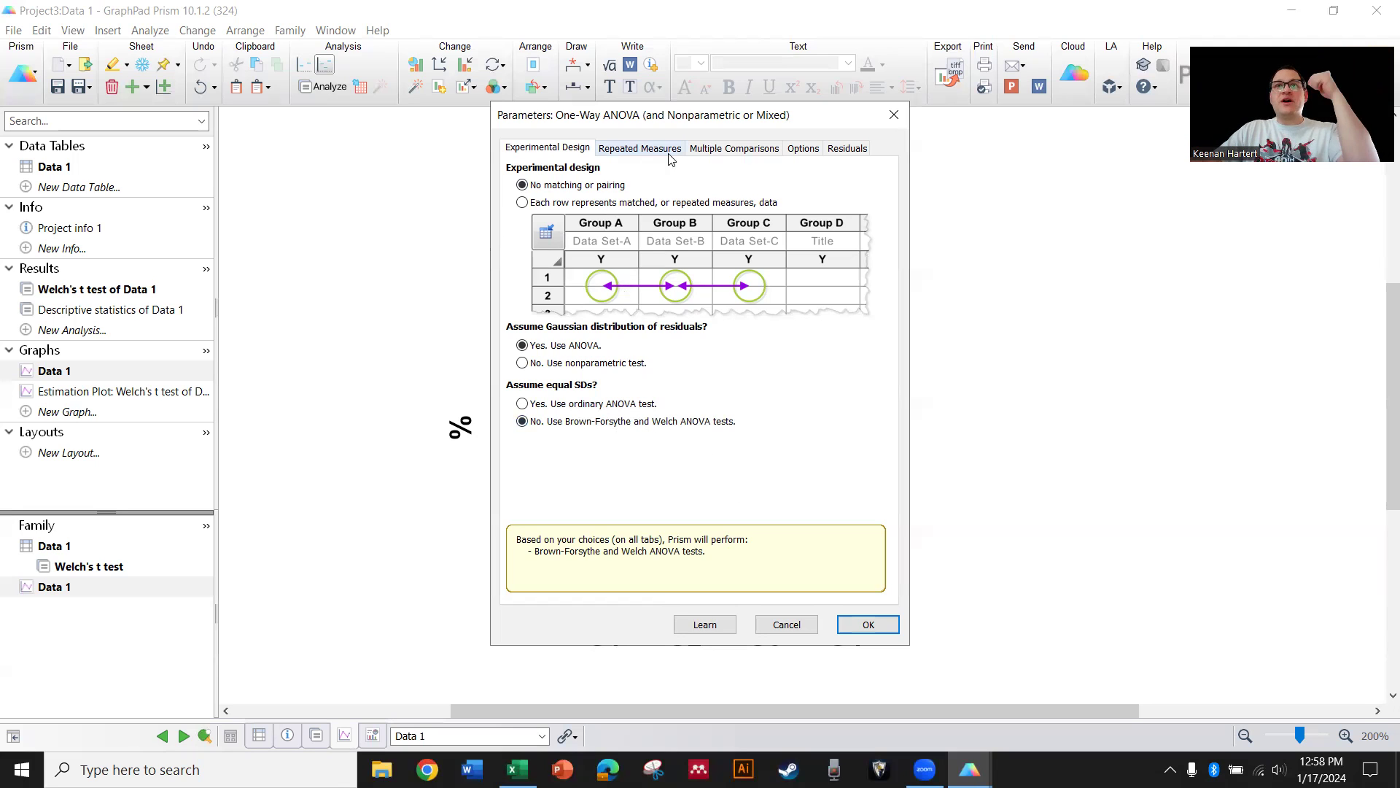
pyautogui.click(571, 405)
# Compare each column's mean with every other column's using the Tukey multiple comparisons test, and run the ANOVA
pyautogui.click(639, 148)
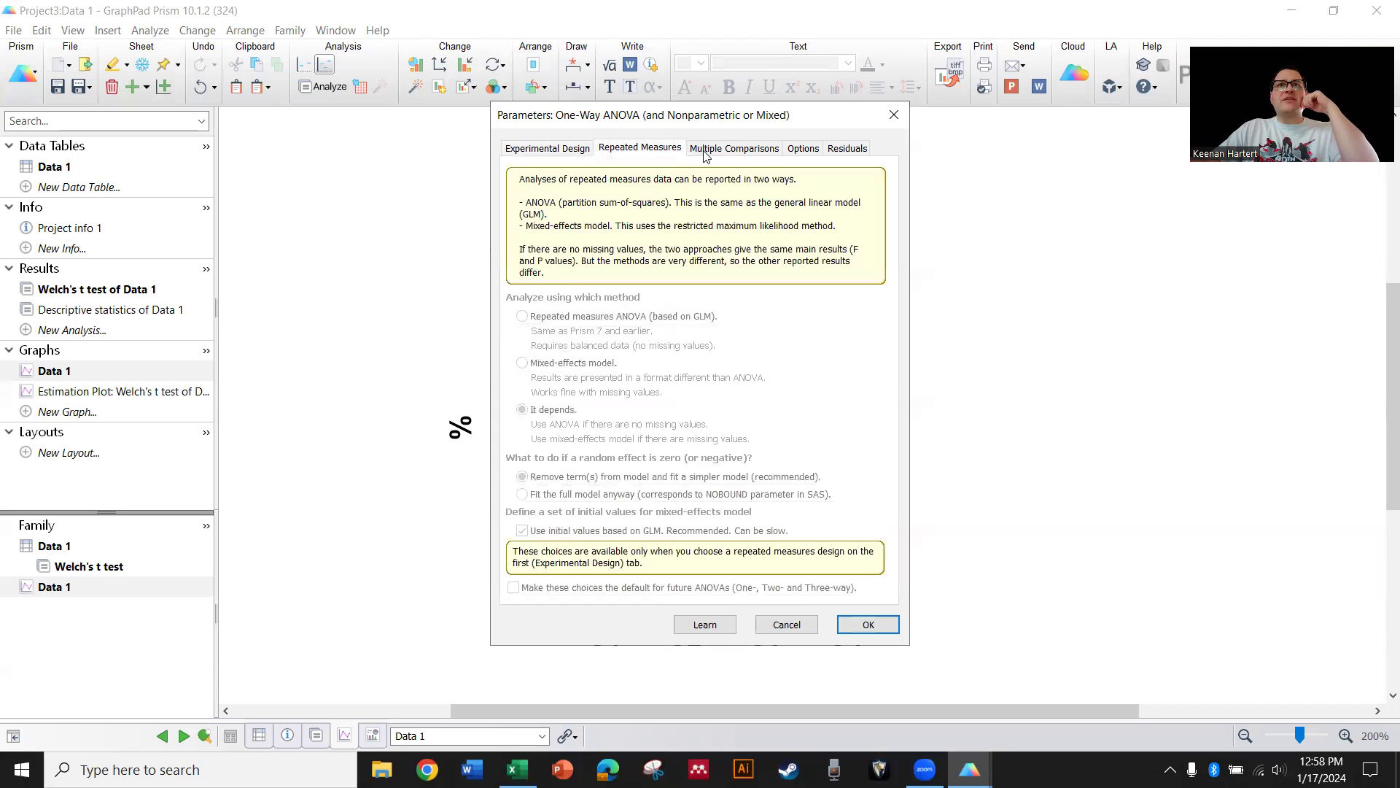
pyautogui.click(711, 148)
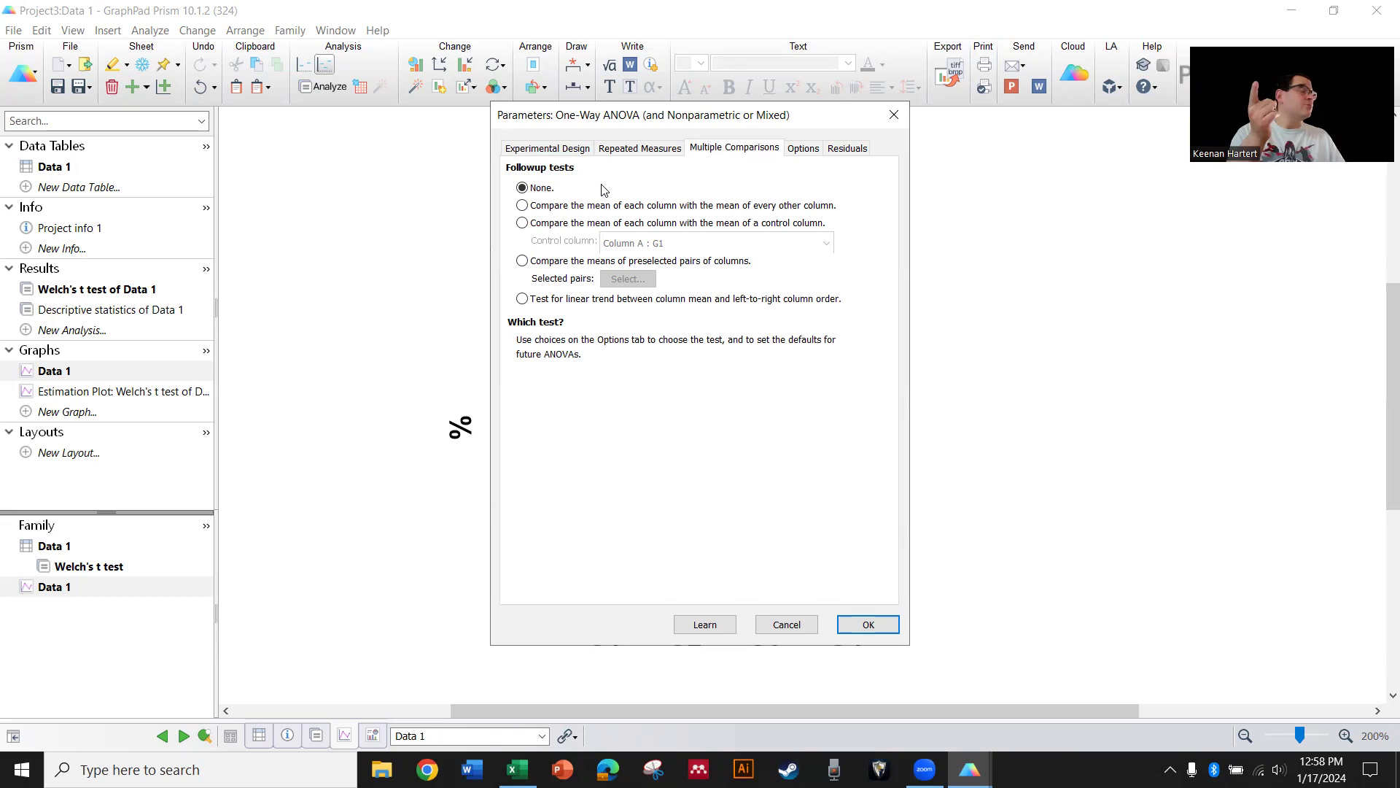
pyautogui.click(598, 208)
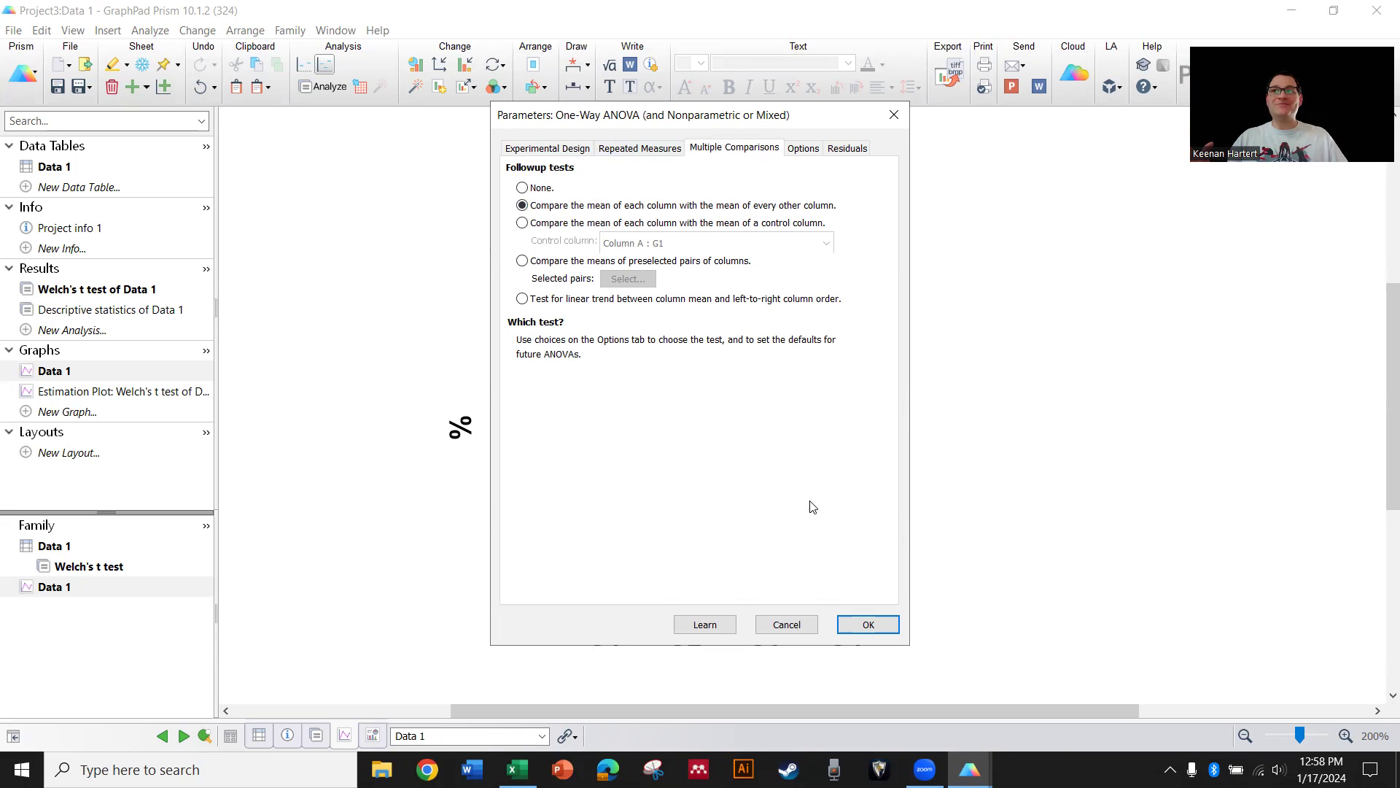
pyautogui.click(803, 150)
pyautogui.click(637, 204)
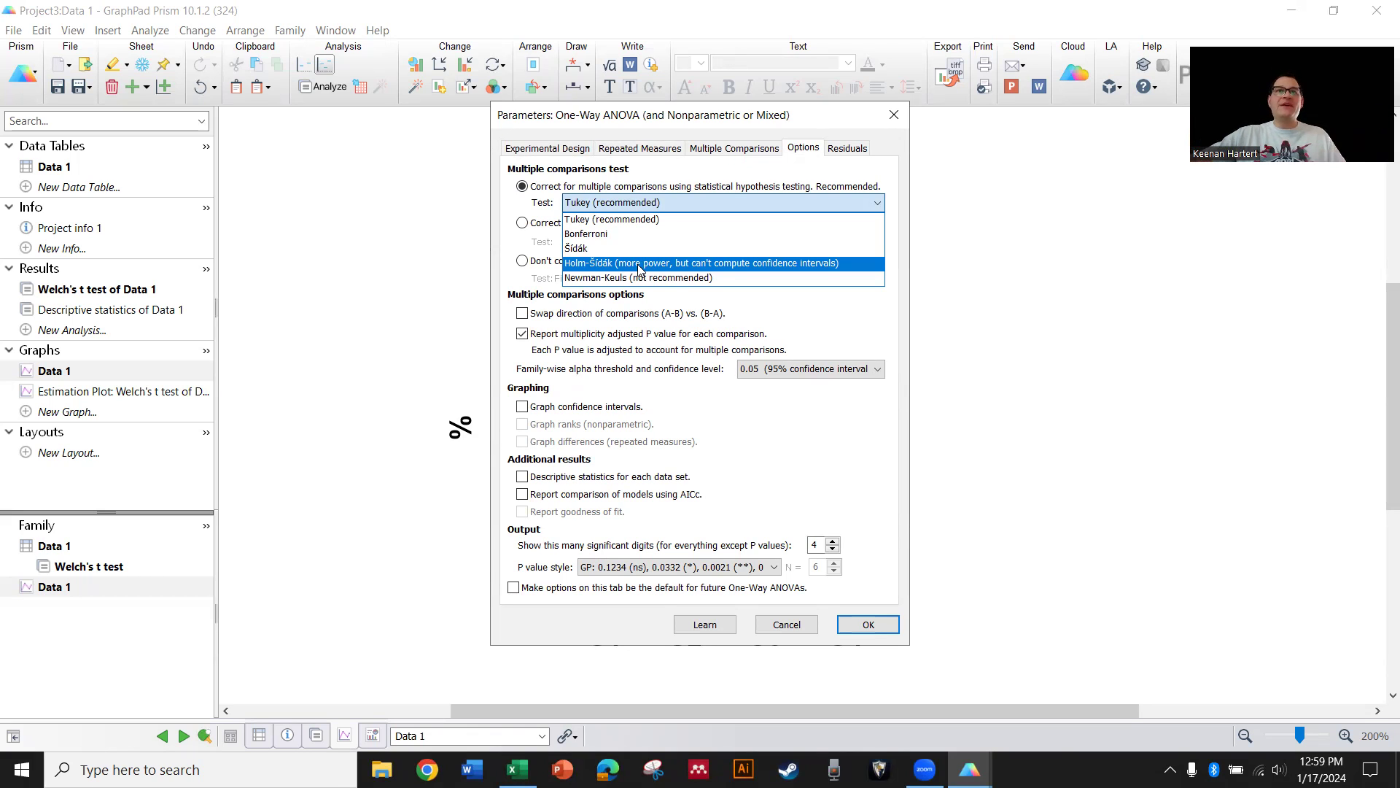
pyautogui.click(620, 207)
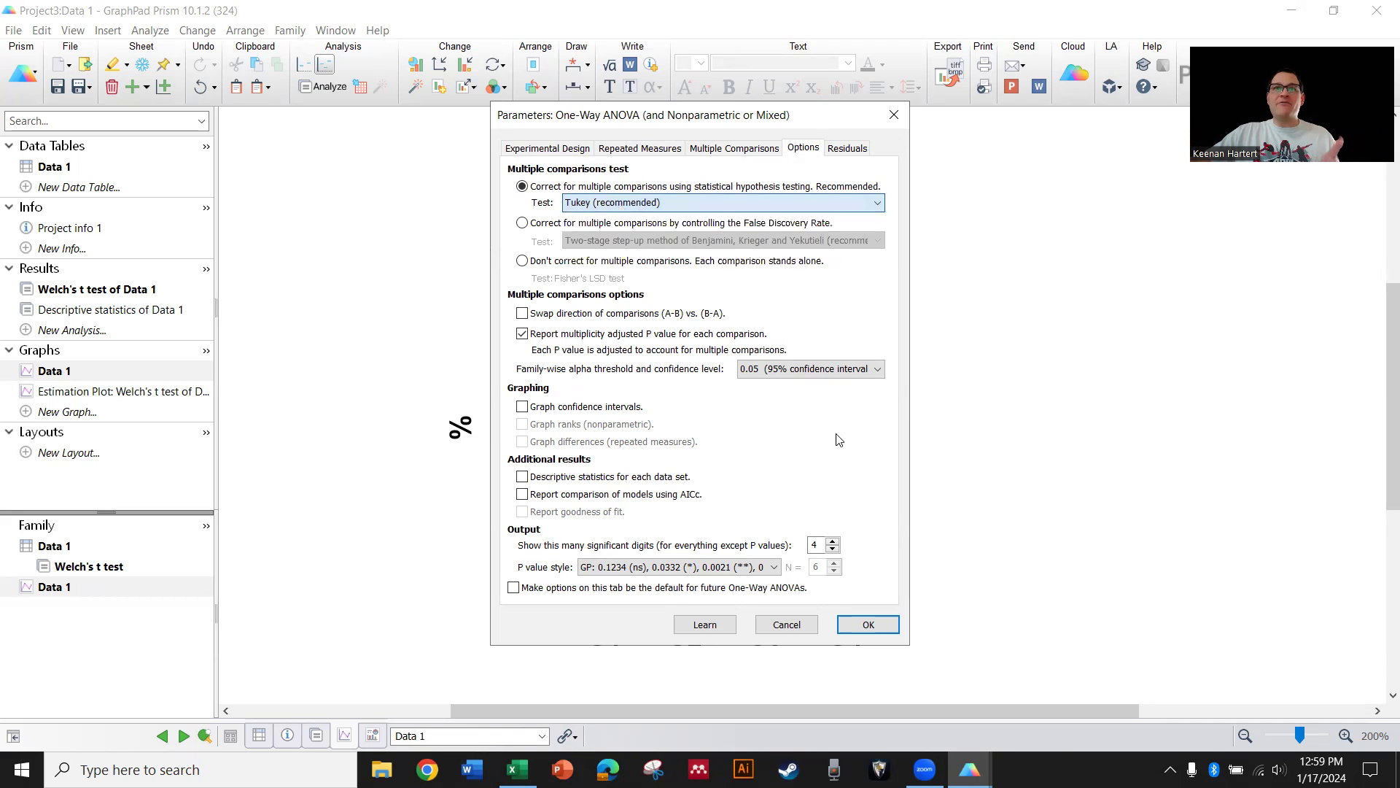
pyautogui.click(865, 626)
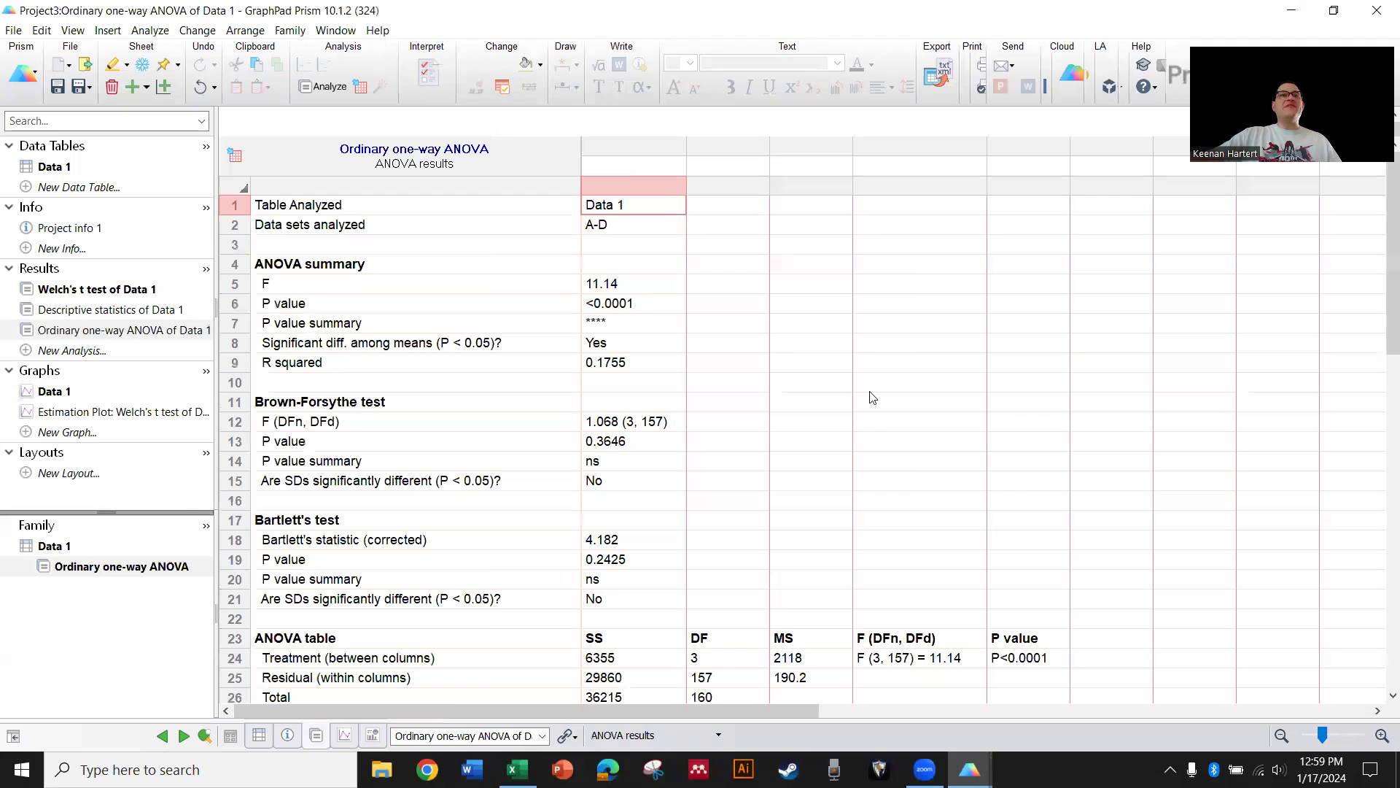
# Examine the ANOVA summary's P value and the adjusted P values of Tukey's multiple comparisons between G1, G2, G3 and G4
pyautogui.click(637, 310)
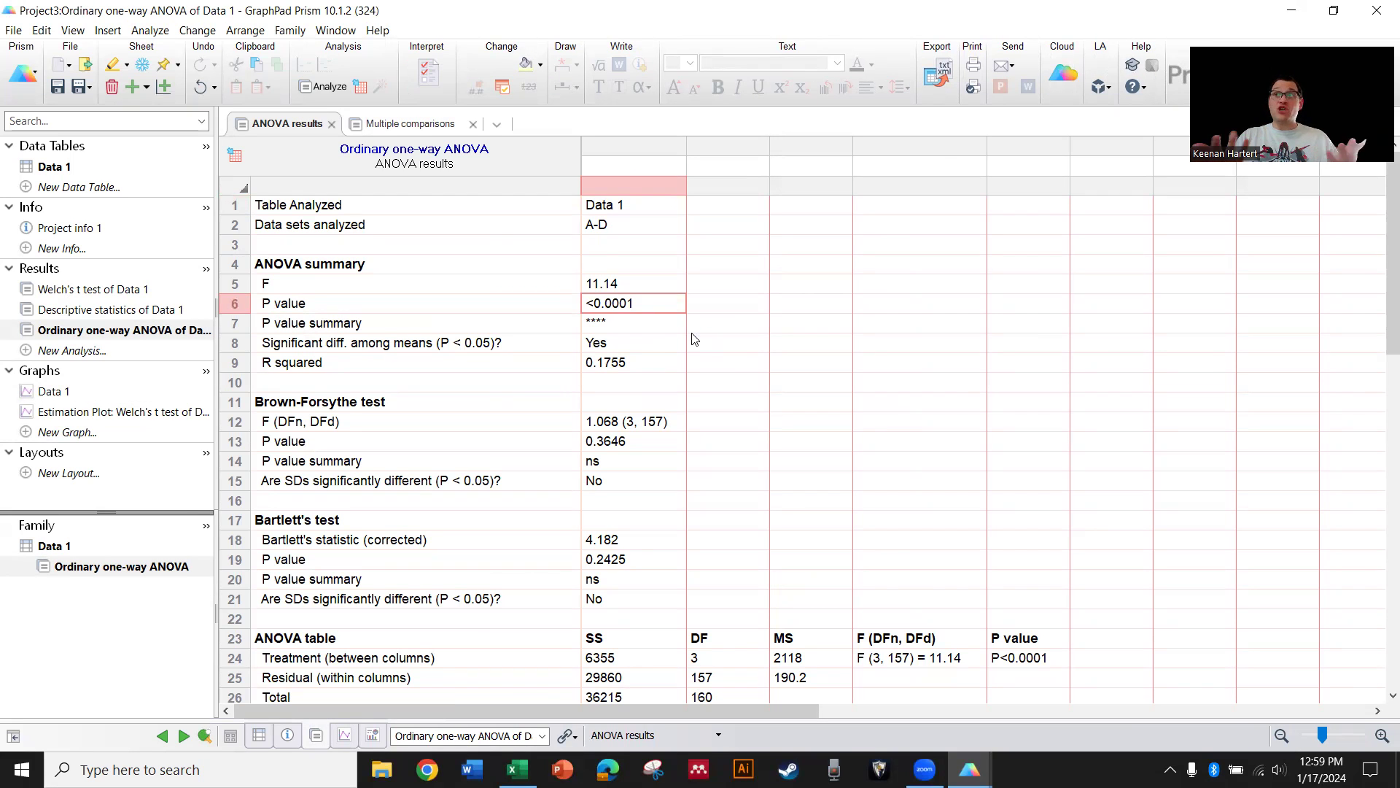
pyautogui.click(437, 125)
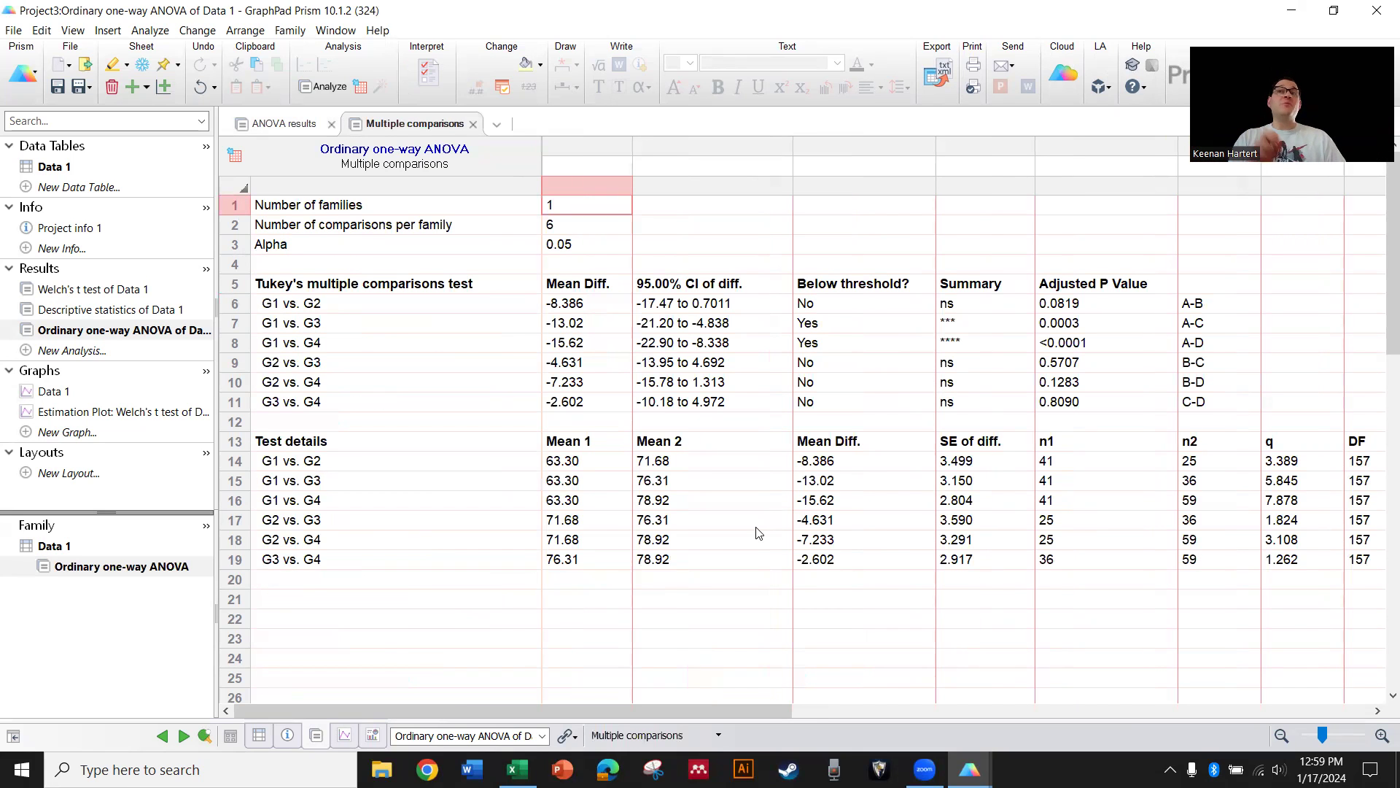
pyautogui.moveTo(336, 306); pyautogui.dragTo(343, 403)
pyautogui.moveTo(824, 302); pyautogui.dragTo(1081, 347)
pyautogui.click(1067, 374)
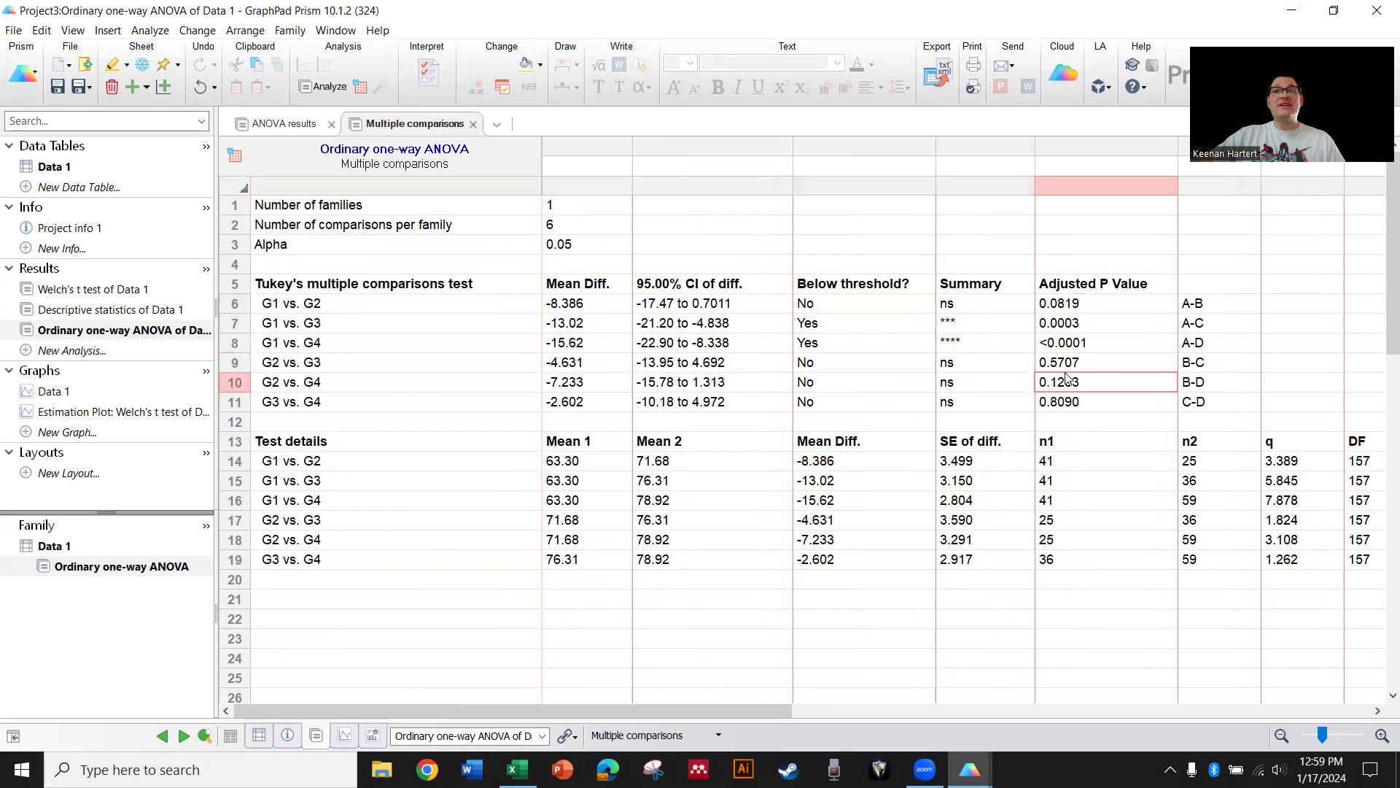
pyautogui.click(1059, 304)
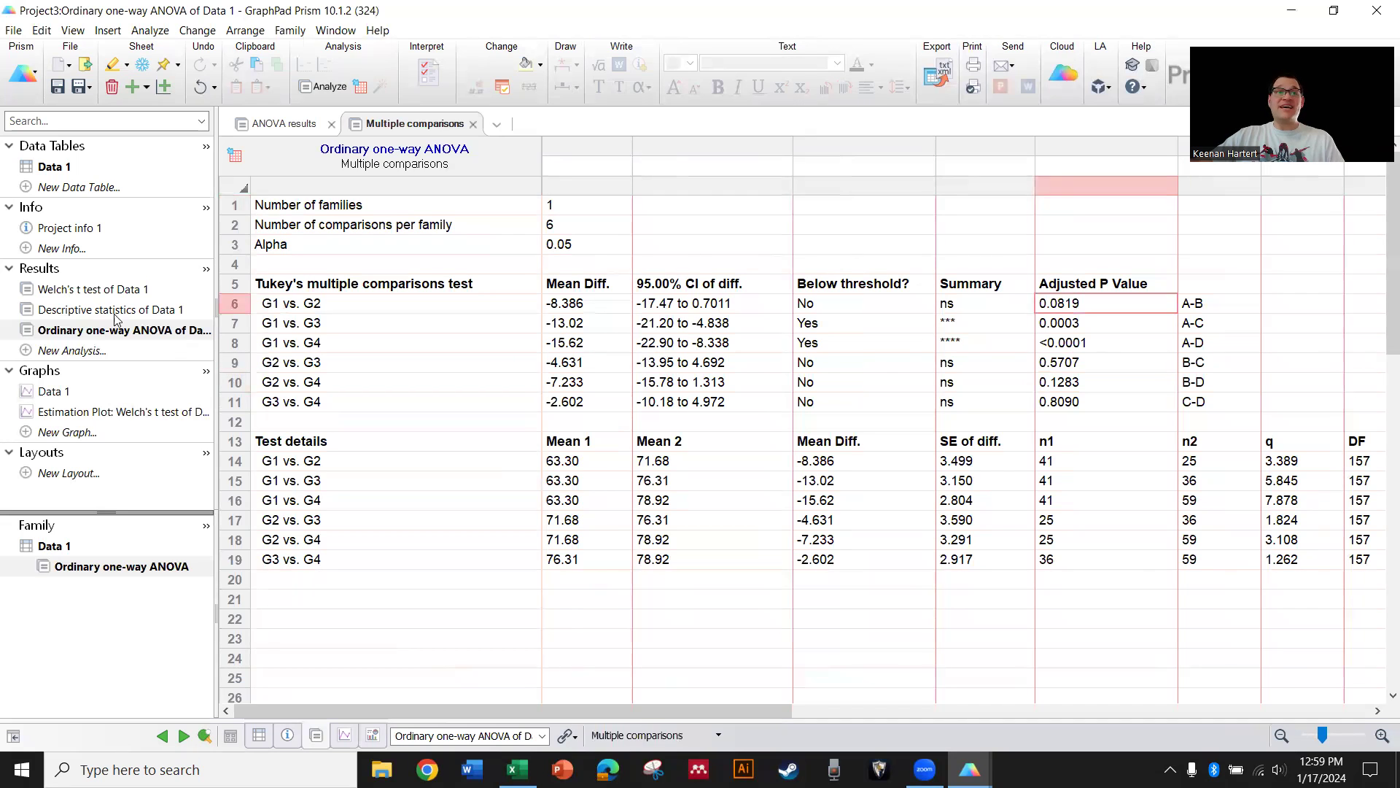
# Add asterisk brackets to the Data 1 graph for all pairwise comparisons from the ordinary one-way ANOVA of Data 1
pyautogui.click(51, 391)
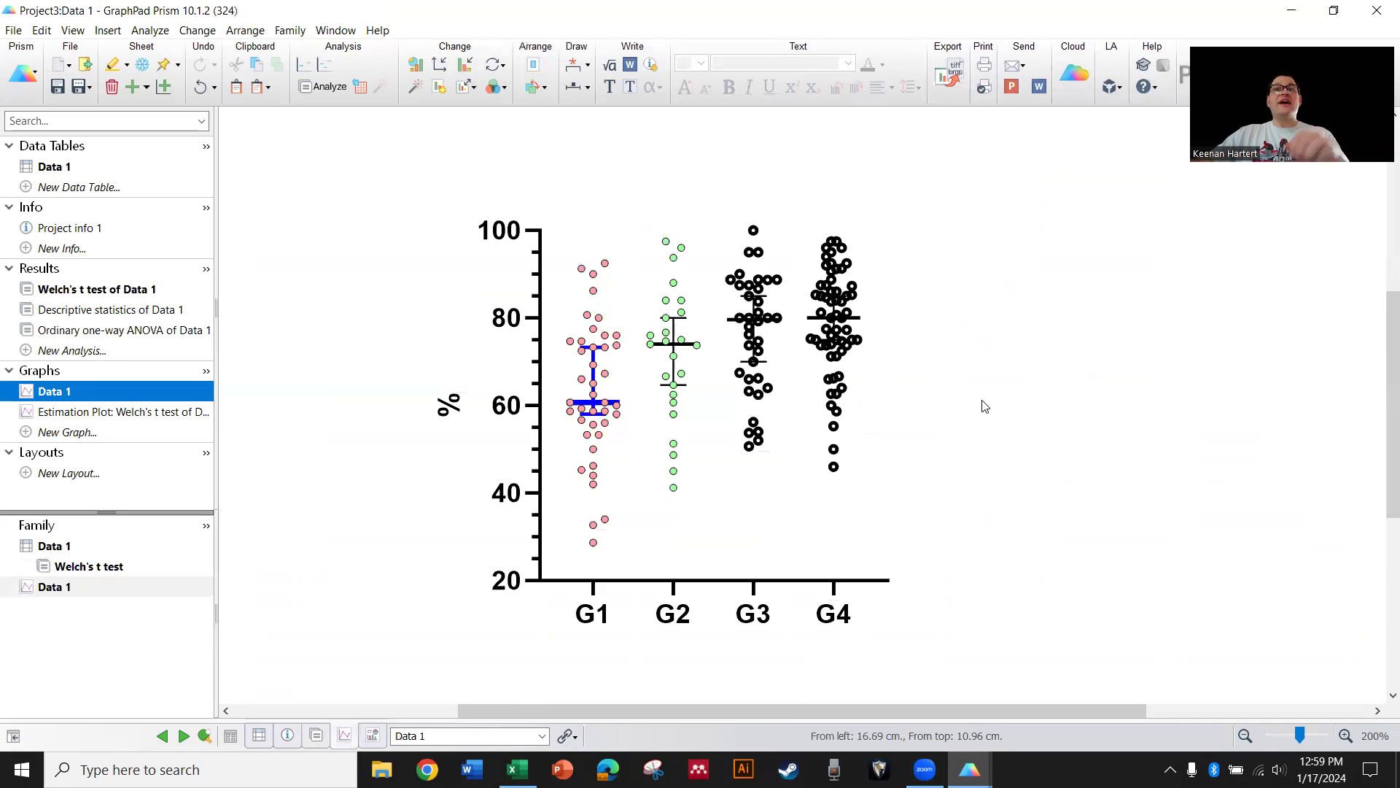
pyautogui.click(573, 64)
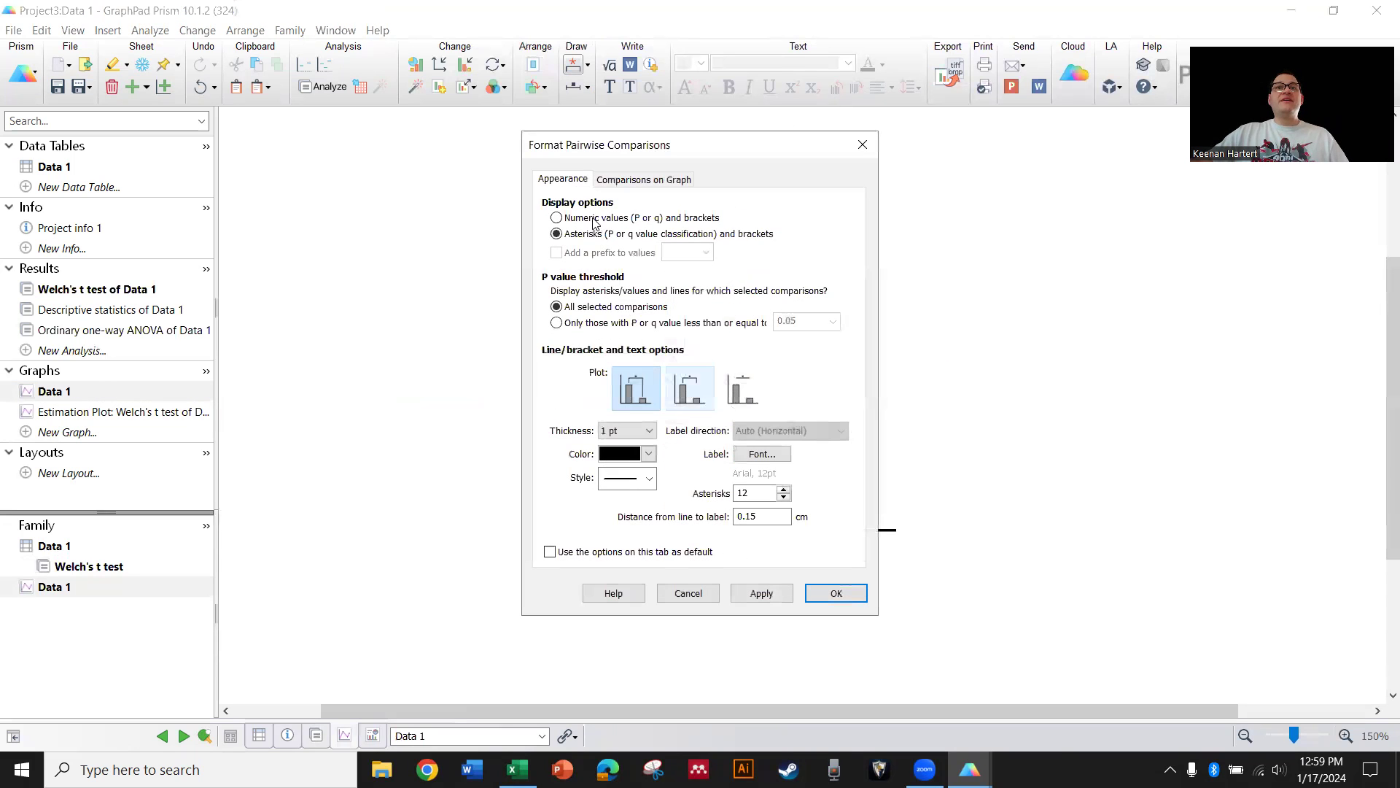
pyautogui.click(635, 182)
pyautogui.click(636, 179)
pyautogui.click(644, 223)
pyautogui.click(633, 248)
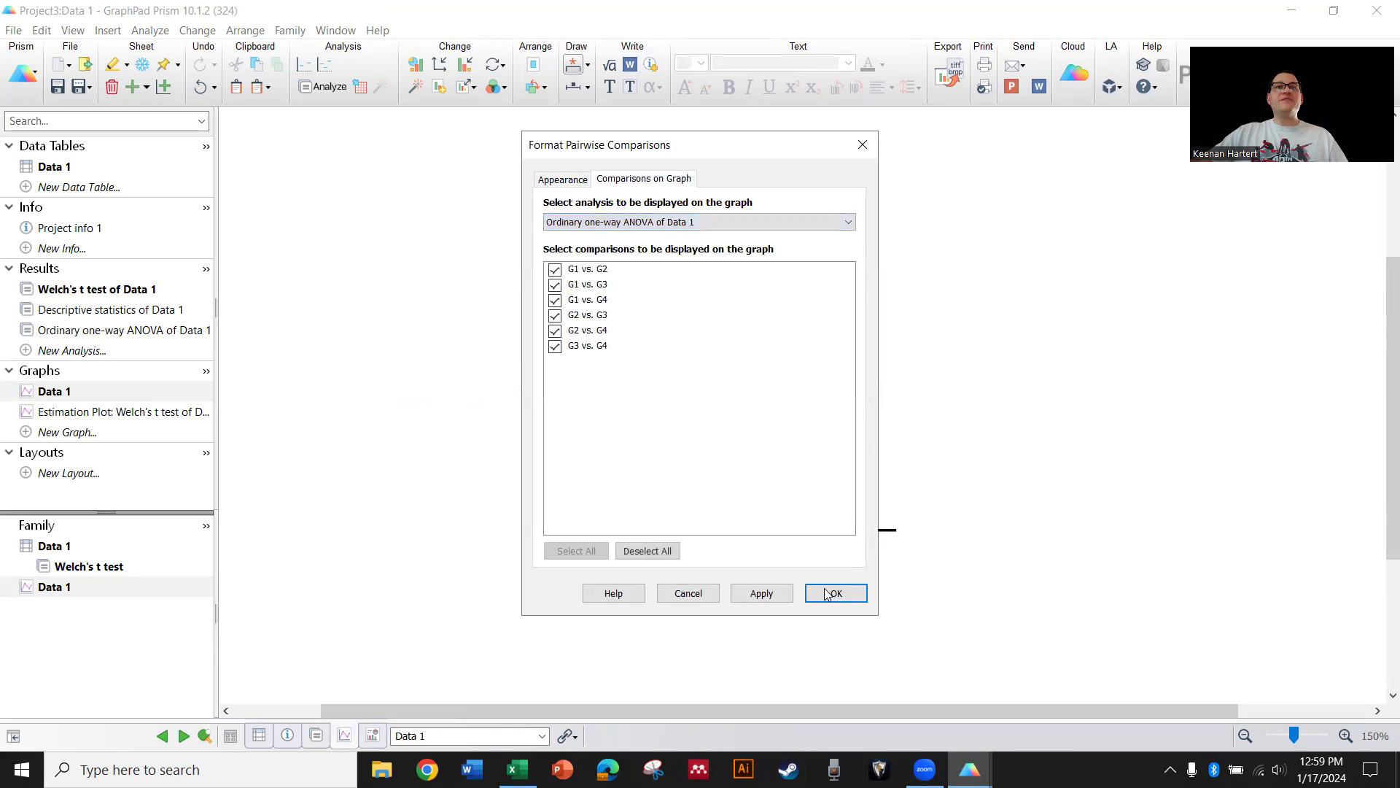
pyautogui.press('Return')
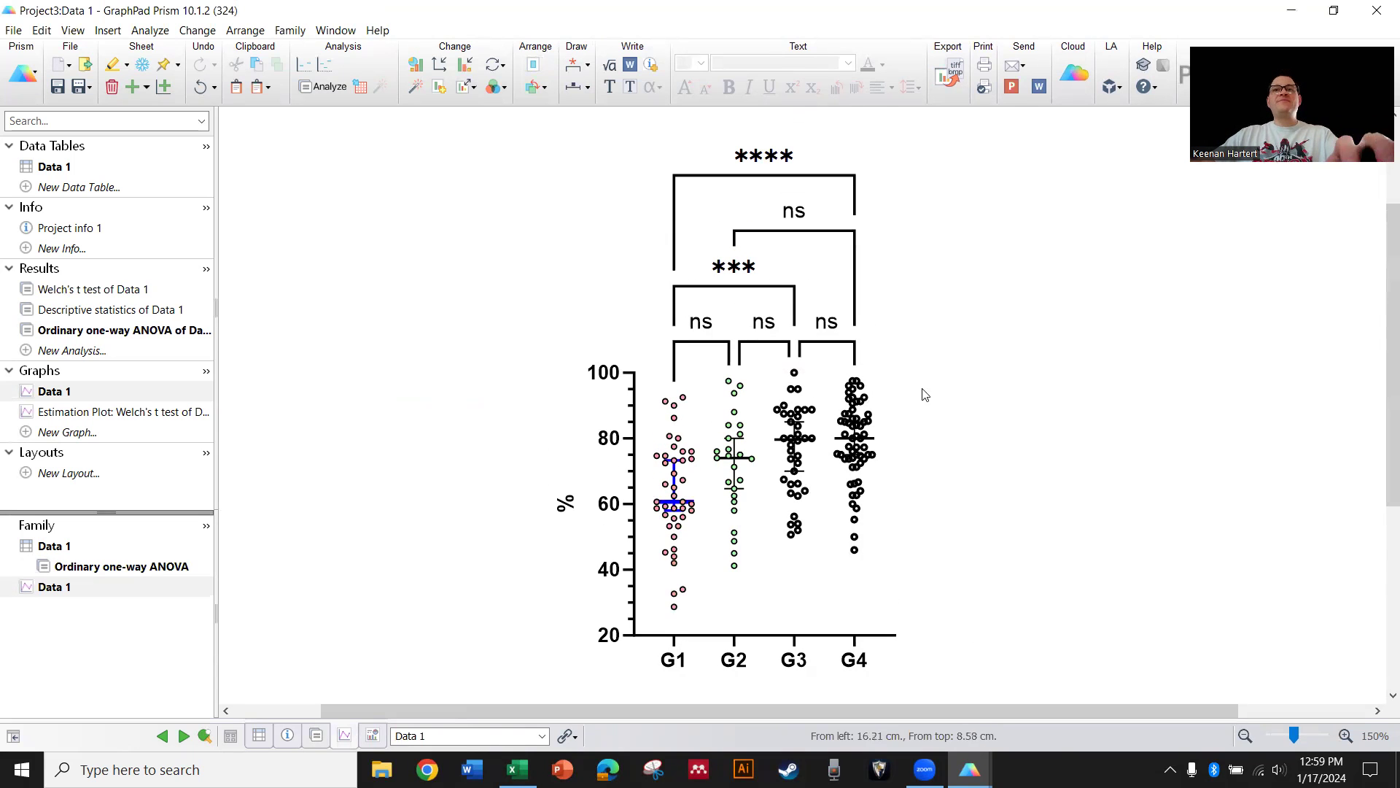
# Delete the four "ns" comparison brackets from the graph, keeping only G1 vs. G3 and G1 vs. G4
pyautogui.click(848, 343)
pyautogui.press('Delete')
pyautogui.click(851, 323)
pyautogui.press('Delete')
pyautogui.click(738, 357)
pyautogui.press('Delete')
pyautogui.click(731, 351)
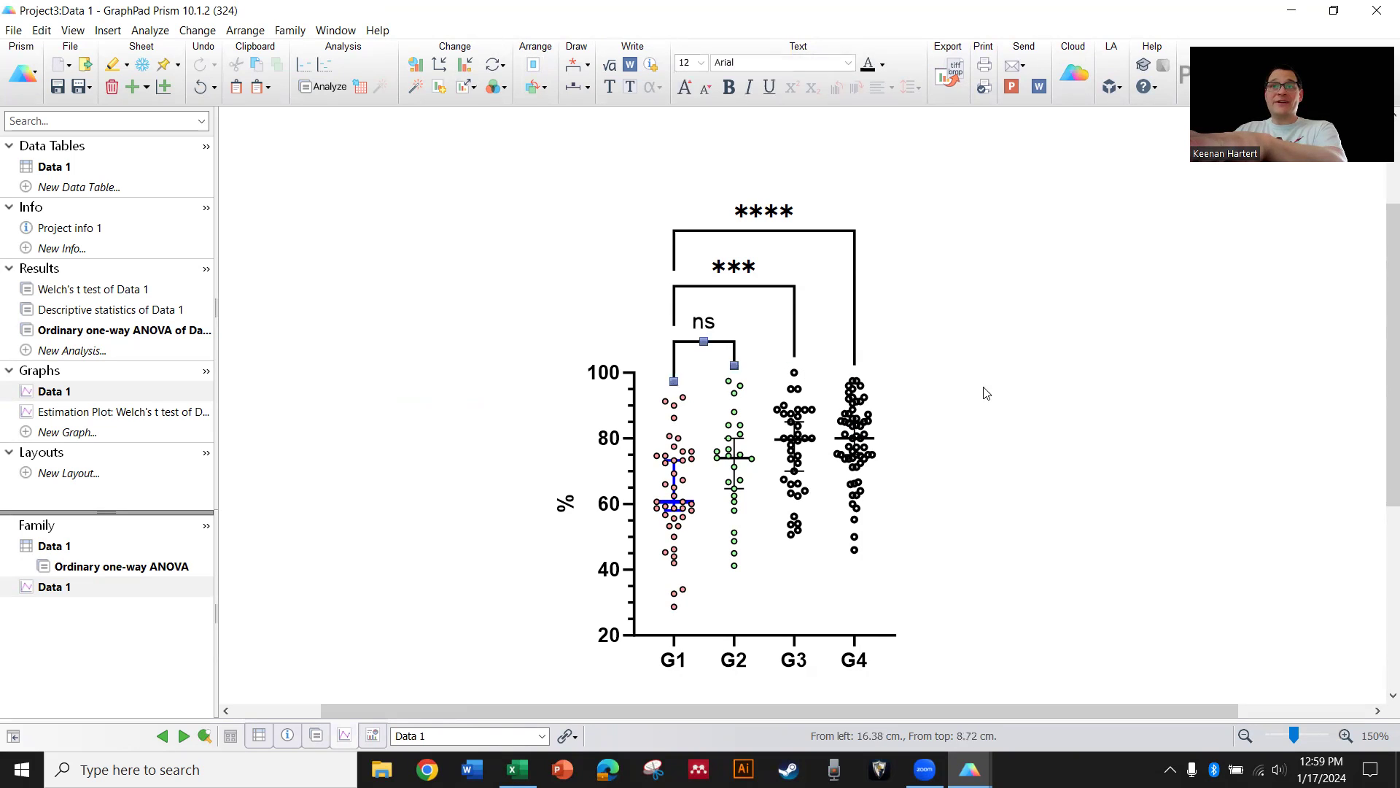
pyautogui.press('Delete')
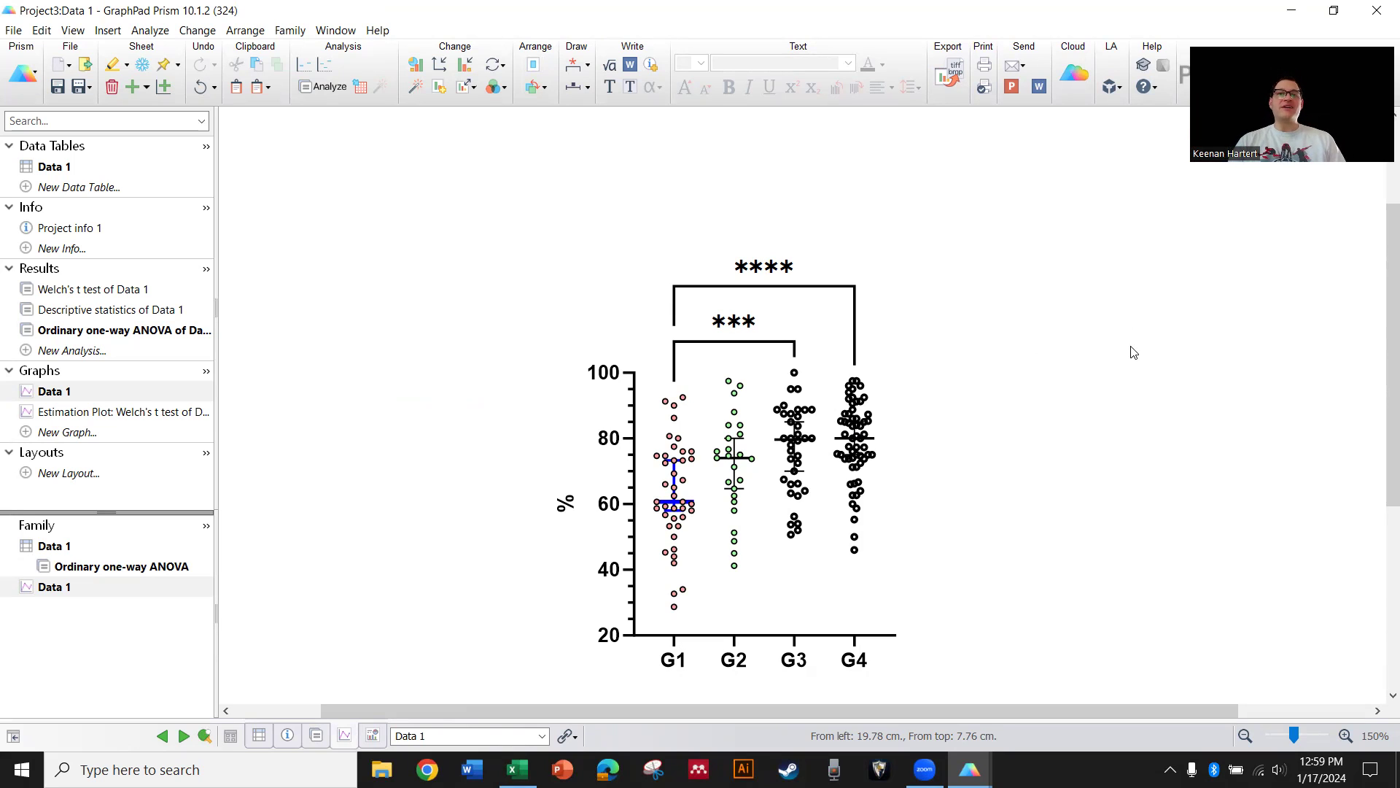
pyautogui.scroll(-2, 1101, 326)
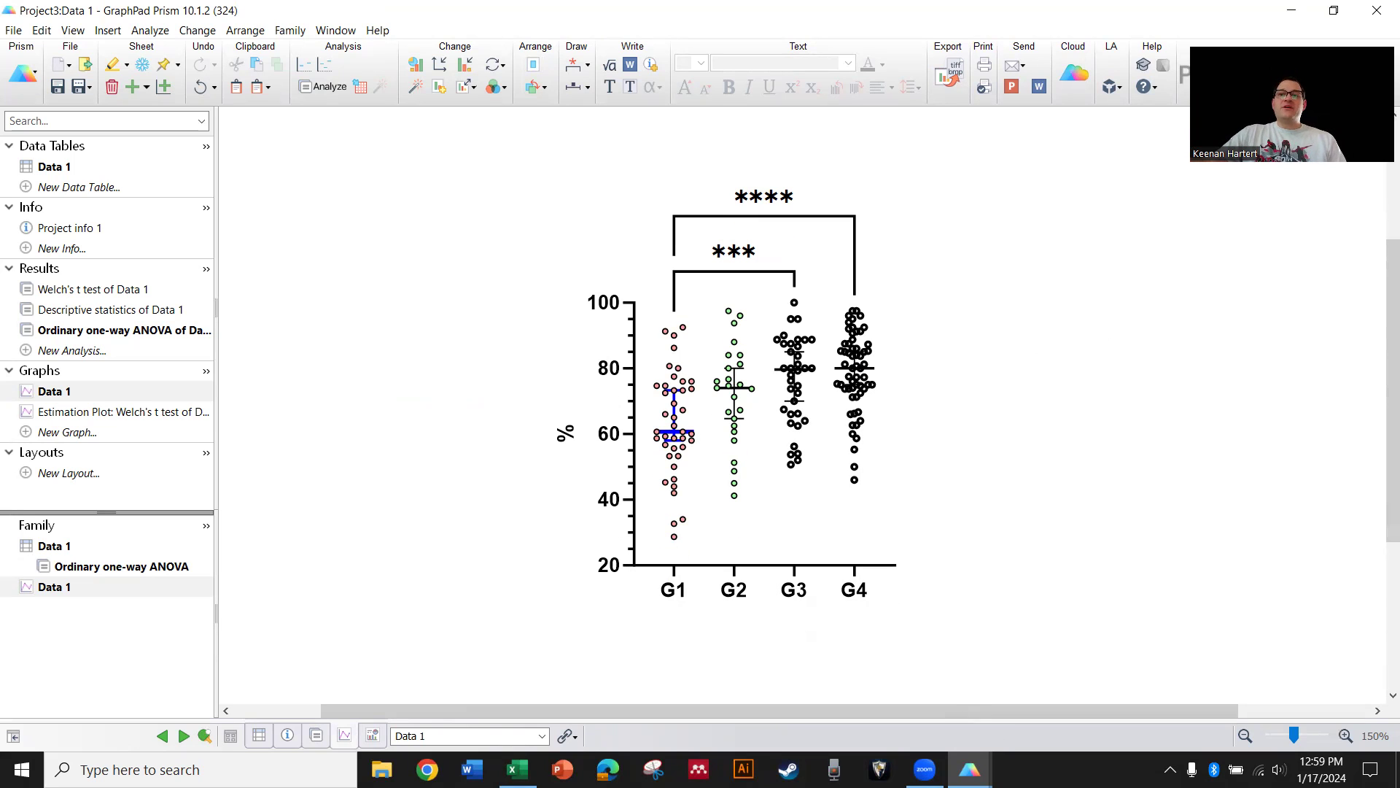